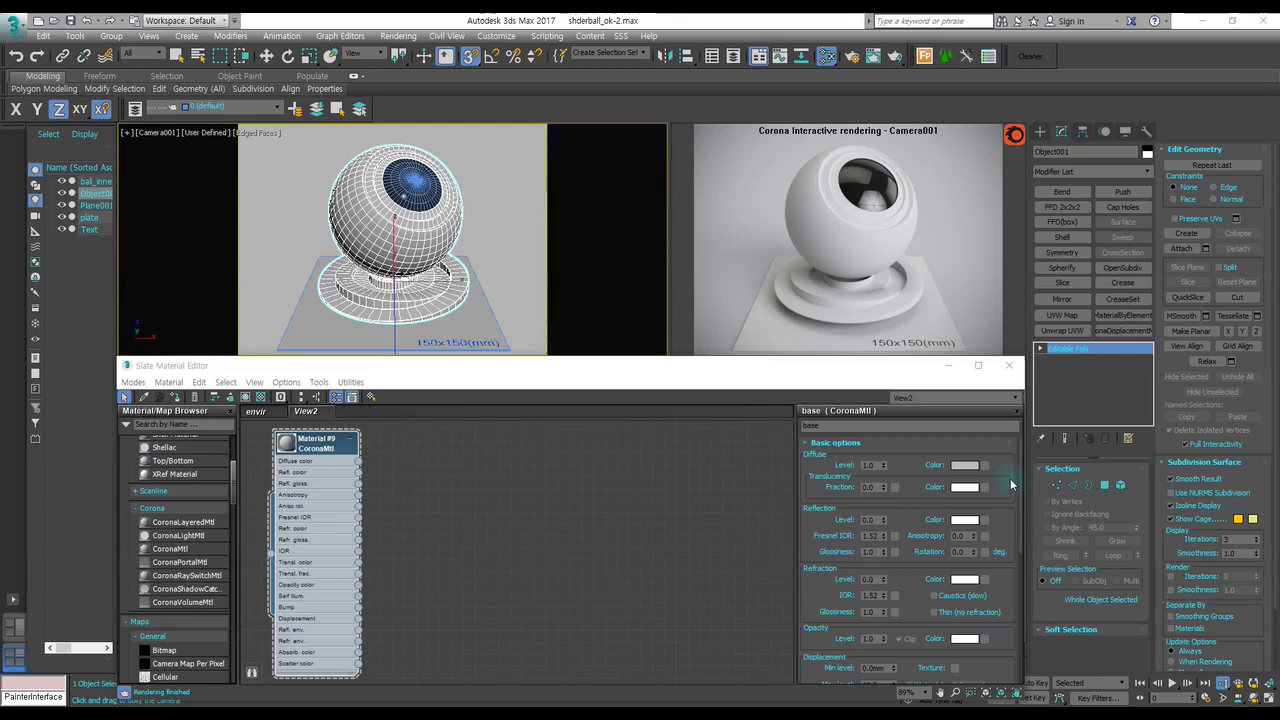
Exit the Editable Poly settings and show the Standard Primitives options in the Create panel.
left_click(576, 447)
left_click(443, 437)
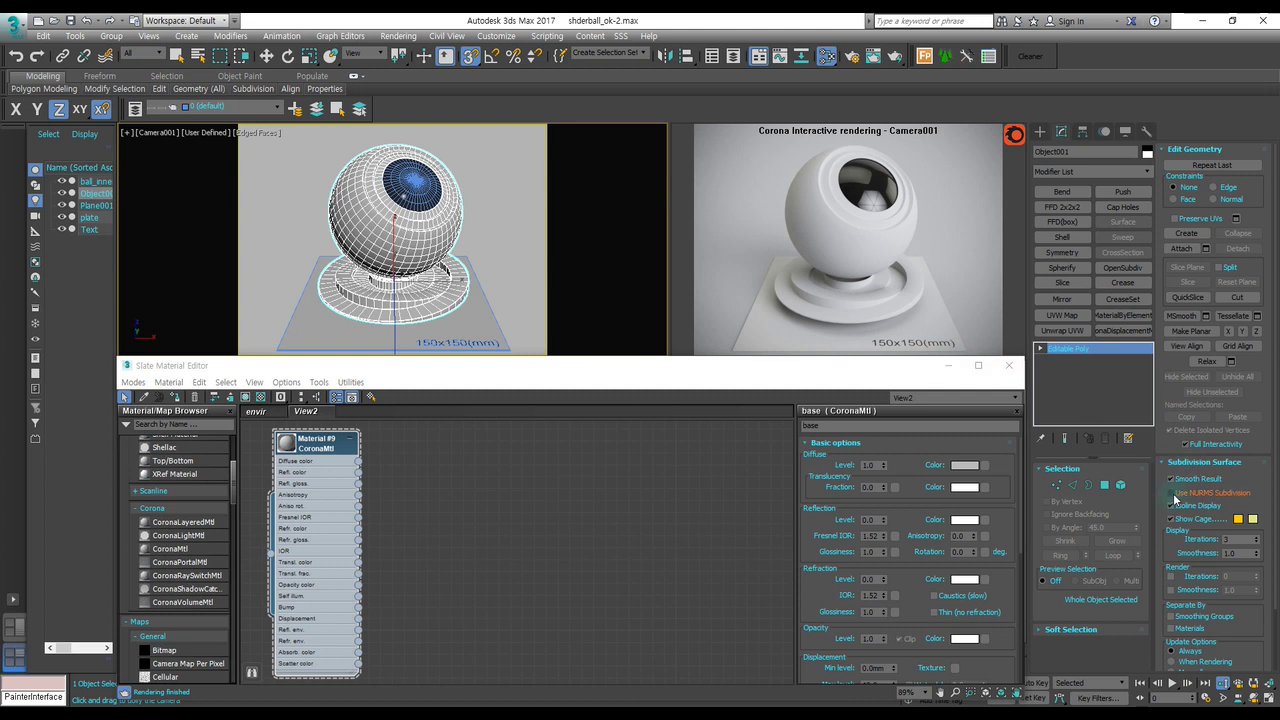
left_click(868, 467)
left_click(1040, 131)
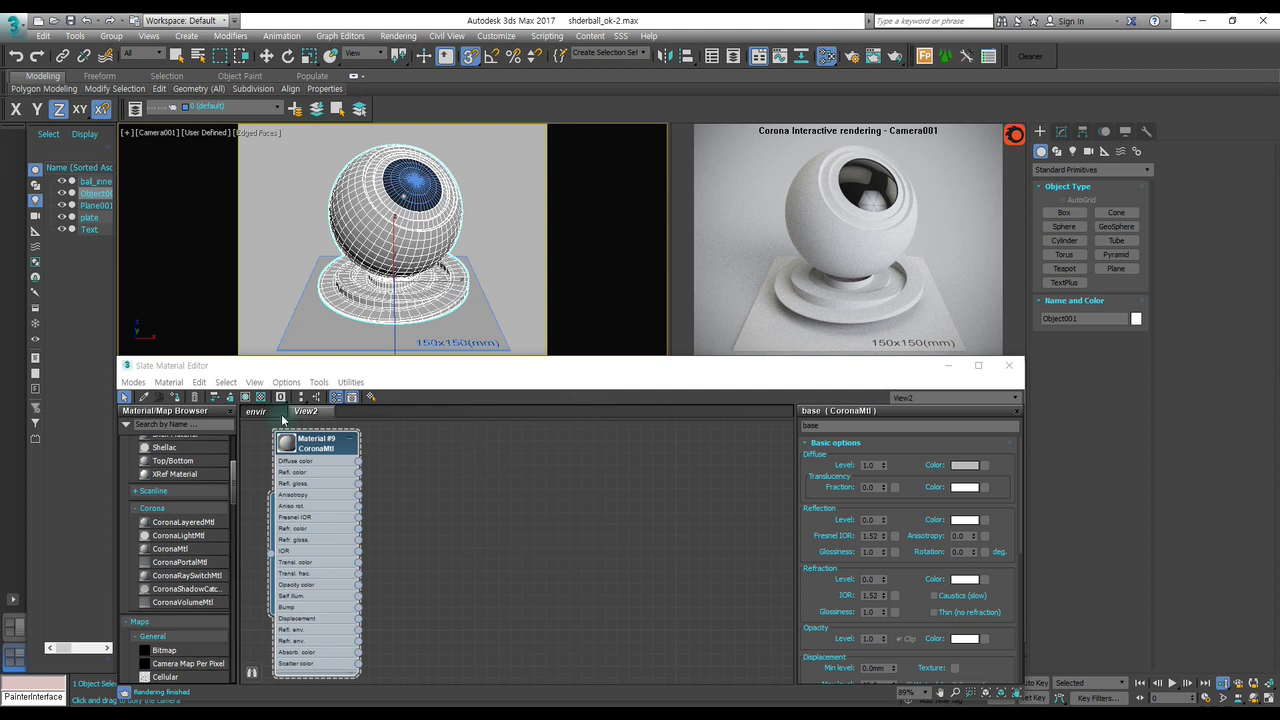
Preview the 18.hdr studio panorama used by the Map #2 environment bitmap, then close the viewer.
left_click(256, 411)
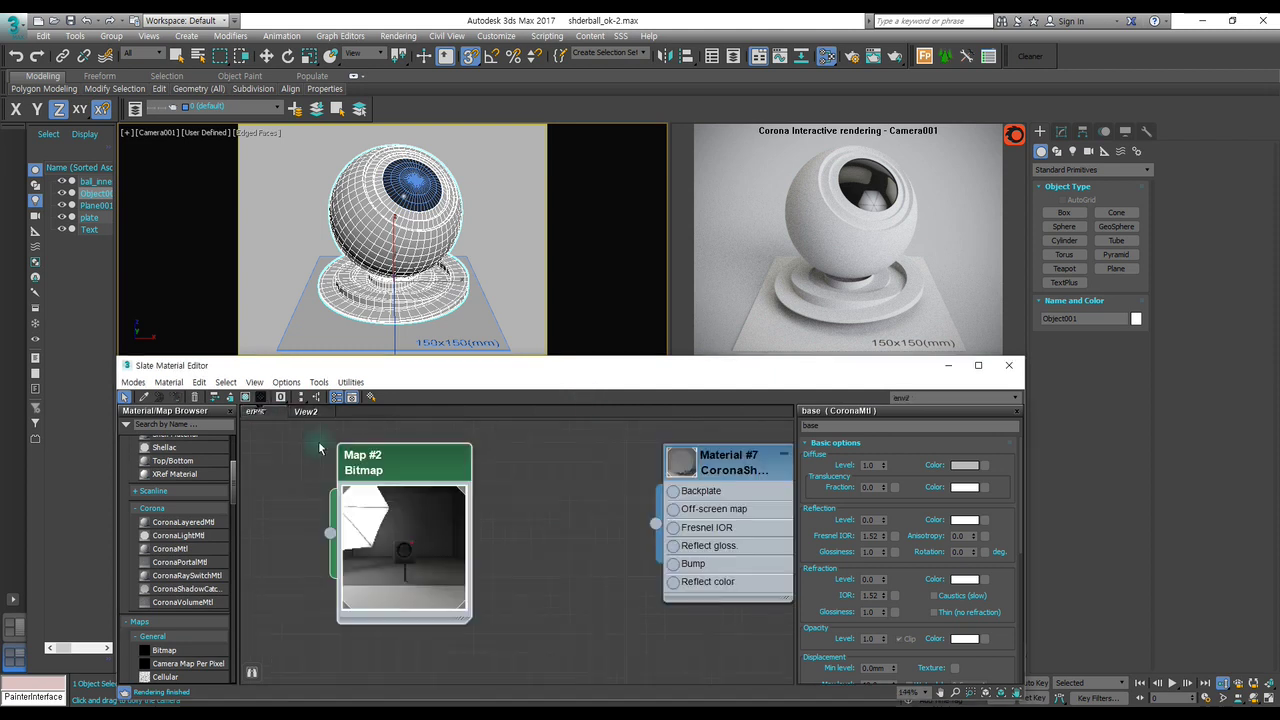
double_click(405, 476)
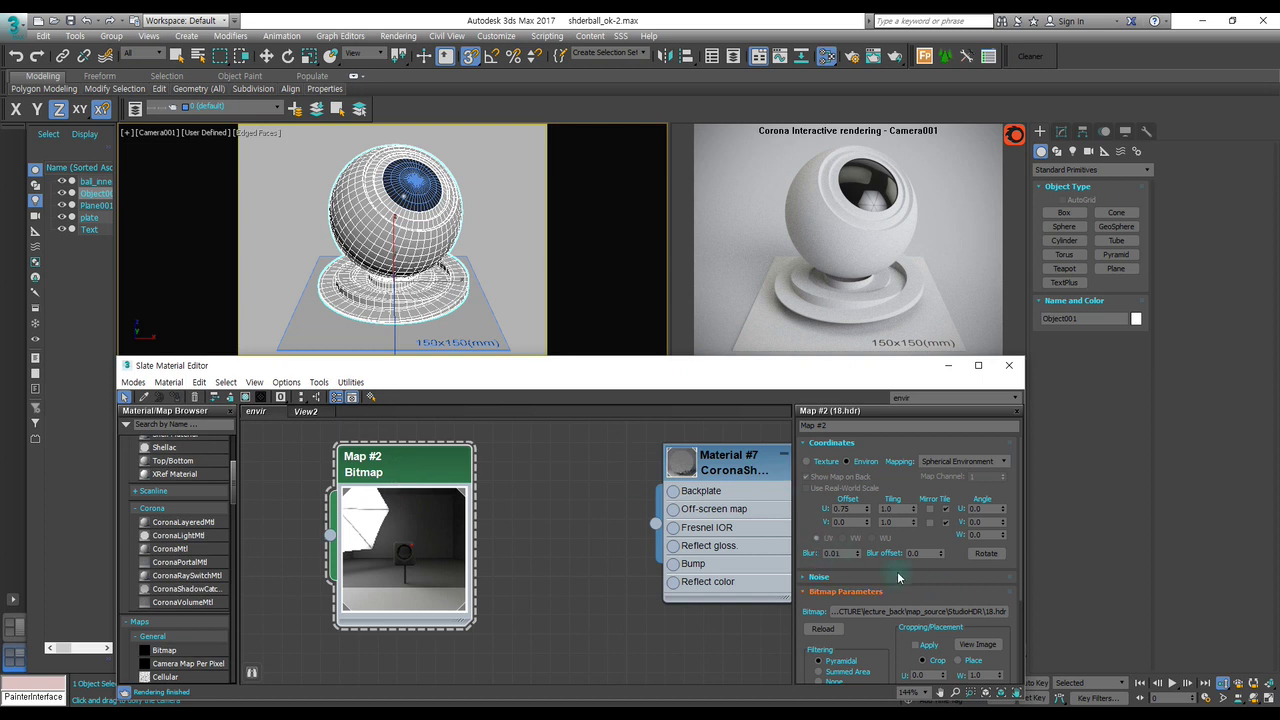
scroll(860, 585, "down", 1)
left_click(978, 625)
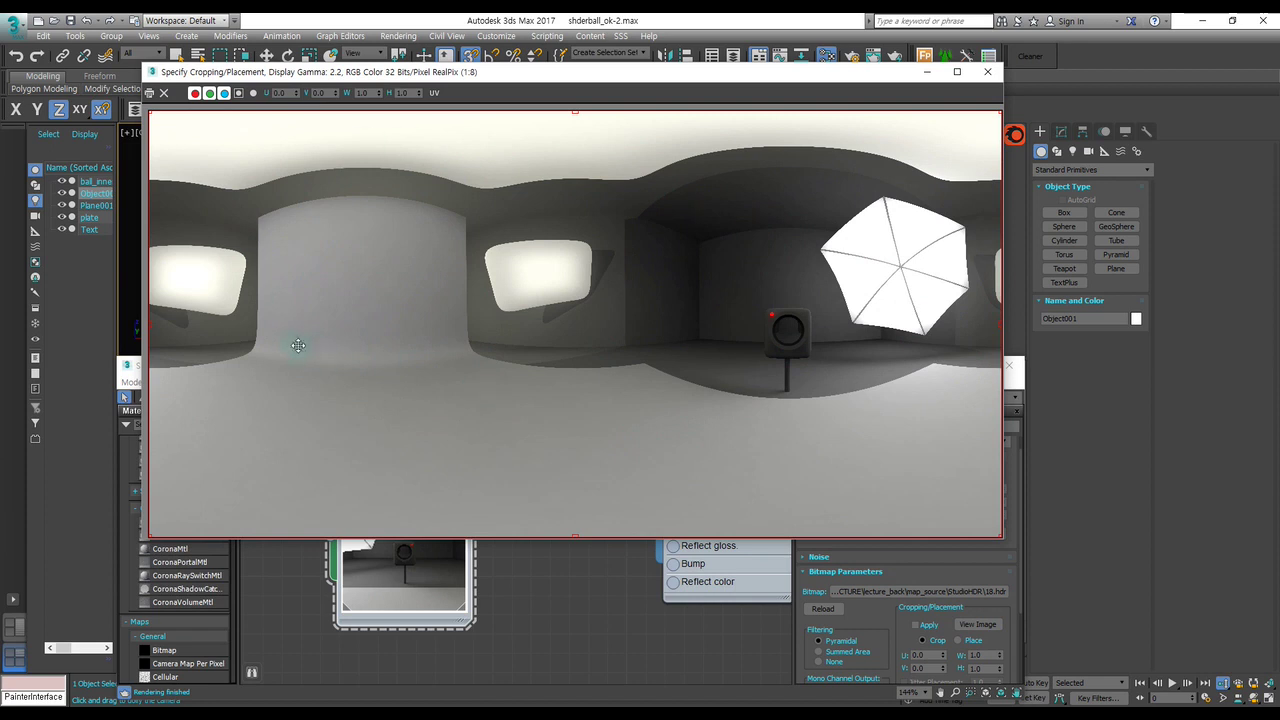
left_click(987, 71)
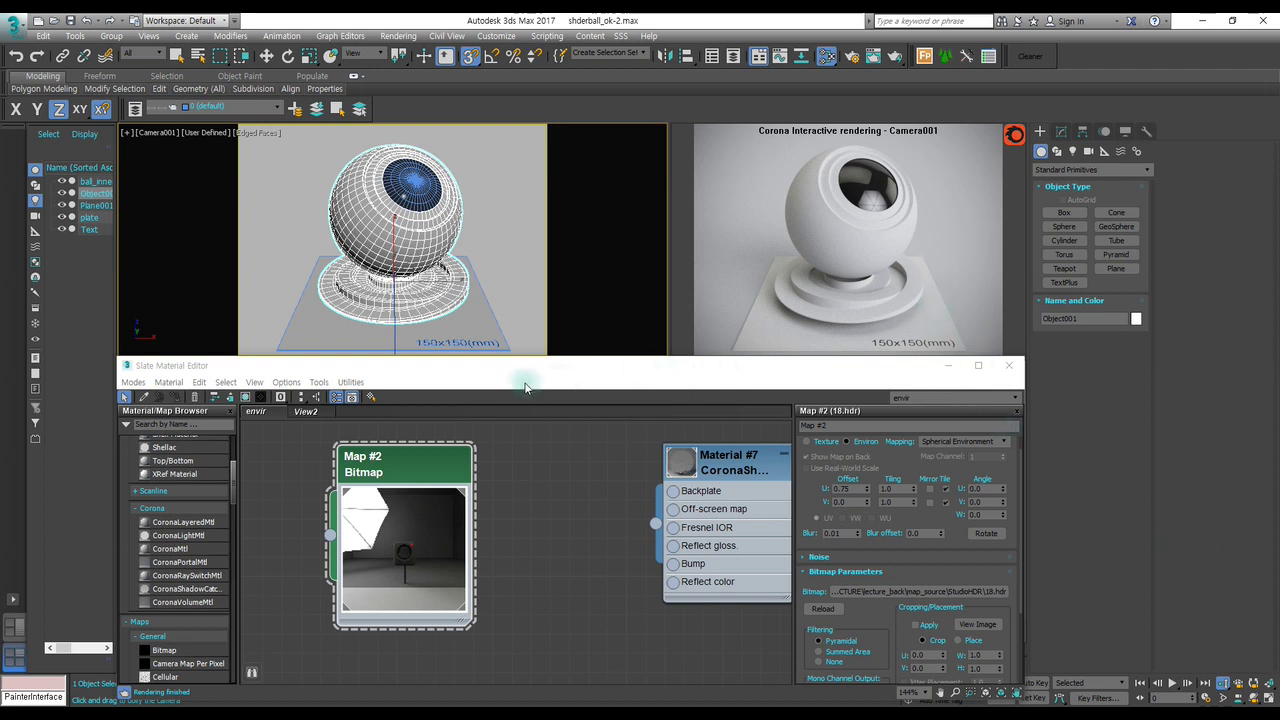
Place new CoronaMtl Material #22 beside Material #9 in View2 and rename it ceramics.
left_click(306, 412)
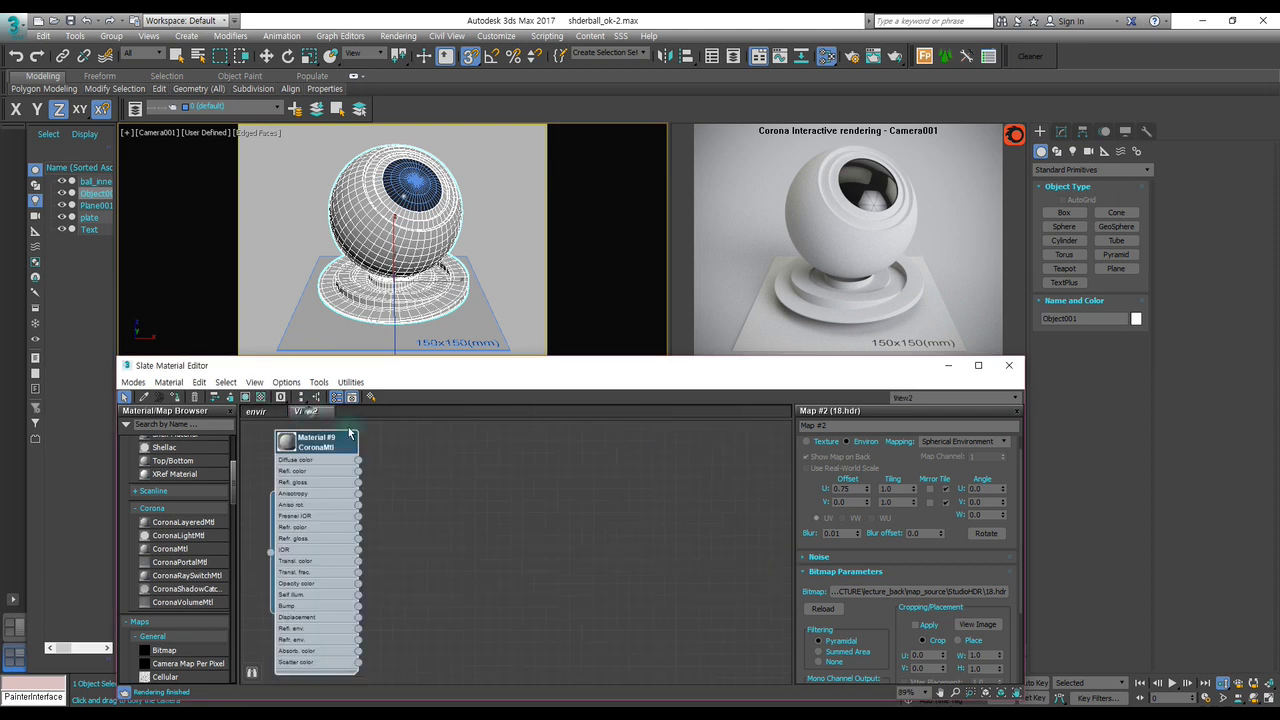
mouse_move(325, 449)
left_mouse_down()
mouse_move(313, 456)
mouse_move(440, 451)
left_mouse_up()
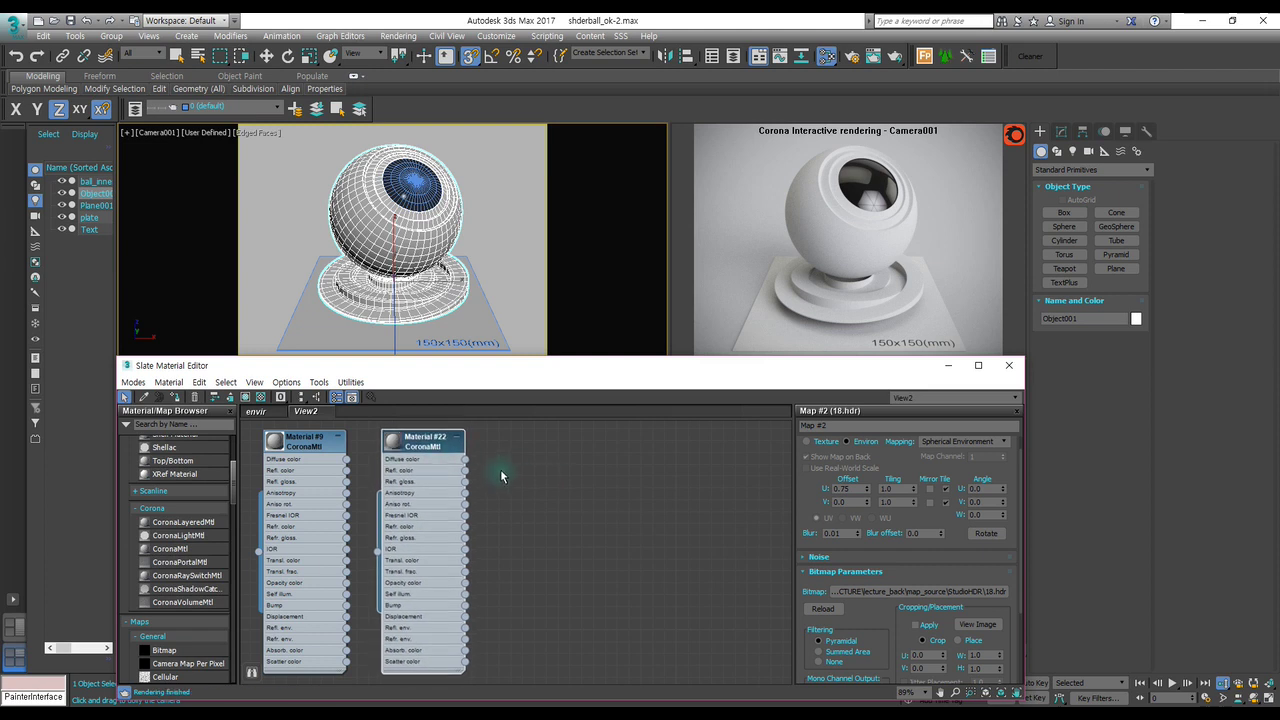
double_click(416, 455)
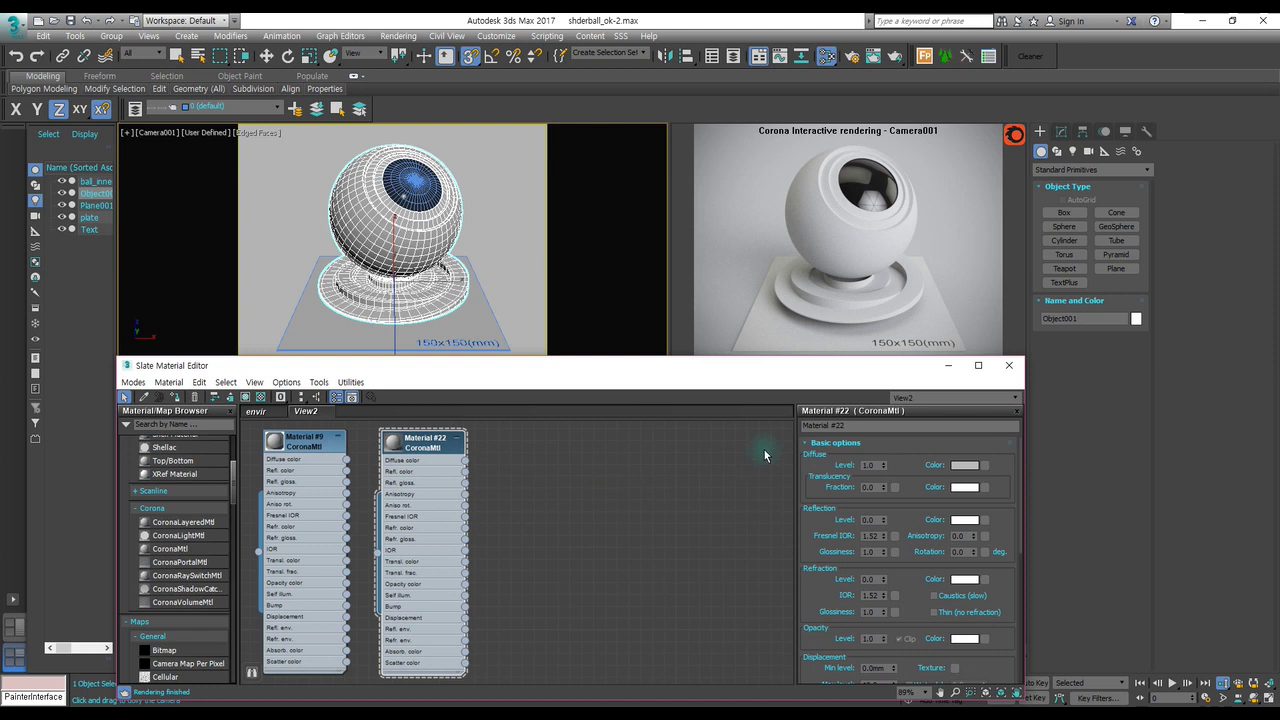
left_click(850, 425)
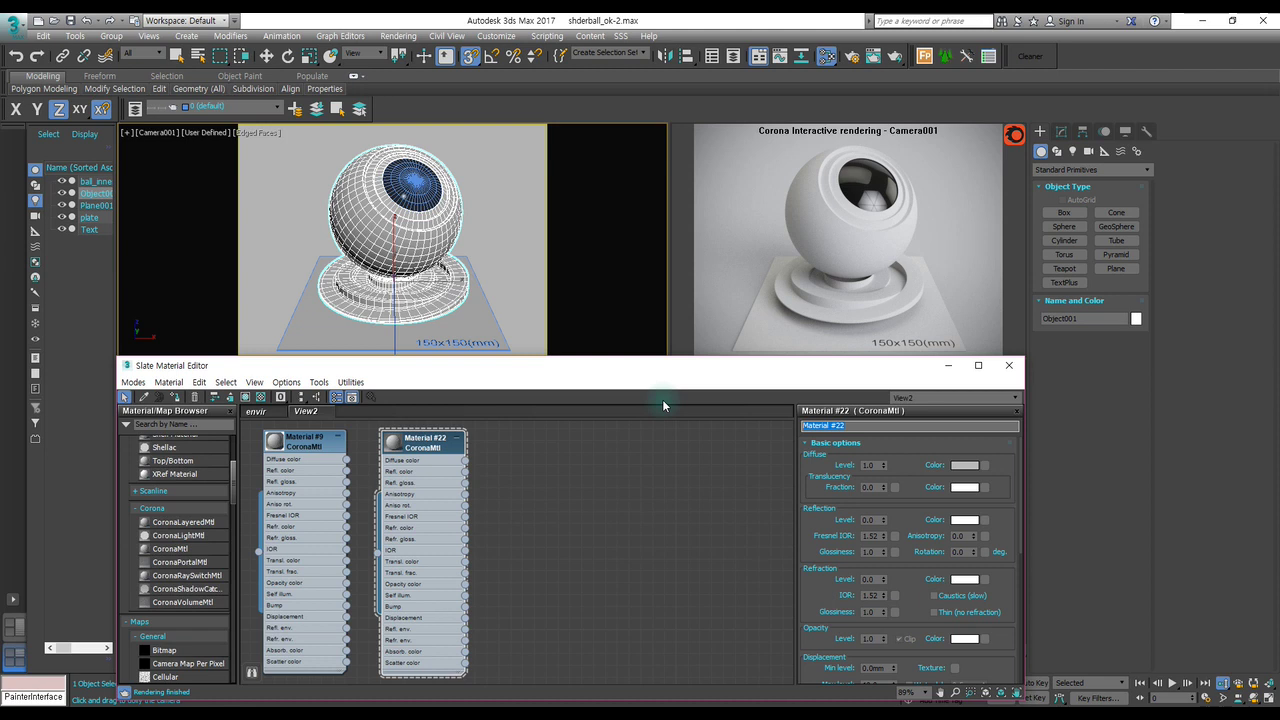
type("ceramics")
key("Return")
left_click(420, 442)
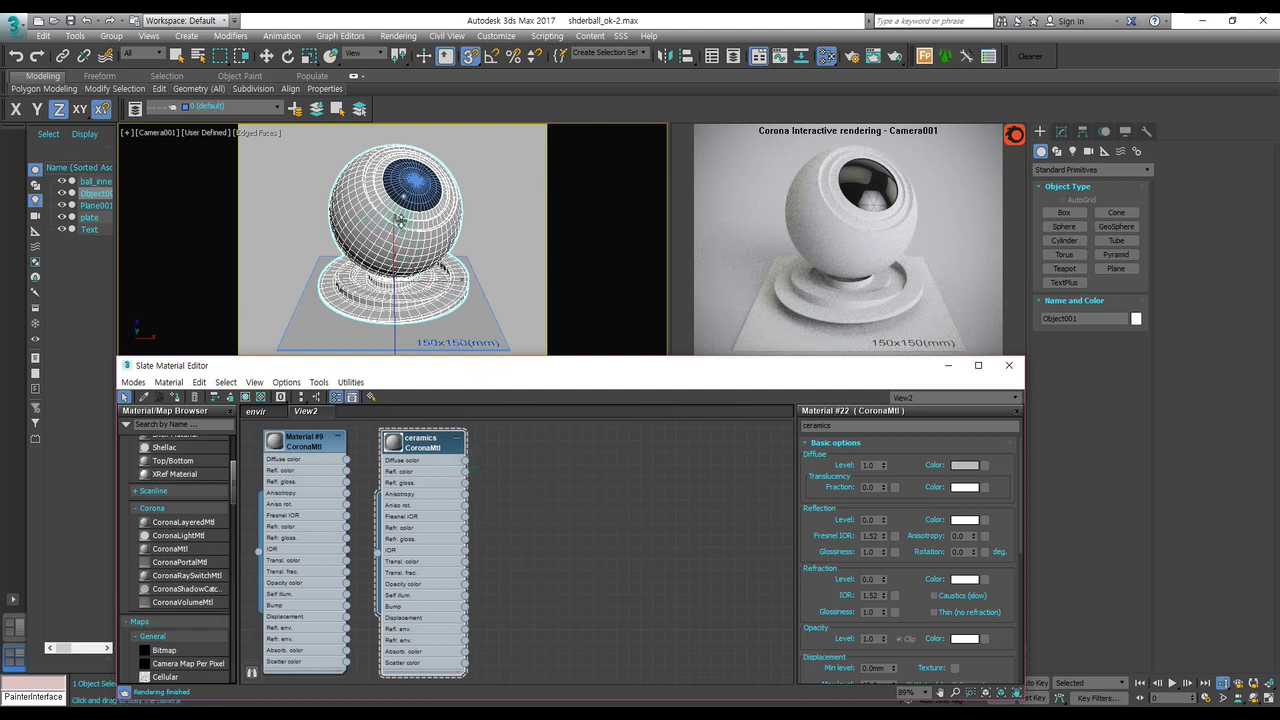
Enter reflection level 0.9, Fresnel IOR 1.6 and glossiness 0.95 for ceramics, then open the diffuse colour swatch.
scroll(833, 510, "down", 2)
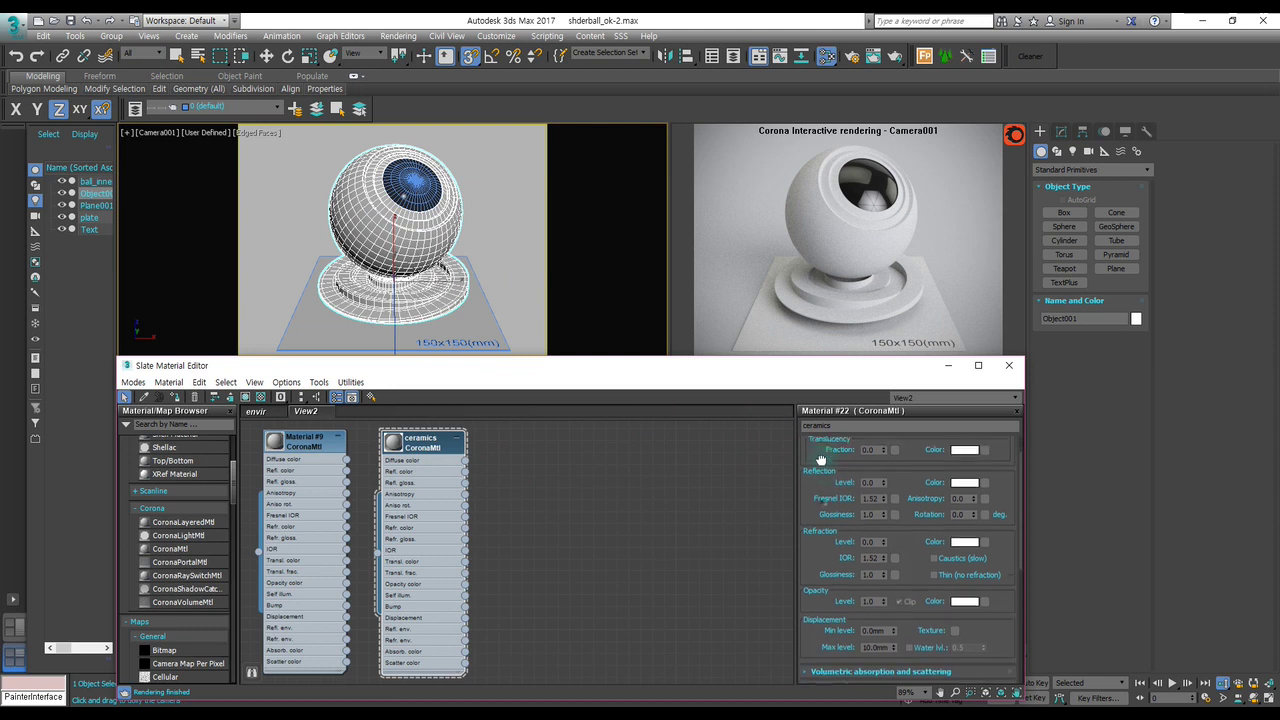
left_click(874, 476)
type("0.9")
key("Return")
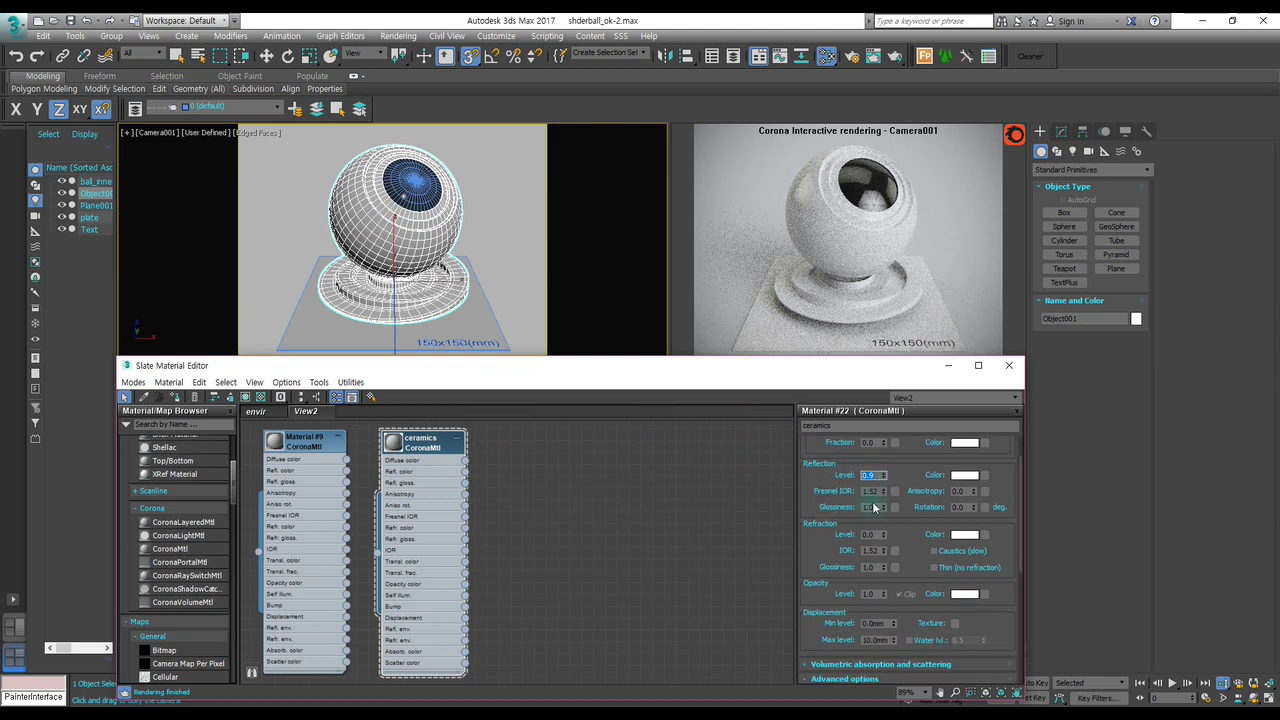
left_click(876, 491)
key("BackSpace")
key("Return")
left_click(872, 508)
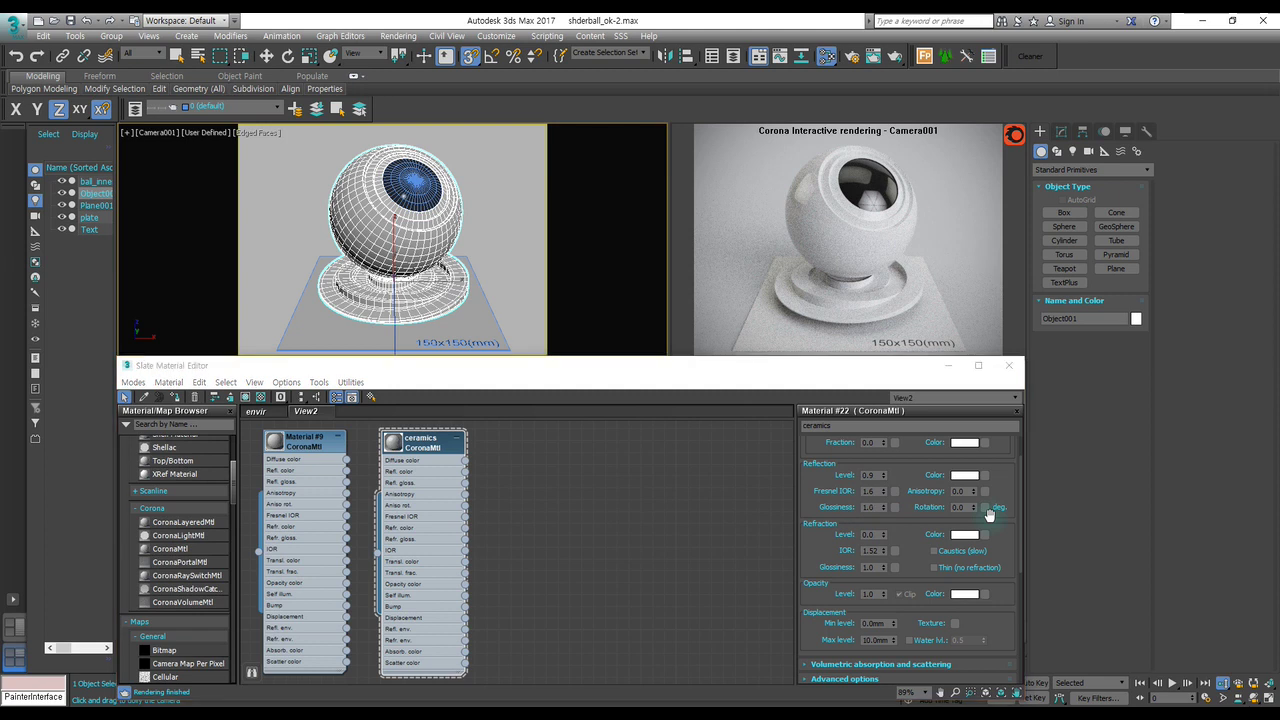
type("0.75")
key("Return")
scroll(838, 497, "up", 2)
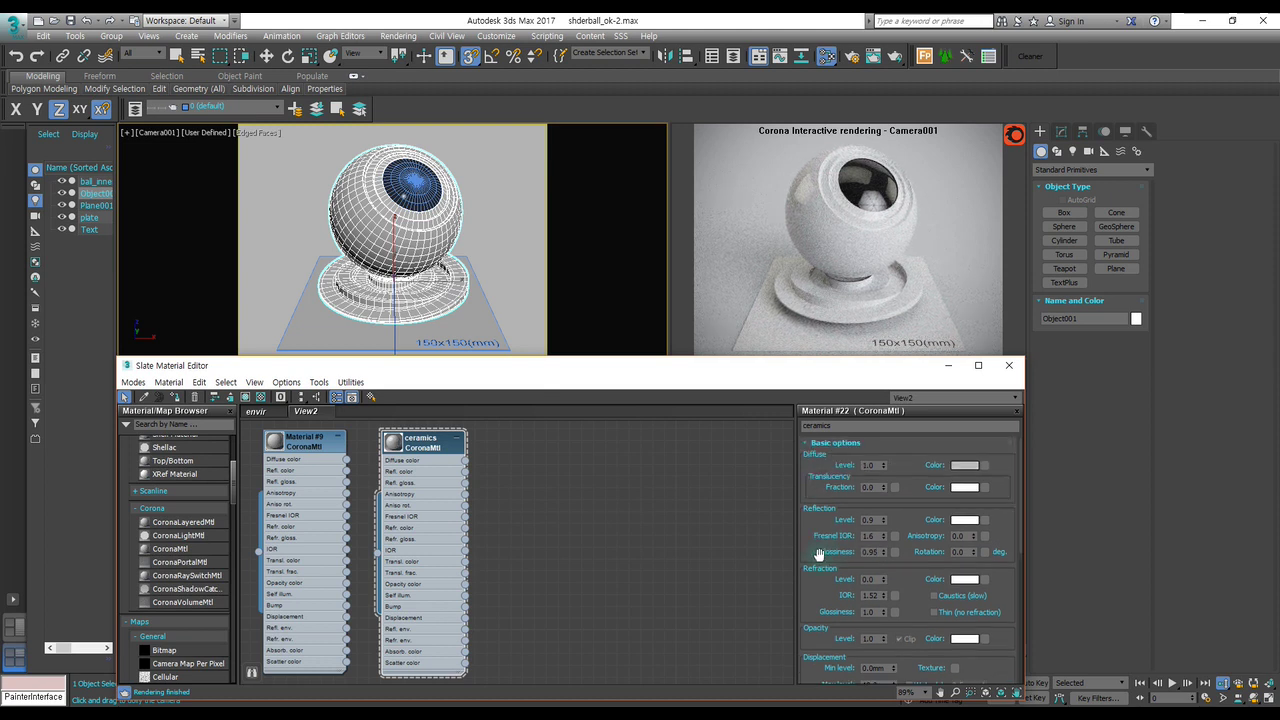
left_click(964, 465)
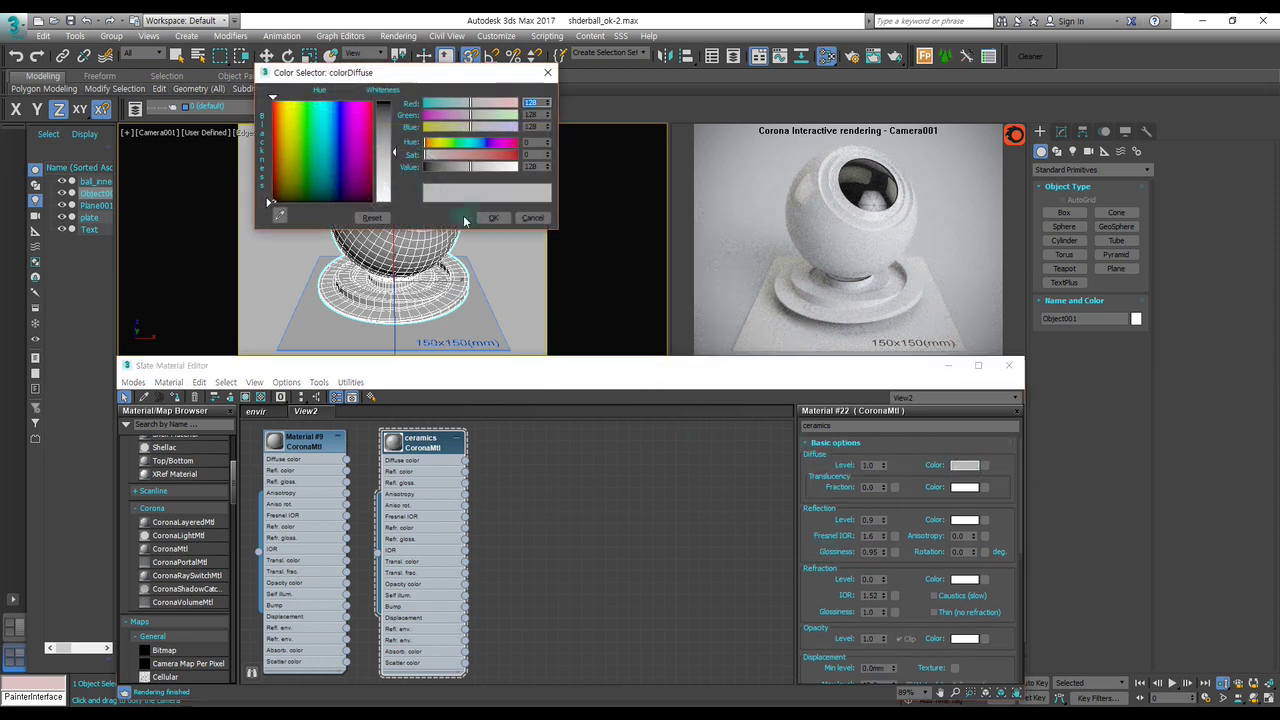
Set the ceramics diffuse colour to a saturated turquoise cyan, darkened to a Value of about 196.
left_click(530, 167)
left_click(493, 218)
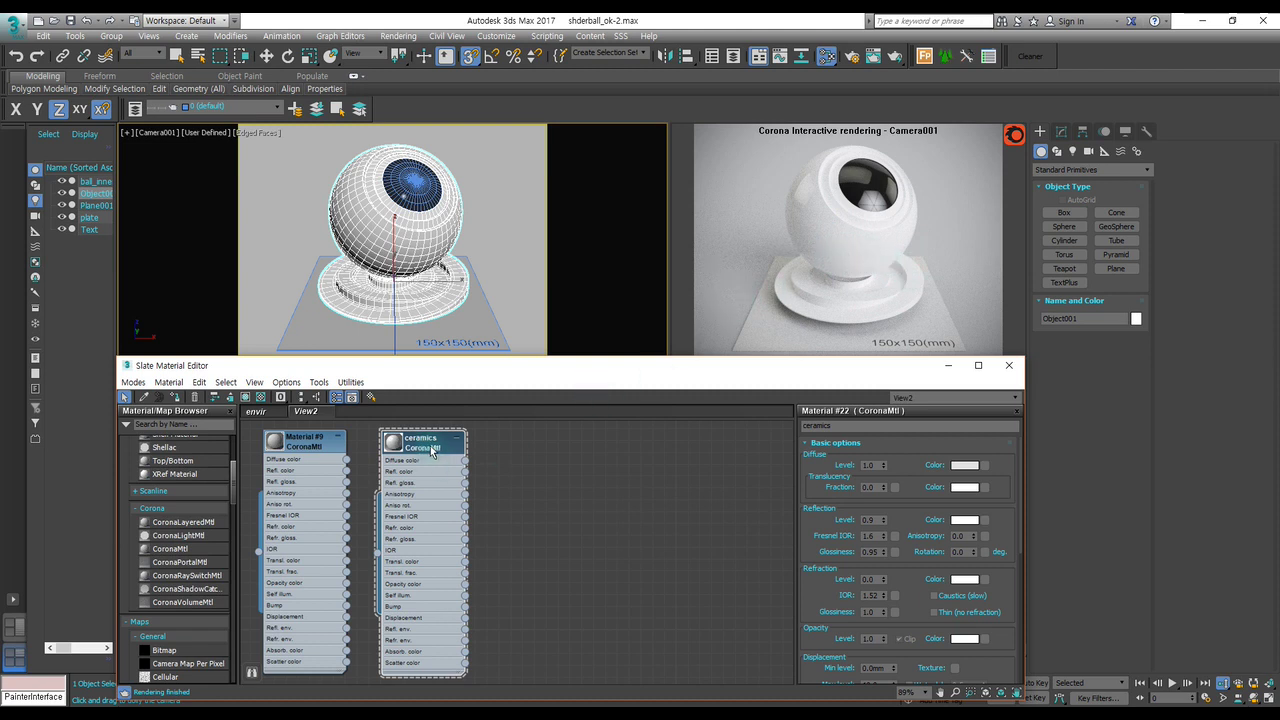
left_click(964, 465)
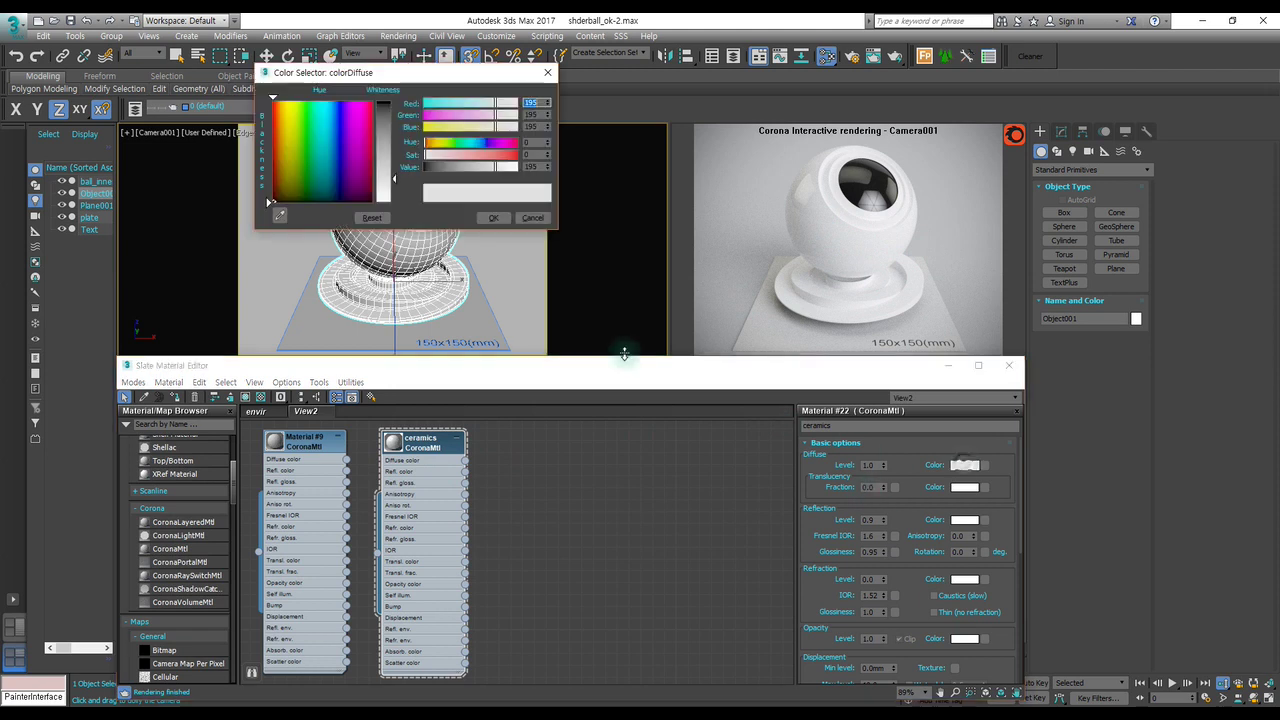
left_click(317, 111)
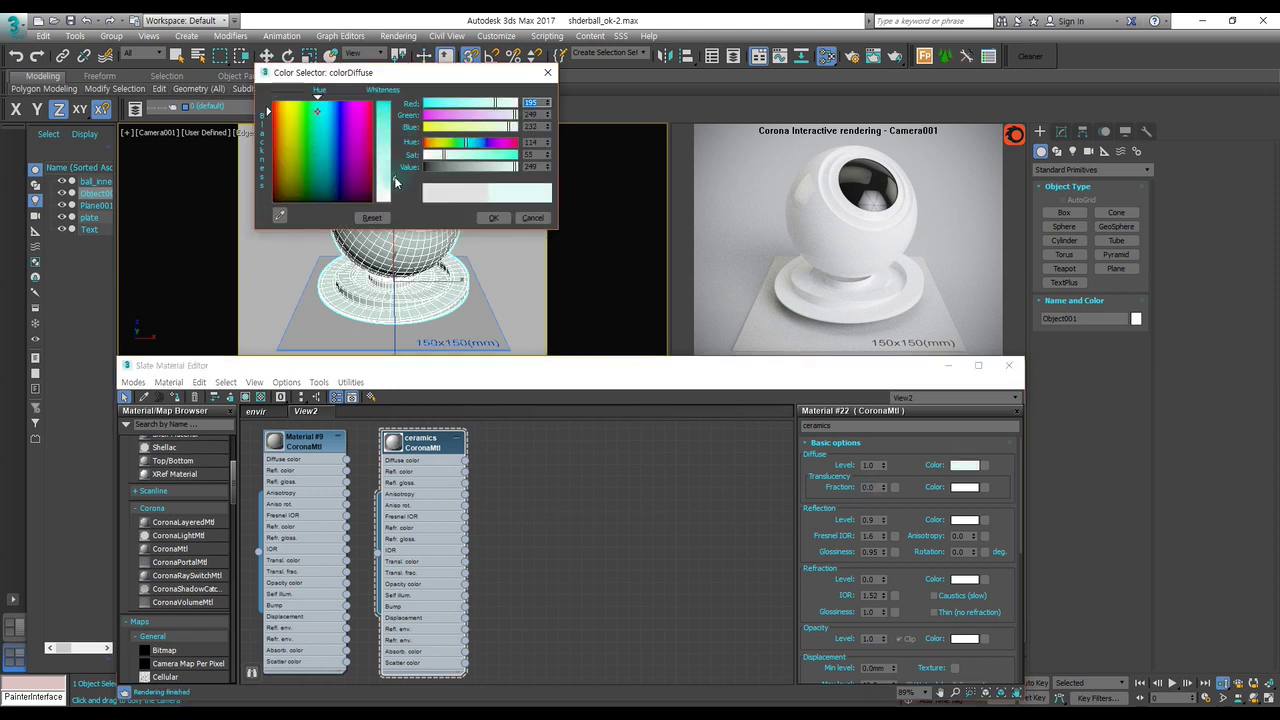
left_click_drag(395, 182, 394, 108)
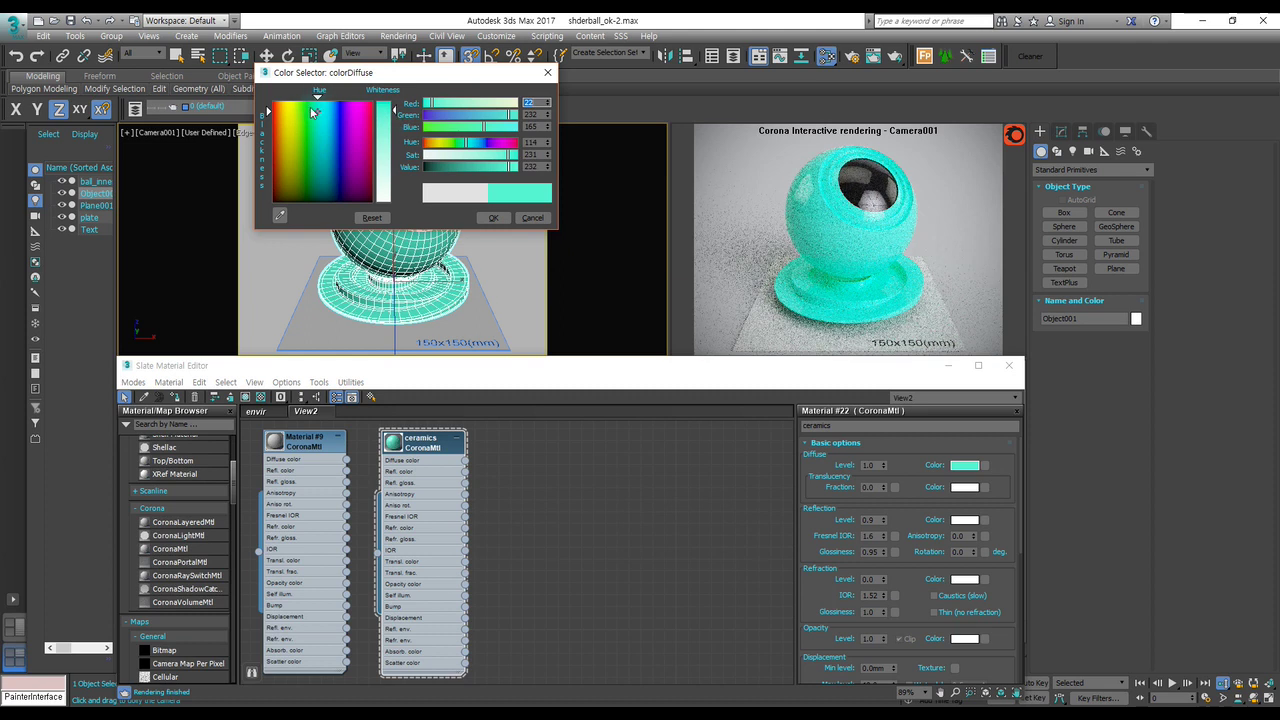
left_click_drag(312, 112, 395, 103)
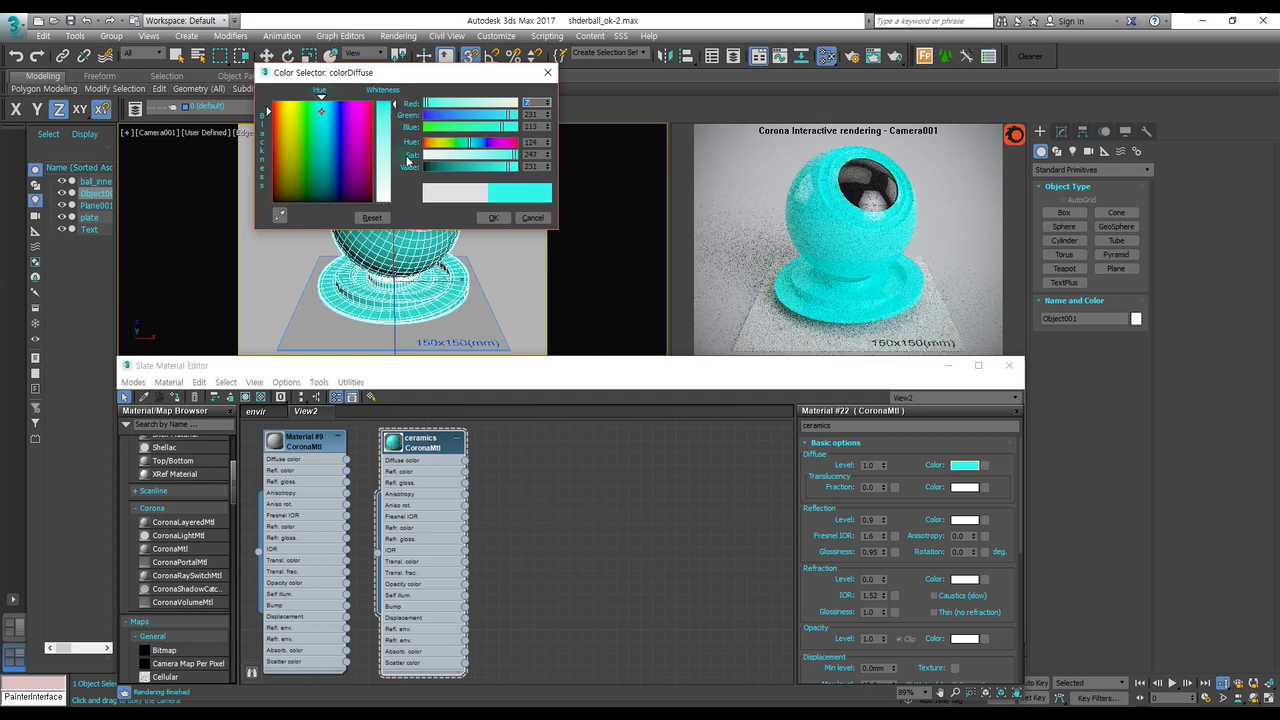
left_click(497, 167)
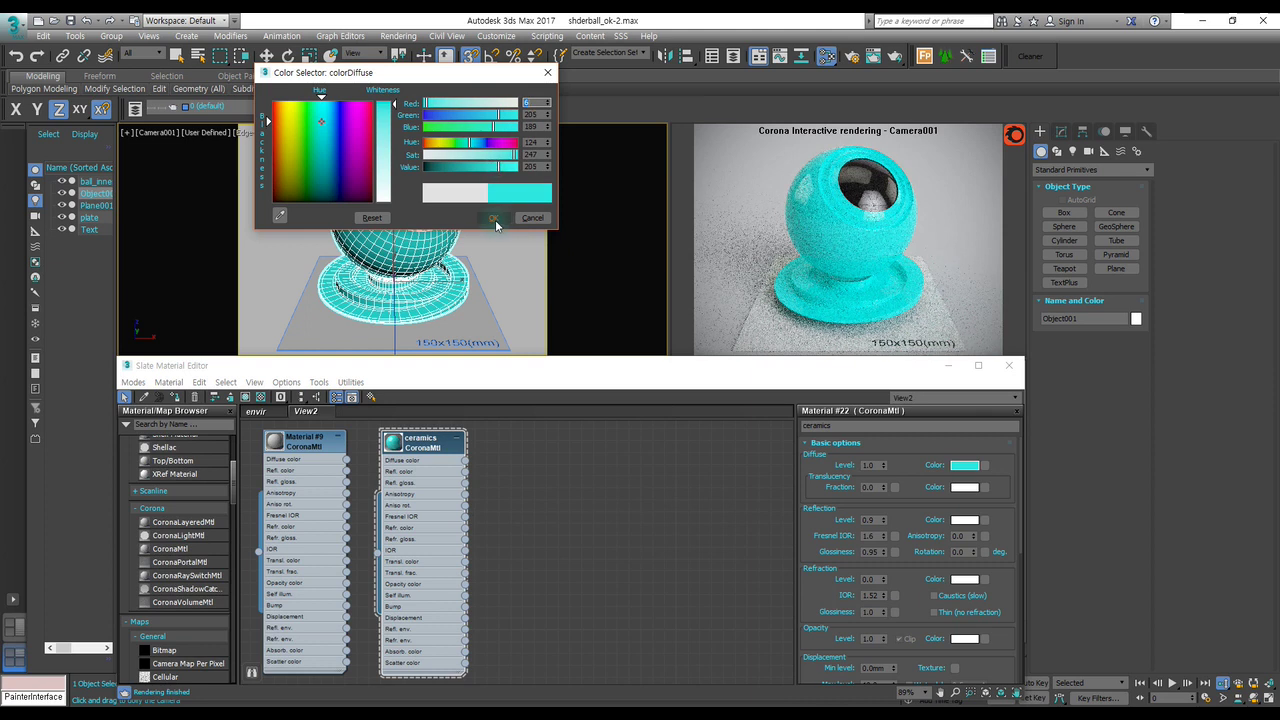
left_click(497, 167)
left_click(493, 217)
double_click(872, 551)
left_click(828, 529)
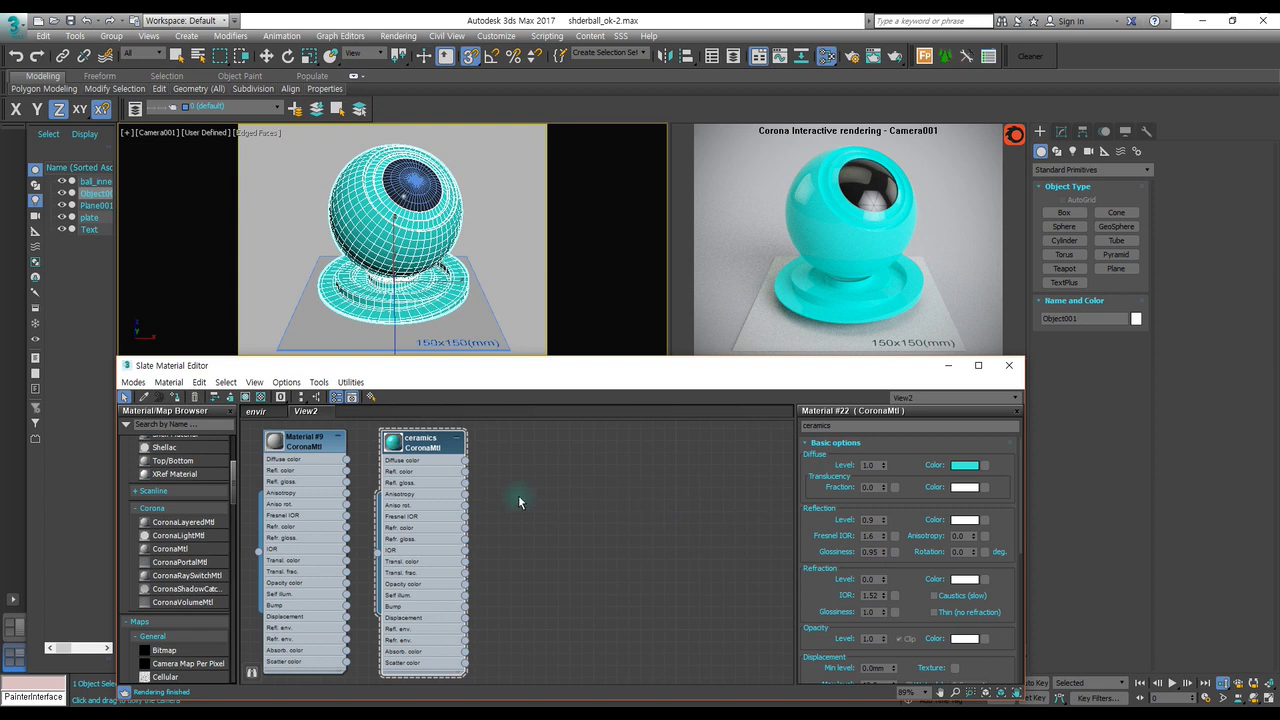
Shift-drag the ceramics node into a copy, Material #23, and rename it metal_crome.
middle_click_drag(586, 484, 546, 490)
left_click_drag(395, 449, 511, 451, "shift")
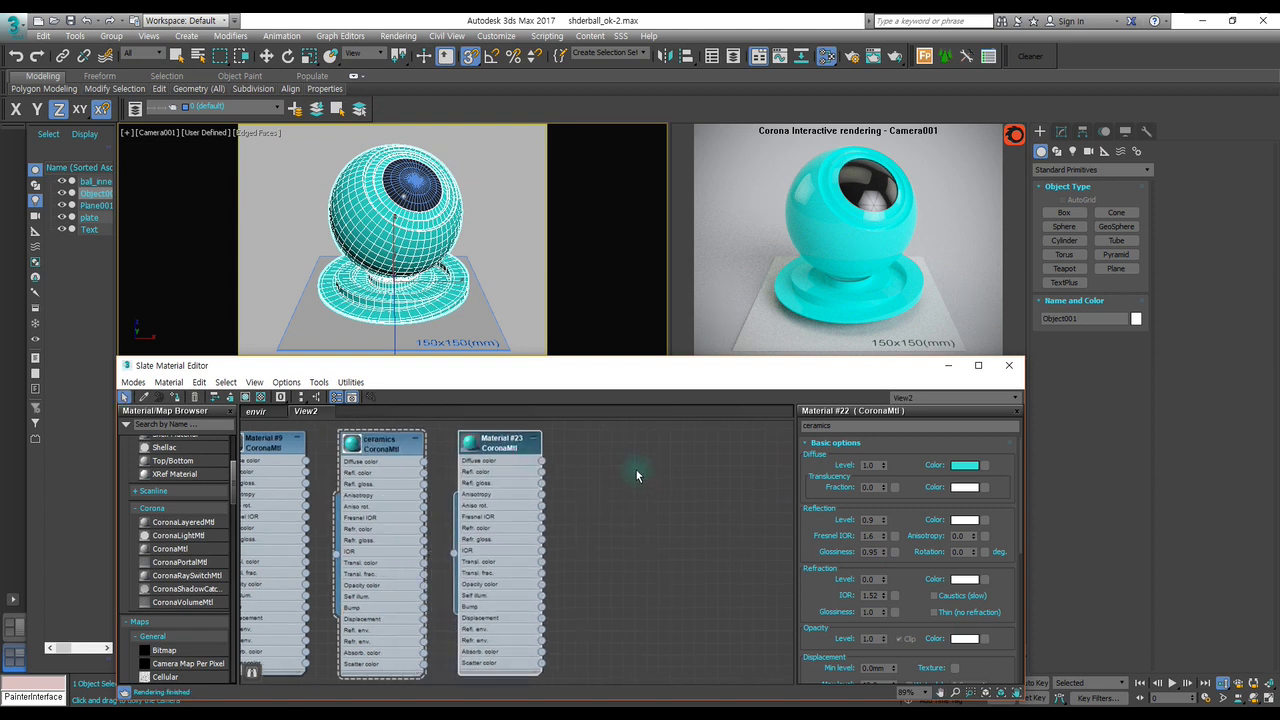
double_click(520, 447)
left_click(853, 424)
type("me")
key("Return")
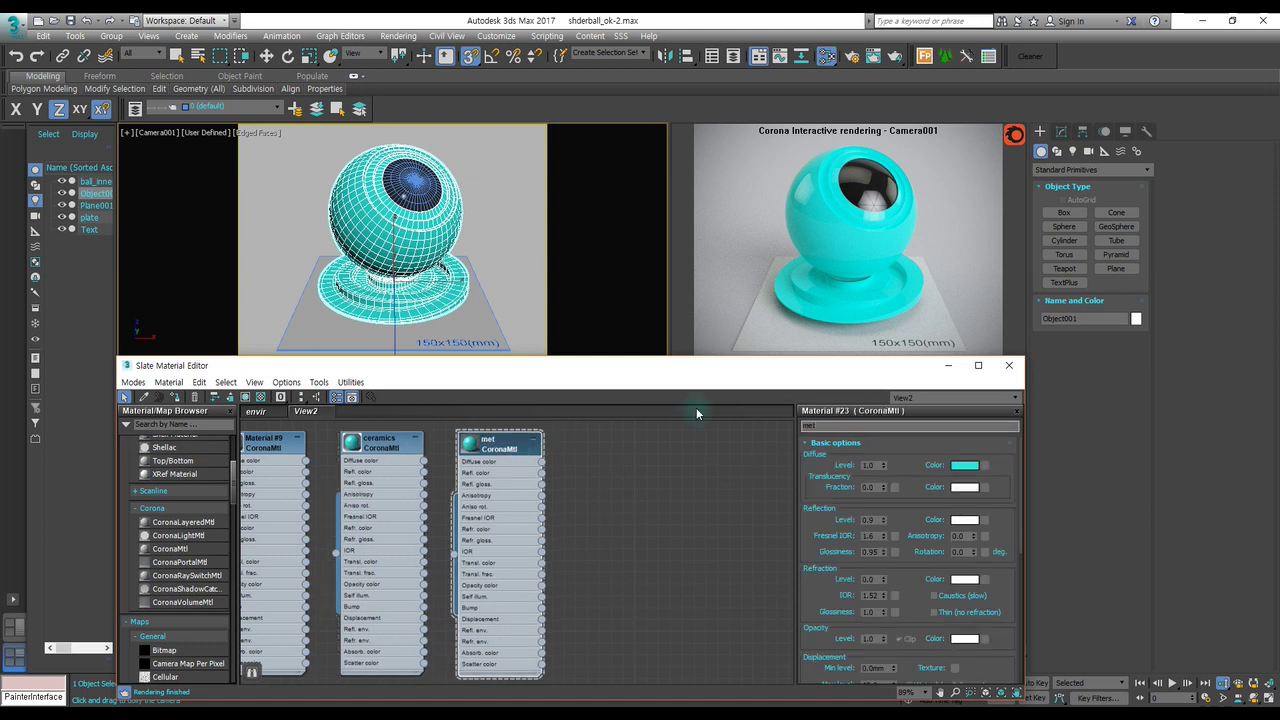
type("al")
key("Return")
left_click(845, 426)
left_click(843, 426)
key("Return")
left_click(827, 477)
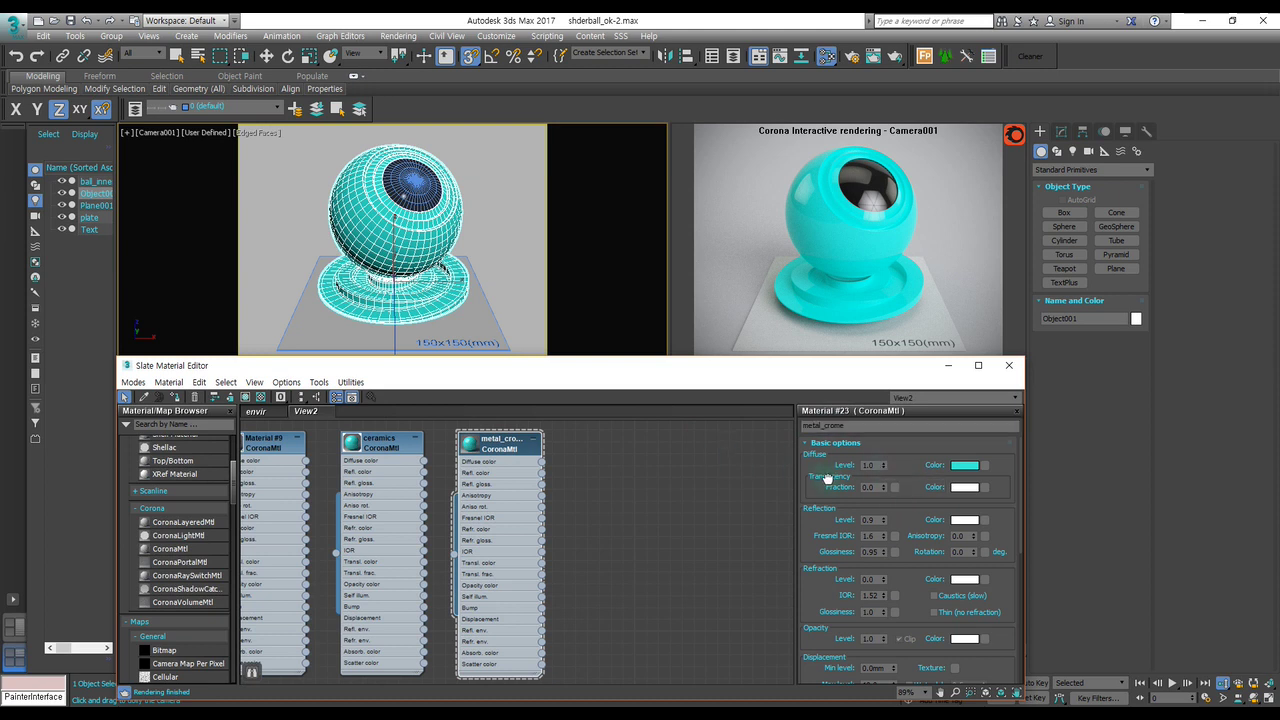
Reset metal_crome's diffuse level to zero and set its Fresnel IOR to 999.
right_click(883, 469)
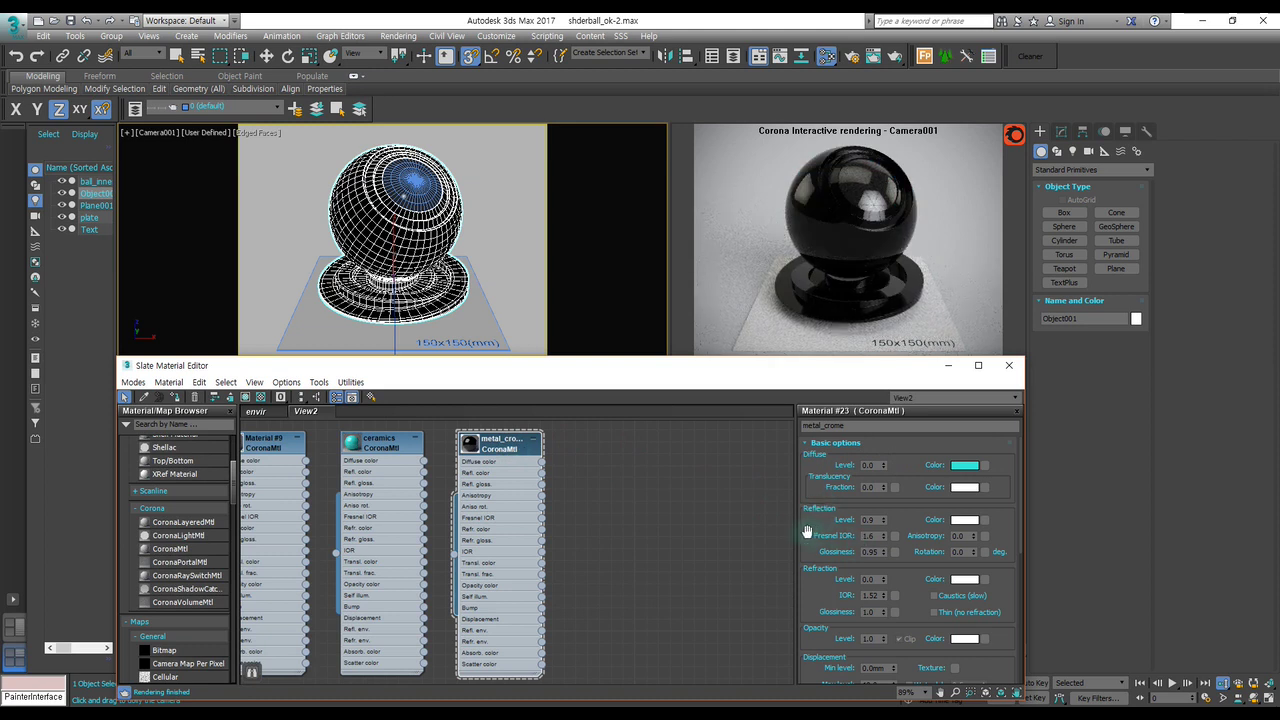
double_click(869, 520)
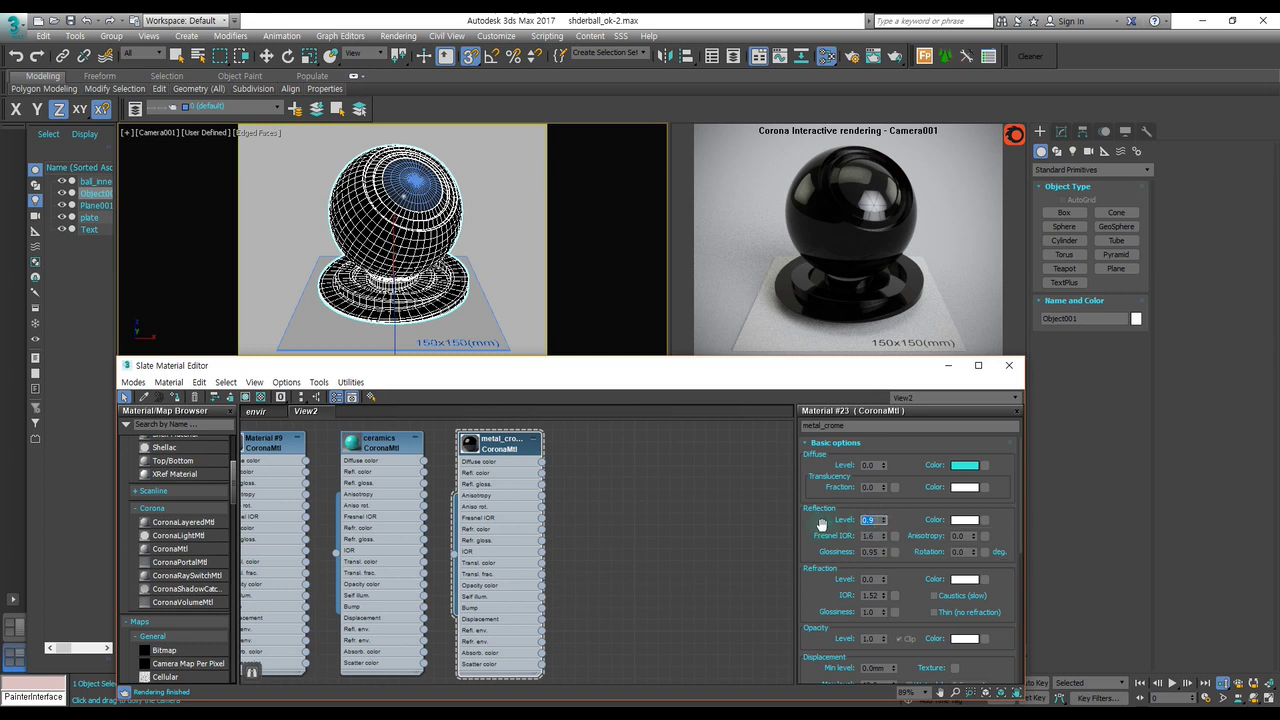
double_click(870, 536)
double_click(870, 520)
double_click(870, 536)
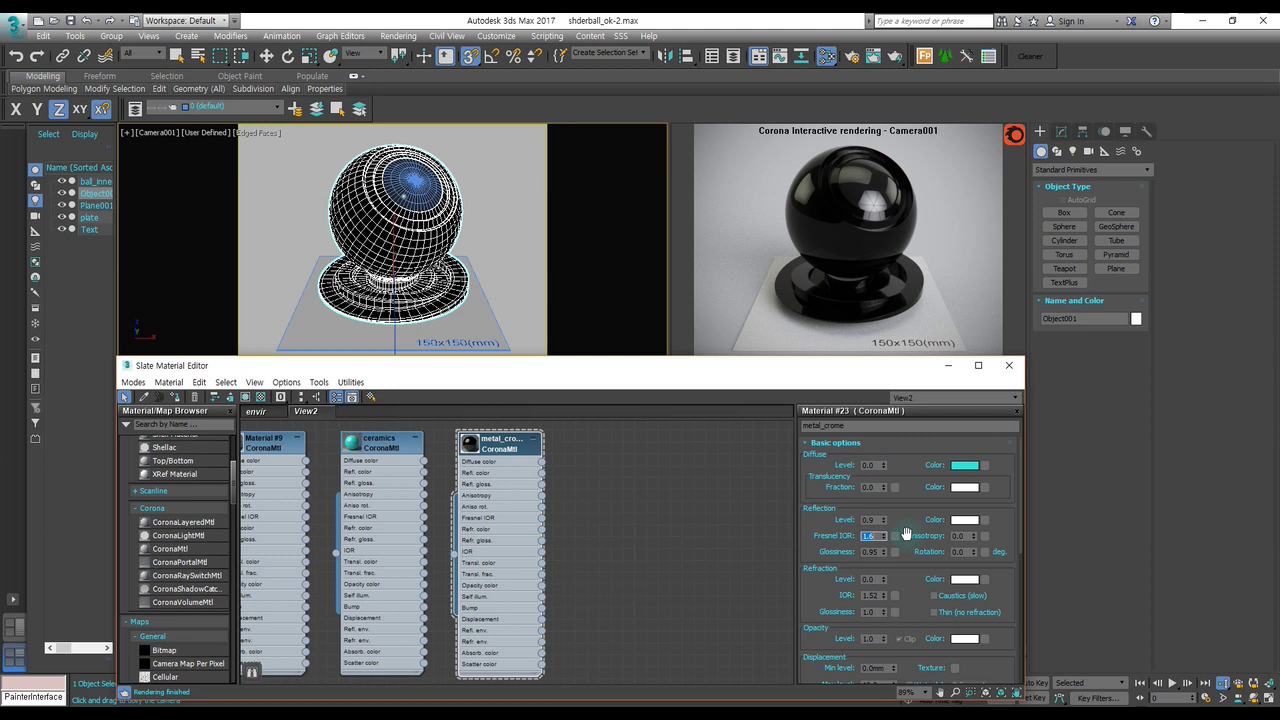
key("BackSpace")
type("1")
key("Return")
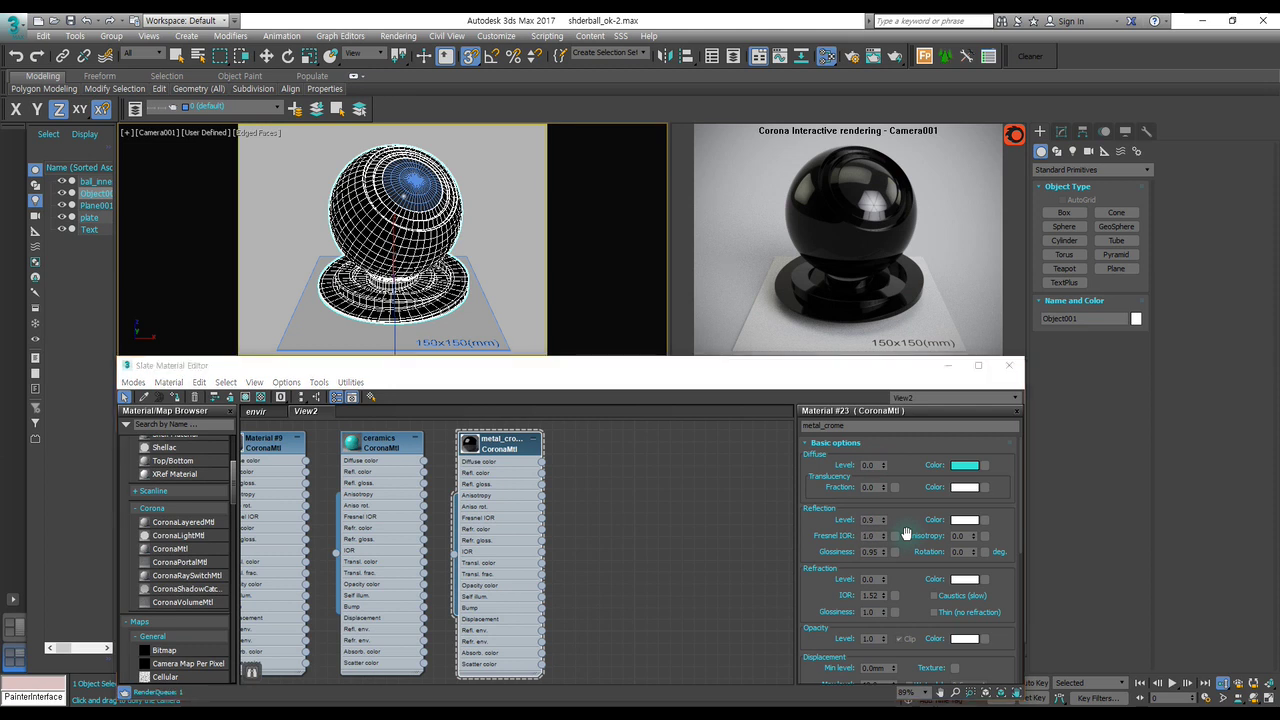
type("999")
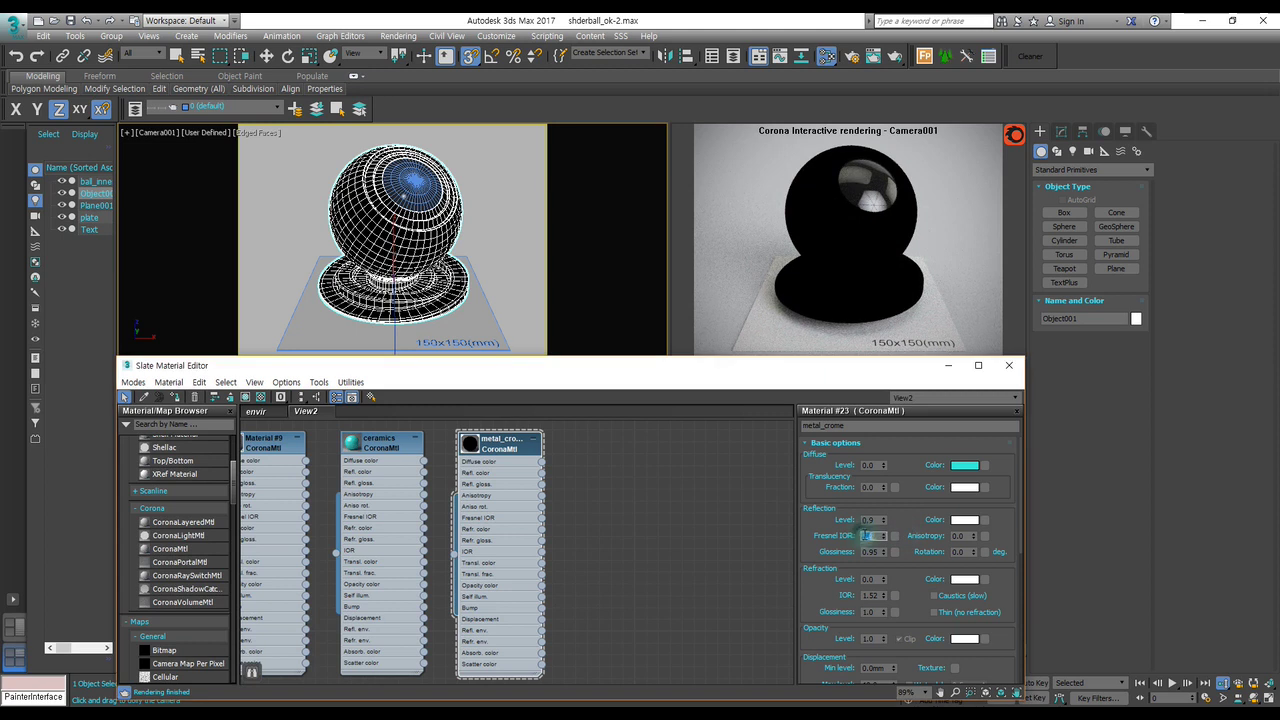
key("Return")
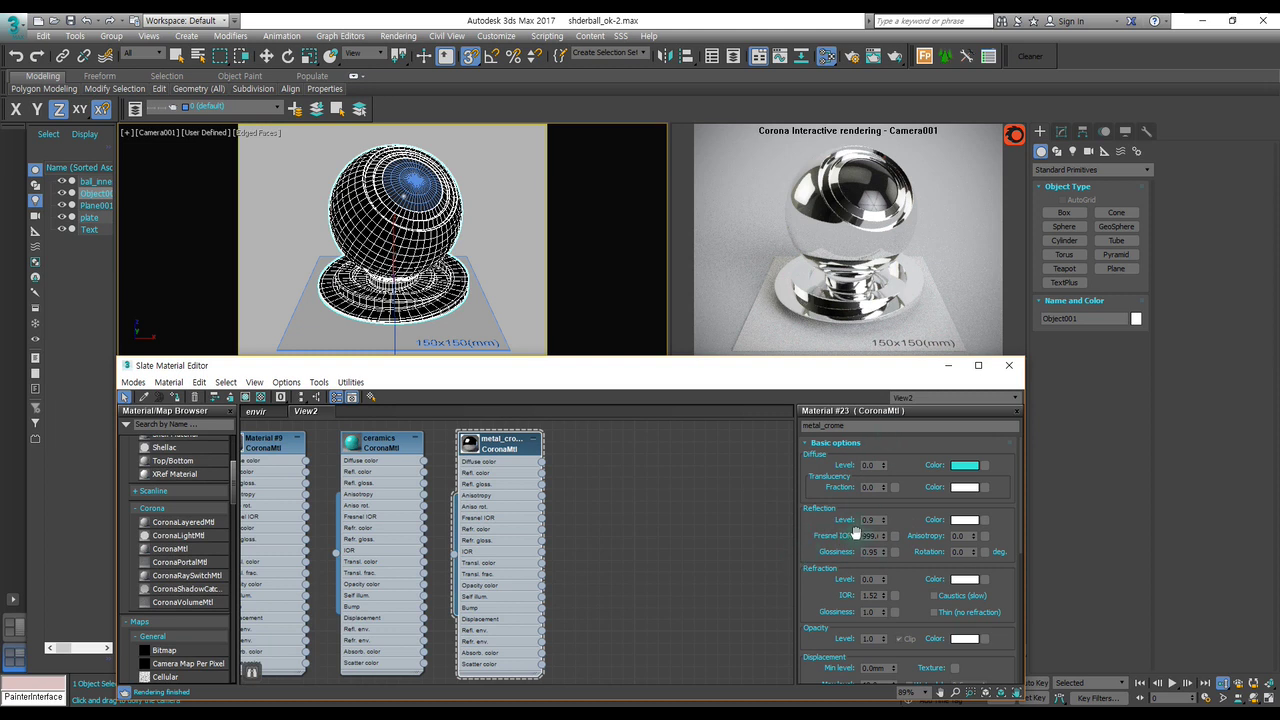
Set reflection glossiness to 0.98 and duplicate the metal_crome node as Material #24.
double_click(868, 551)
key("Return")
middle_click_drag(635, 491, 596, 485)
scroll(486, 508, "down", 2)
left_click_drag(413, 458, 529, 457, "shift")
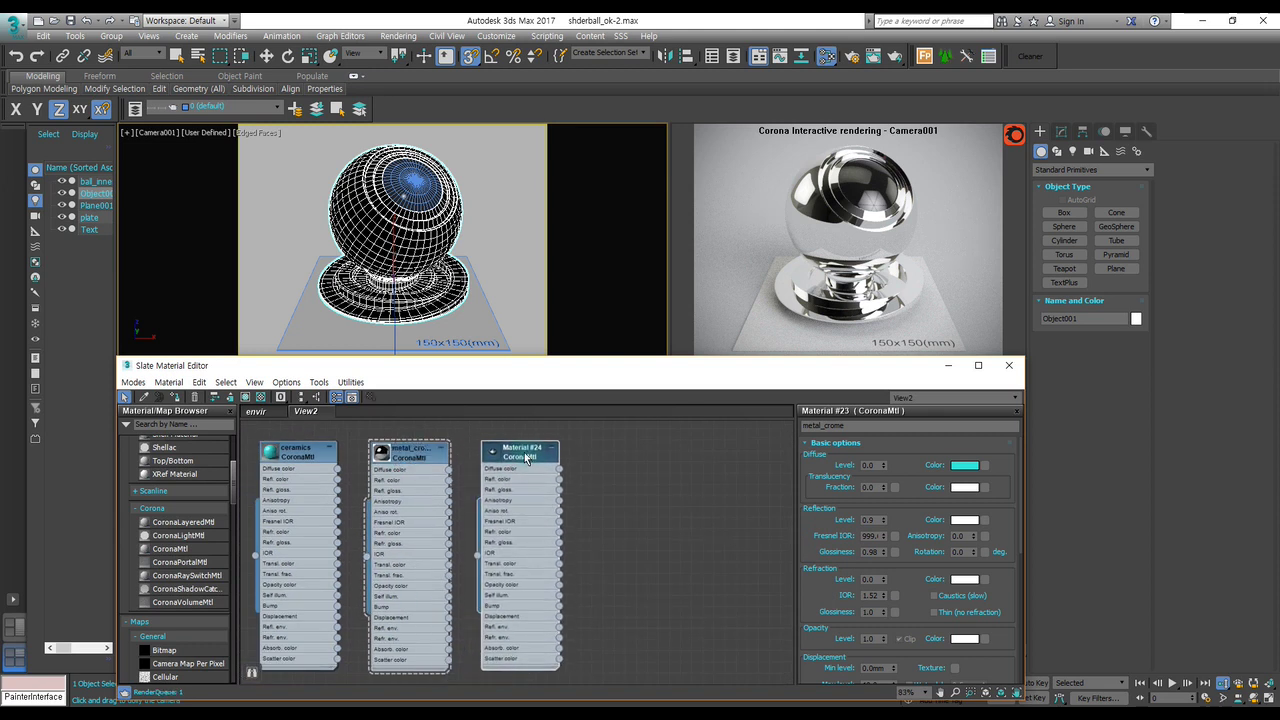
Name the copied Material #24 metal_polished.
left_click(493, 455)
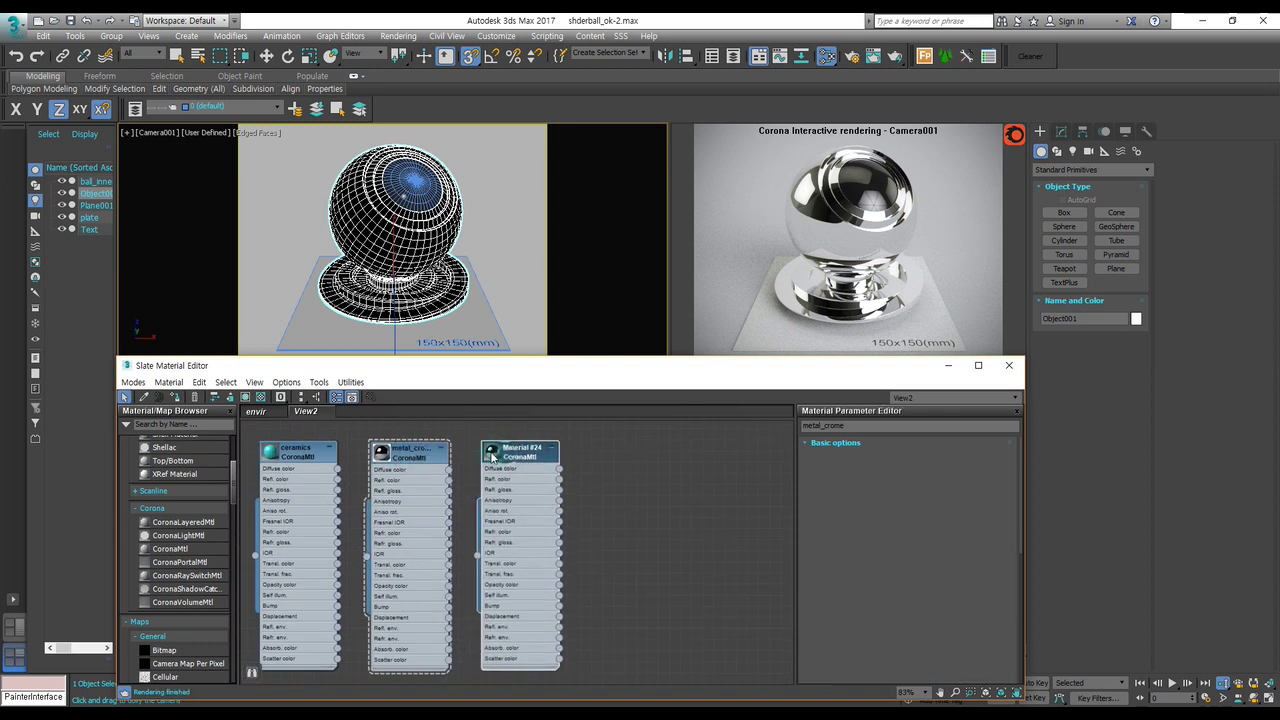
left_click(493, 455)
left_click(398, 462)
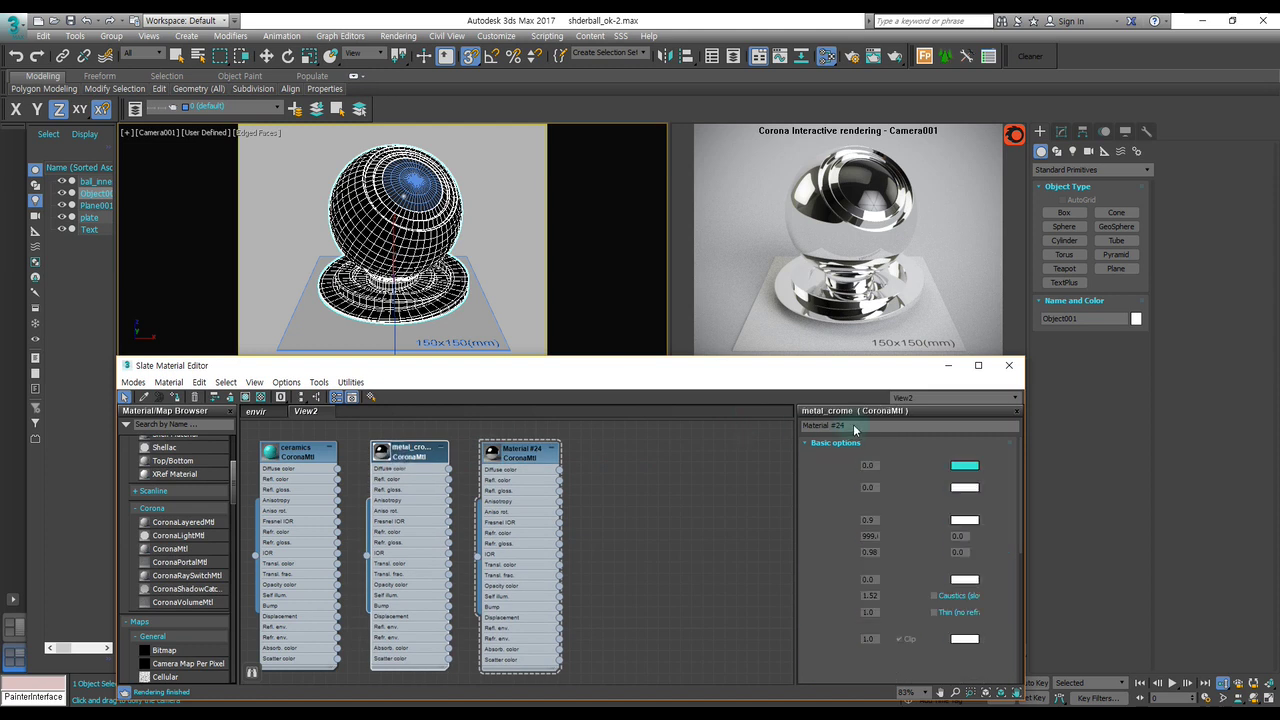
left_click(526, 452)
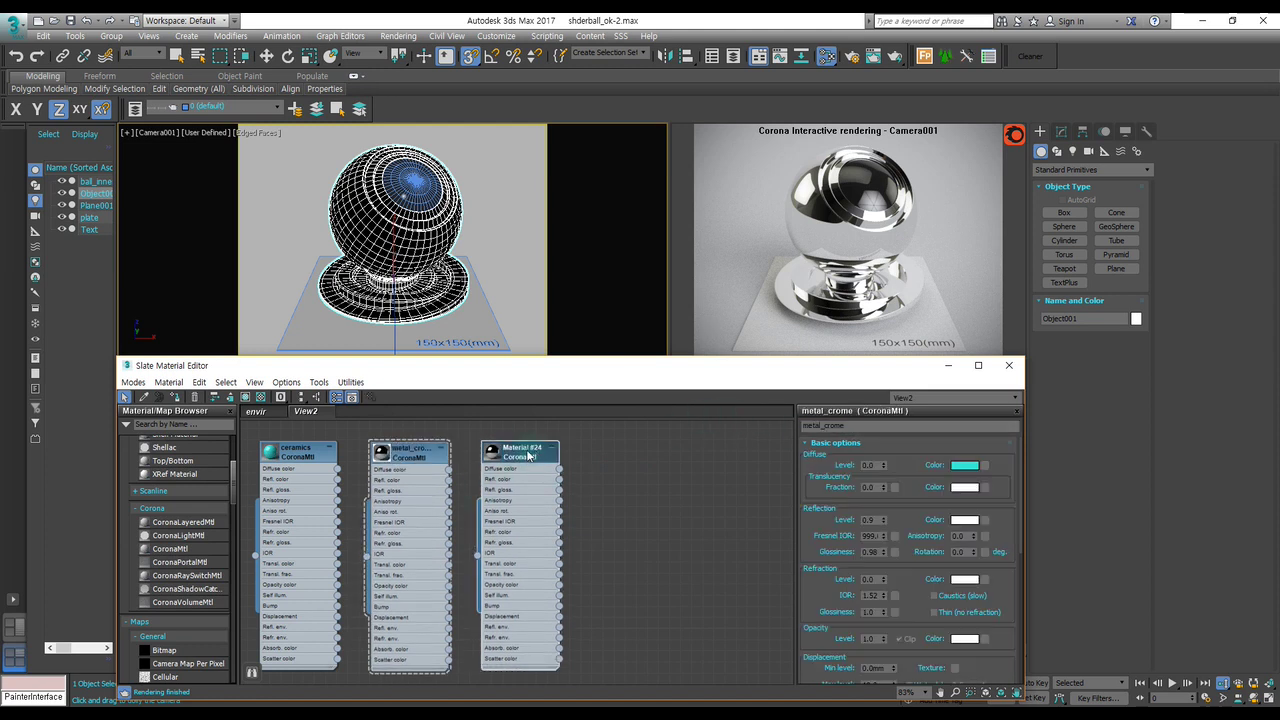
key("Return")
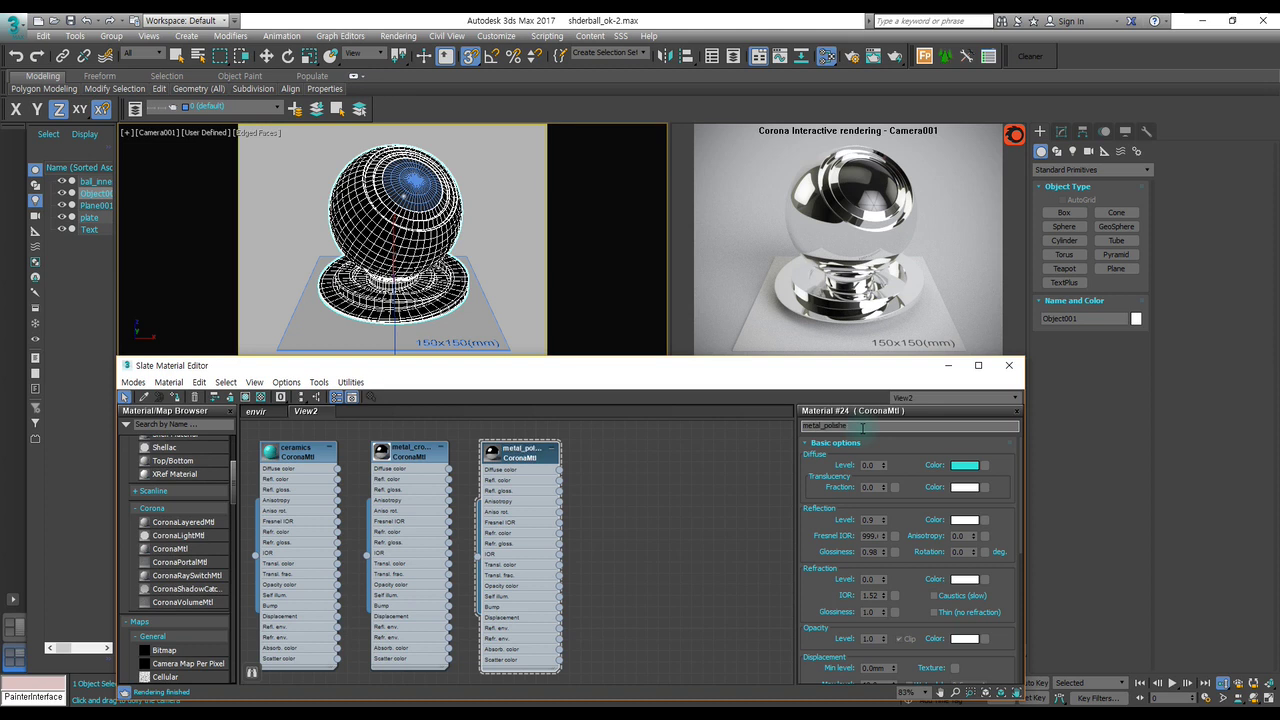
double_click(862, 427)
left_click(814, 505)
Give metal_polished reflection level 1.0 and glossiness 0.85, with a trial Fresnel IOR of 10.
double_click(868, 537)
type("10")
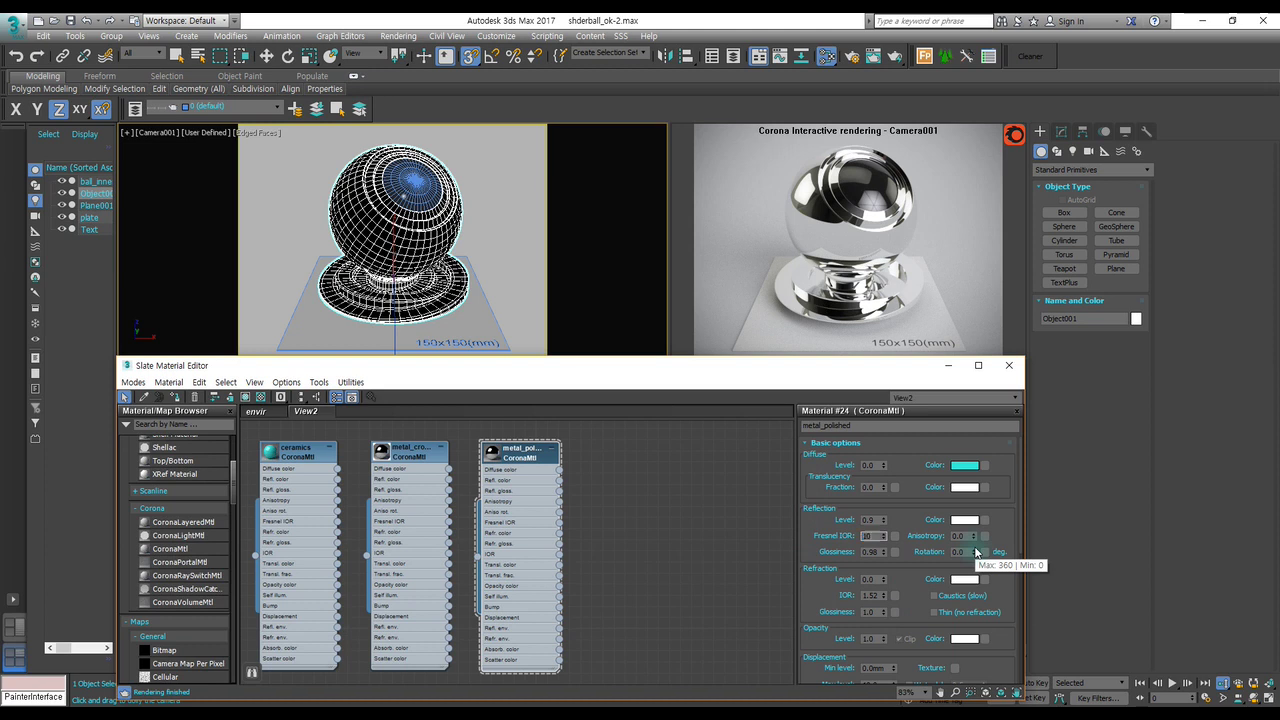
key("Return")
left_click(520, 452)
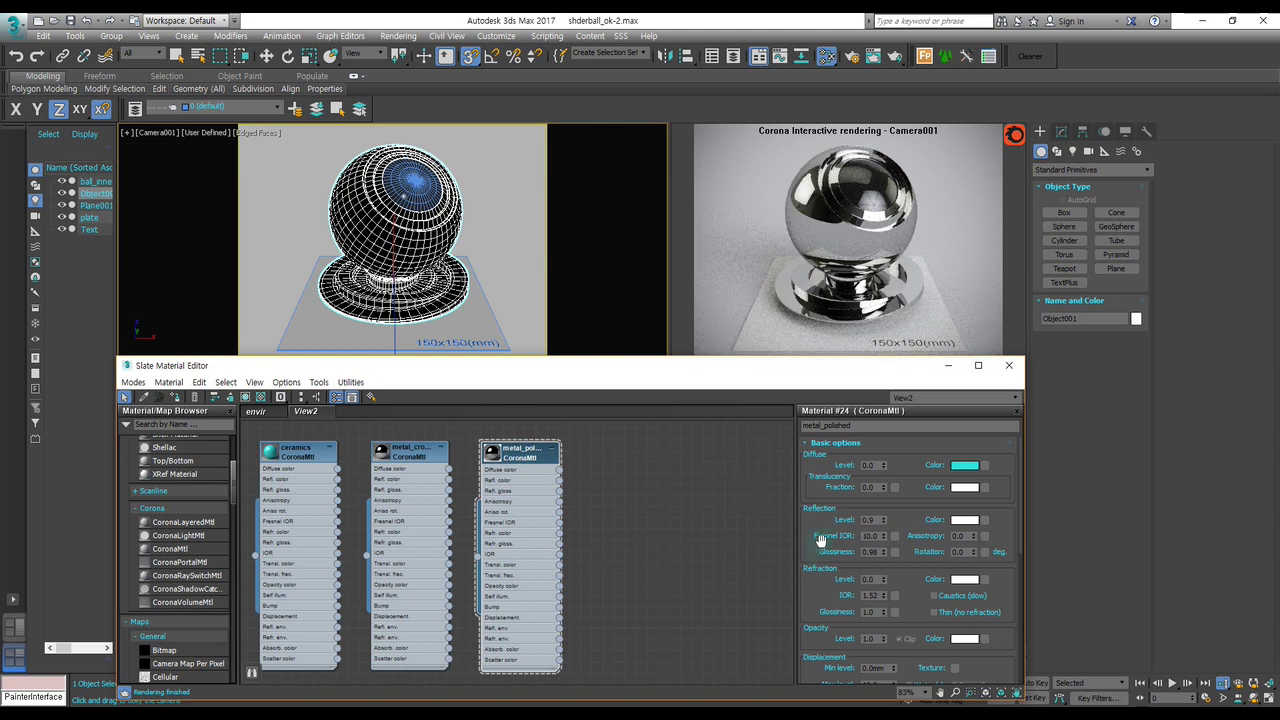
type("1")
key("Return")
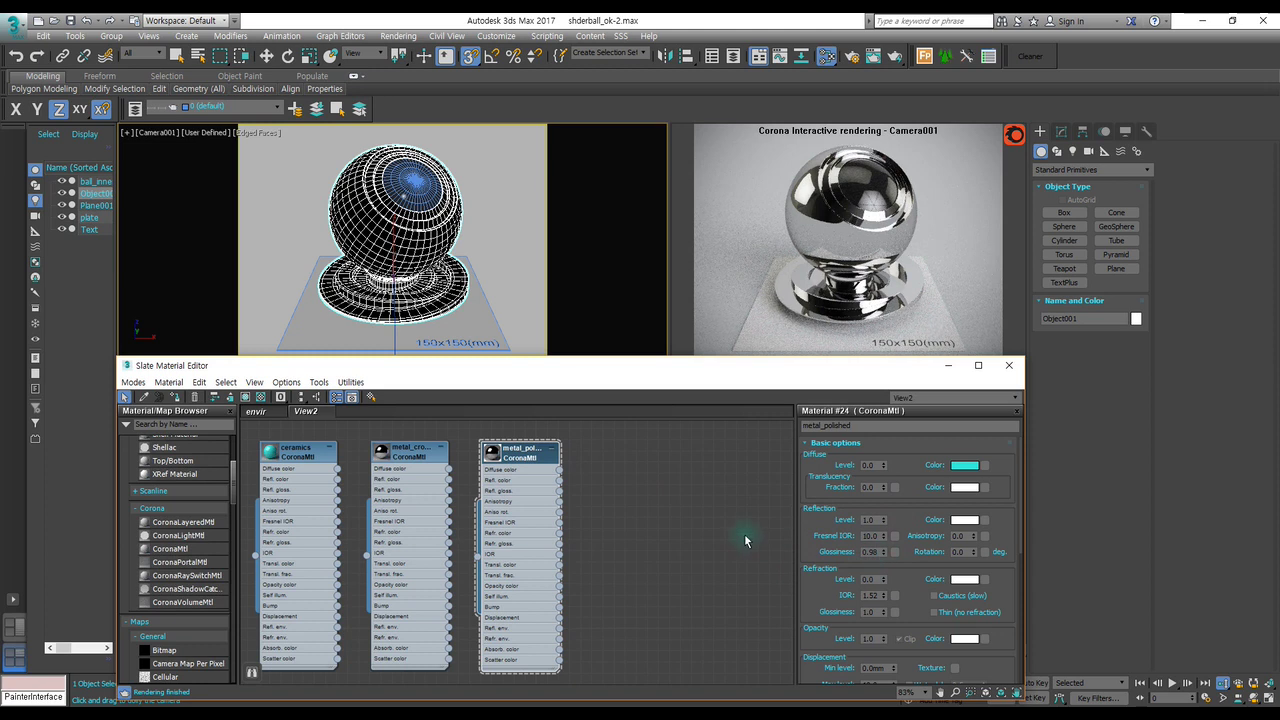
double_click(872, 551)
type("0")
key("Return")
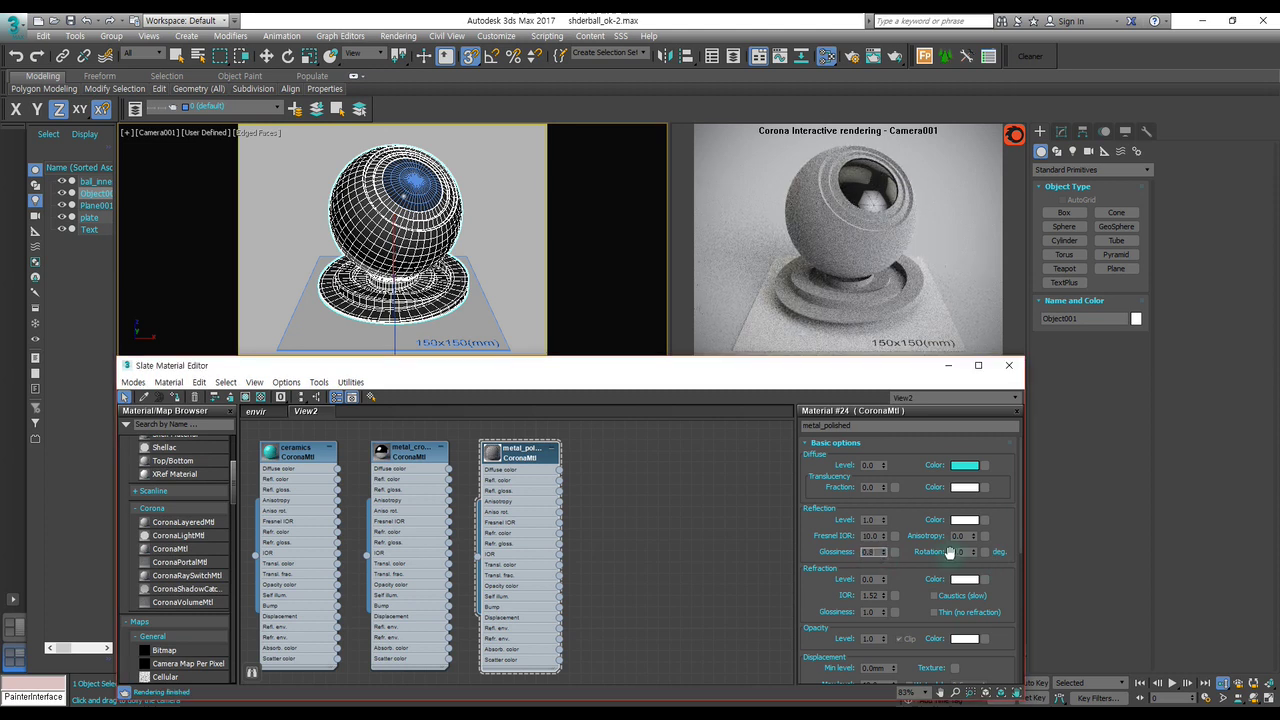
type("0.85")
key("Return")
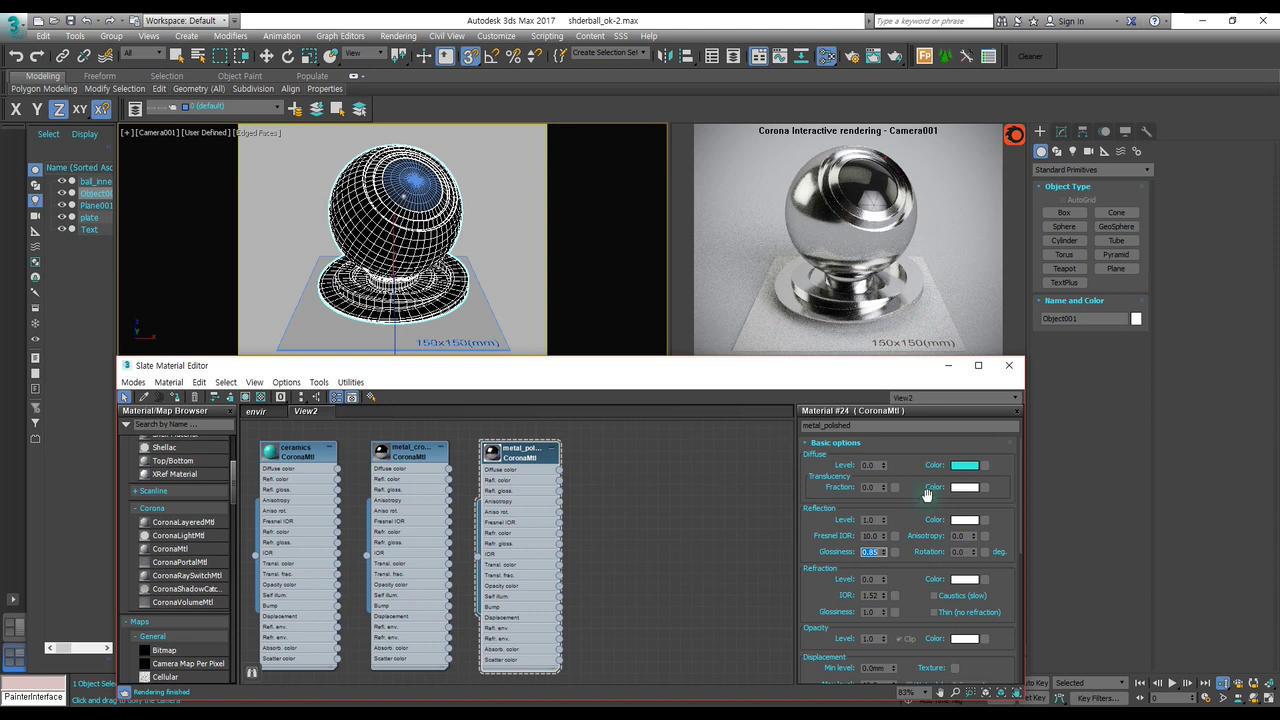
left_click(696, 479)
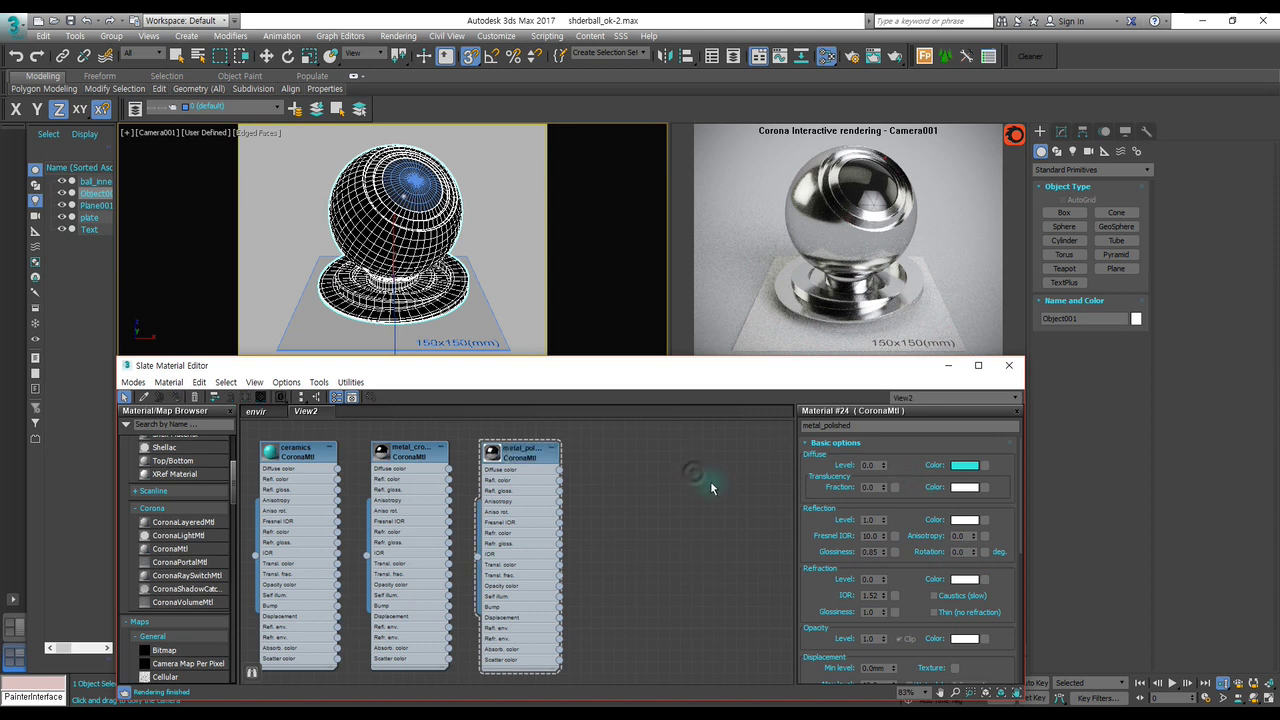
Raise the metal_polished Fresnel IOR to 20.
middle_click_drag(691, 478, 603, 476)
double_click(872, 536)
type("20")
key("Return")
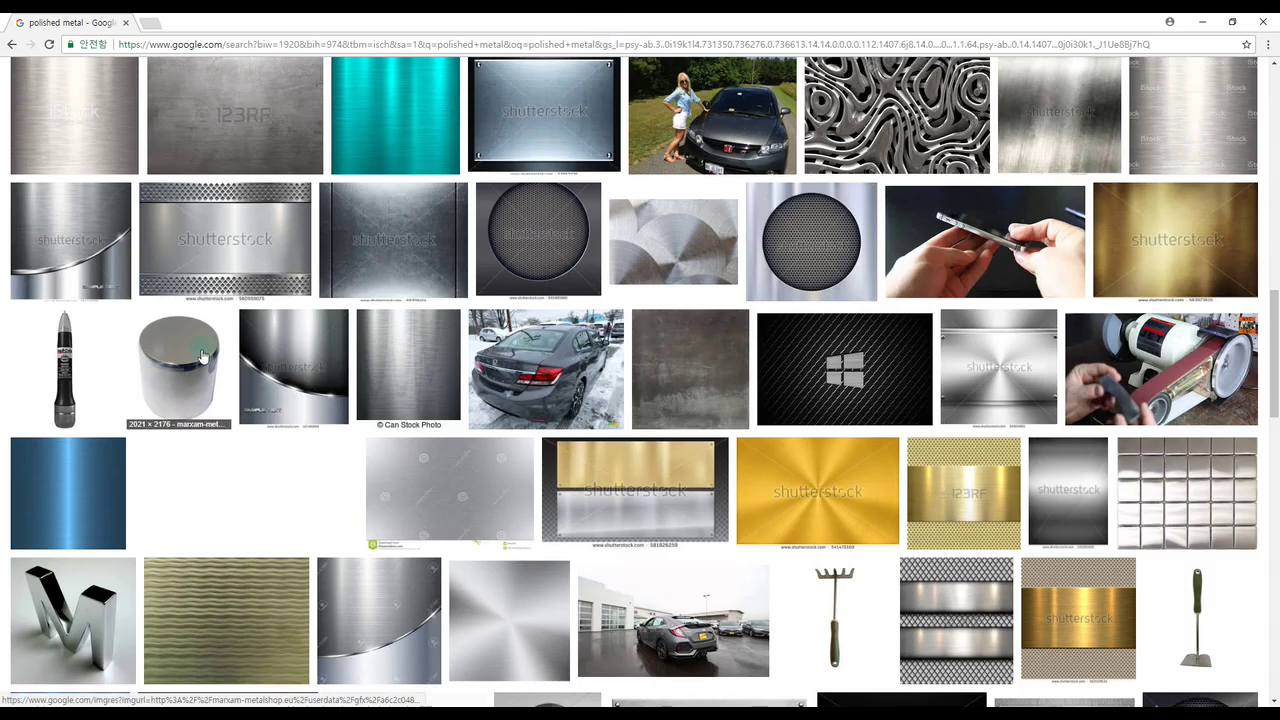
Enlarge the polished metal cylinder photo and scroll through the polished metal results.
left_click(190, 370)
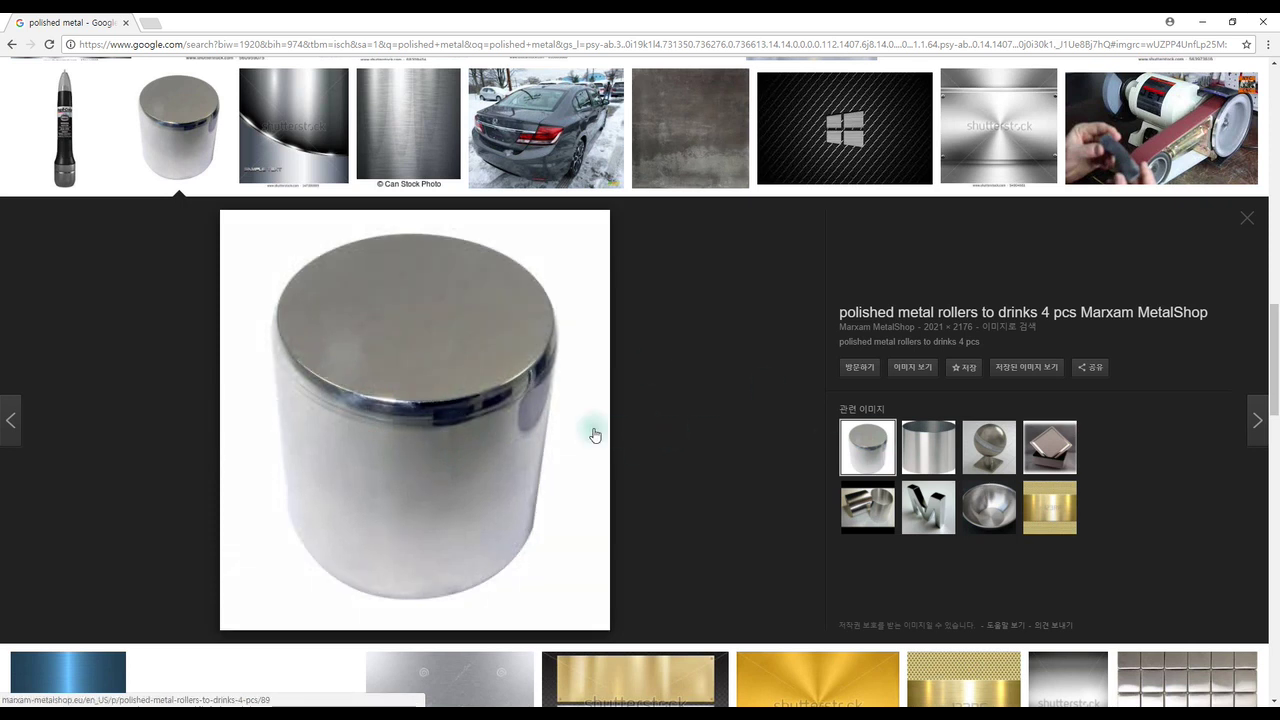
scroll(580, 434, "down", 4)
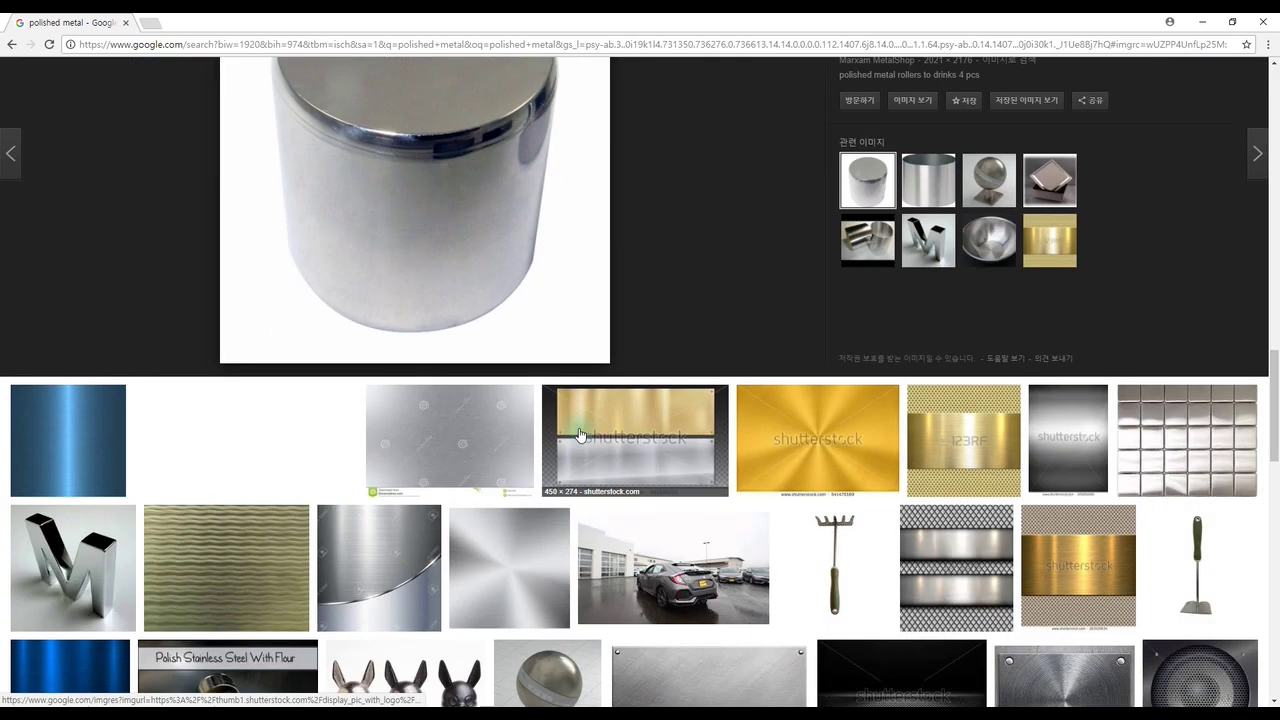
scroll(578, 432, "down", 3)
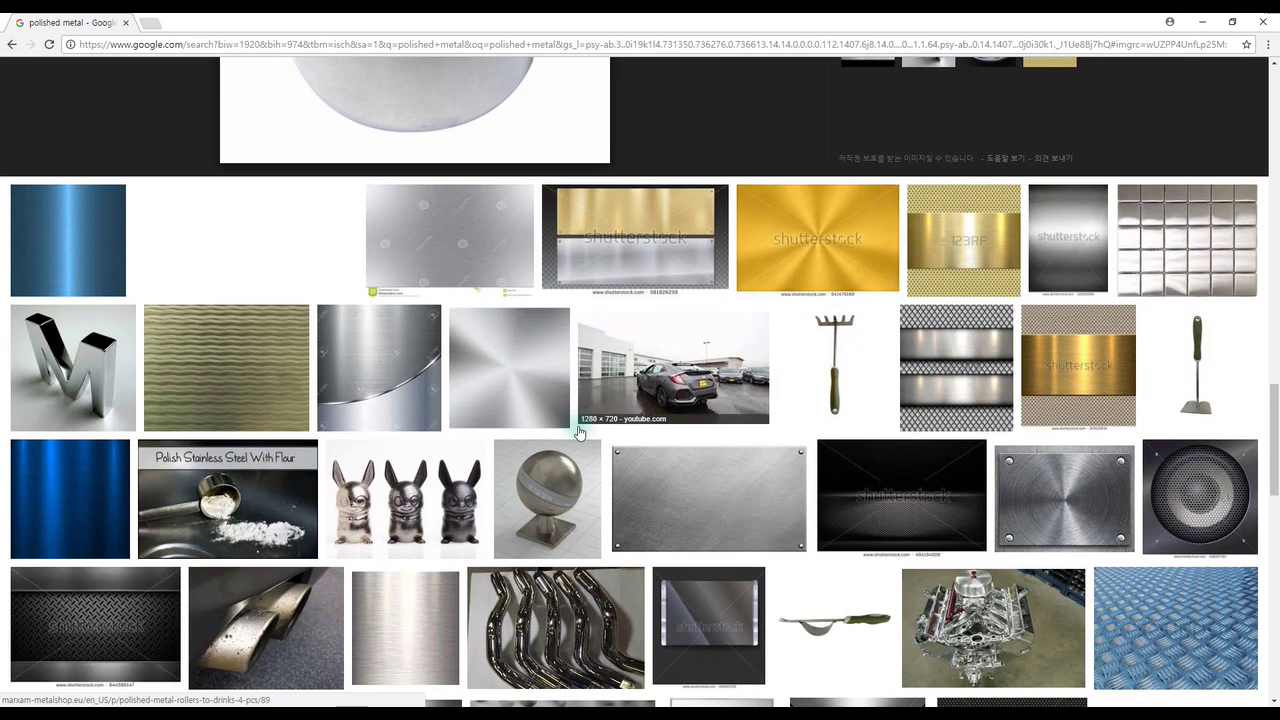
scroll(660, 450, "up", 2)
scroll(700, 445, "up", 10)
scroll(735, 438, "up", 8)
scroll(735, 438, "up", 2)
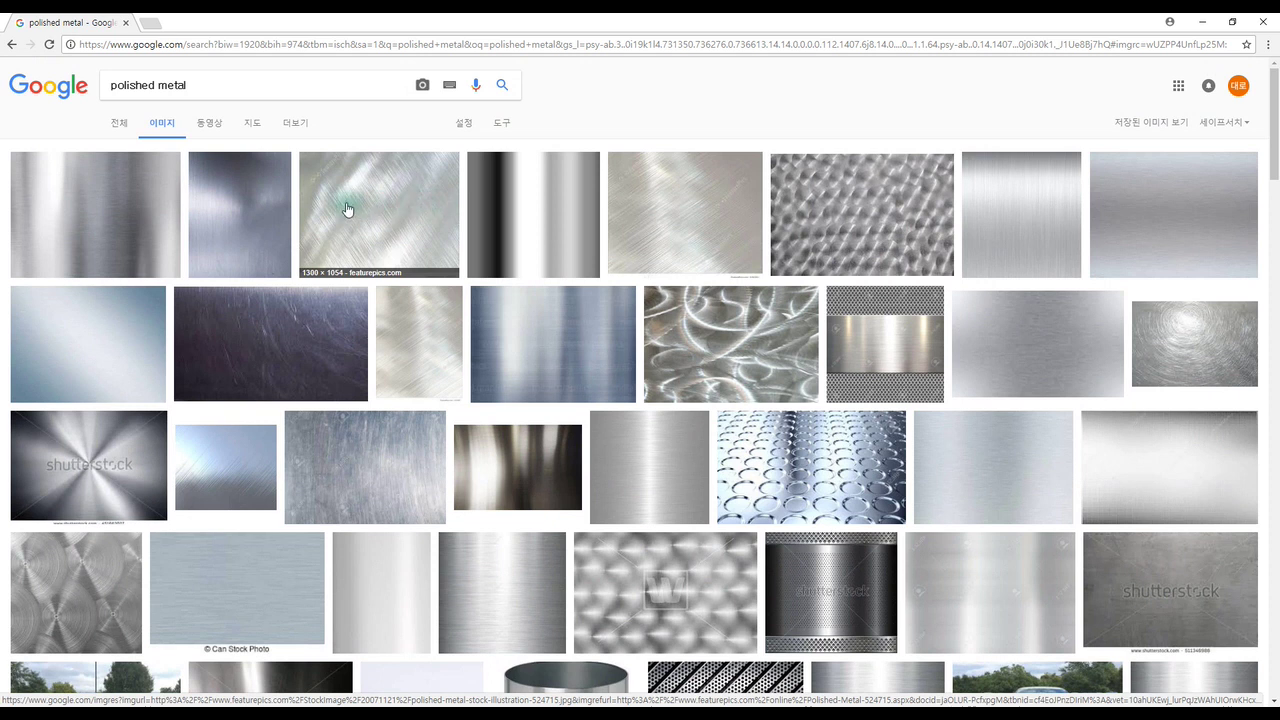
Search Google Images for 'brushed metal' and browse those results for comparison.
left_click_drag(143, 86, 108, 86)
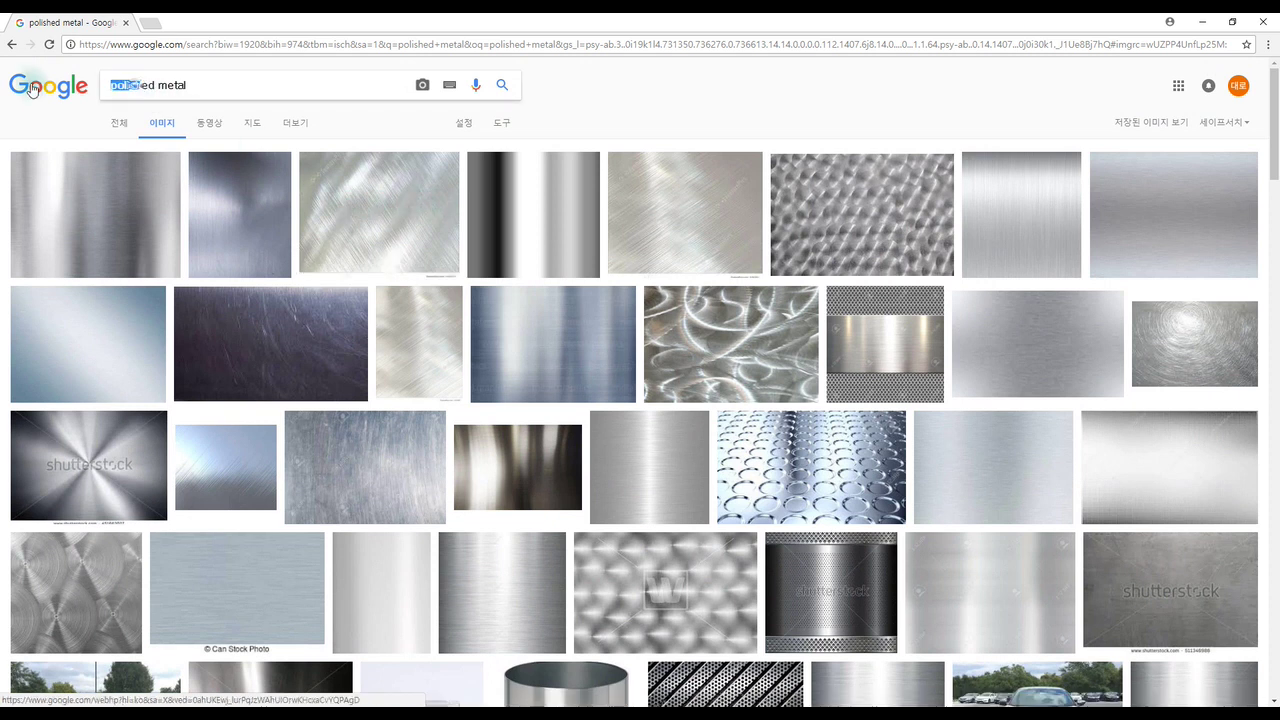
type("br")
type("u")
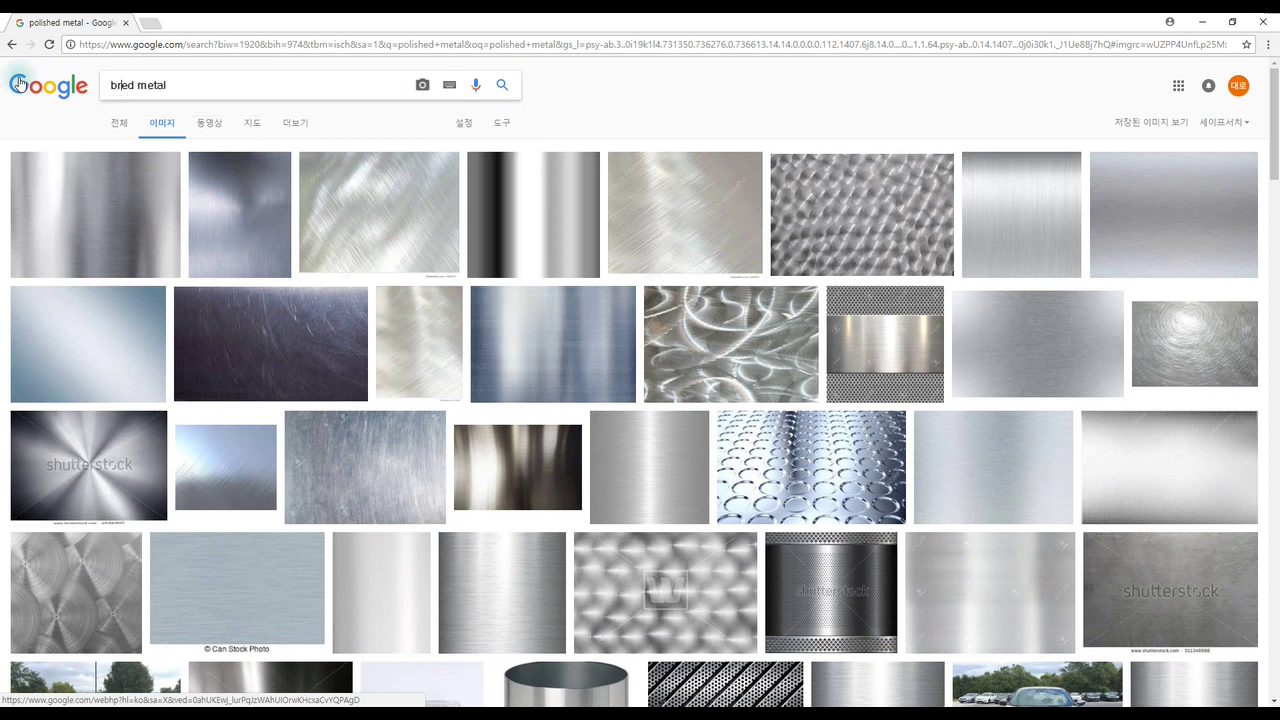
type("sh")
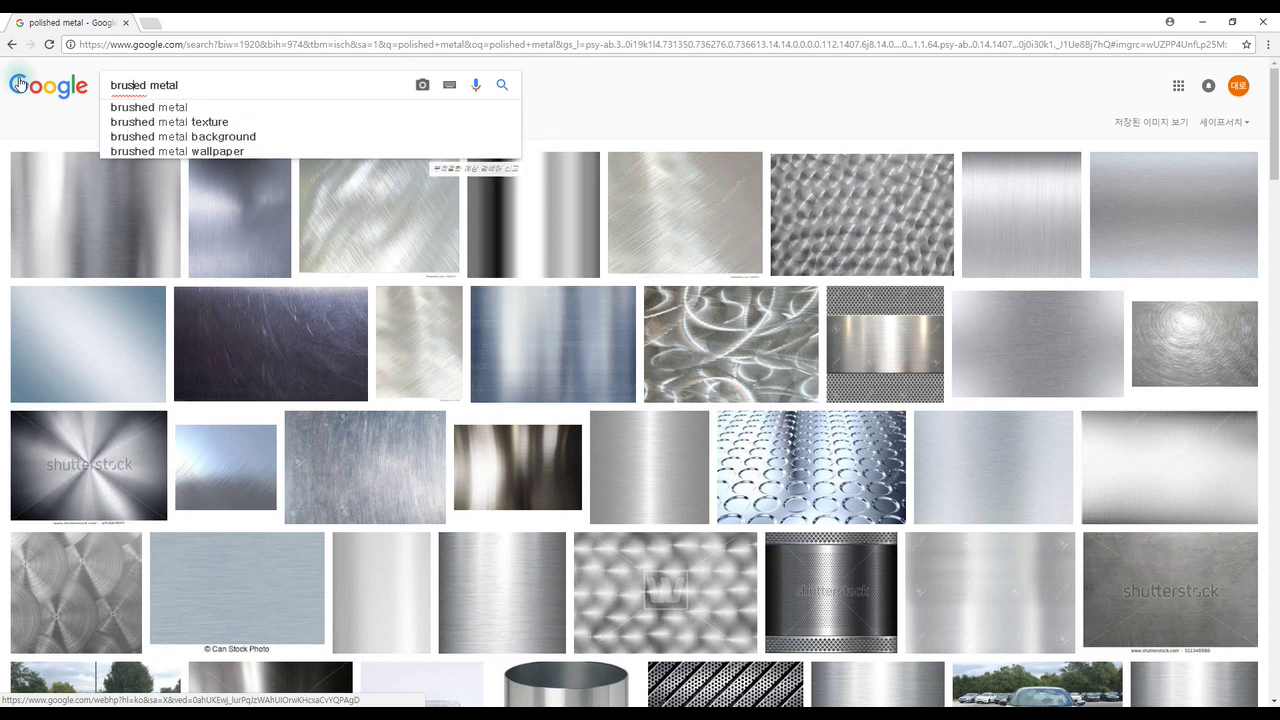
key("Return")
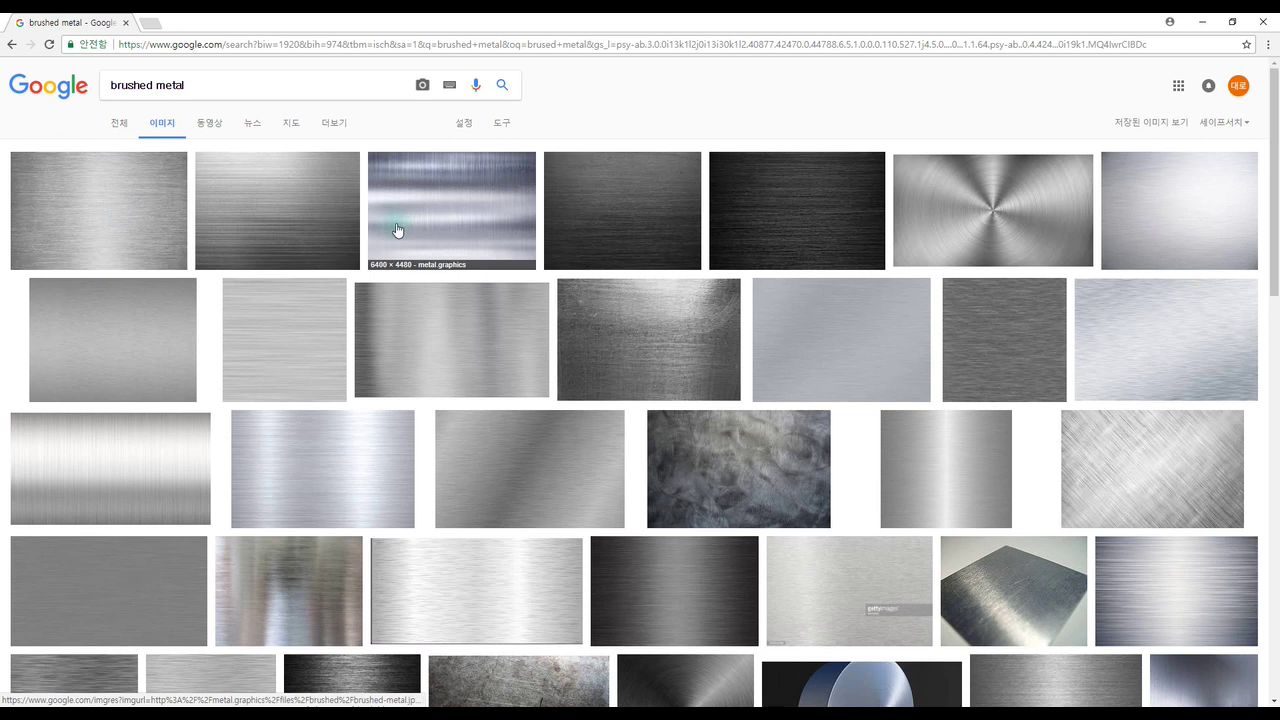
scroll(350, 234, "down", 2)
scroll(349, 235, "down", 1)
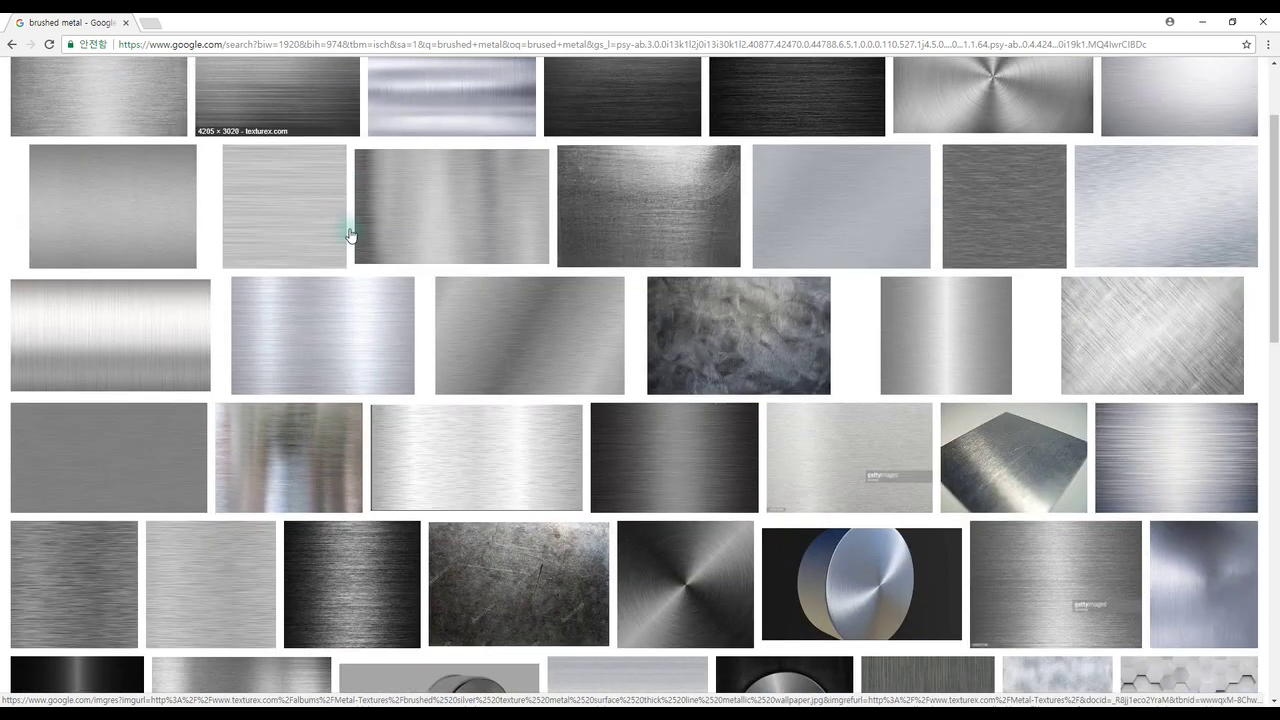
scroll(349, 235, "down", 1)
scroll(349, 235, "down", 2)
scroll(349, 235, "up", 3)
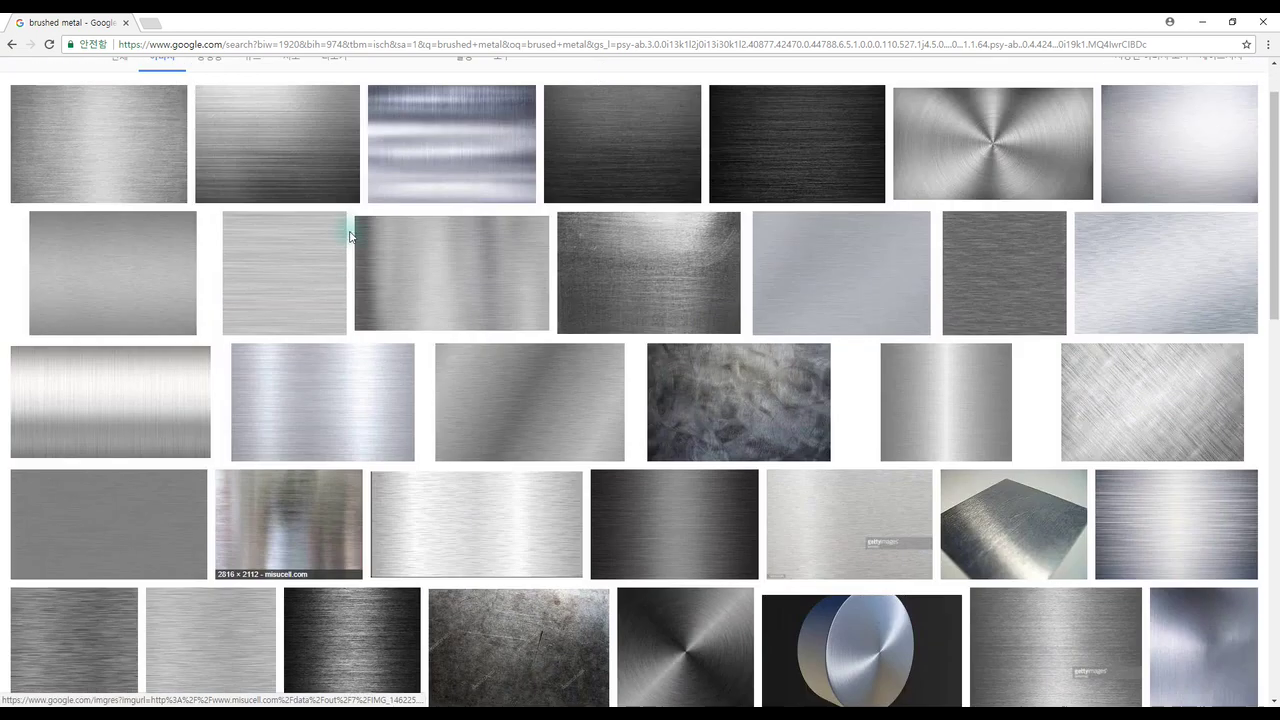
scroll(349, 235, "up", 1)
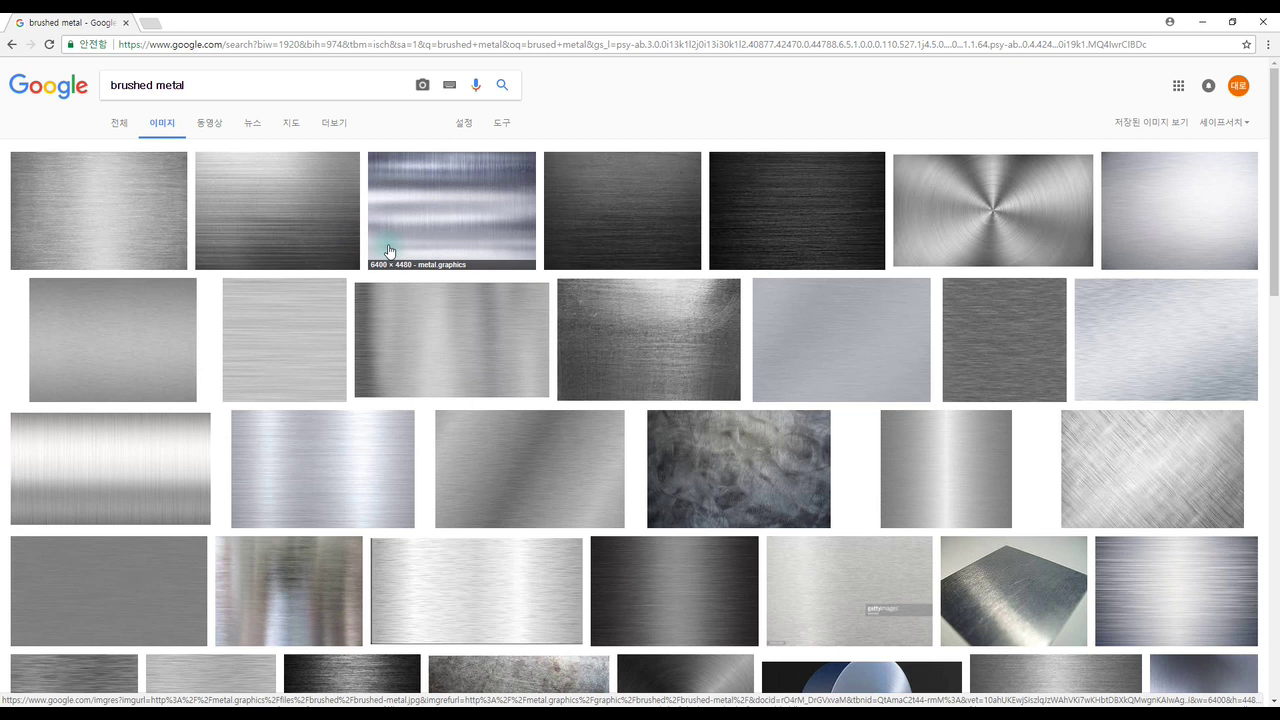
scroll(388, 250, "down", 2)
scroll(330, 250, "up", 2)
scroll(262, 235, "down", 5)
scroll(262, 205, "down", 4)
scroll(440, 245, "down", 5)
scroll(440, 245, "down", 4)
scroll(443, 243, "down", 3)
scroll(425, 230, "up", 2)
scroll(430, 240, "down", 10)
scroll(440, 250, "up", 3)
scroll(500, 270, "up", 2)
scroll(540, 283, "up", 2)
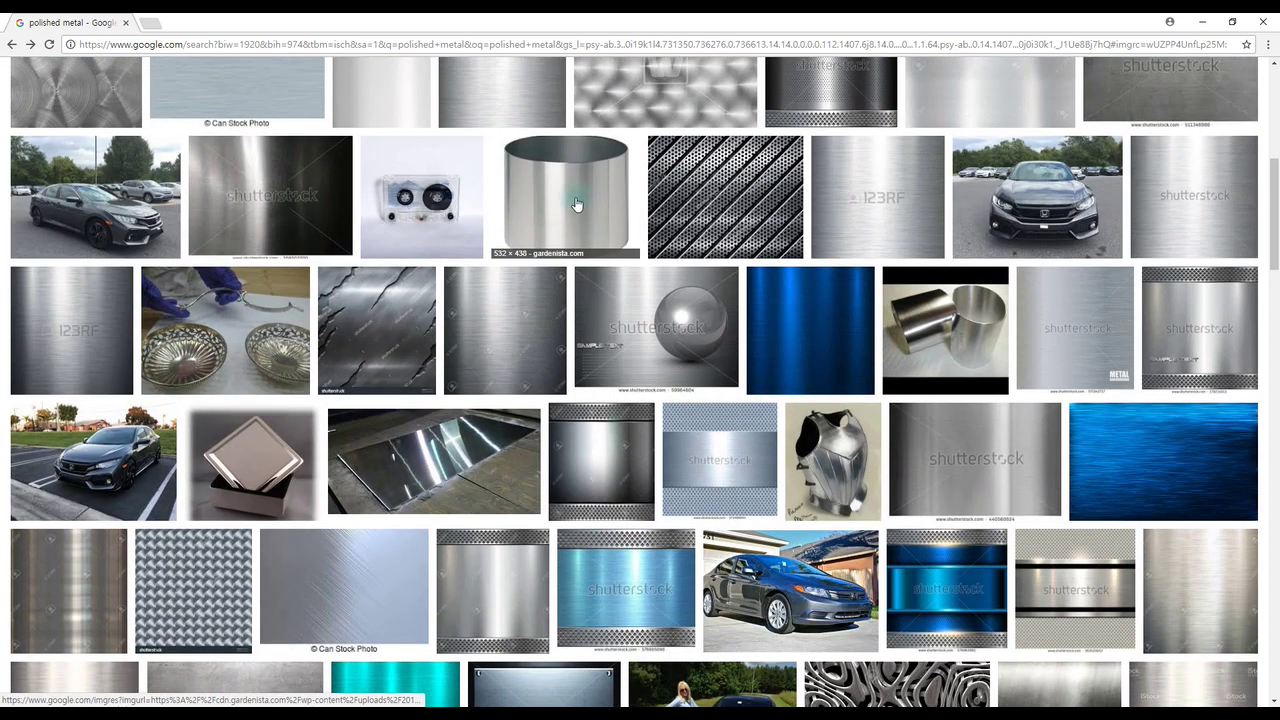
Enlarge the polished metal cylinder photo, then the related stainless steel bowl photo.
scroll(568, 204, "up", 1)
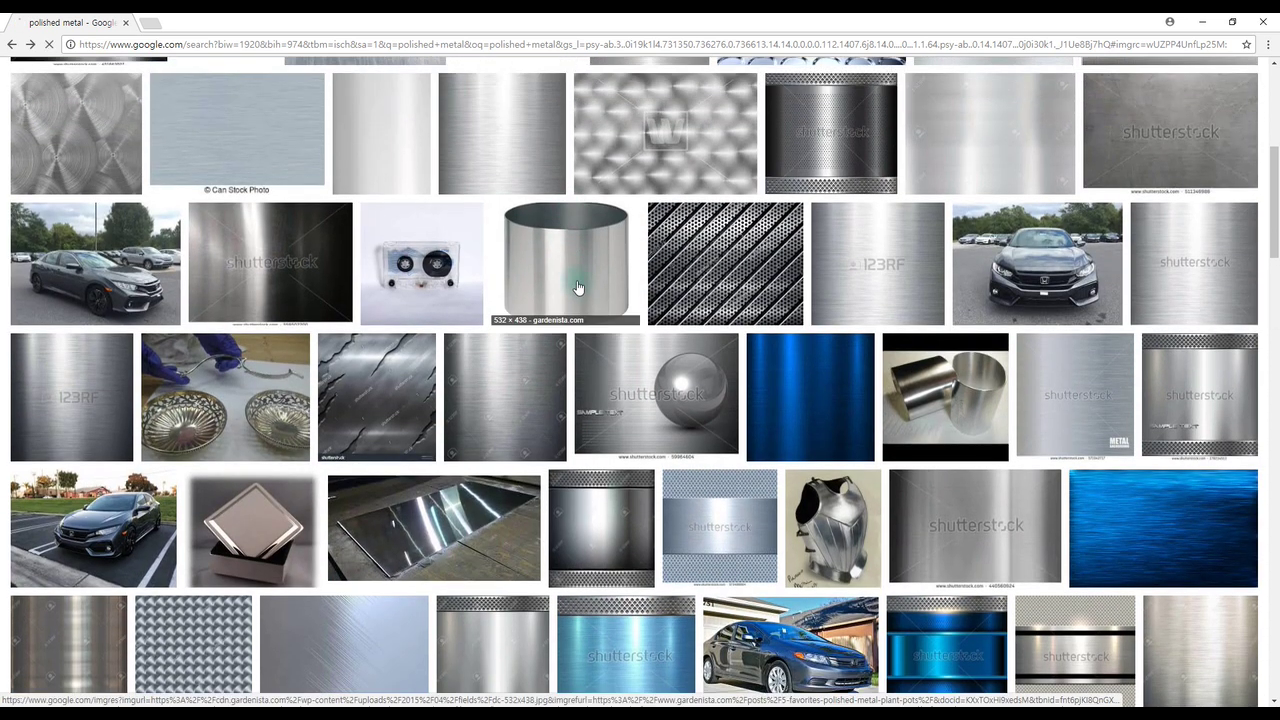
scroll(575, 287, "down", 4)
left_click(573, 285)
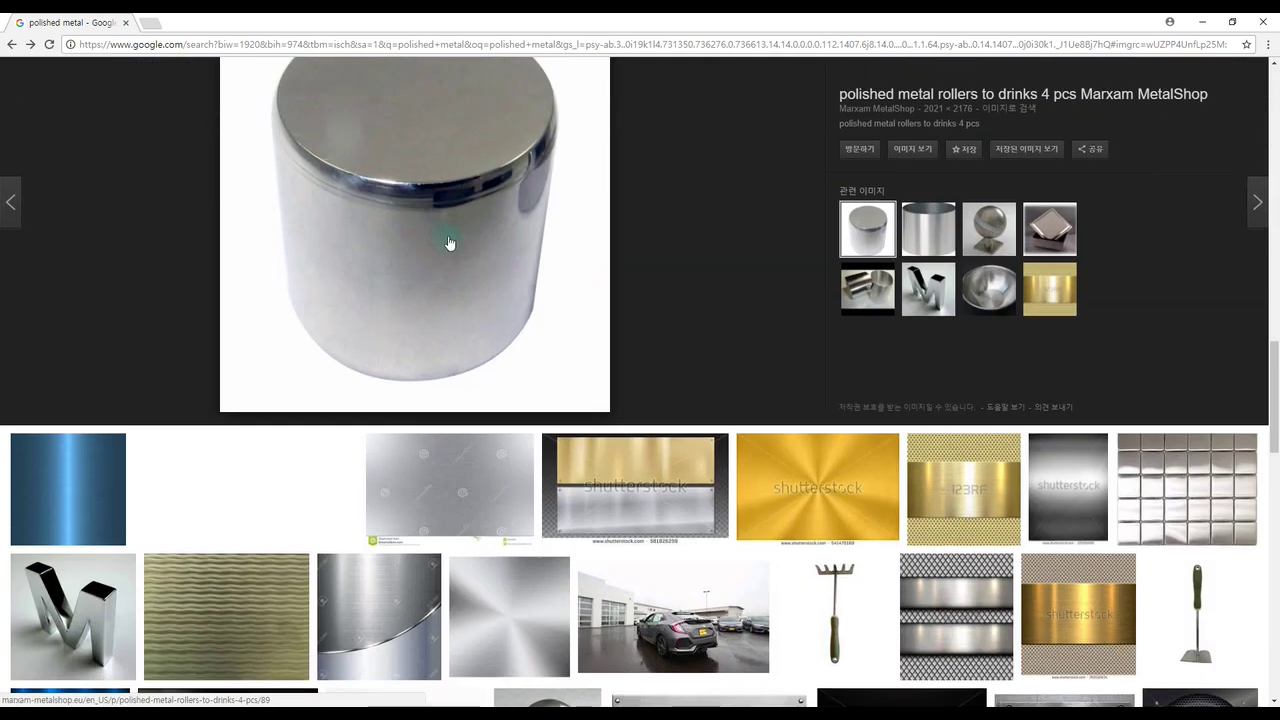
scroll(460, 225, "up", 1)
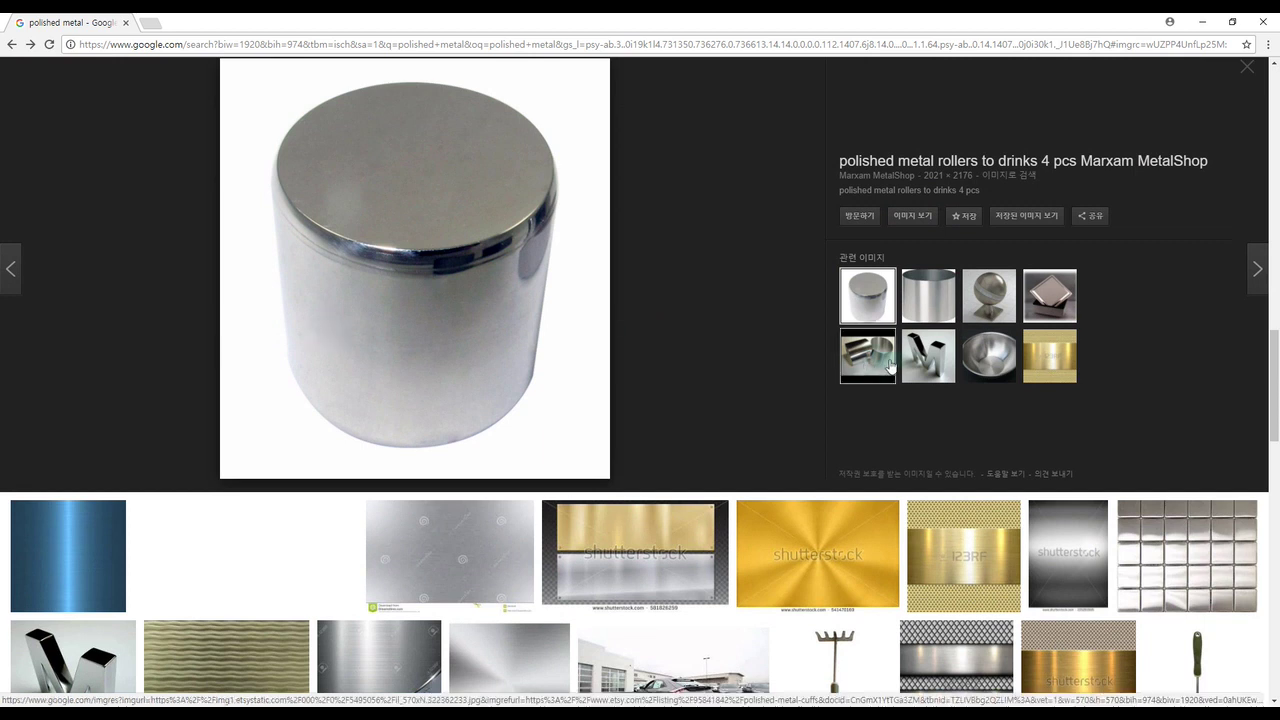
left_click(989, 348)
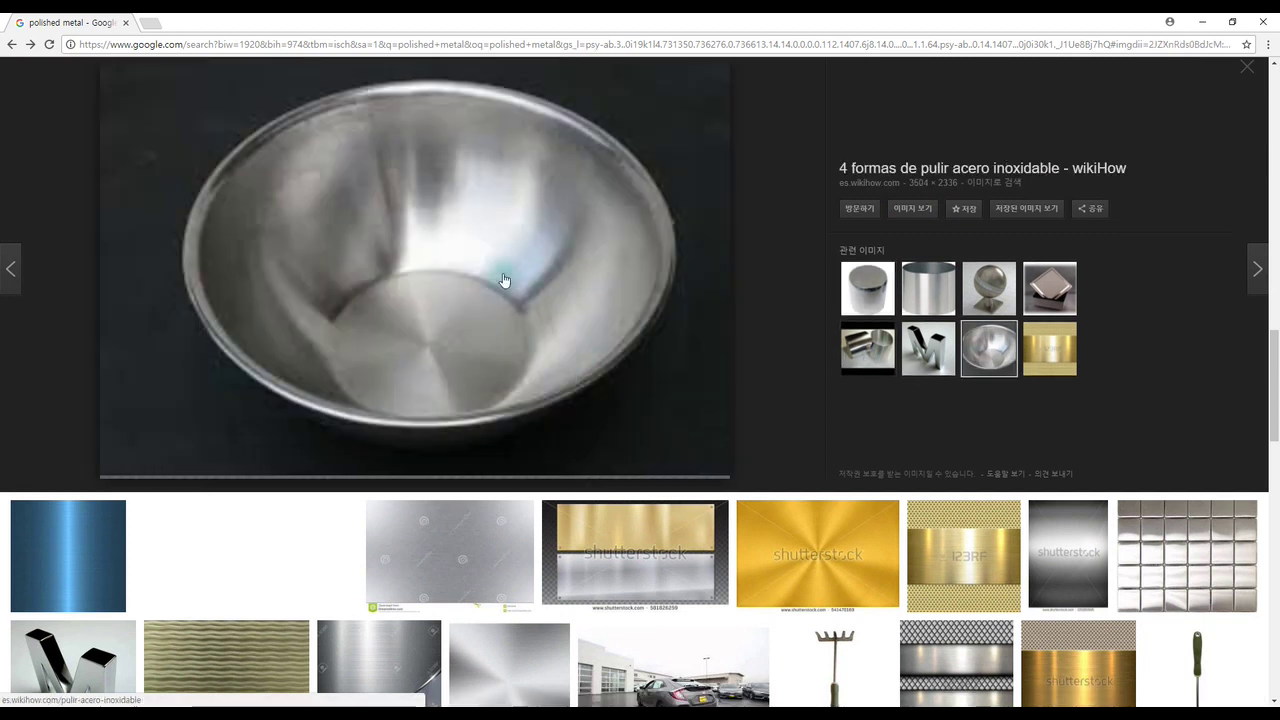
Preview the polished steel bench block photo, then switch back to 3ds Max.
scroll(491, 316, "down", 2)
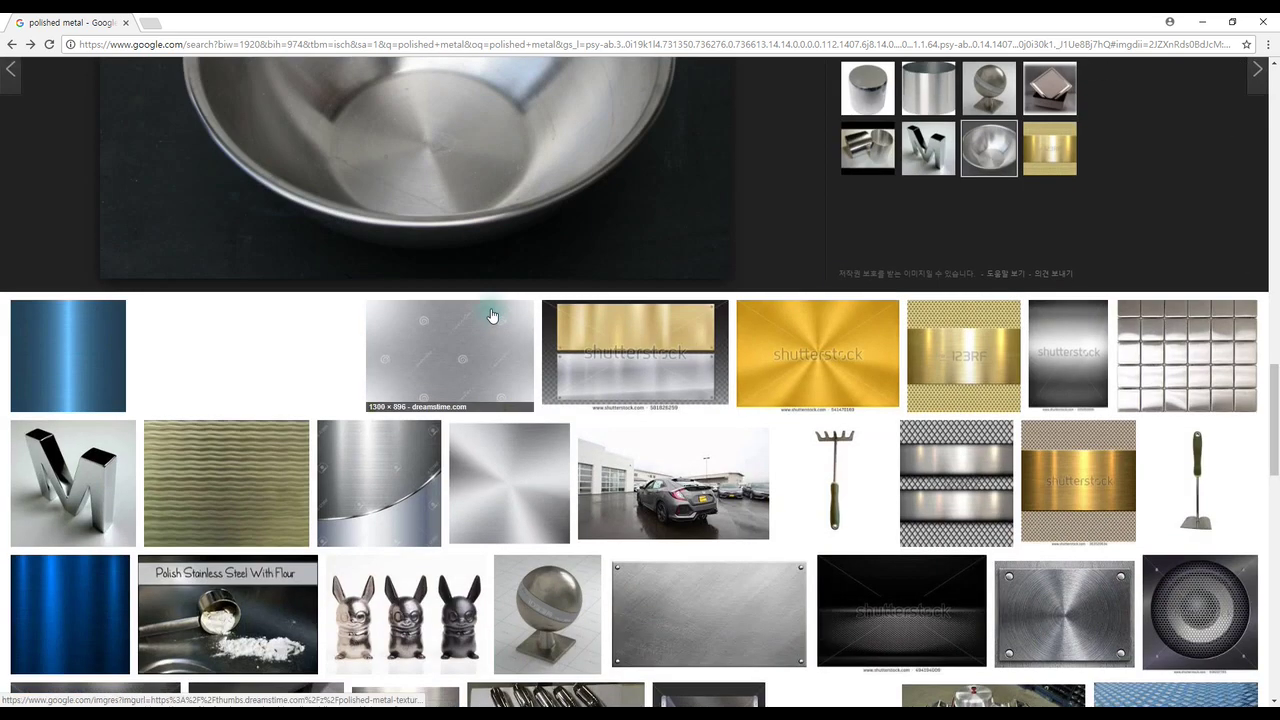
scroll(491, 316, "down", 3)
scroll(490, 318, "up", 4)
scroll(490, 318, "up", 3)
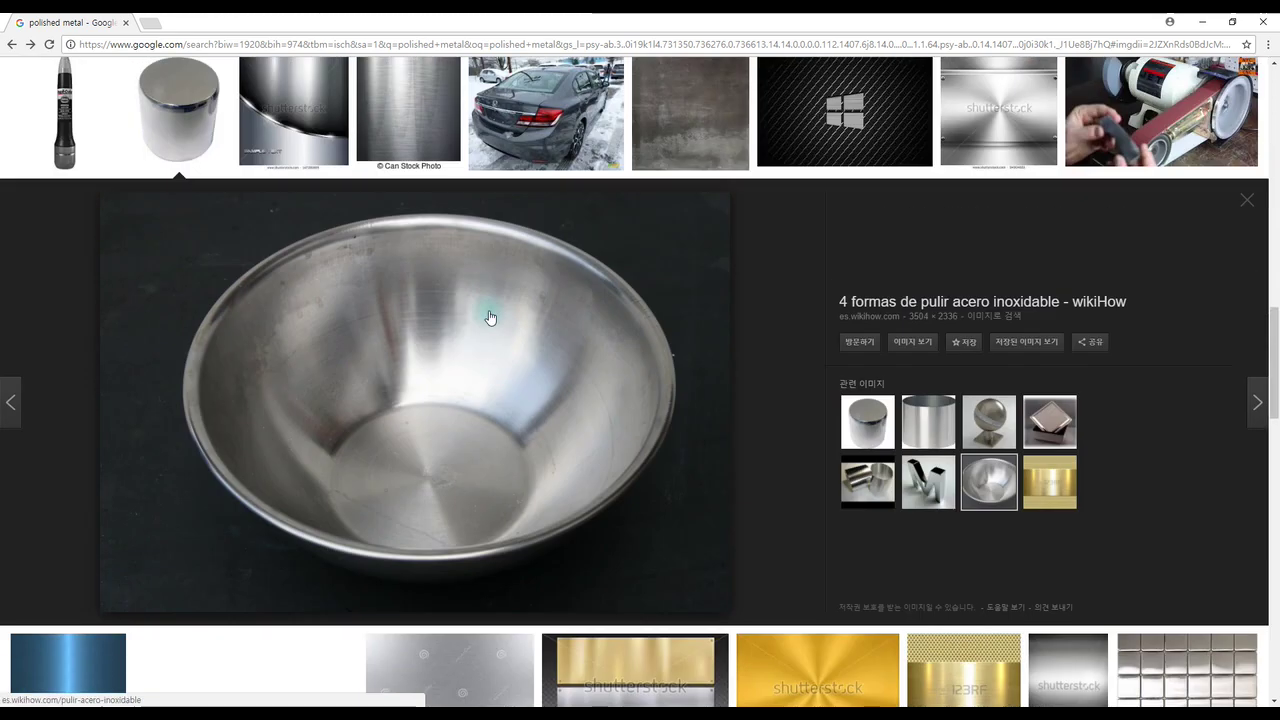
scroll(449, 360, "down", 4)
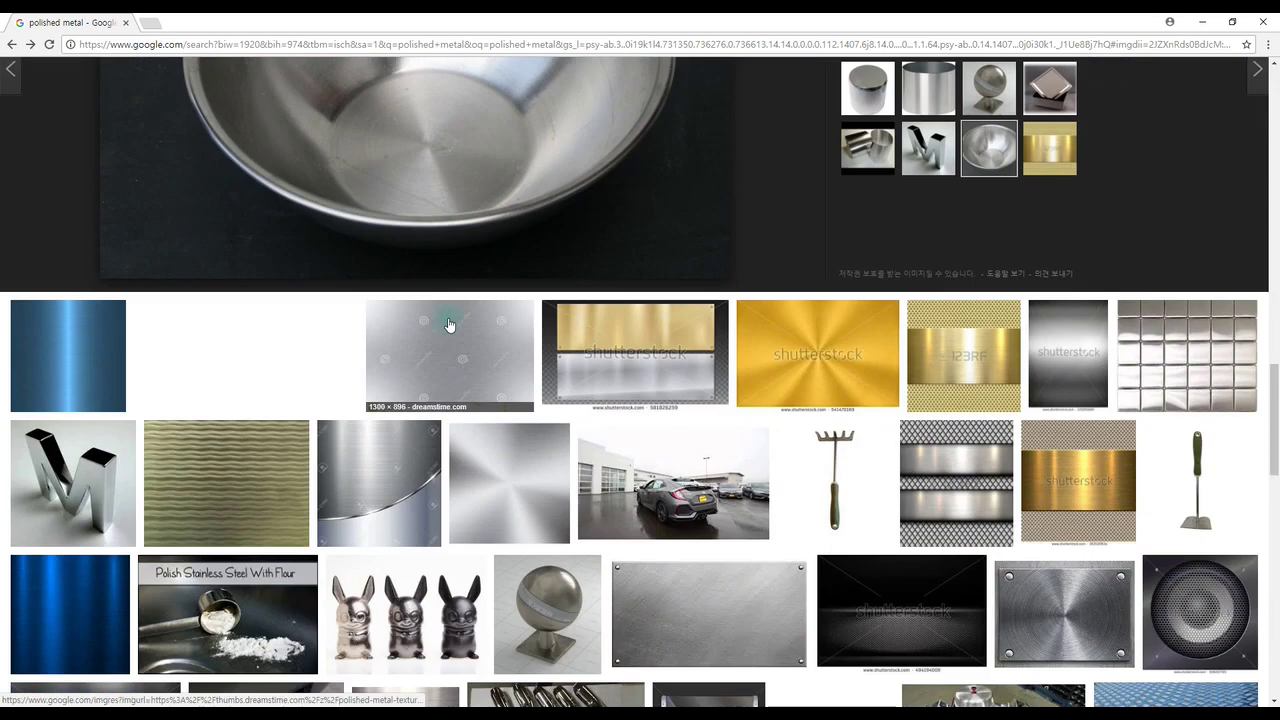
scroll(447, 325, "down", 3)
scroll(447, 325, "down", 3)
scroll(447, 326, "down", 2)
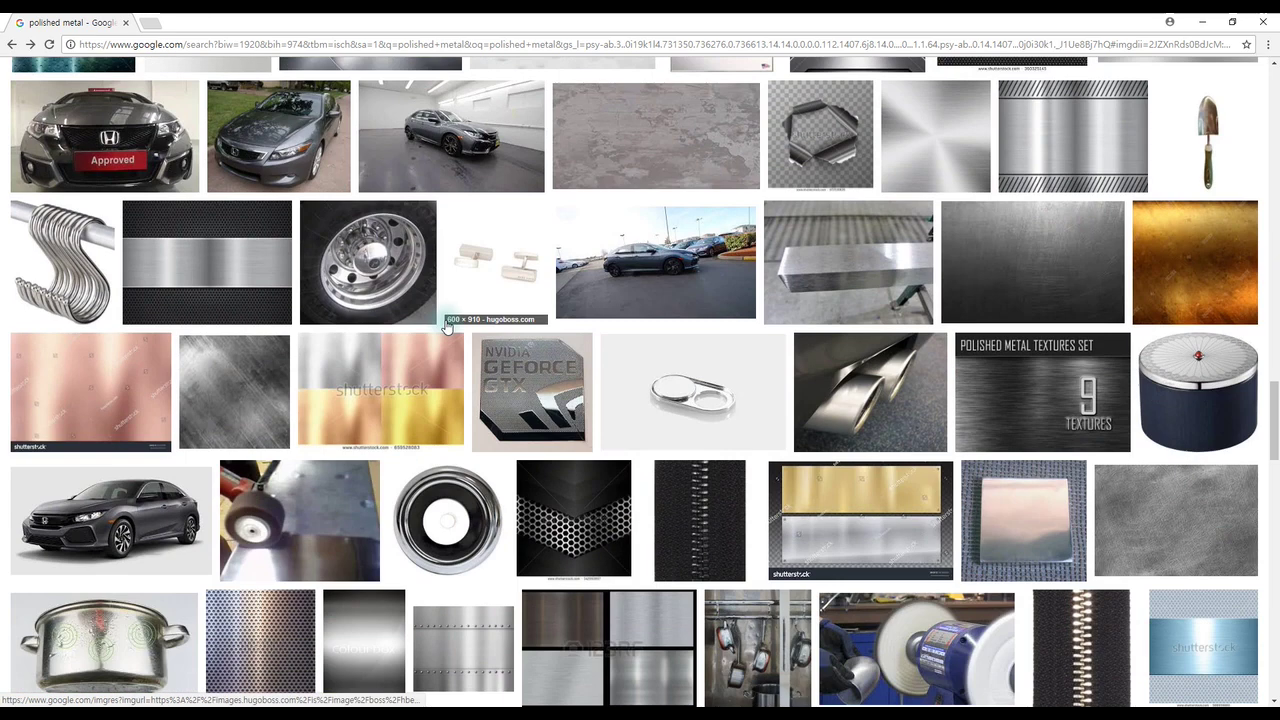
scroll(449, 327, "down", 2)
left_click(1025, 330)
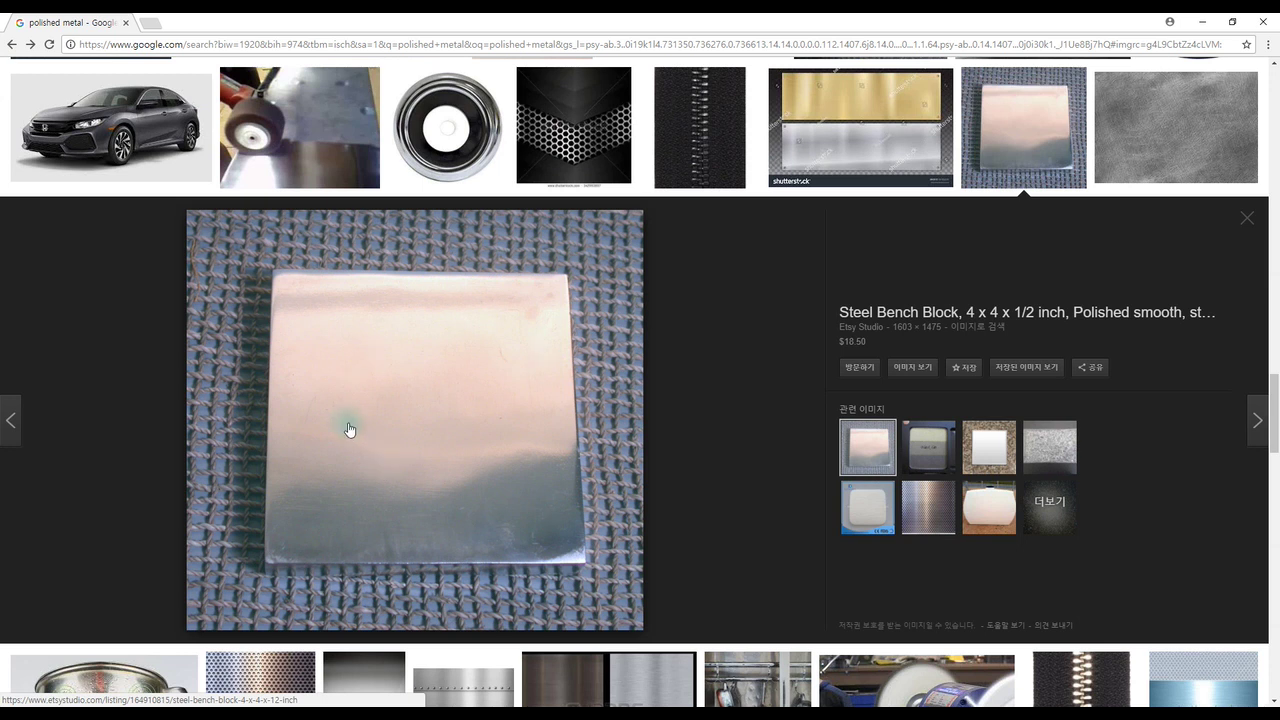
left_click(1202, 21)
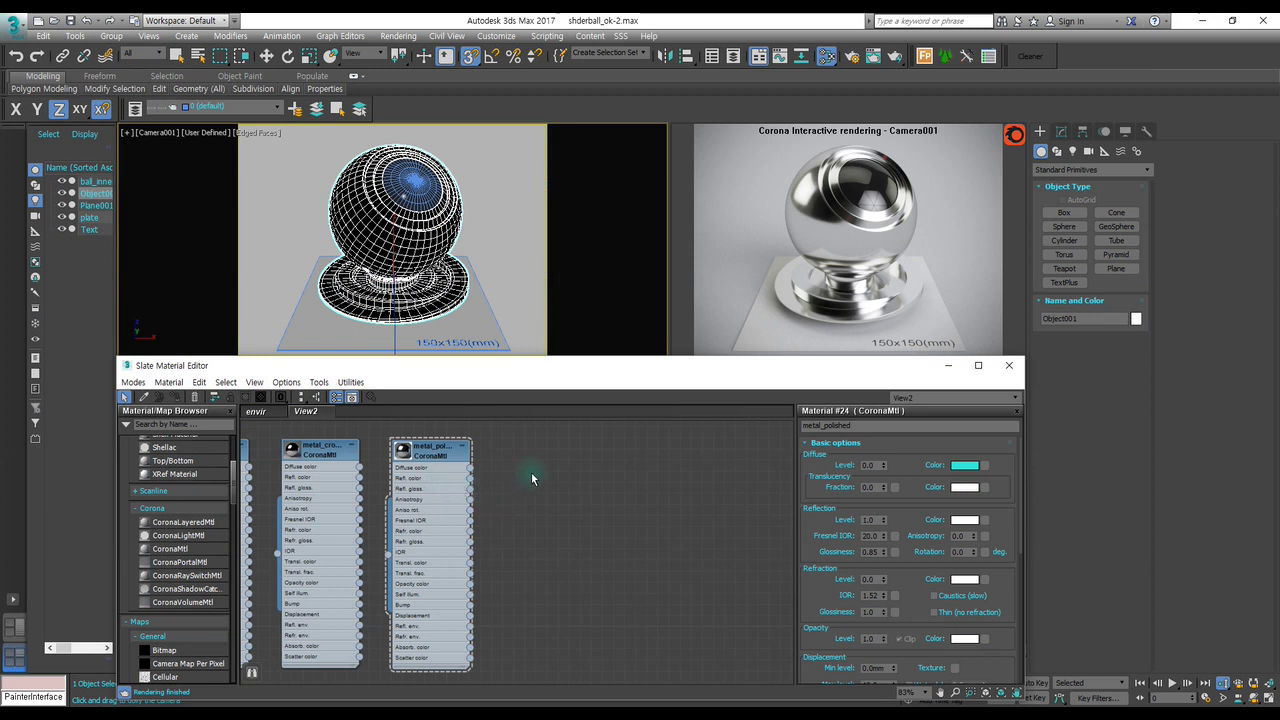
Start a Bitmap map and preview the Brushed-Metal-Steel-Texture, Concrete CC-0 and concrete_bare_2 images.
left_click(164, 650)
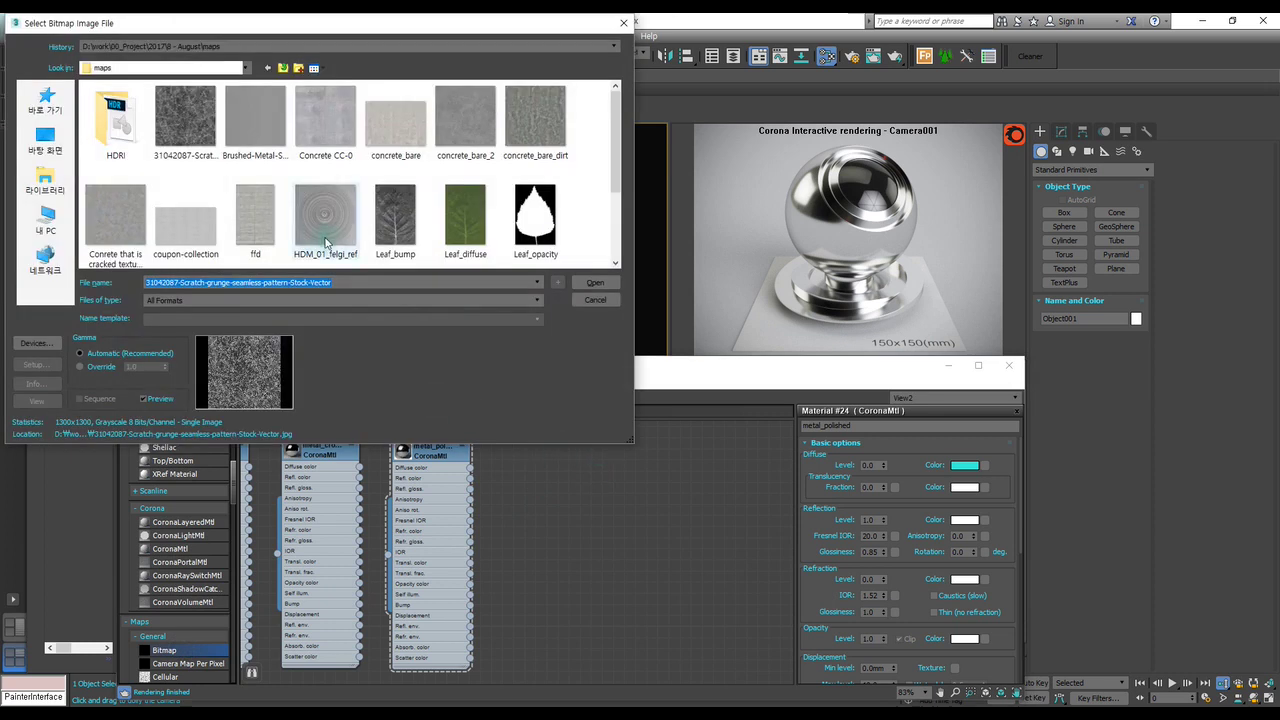
left_click(257, 147)
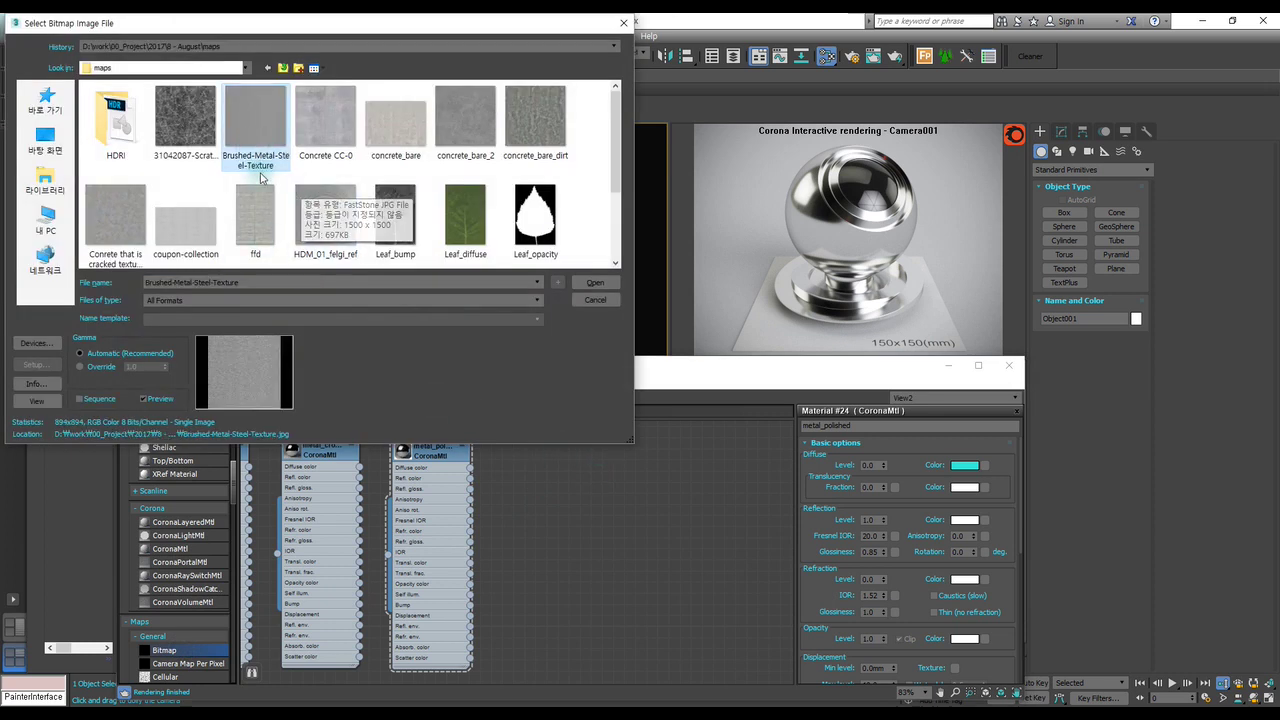
left_click(343, 141)
left_click(252, 137)
left_click(445, 145)
scroll(316, 187, "down", 1)
scroll(316, 187, "up", 1)
scroll(316, 187, "down", 1)
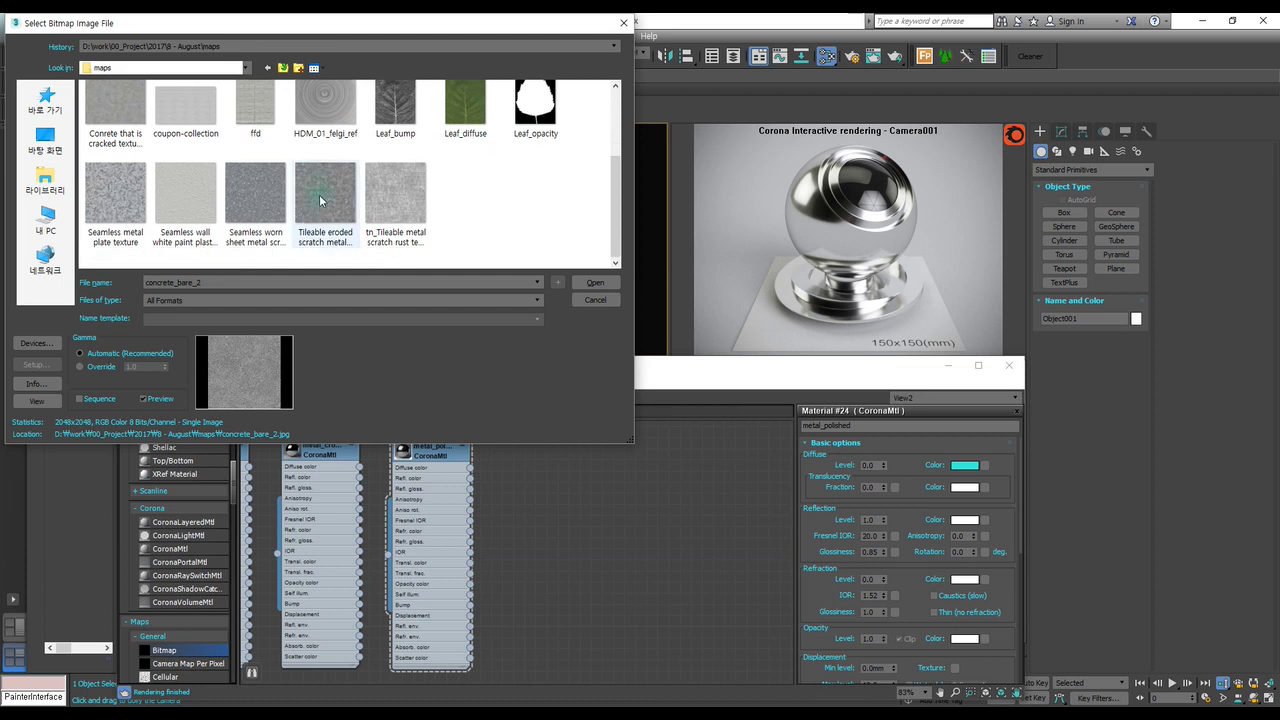
scroll(300, 196, "up", 1)
Load concrete_bare_2 as the new Bitmap node, Map #10.
left_click(273, 138)
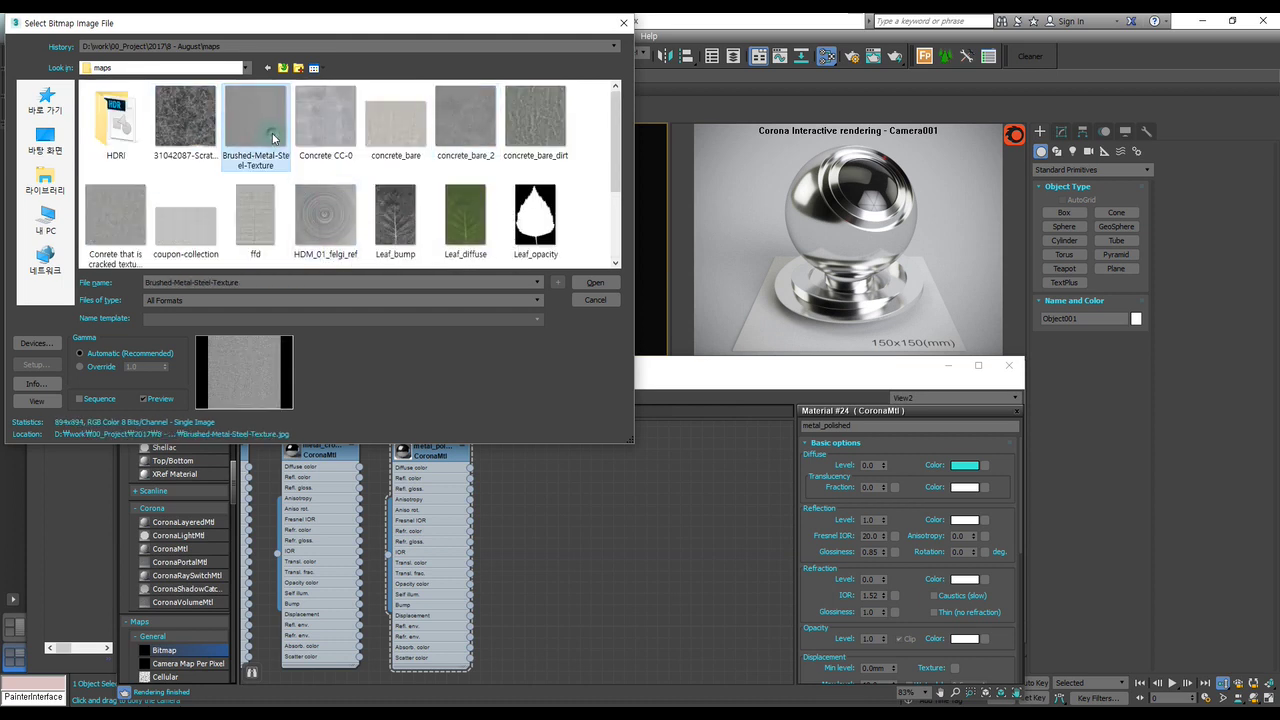
left_click(462, 130)
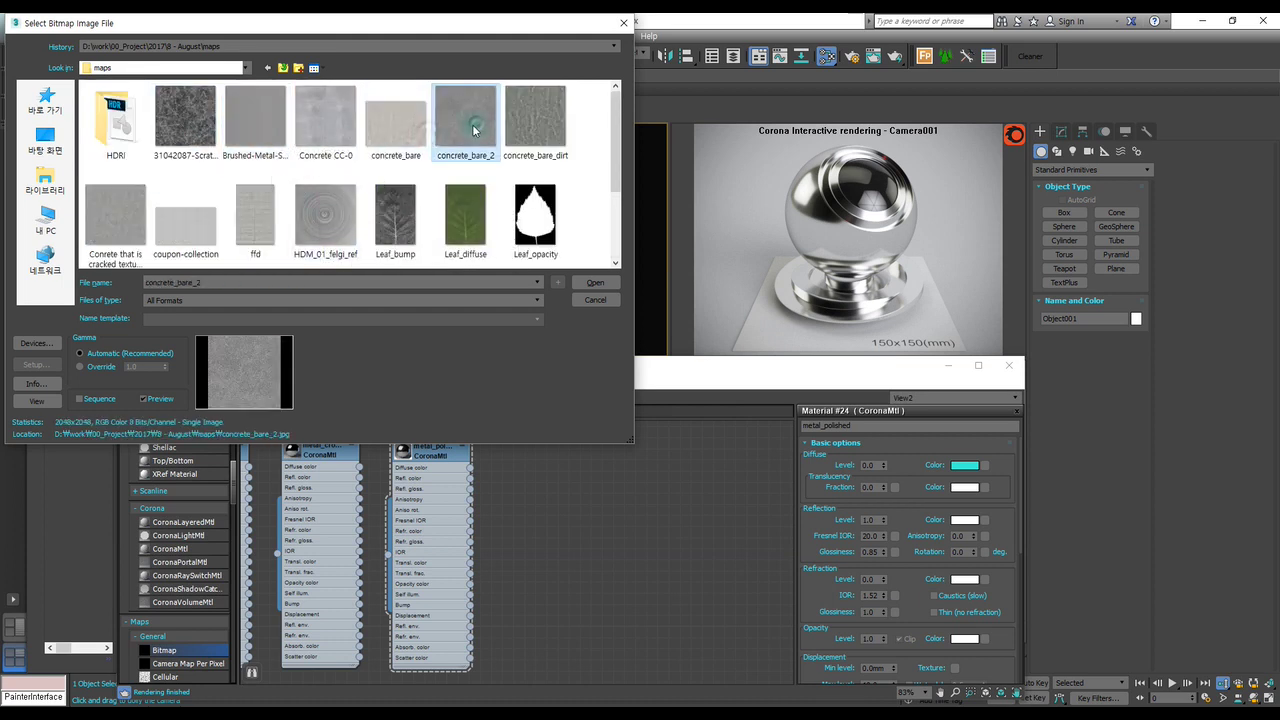
left_click(330, 130)
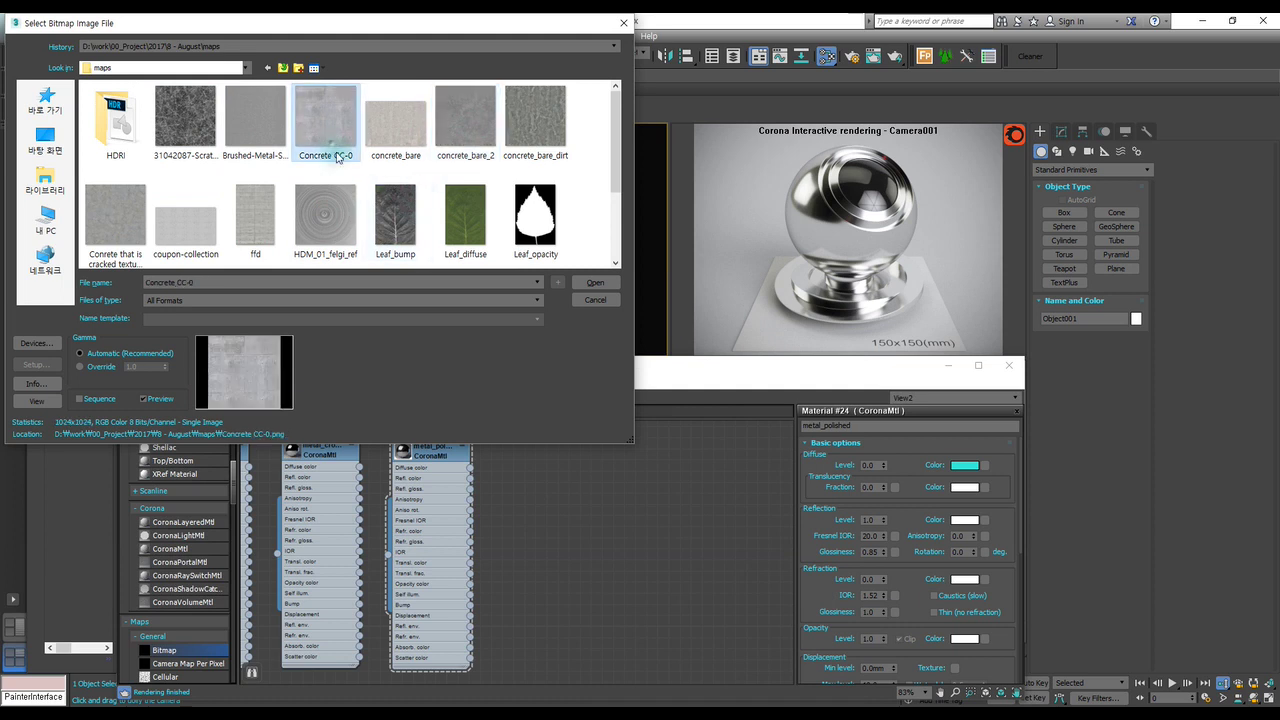
left_click(465, 125)
left_click(595, 282)
scroll(587, 478, "up", 1)
scroll(587, 478, "up", 1)
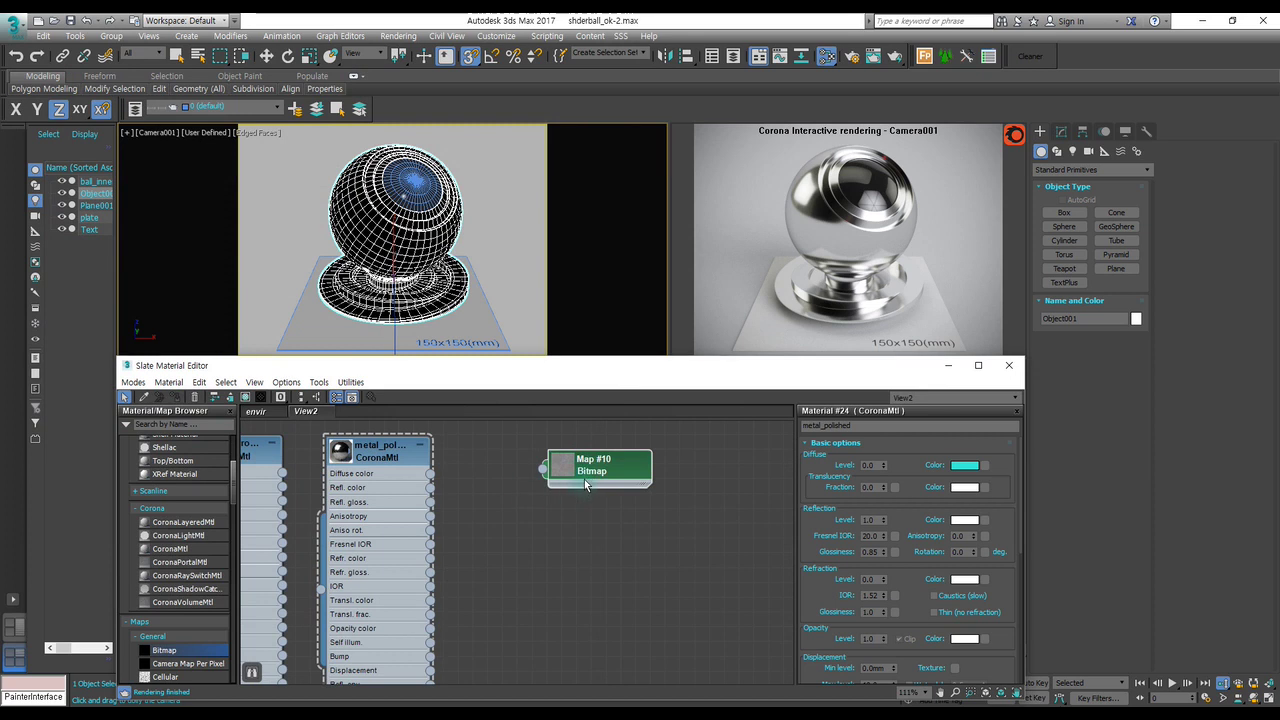
Open Map #10's parameters and view the concrete_bare_2 image at full size.
scroll(585, 492, "up", 1)
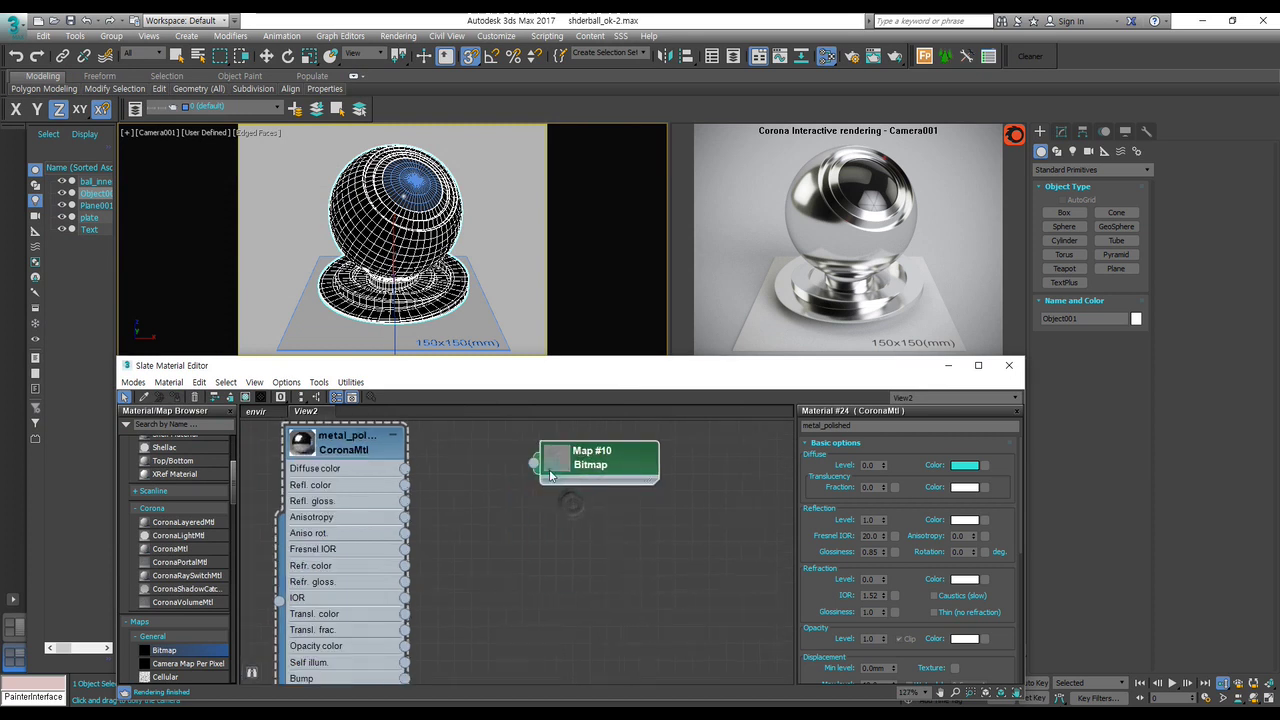
scroll(906, 562, "down", 2)
double_click(624, 462)
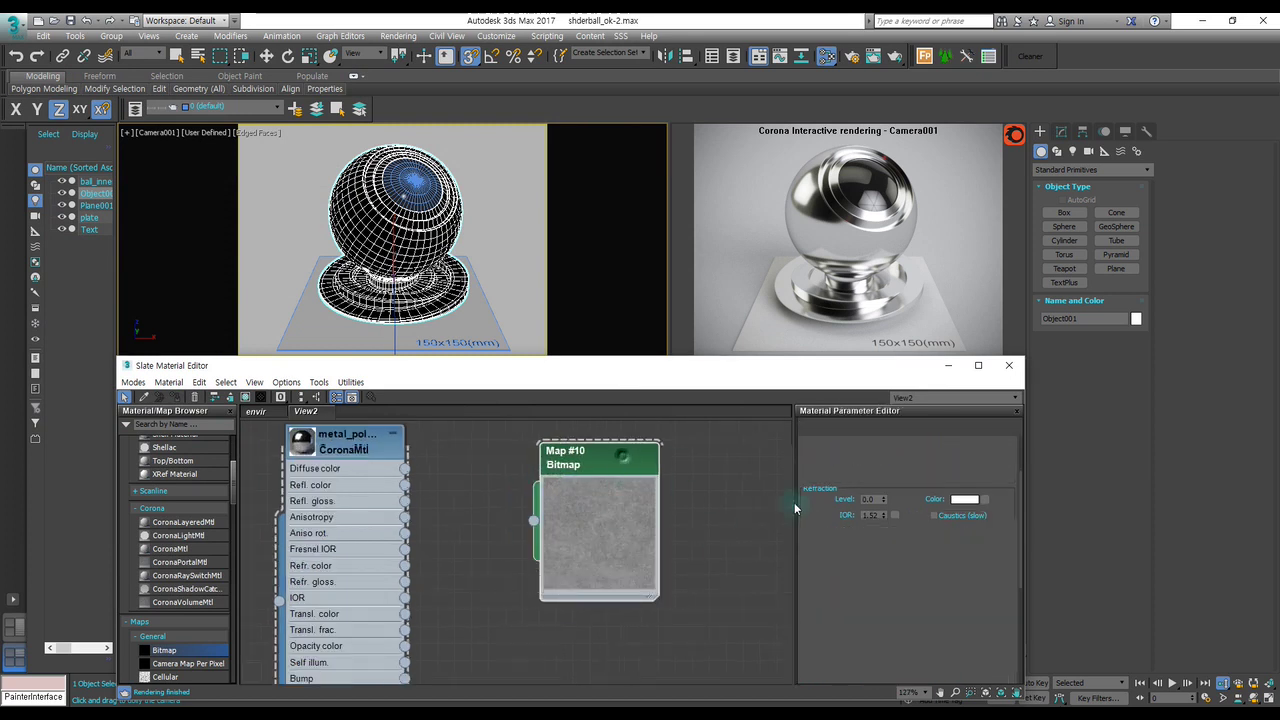
scroll(880, 521, "down", 1)
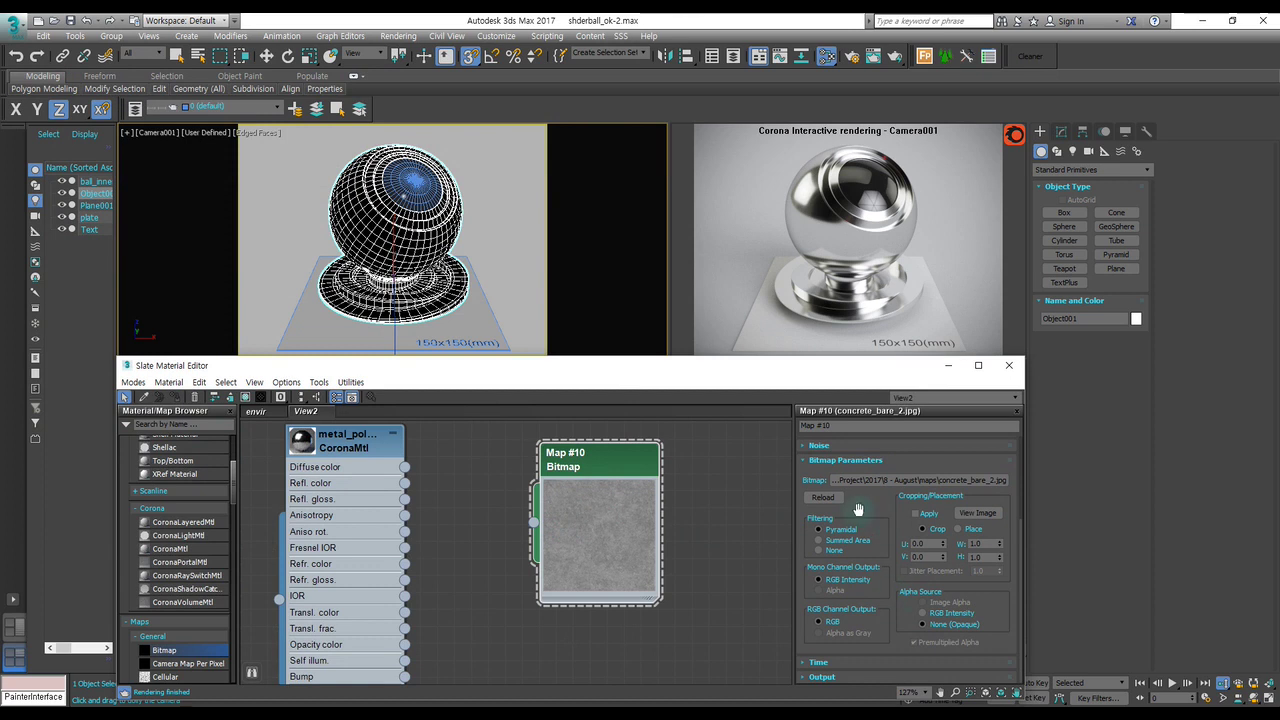
scroll(888, 530, "up", 1)
left_click(978, 532)
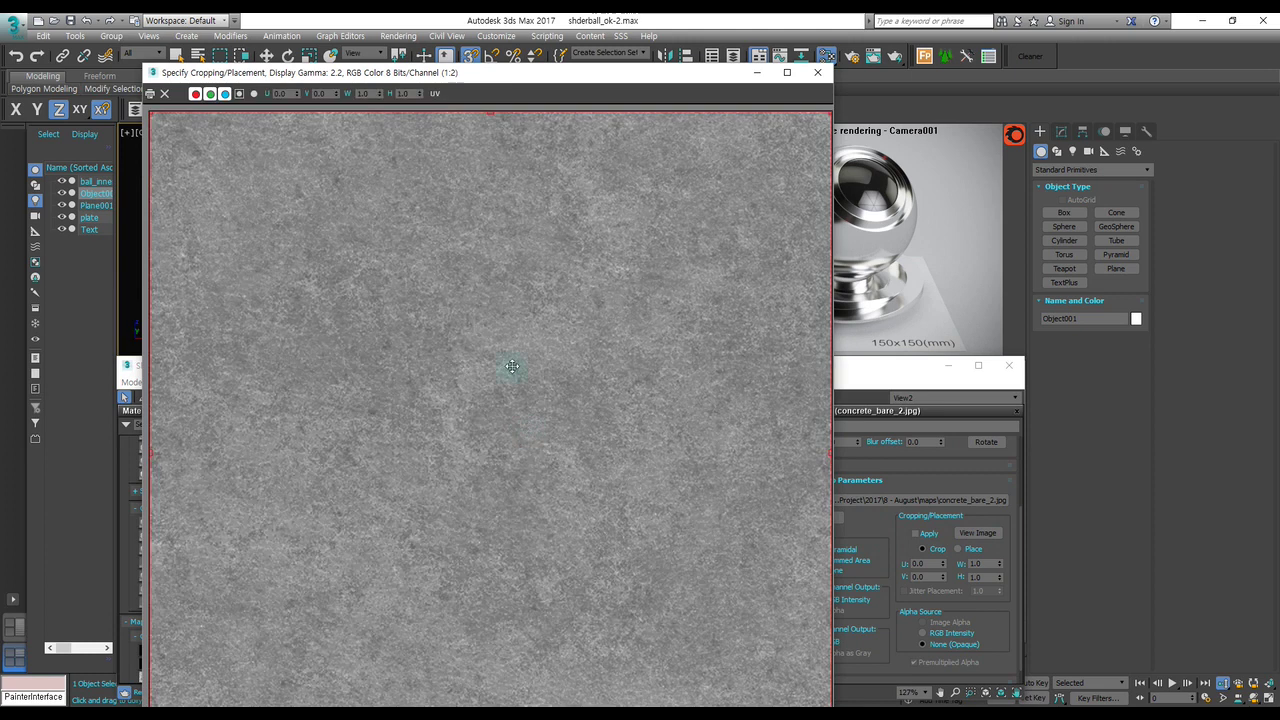
left_click(757, 72)
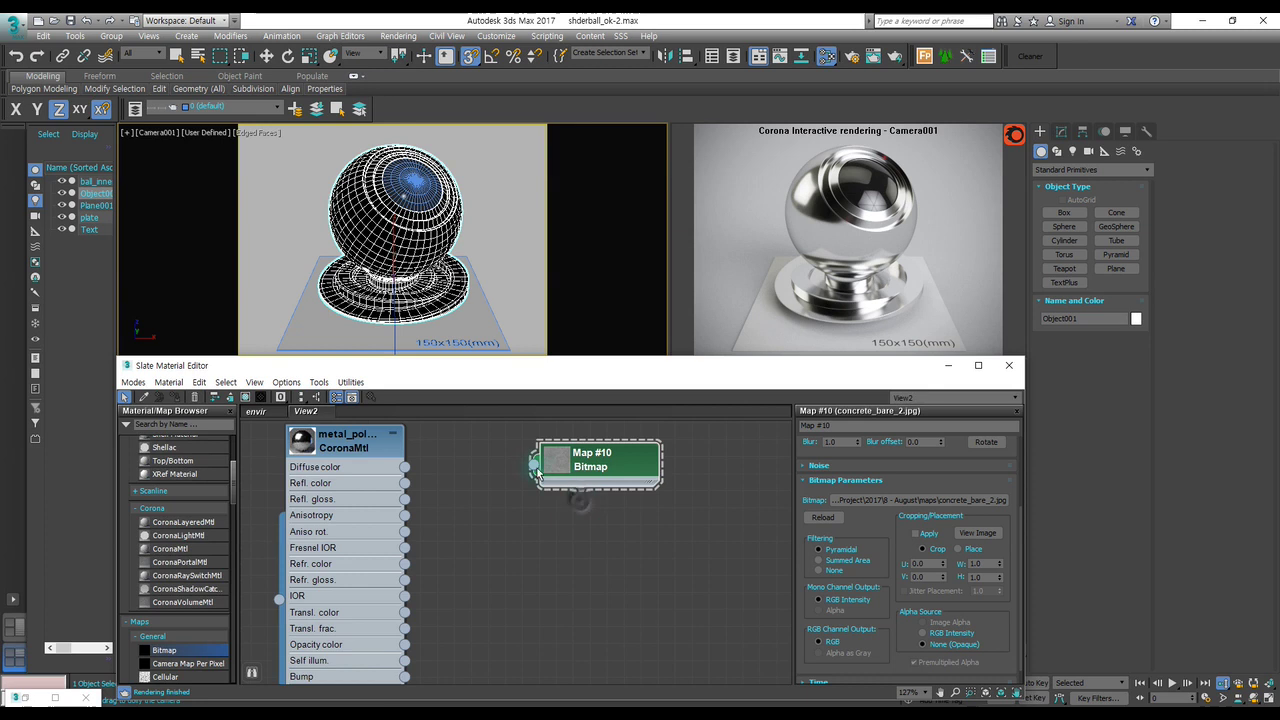
Wire Map #10 into metal_polished's Refl. gloss socket and move the node closer.
left_click_drag(537, 468, 405, 500)
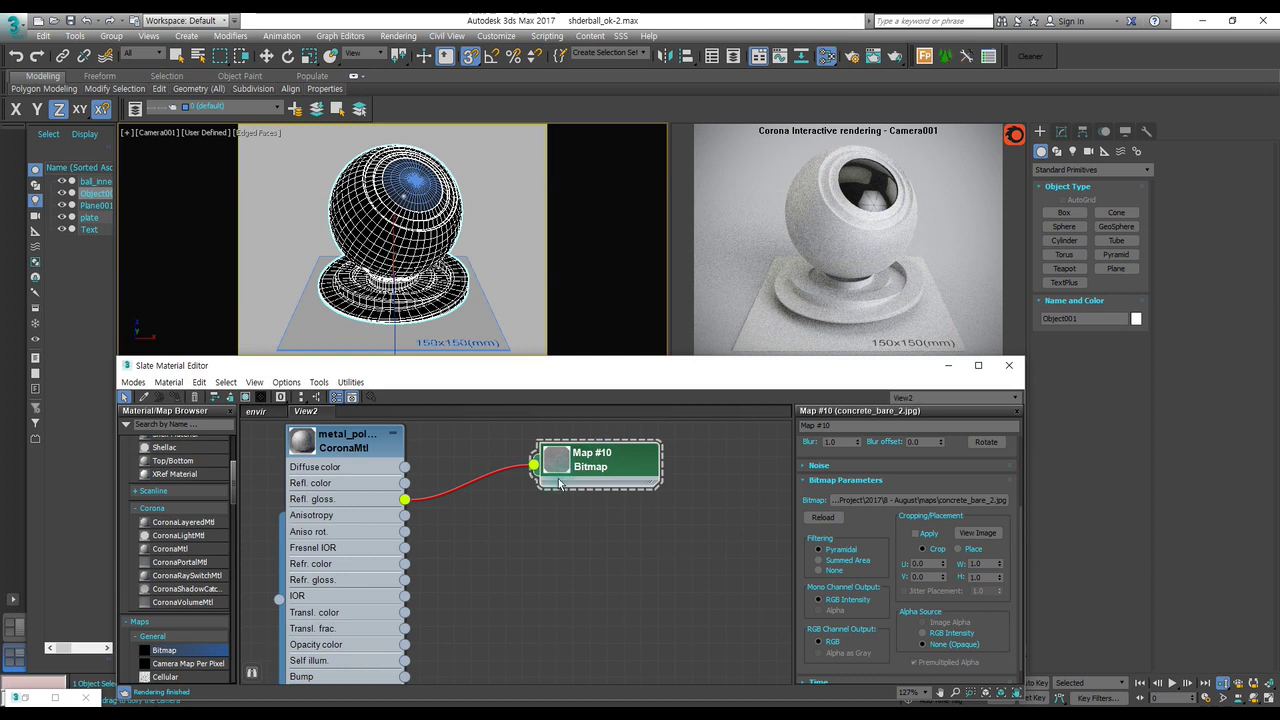
left_click_drag(591, 478, 518, 469)
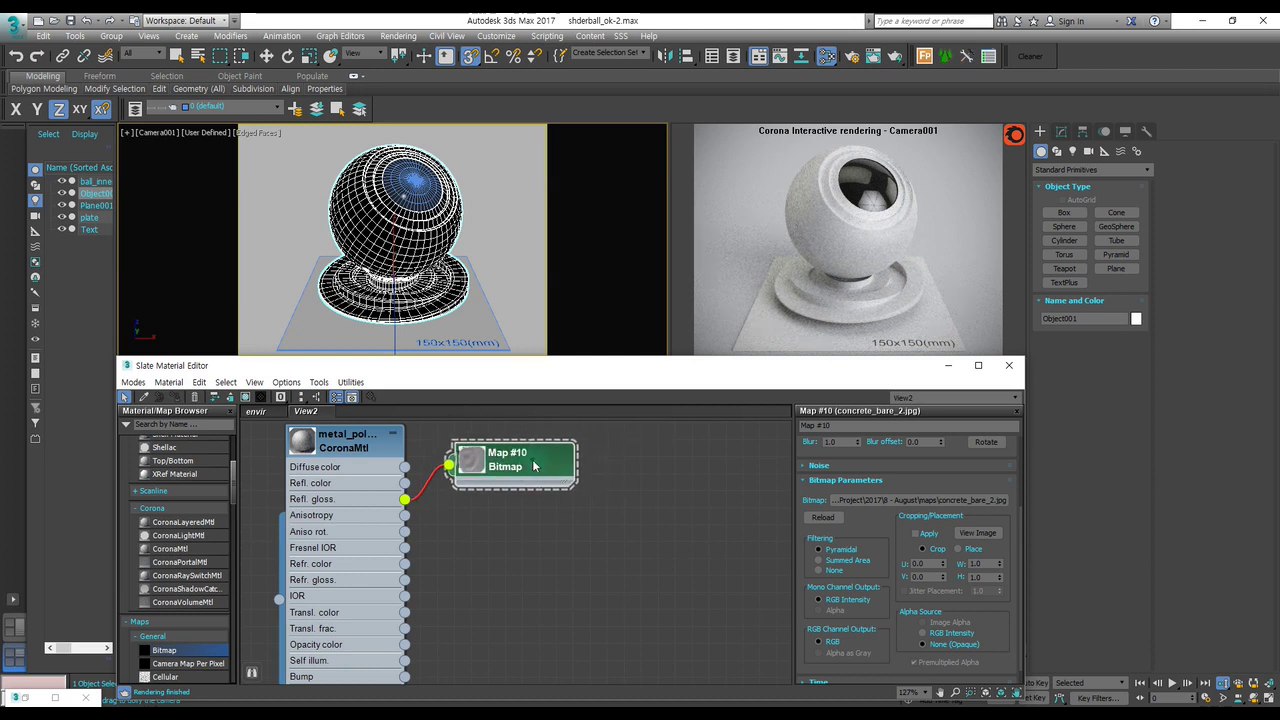
scroll(864, 550, "down", 1)
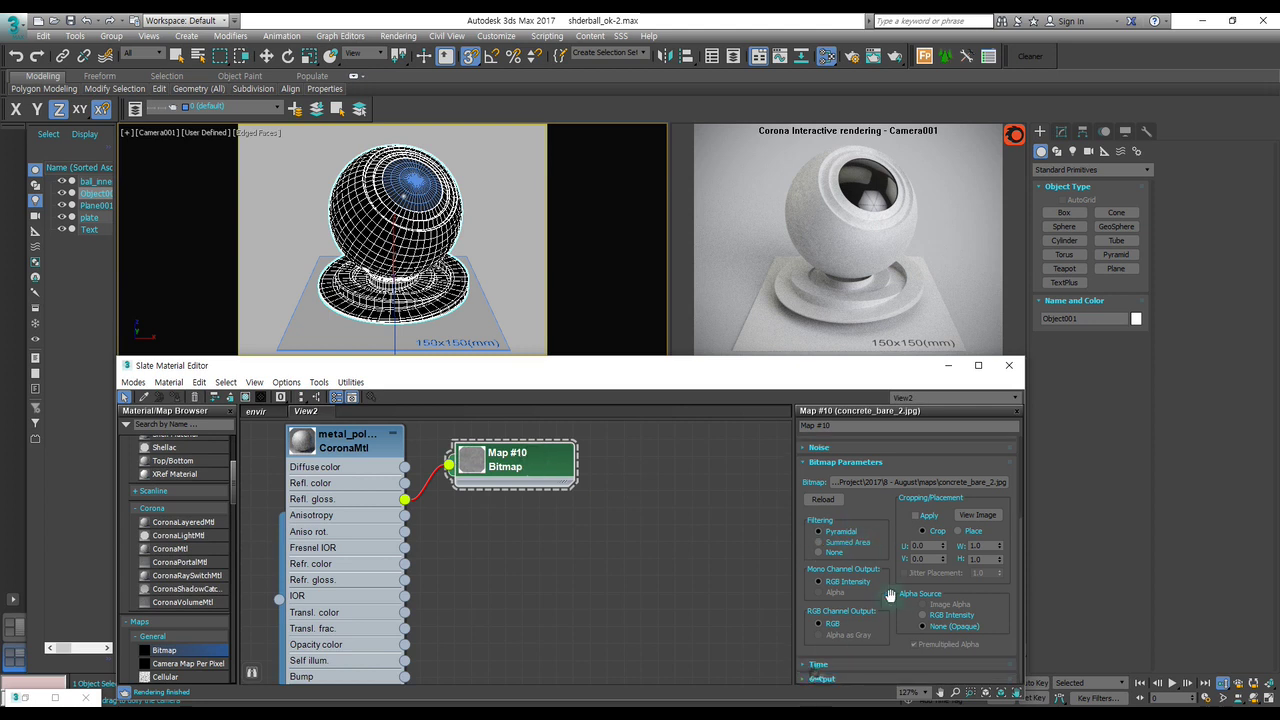
left_click(822, 678)
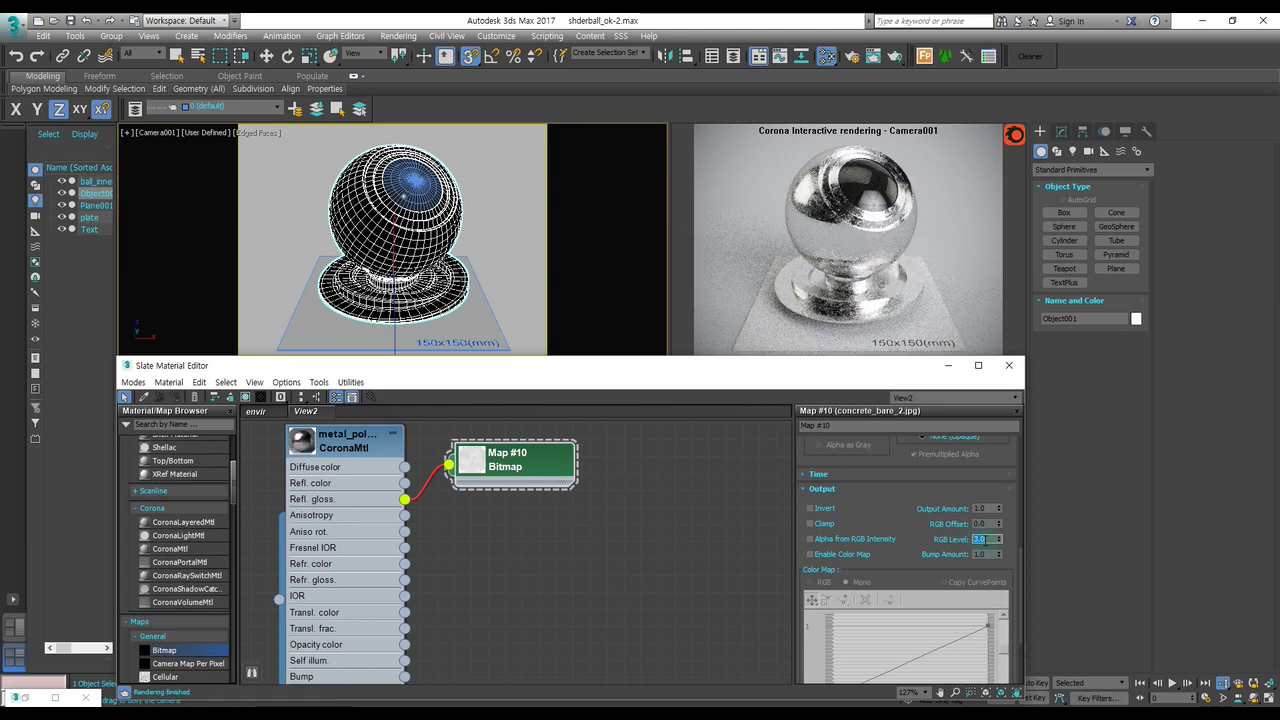
key("Return")
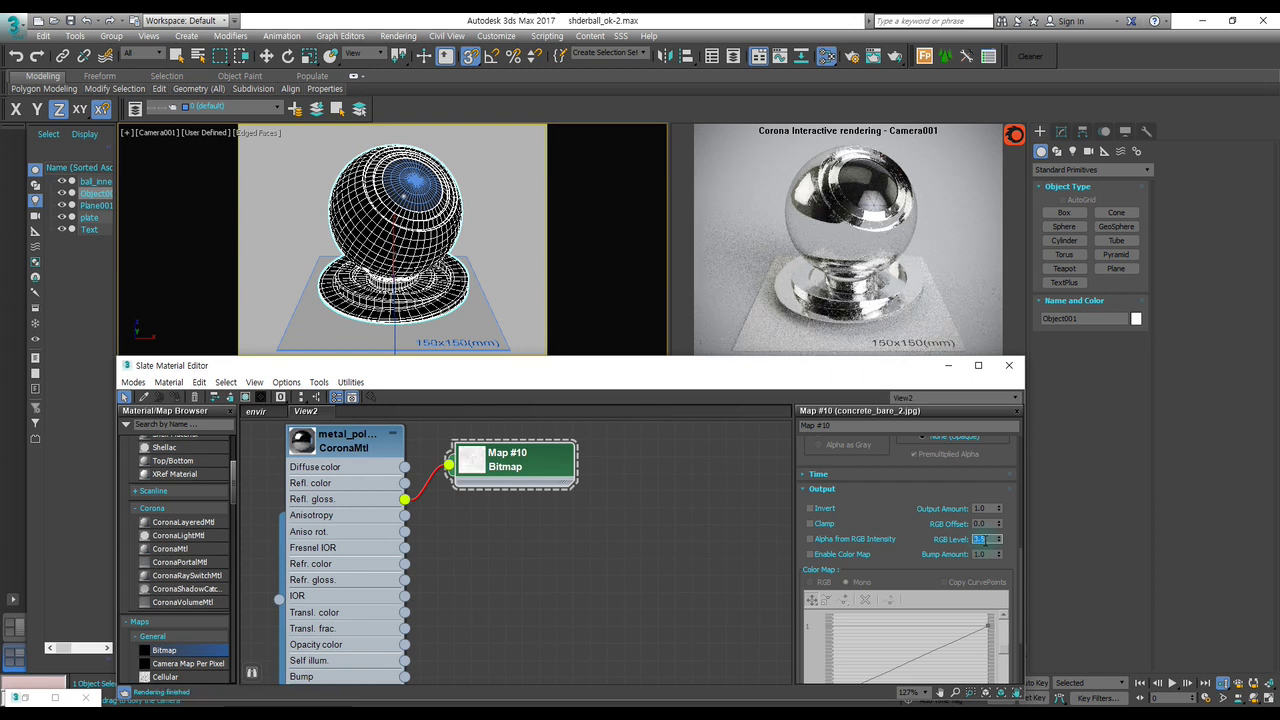
key("Return")
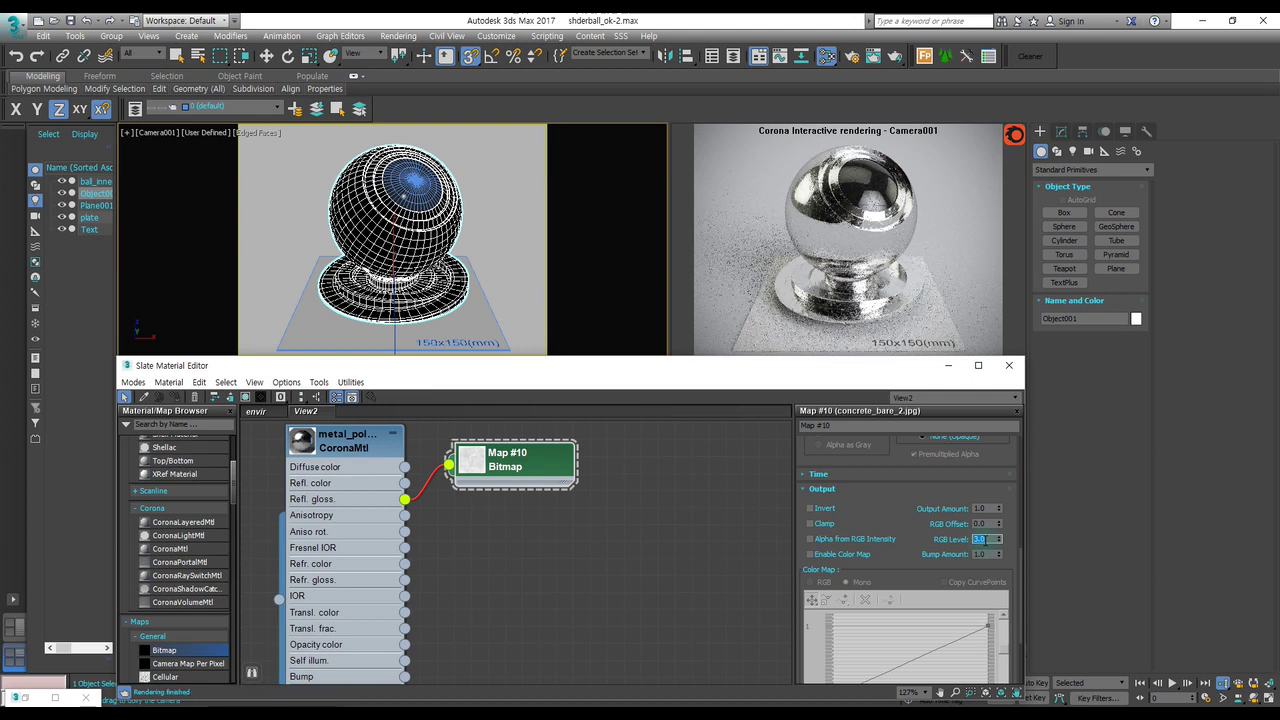
double_click(981, 523)
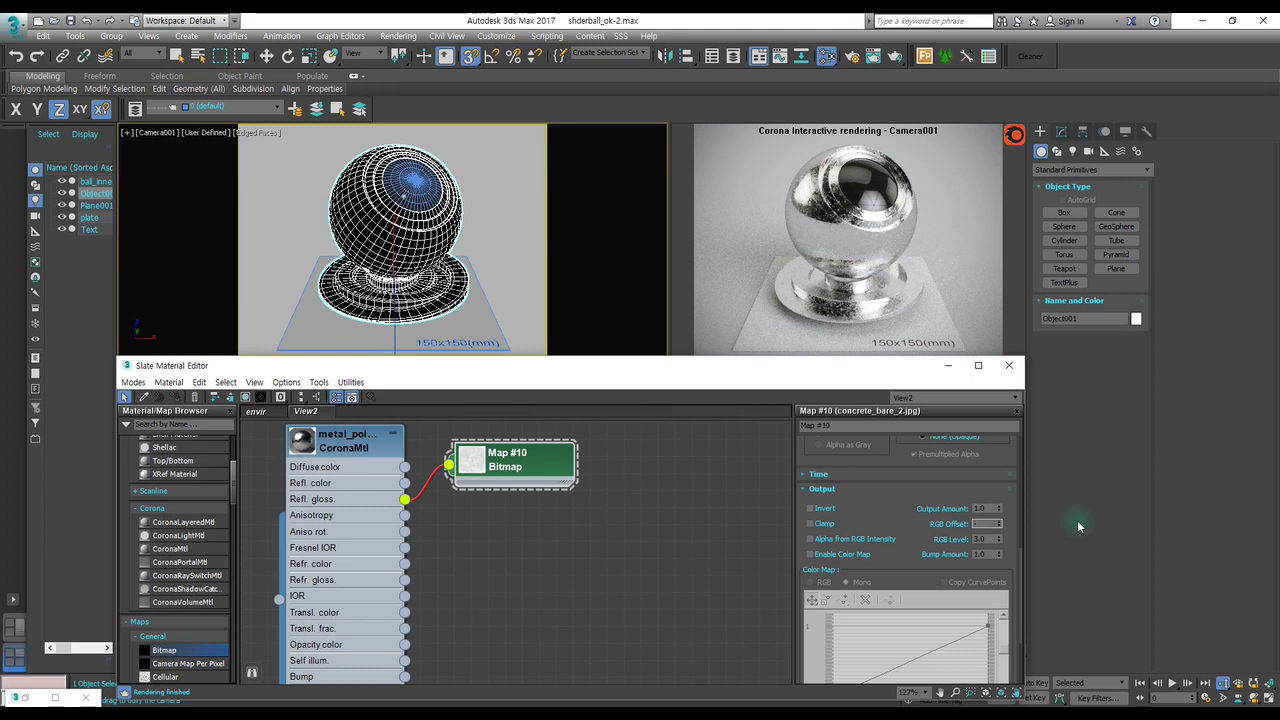
type("-0.1")
key("Return")
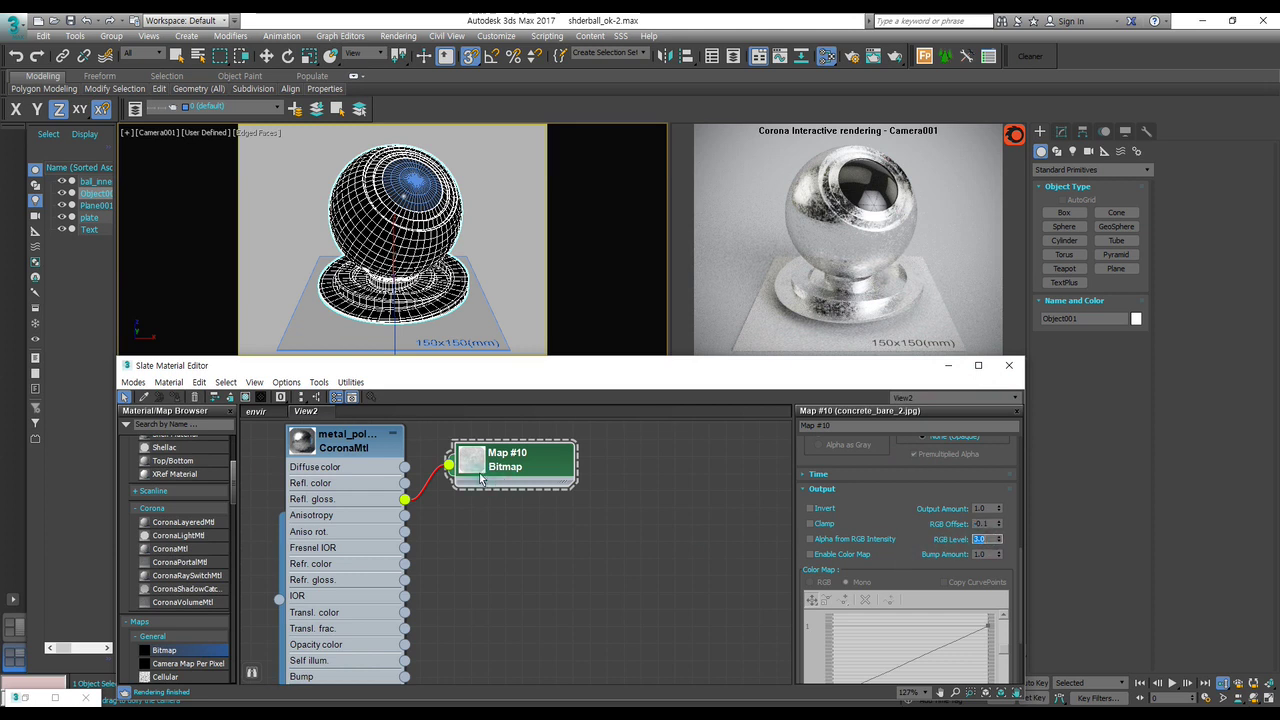
double_click(472, 462)
scroll(509, 528, "up", 2)
scroll(509, 530, "up", 2)
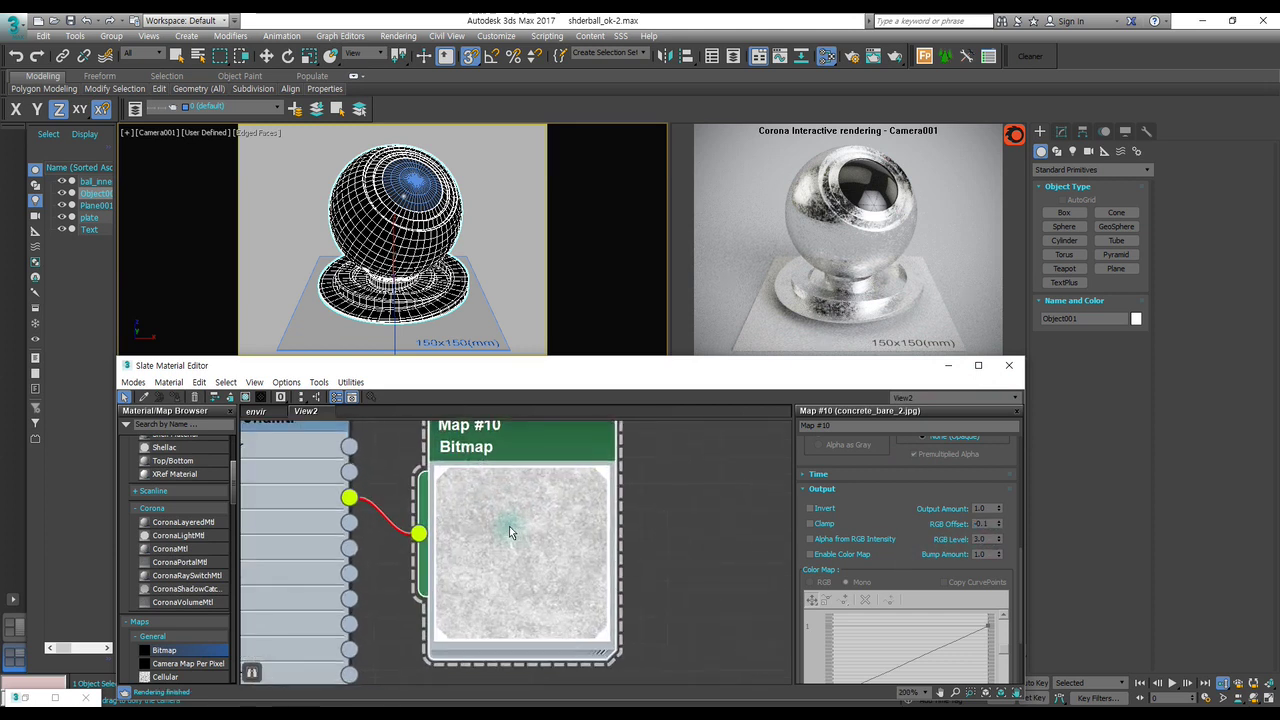
left_click(997, 524)
type("-0.32")
key("Return")
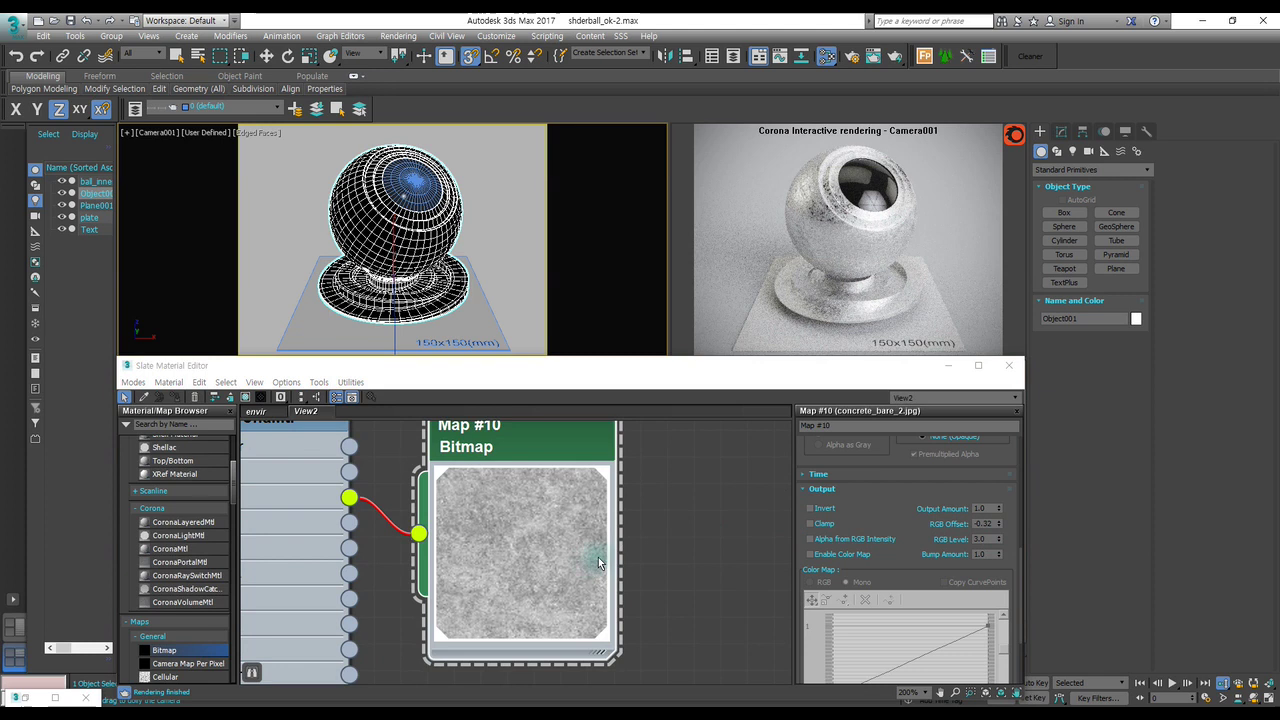
double_click(980, 538)
type("5")
key("Return")
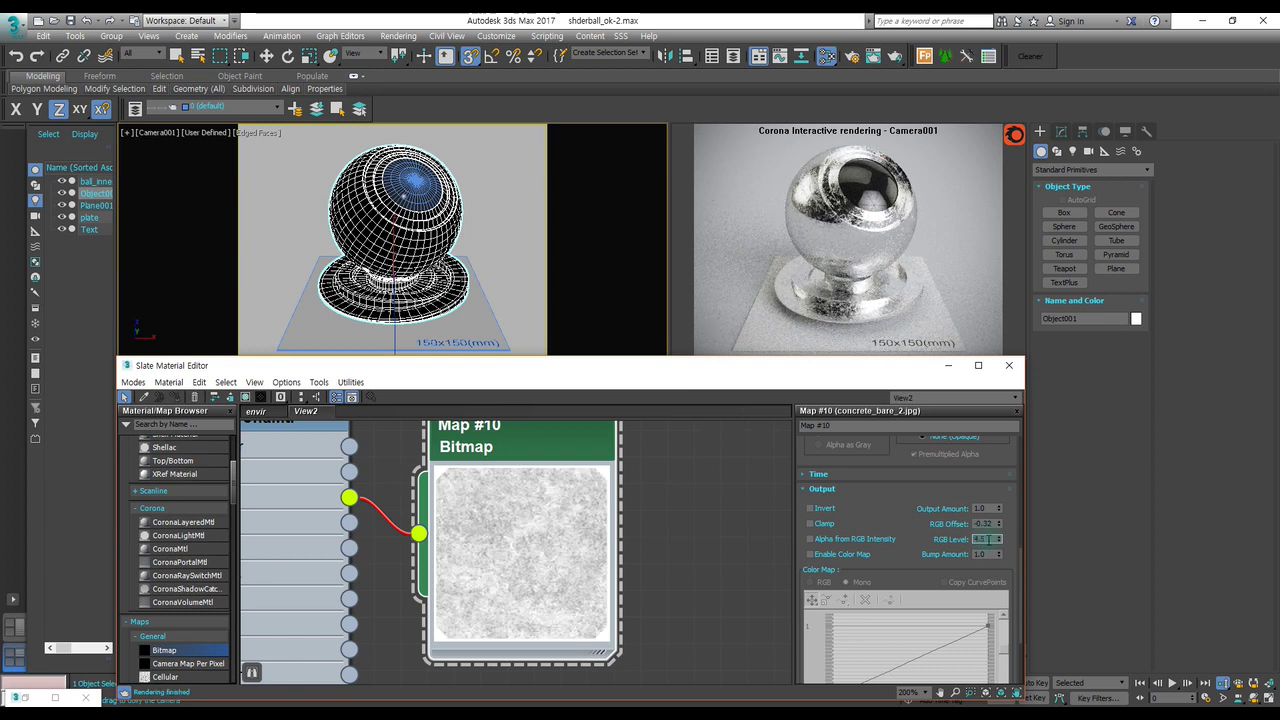
key("Return")
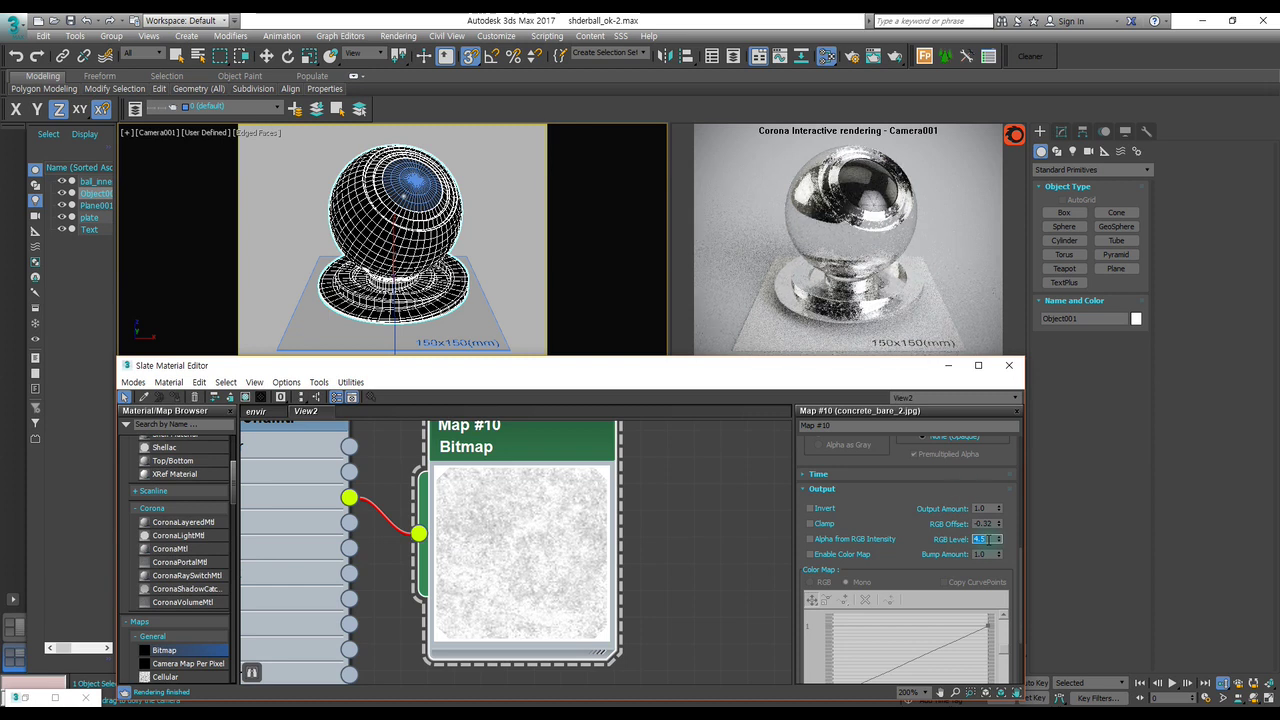
left_click(1008, 365)
left_click(772, 430)
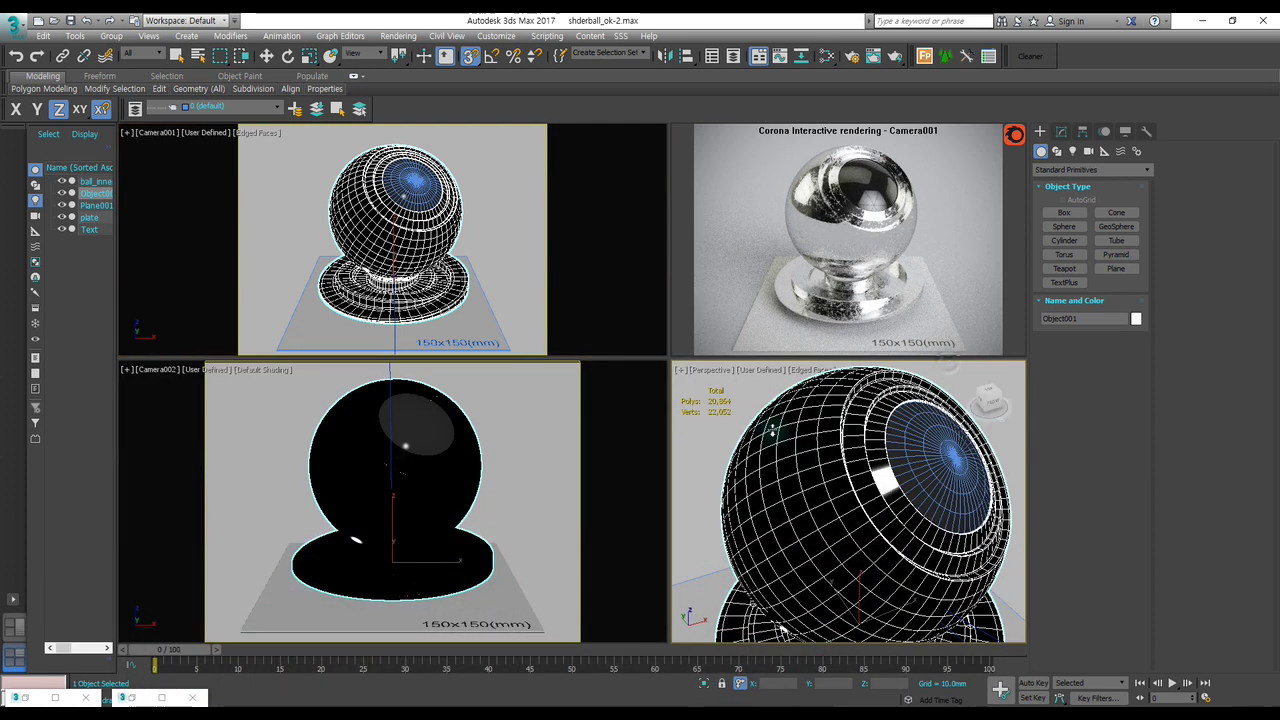
key("alt+z")
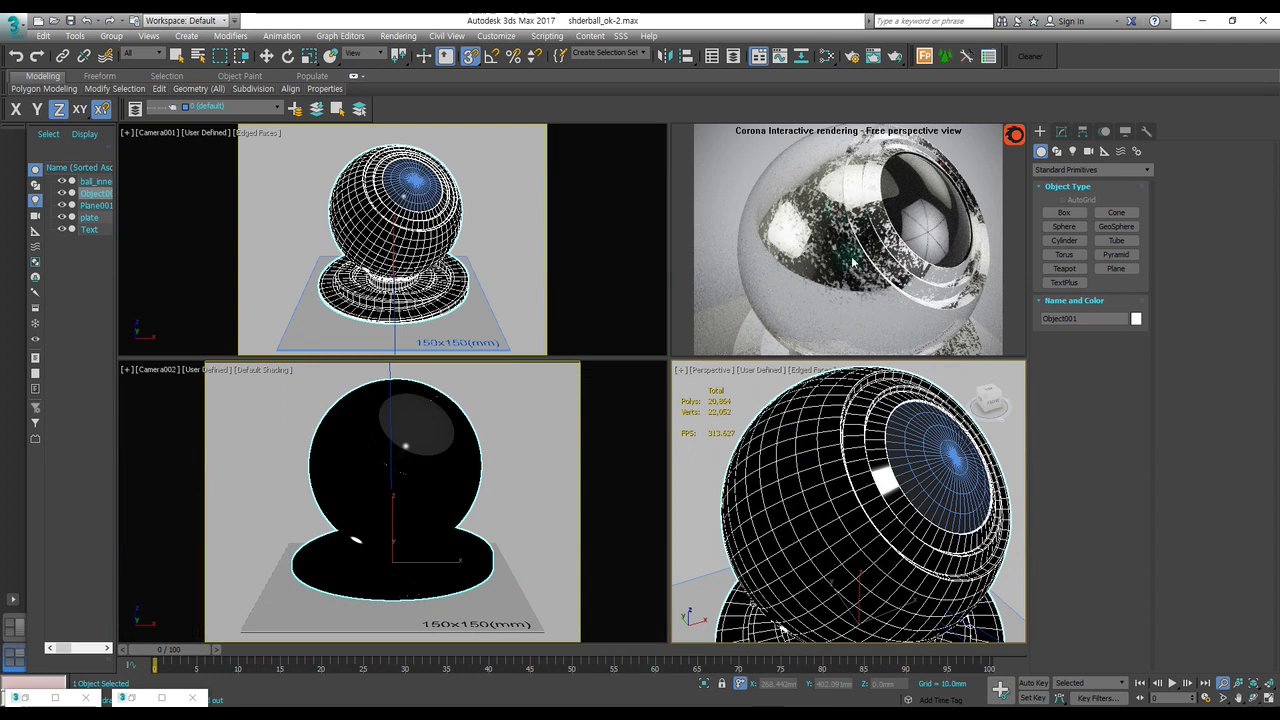
left_click(500, 697)
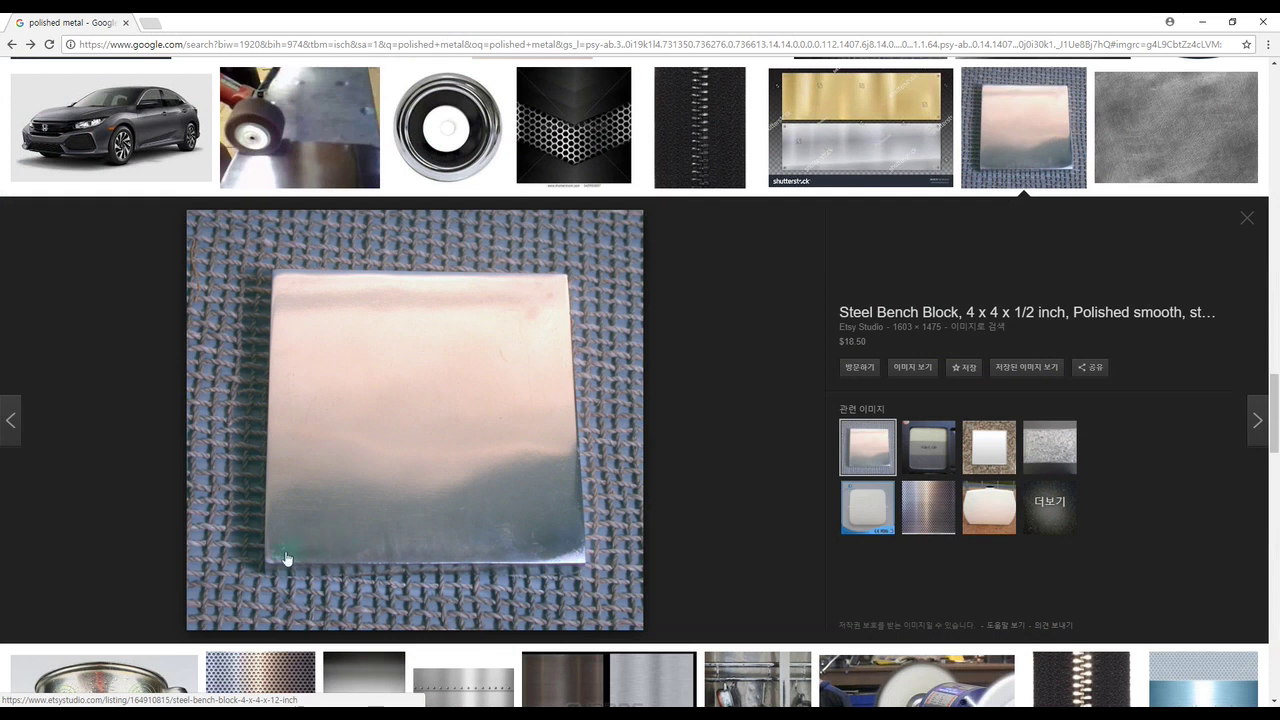
left_click(1203, 24)
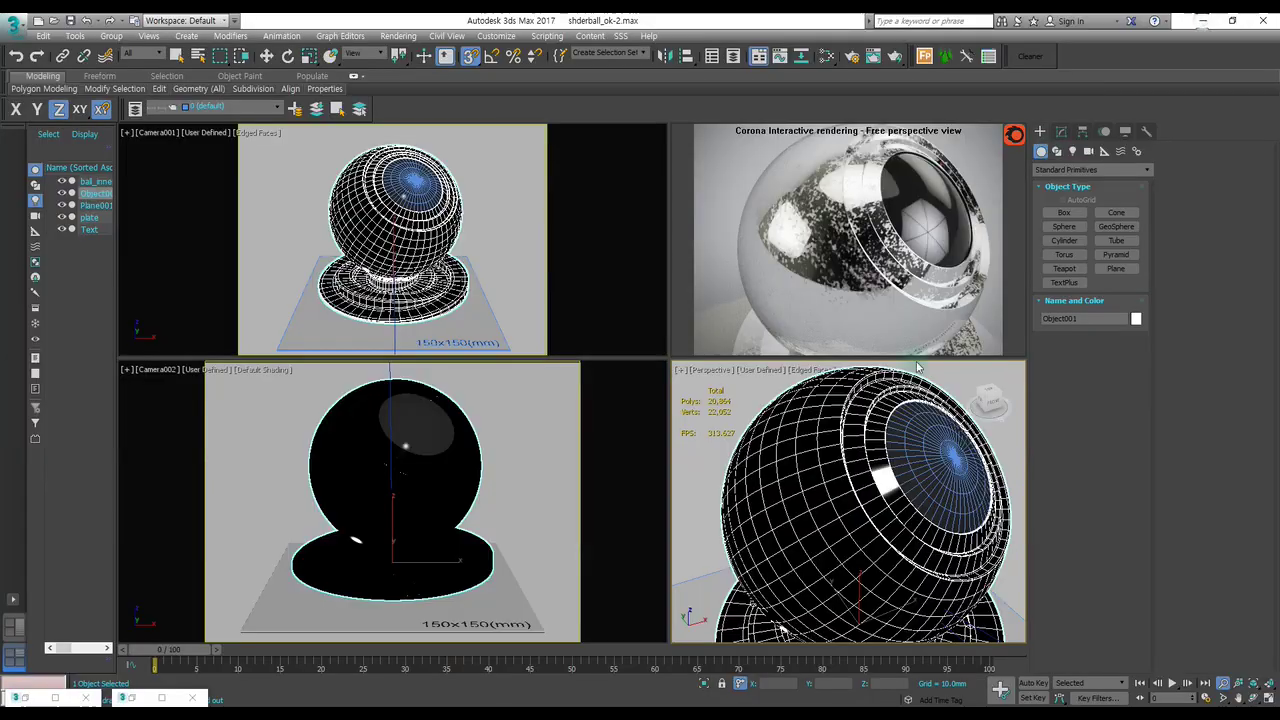
Load the brushed metal steel texture into Map #10 and view it at full size.
key("m")
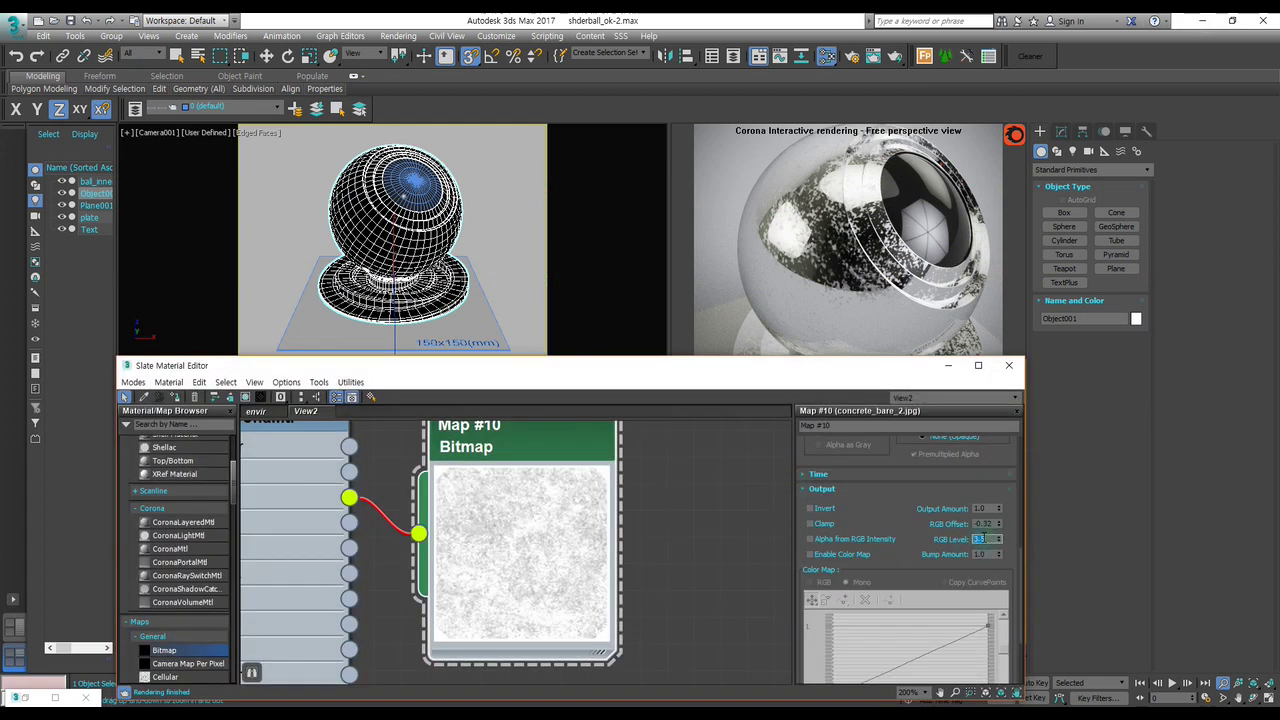
key("Return")
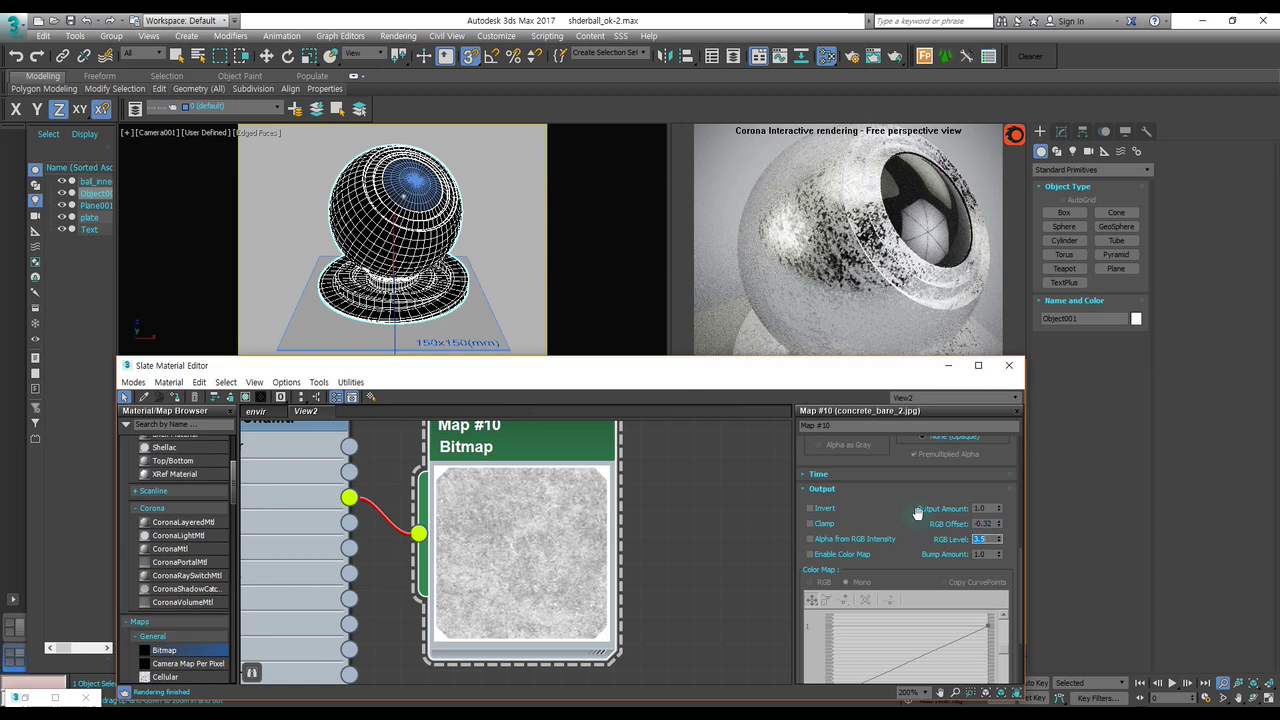
scroll(905, 517, "up", 4)
scroll(915, 517, "up", 2)
scroll(925, 520, "up", 4)
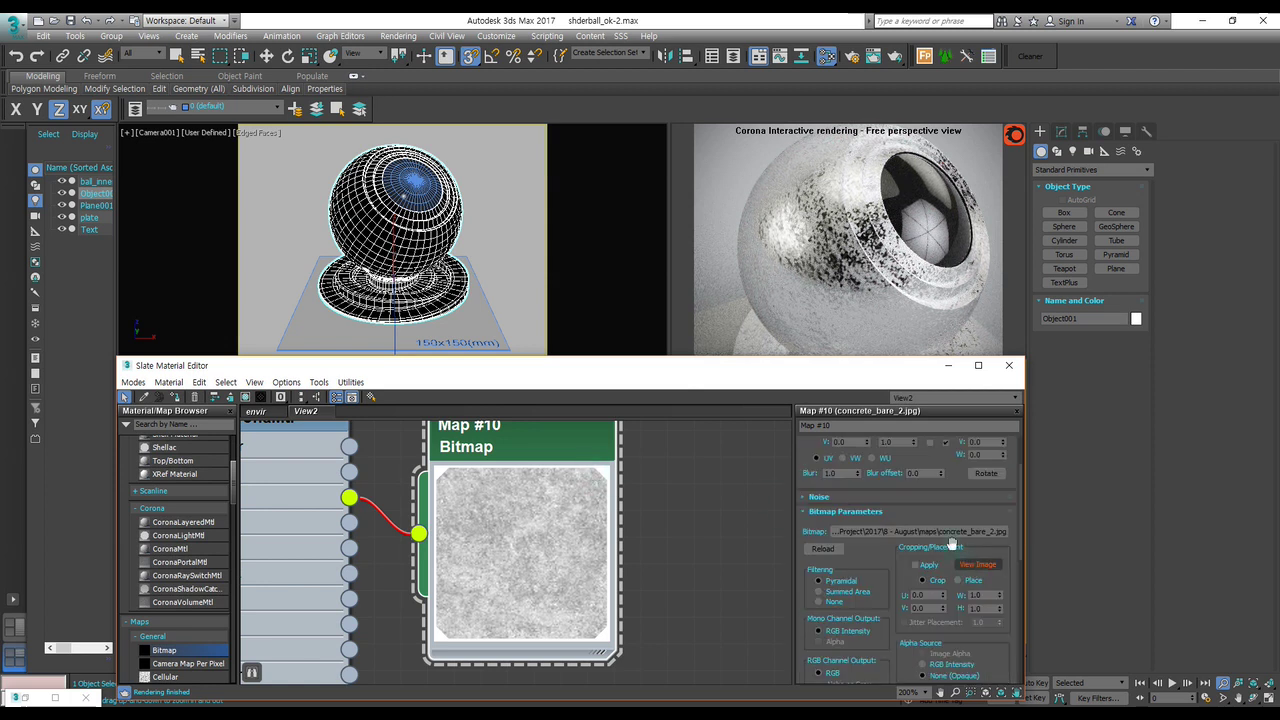
left_click(916, 532)
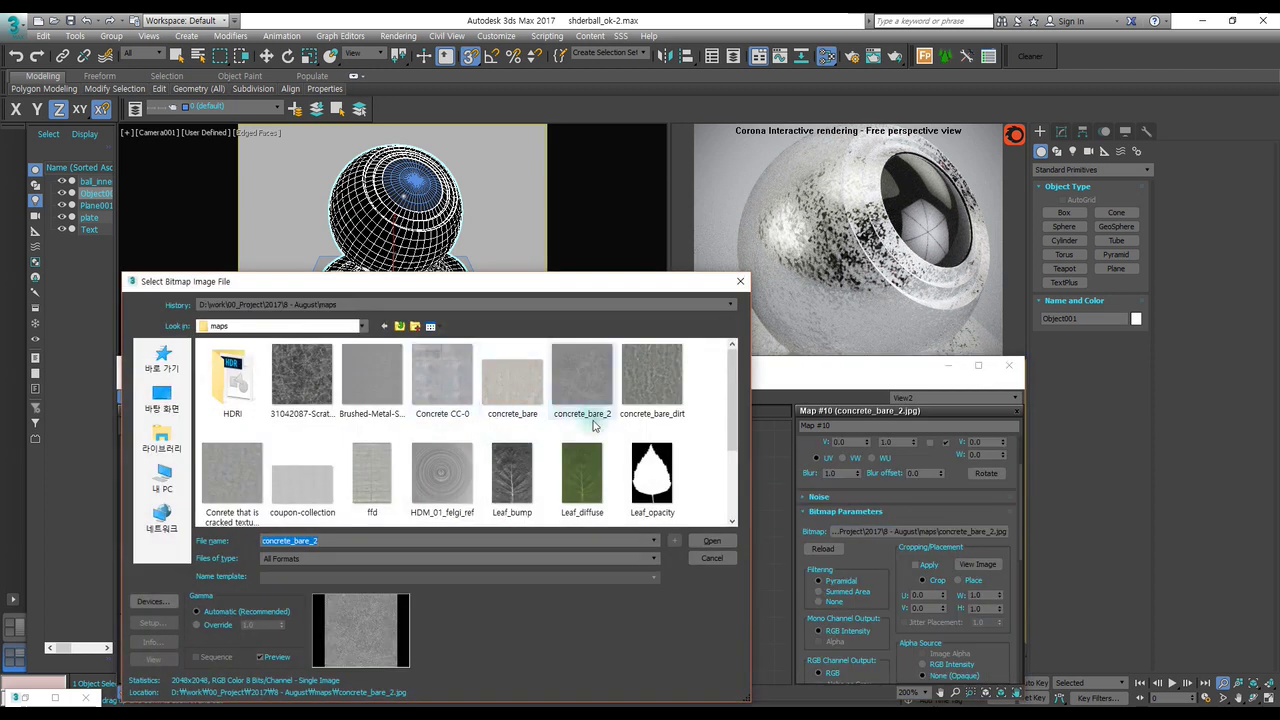
double_click(371, 378)
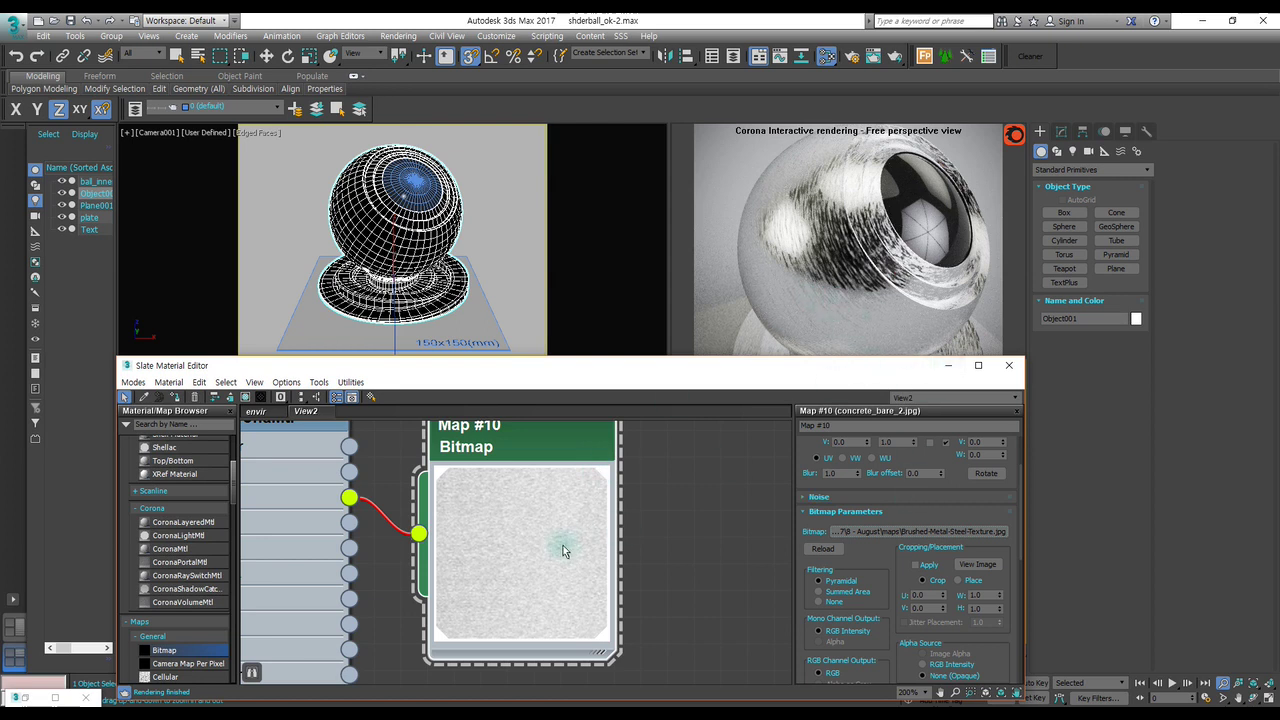
left_click(977, 564)
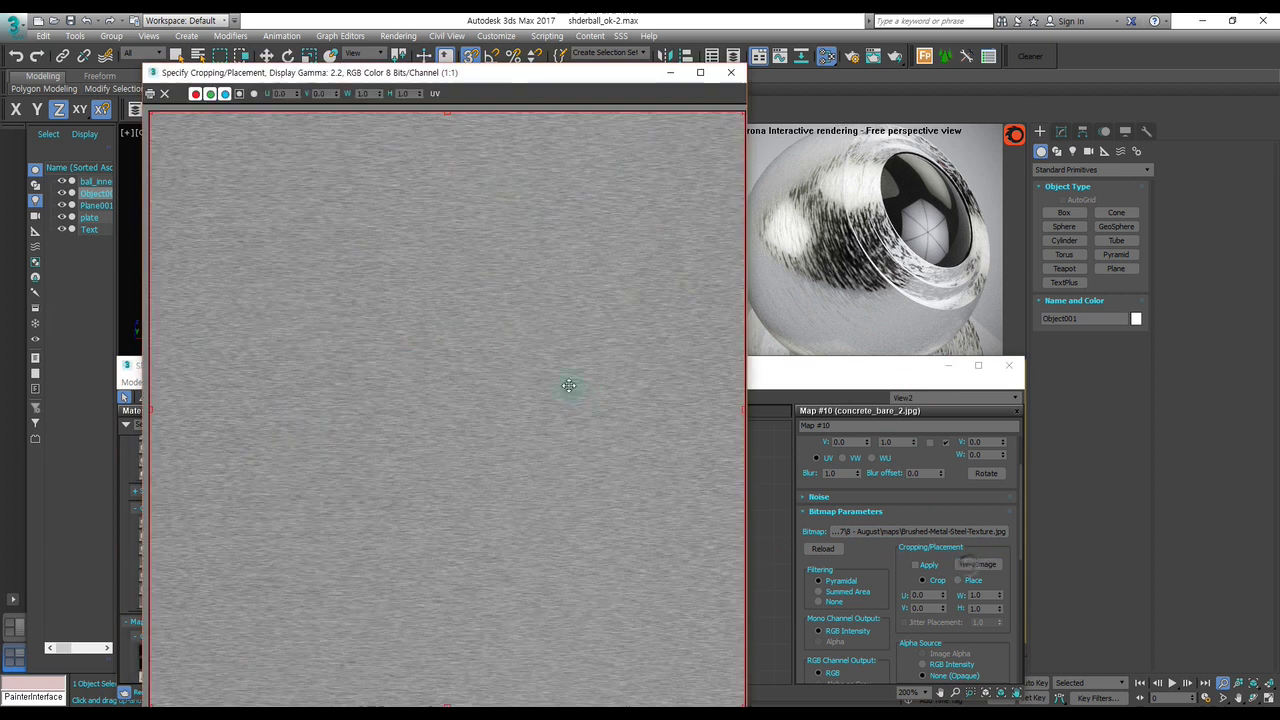
left_click(731, 72)
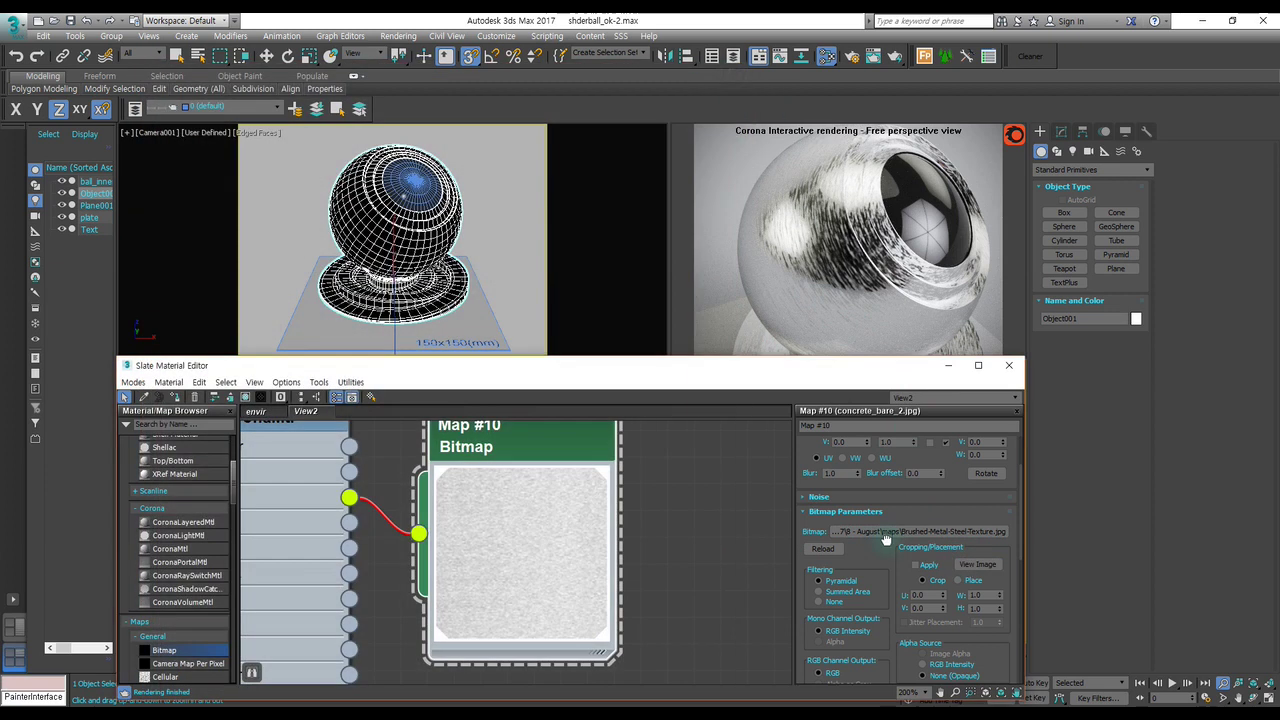
Load the cracked concrete texture into Map #10 instead.
double_click(523, 484)
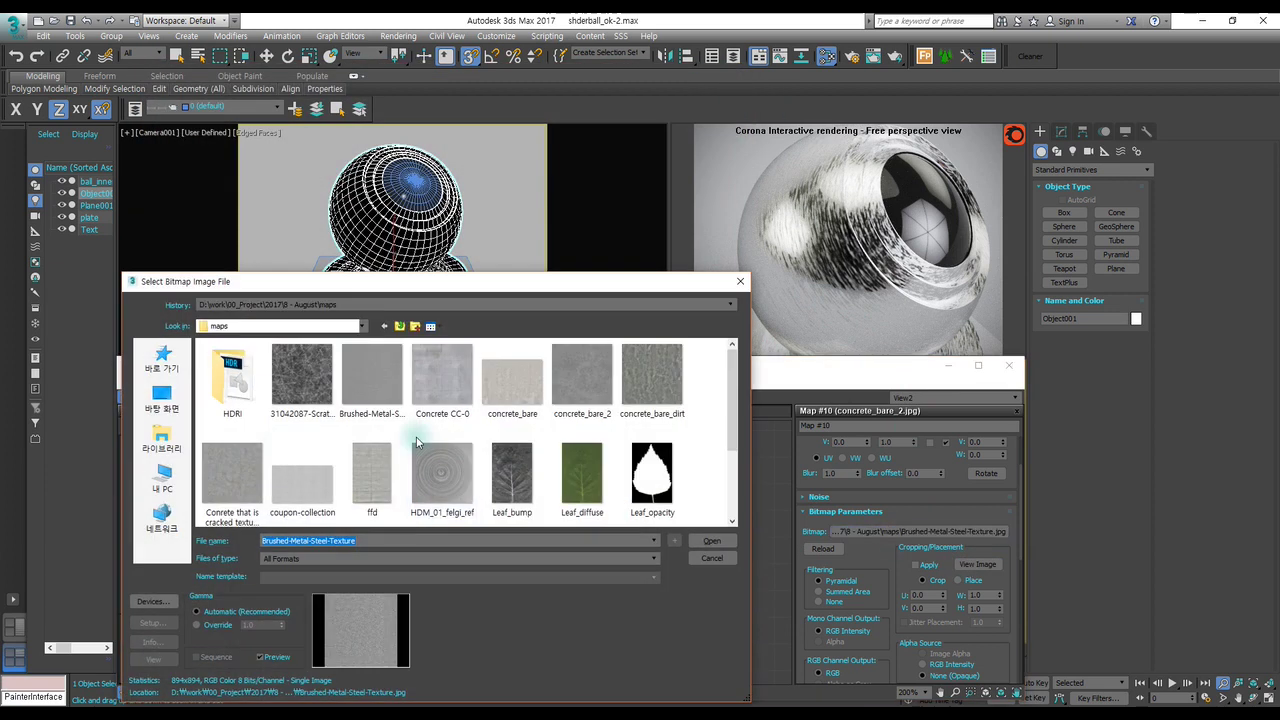
left_click(233, 475)
scroll(262, 480, "down", 1)
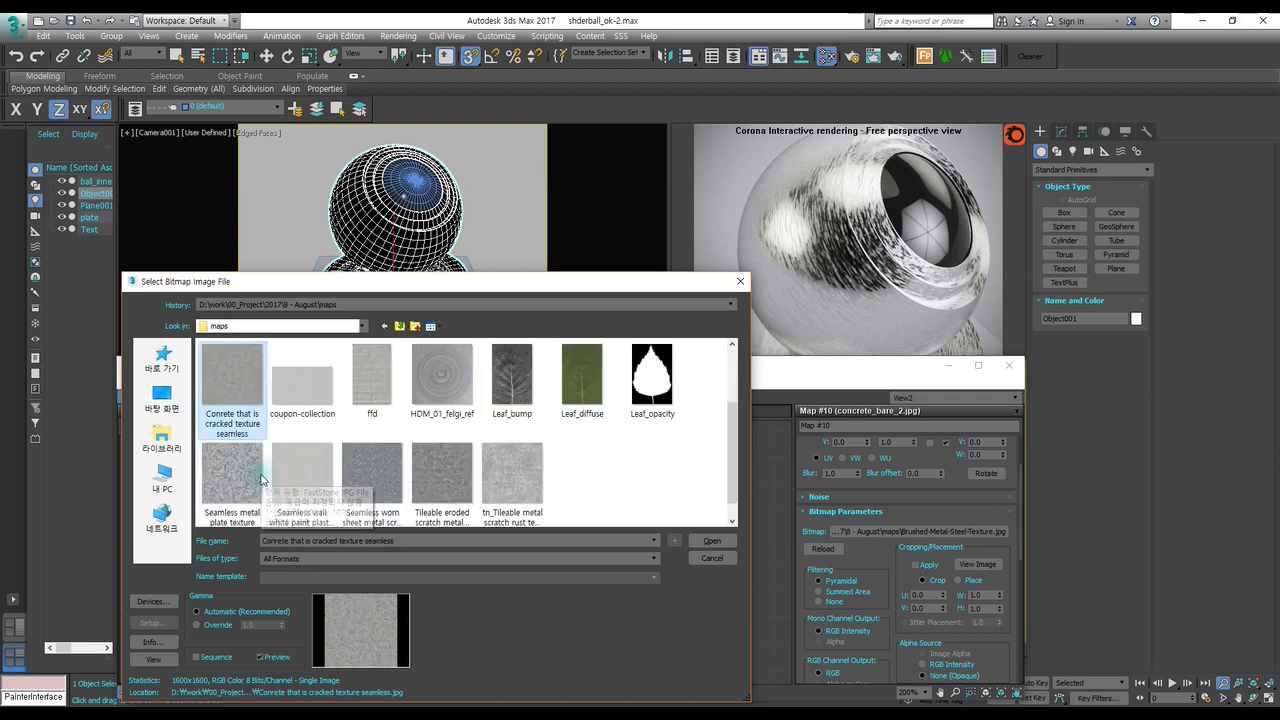
left_click(711, 540)
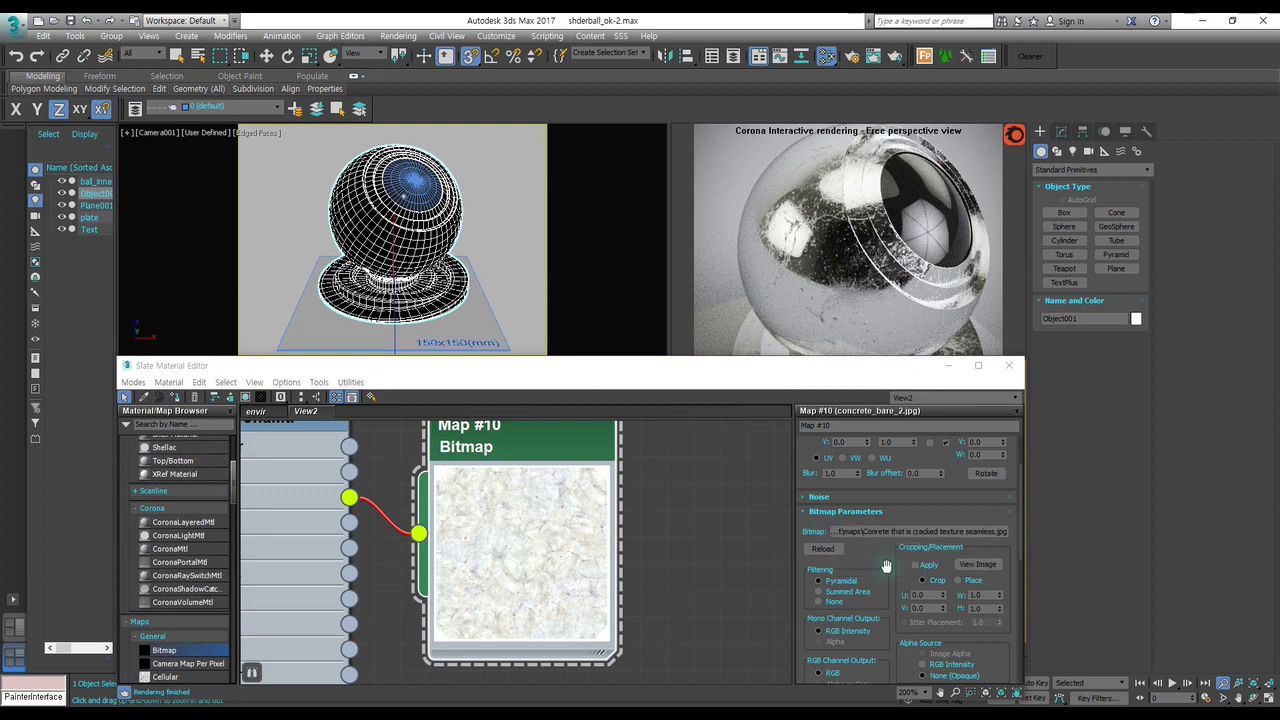
Try the Seamless metal plate texture, then put the cracked concrete texture back into Map #10.
left_click(900, 531)
scroll(430, 420, "down", 2)
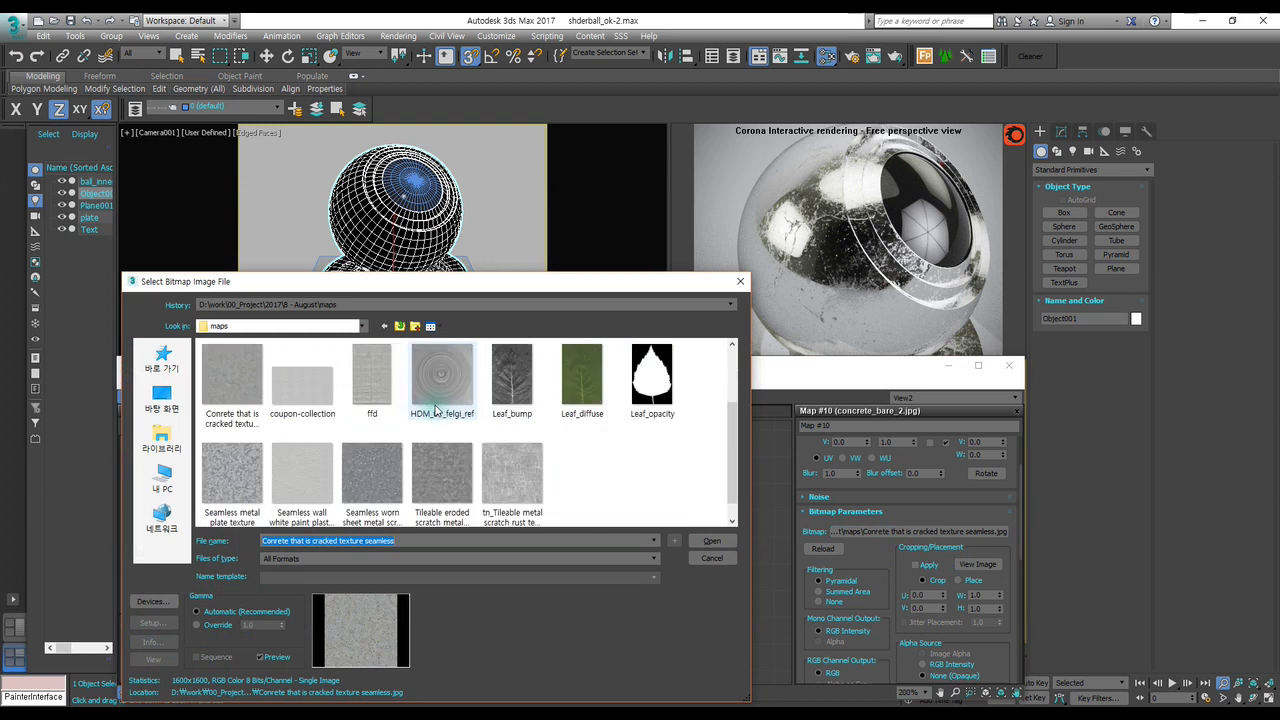
scroll(450, 440, "down", 1)
left_click(458, 458)
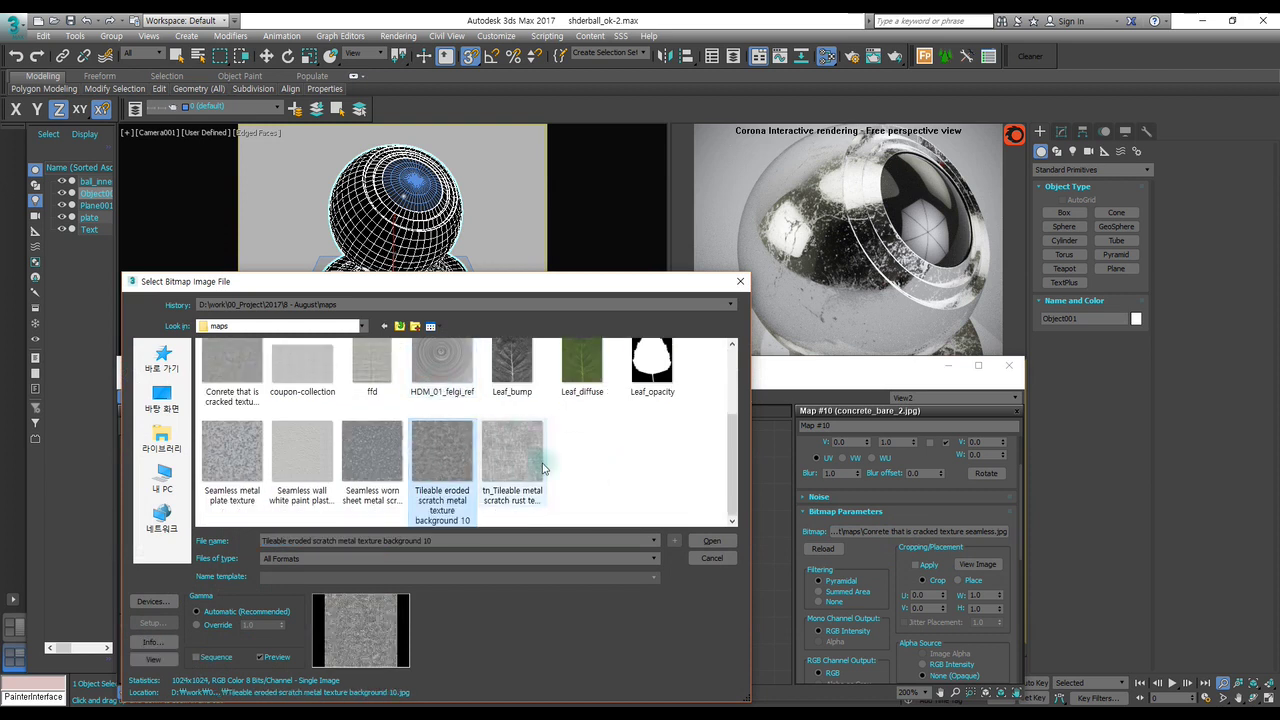
left_click(533, 479)
left_click(372, 455)
left_click(442, 455)
left_click(372, 455)
left_click(302, 455)
left_click(224, 468)
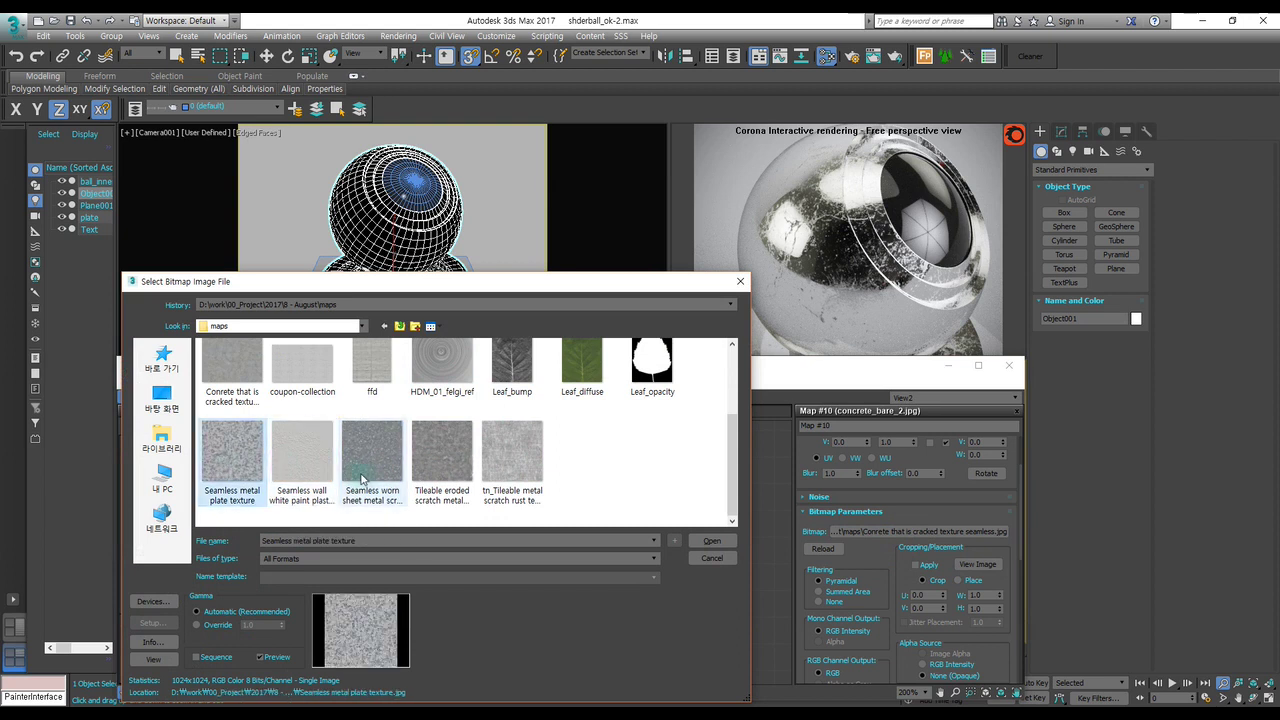
mouse_move(372, 460)
left_click(712, 541)
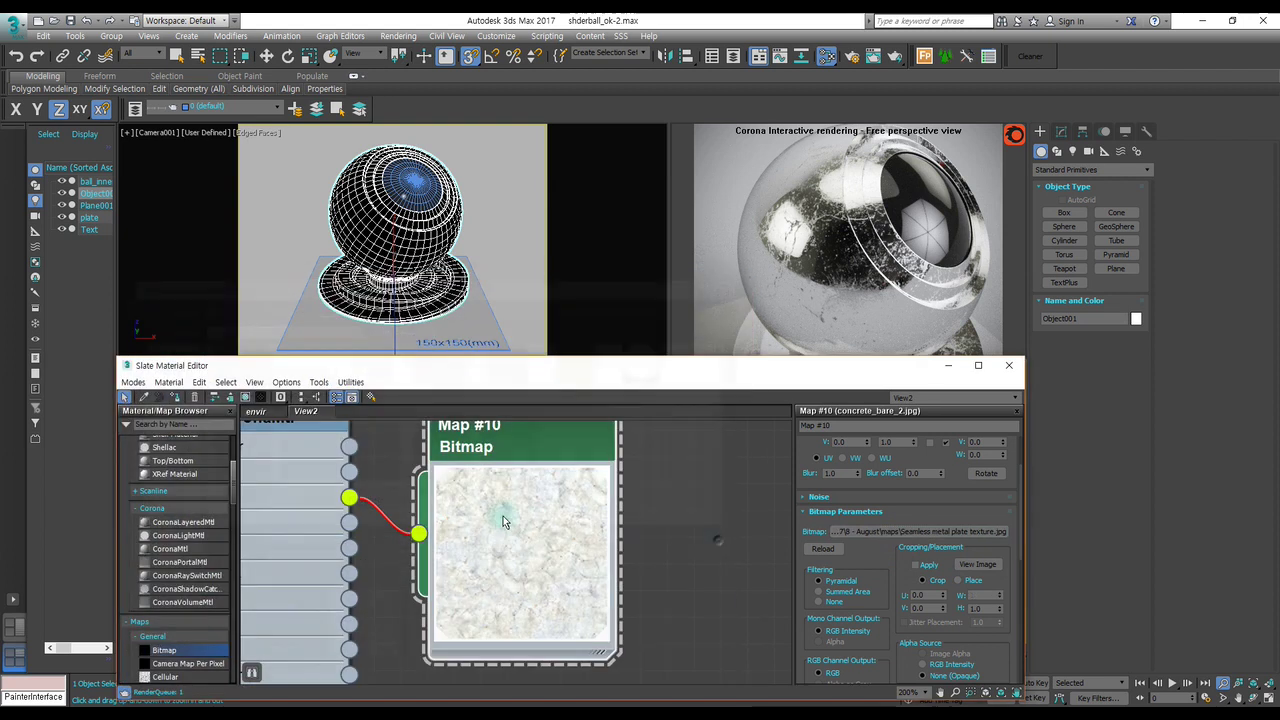
left_click(928, 531)
double_click(234, 478)
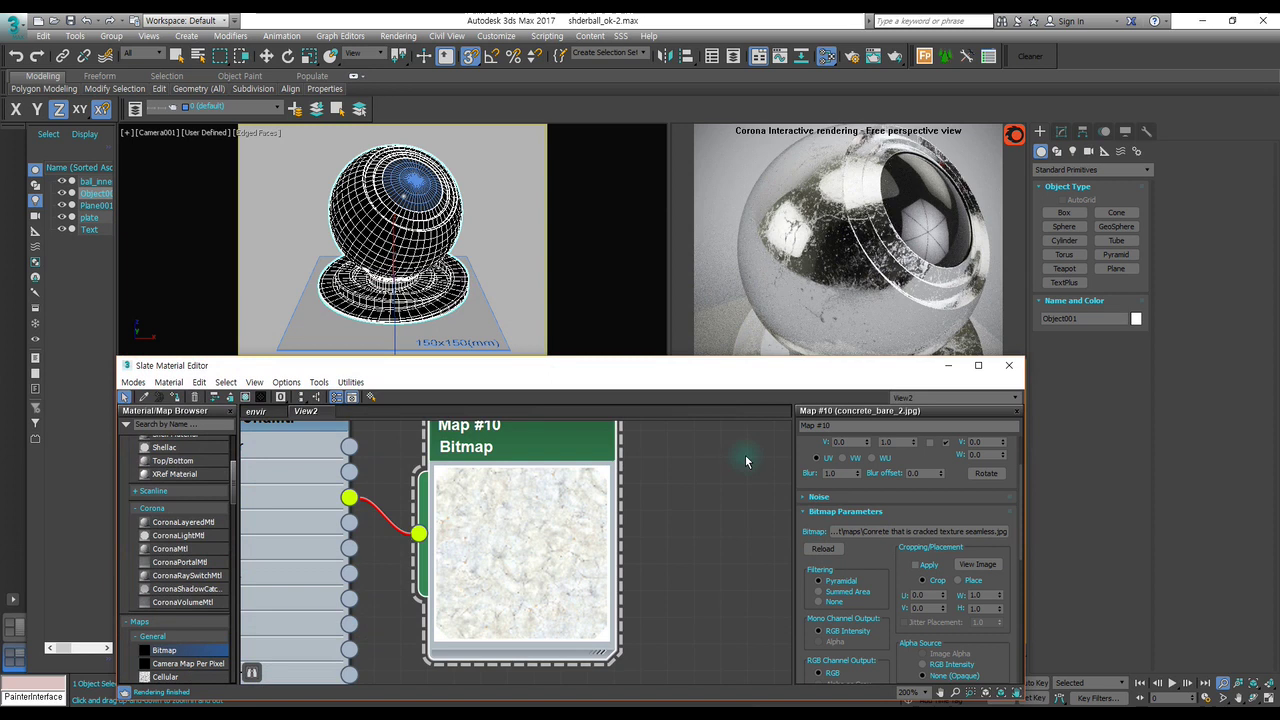
Zero Map #10's RGB Offset, set RGB Level to 2.5, and render from Camera001.
scroll(917, 474, "down", 3)
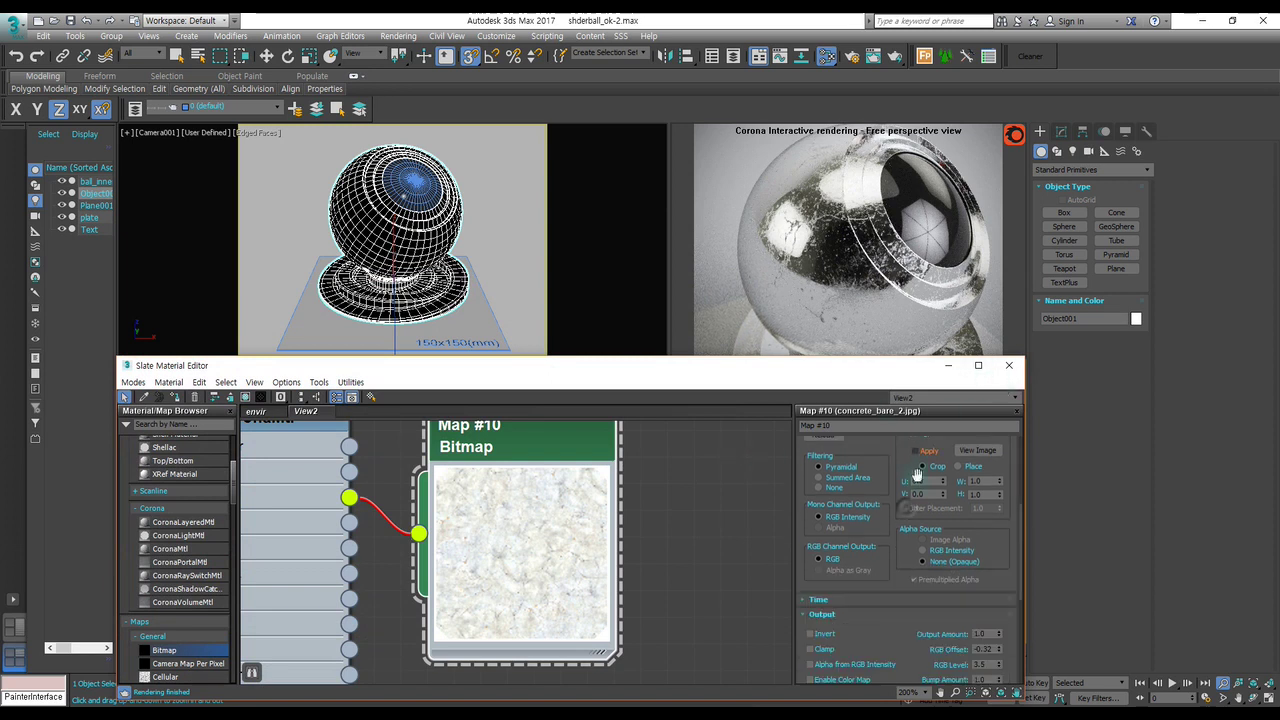
scroll(885, 634, "down", 1)
type("3")
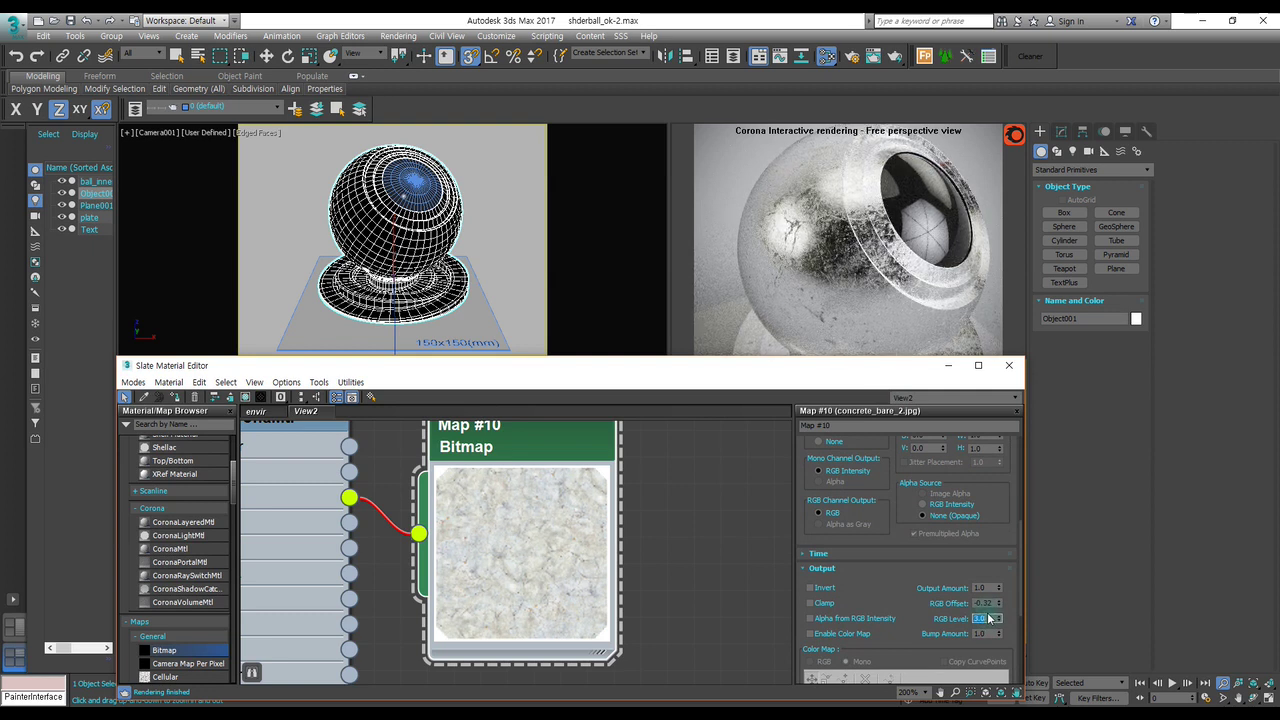
right_click(999, 605)
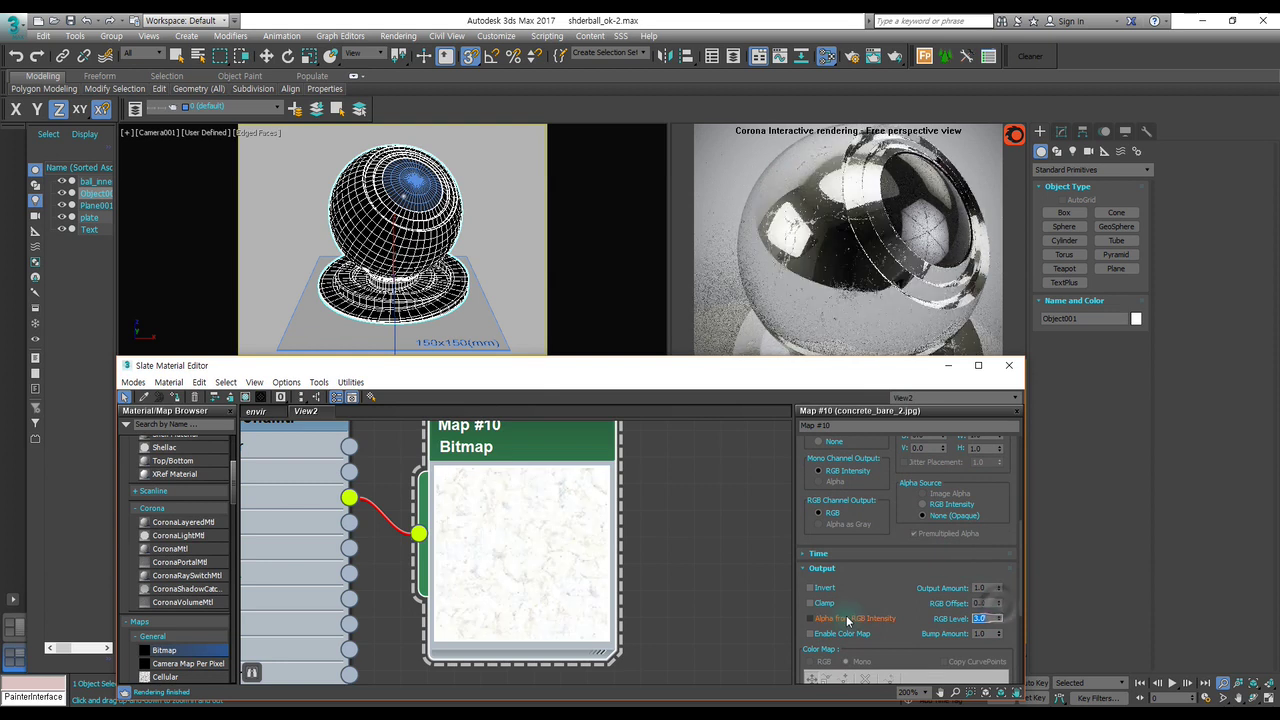
type("1")
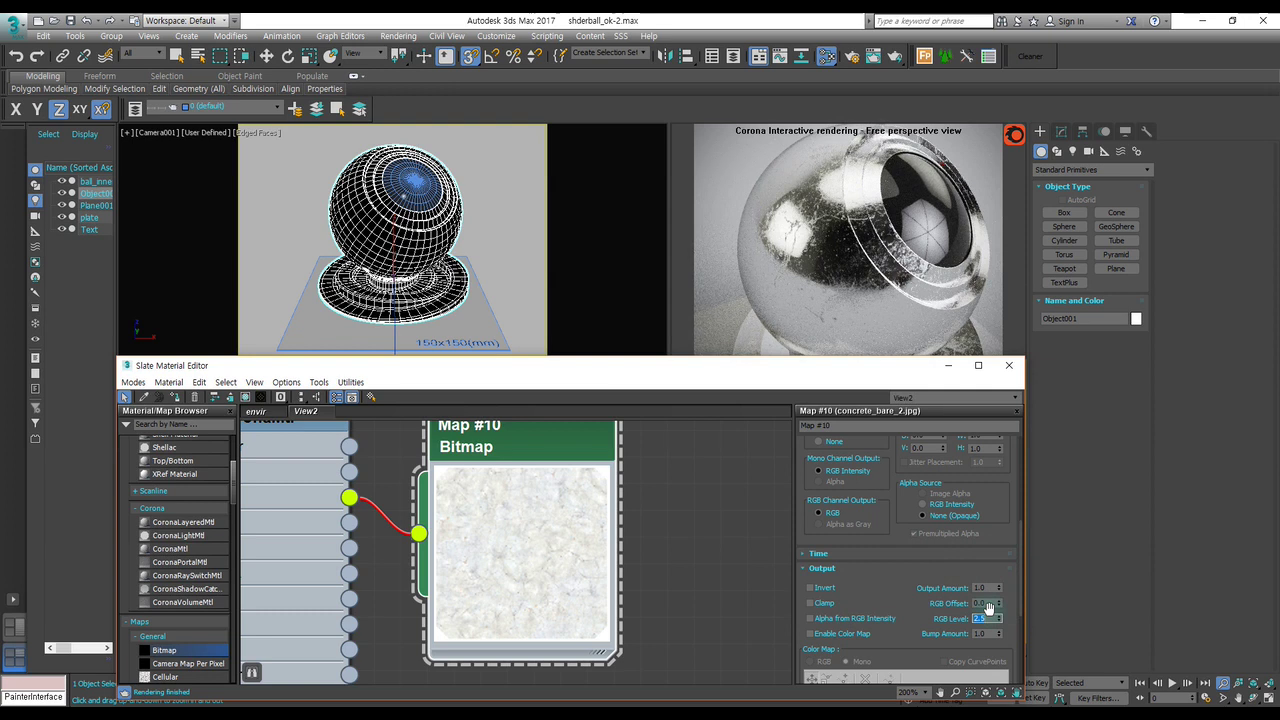
right_click(643, 263)
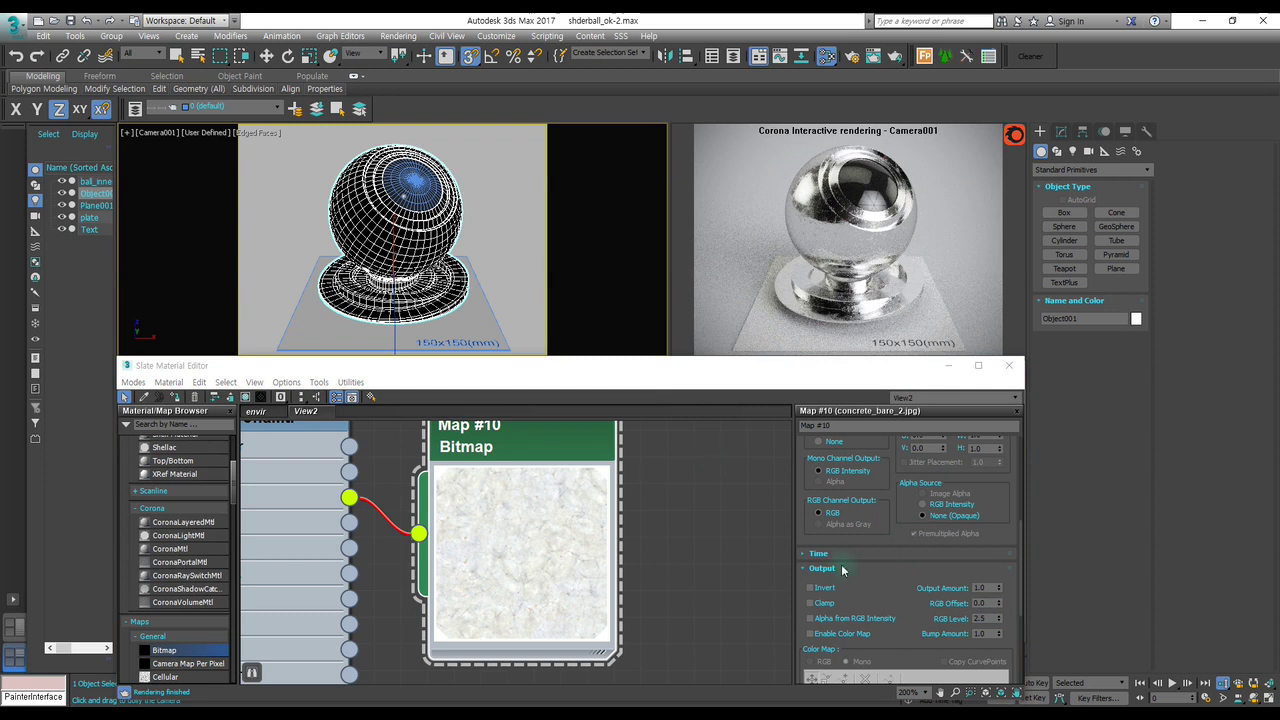
left_click_drag(872, 578, 868, 574)
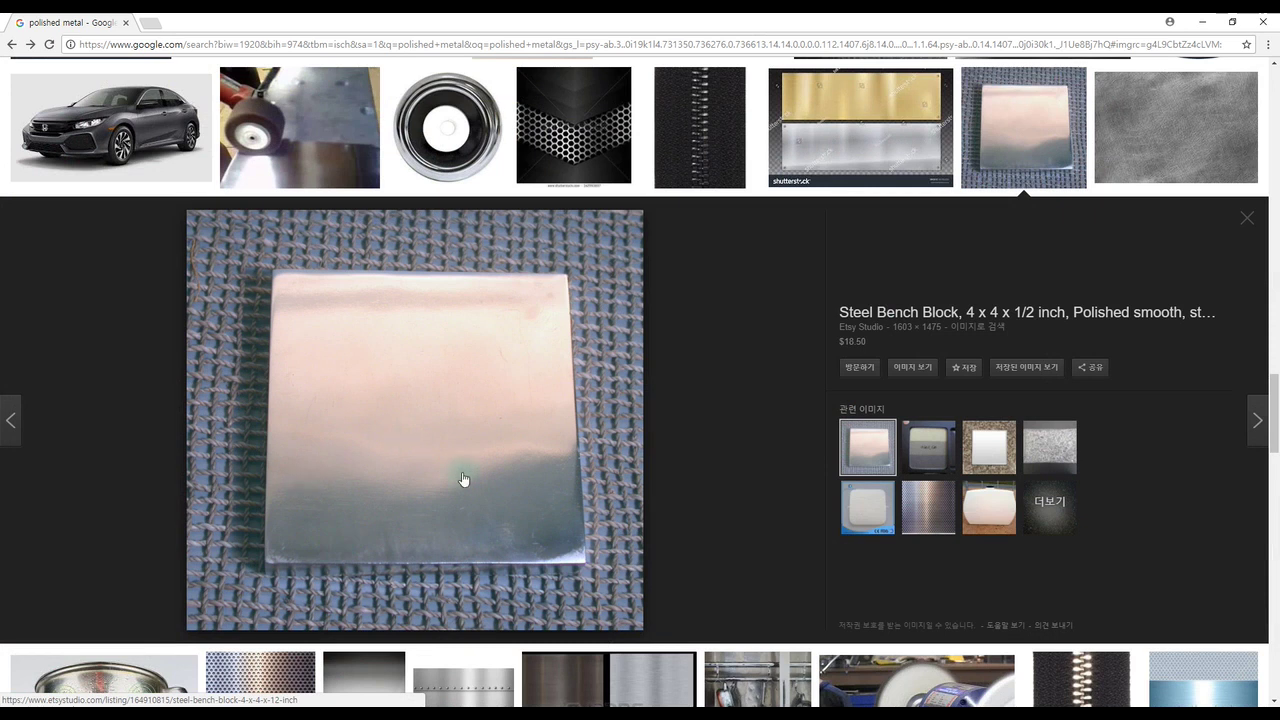
Minimize the polished-steel reference in Chrome to return to 3ds Max.
left_click(1202, 21)
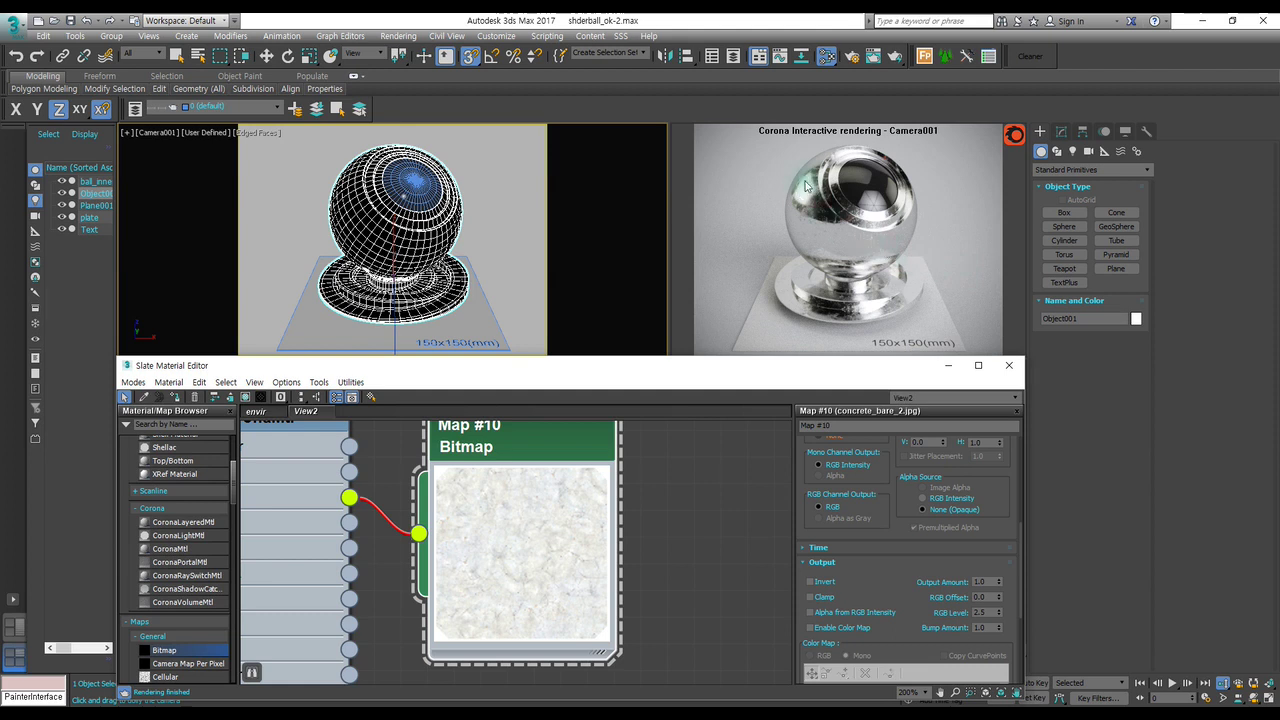
Hide the material editor and zoom in on the perspective viewport.
left_click(948, 365)
left_click(767, 452)
key("alt+z")
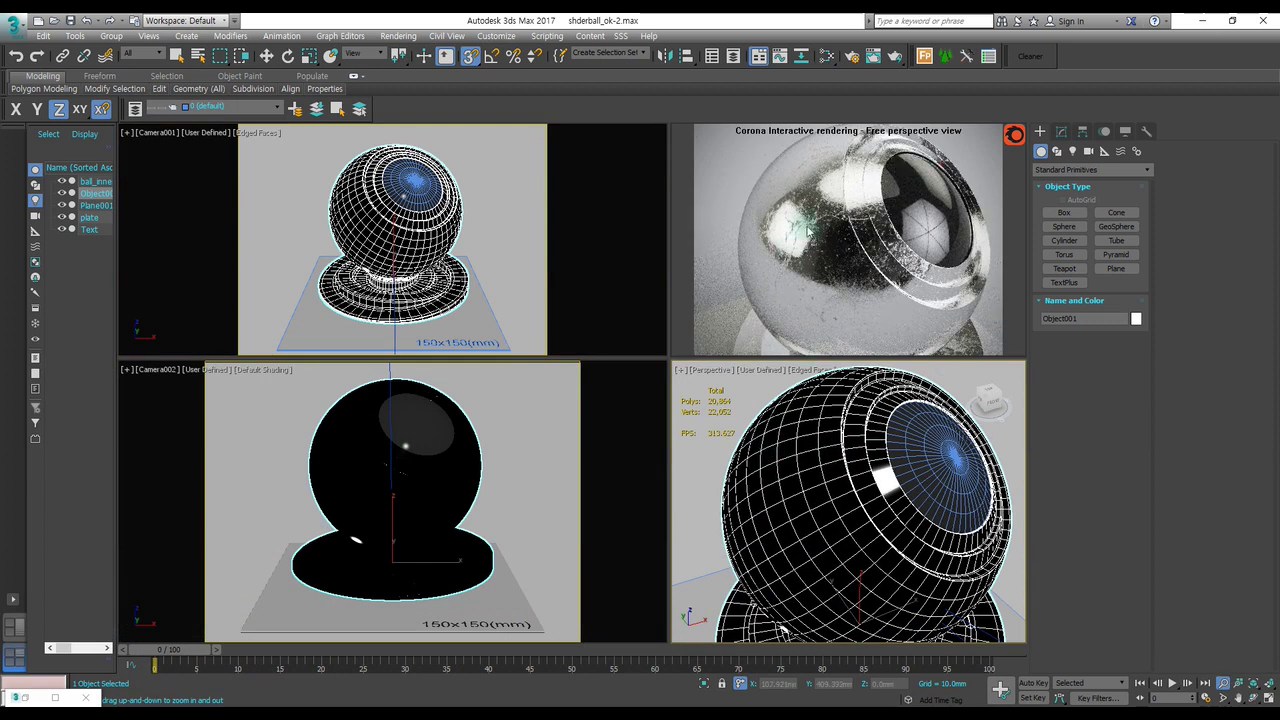
scroll(801, 516, "up", 5)
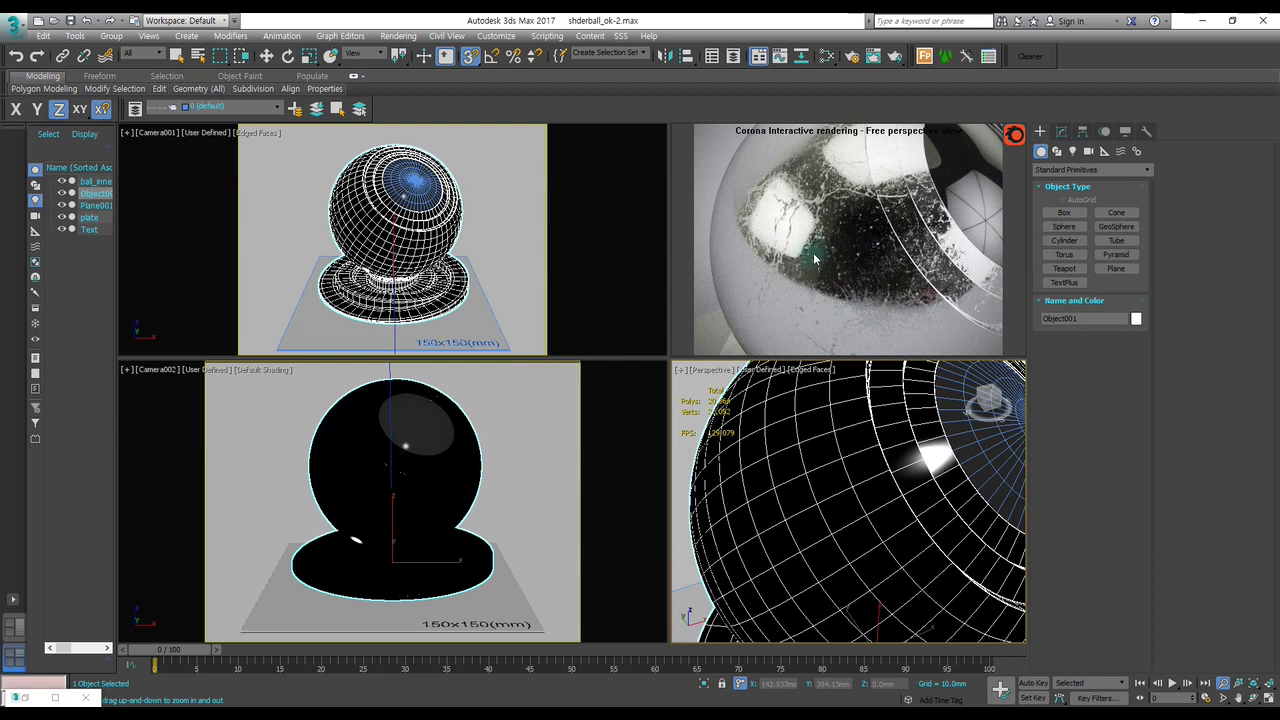
Reopen metal_polished's parameters and set its Refl. glossiness map amount to 60.
key("m")
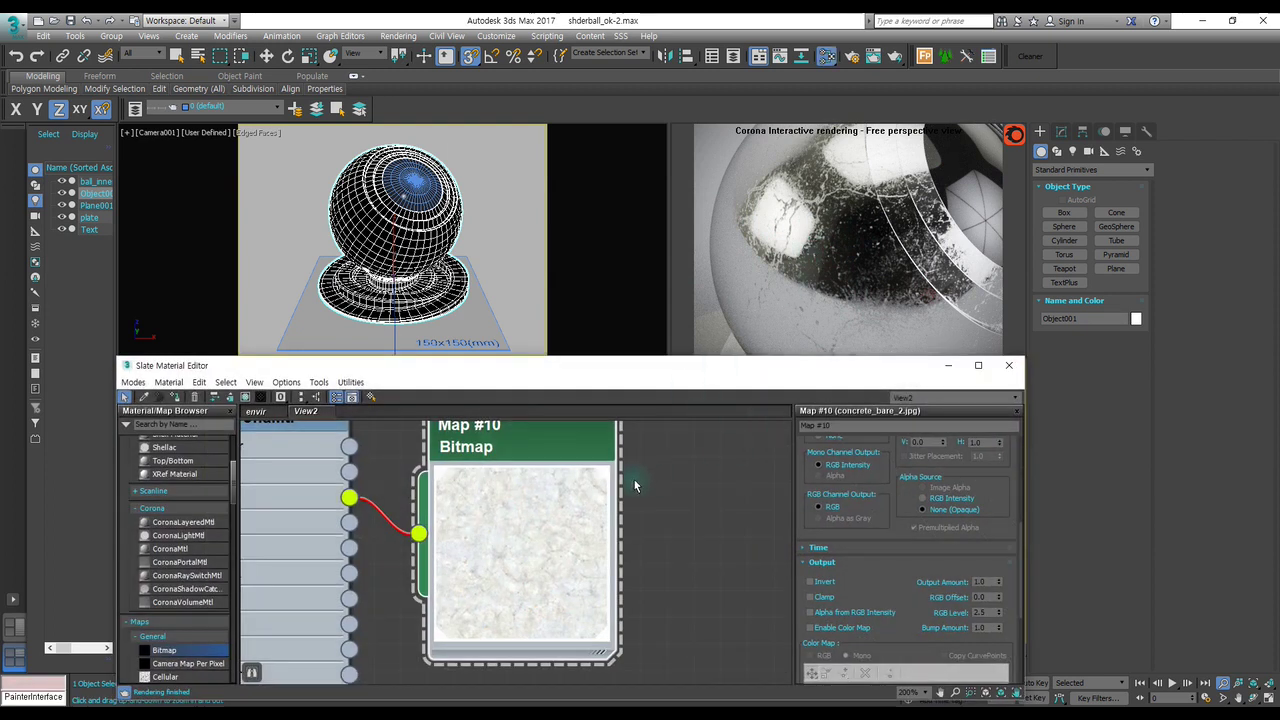
double_click(511, 533)
scroll(520, 515, "down", 1)
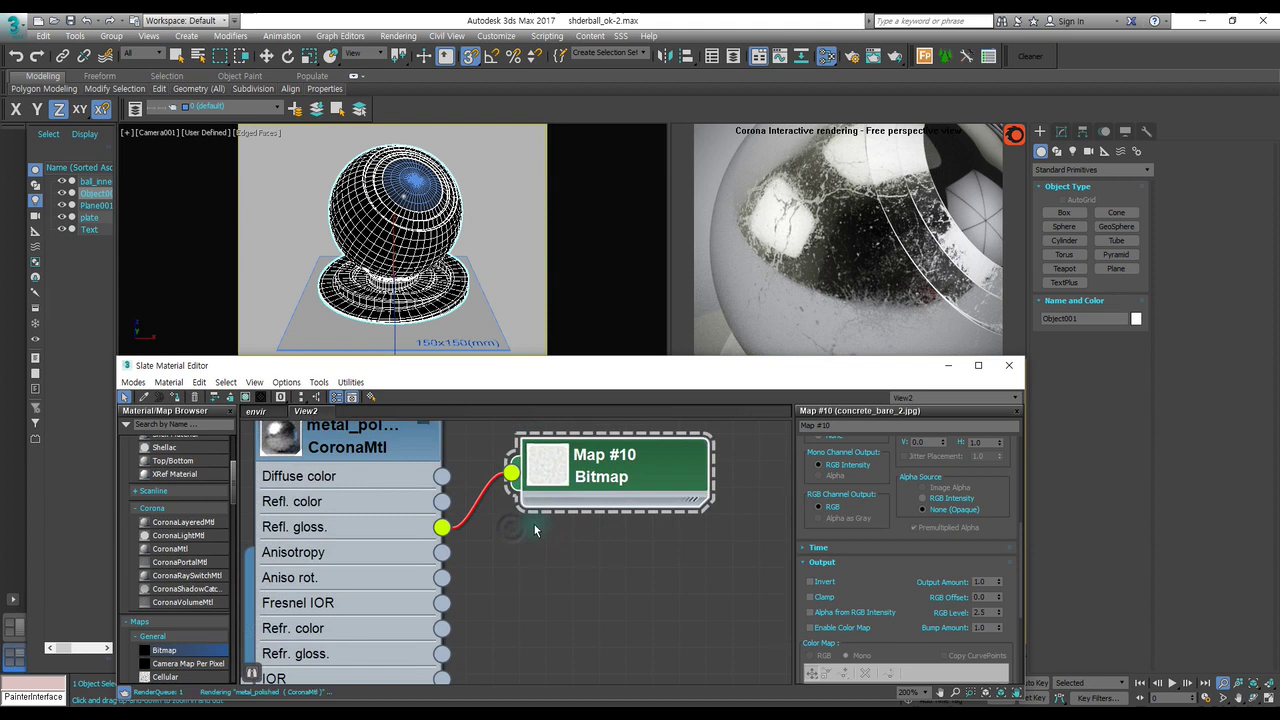
left_click(380, 448)
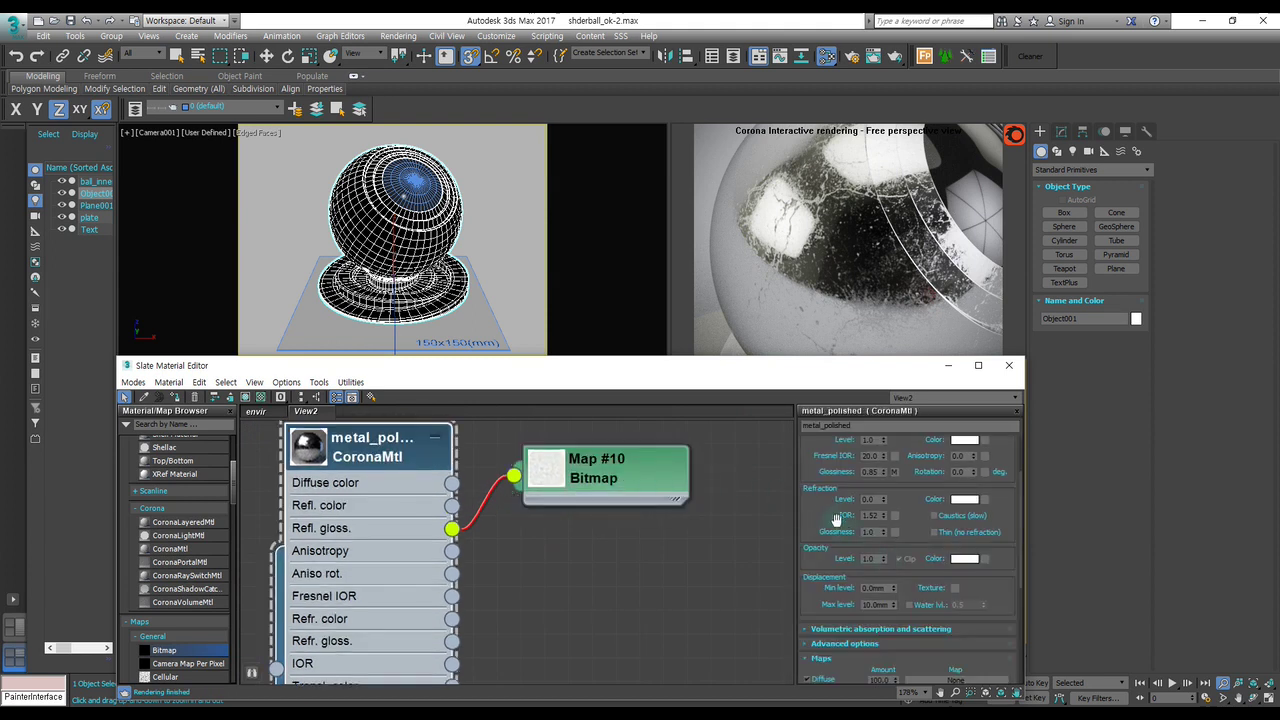
scroll(814, 521, "up", 1)
scroll(840, 530, "up", 1)
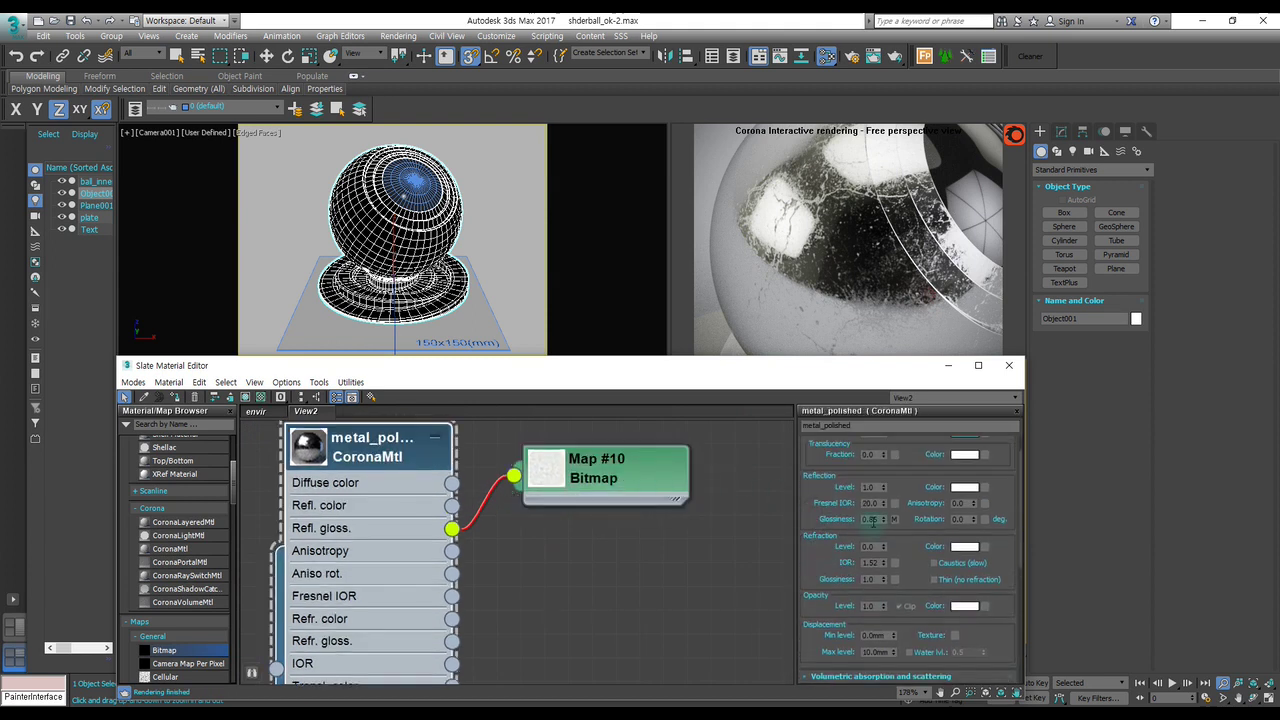
double_click(868, 519)
scroll(831, 511, "down", 5)
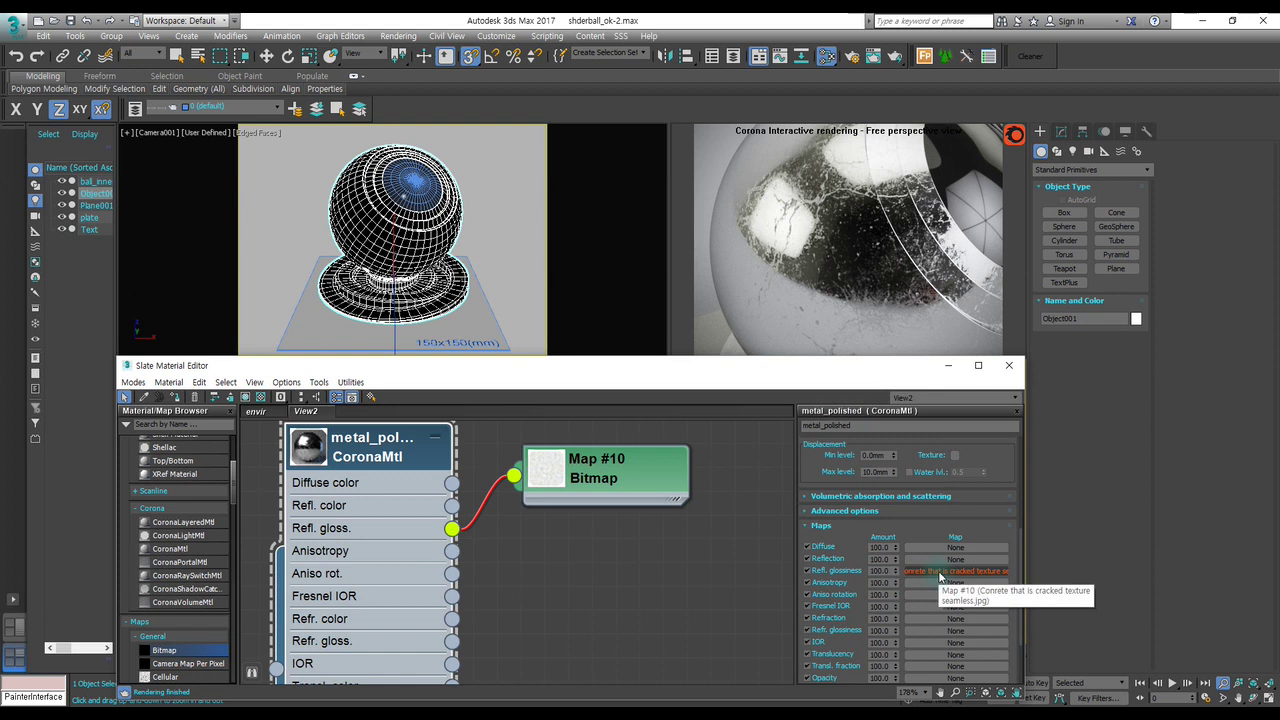
double_click(884, 571)
type("60")
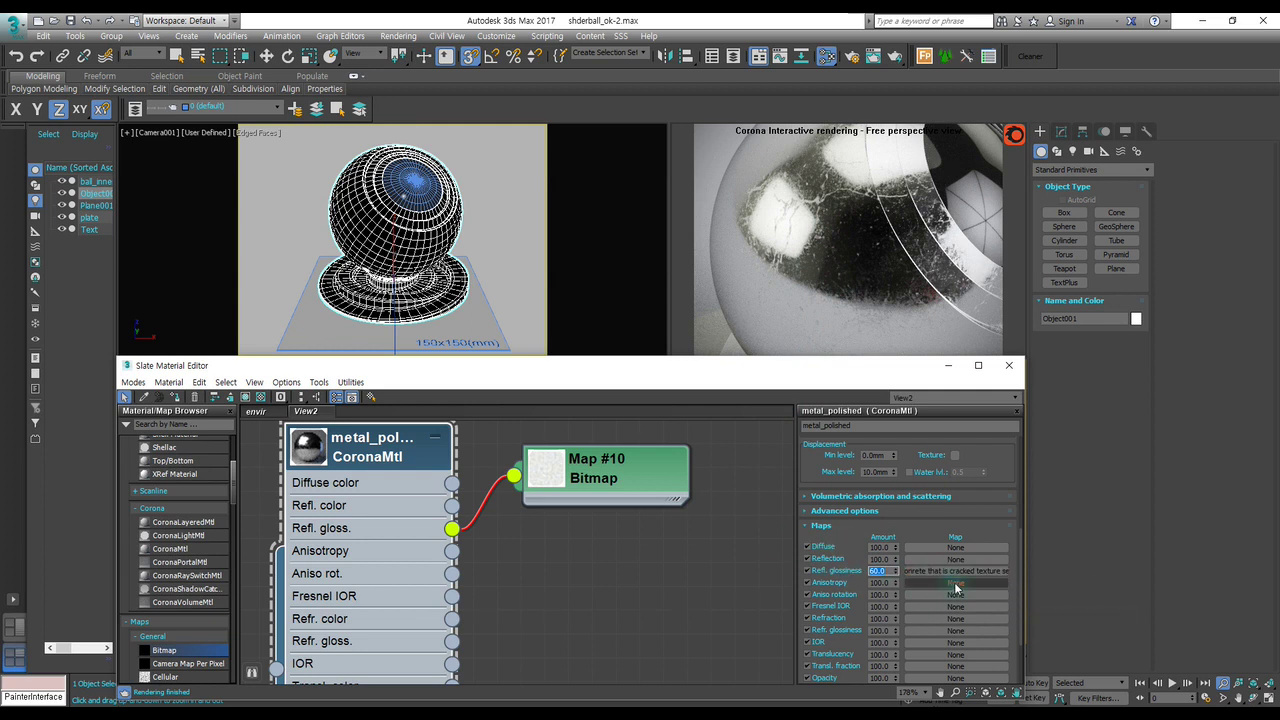
left_click(402, 462)
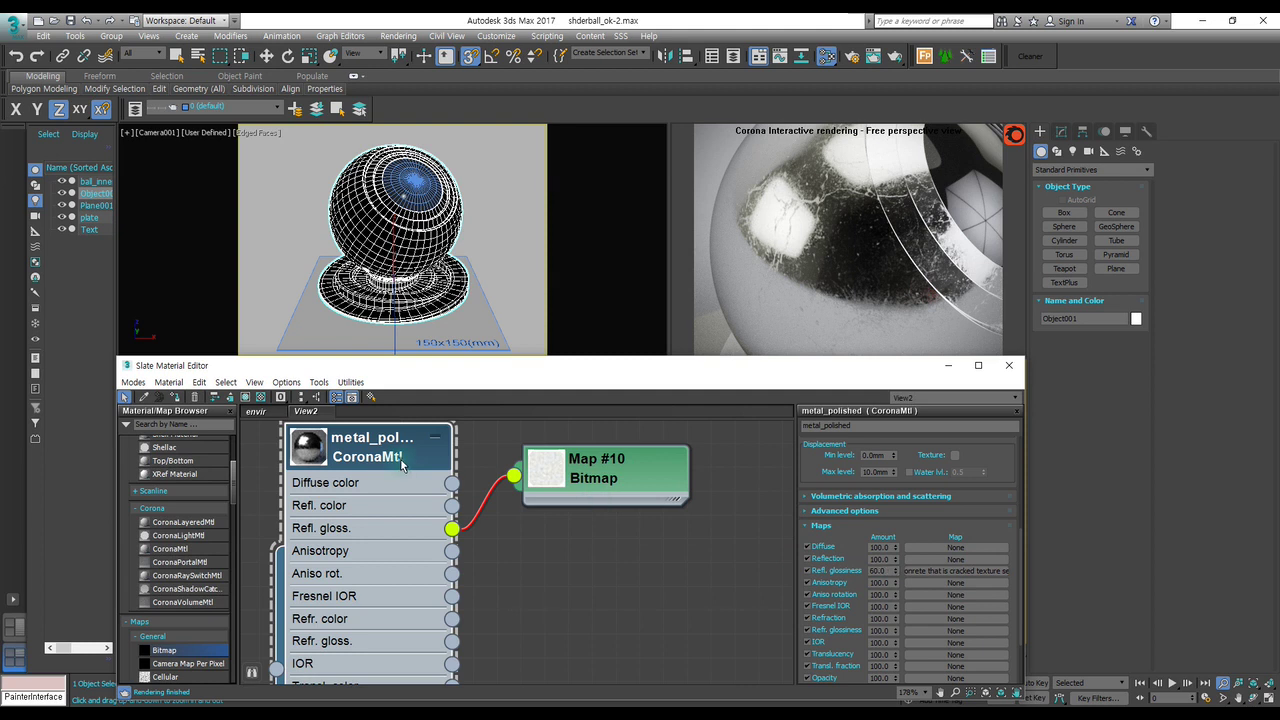
scroll(832, 501, "up", 3)
scroll(832, 501, "up", 2)
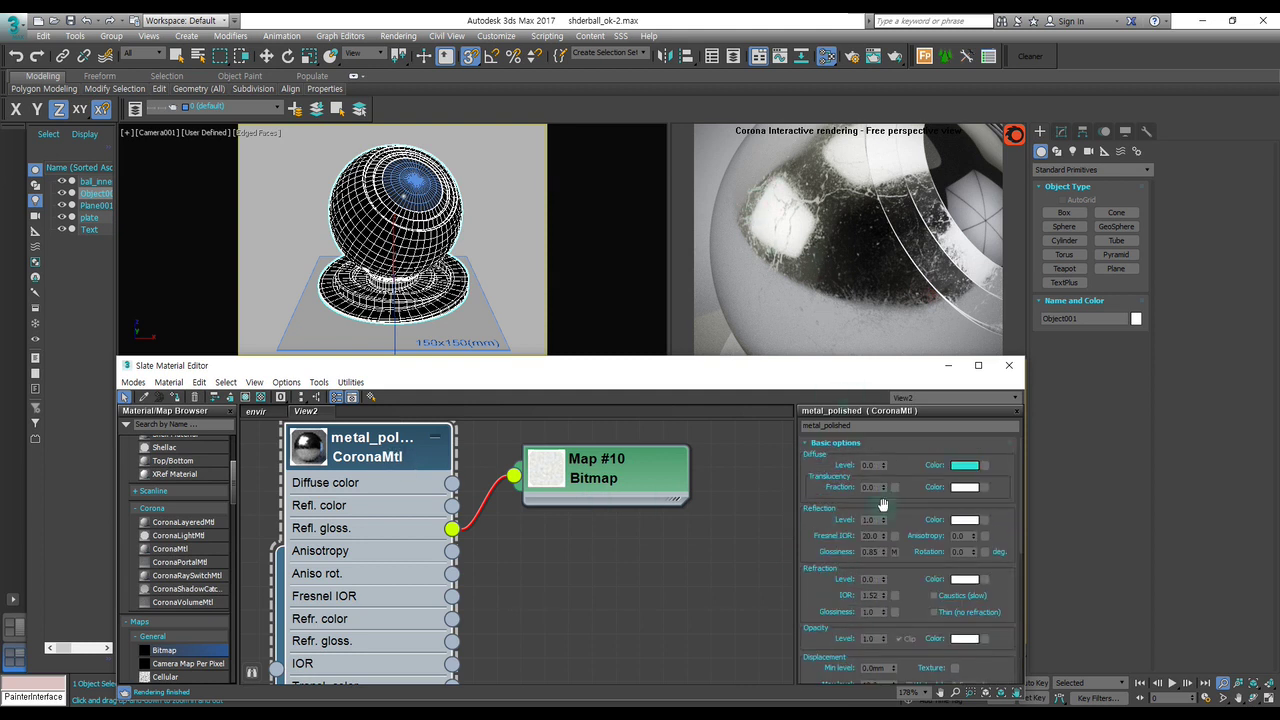
Set Reflection Glossiness to 0.6 and show Corona's interactive render from Camera001.
double_click(870, 551)
type("0.3")
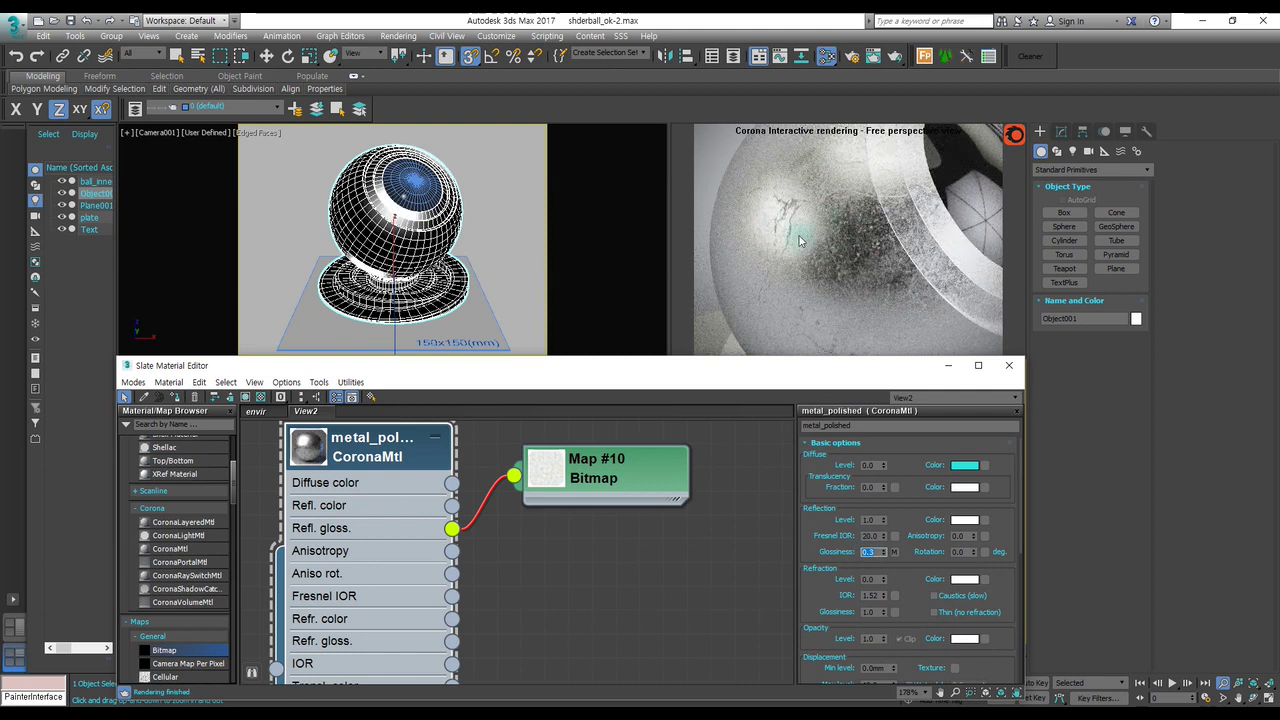
left_click(875, 551)
type("0.6")
key("Return")
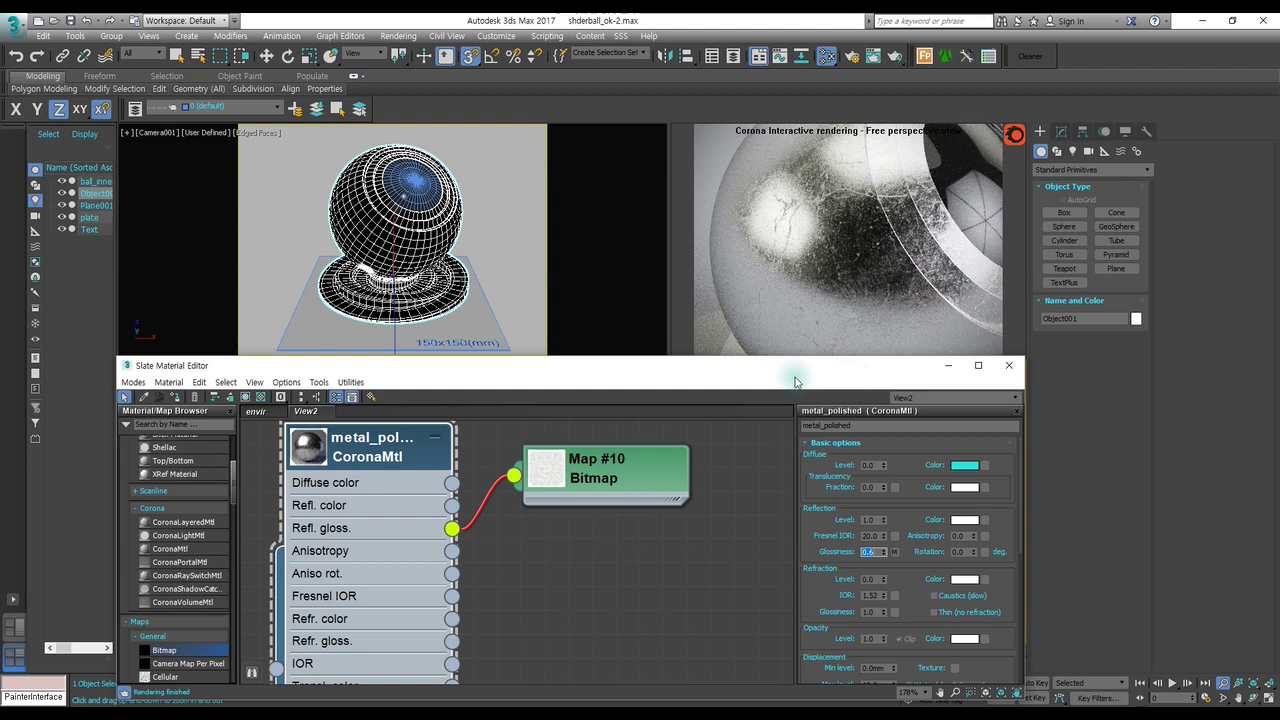
left_click(597, 265)
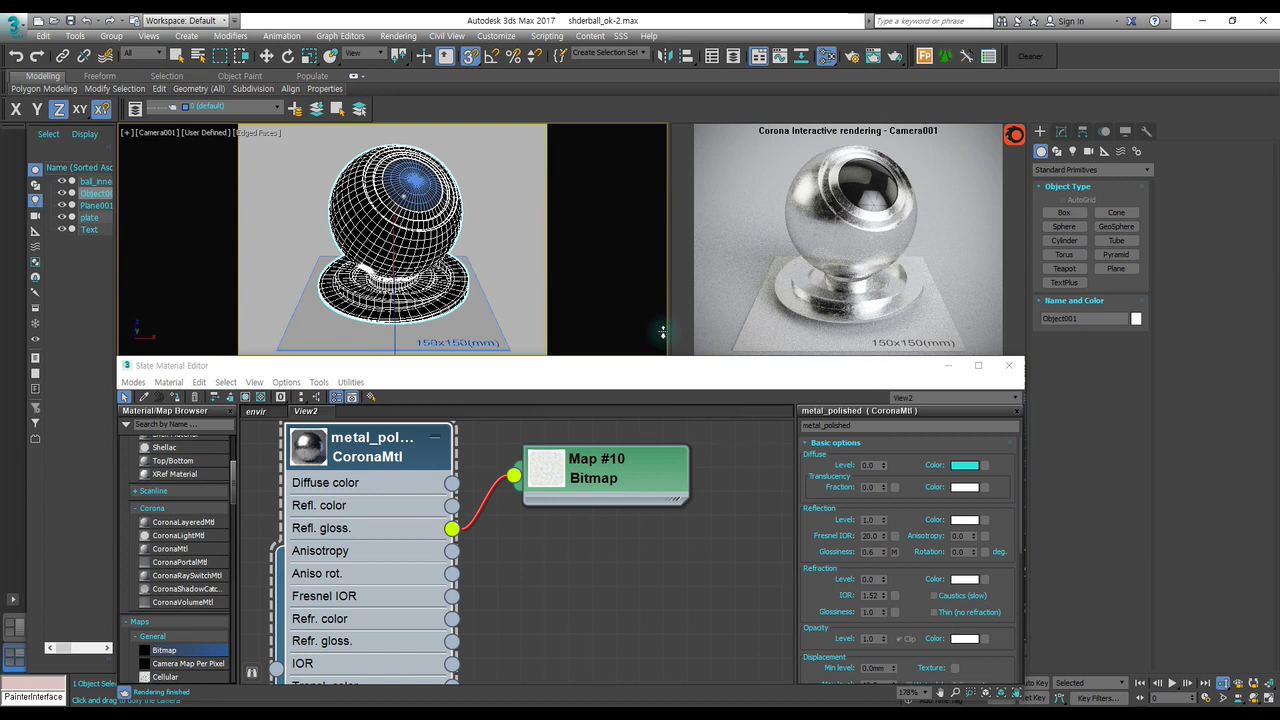
Copy the metal_polished node together with its Map #10 bitmap.
left_click(590, 470)
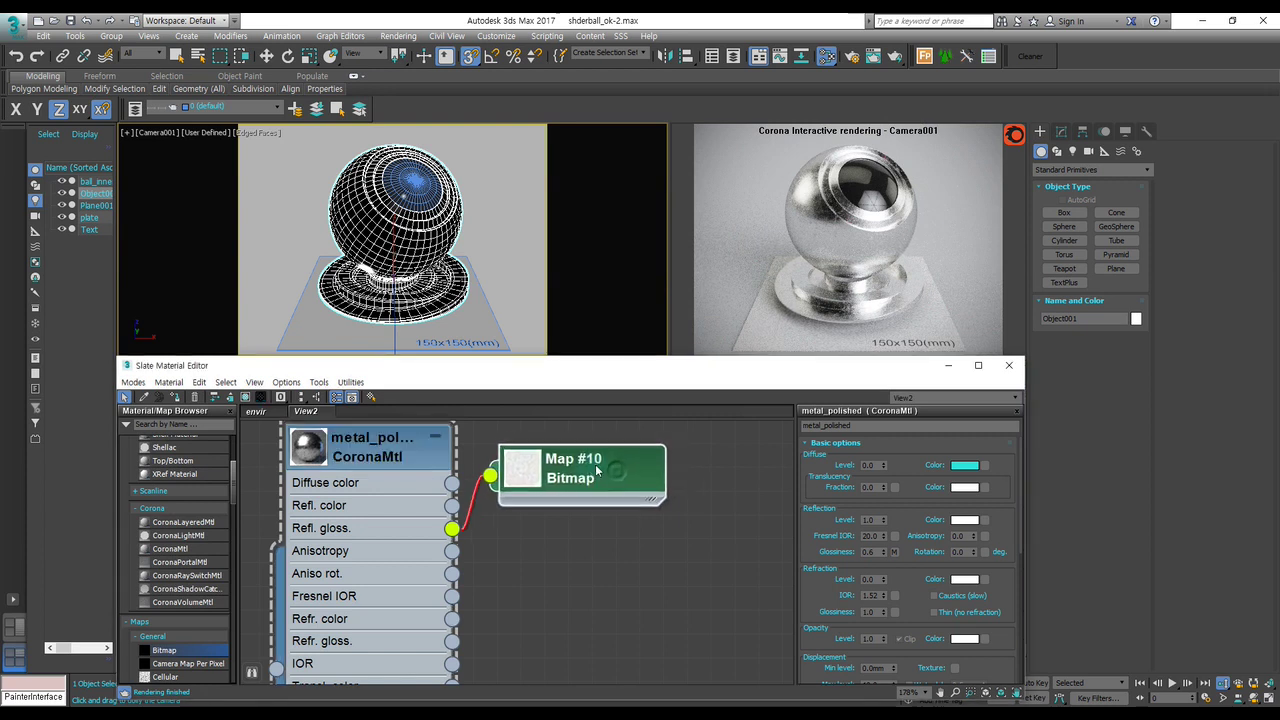
scroll(572, 470, "down", 4)
scroll(630, 485, "down", 2)
left_click_drag(663, 610, 524, 493)
mouse_move(498, 440)
left_mouse_down("shift")
mouse_move(665, 440)
mouse_move(657, 448)
left_mouse_up("shift")
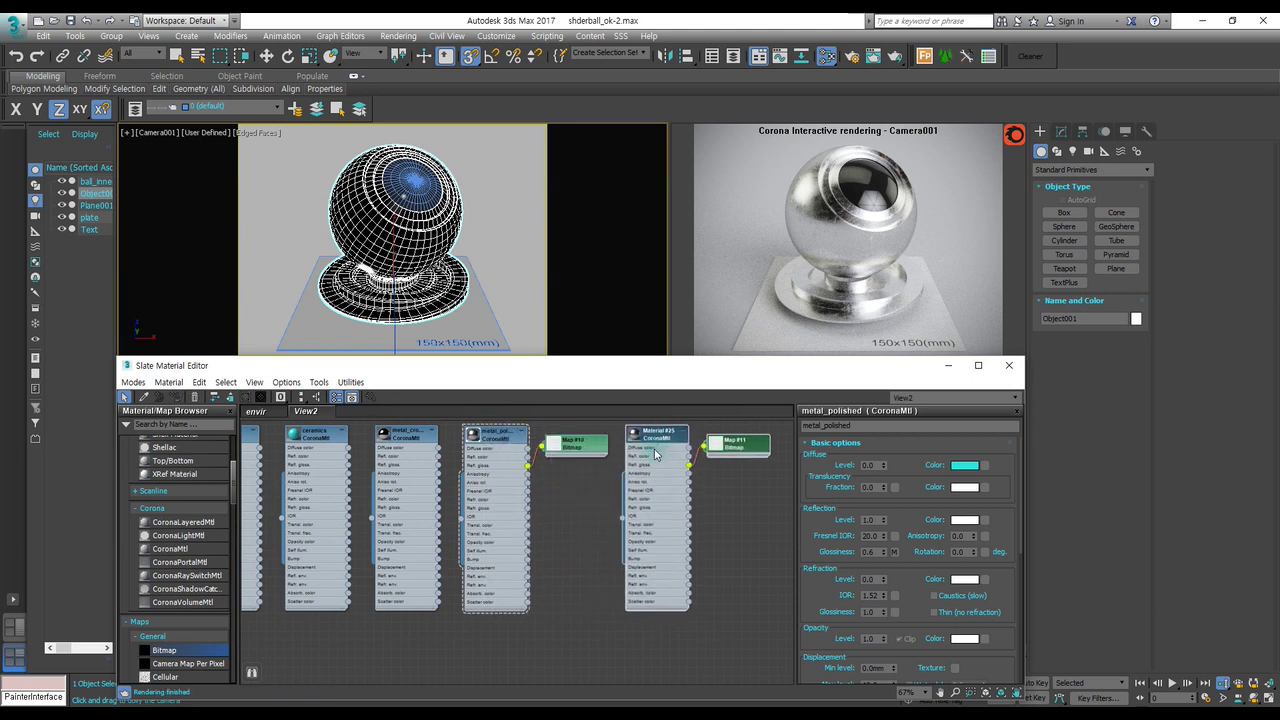
middle_click_drag(658, 448, 621, 450)
Rename the copied Material #25 to metal_brushed.
double_click(621, 450)
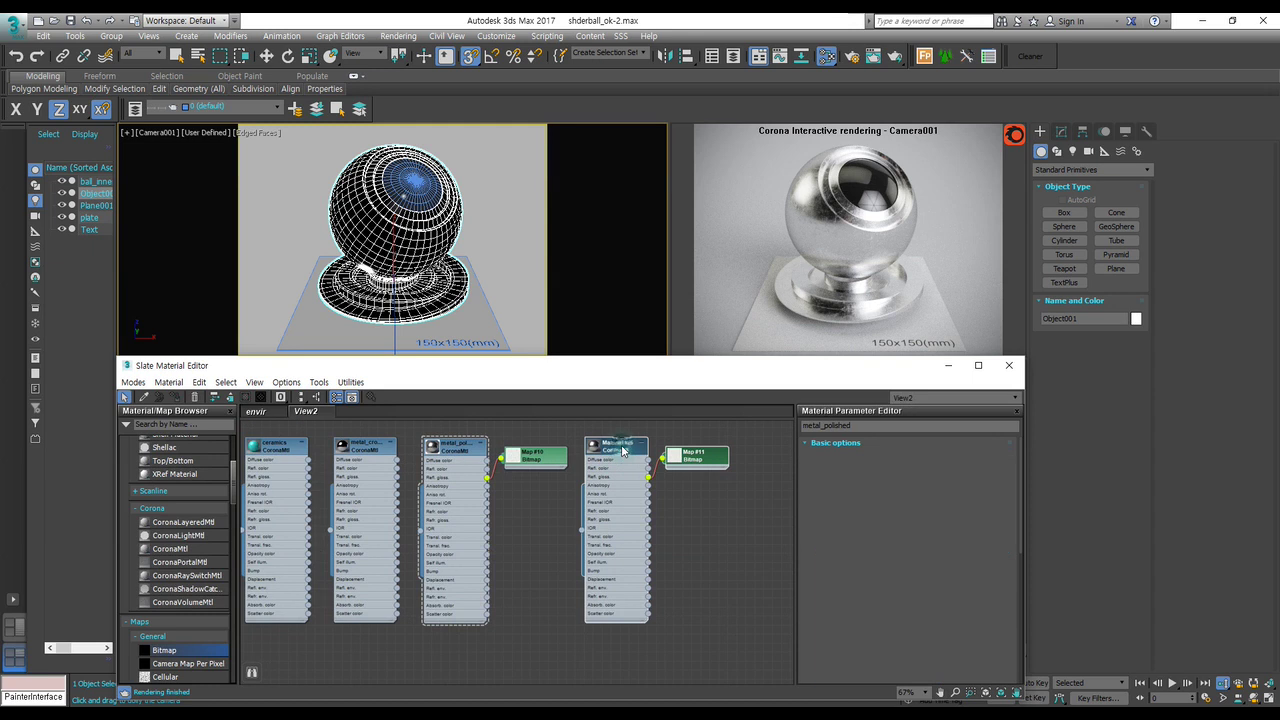
left_click_drag(472, 459, 462, 452)
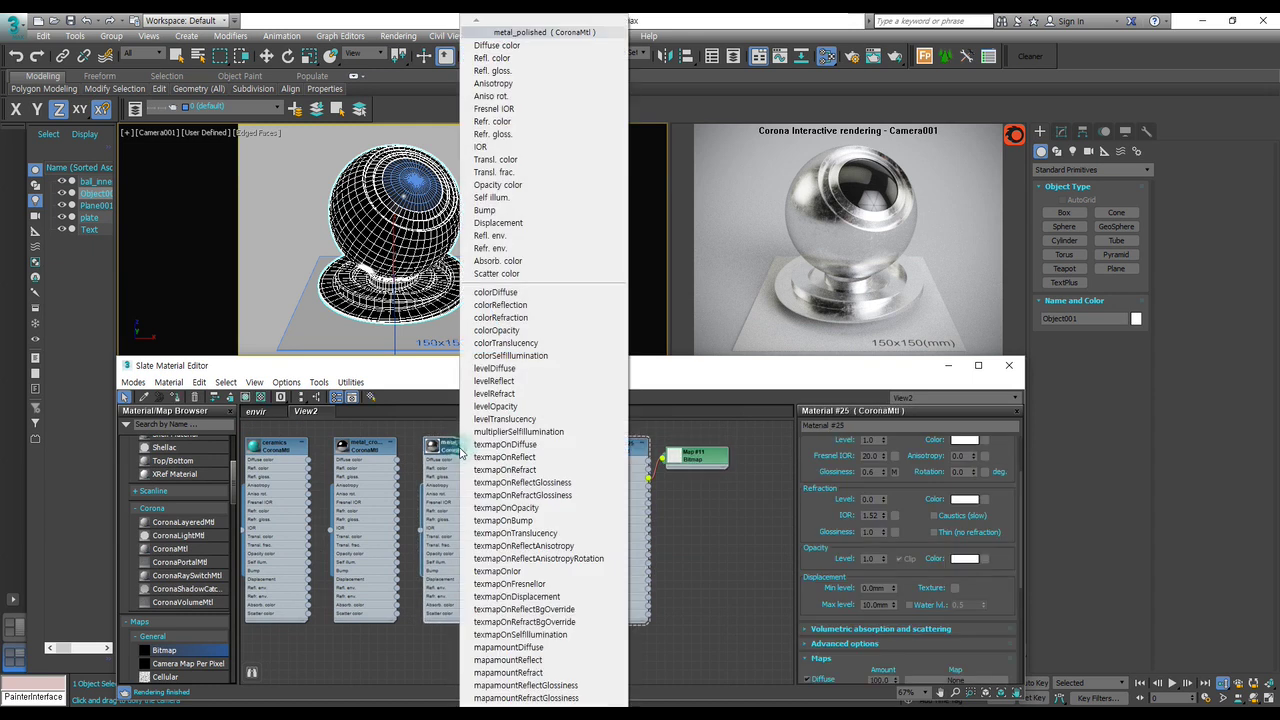
left_click(462, 448)
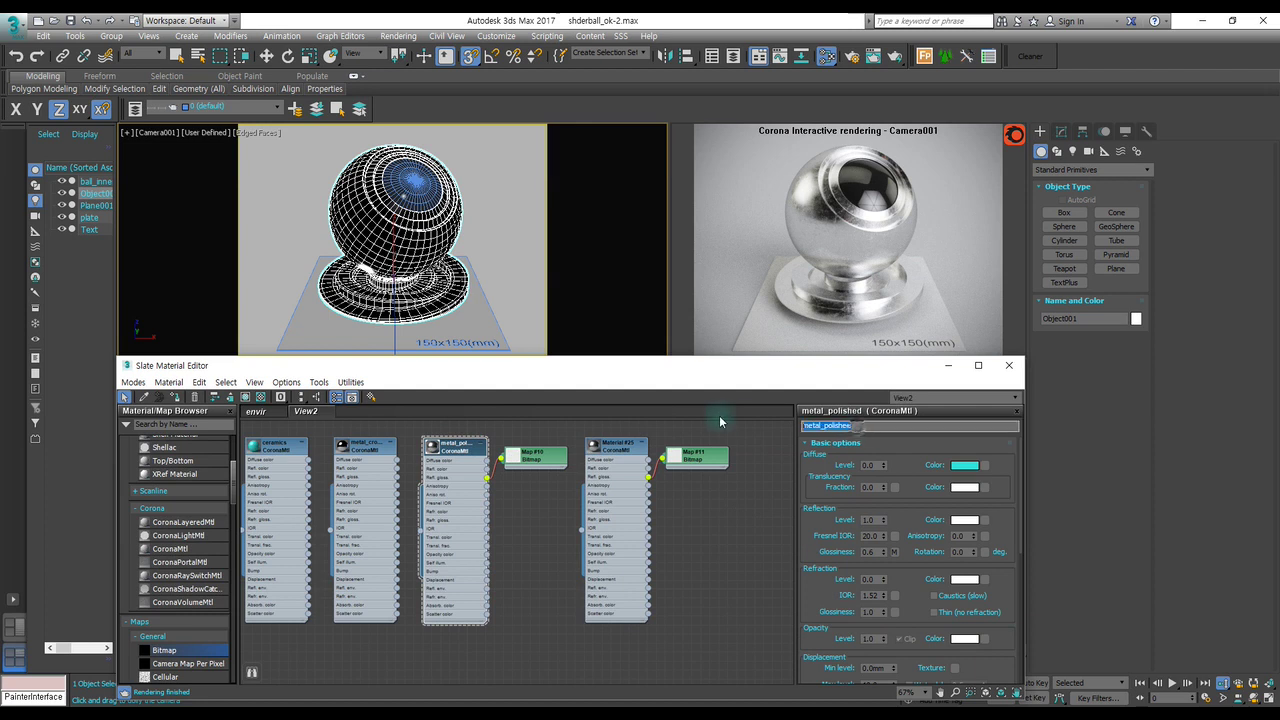
left_click(614, 444)
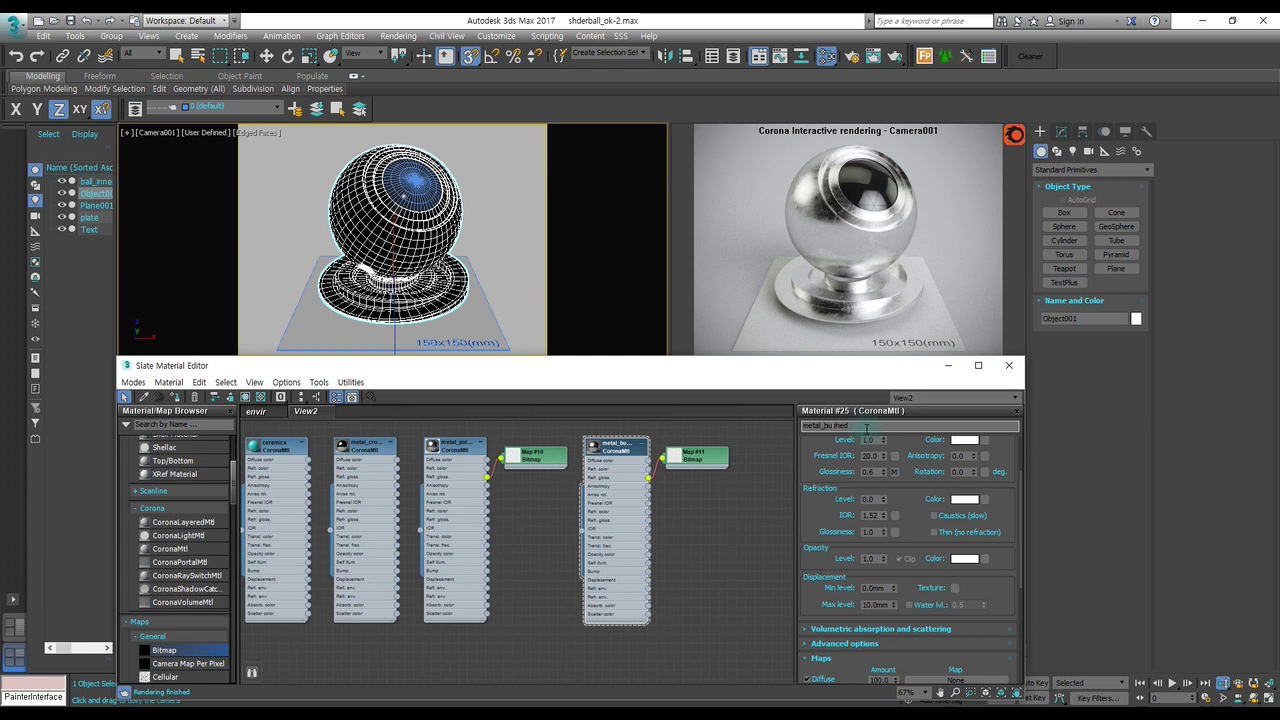
left_click(911, 440)
left_click(600, 466)
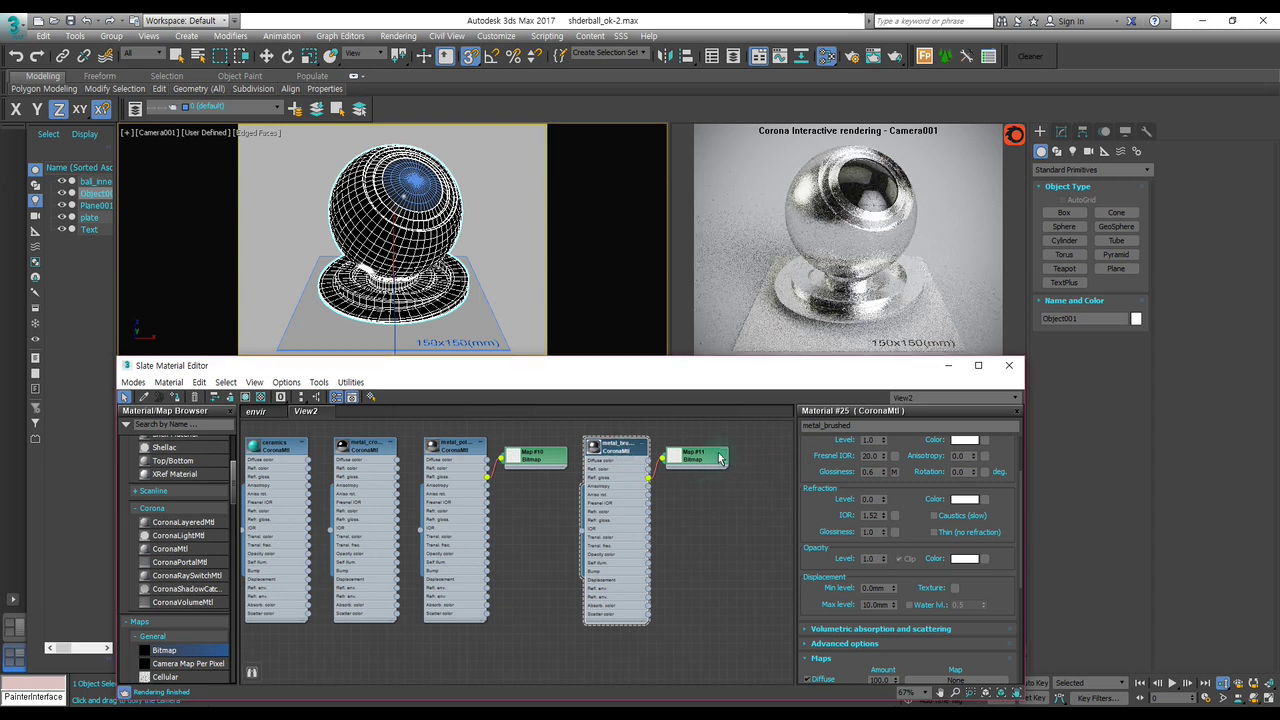
Set Map #11's Coordinates Tiling U to 20, then minimize the Slate Material Editor.
scroll(697, 466, "up", 2)
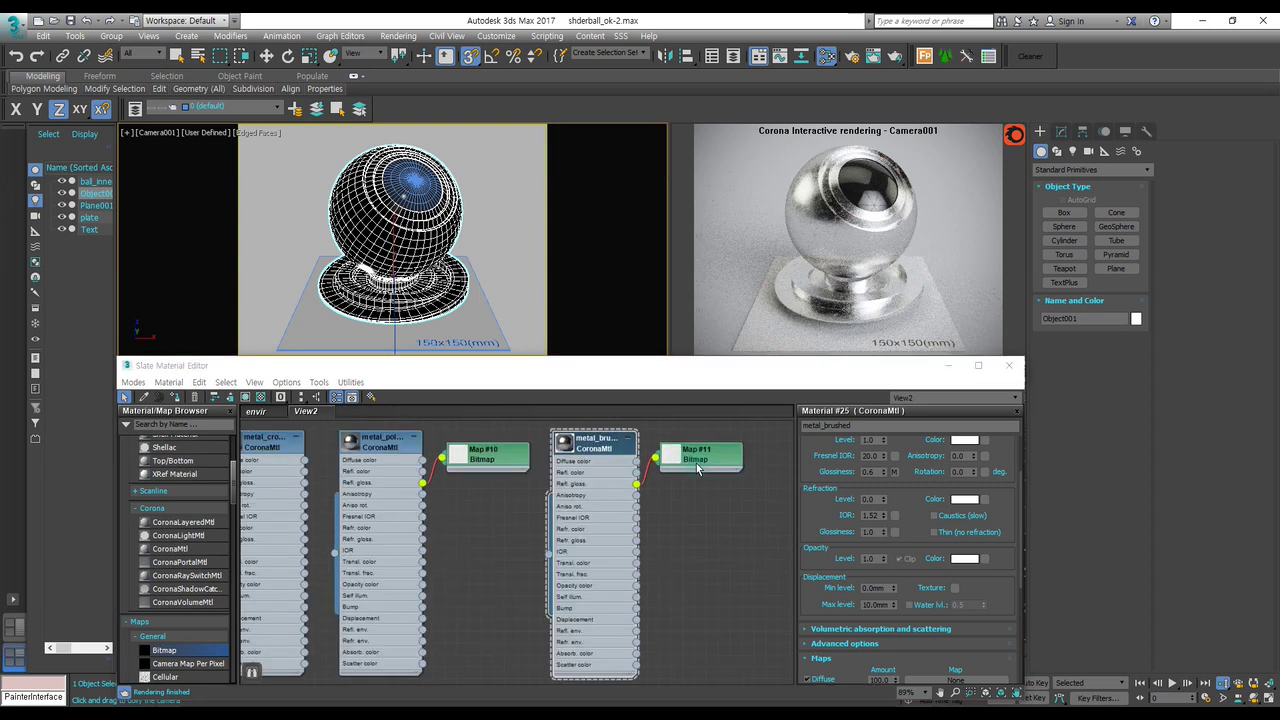
left_click(715, 462)
double_click(712, 455)
double_click(617, 459)
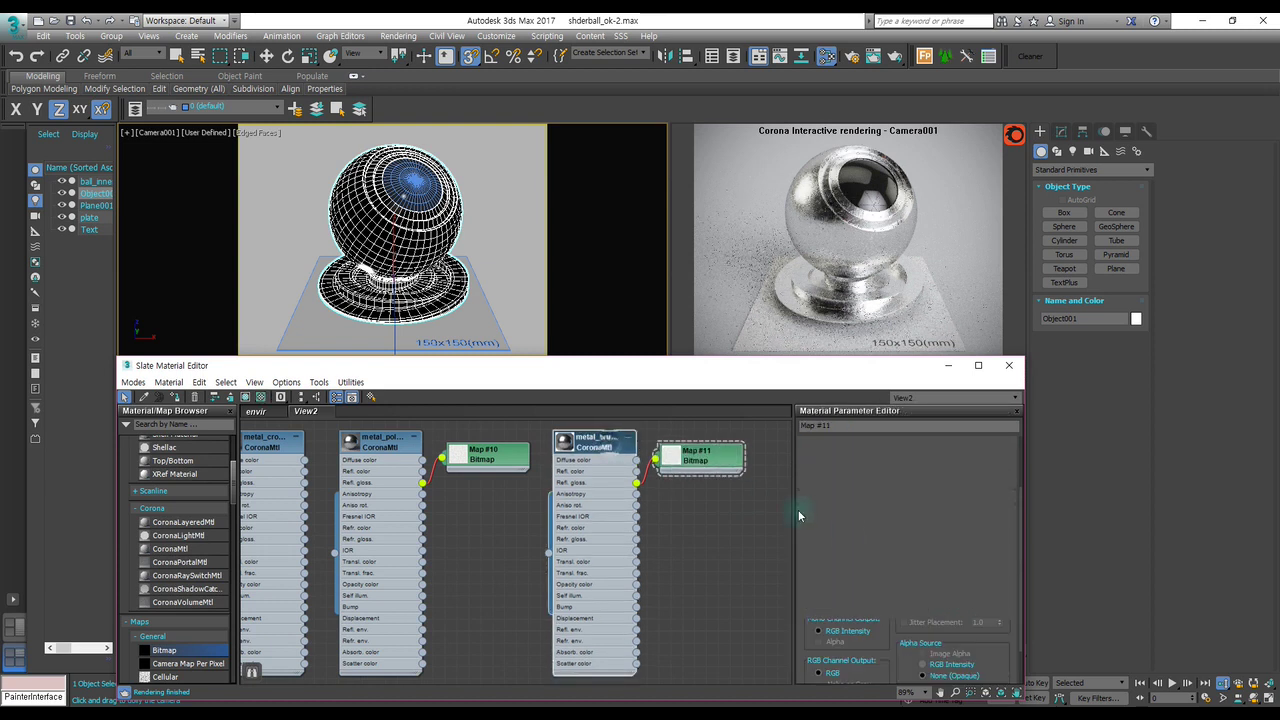
left_click_drag(816, 536, 814, 439)
scroll(814, 439, "down", 2)
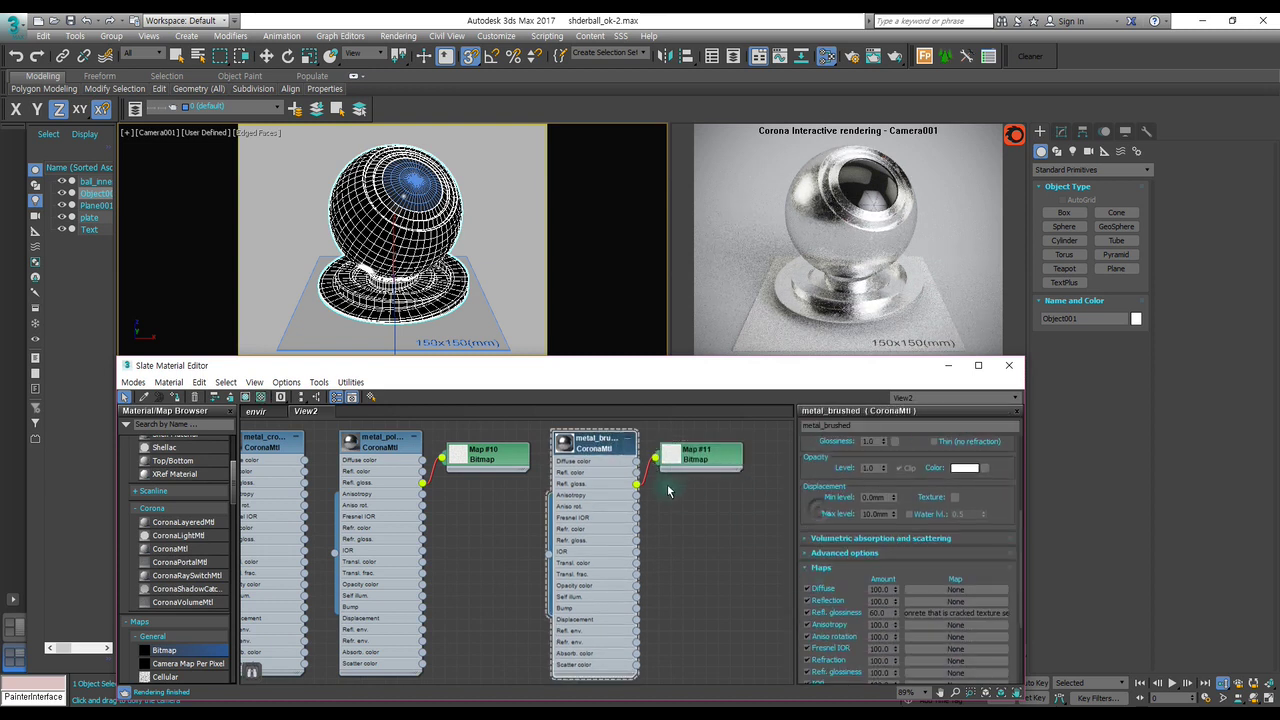
left_click(727, 461)
double_click(727, 461)
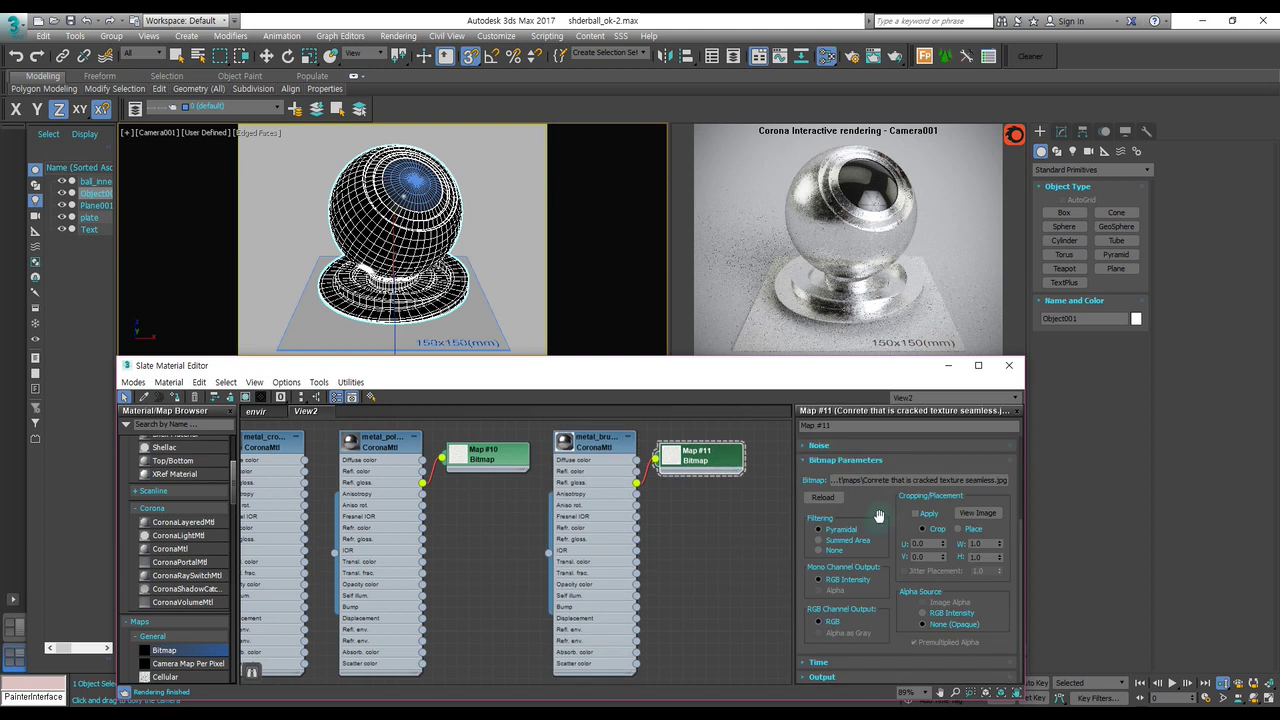
double_click(888, 509)
type("20")
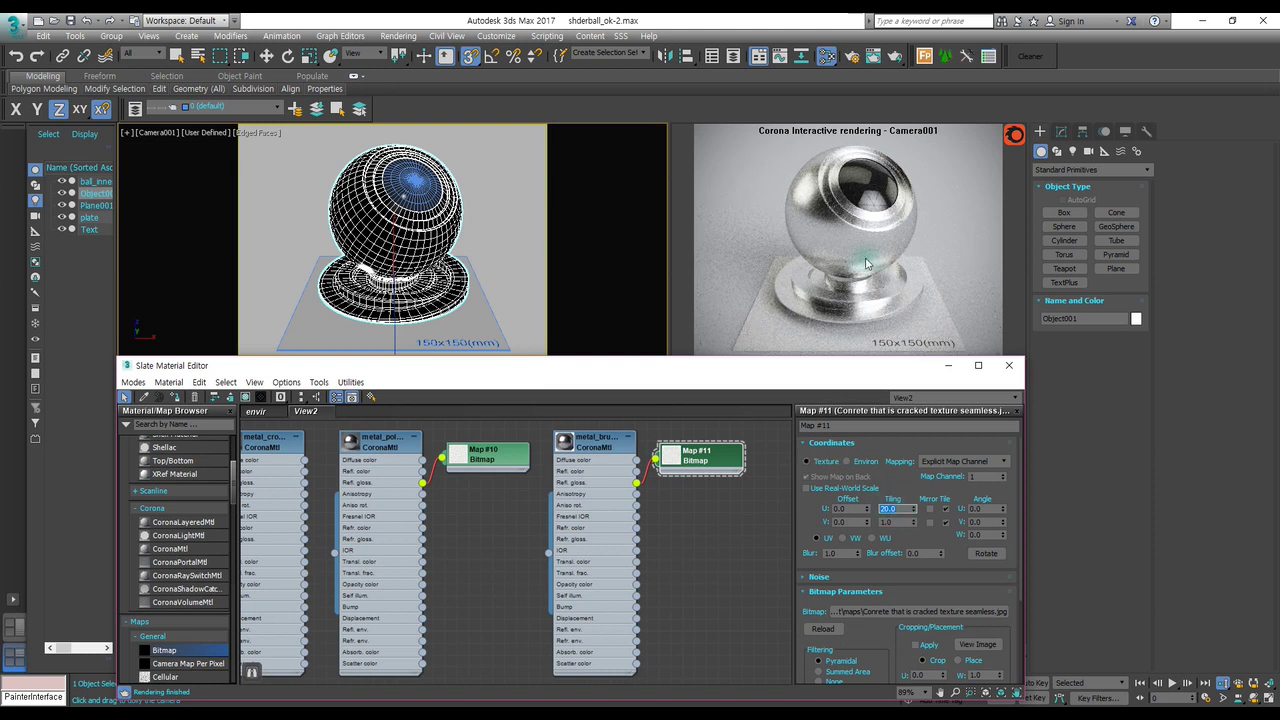
left_click(949, 370)
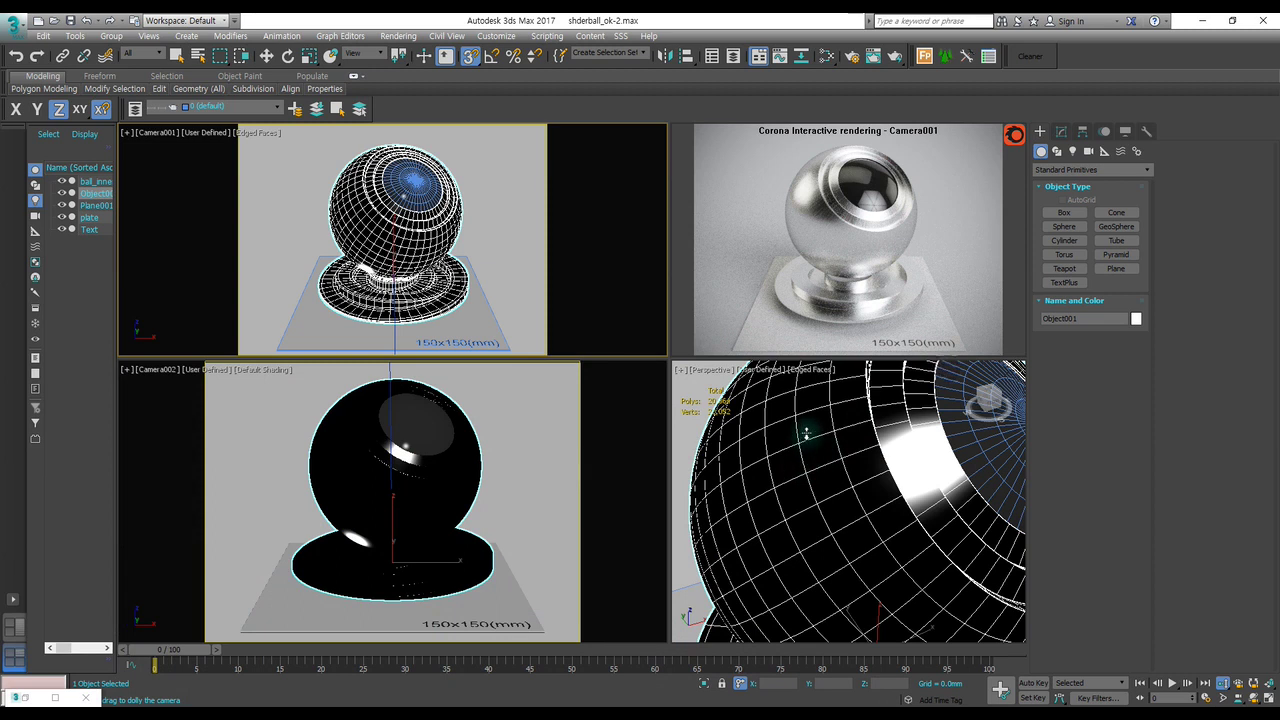
Activate the perspective viewport and reopen the Slate editor on metal_brushed's parameters.
middle_click(806, 432)
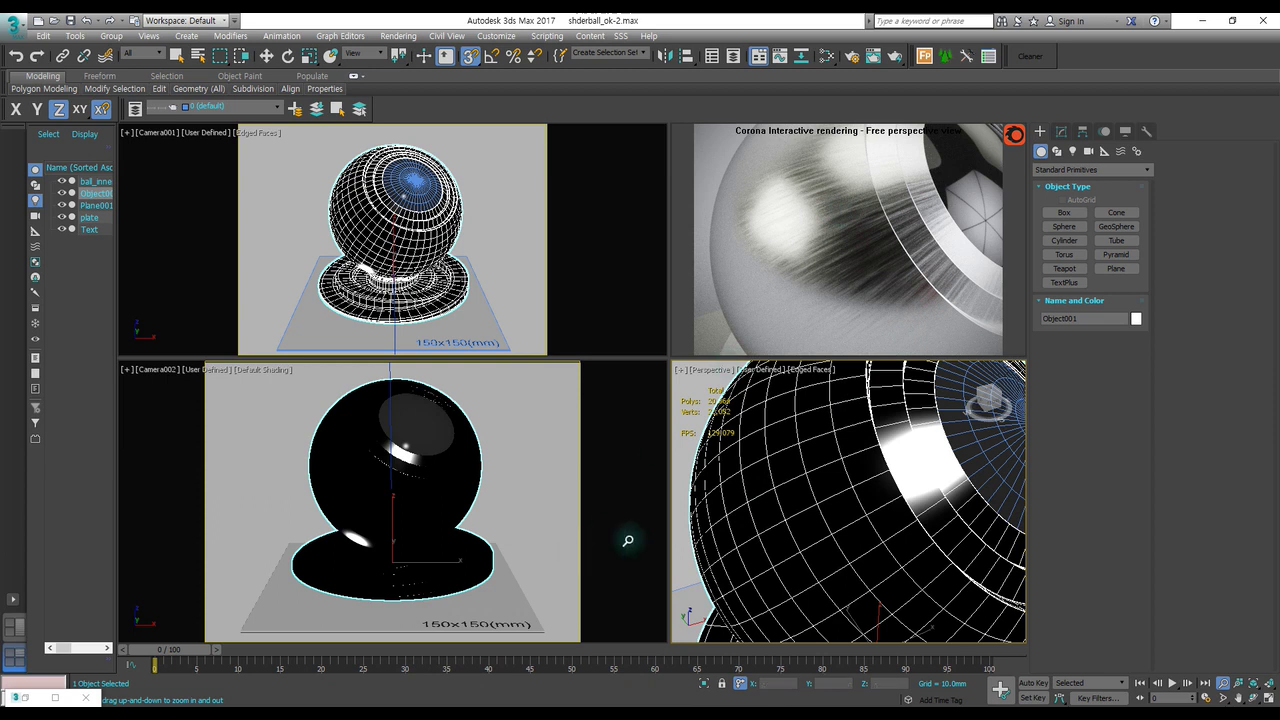
key("m")
double_click(585, 539)
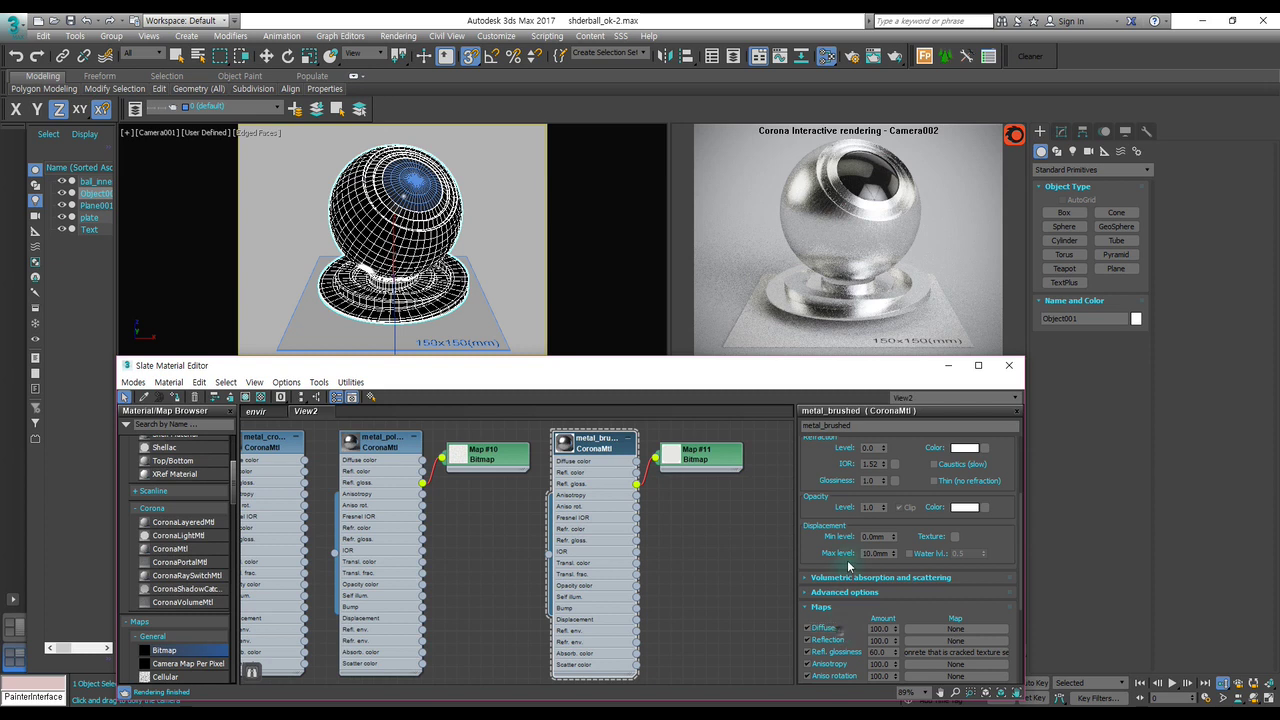
Set metal_brushed's glossiness map amount to 100 and rotate Map #11 to 90 degrees around W.
double_click(882, 649)
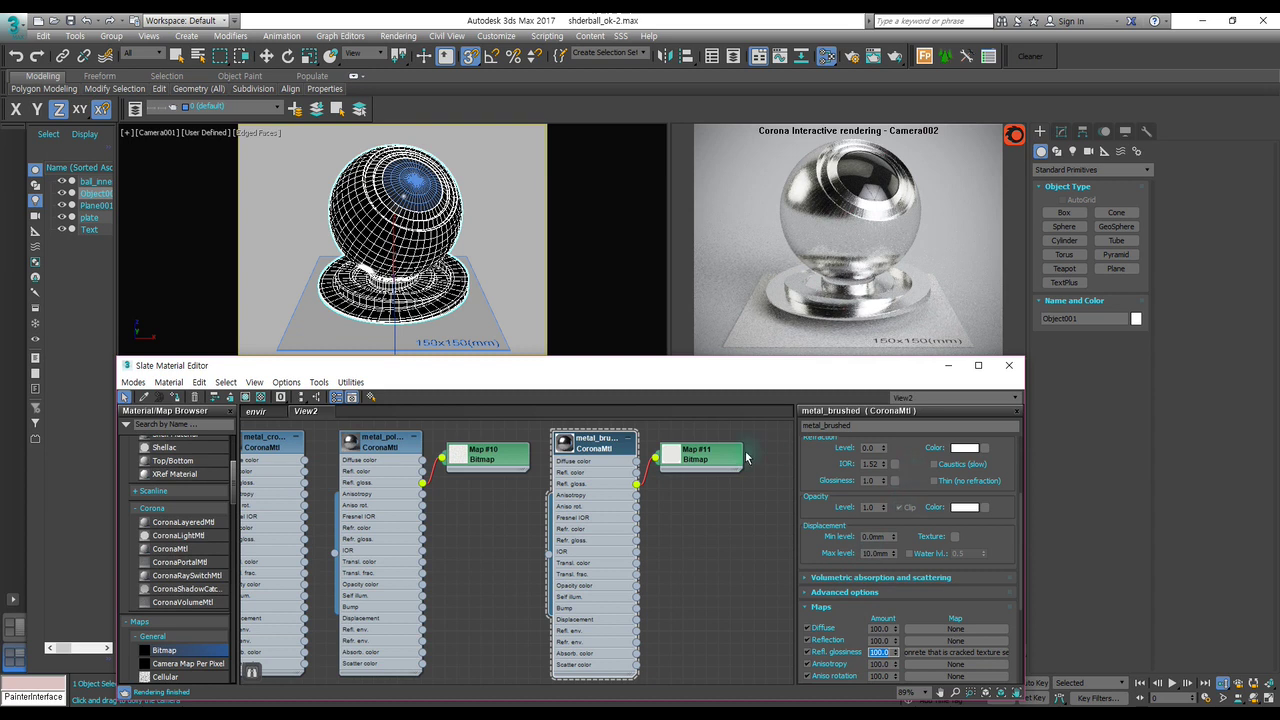
double_click(720, 460)
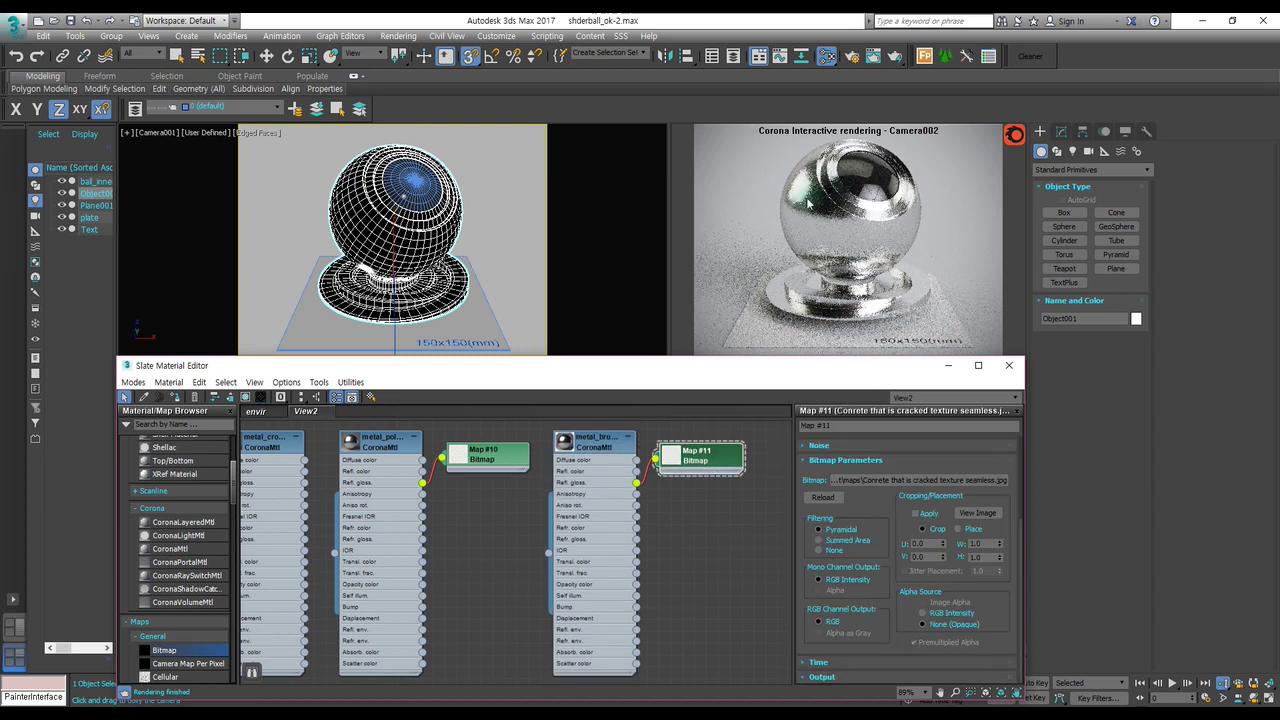
scroll(897, 529, "up", 2)
scroll(900, 525, "up", 2)
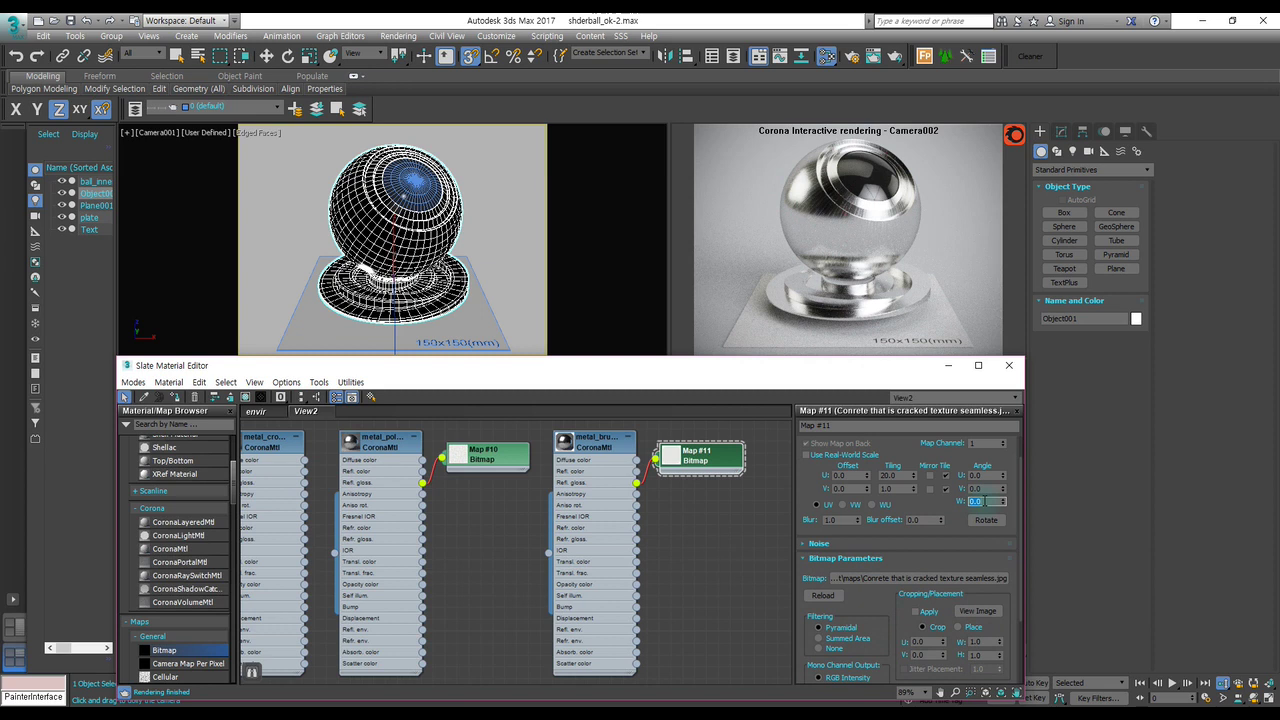
type("90")
key("Return")
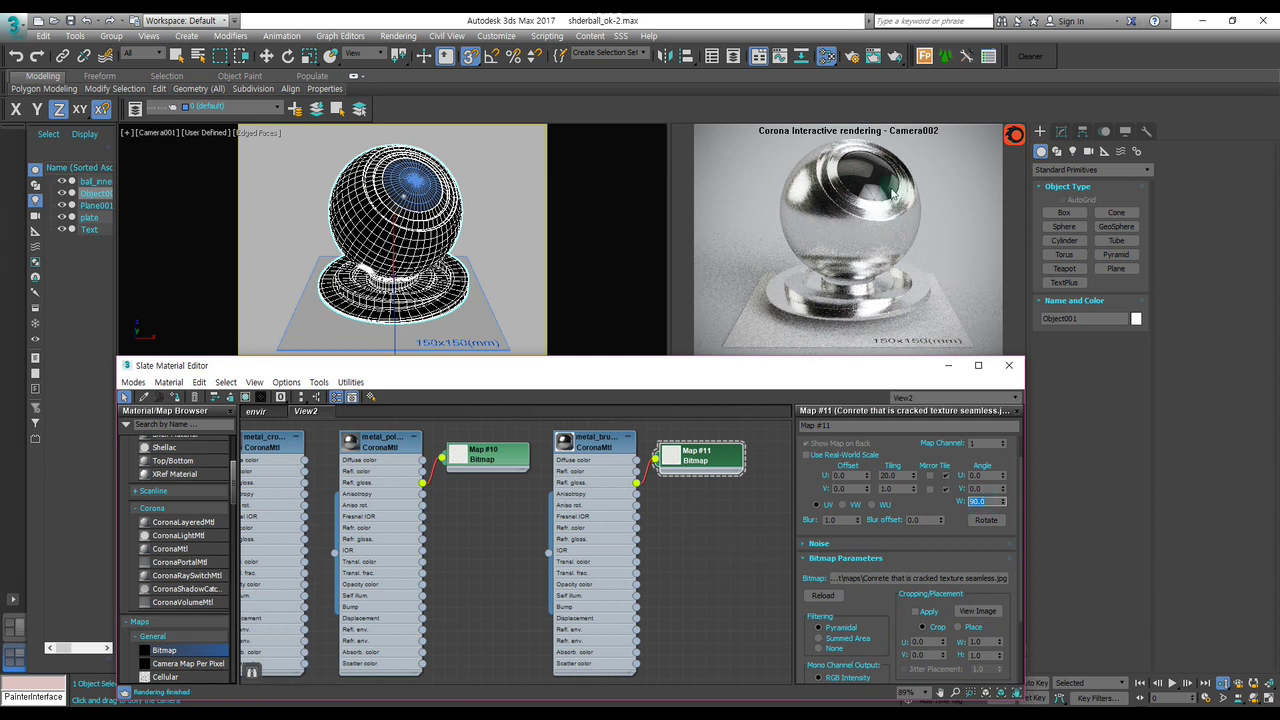
Hide the material editor and orbit the Perspective view onto the brushed shader ball.
left_click(950, 370)
middle_click_drag(838, 420, 838, 453, "ctrl+alt")
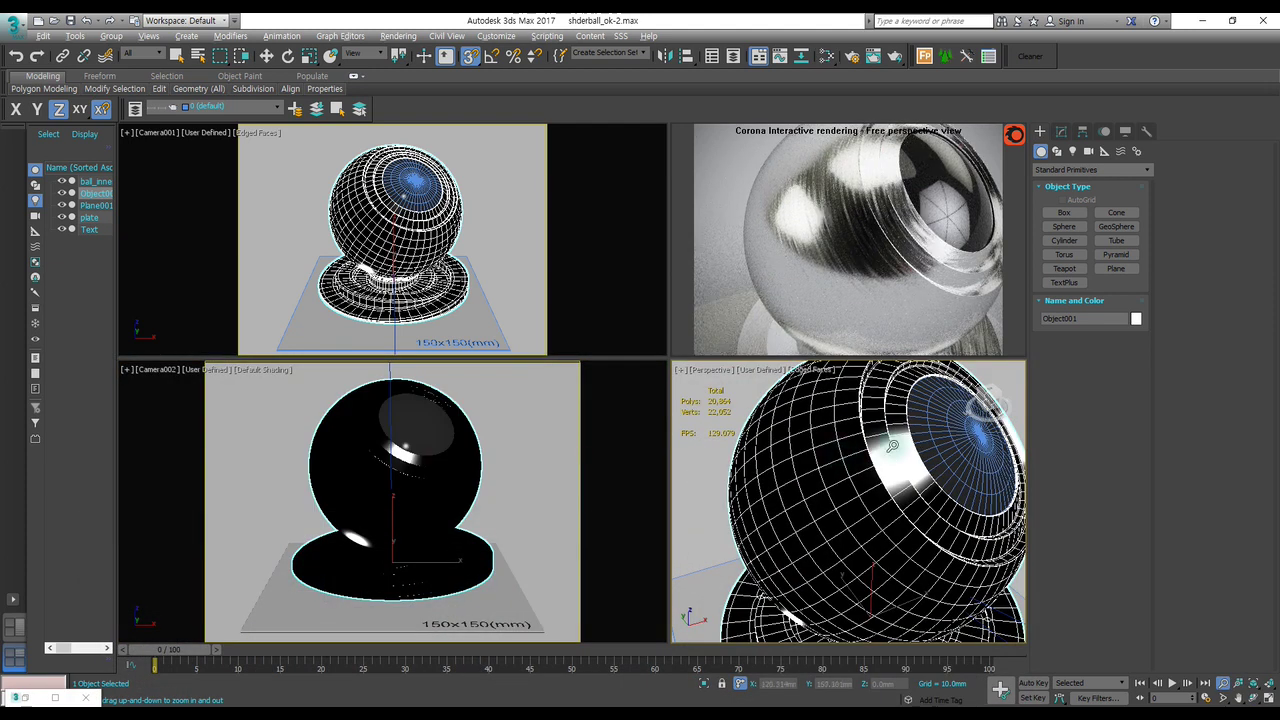
middle_click_drag(896, 446, 960, 455, "alt")
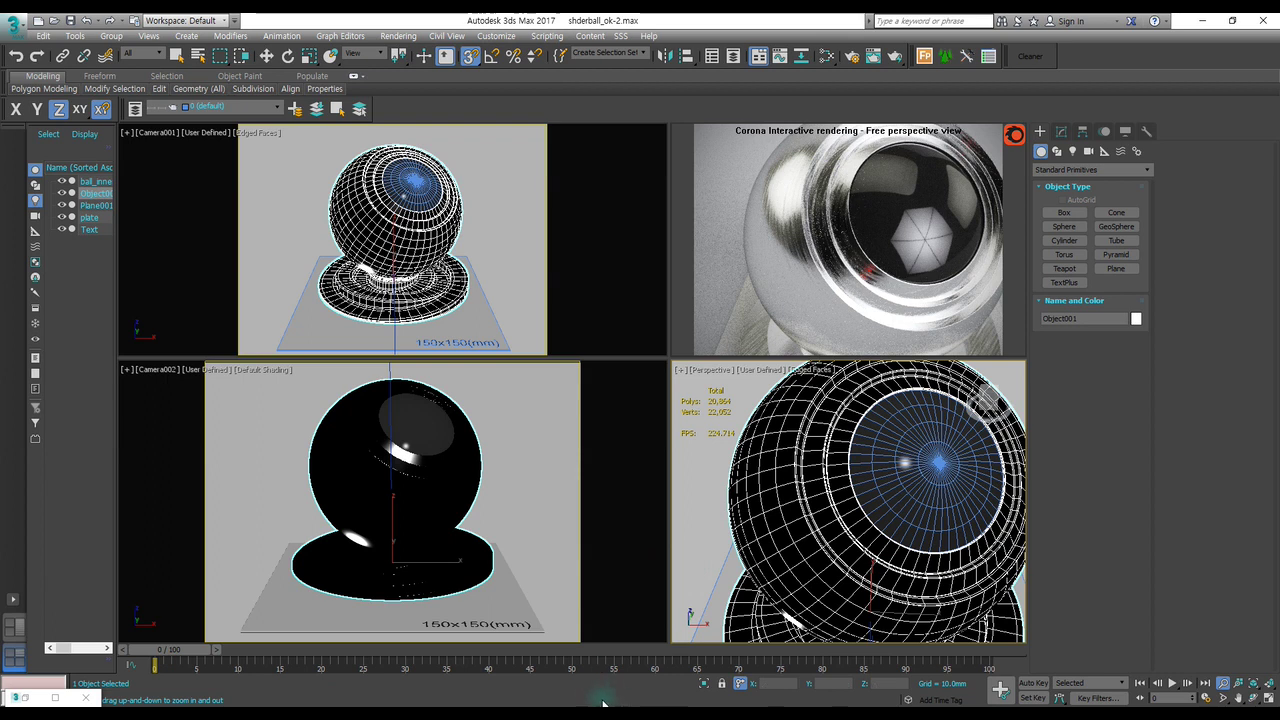
Wire Map #11 into metal_brushed's Anisotropy and Aniso rot. inputs, then minimize the editor.
key("m")
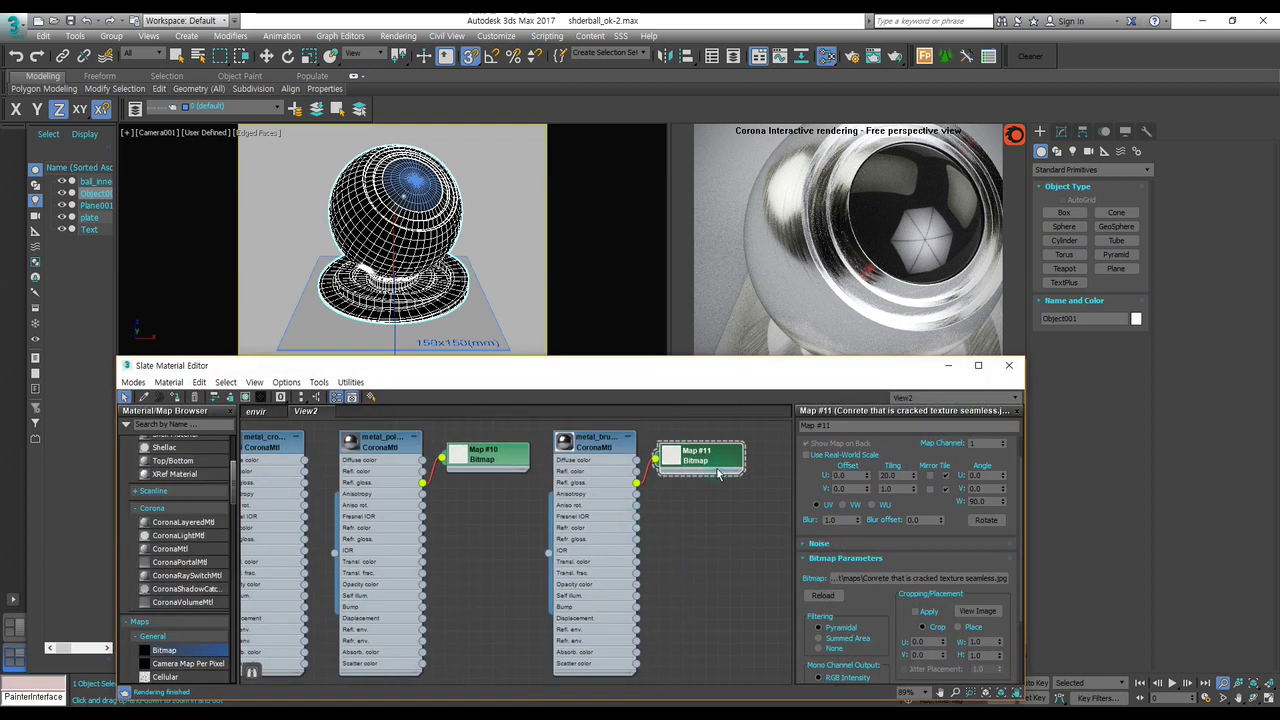
left_click_drag(738, 458, 760, 454)
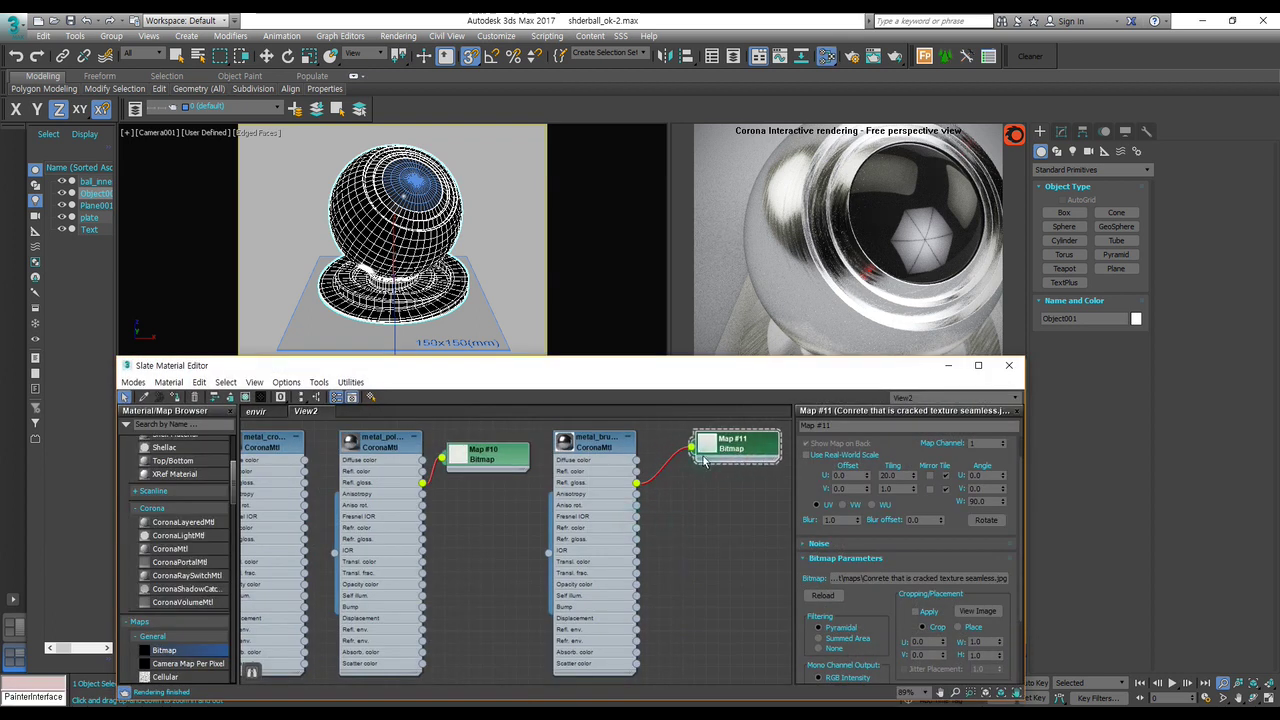
left_click_drag(691, 455, 636, 494)
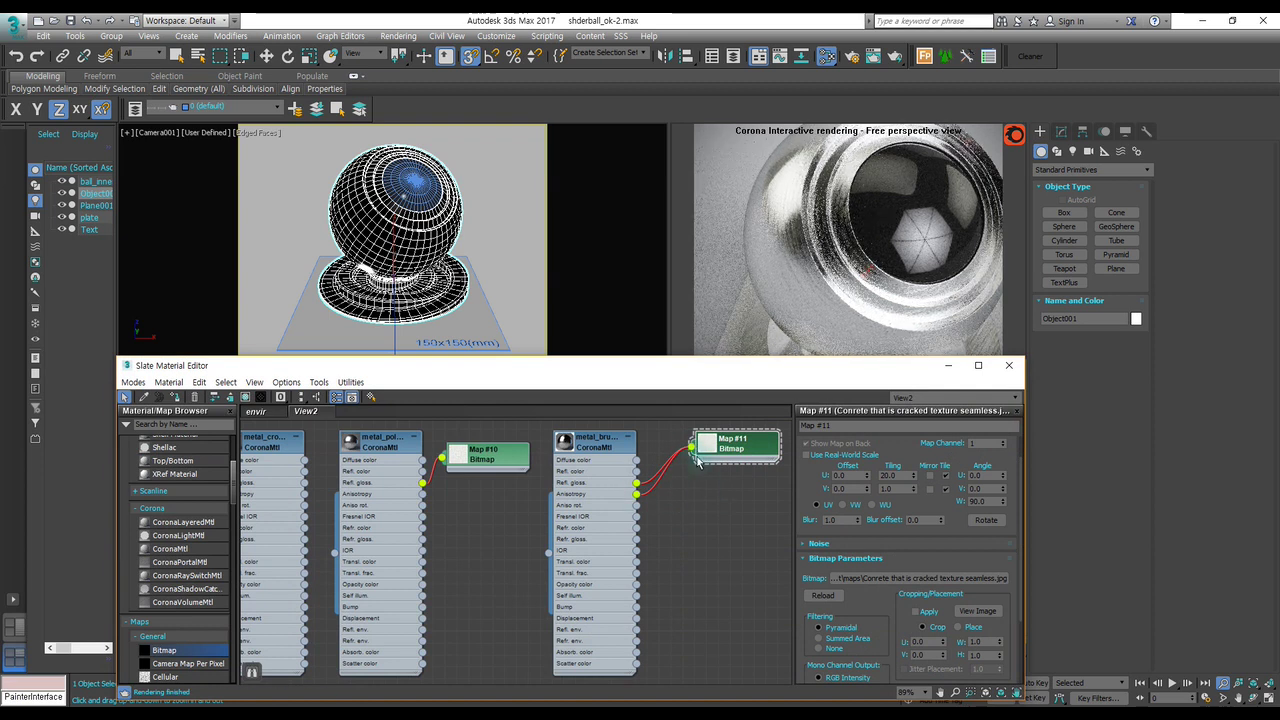
left_click_drag(692, 447, 638, 508)
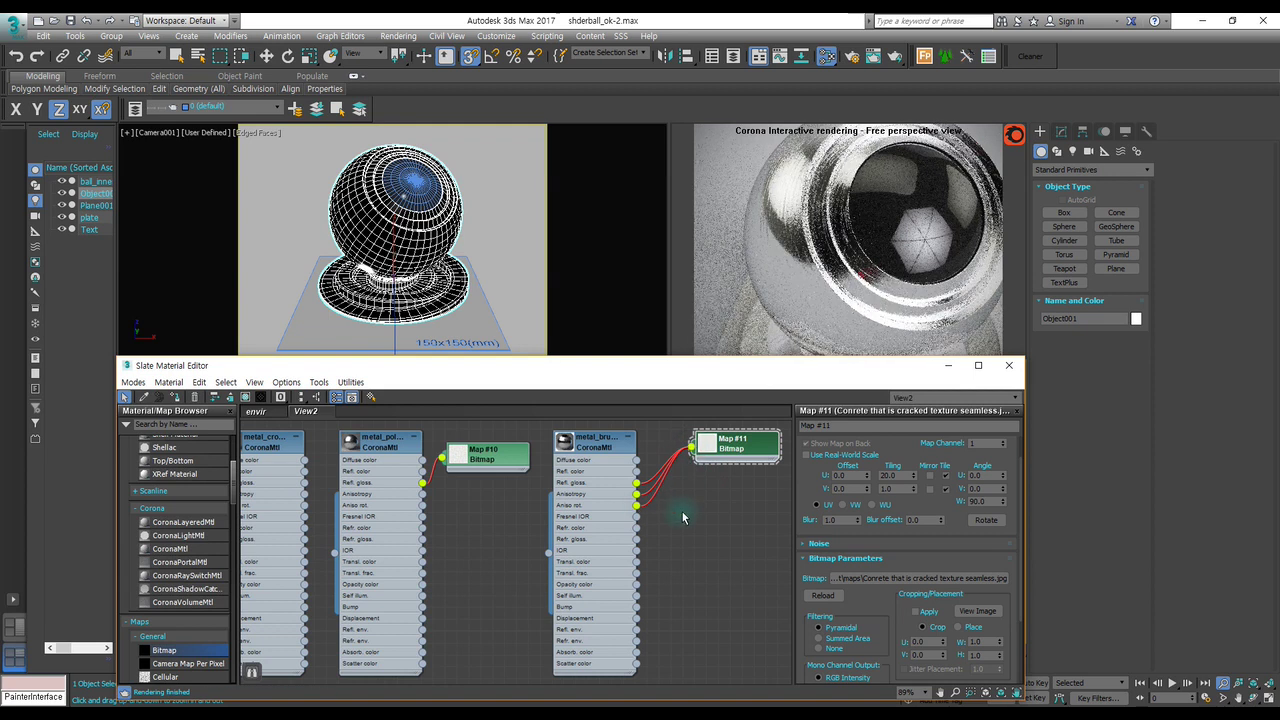
left_click(942, 365)
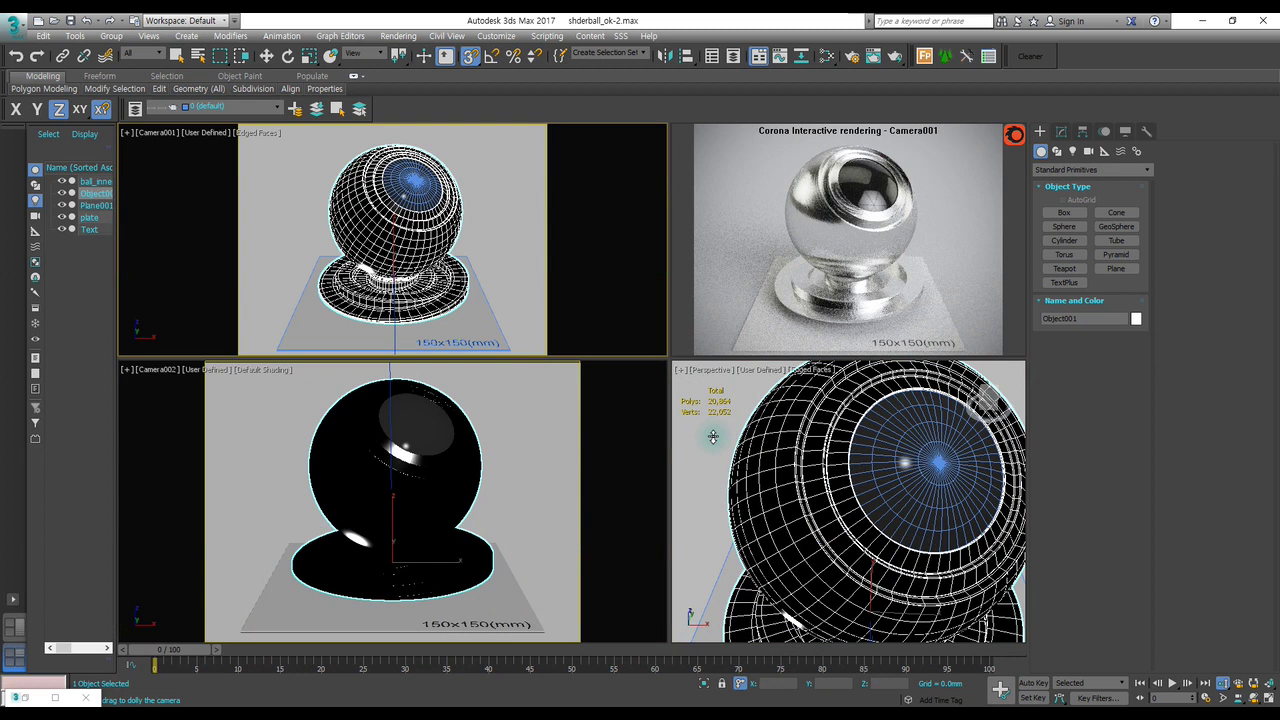
Render from Camera002 and Camera001, then frame the sphere close up in the Perspective view.
left_click(636, 452)
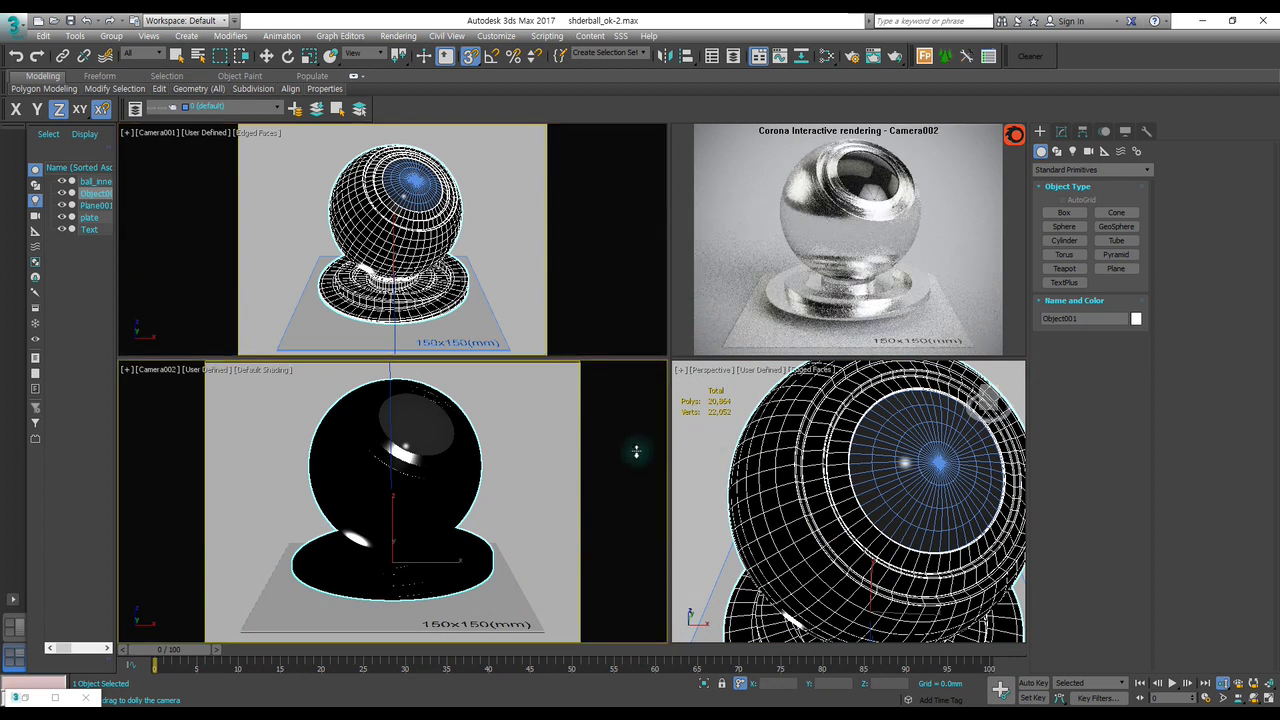
left_click(602, 316)
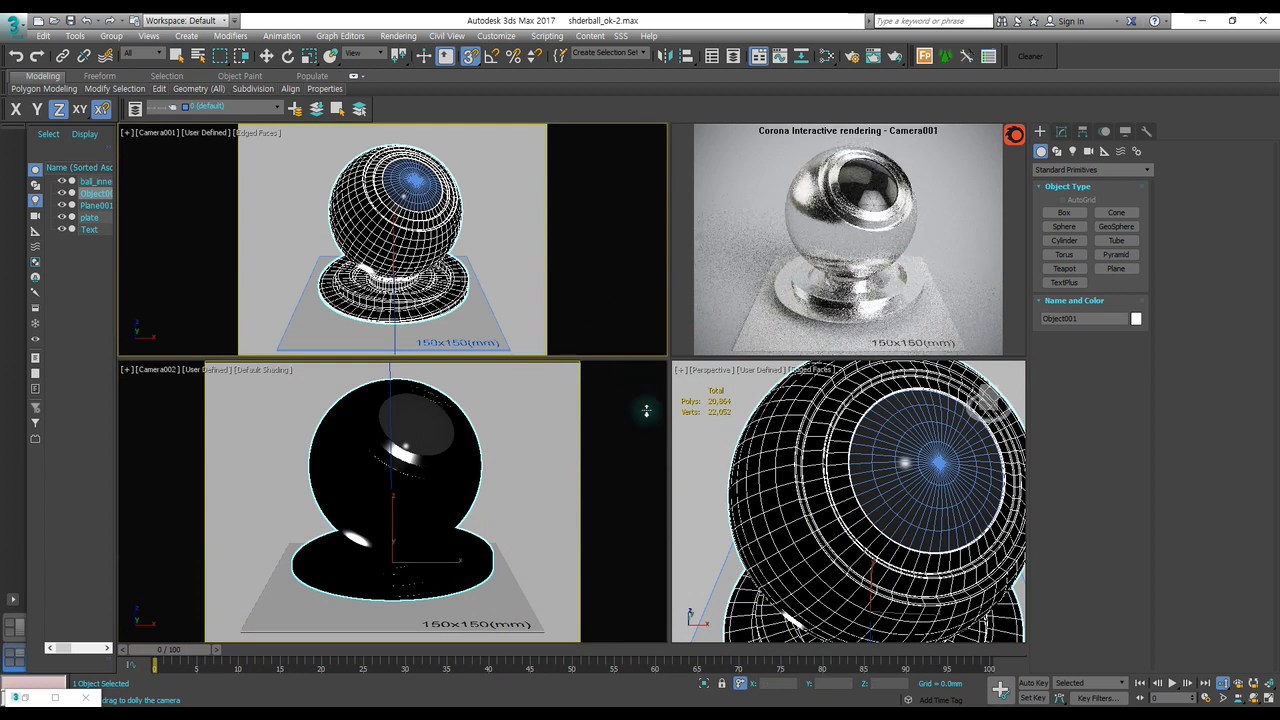
left_click(858, 494)
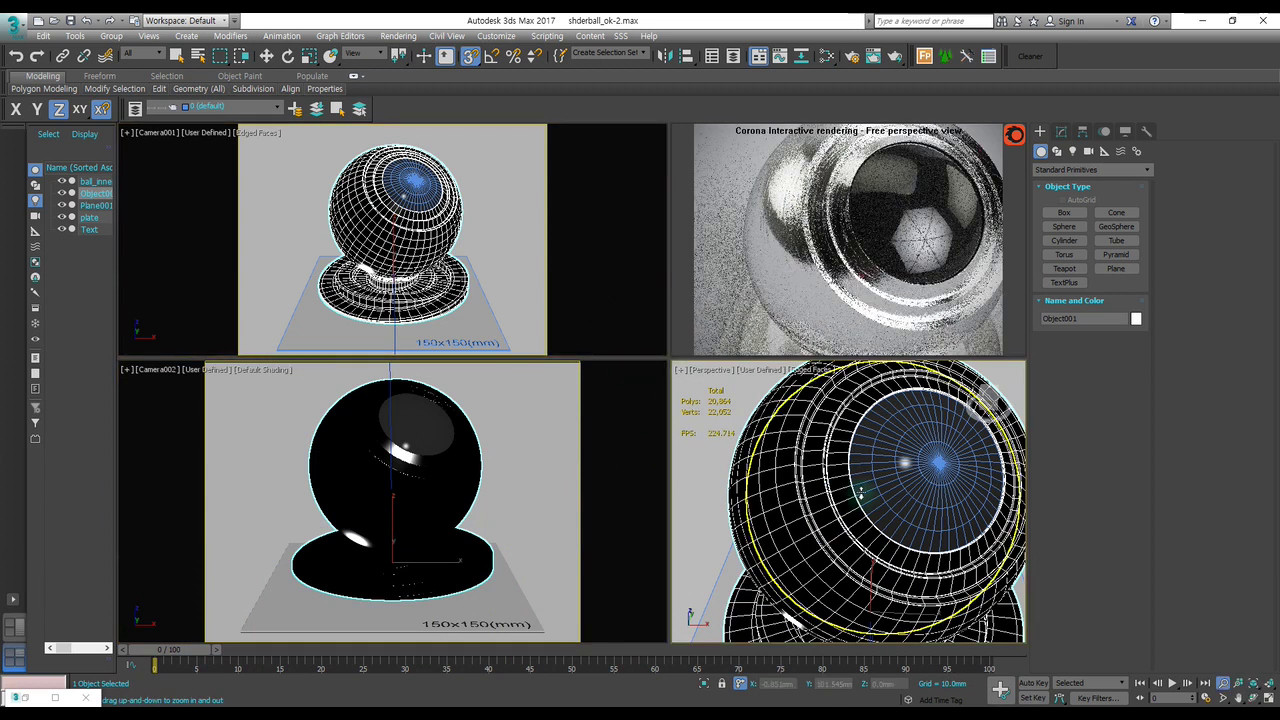
middle_click_drag(843, 507, 841, 444, "alt")
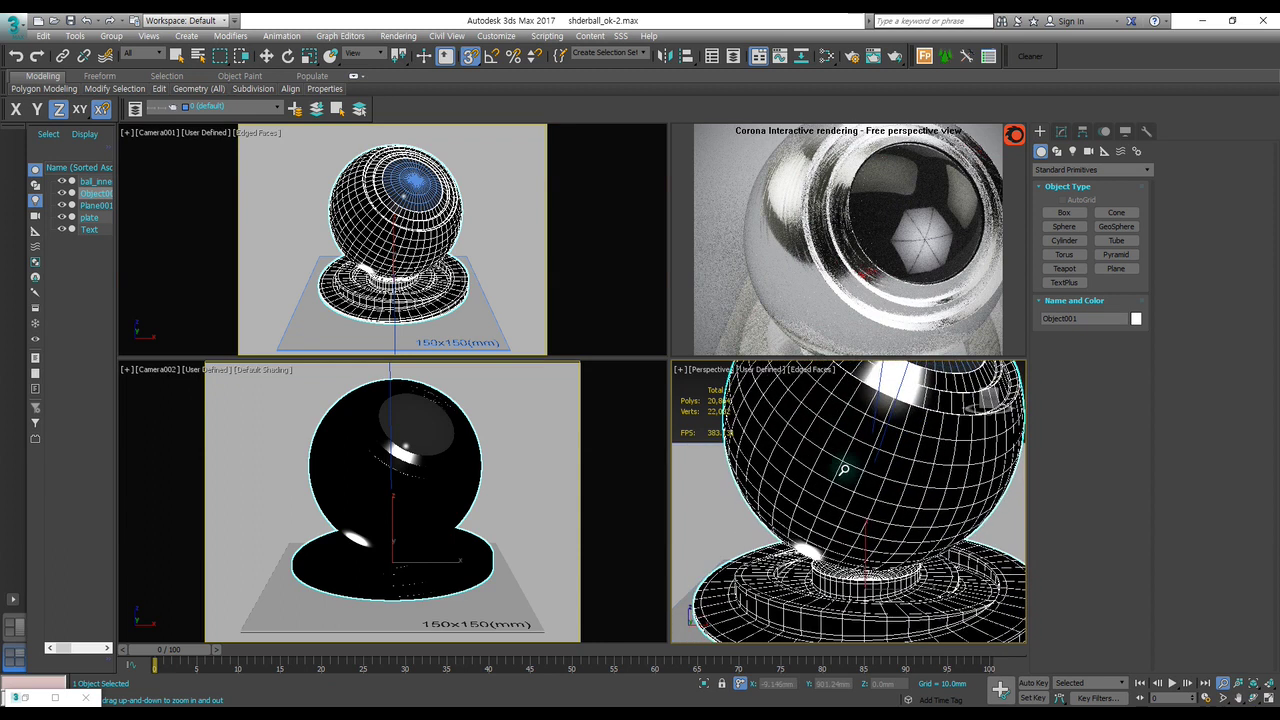
left_click_drag(841, 444, 843, 444)
middle_click_drag(843, 460, 842, 502)
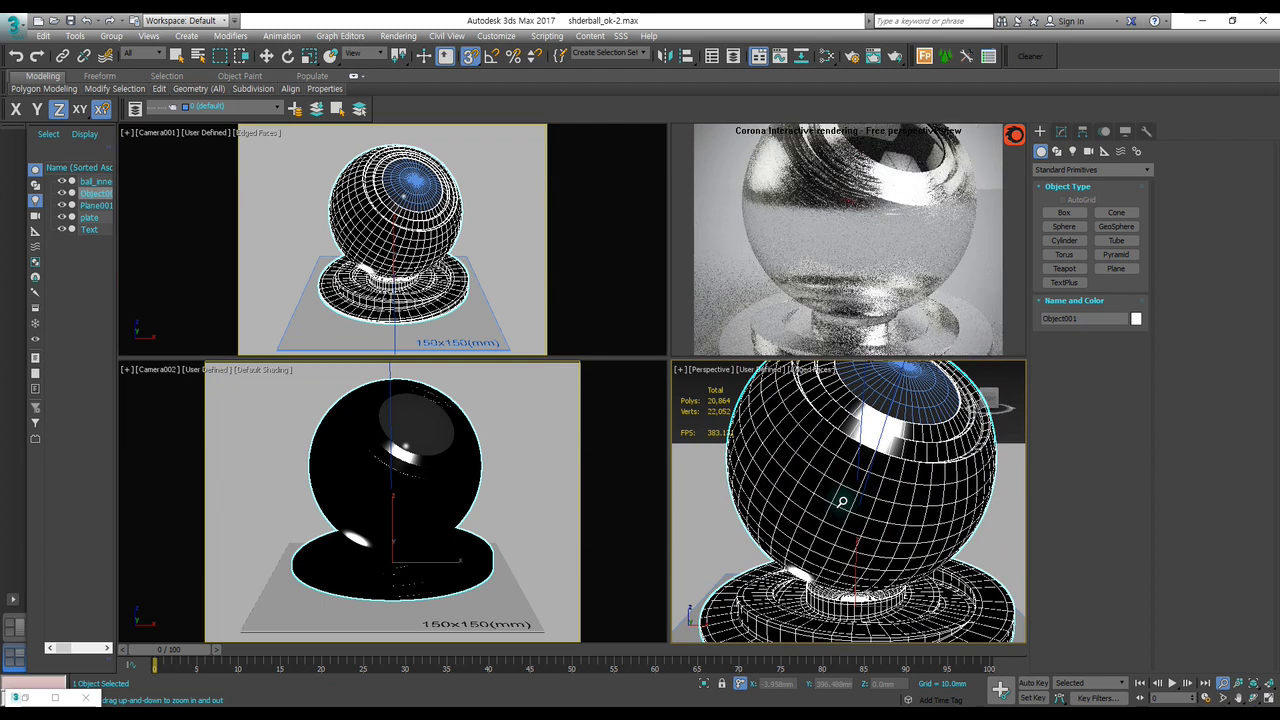
right_click(847, 498)
Give metal_brushed a reflection level of 0.5 and a Fresnel IOR of 15.
key("m")
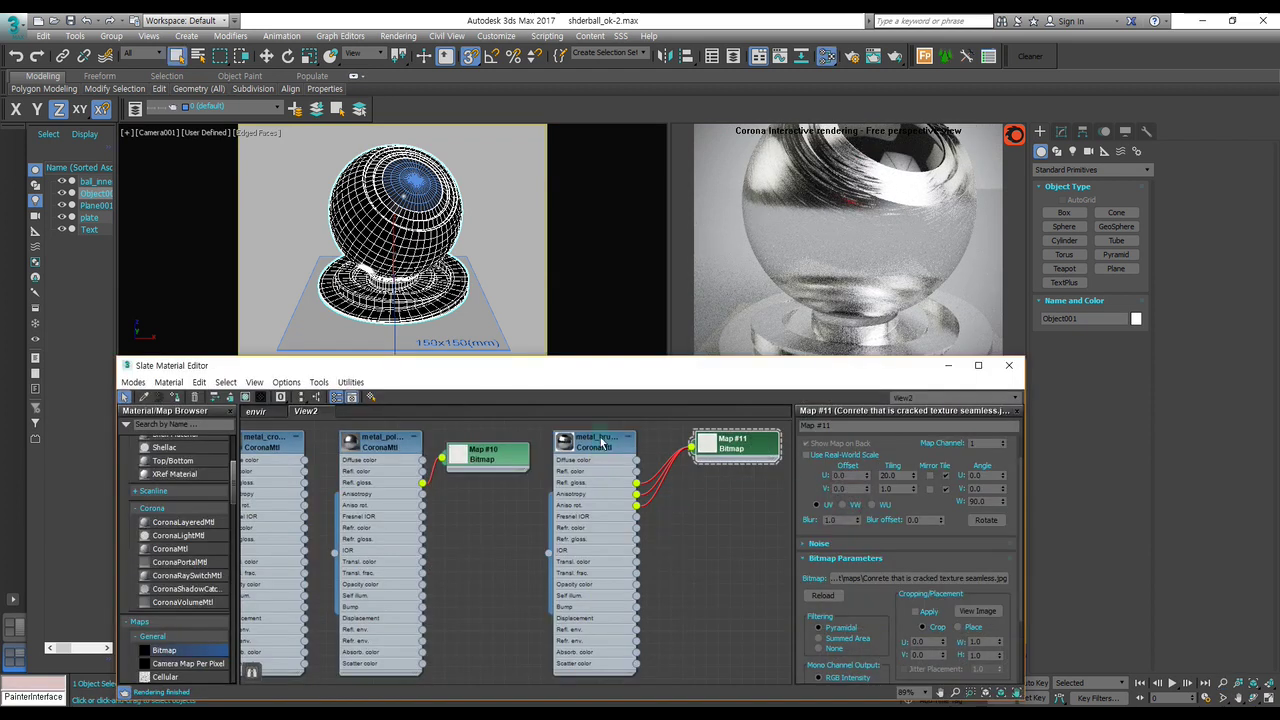
left_click(603, 445)
double_click(630, 478)
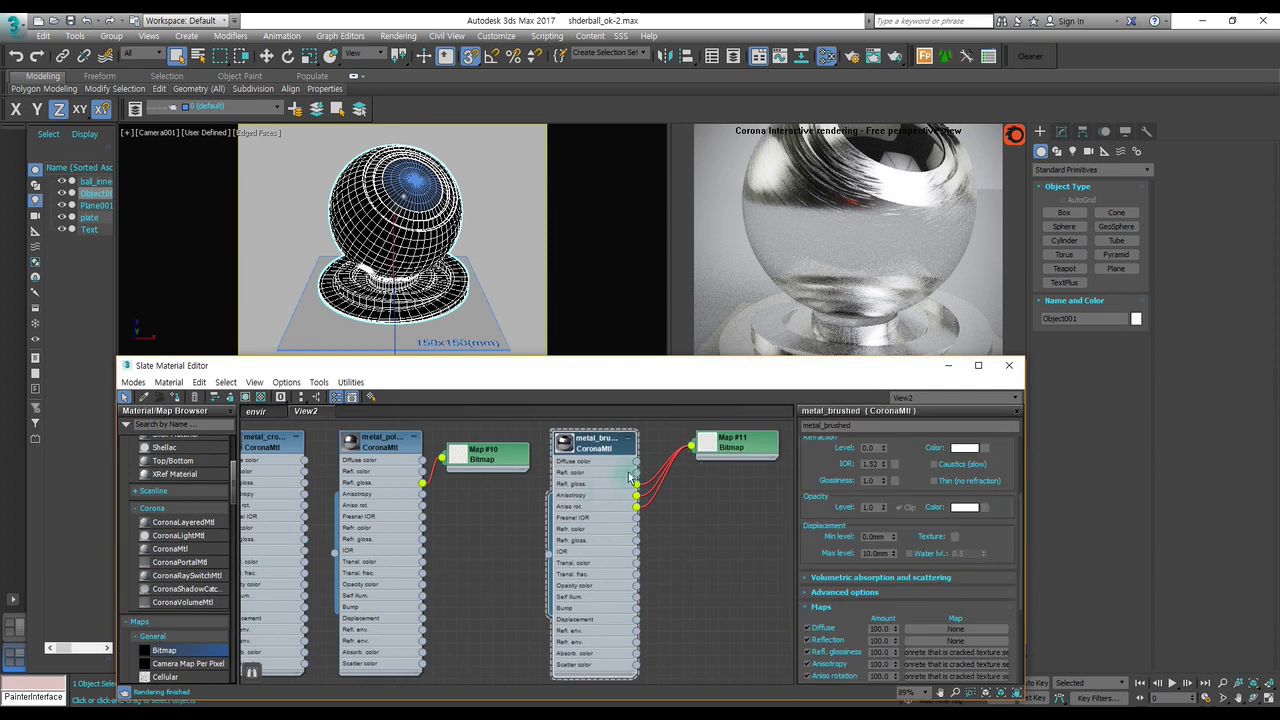
scroll(819, 470, "up", 5)
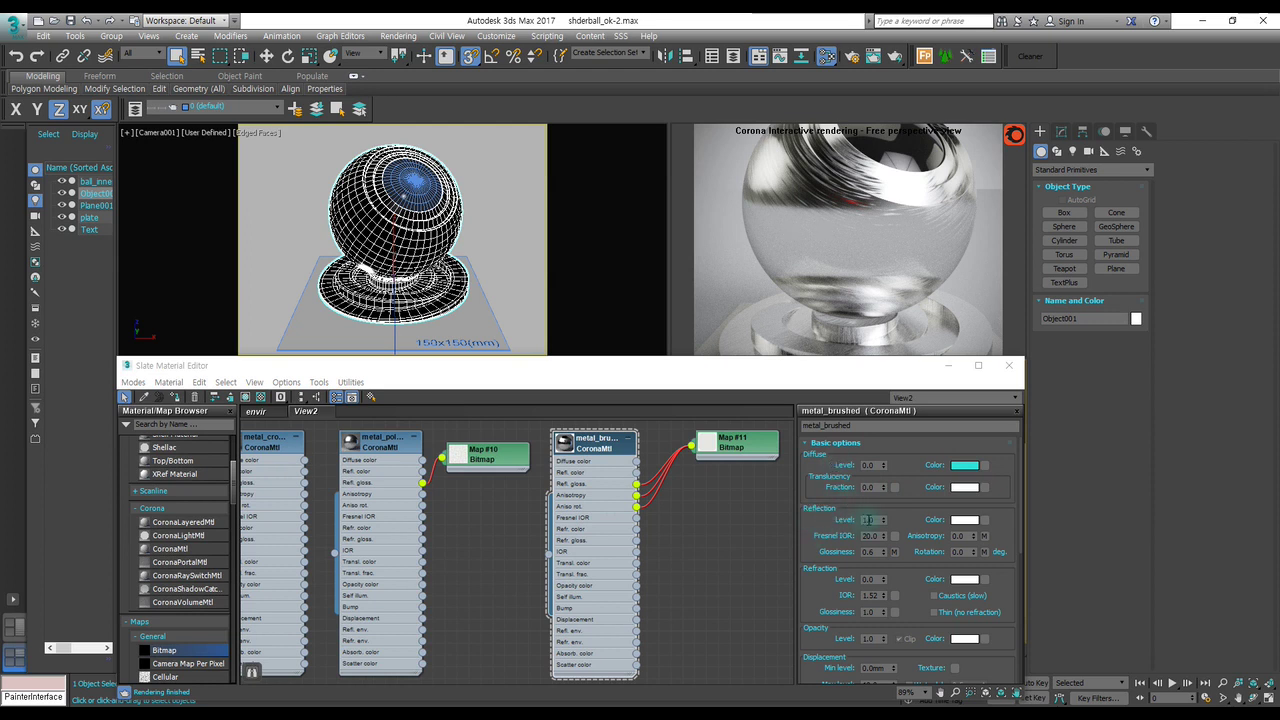
double_click(872, 520)
type("0.5")
key("Return")
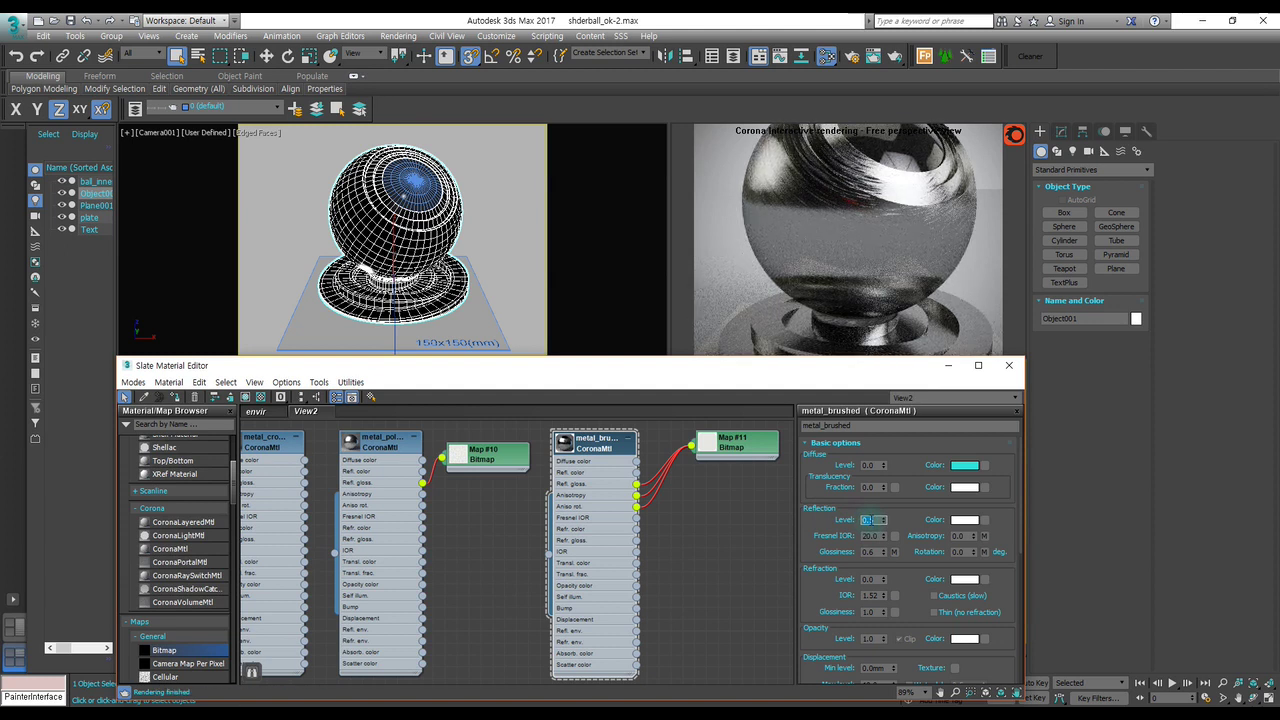
double_click(872, 536)
type("15")
key("Return")
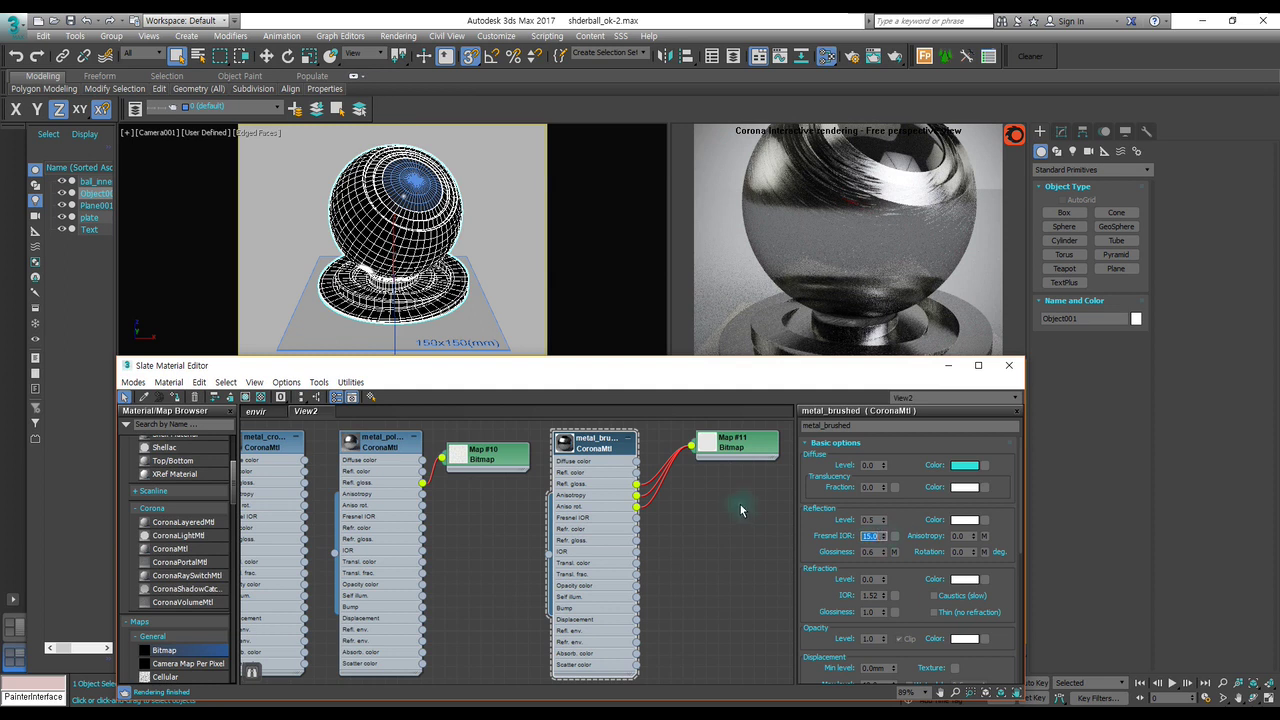
Set metal_polished's reflection level to 0.5 and Fresnel IOR to 15, then try 5.
double_click(388, 450)
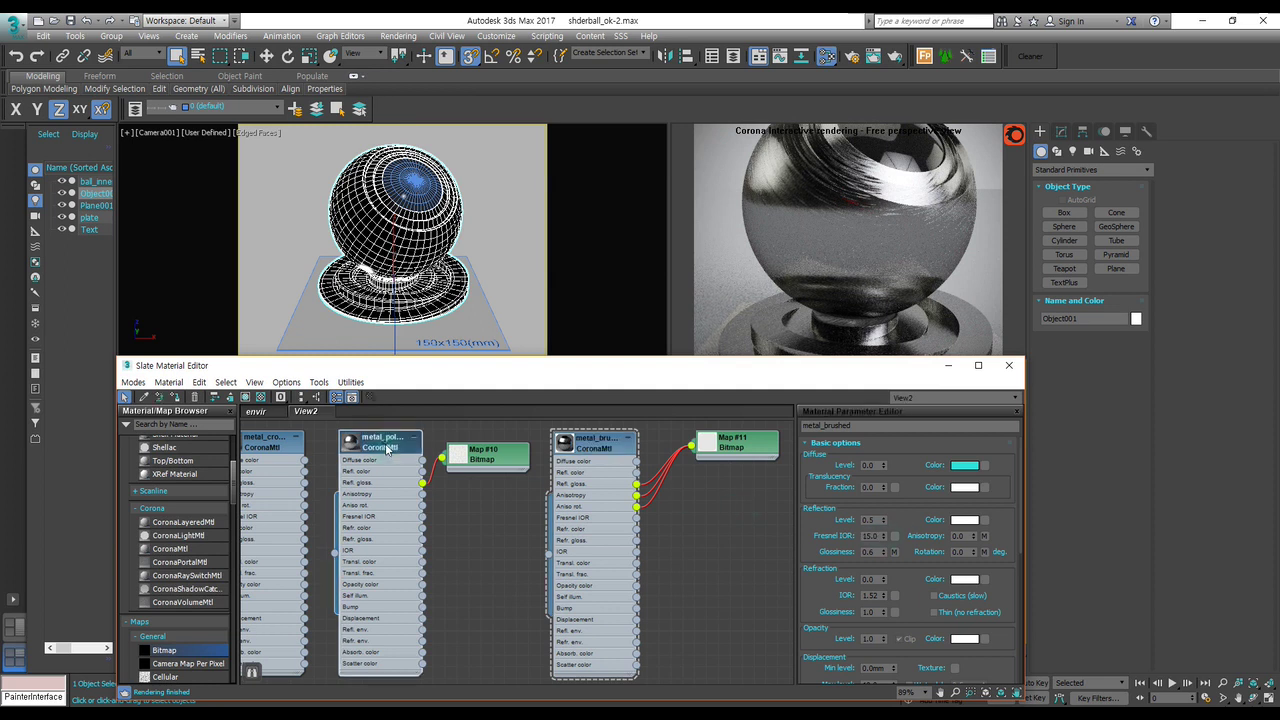
left_click(872, 520)
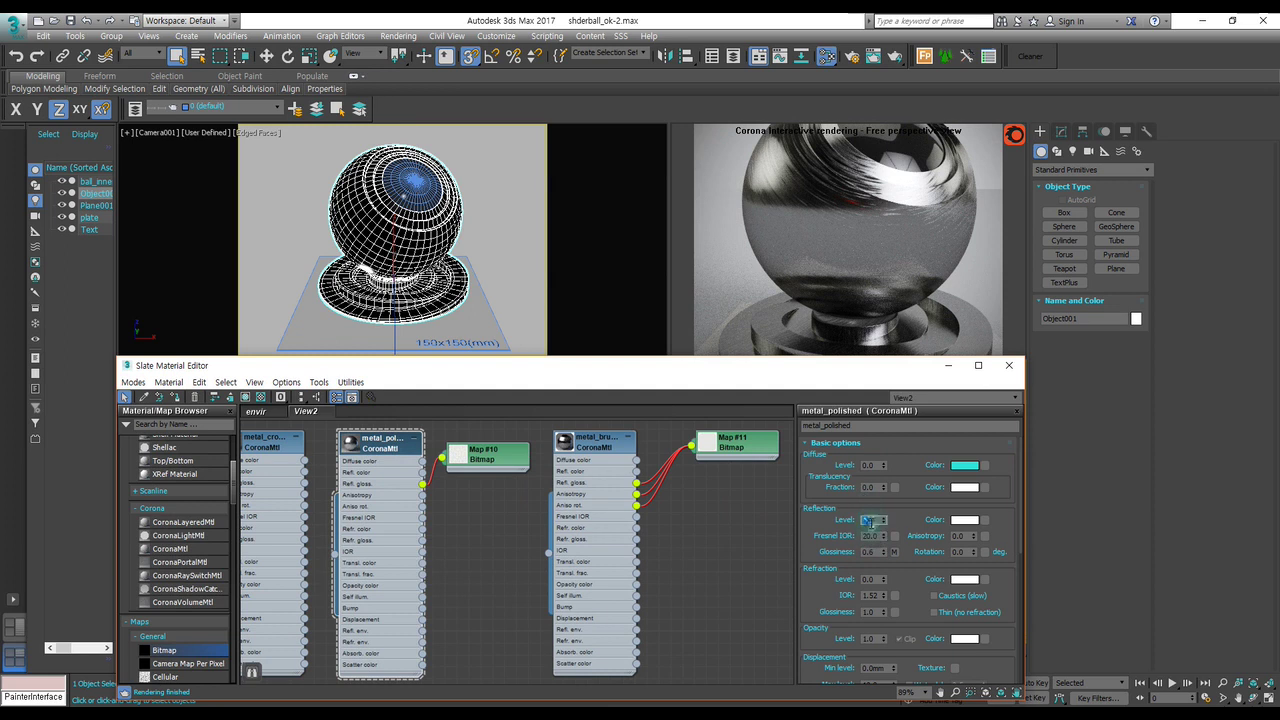
type("0.5")
key("Return")
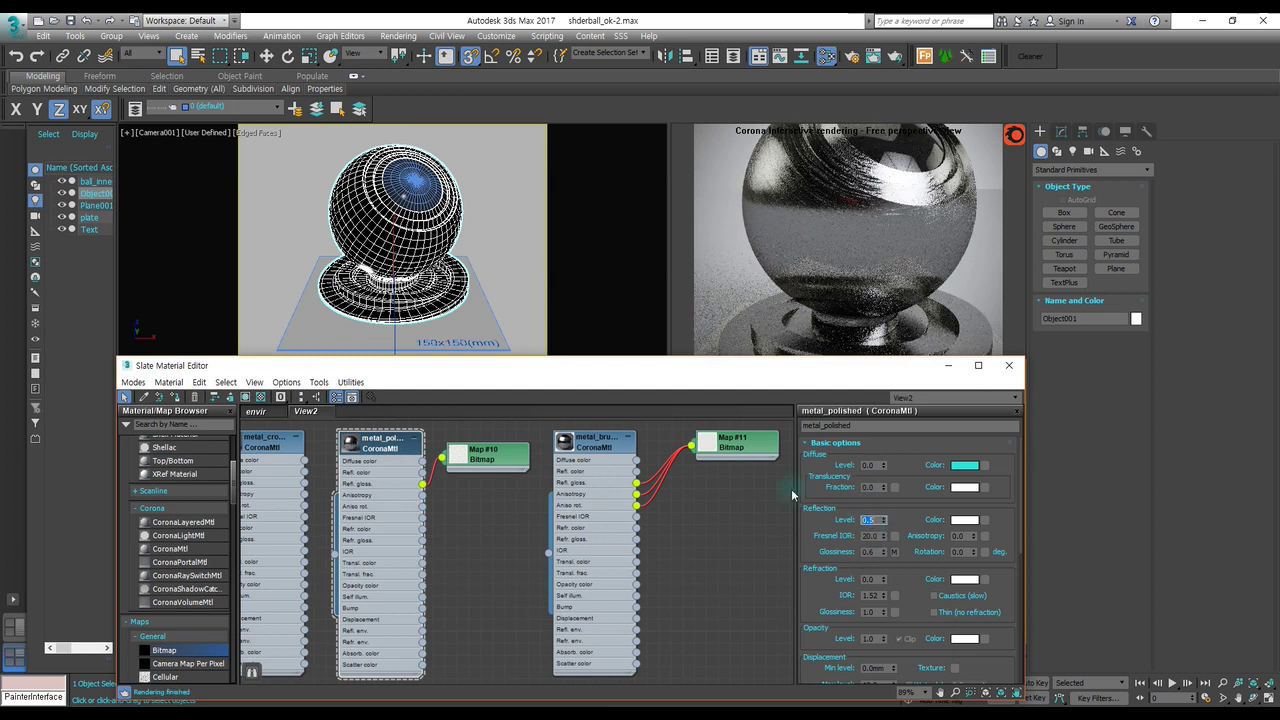
left_click(395, 451)
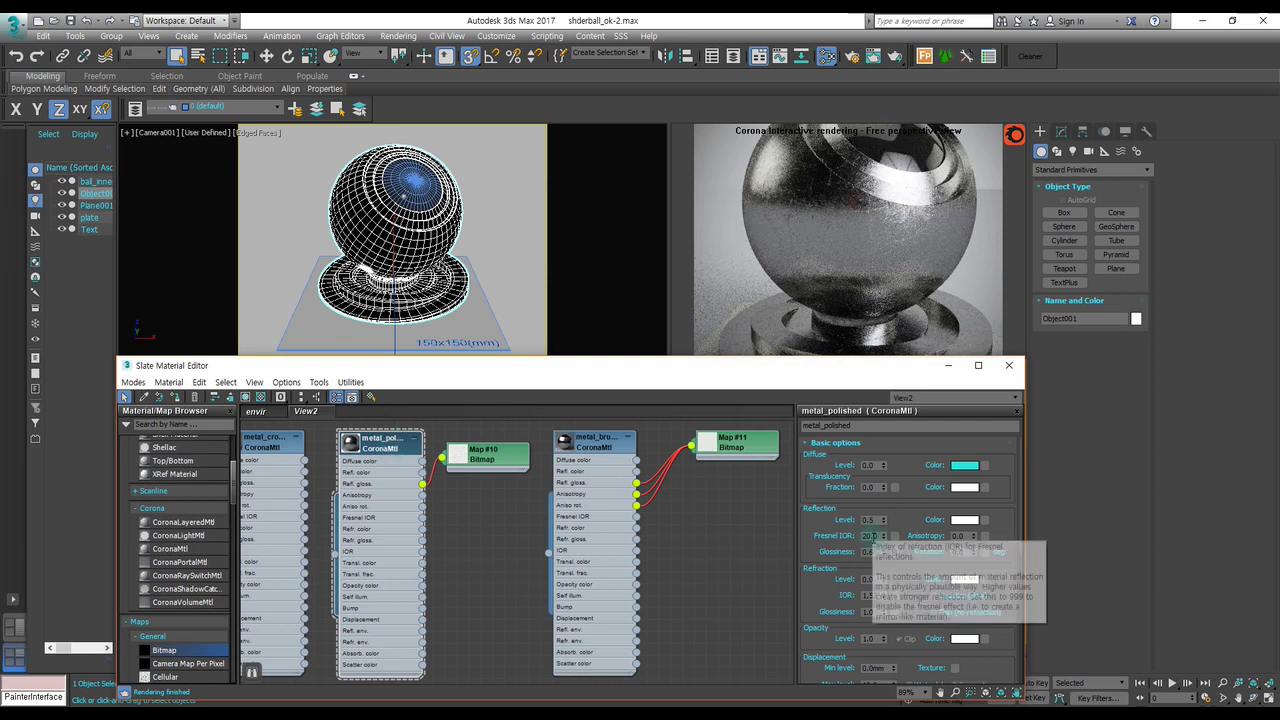
double_click(870, 536)
type("15")
key("Return")
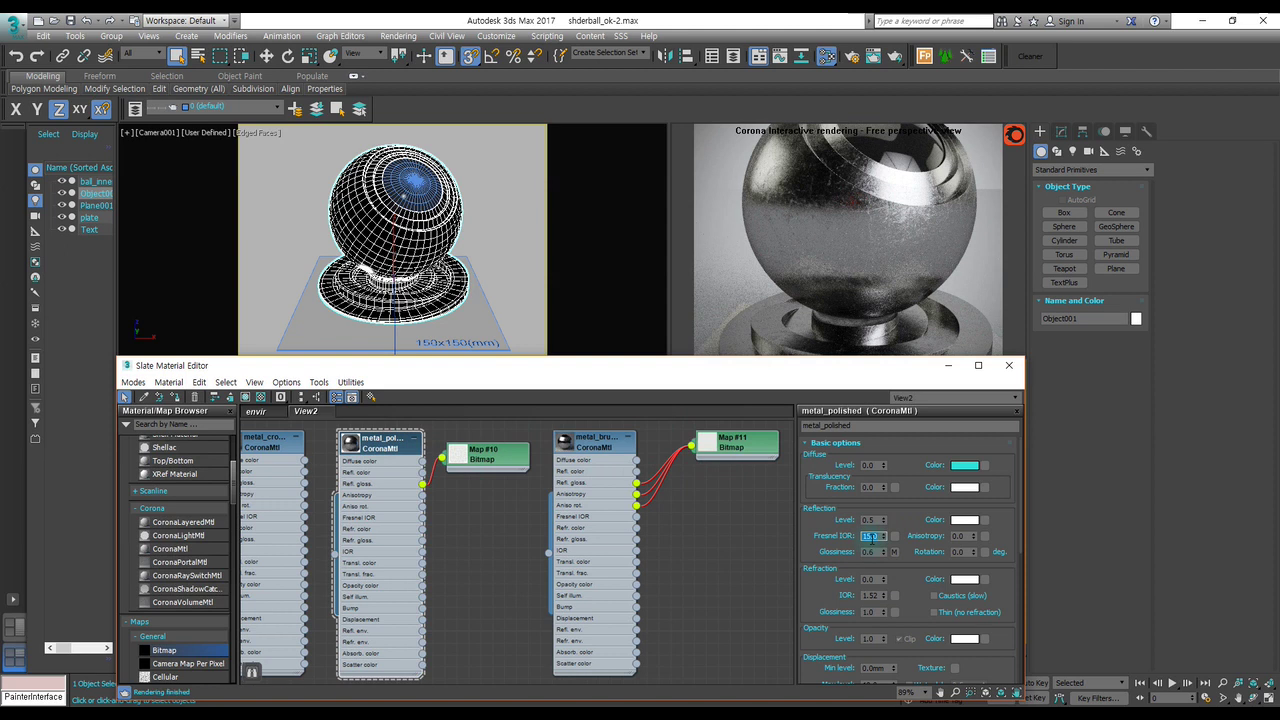
type("5")
key("Return")
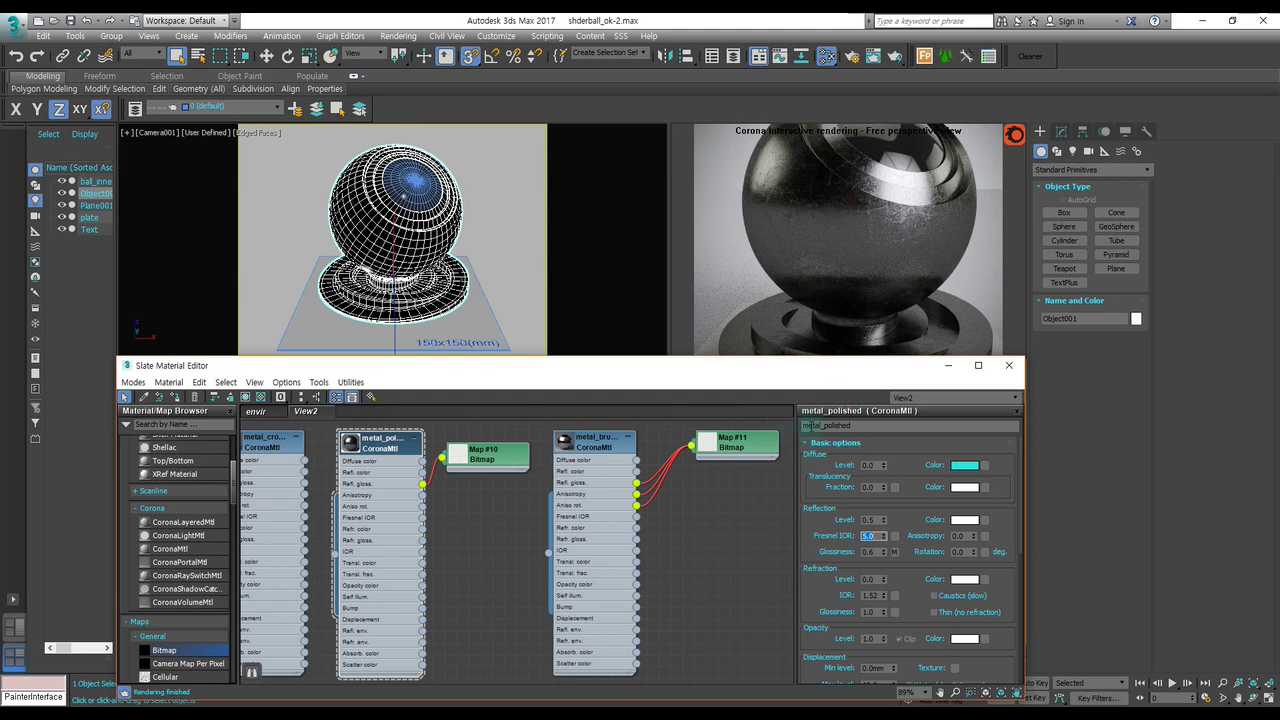
Show the Camera001 render and set metal_polished to reflection level 0.9 with Fresnel IOR 15.
left_click(604, 250)
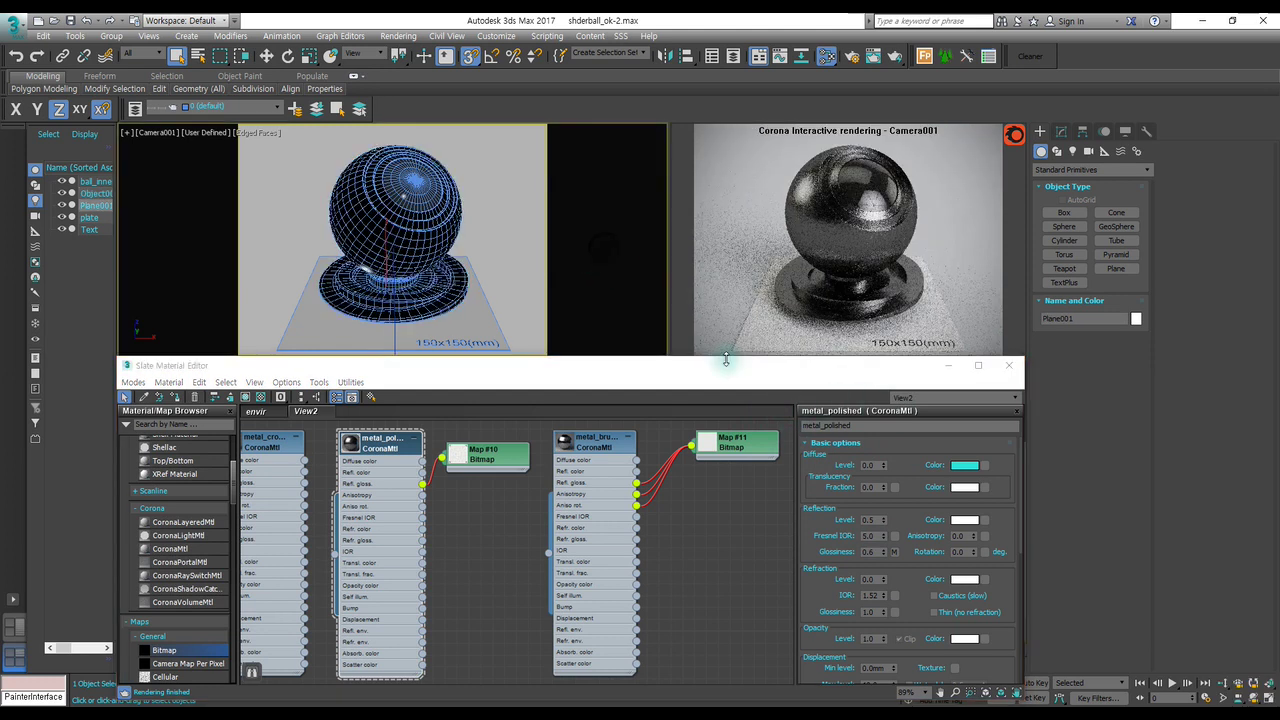
mouse_move(686, 368)
left_mouse_down()
mouse_move(672, 561)
mouse_move(662, 383)
left_mouse_up()
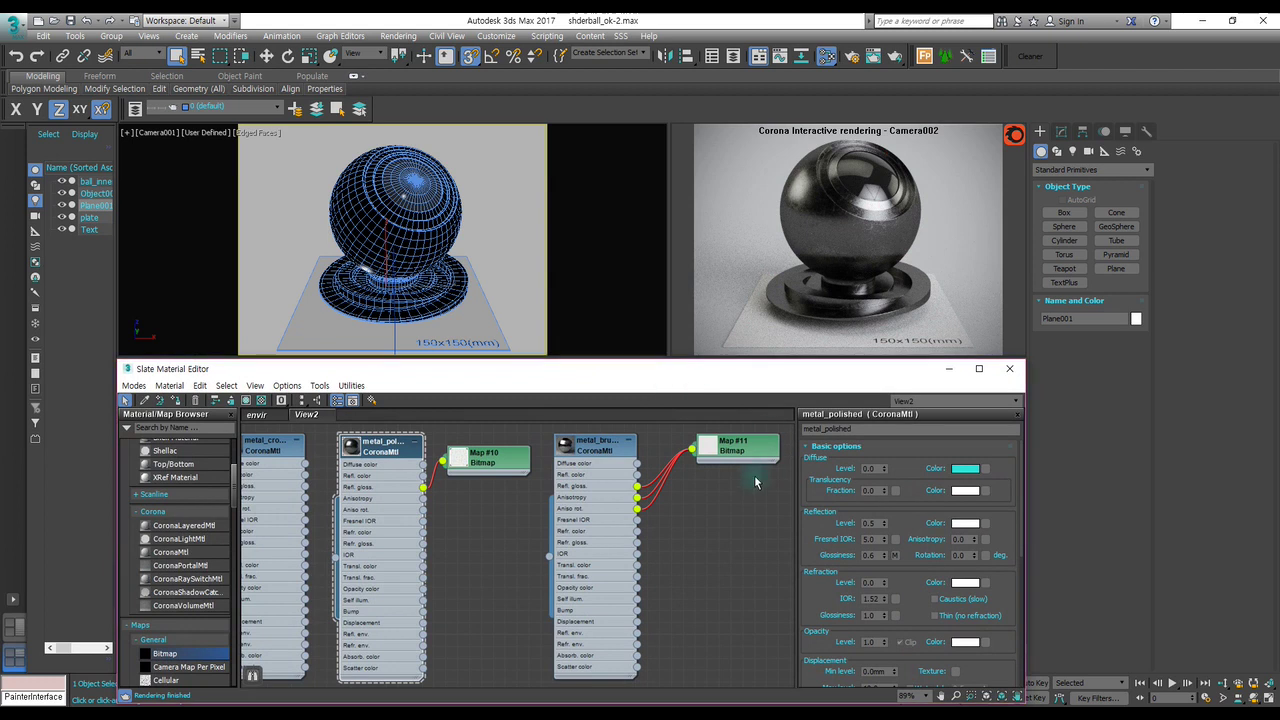
middle_click_drag(549, 466, 543, 450)
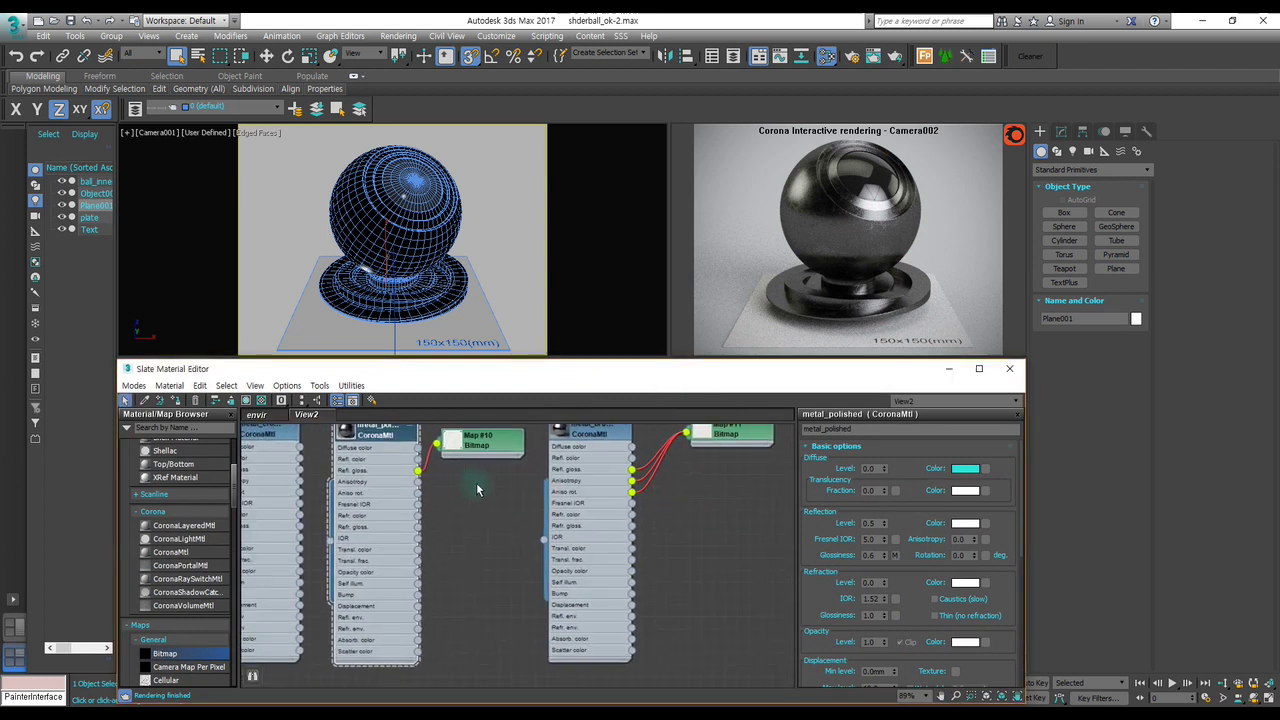
scroll(521, 497, "down", 1)
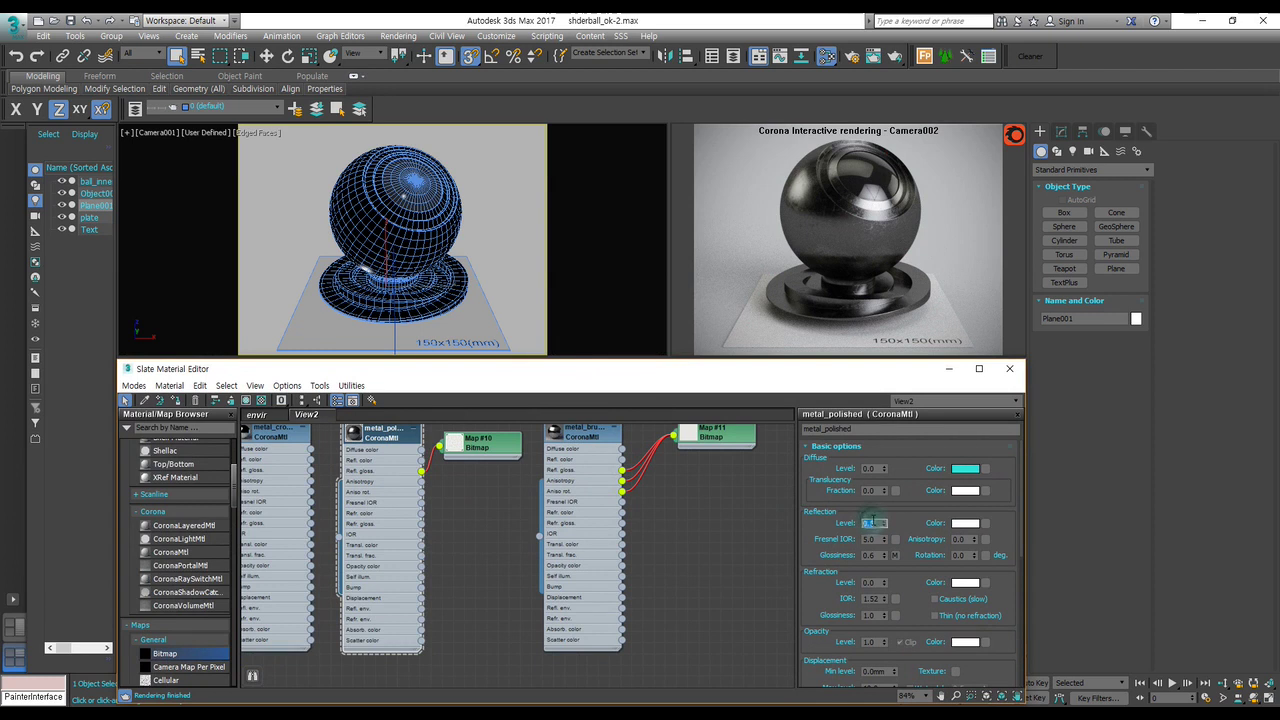
key("Return")
key("Tab")
type("15")
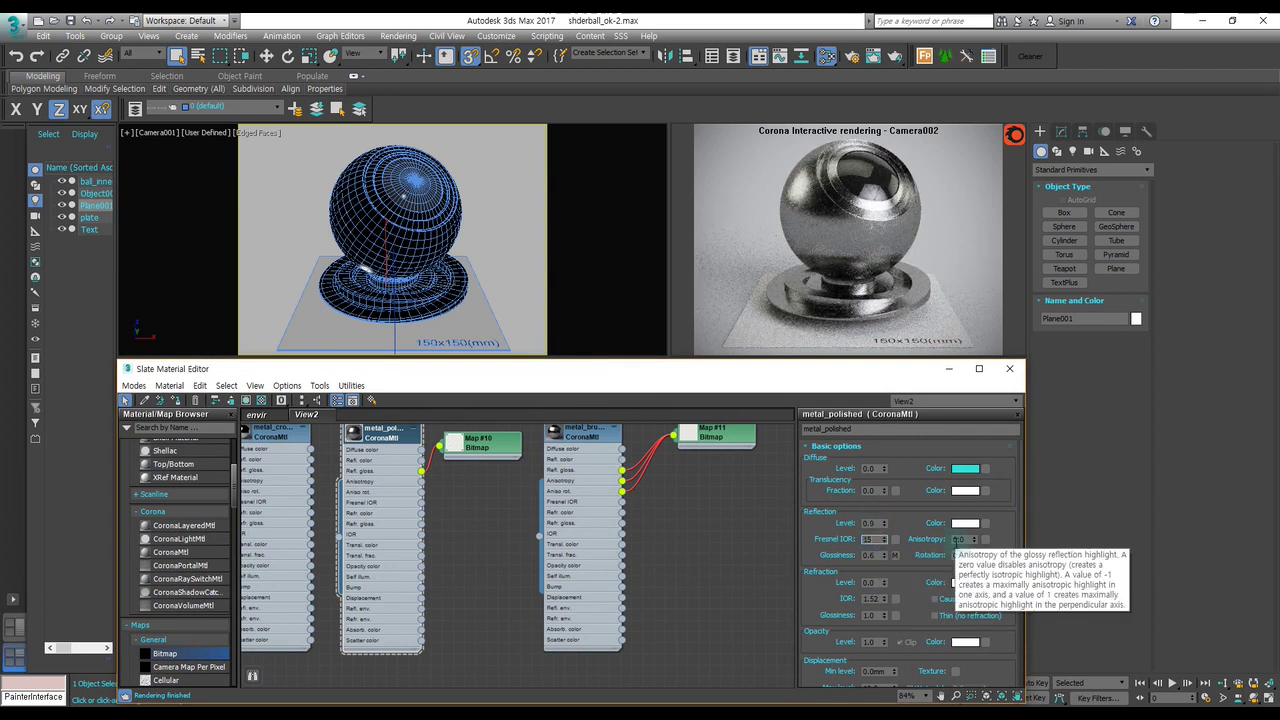
key("Return")
scroll(486, 516, "down", 1)
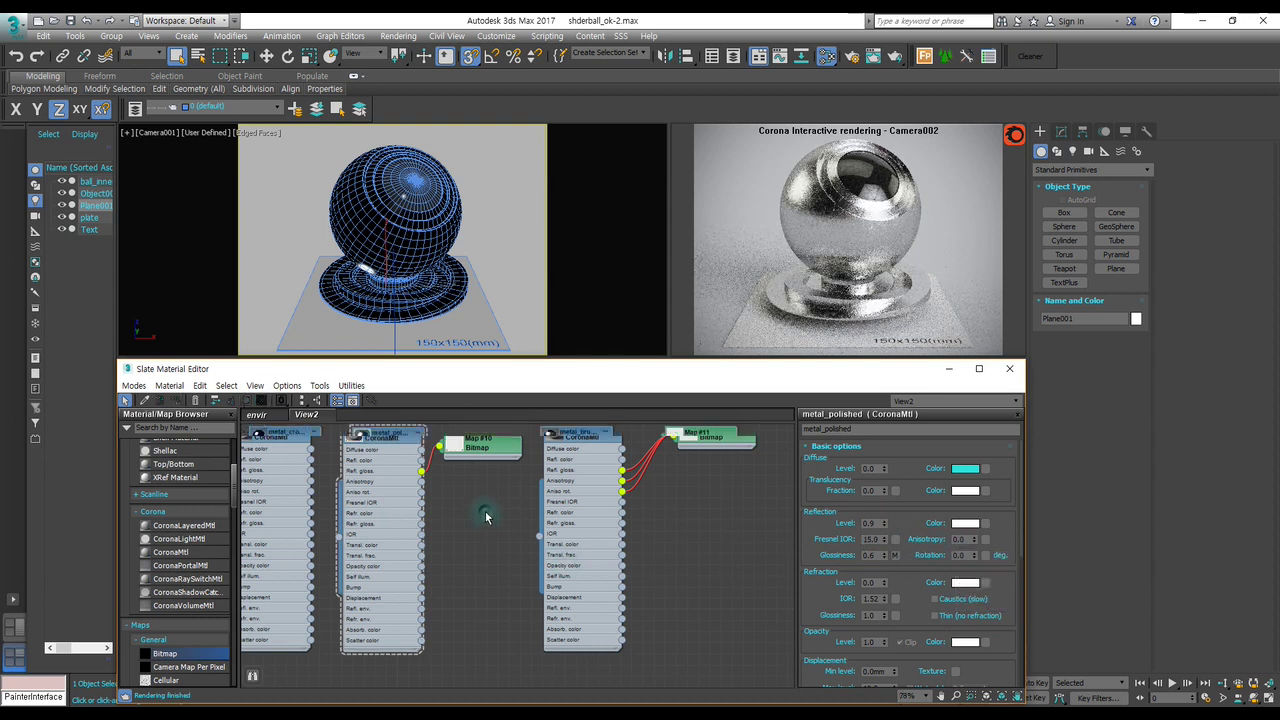
scroll(486, 516, "down", 3)
scroll(471, 543, "down", 2)
Clone the metal_polished material together with its bitmap and place the copy to the right.
left_click_drag(480, 648, 416, 465)
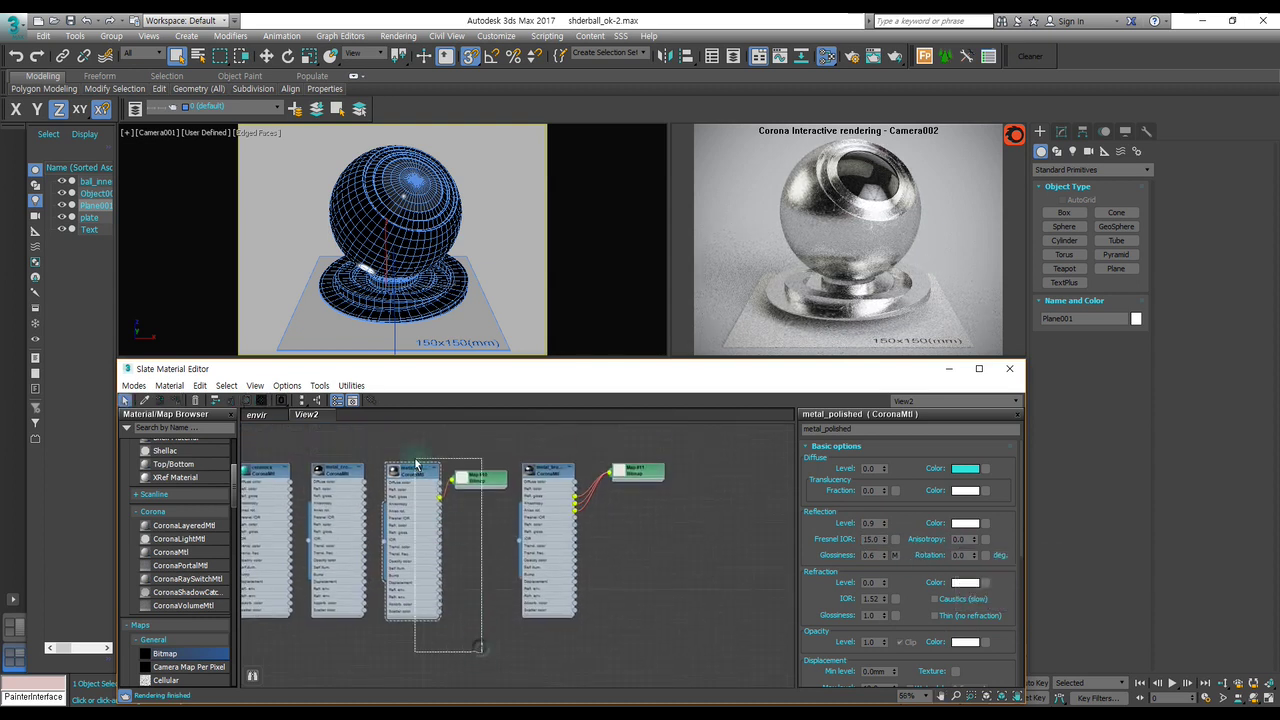
middle_click_drag(416, 465, 371, 435)
left_click_drag(371, 437, 655, 440, "shift")
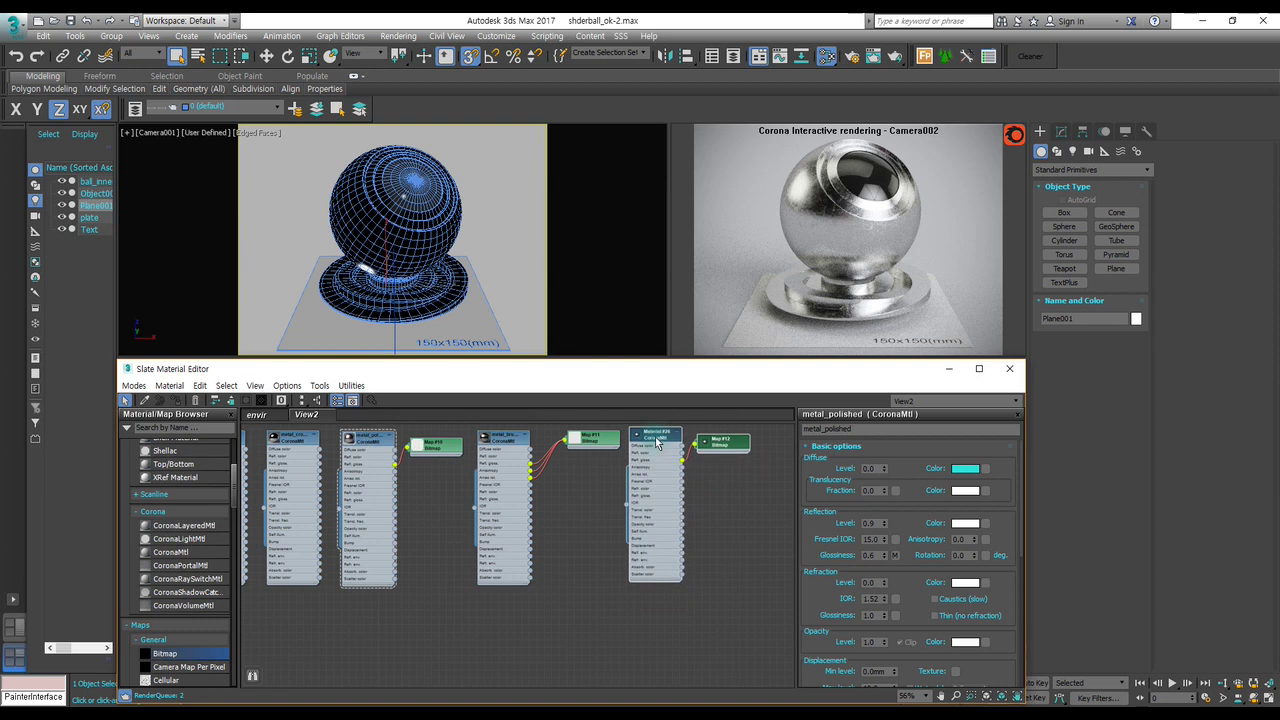
scroll(656, 450, "up", 5)
Rename the cloned Material #26 to metal_polished_chain.
double_click(656, 452)
middle_click_drag(662, 540, 697, 486)
left_click_drag(698, 500, 709, 500)
left_click(606, 492)
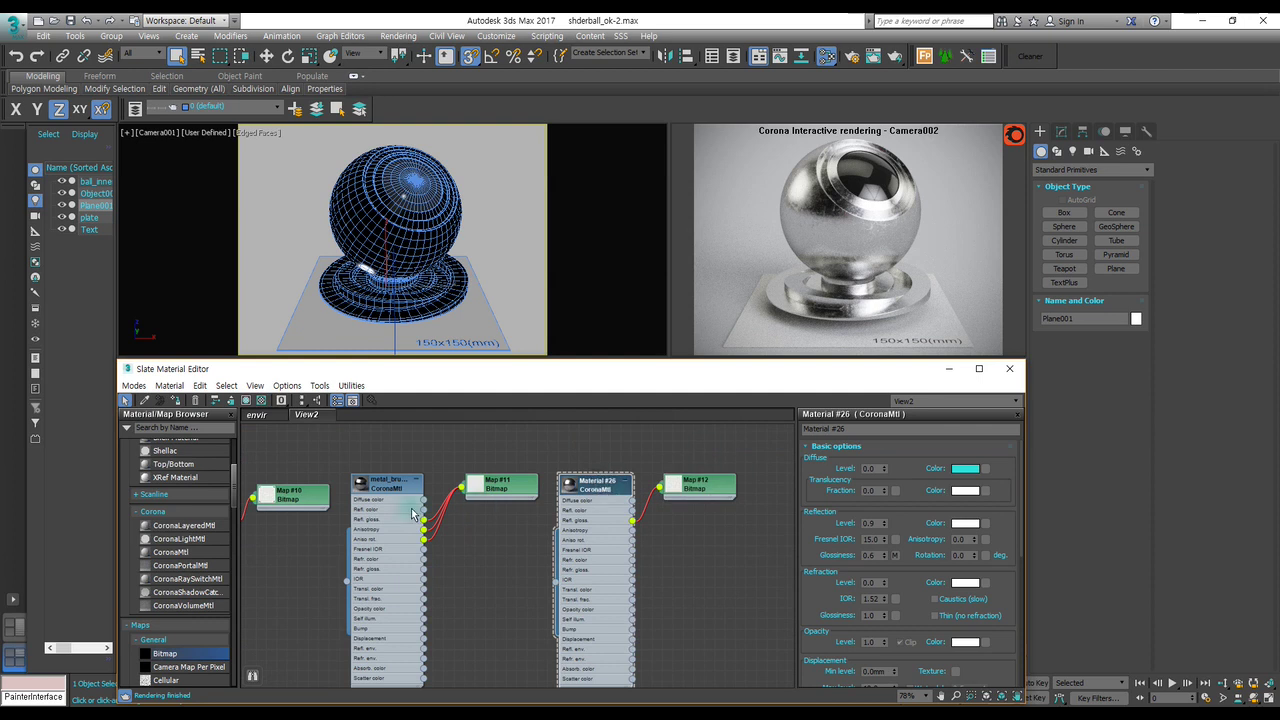
left_click(862, 432)
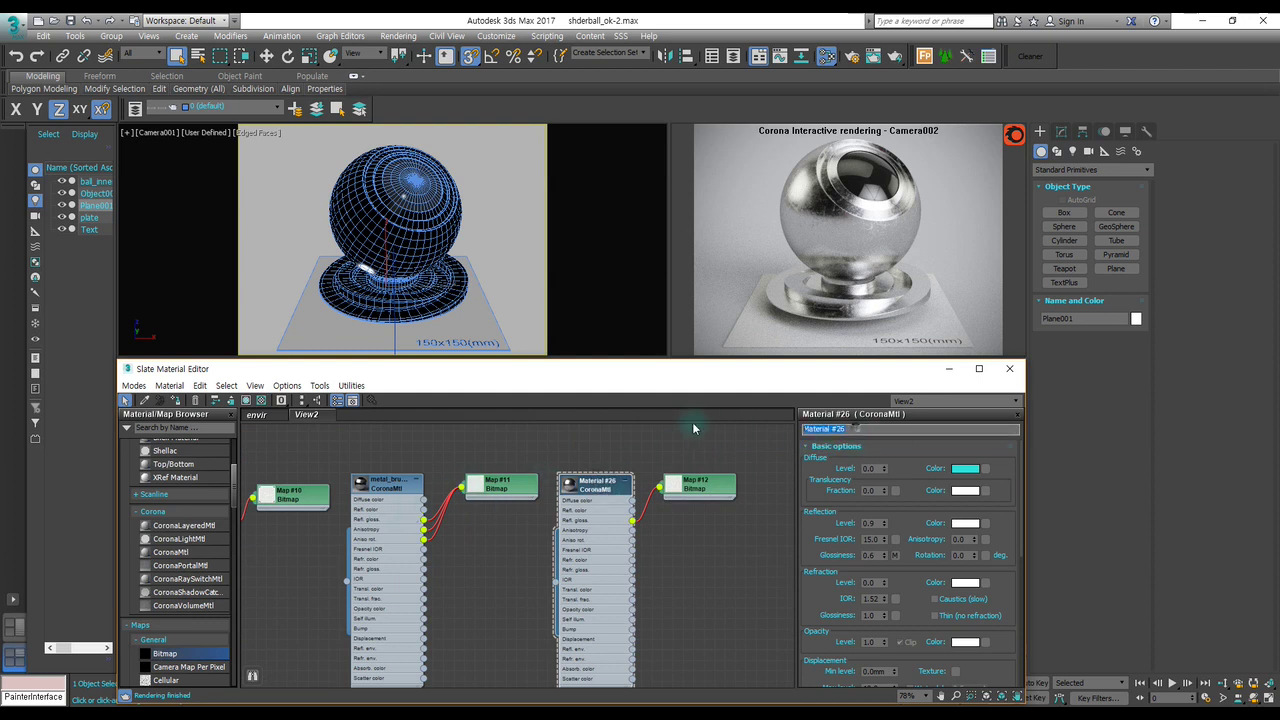
type("metal_polished")
key("Return")
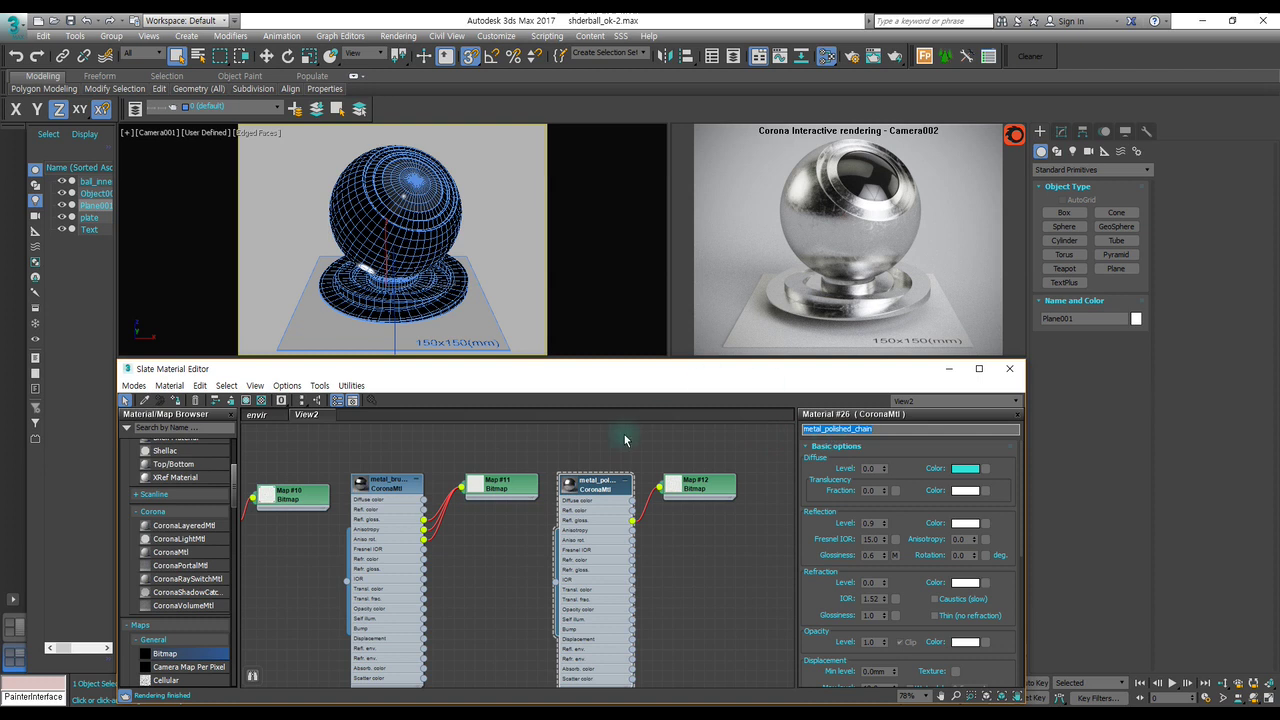
key("Return")
Select the shader ball sphere and lower metal_polished_chain's Fresnel IOR to 5.
double_click(869, 522)
type("0.5")
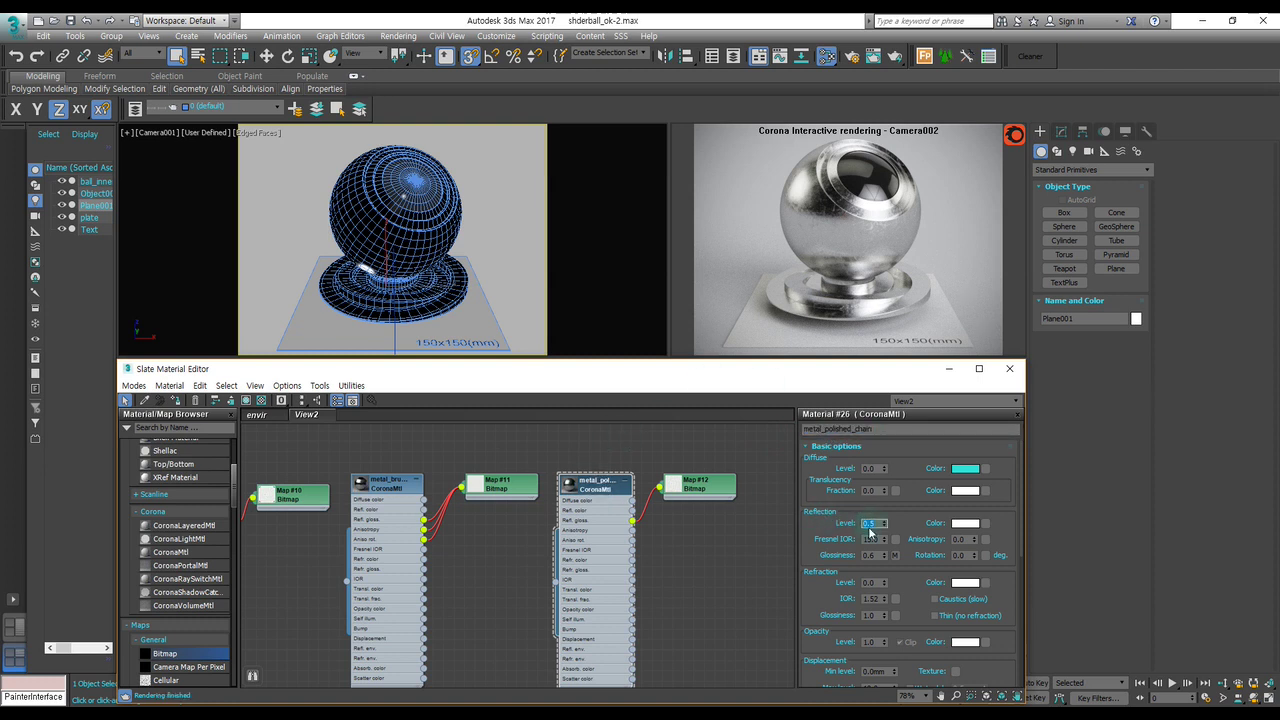
double_click(870, 539)
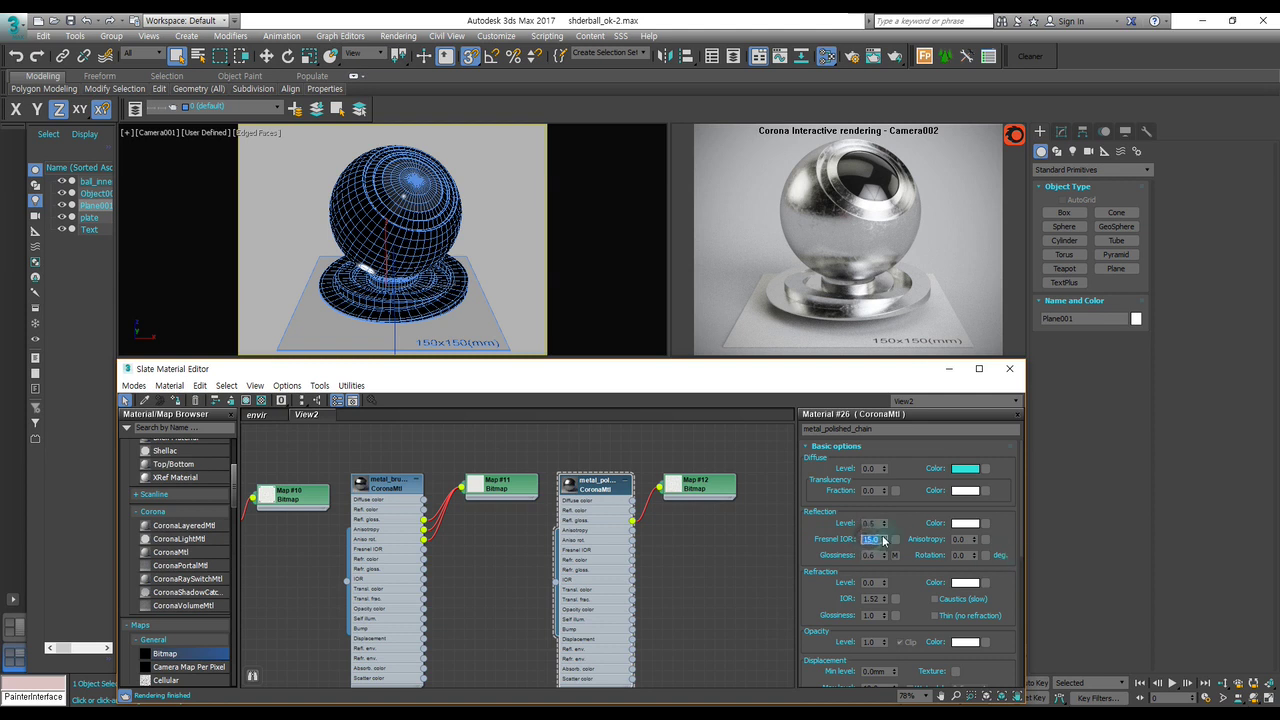
left_click(598, 487)
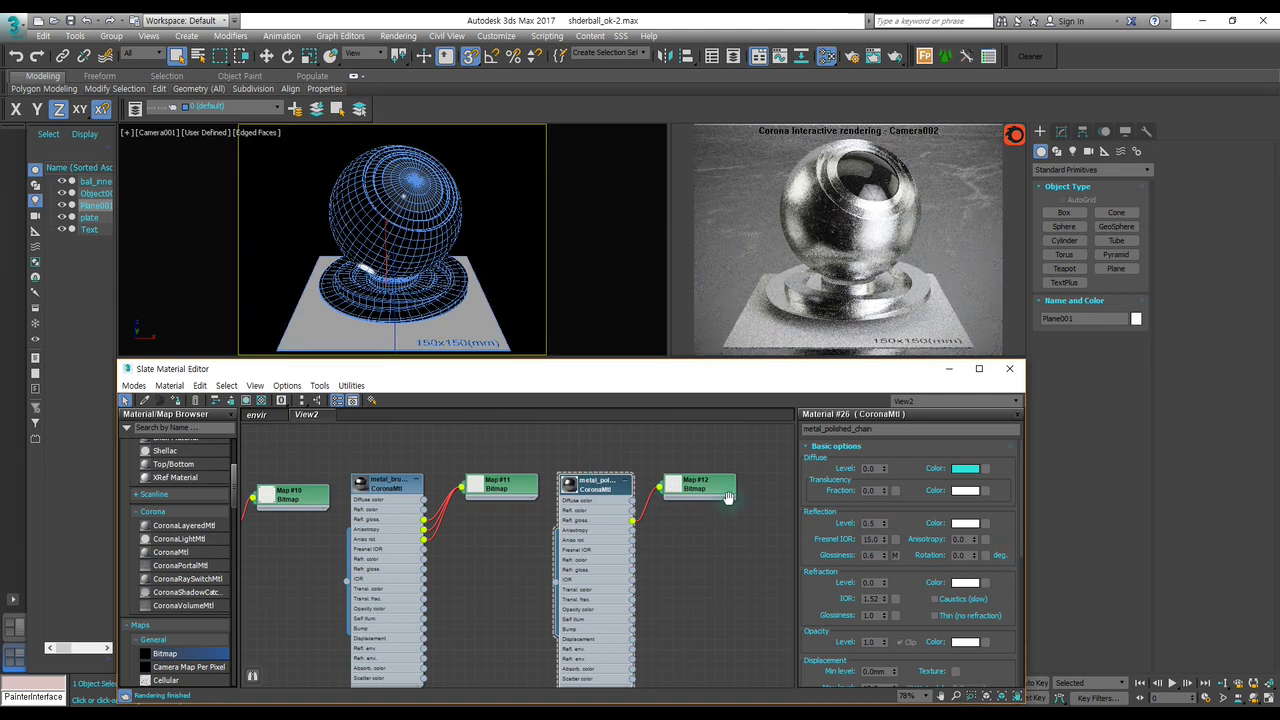
left_click(415, 226)
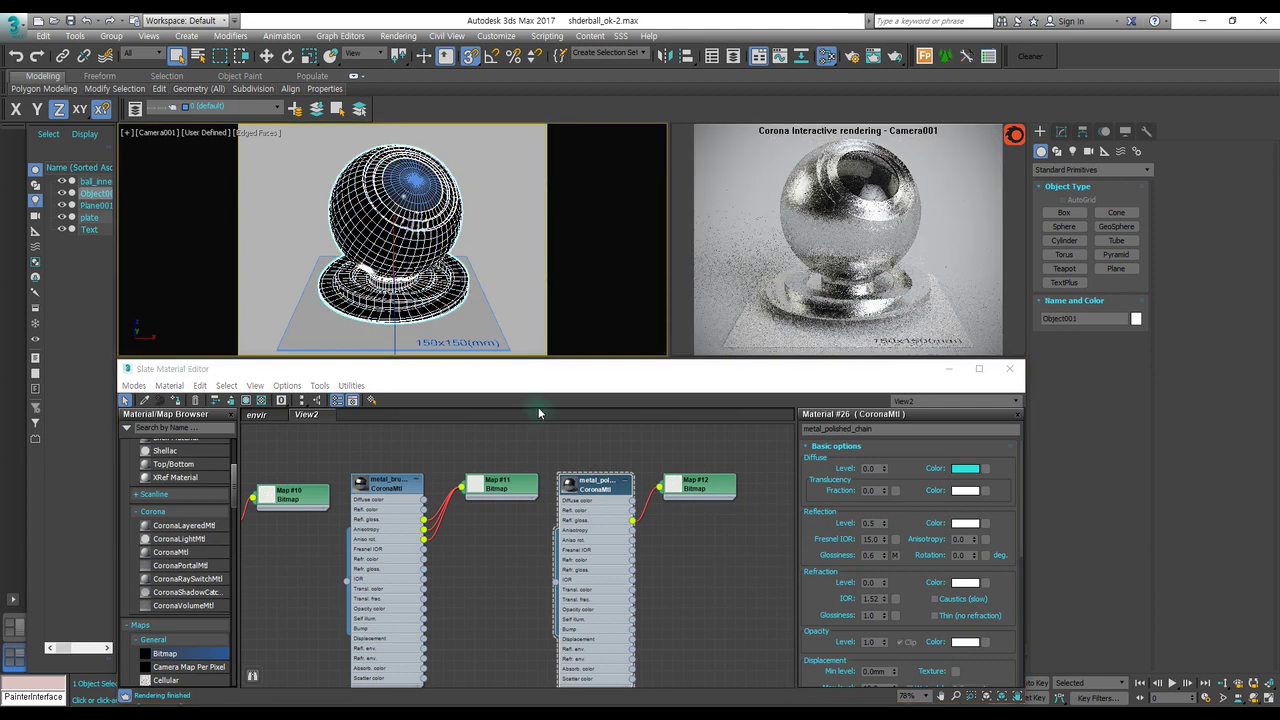
left_click(600, 486)
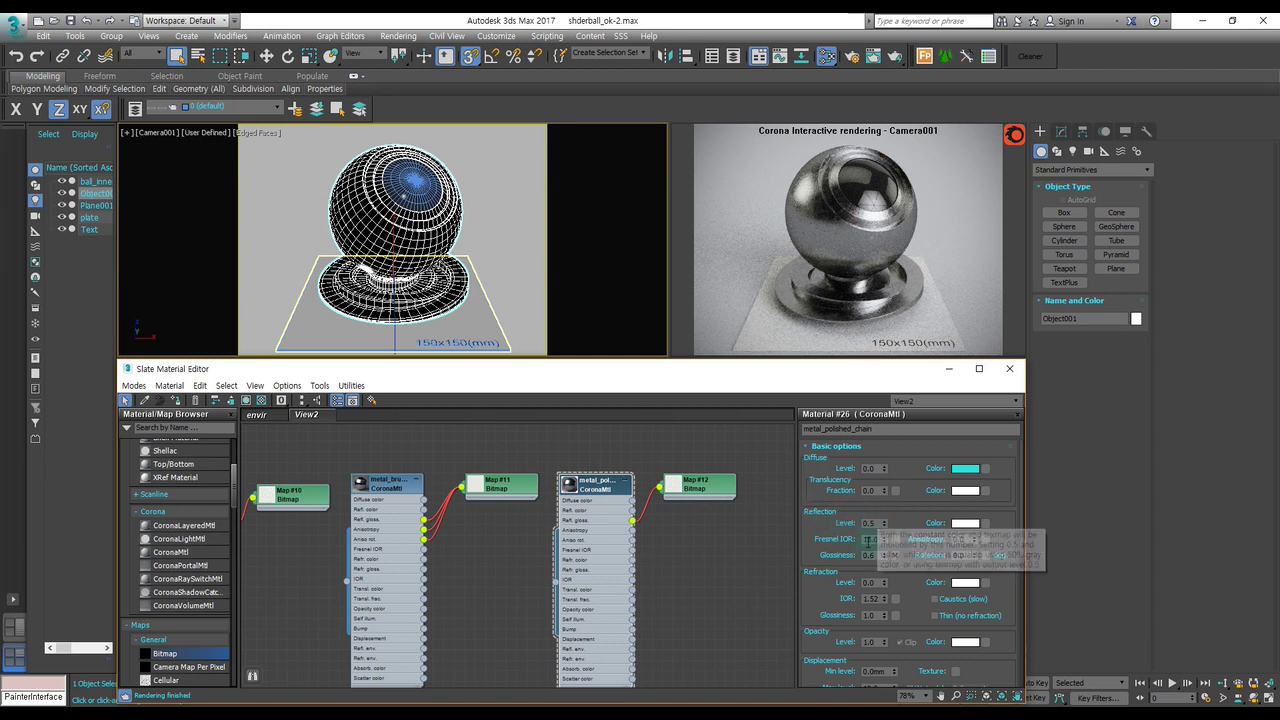
double_click(873, 539)
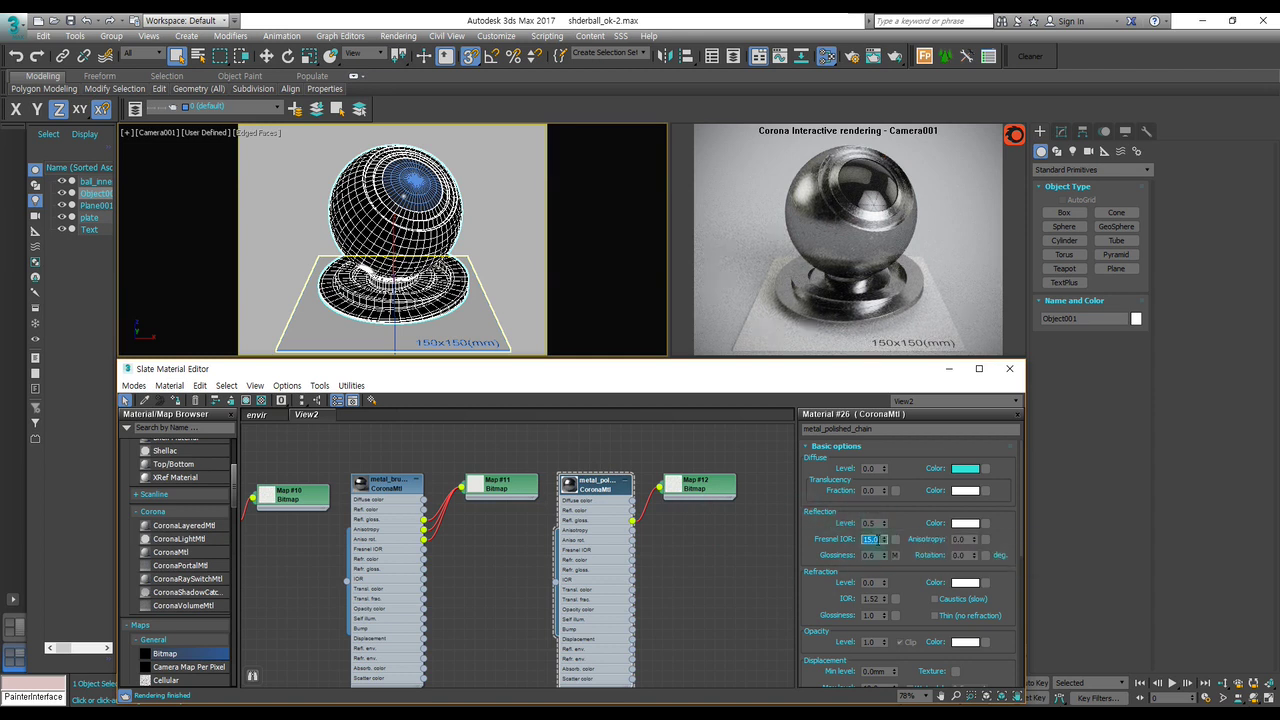
type("5")
key("Return")
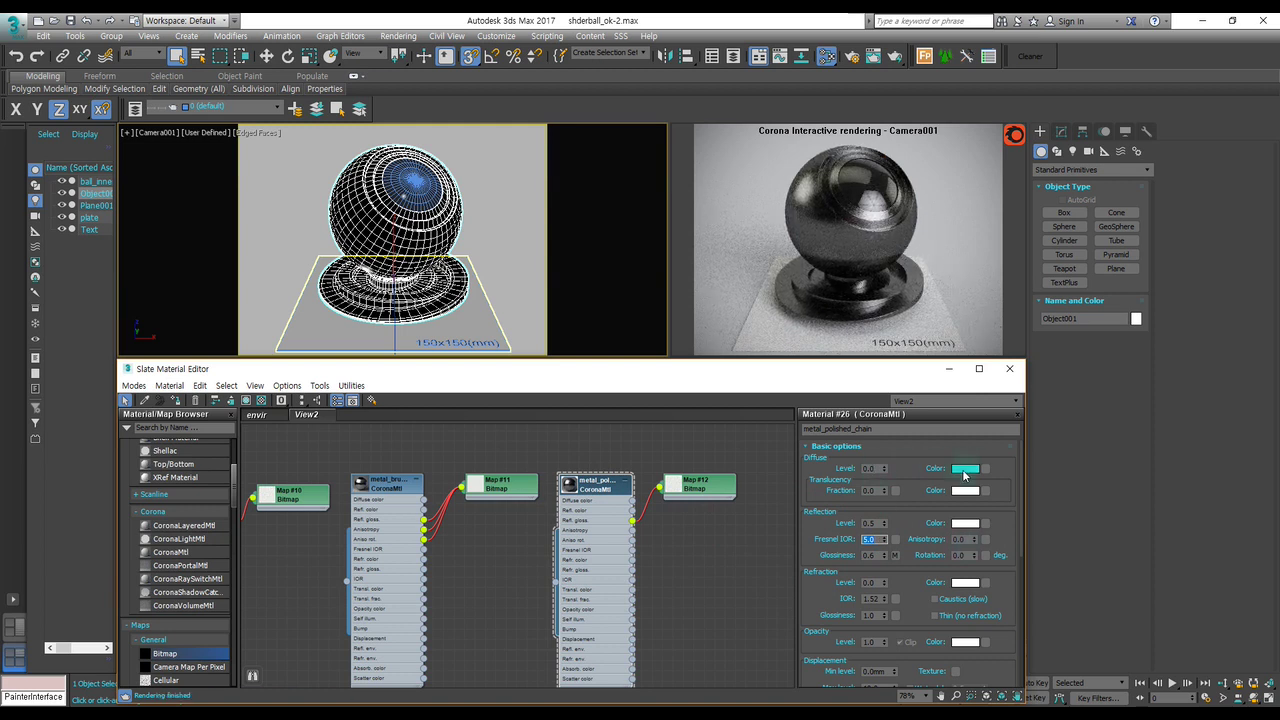
Change metal_polished_chain's diffuse colour to a near-black, low-saturation dark red.
left_click(964, 470)
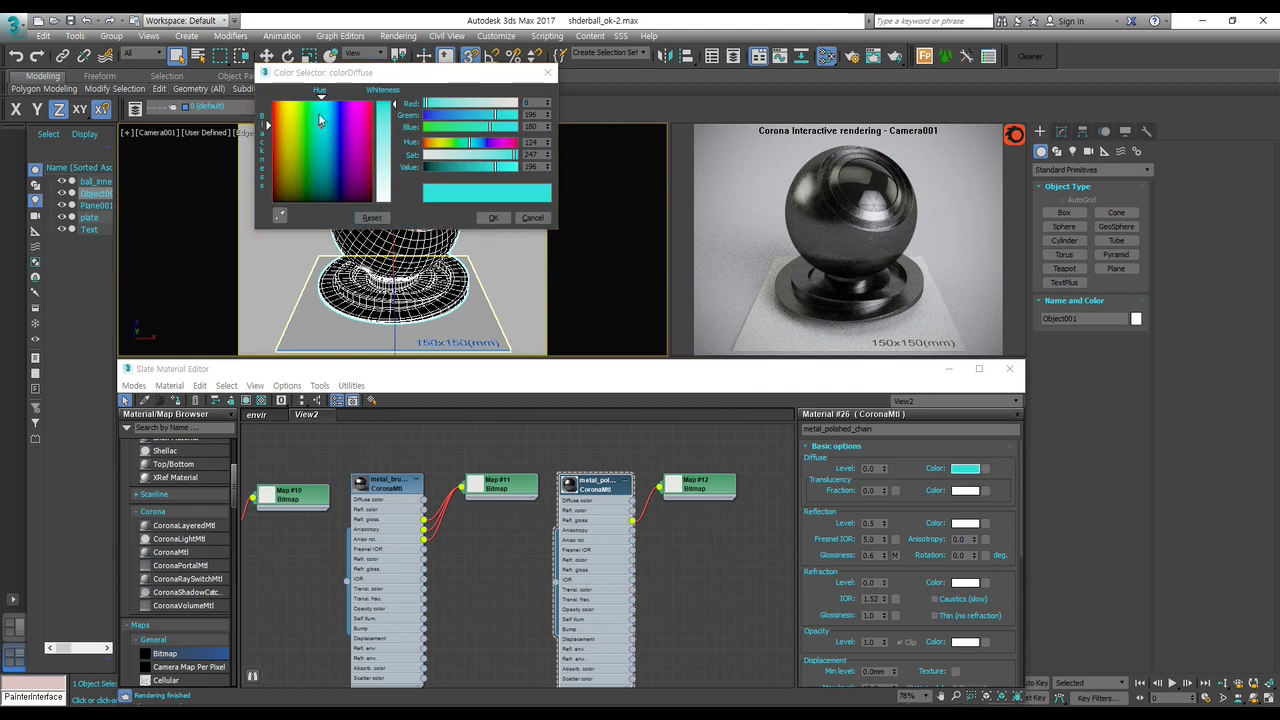
left_click_drag(322, 128, 270, 172)
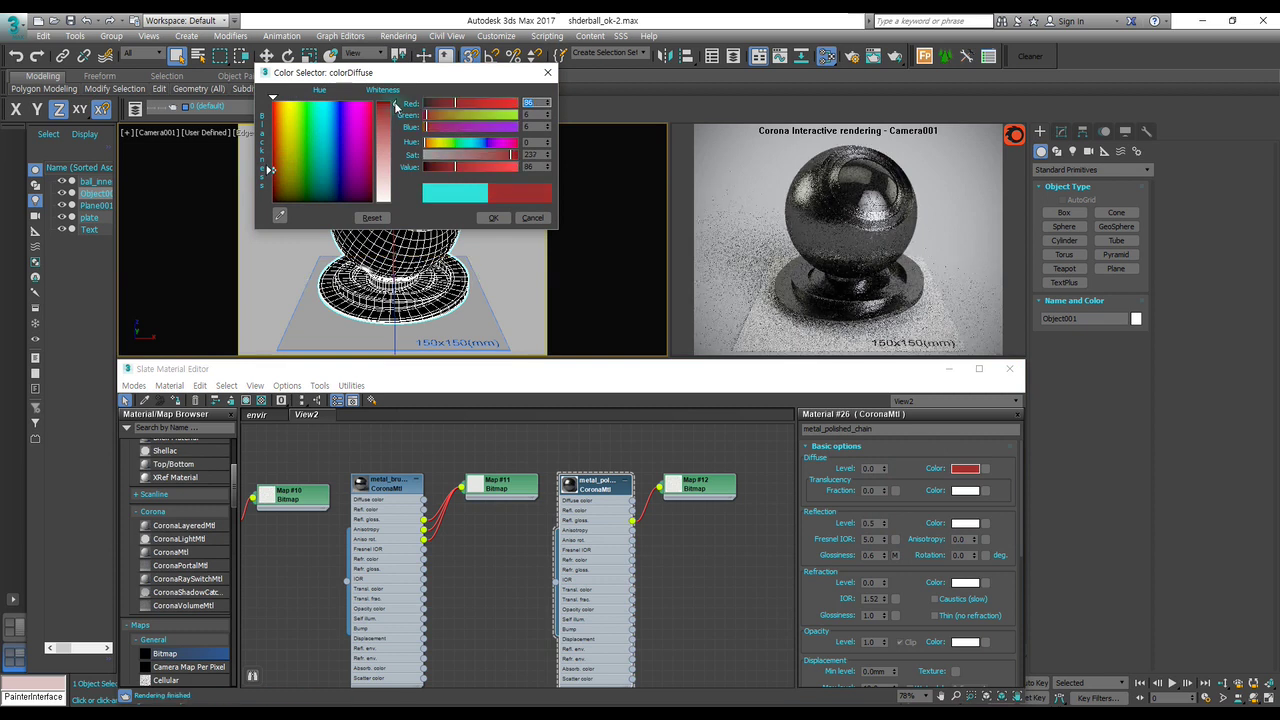
left_click_drag(442, 167, 431, 170)
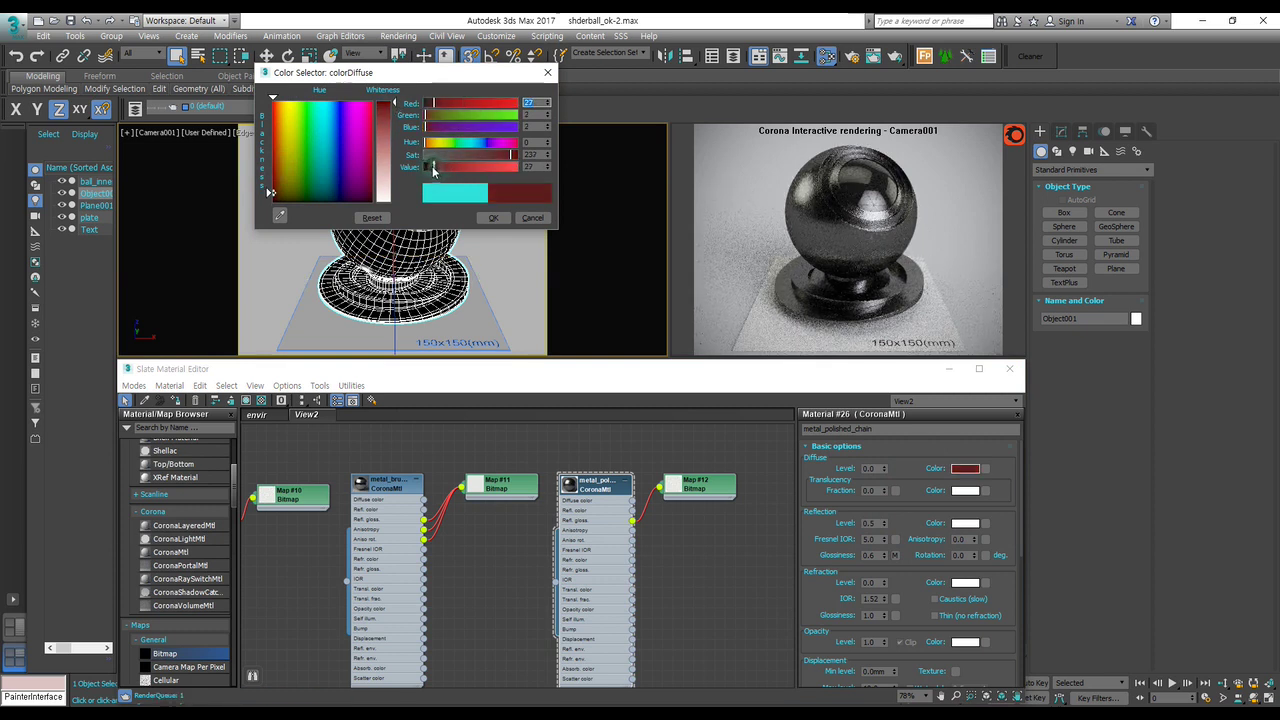
left_click_drag(508, 155, 479, 160)
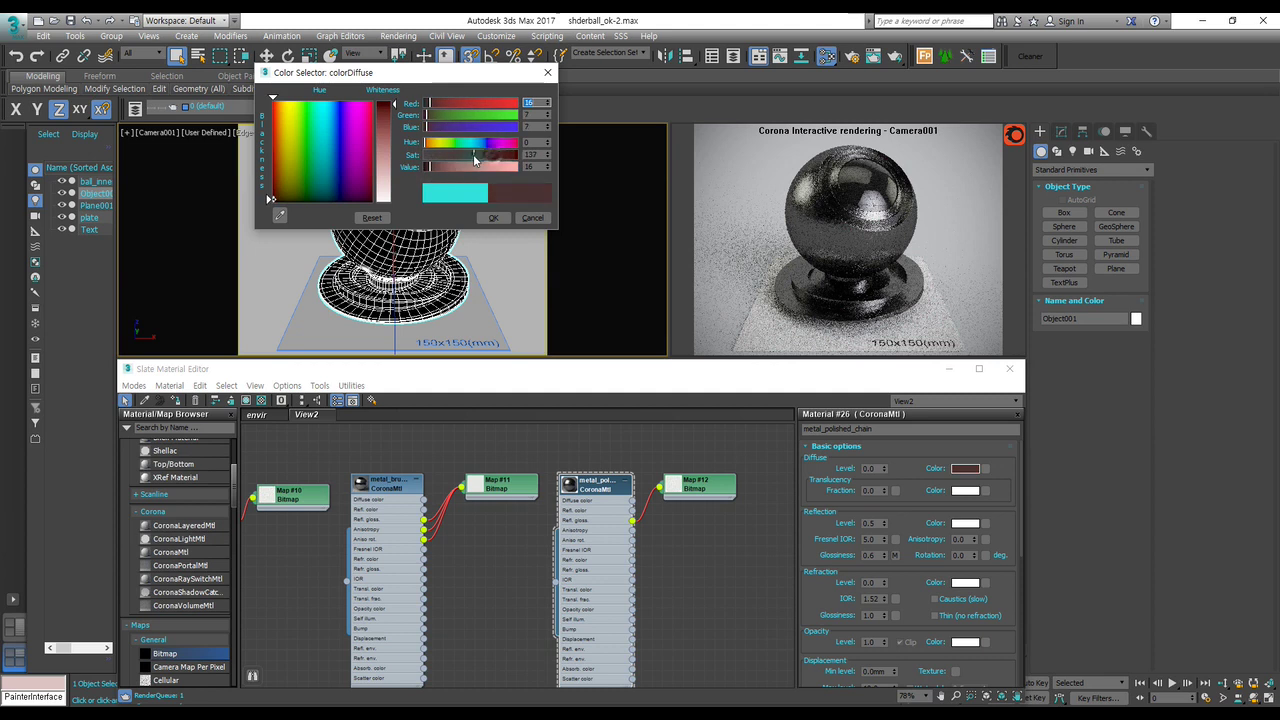
left_click(493, 217)
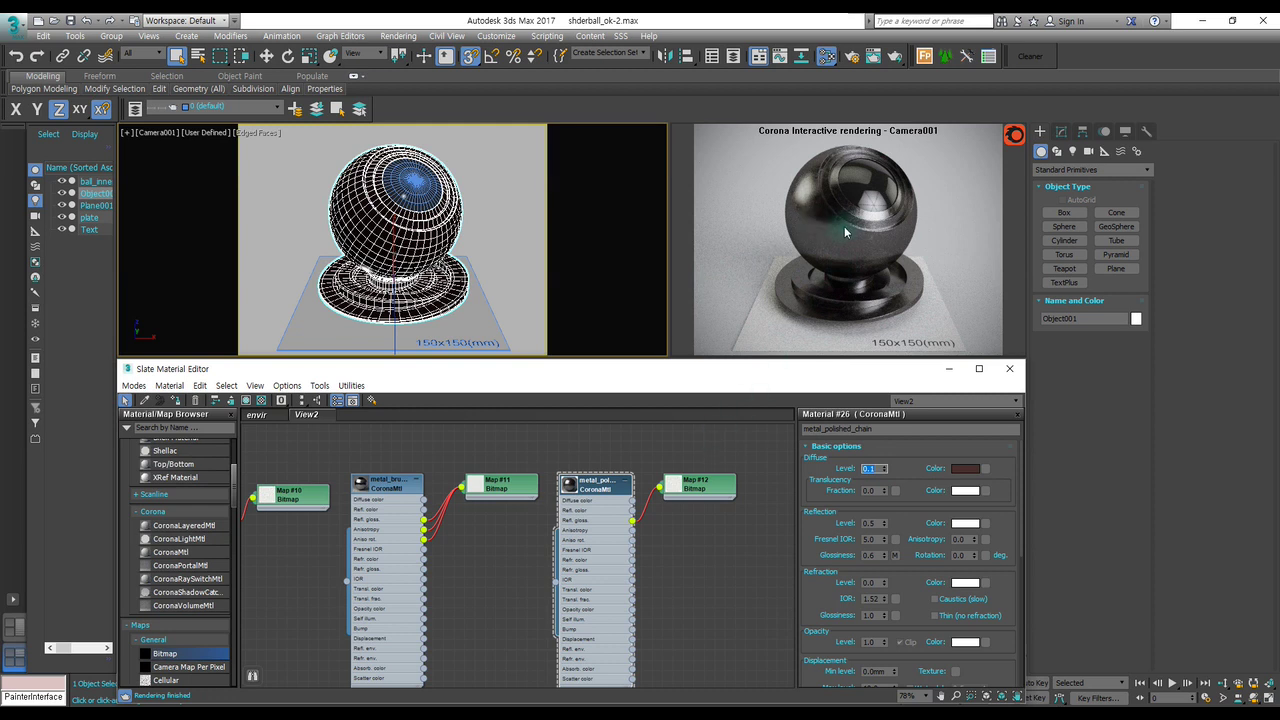
left_click(578, 226)
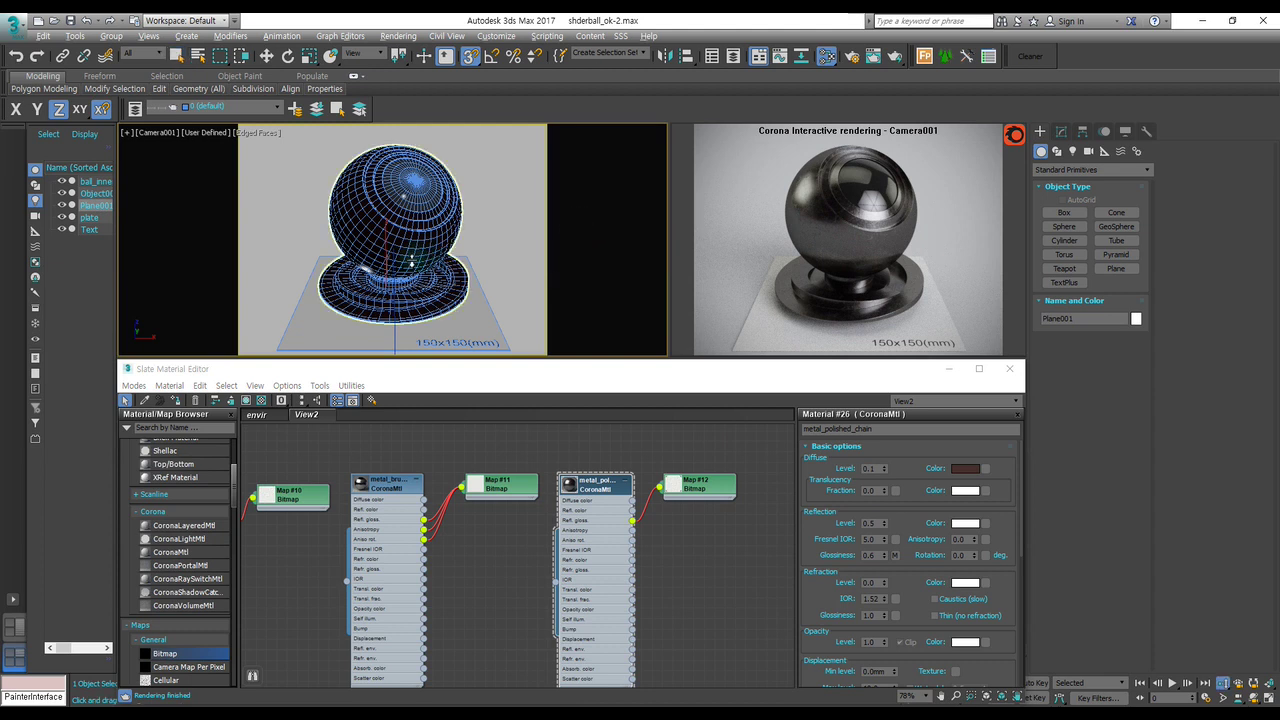
mouse_move(430, 258)
middle_mouse_down("alt")
mouse_move(409, 254)
mouse_move(420, 252)
middle_mouse_up("alt")
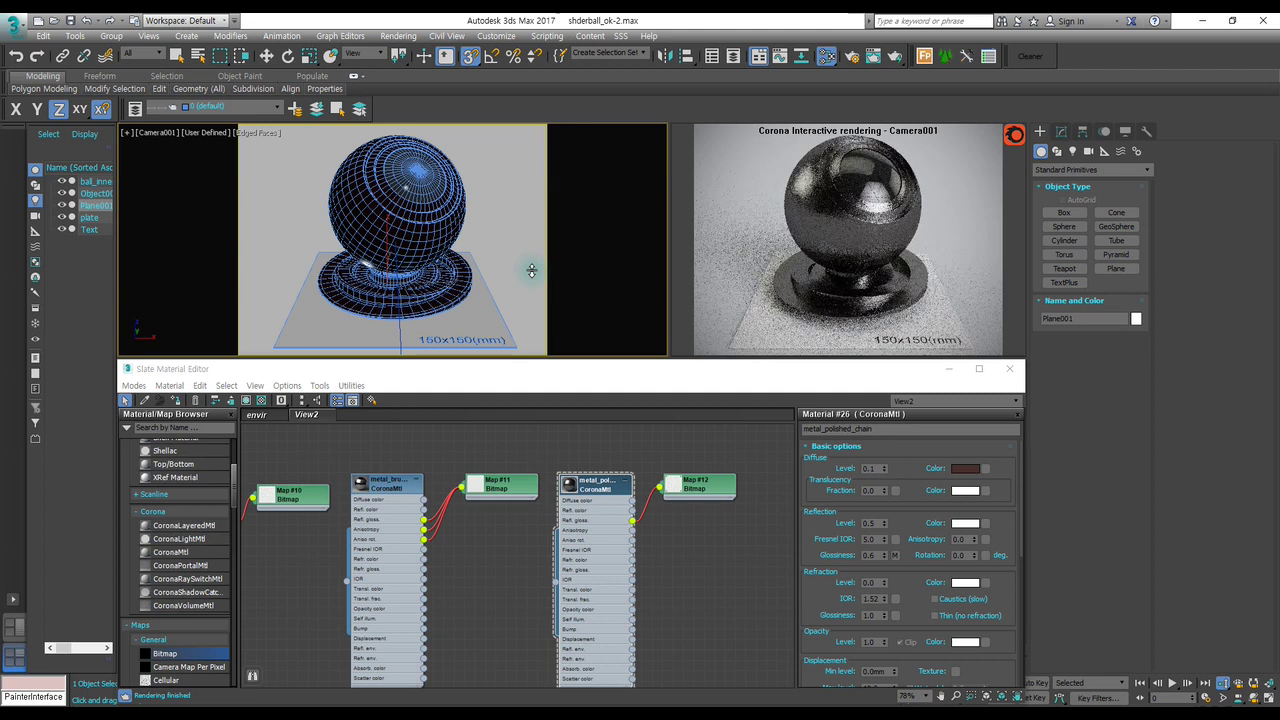
left_click(708, 570)
scroll(680, 560, "down", 3)
scroll(675, 545, "down", 2)
scroll(604, 491, "down", 1)
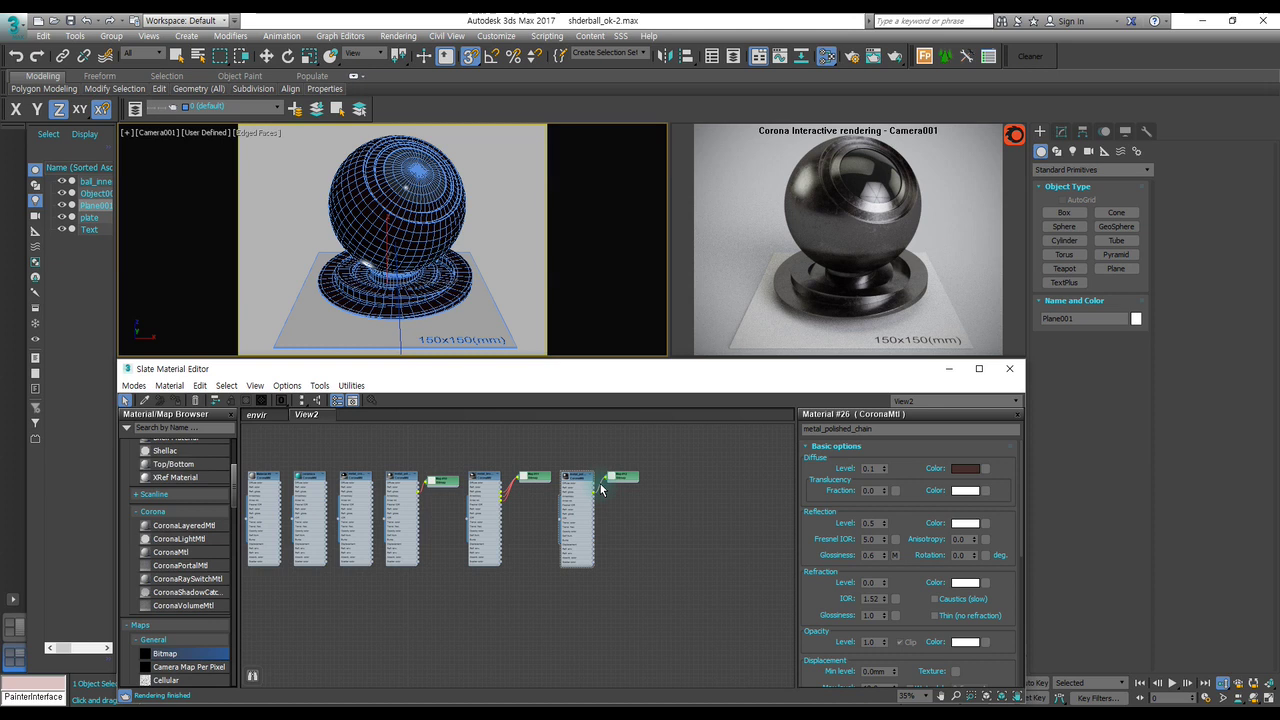
scroll(602, 509, "up", 1)
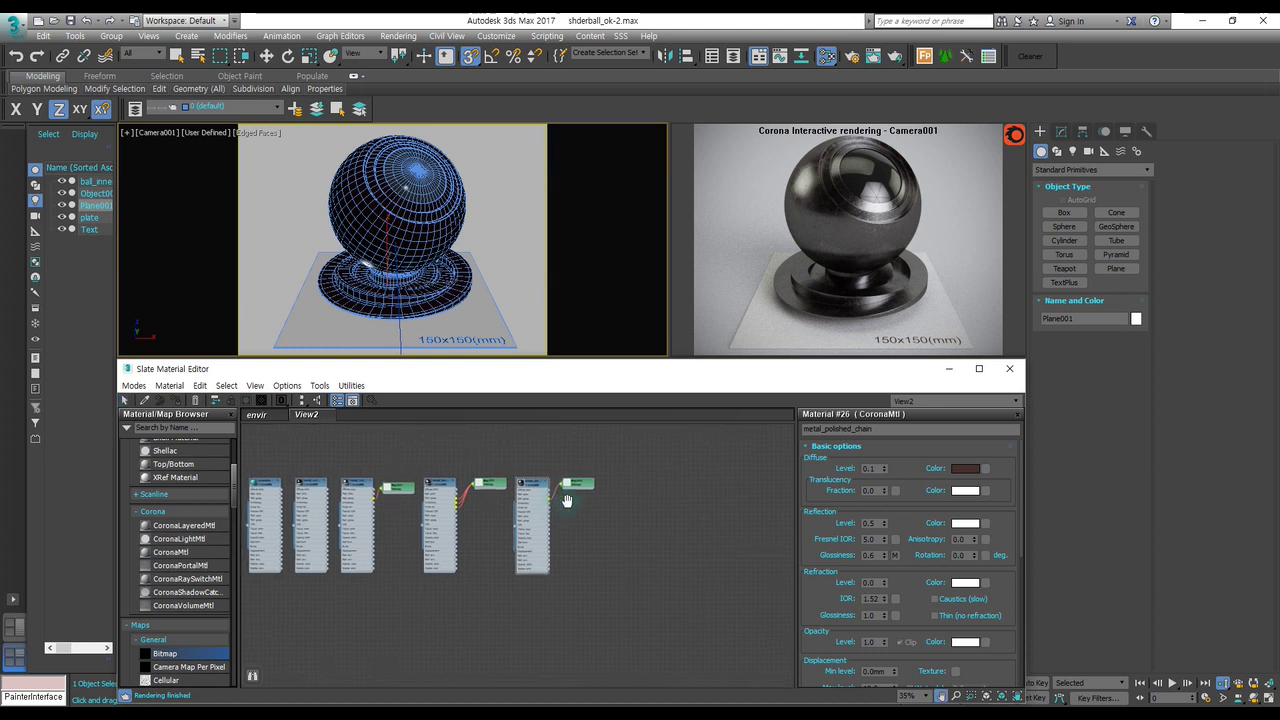
left_click_drag(608, 614, 513, 480)
scroll(513, 480, "up", 4)
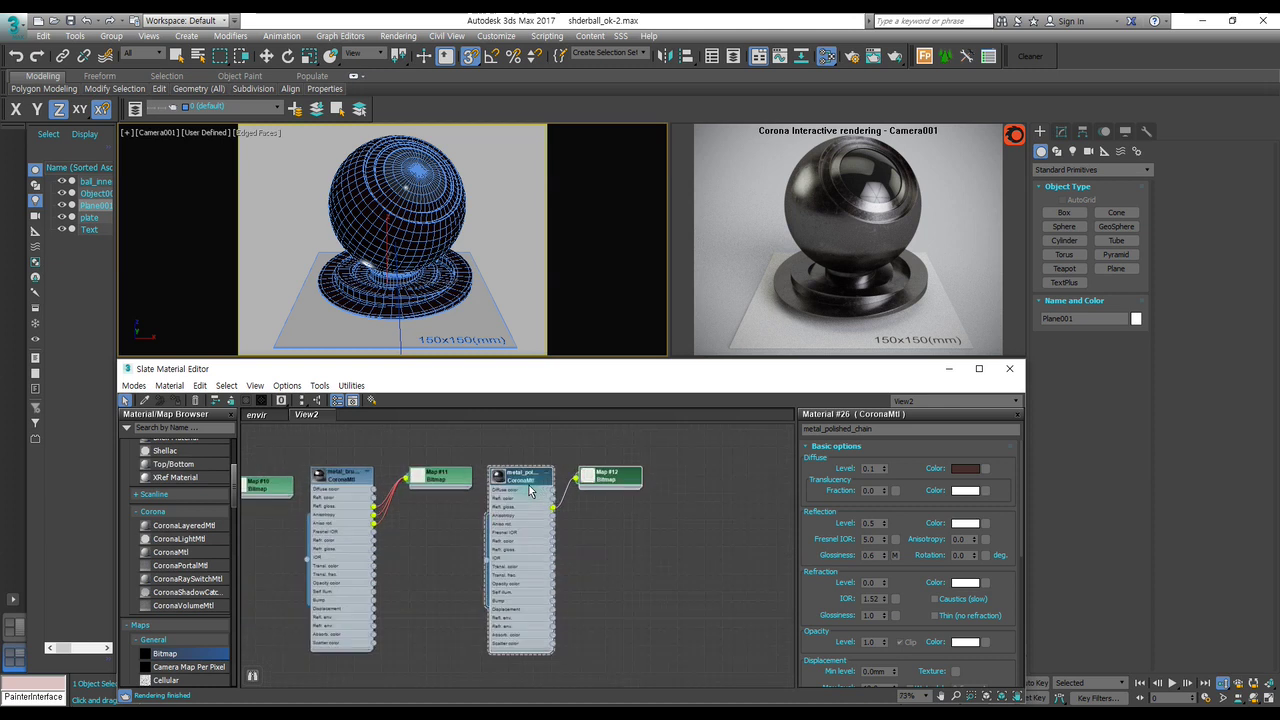
middle_click_drag(632, 576, 434, 512)
Clone the polished metal material as gold with diffuse level 0.0 and assign it to the sphere.
left_click_drag(343, 458, 513, 462, "shift")
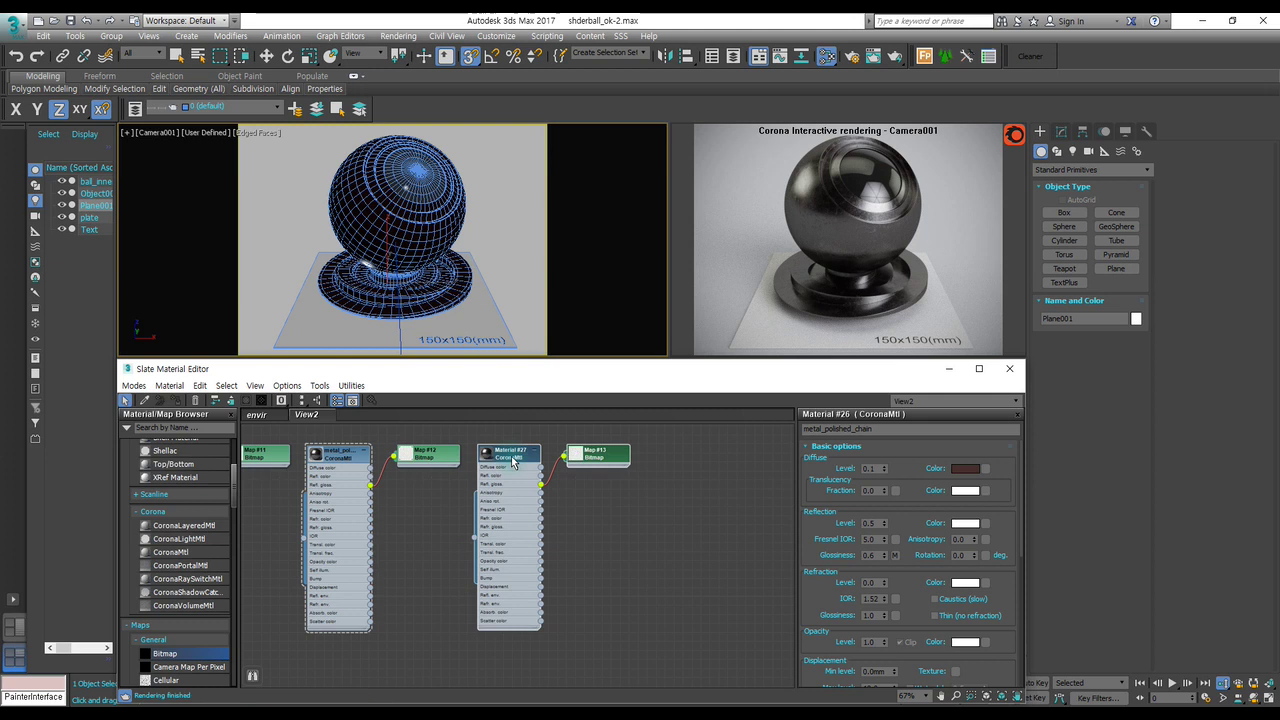
double_click(513, 460)
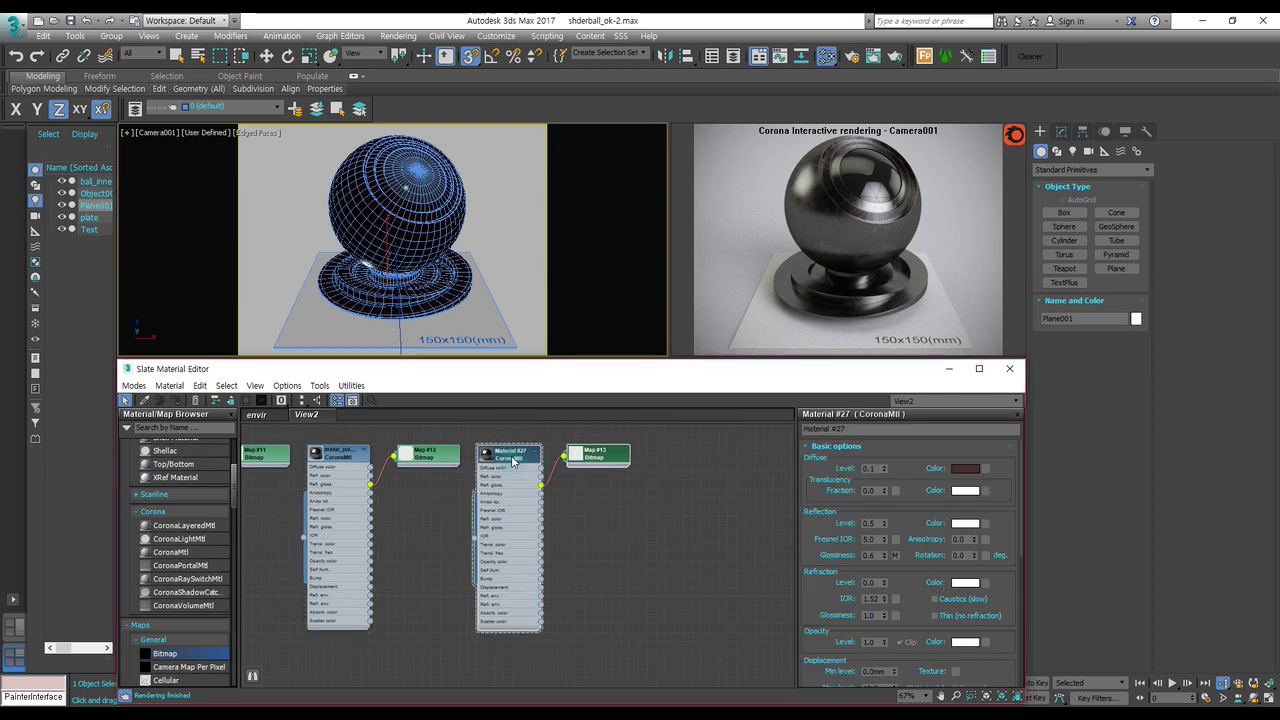
left_click(884, 472)
left_click(862, 429)
type("gel")
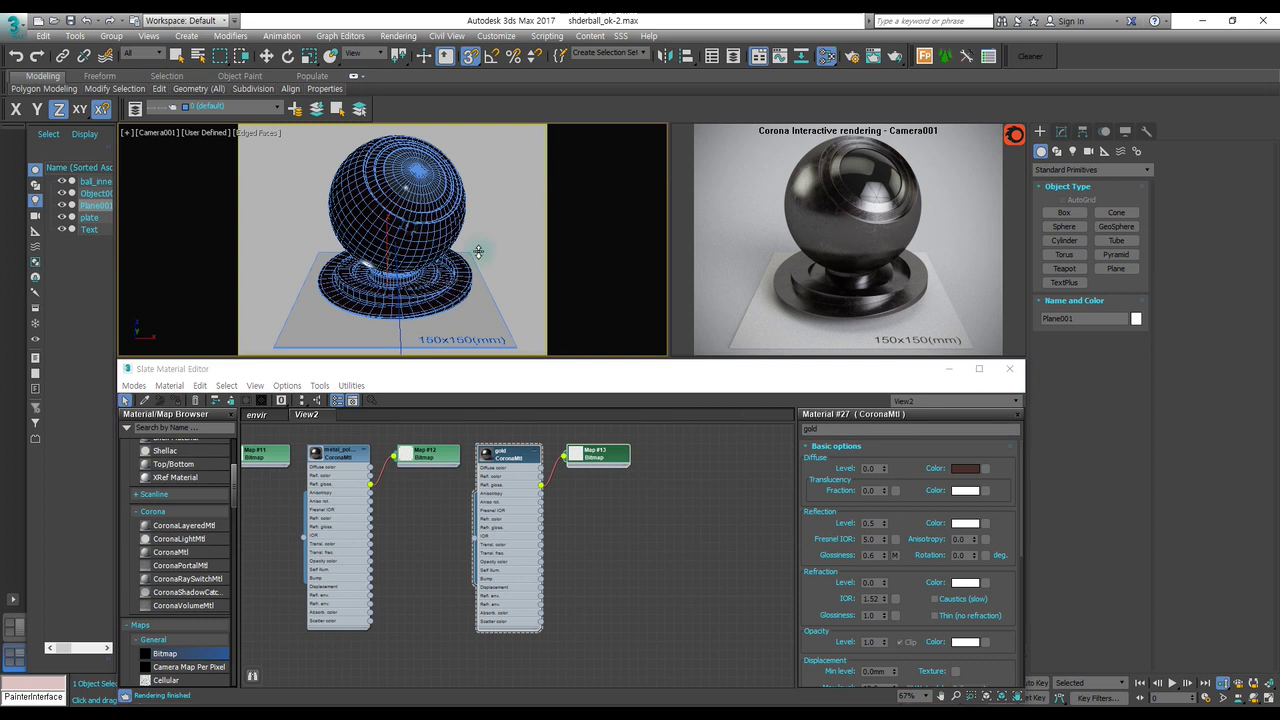
left_click(397, 228)
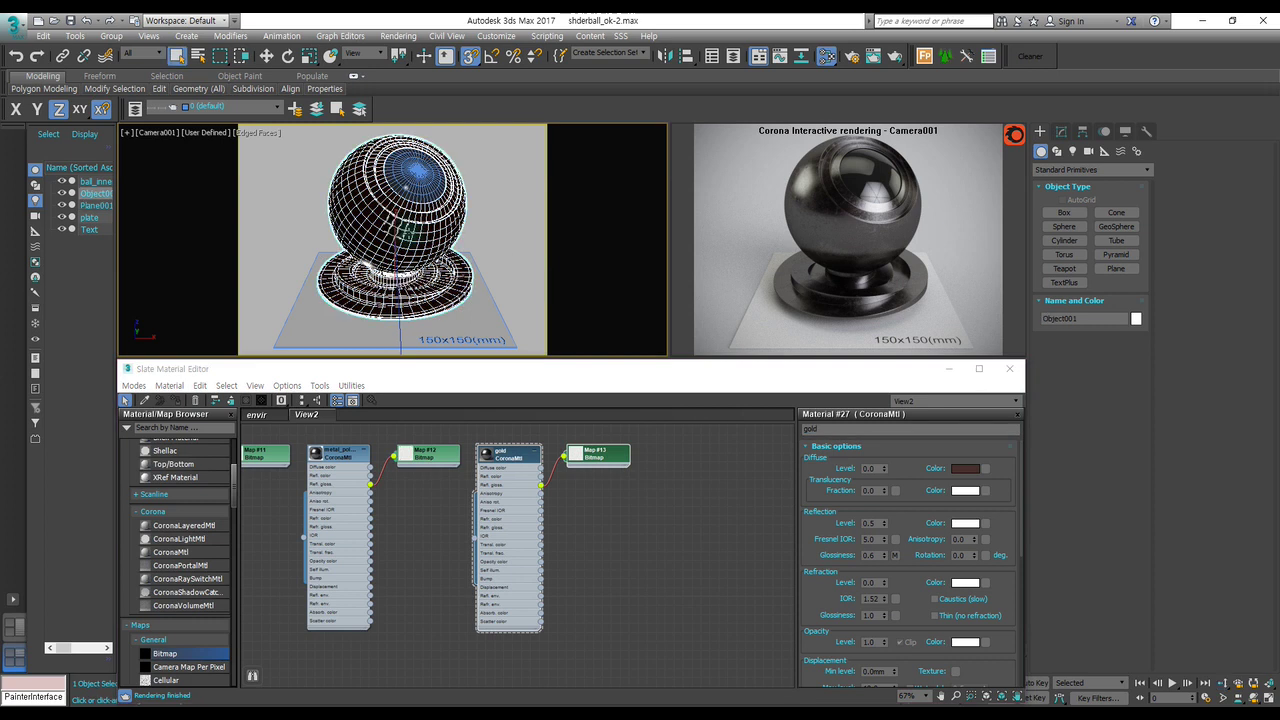
left_click(519, 460)
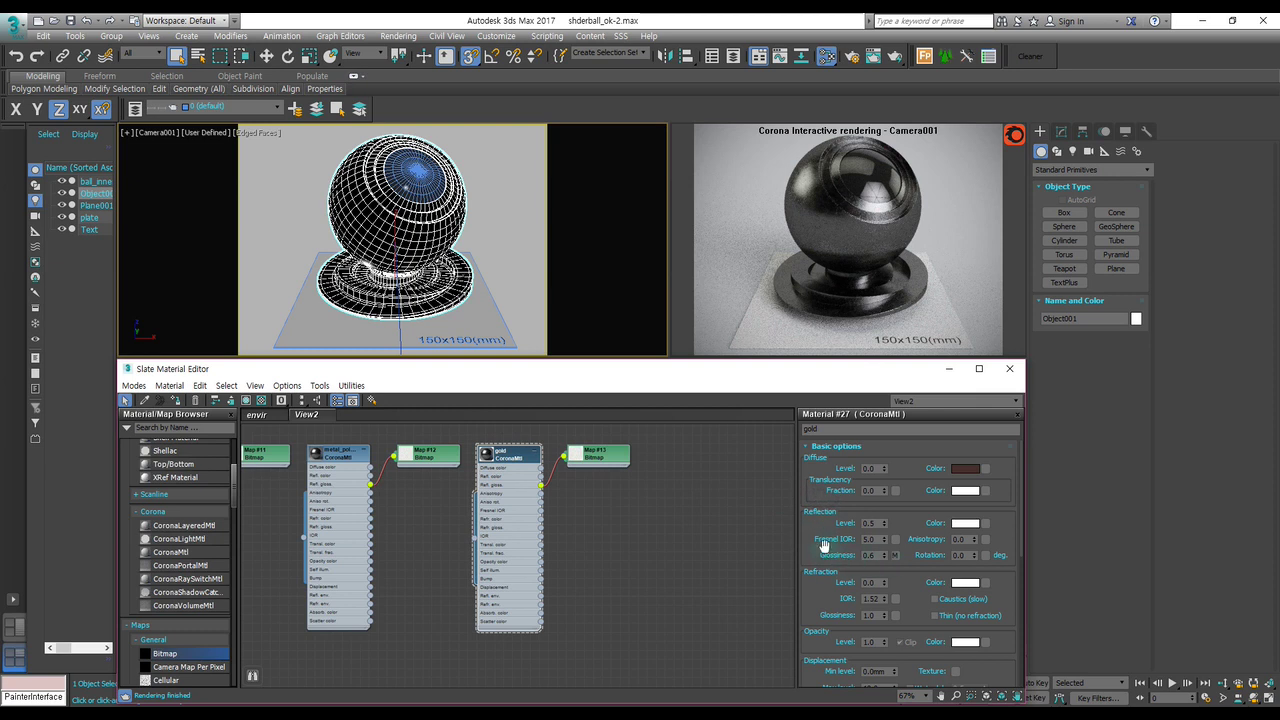
Remove gold's gloss map link and set glossiness 1.0, reflection level 0.8, Fresnel IOR 50.
left_click(553, 470)
key("Delete")
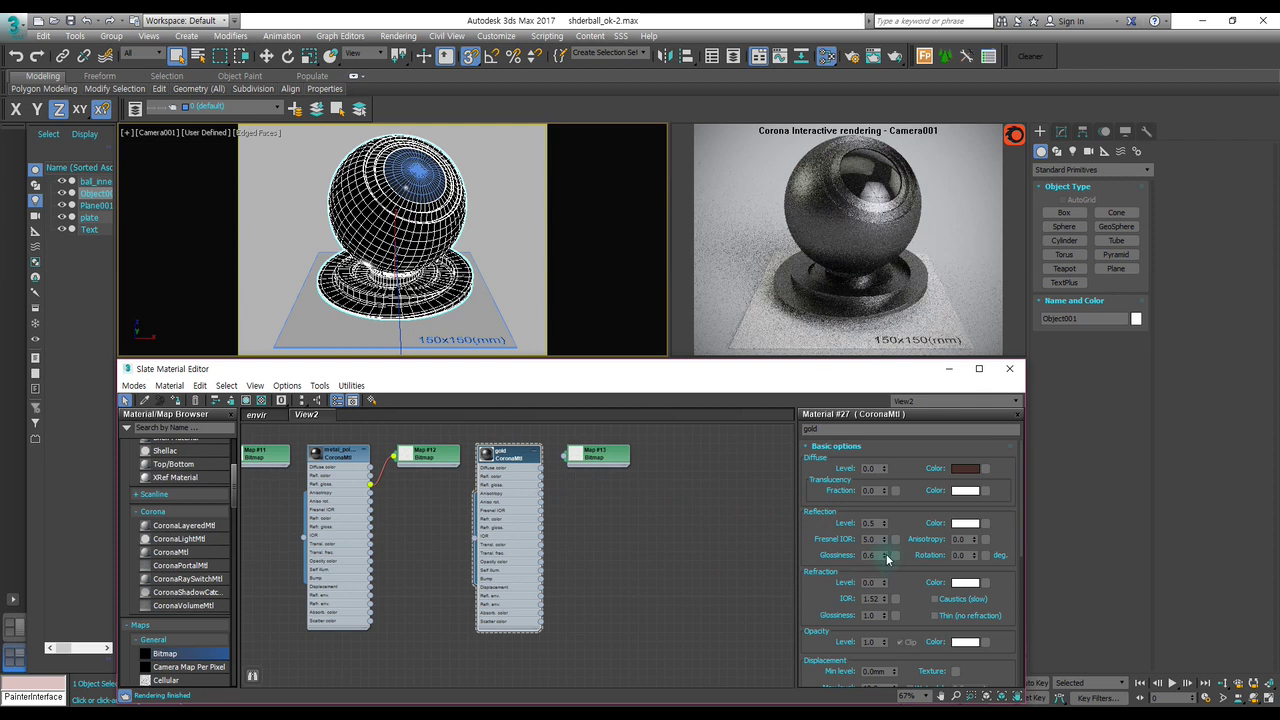
left_click_drag(887, 557, 887, 549)
double_click(872, 523)
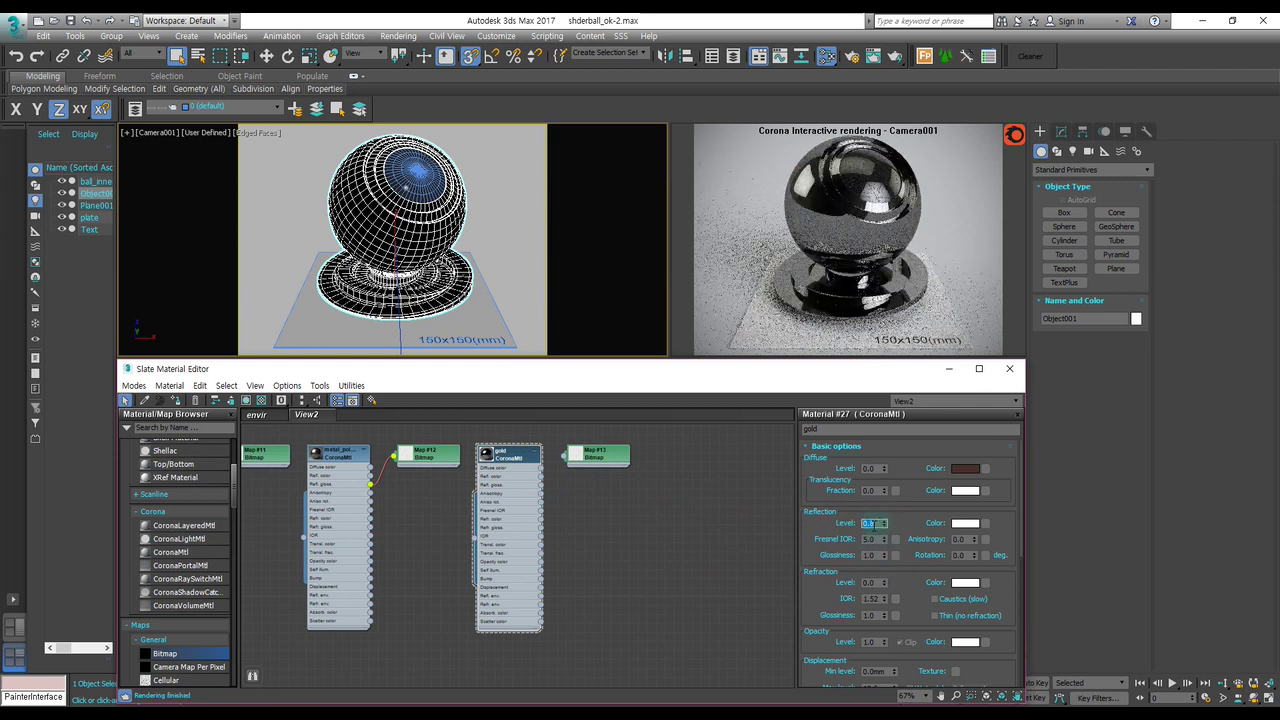
type("0.8")
double_click(868, 539)
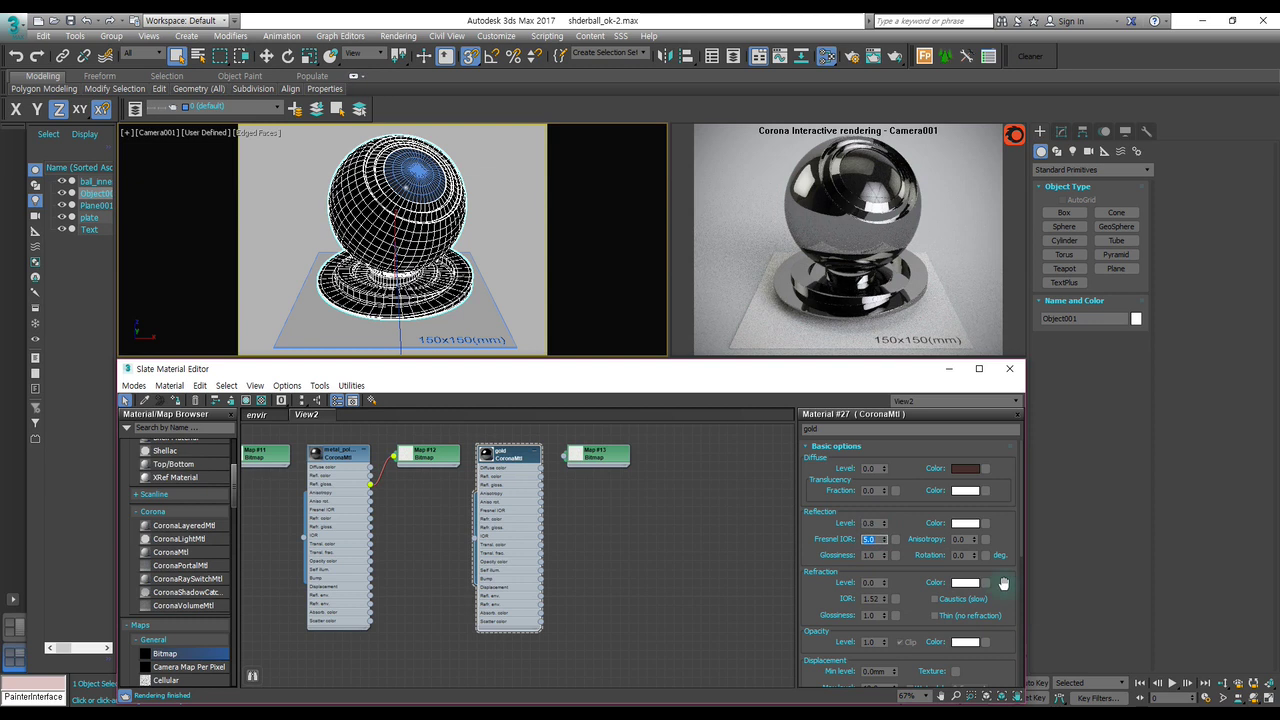
type("50")
key("Return")
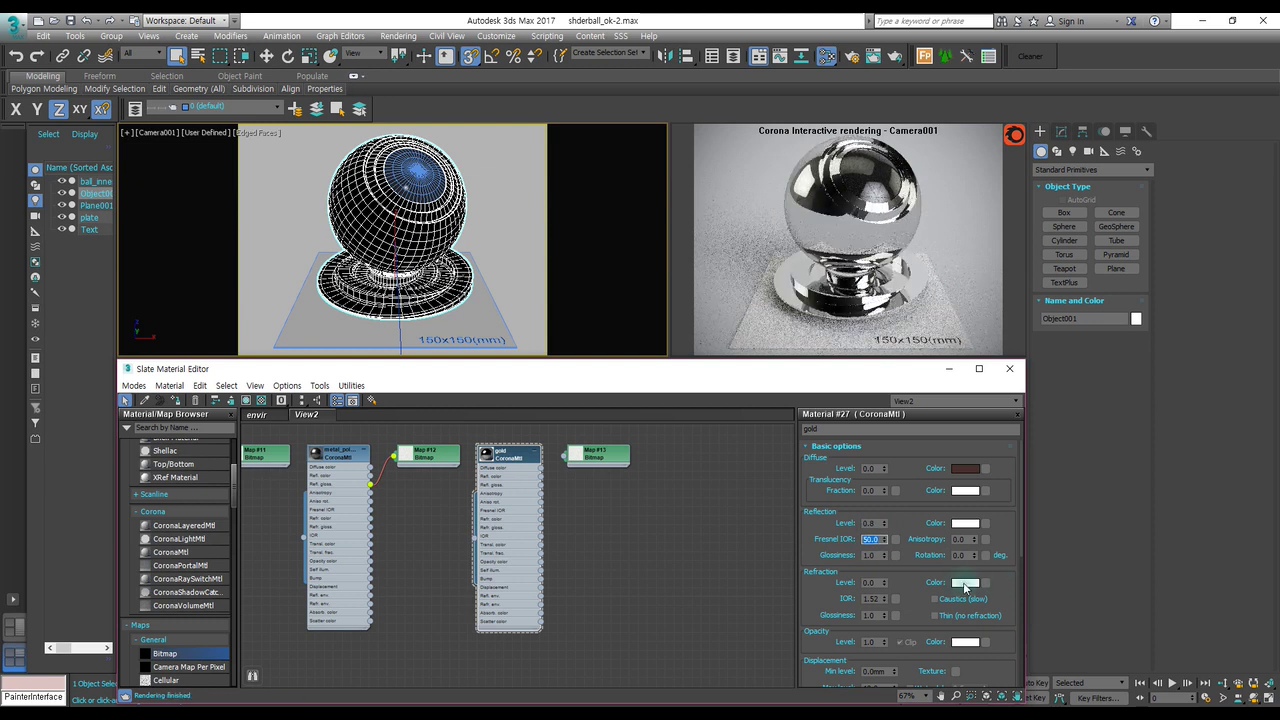
Tint the gold material's reflection colour to a saturated orange-gold.
left_click(948, 519)
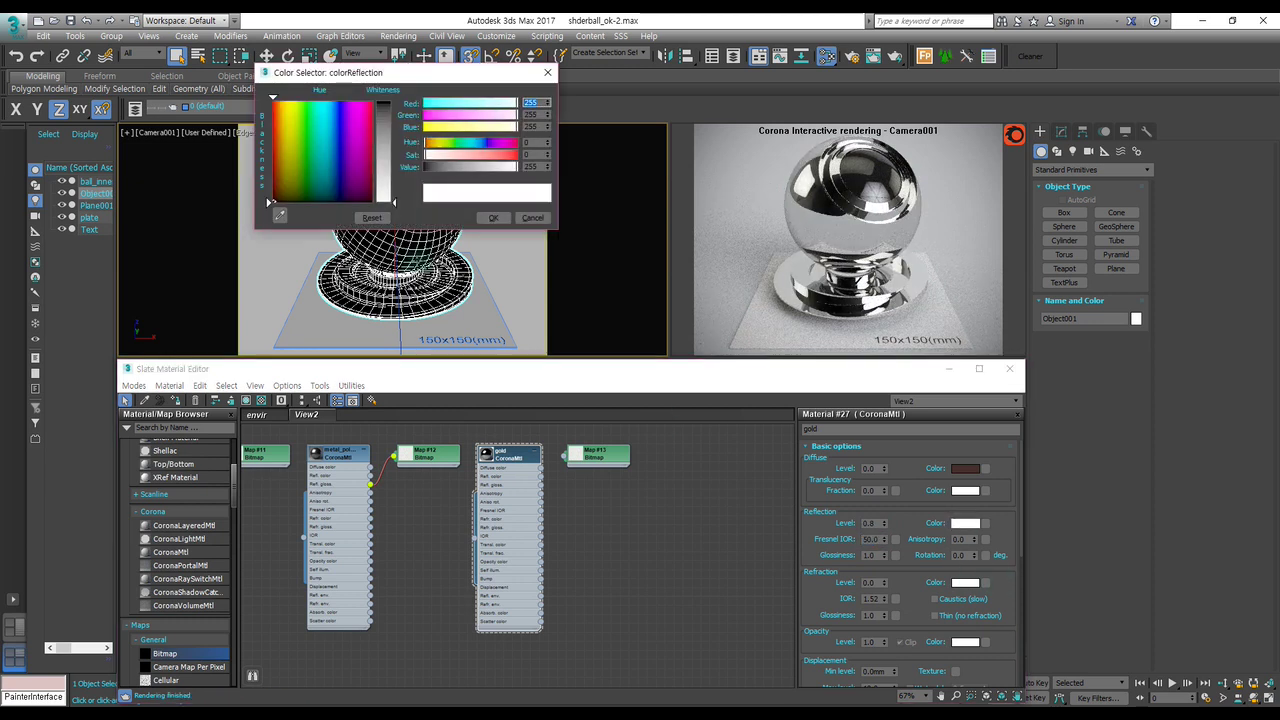
left_click_drag(285, 137, 284, 120)
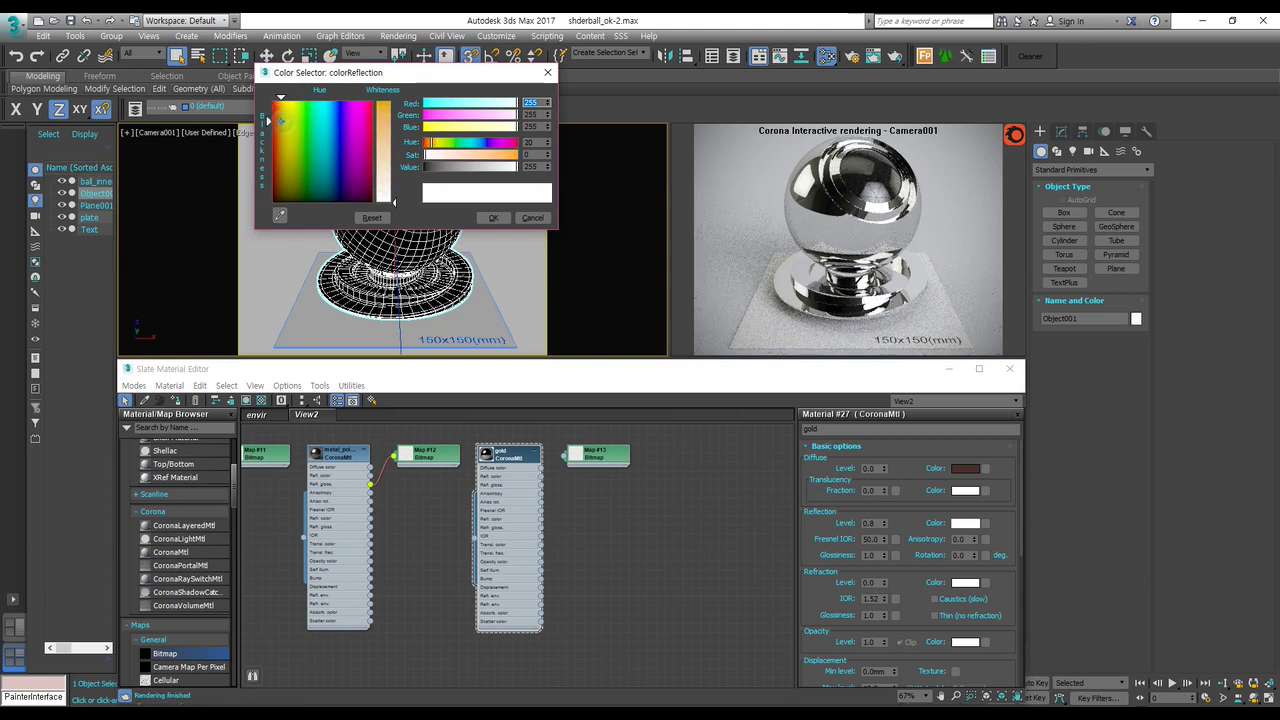
left_click_drag(393, 202, 393, 101)
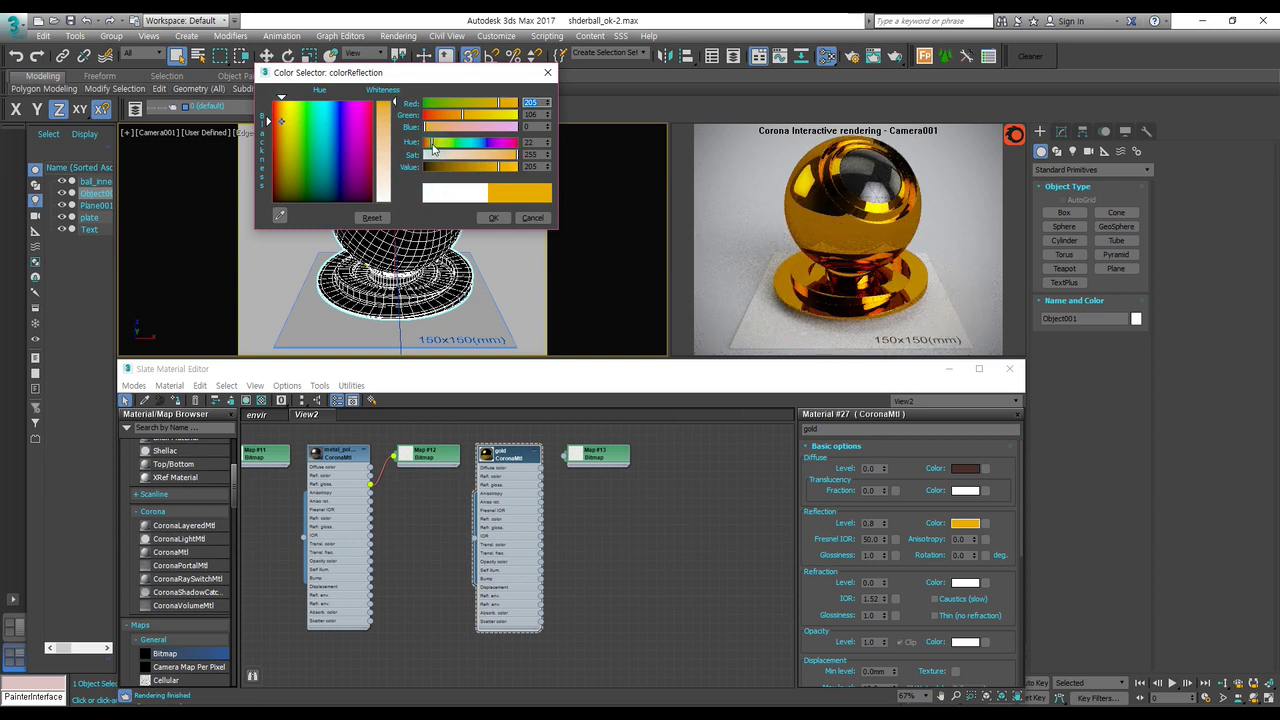
left_click_drag(464, 119, 433, 147)
left_click_drag(434, 149, 435, 149)
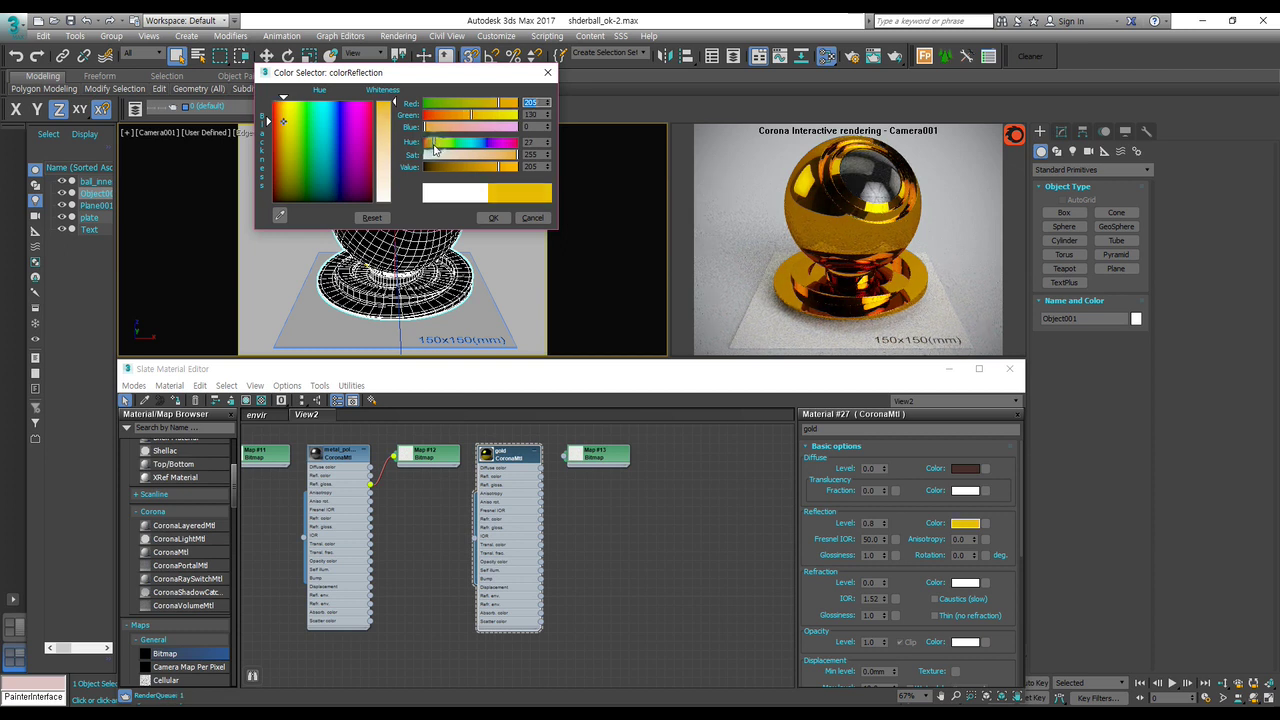
mouse_move(396, 104)
left_mouse_down()
mouse_move(397, 130)
mouse_move(394, 120)
left_mouse_up()
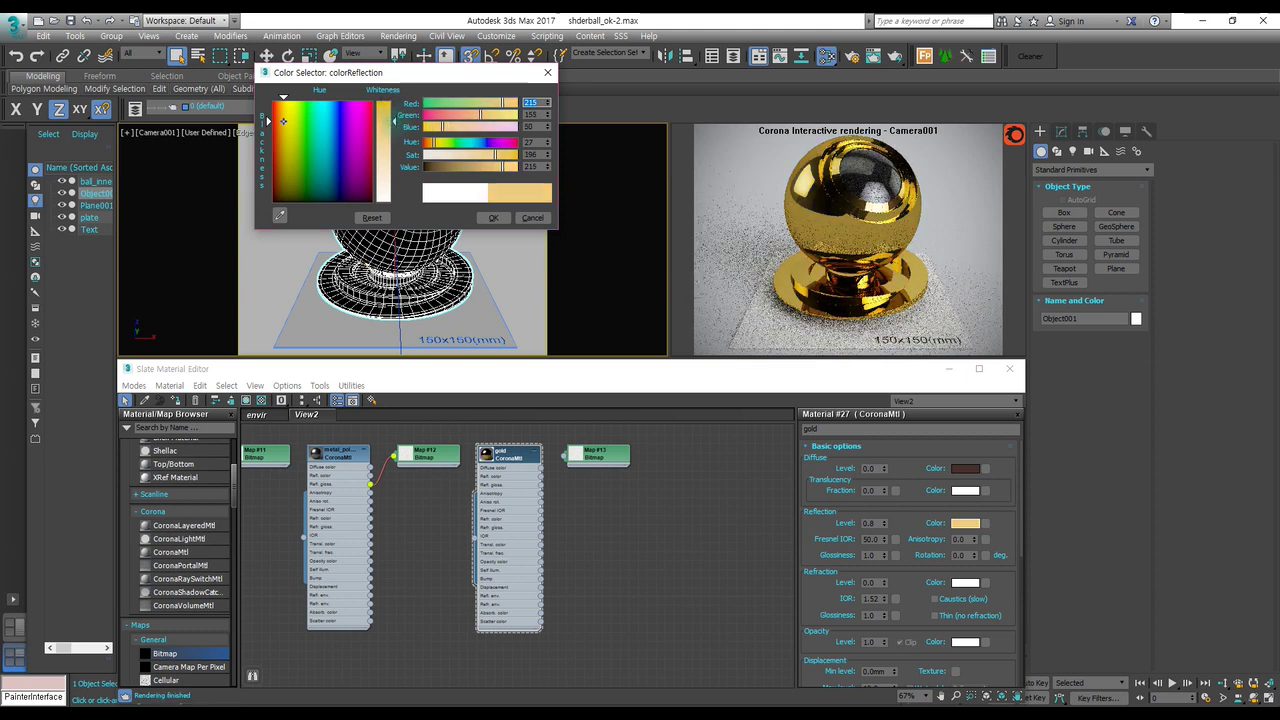
left_click(529, 218)
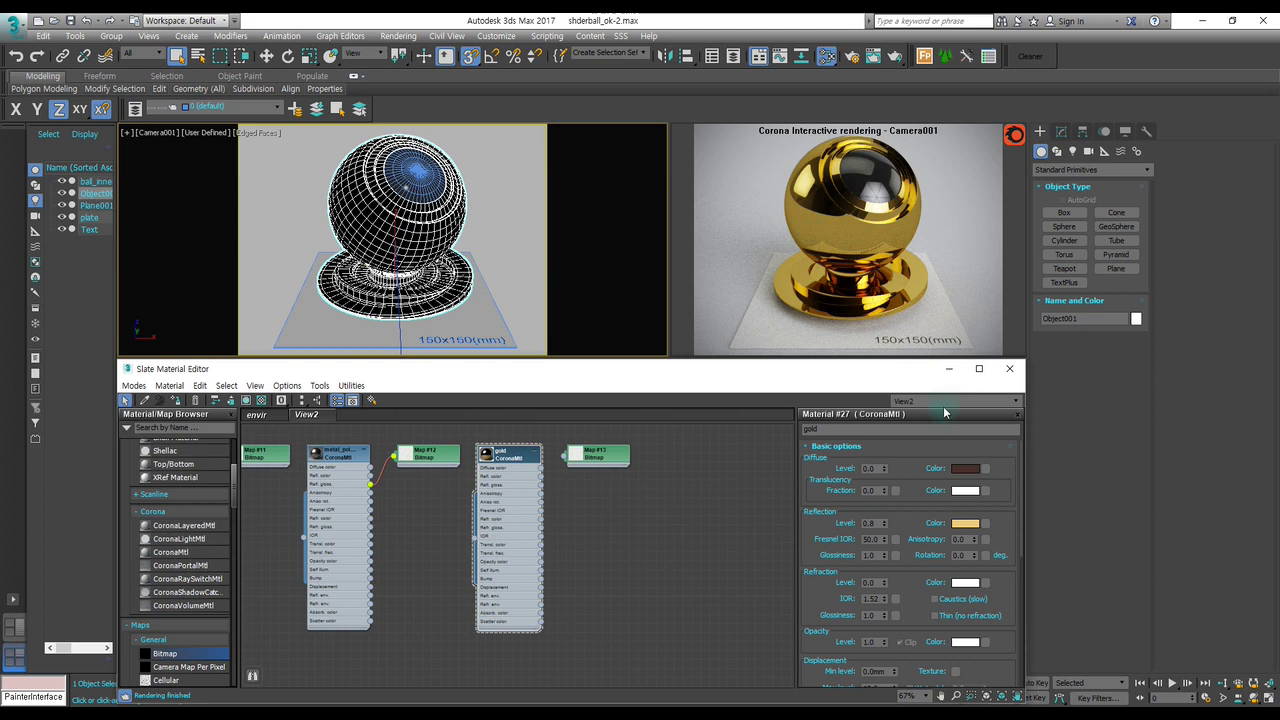
Boost the gold reflection colour's saturation to reach RGB 215, 149, 35.
left_click(966, 525)
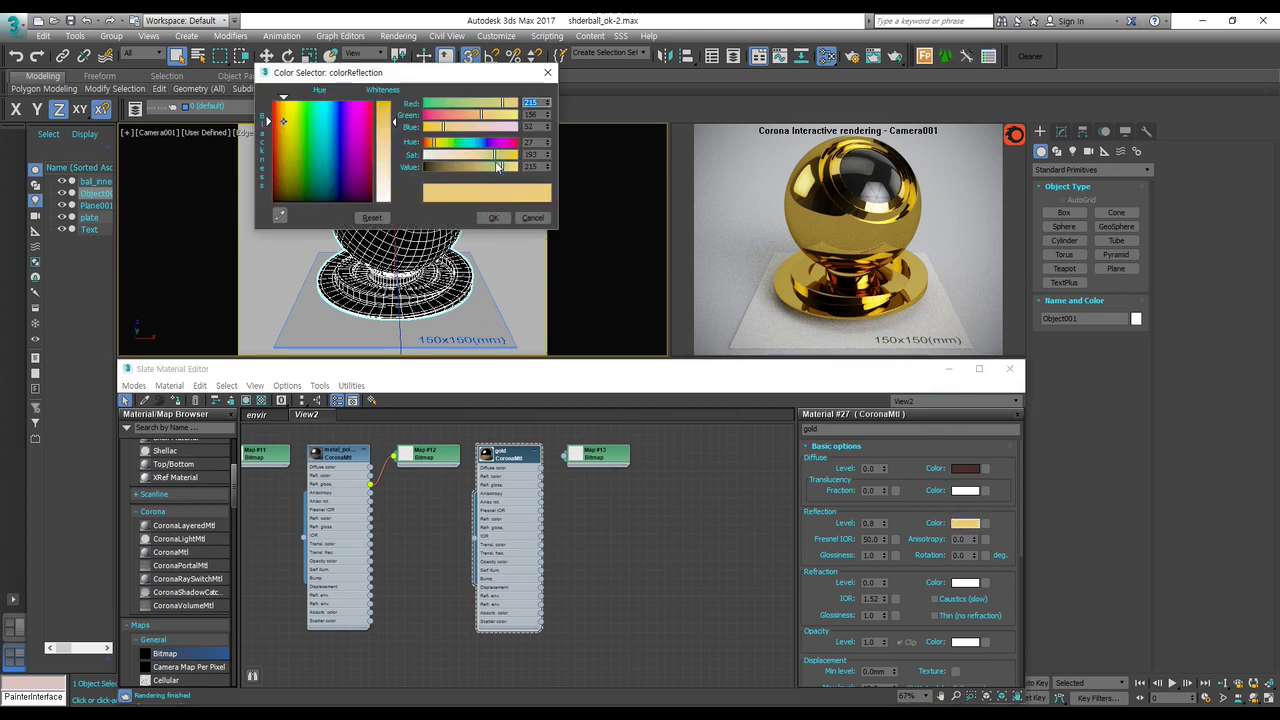
left_click_drag(493, 156, 503, 156)
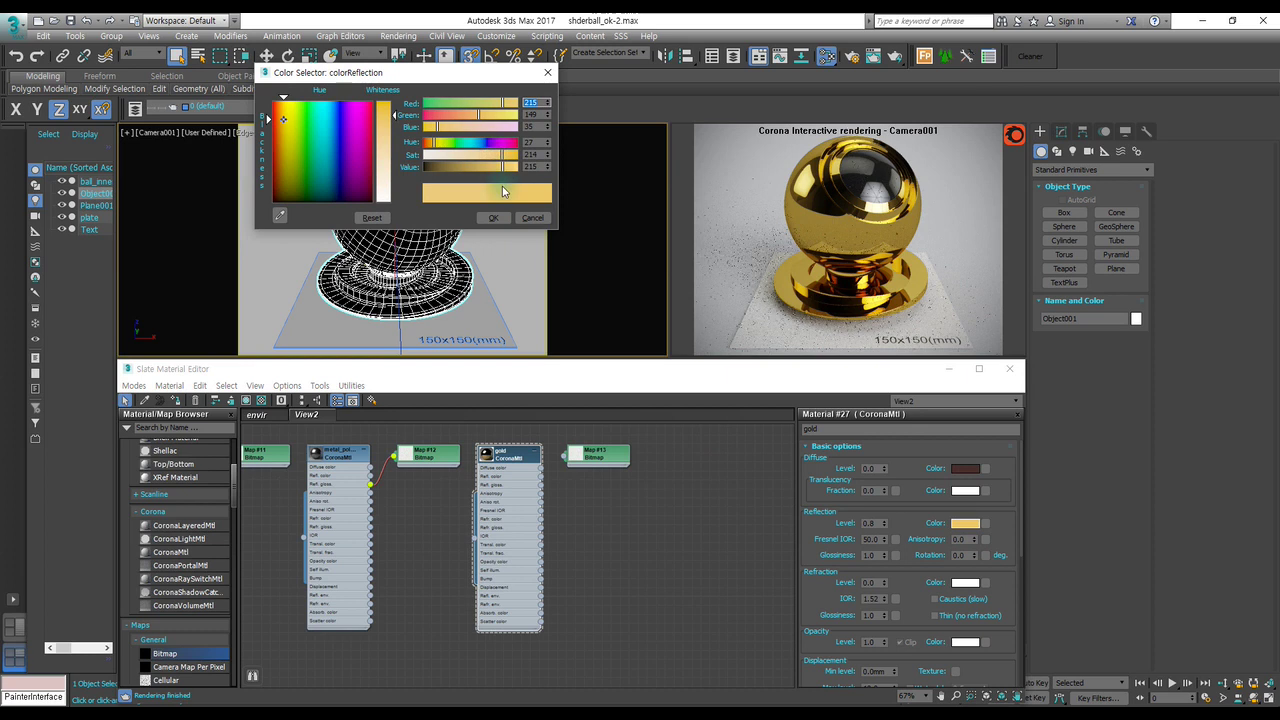
left_click(493, 218)
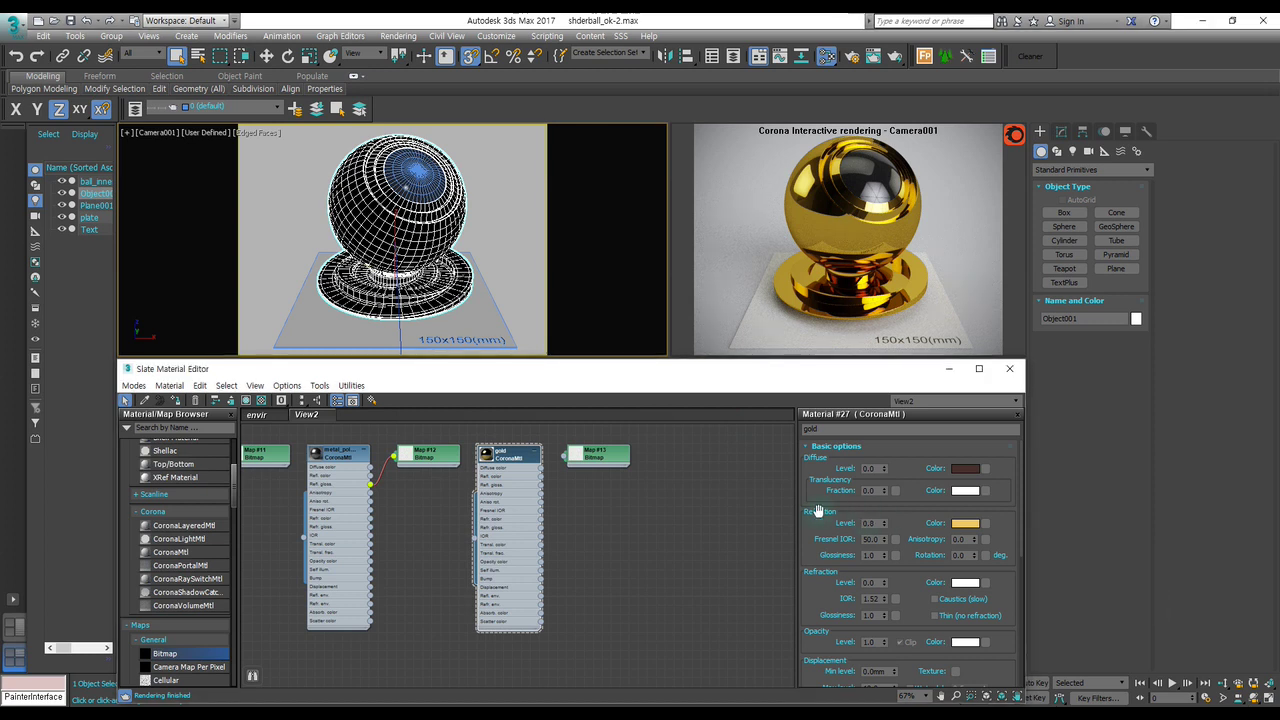
left_click_drag(818, 530, 818, 516)
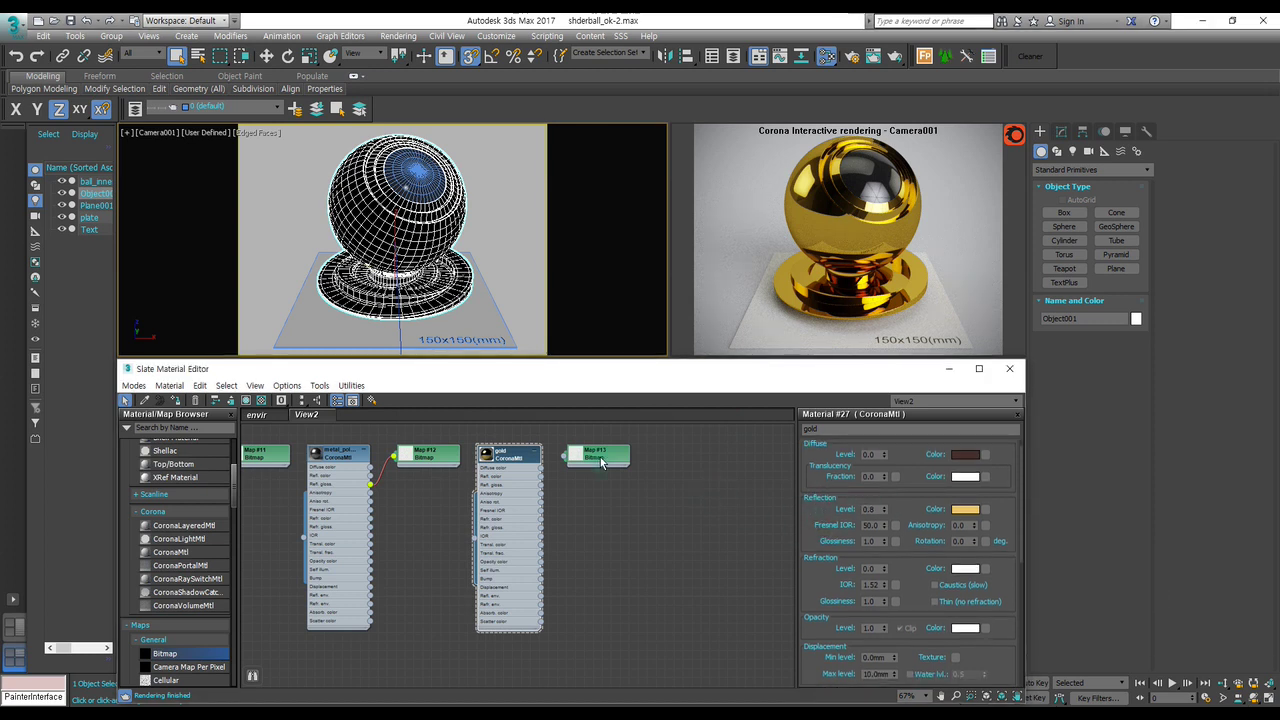
In Chrome, replace the Google Images search query with 'gold bar' and run it.
left_click(504, 701)
scroll(489, 633, "up", 2)
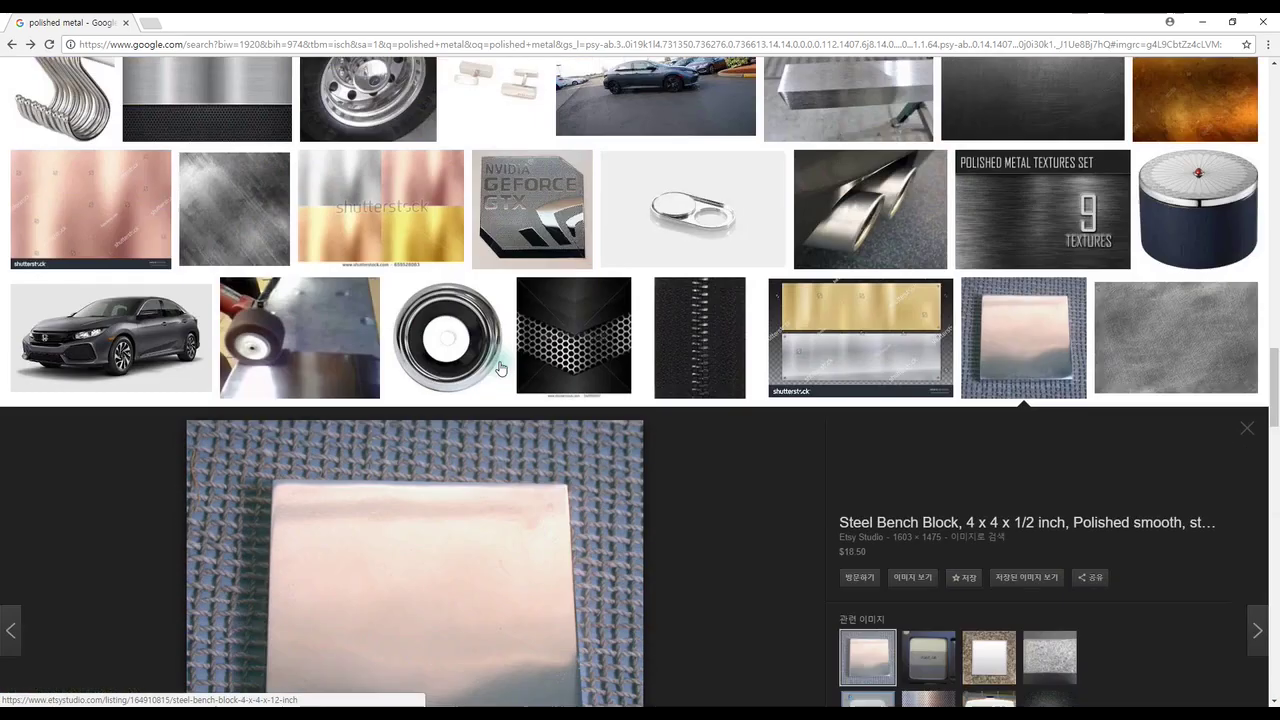
scroll(489, 633, "up", 4)
left_click_drag(1275, 333, 1275, 80)
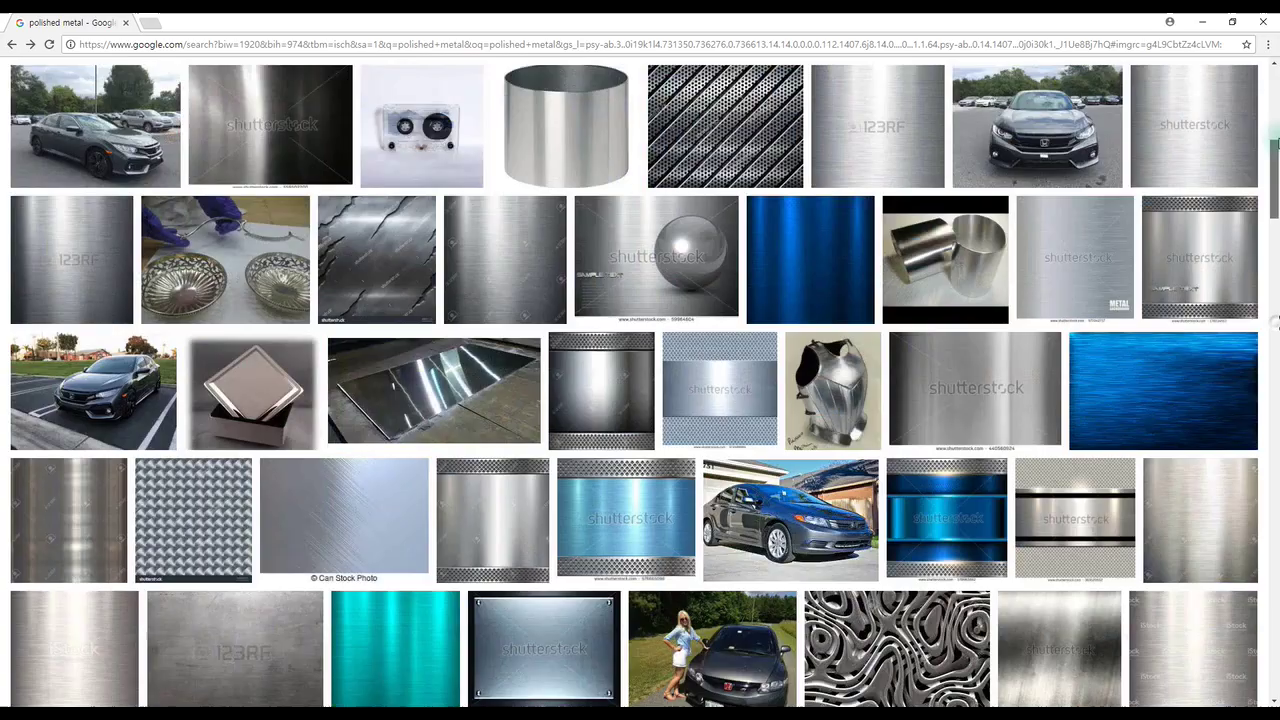
triple_click(170, 85)
type("gold ")
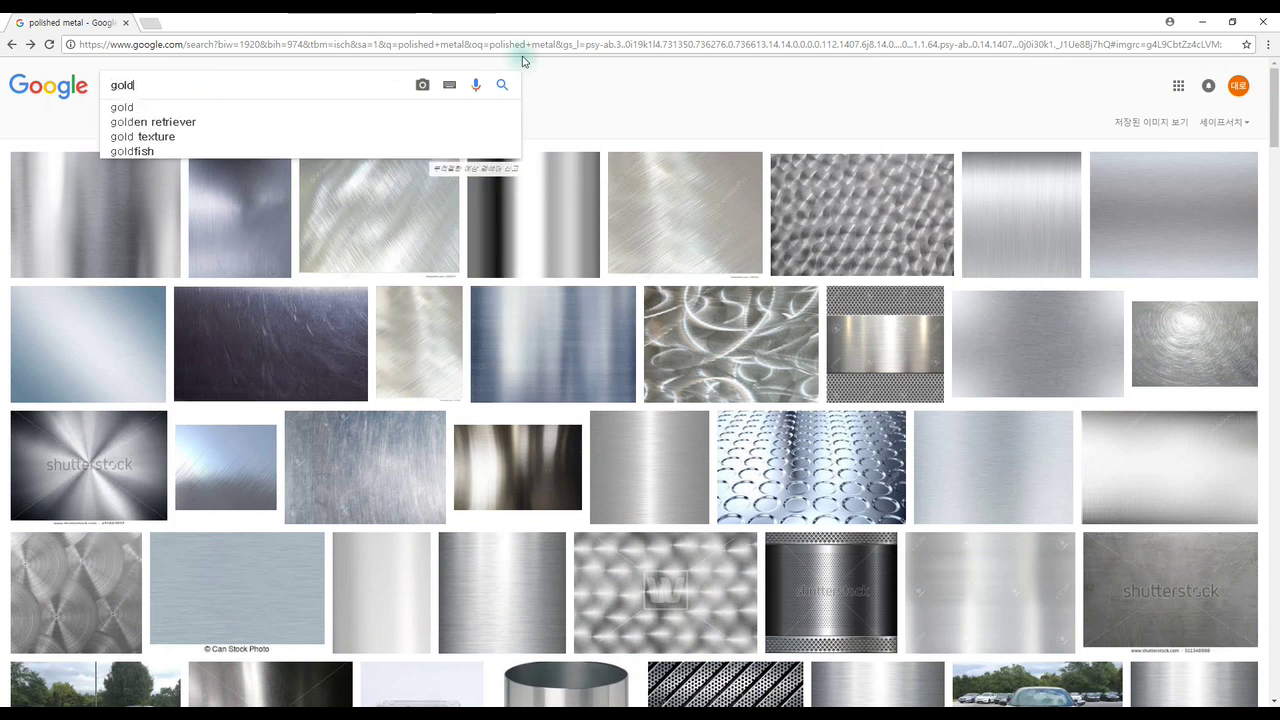
type("bar")
key("Return")
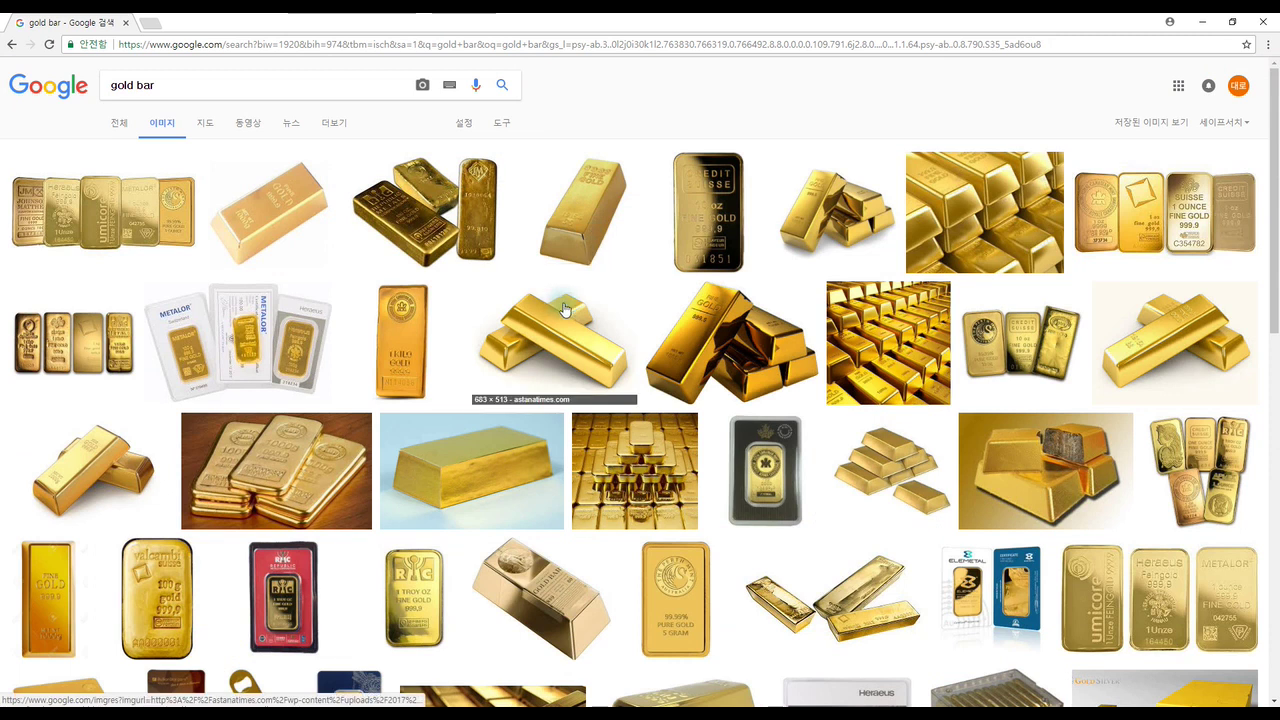
Preview gold bar results, ending on a large view of stacked gold bars.
scroll(600, 320, "down", 2)
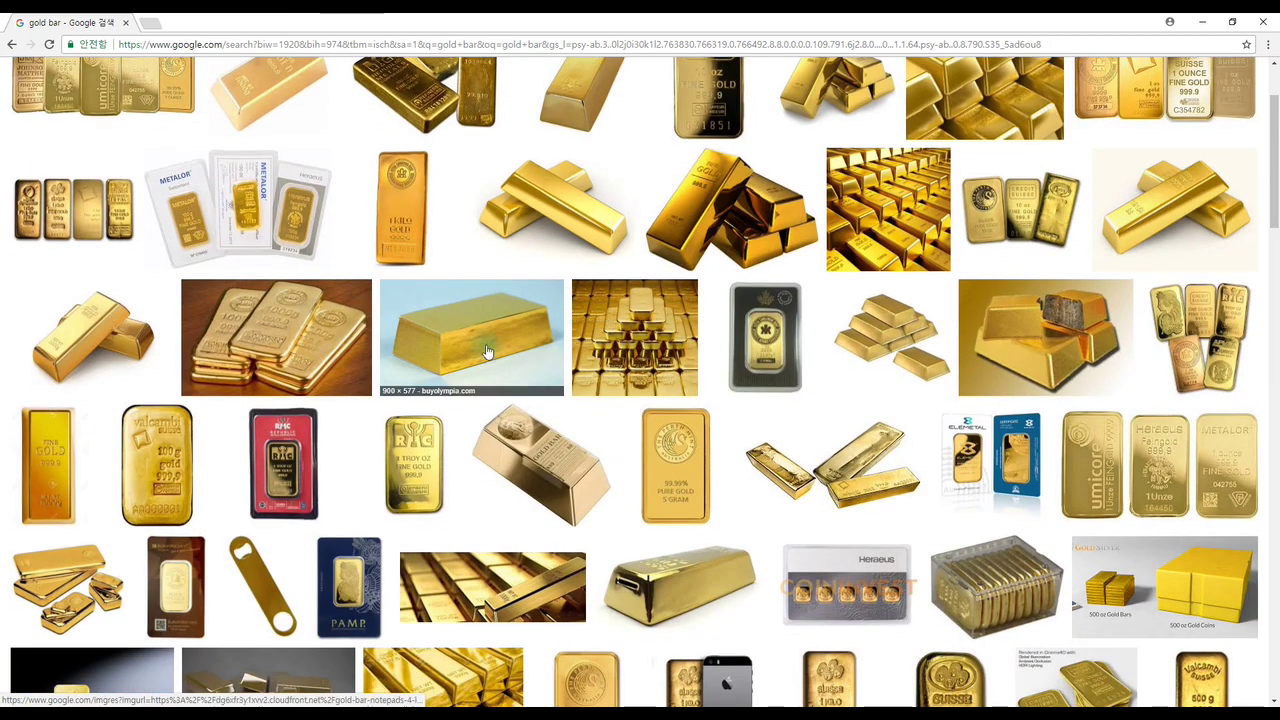
left_click(484, 341)
left_click(526, 427)
left_click(928, 450)
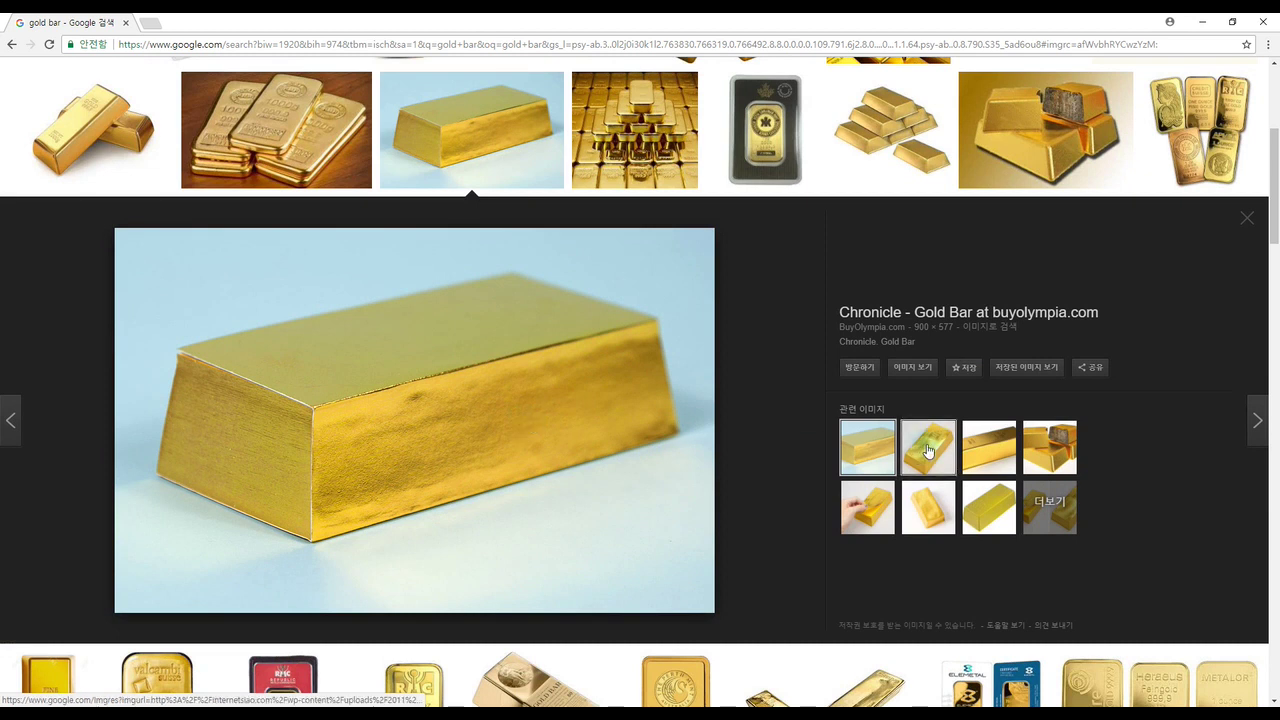
scroll(485, 435, "down", 3)
scroll(495, 430, "down", 1)
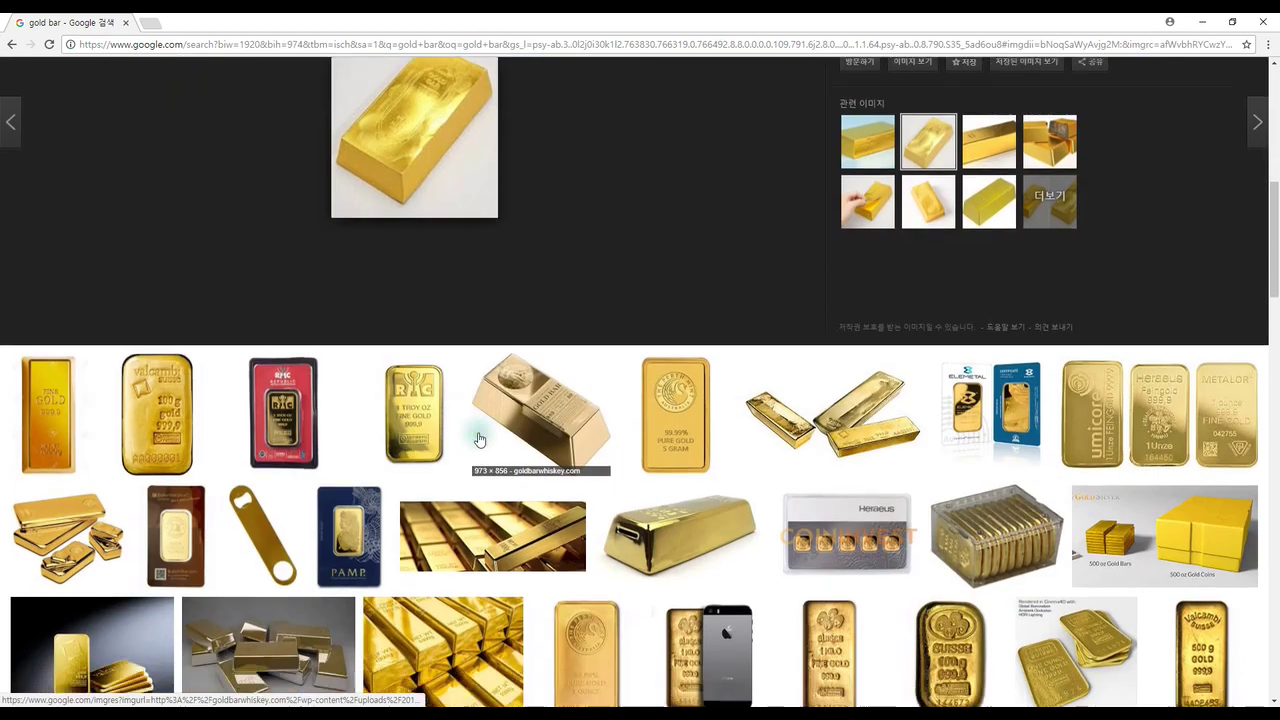
scroll(505, 425, "down", 2)
scroll(507, 424, "down", 1)
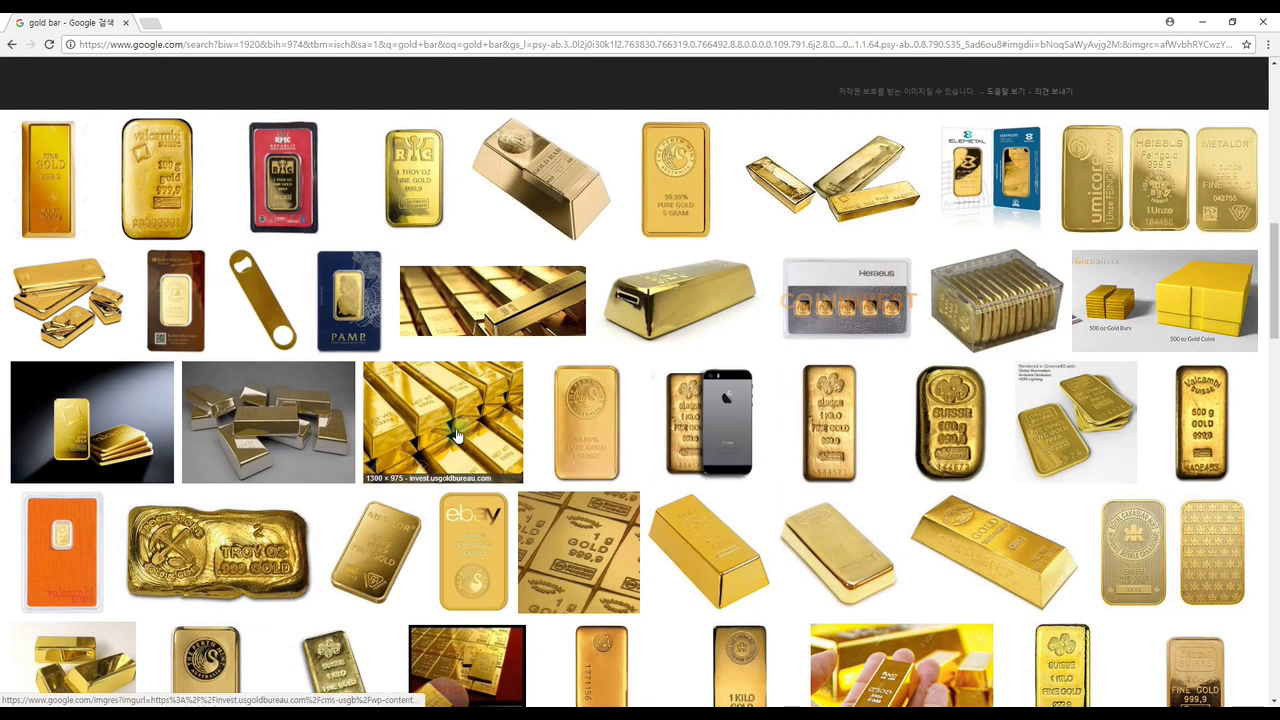
left_click(505, 415)
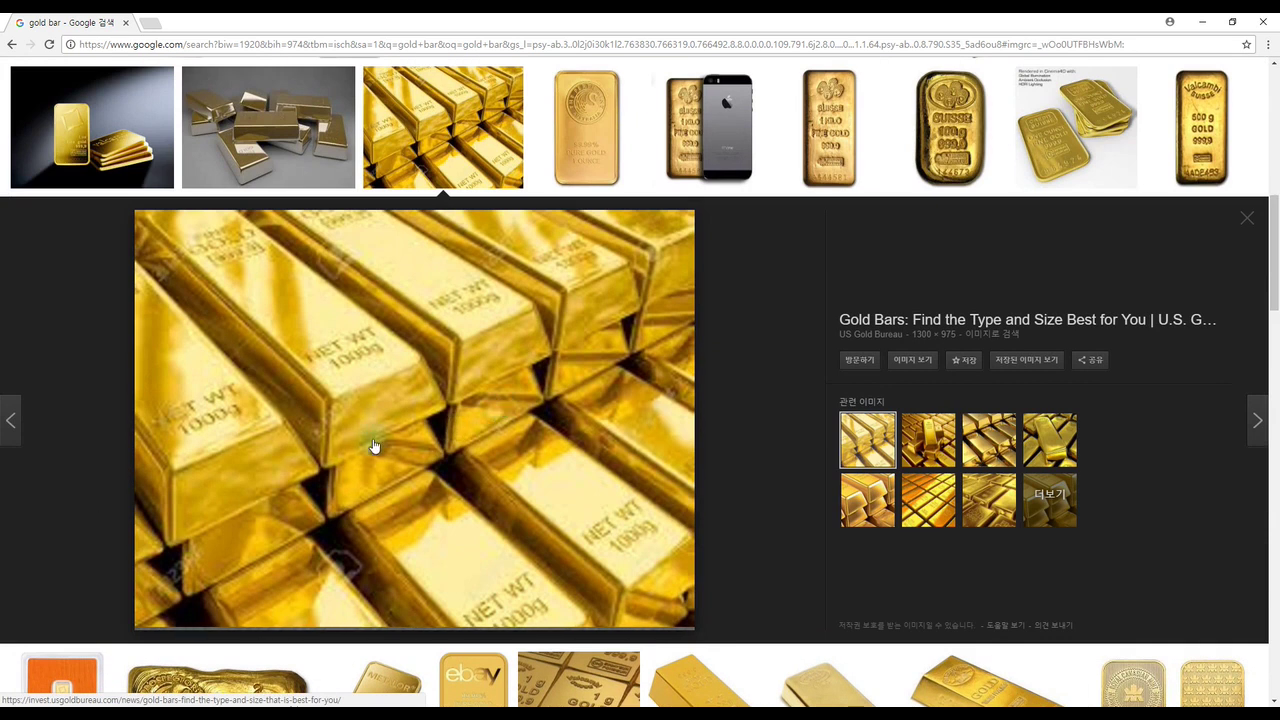
Compare the related stacked gold bar photos, then open the gold bar on golden silk.
left_click(912, 446)
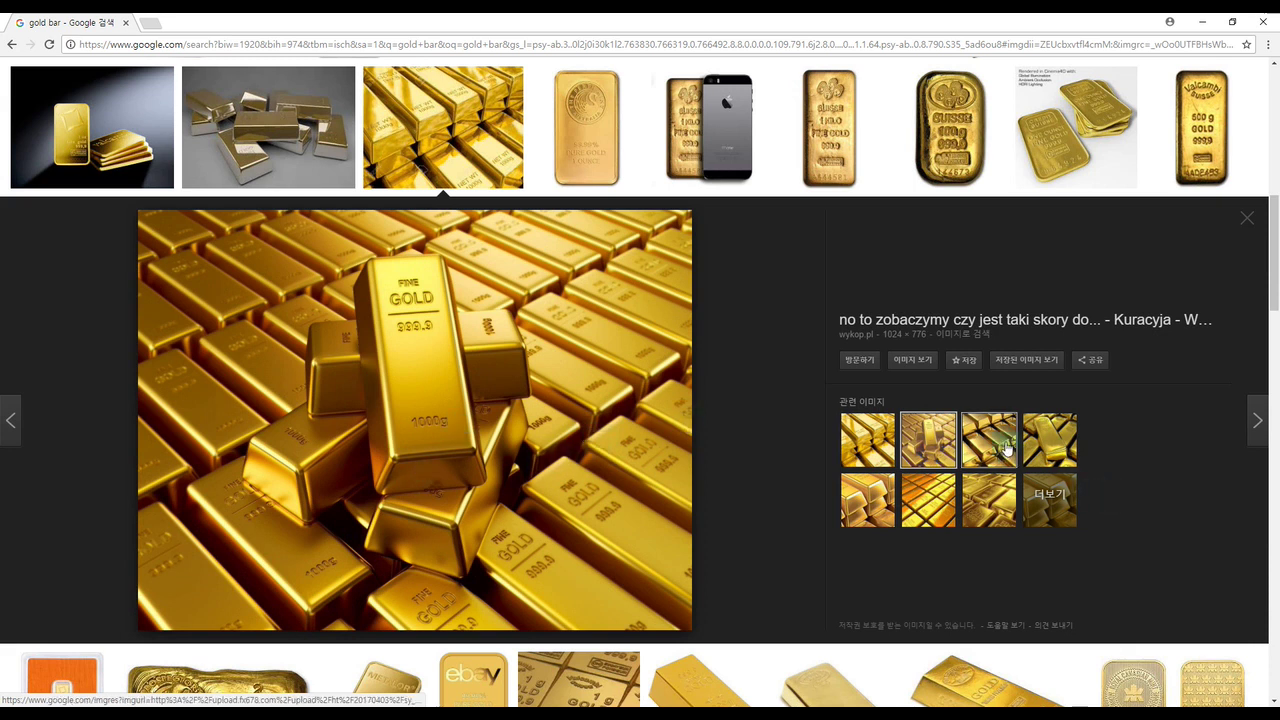
left_click(1007, 449)
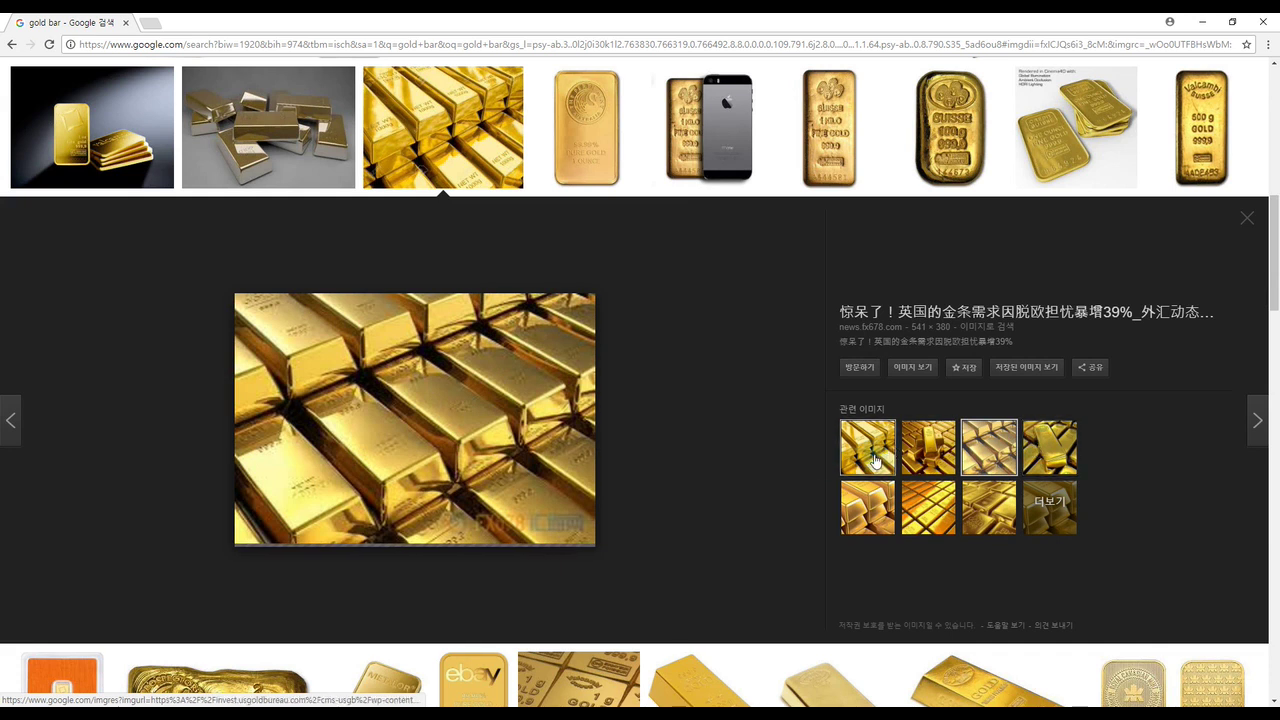
scroll(880, 462, "down", 1)
scroll(915, 460, "down", 2)
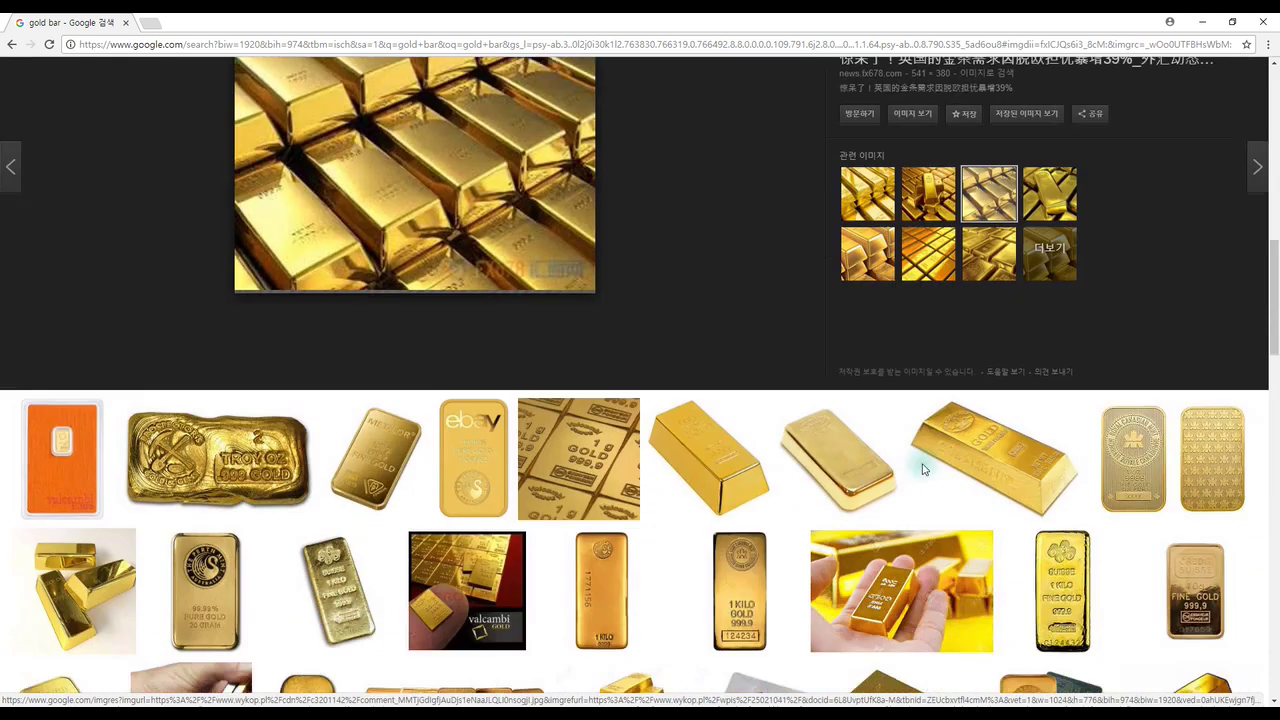
scroll(922, 468, "down", 1)
scroll(922, 470, "down", 1)
scroll(922, 470, "down", 2)
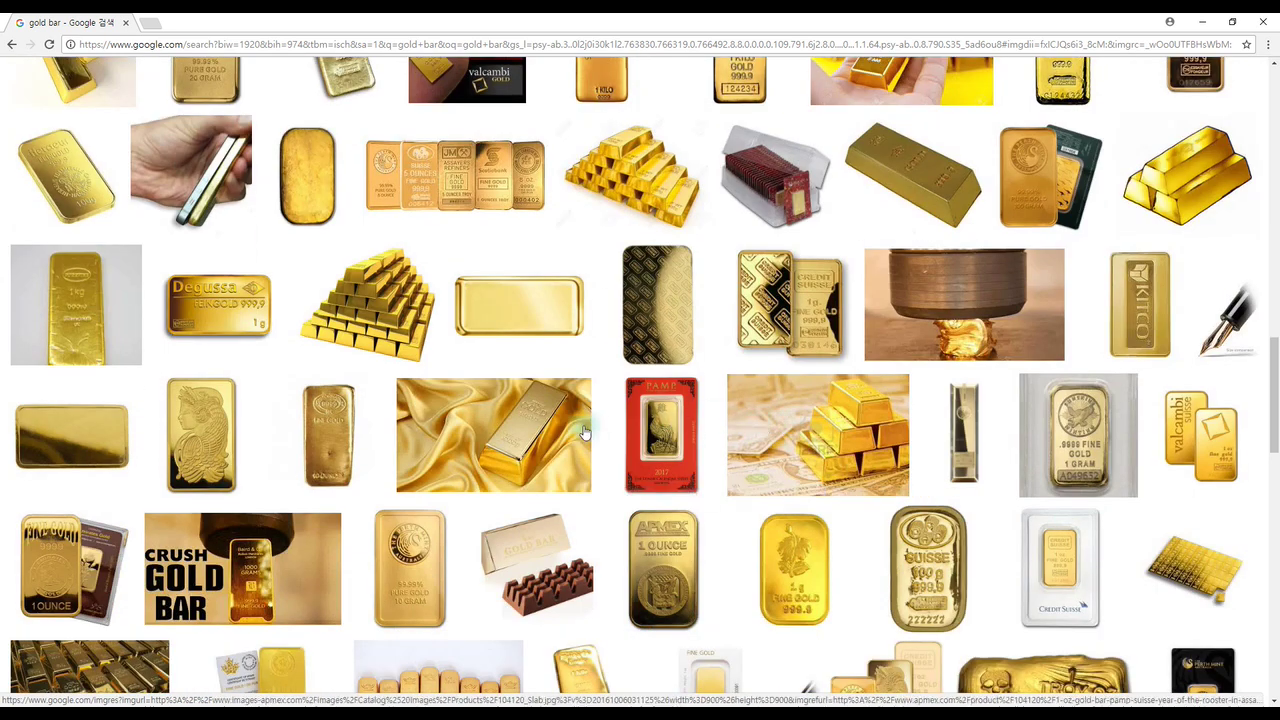
left_click(493, 435)
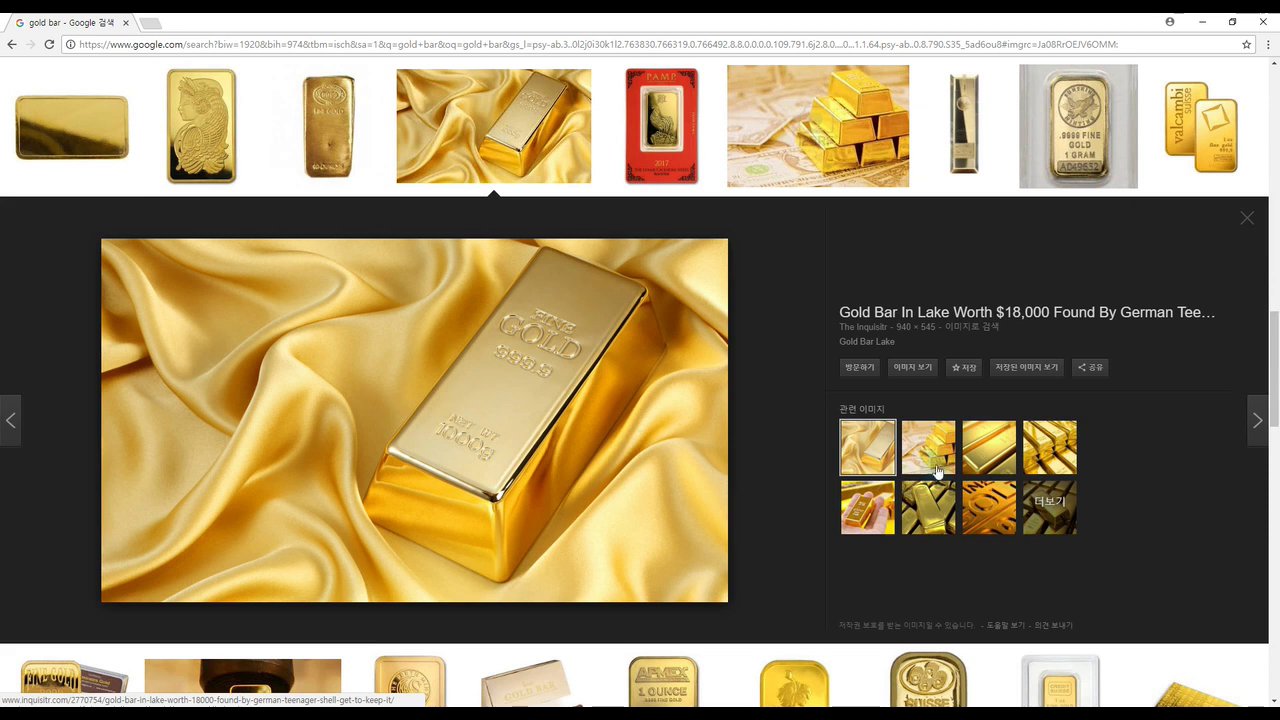
scroll(908, 458, "down", 2)
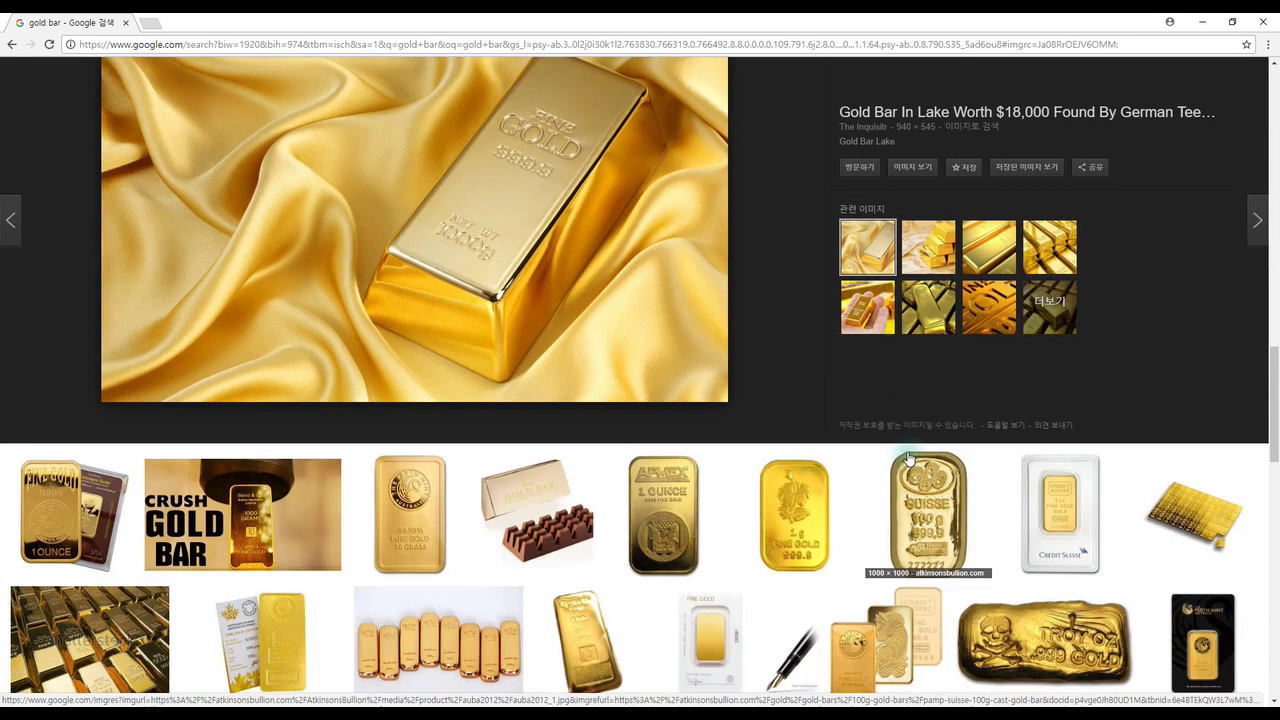
View the related hand-held gold bar image, then open the close-up stock photo of gold bars.
left_click(867, 307)
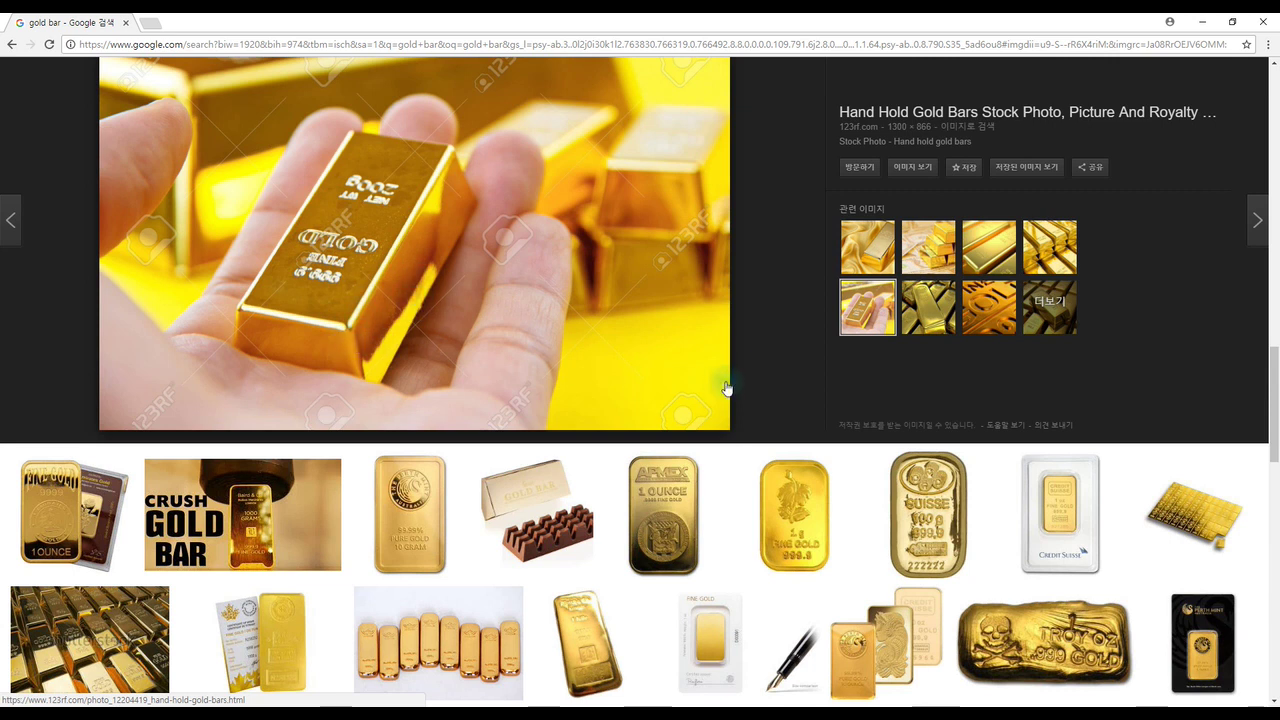
scroll(560, 360, "down", 5)
scroll(610, 372, "down", 3)
scroll(617, 376, "down", 2)
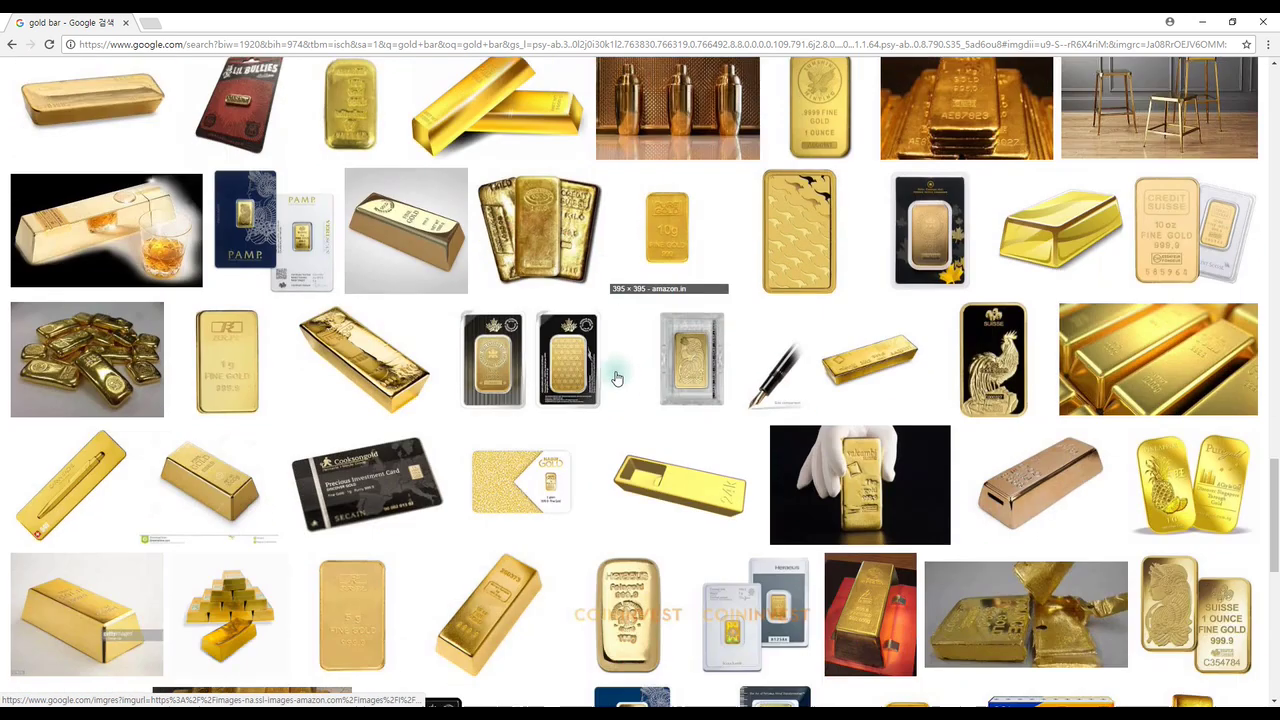
scroll(617, 376, "down", 2)
scroll(617, 376, "down", 2)
scroll(615, 378, "up", 3)
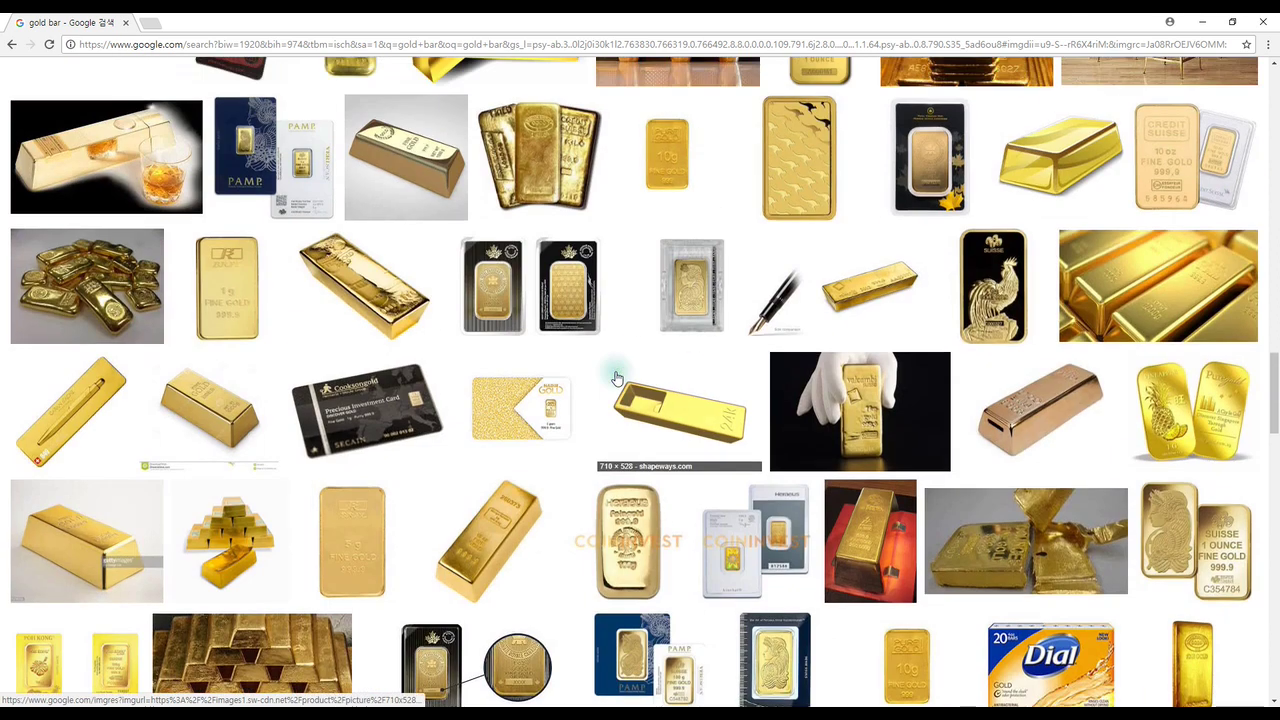
left_click(1158, 290)
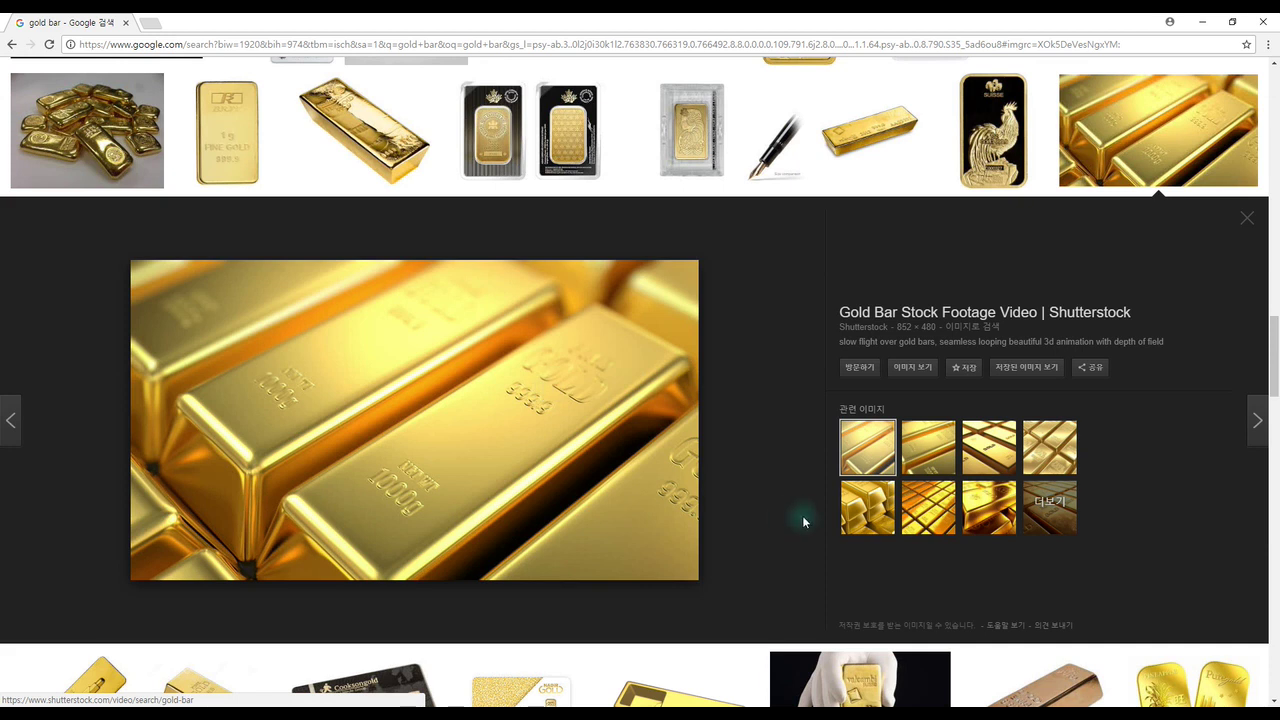
Show the related gold bar grid and open the close-up of 1 KG fine gold bars.
left_click(928, 500)
scroll(591, 422, "down", 5)
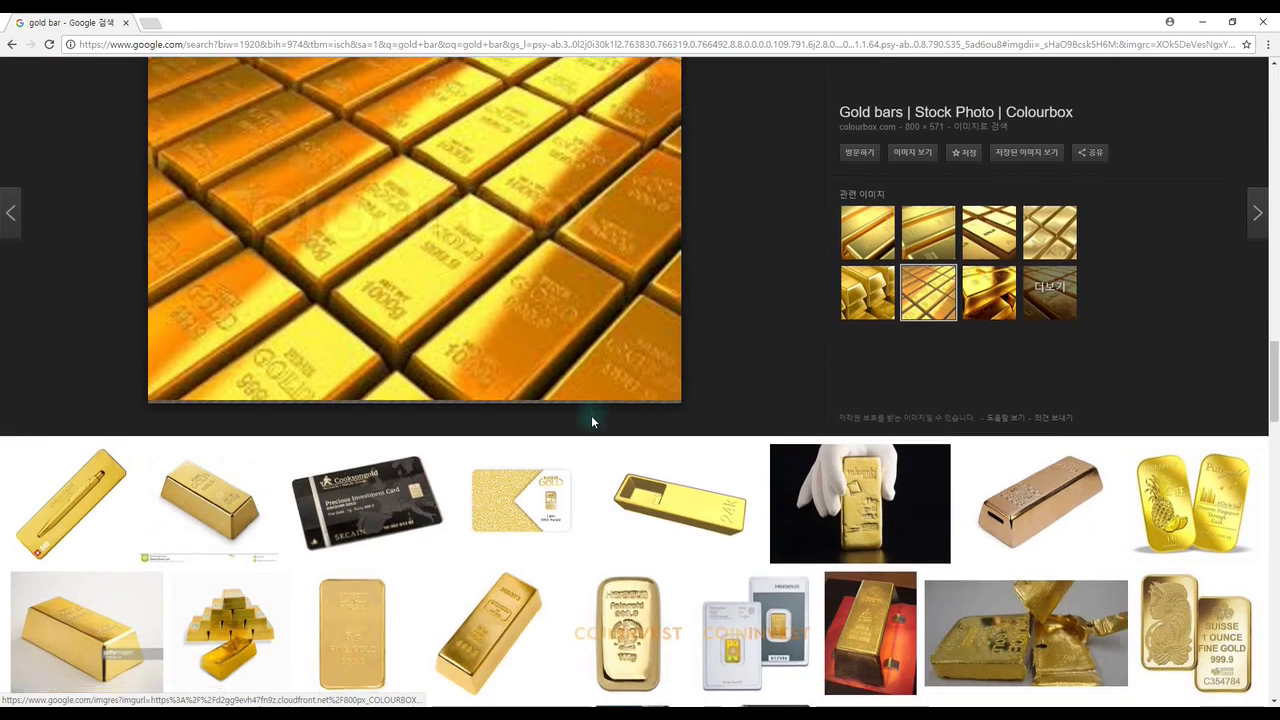
scroll(591, 422, "down", 7)
scroll(591, 422, "down", 5)
scroll(591, 422, "down", 2)
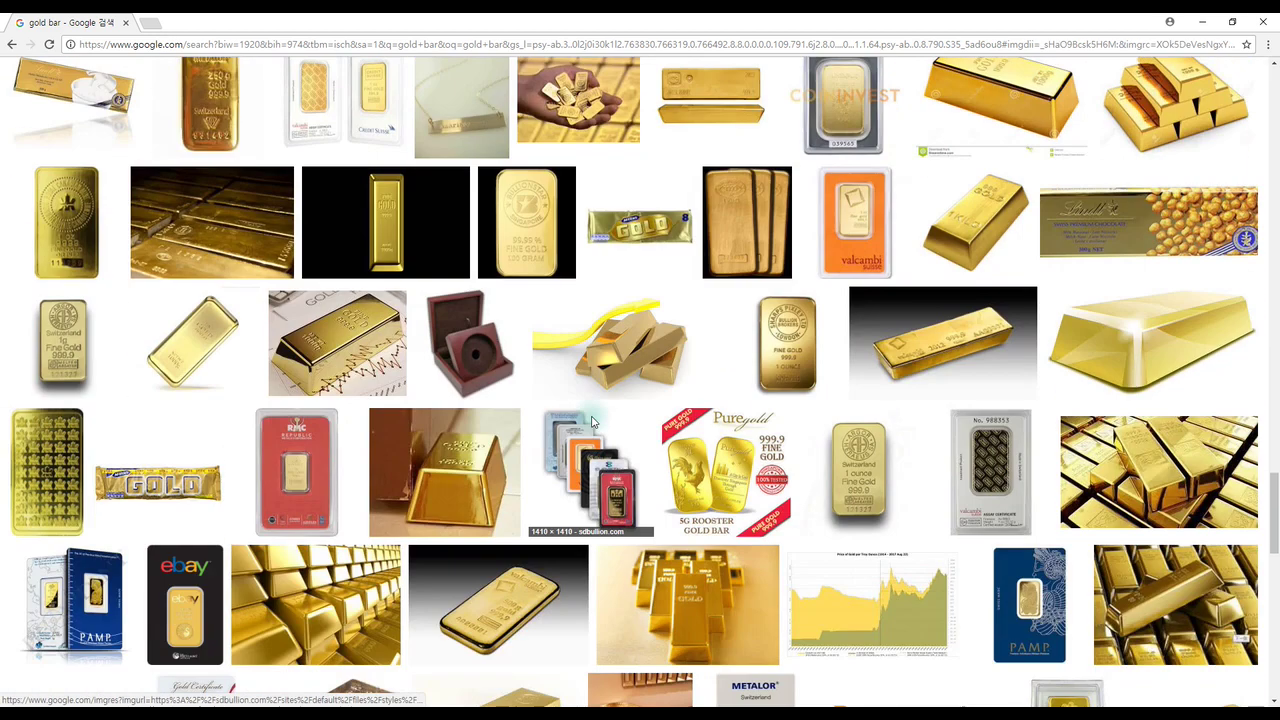
scroll(591, 422, "down", 2)
scroll(593, 424, "down", 1)
scroll(597, 428, "down", 1)
scroll(597, 428, "down", 3)
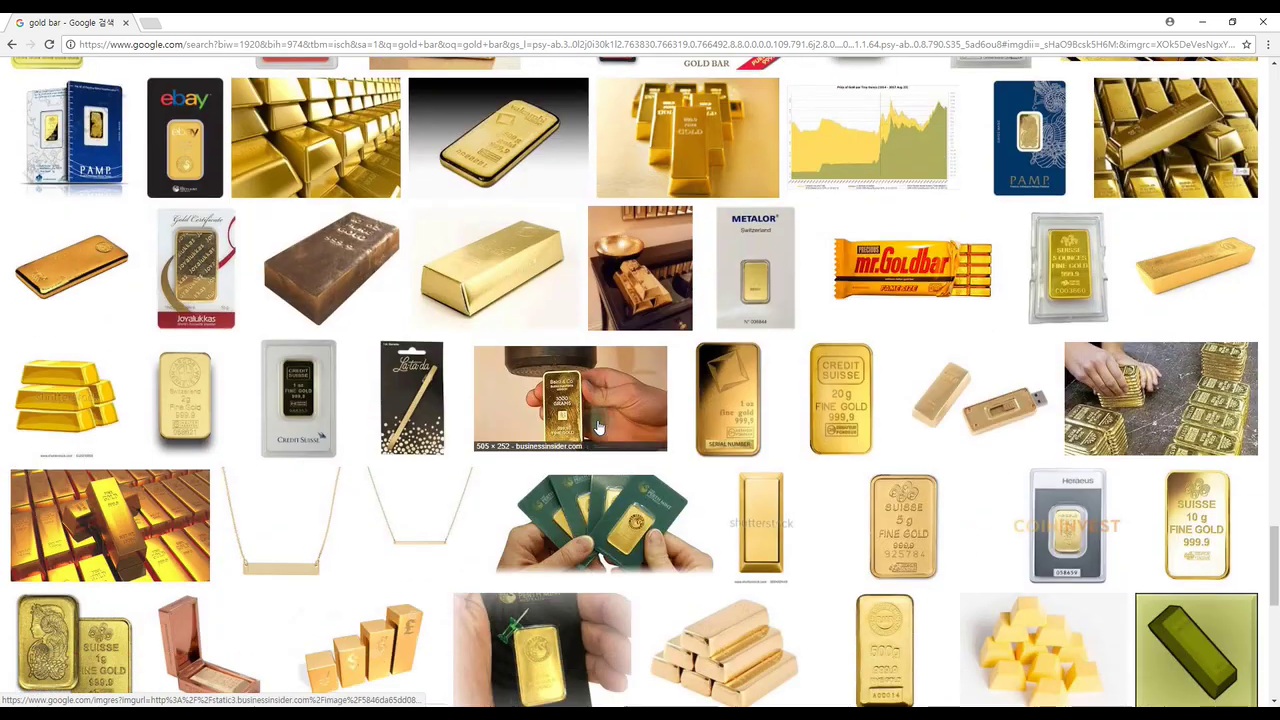
scroll(597, 428, "down", 1)
scroll(597, 428, "down", 1)
scroll(597, 428, "down", 4)
scroll(598, 427, "down", 1)
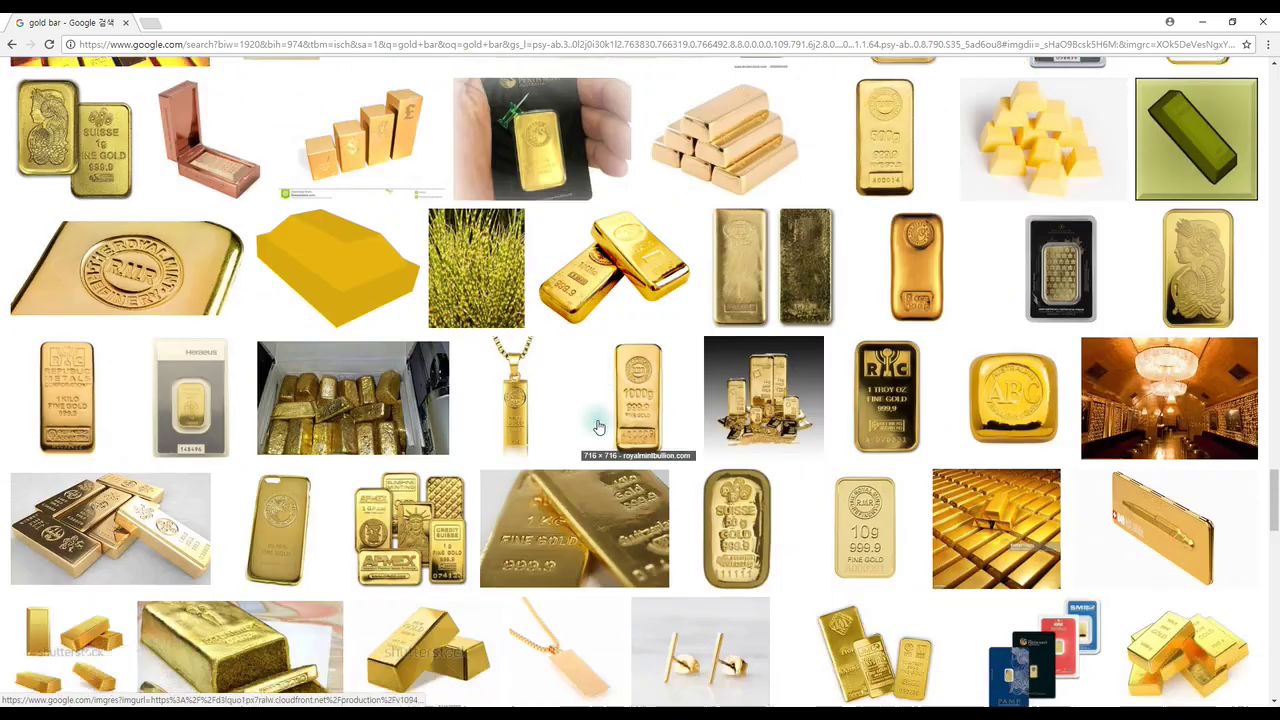
scroll(598, 424, "down", 3)
left_click(610, 386)
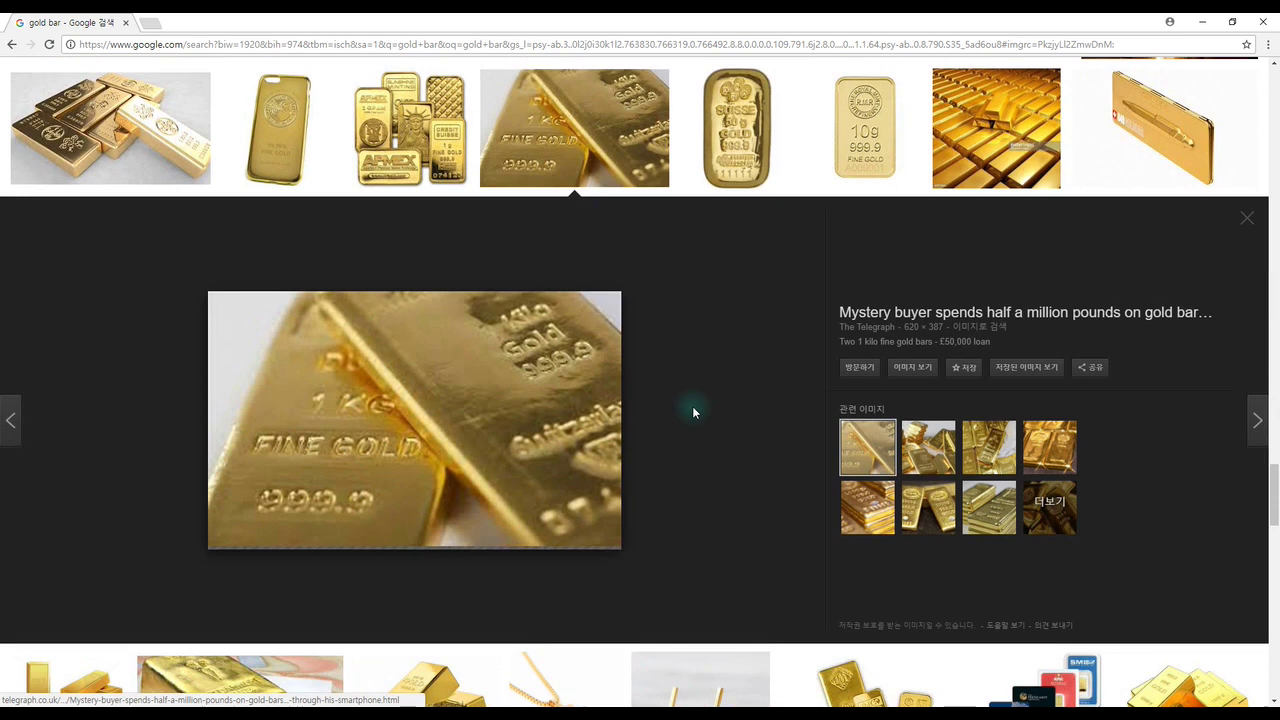
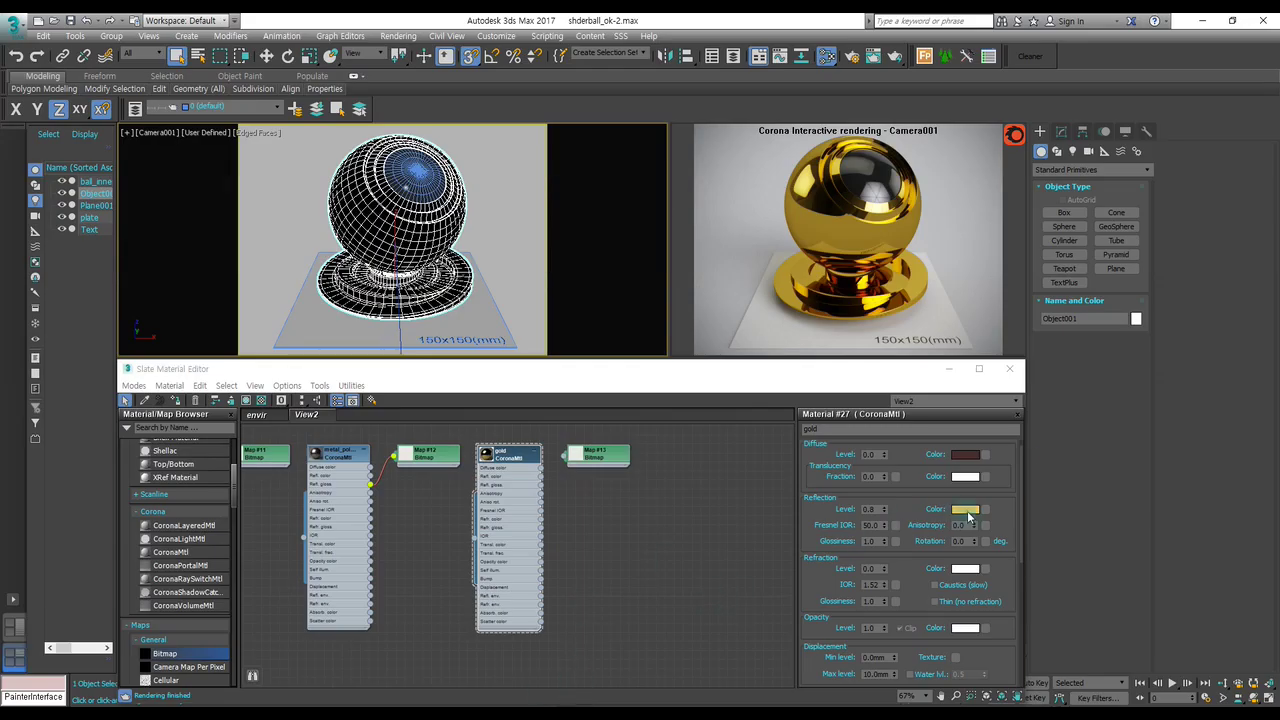
Set the gold material's reflection colour to a warm gold of about 220, 166, 52.
left_click(965, 510)
left_click_drag(397, 122, 393, 119)
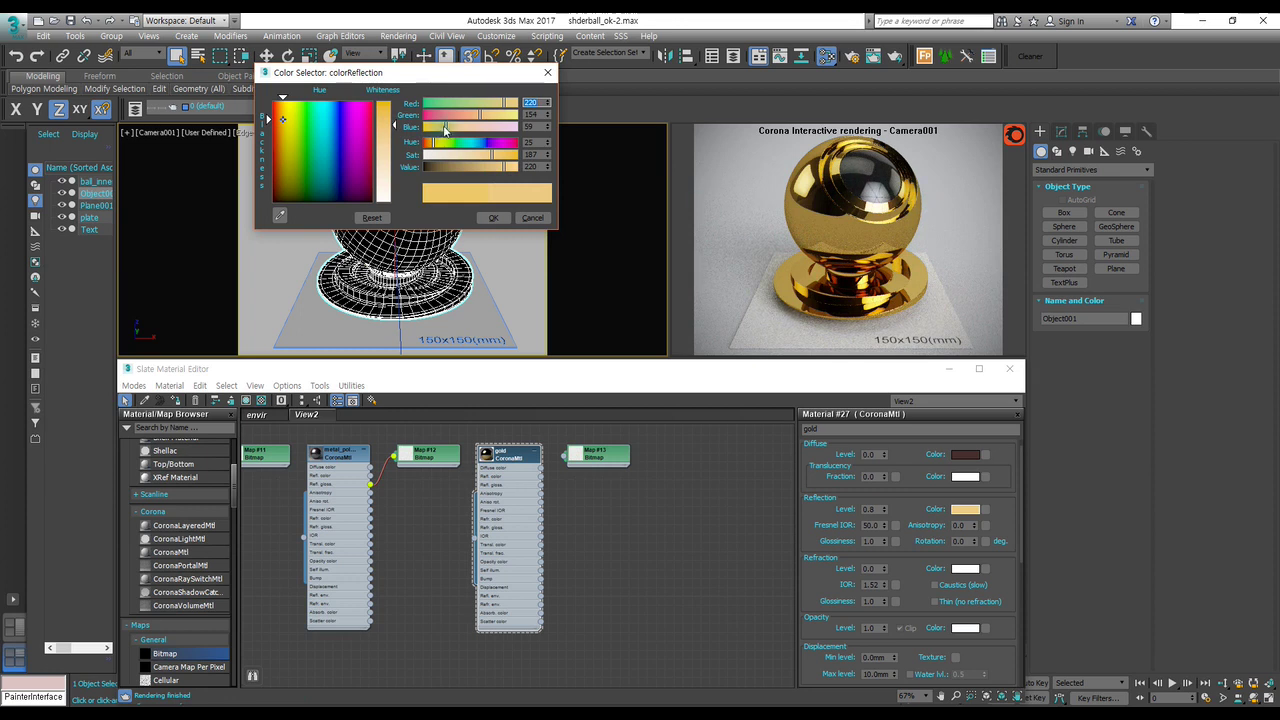
left_click_drag(446, 130, 443, 130)
left_click_drag(484, 117, 487, 117)
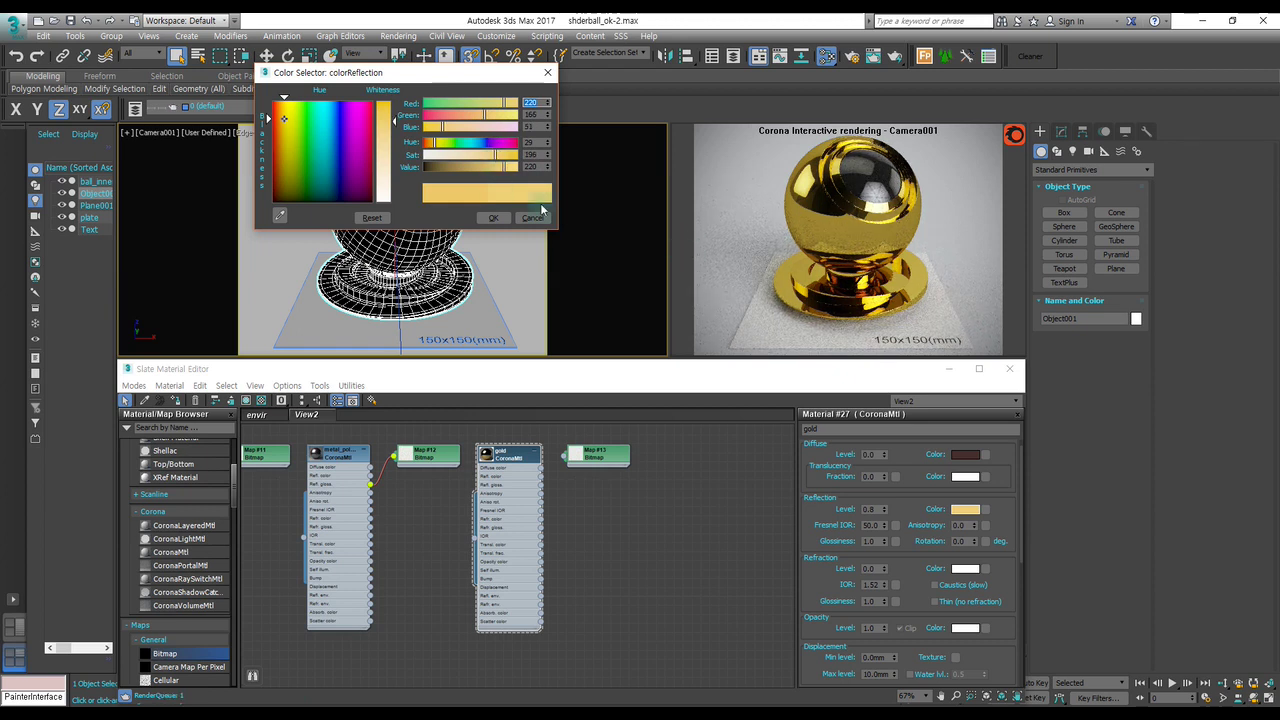
left_click(493, 217)
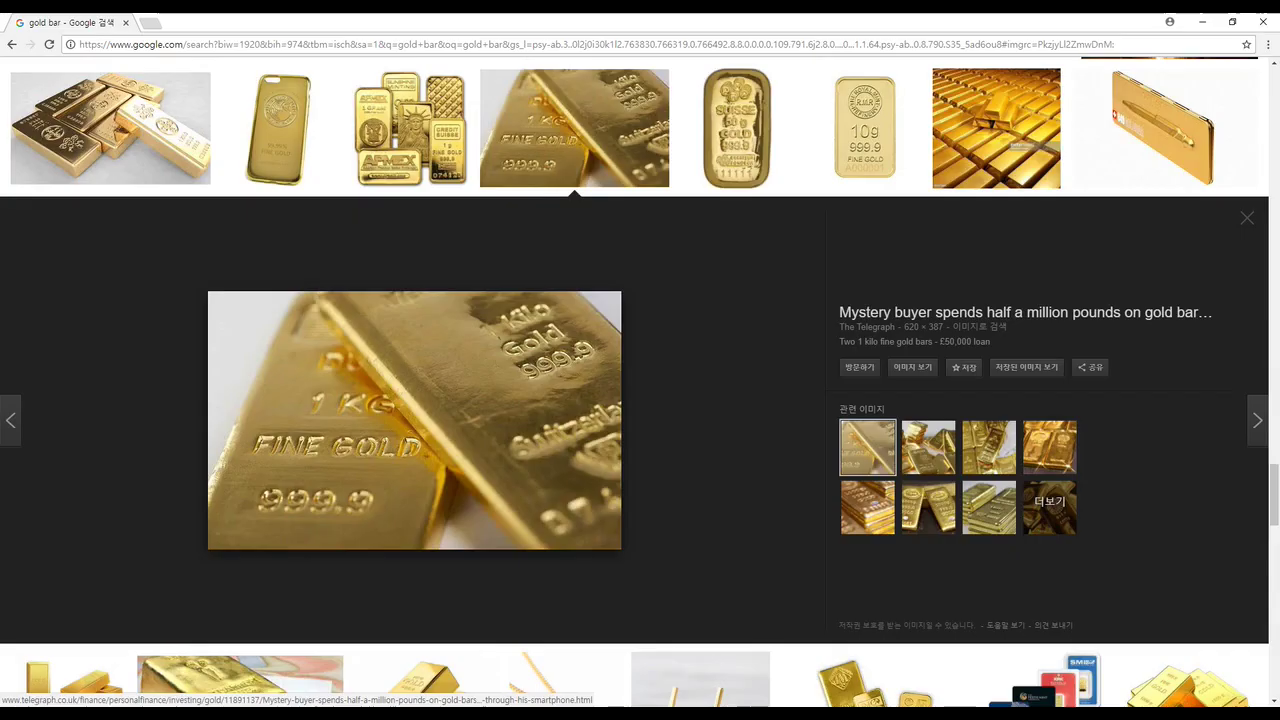
left_click(1202, 21)
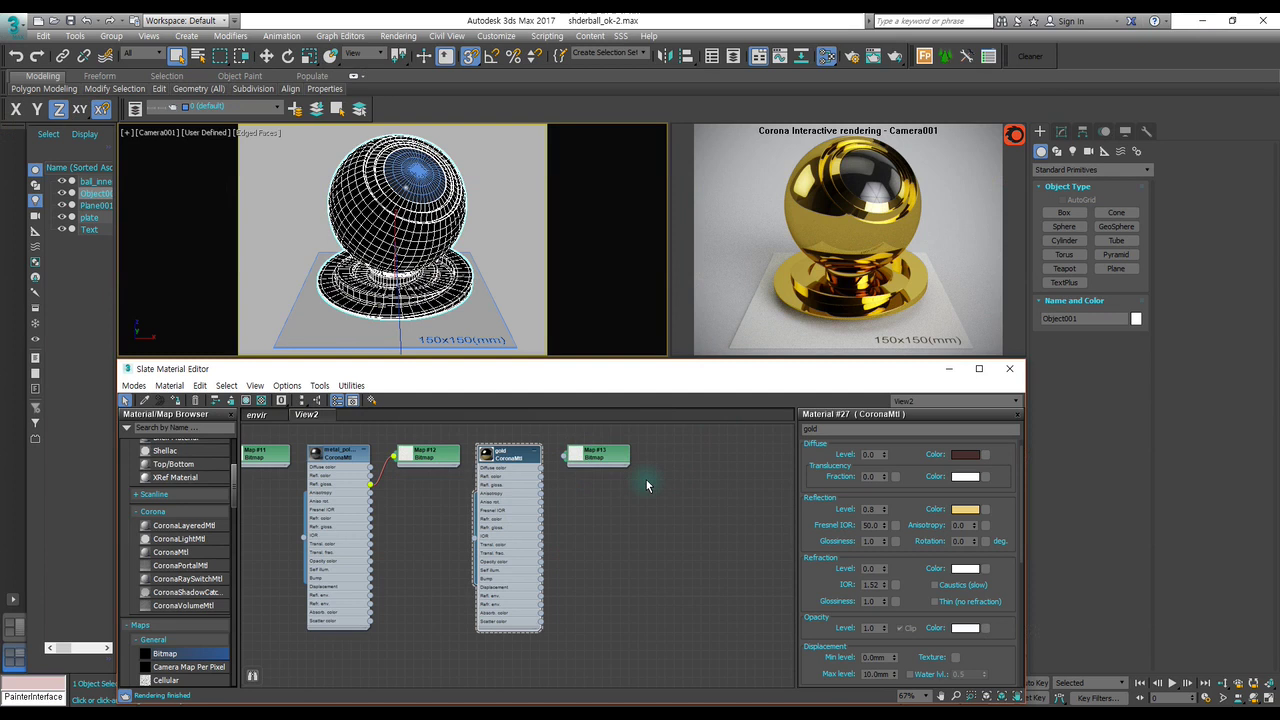
scroll(646, 480, "up", 1)
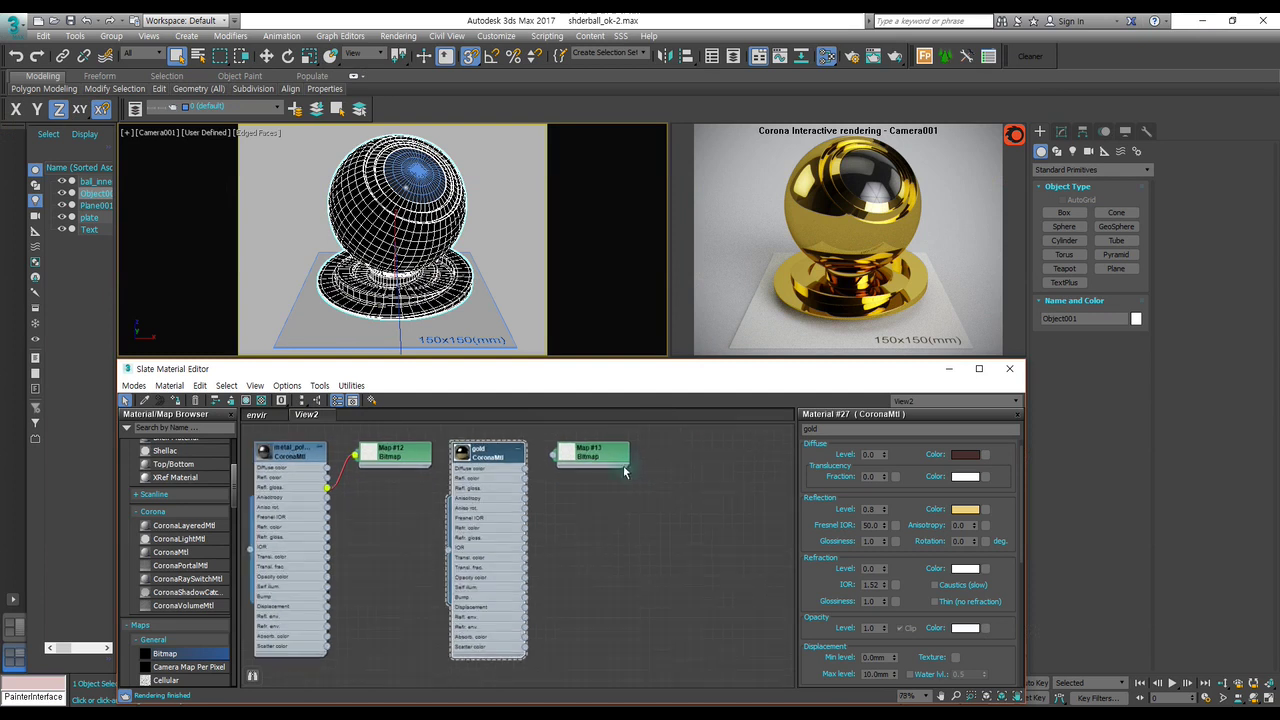
scroll(620, 472, "up", 1)
scroll(580, 462, "up", 1)
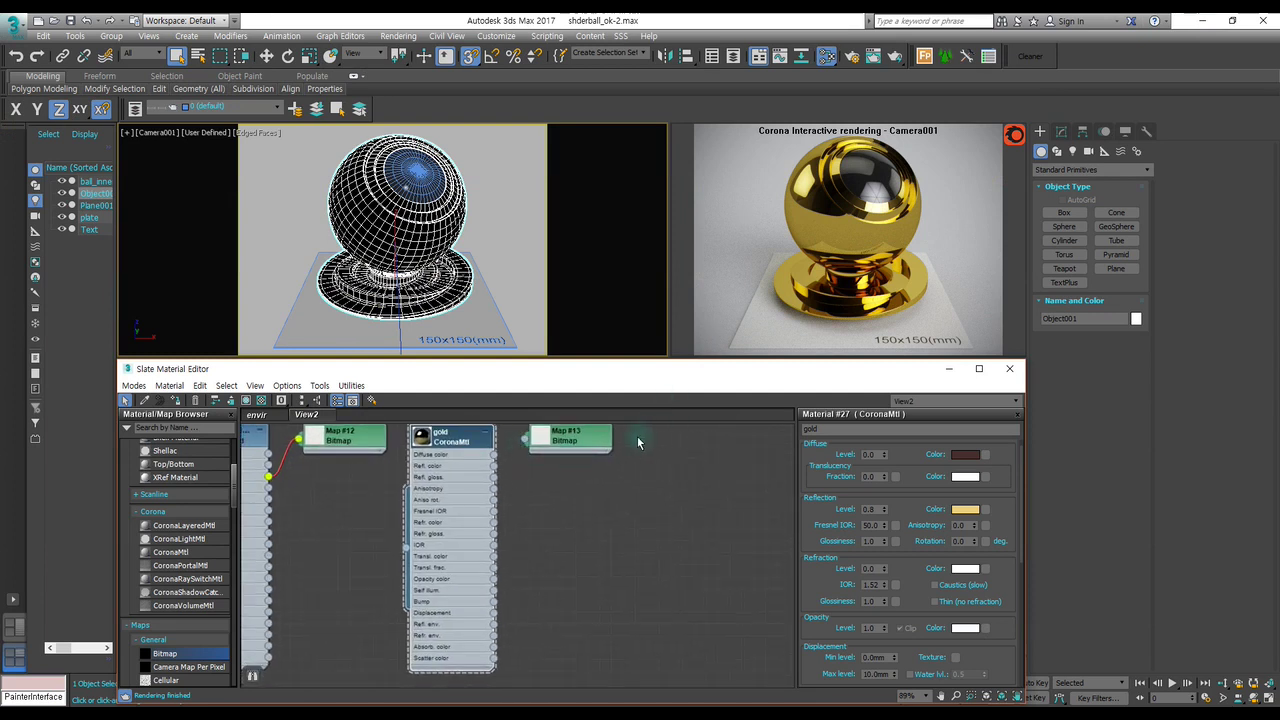
middle_click_drag(638, 442, 589, 456)
left_click_drag(532, 456, 555, 459)
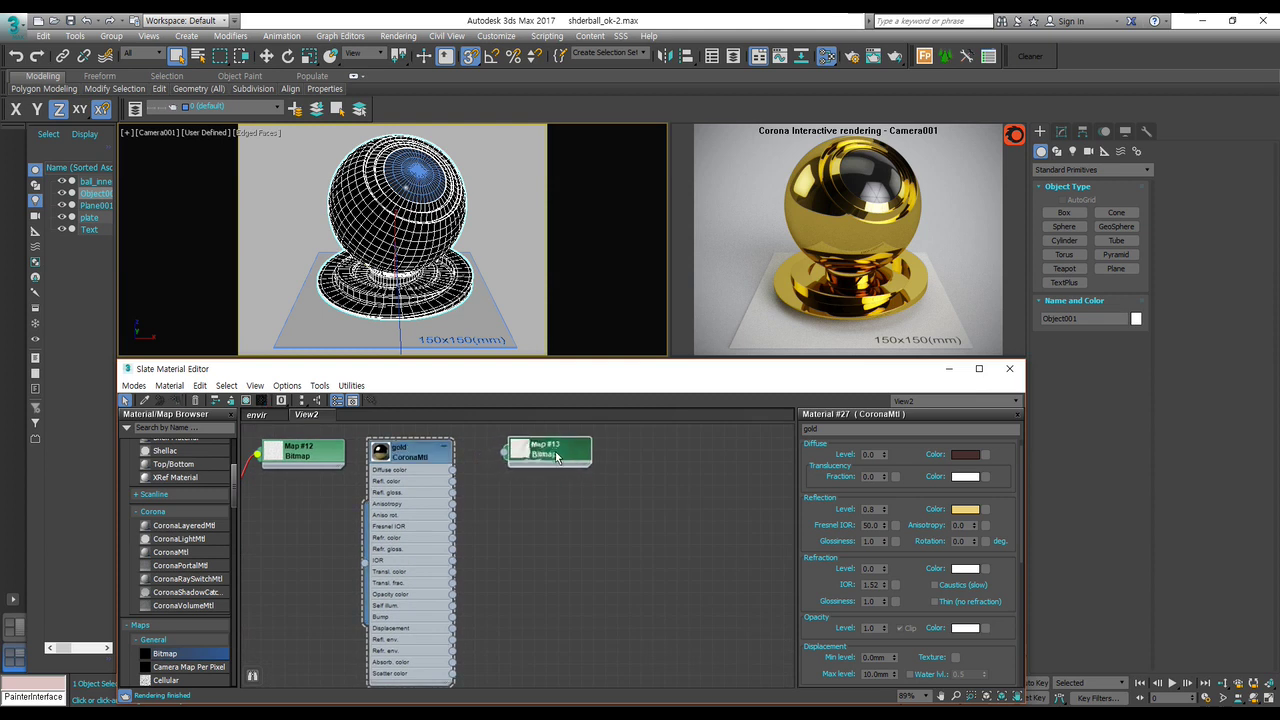
scroll(494, 472, "up", 1)
scroll(486, 465, "up", 1)
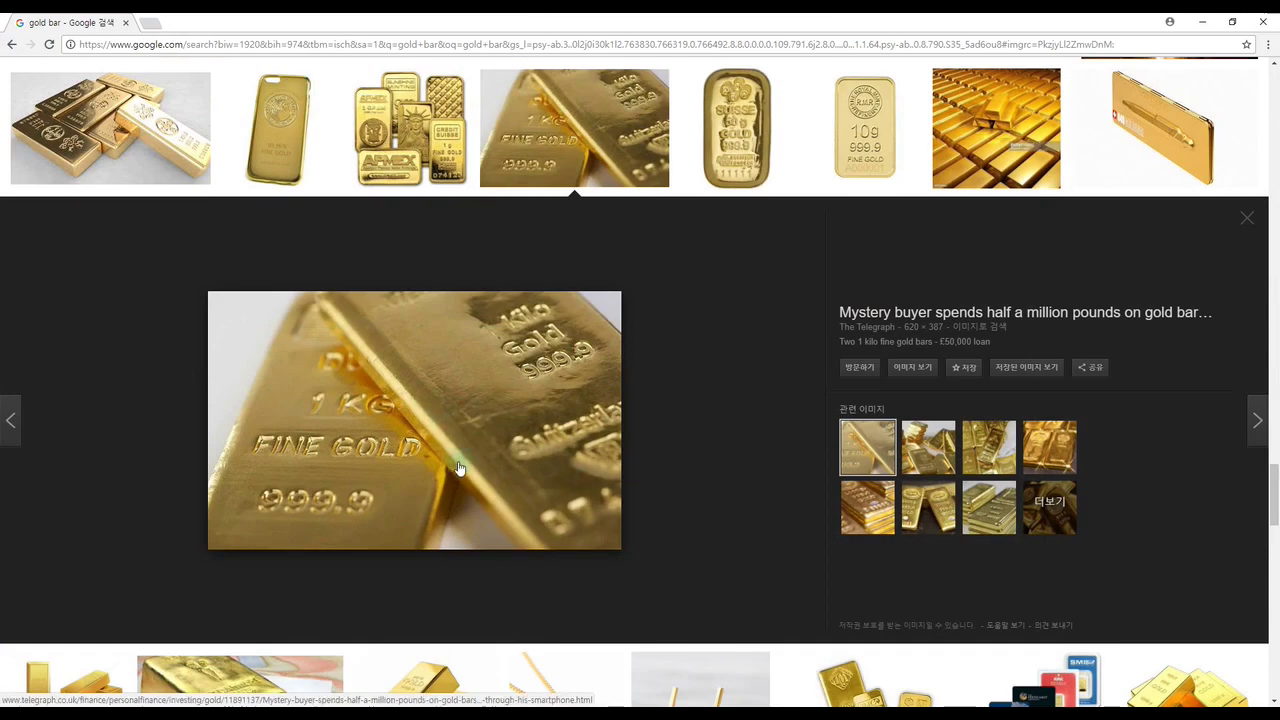
left_click(1202, 21)
Wire the Map #13 bitmap into the gold material's reflection glossiness input.
scroll(479, 474, "up", 2)
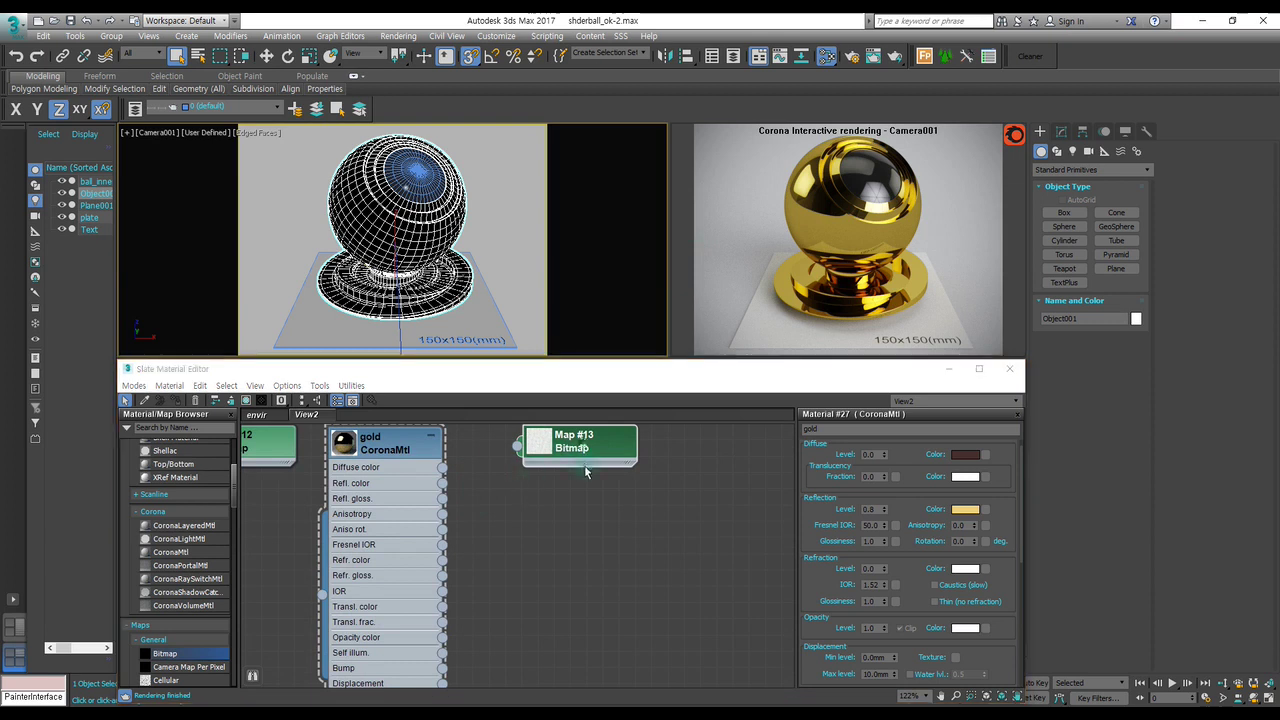
scroll(580, 466, "up", 1)
left_click_drag(520, 463, 441, 498)
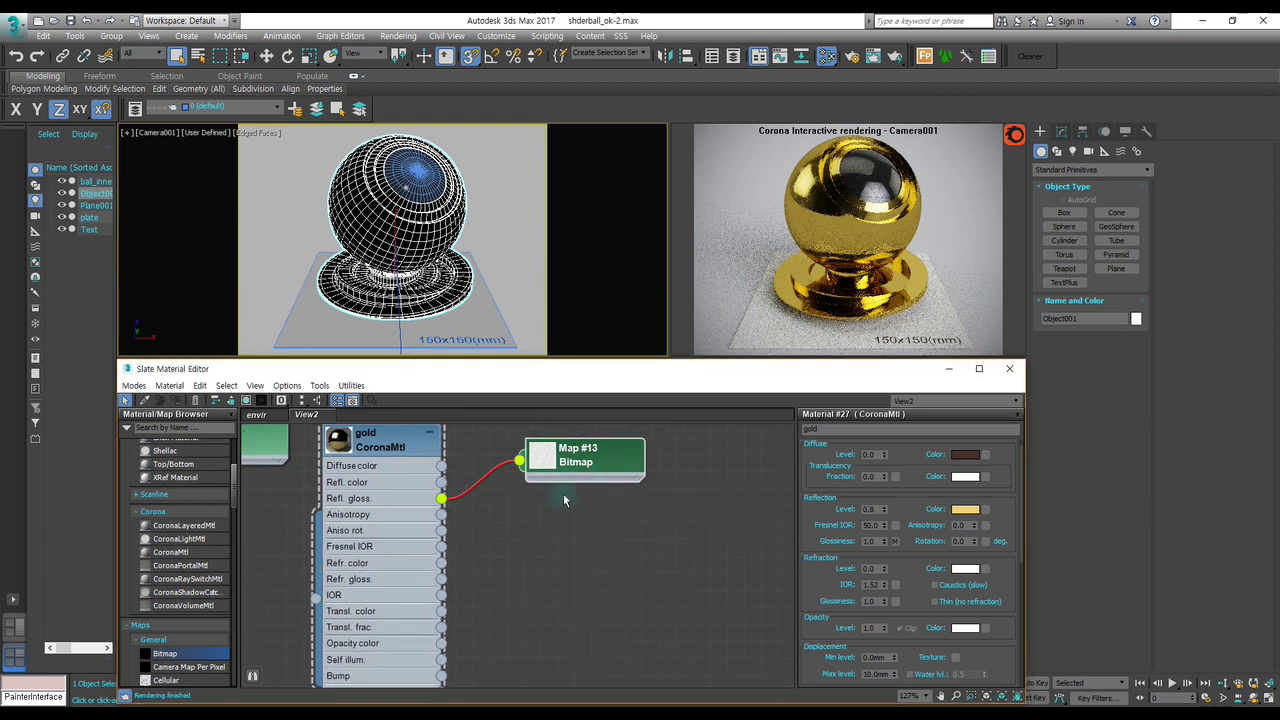
left_click_drag(573, 452, 556, 452)
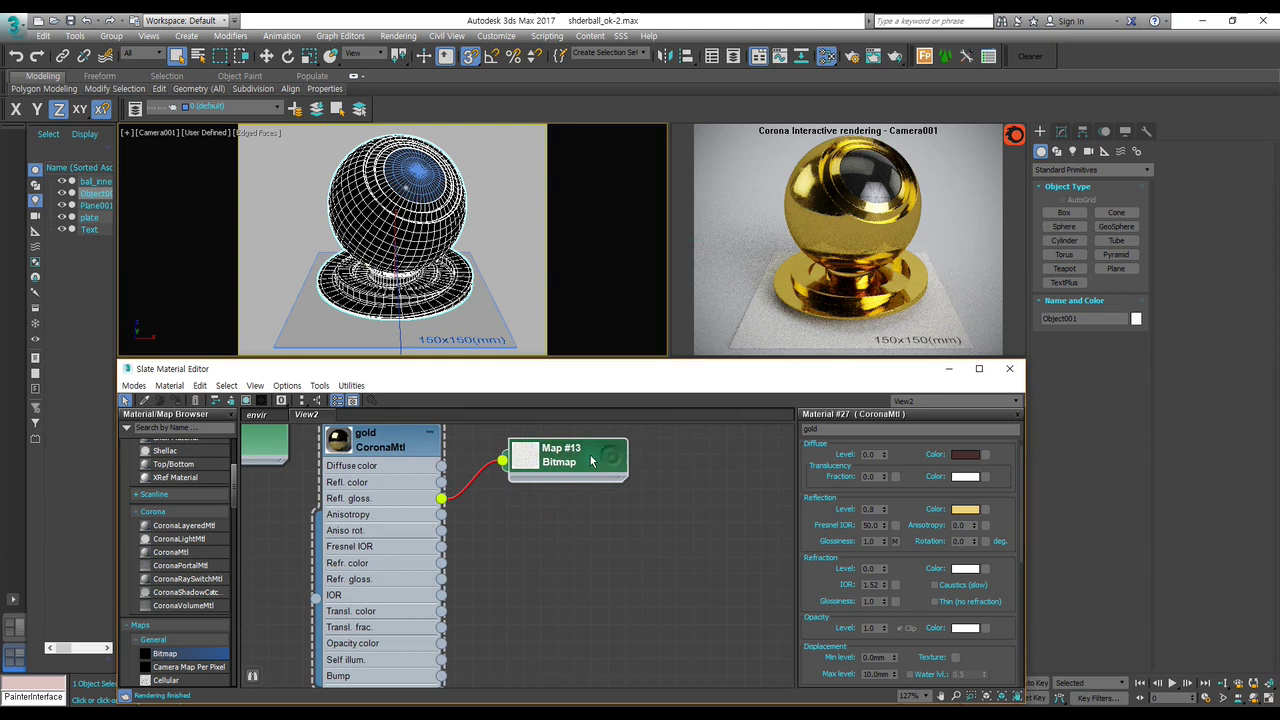
Hide the material editor and orbit and zoom the perspective view to see the shaderball.
left_click(949, 368)
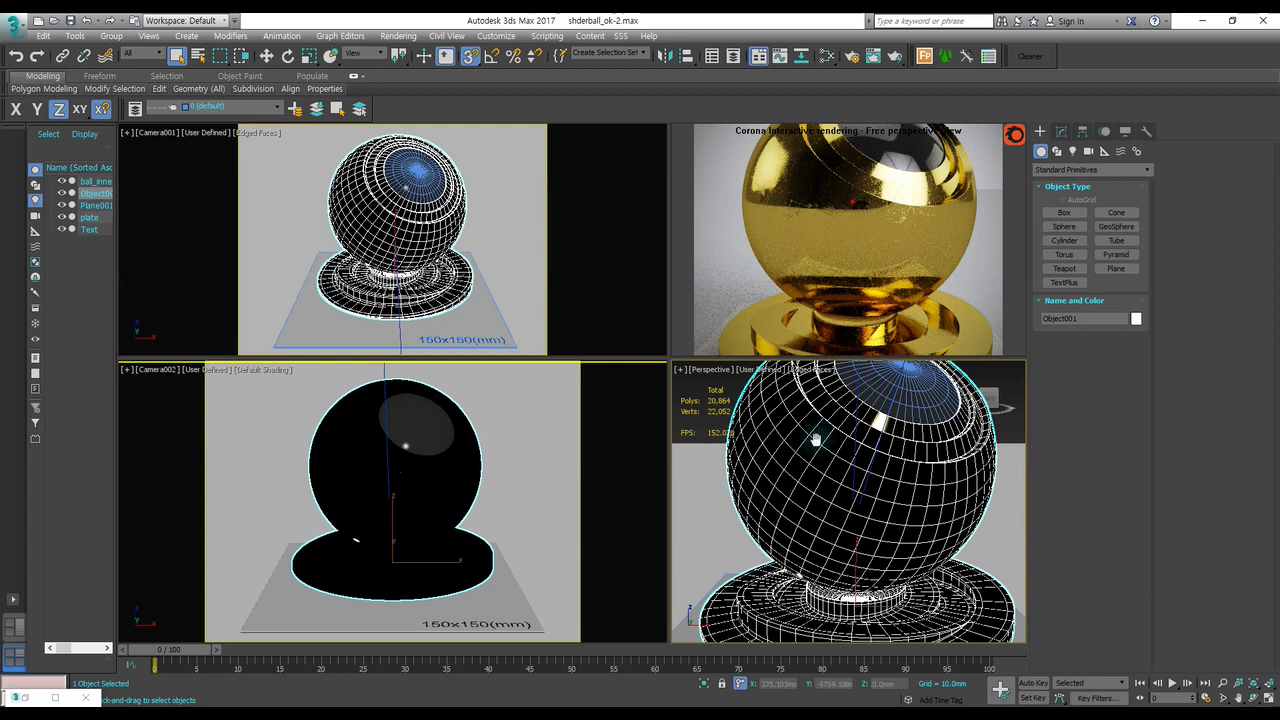
middle_click_drag(815, 438, 765, 445, "alt")
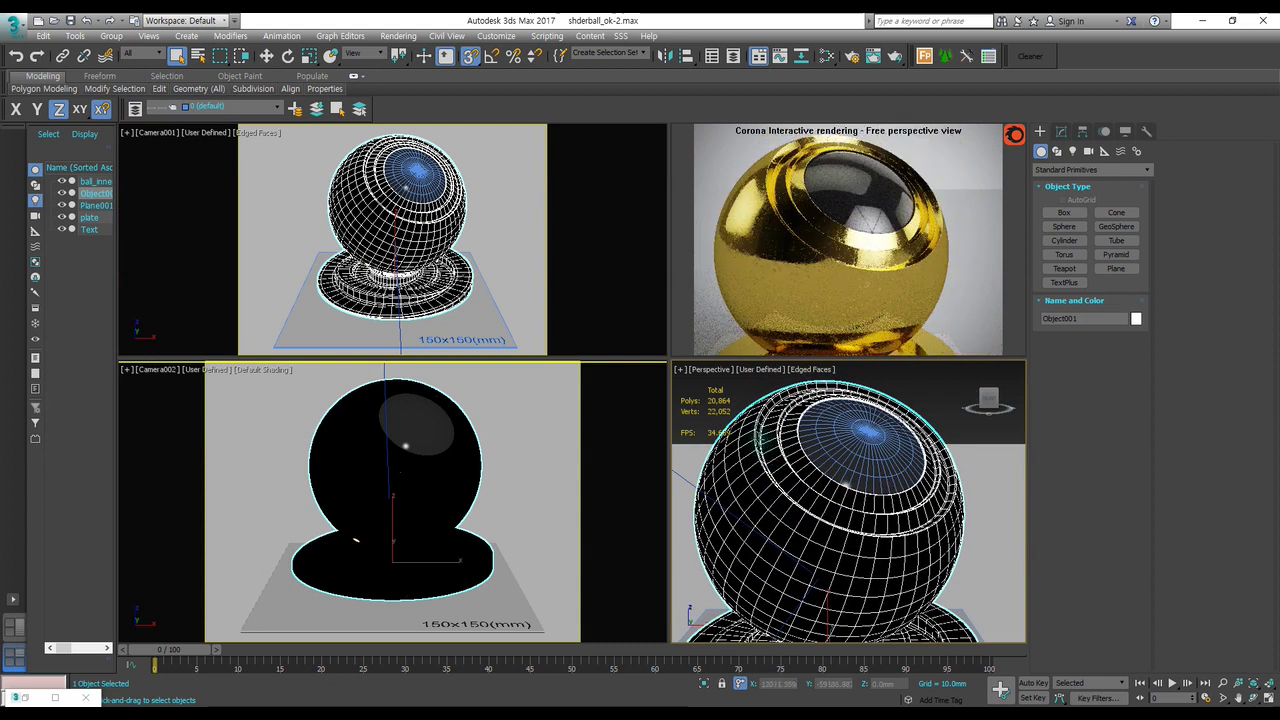
scroll(745, 430, "up", 3)
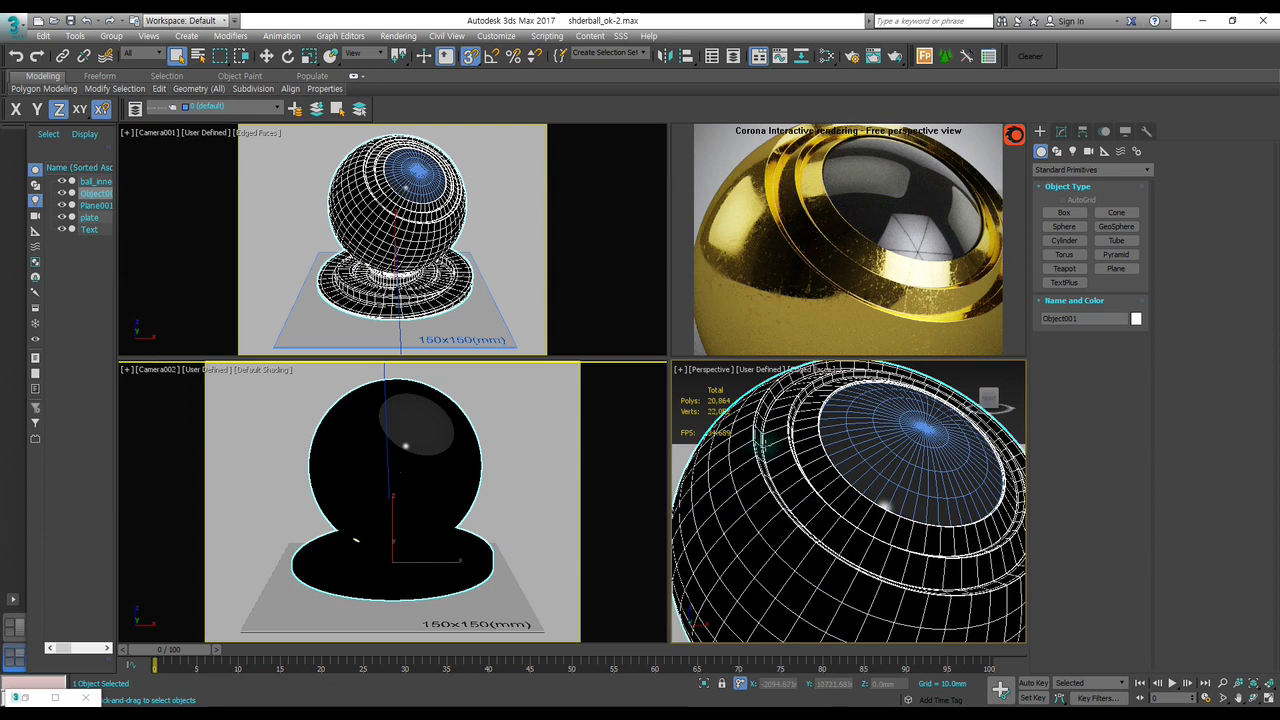
scroll(767, 443, "down", 3)
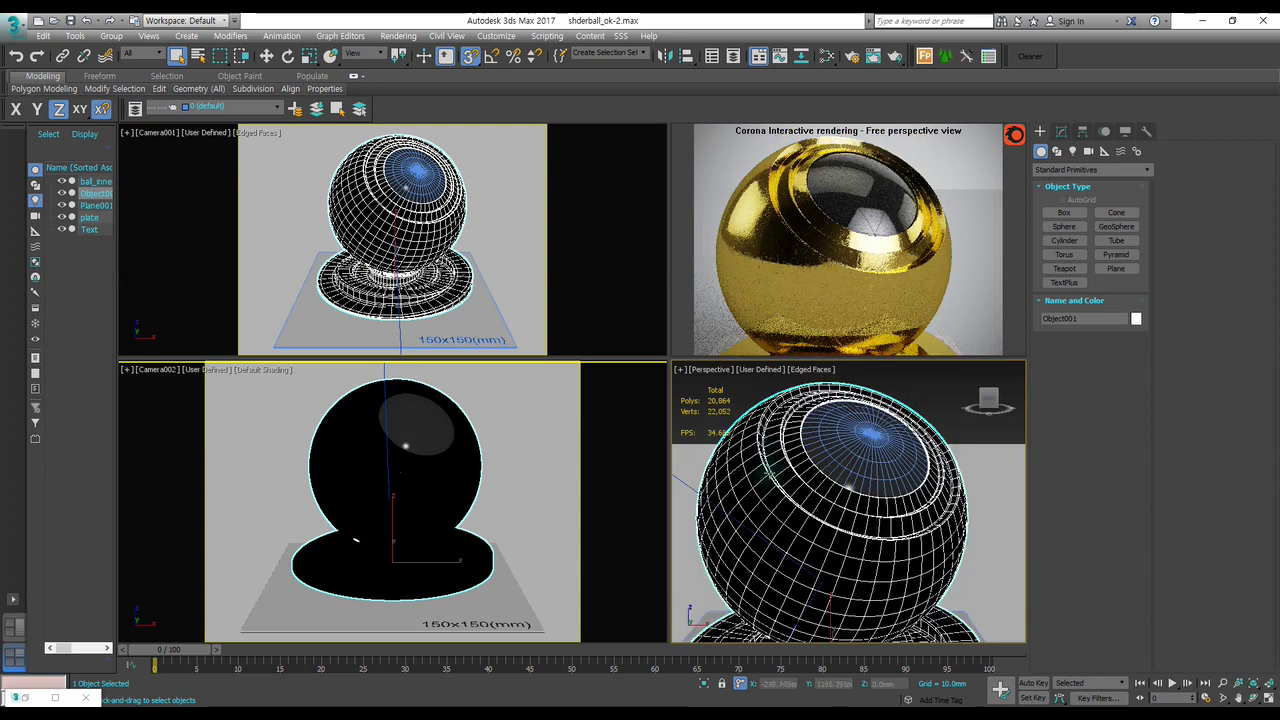
scroll(767, 443, "down", 2)
middle_click_drag(810, 462, 785, 455)
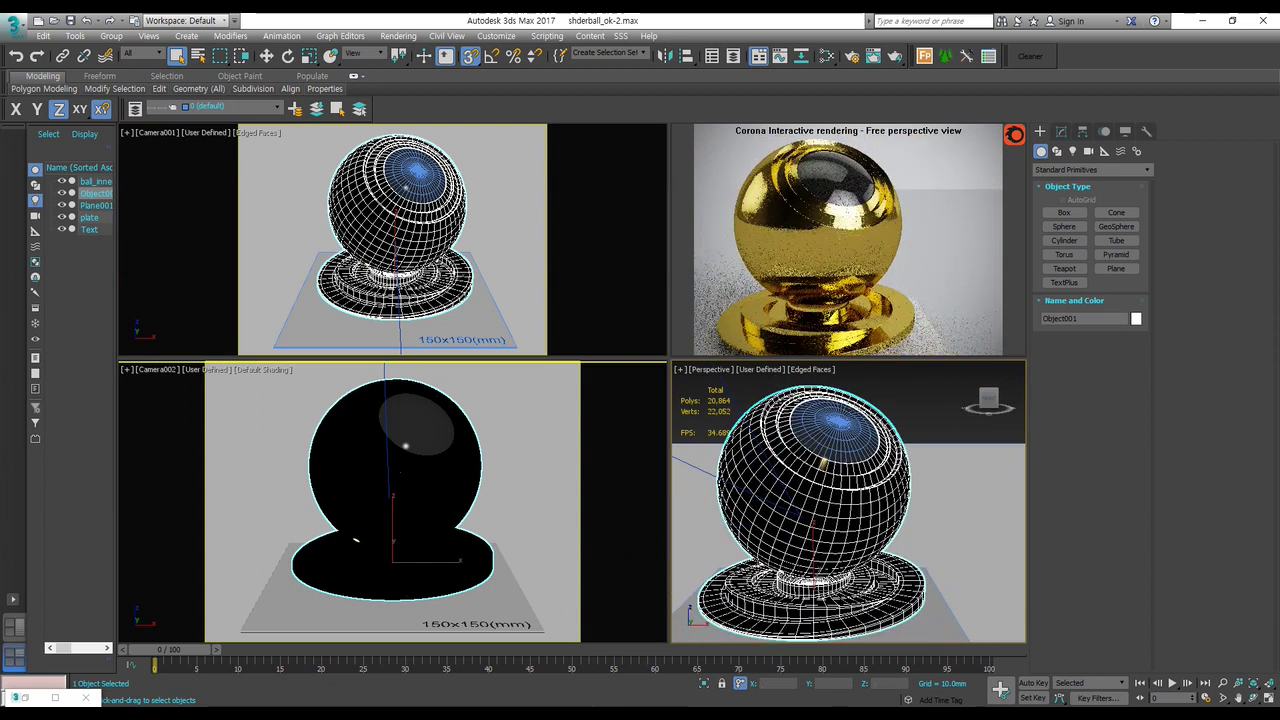
Deepen the gold material's reflection colour to about 217, 148, 32.
key("m")
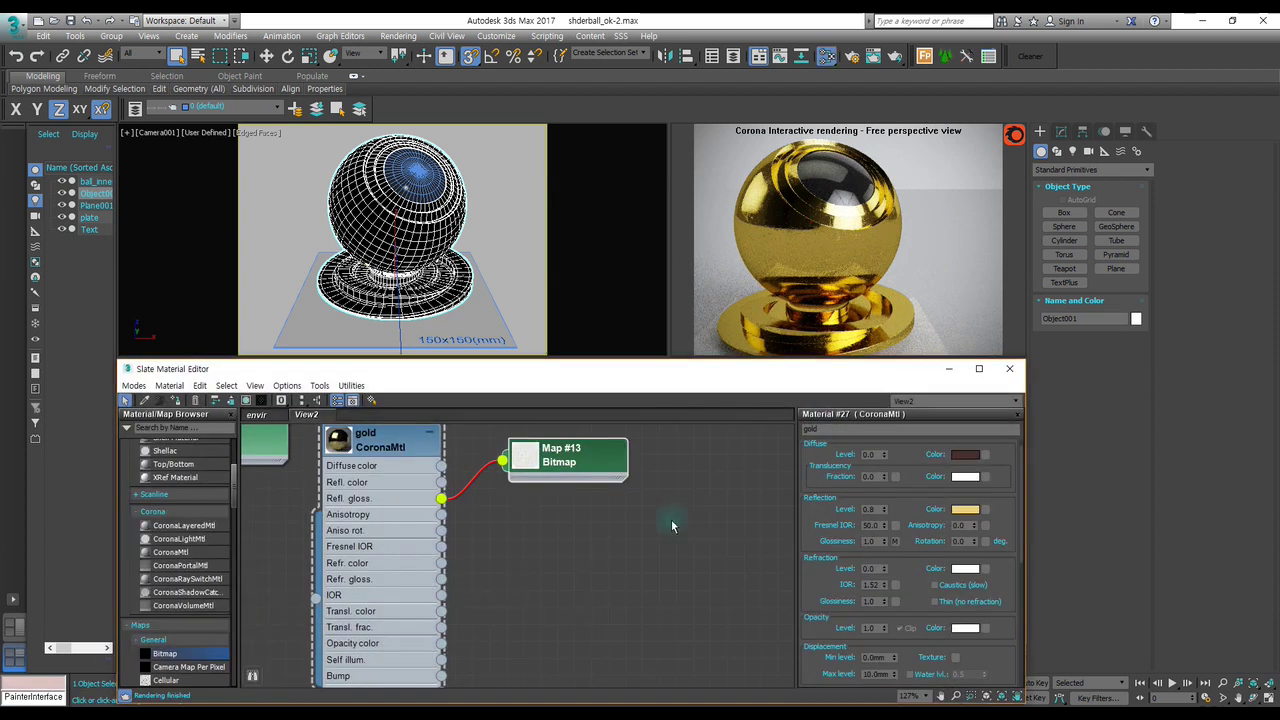
middle_click_drag(540, 508, 564, 522)
left_click(966, 510)
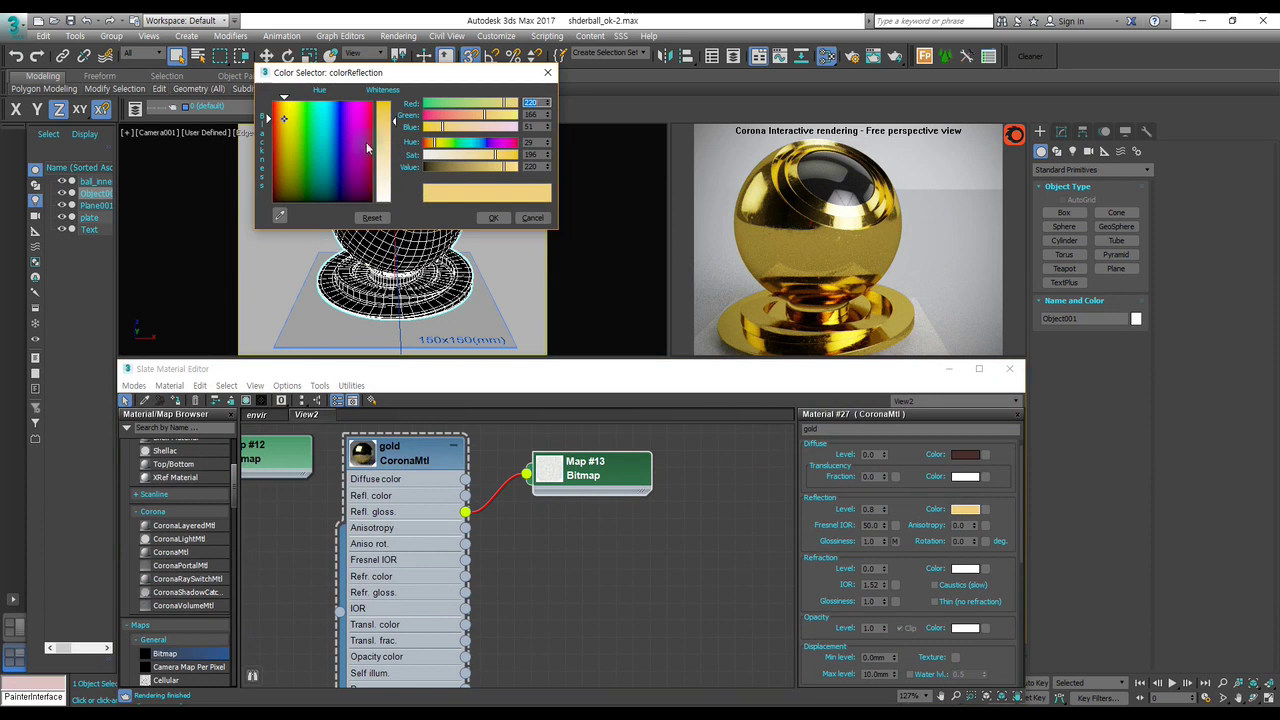
left_click_drag(397, 124, 406, 132)
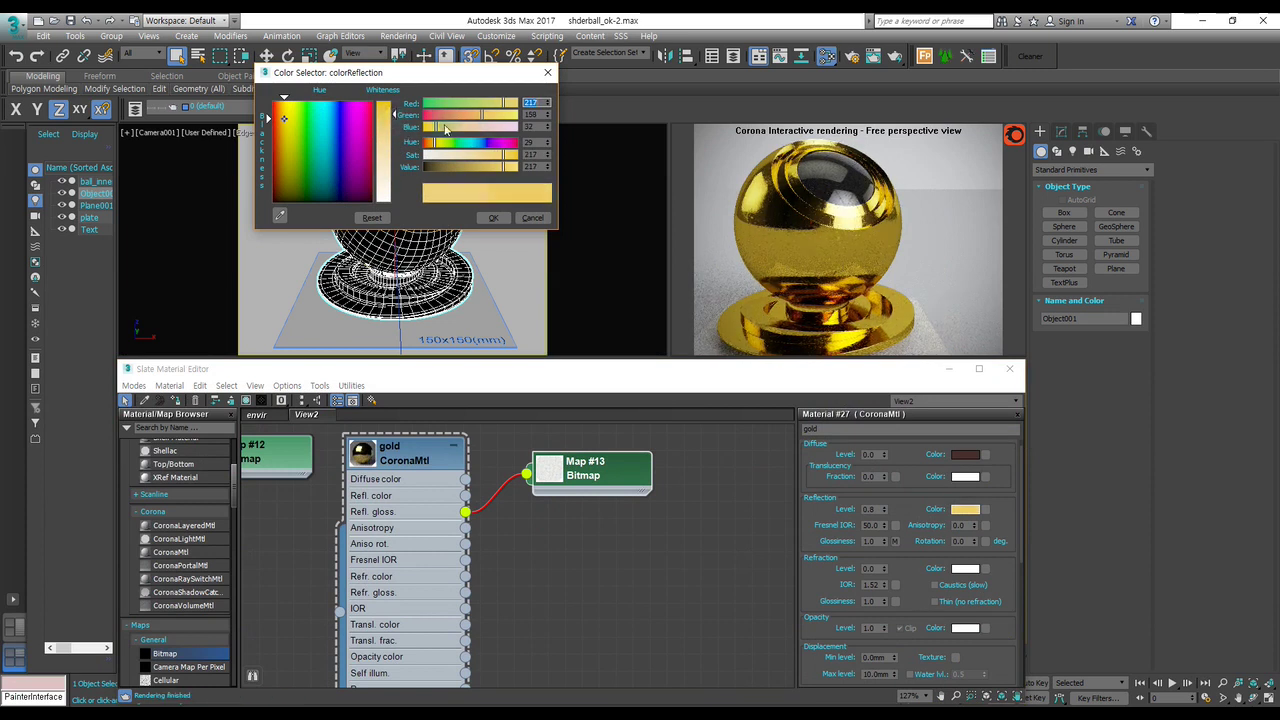
left_click_drag(436, 131, 432, 132)
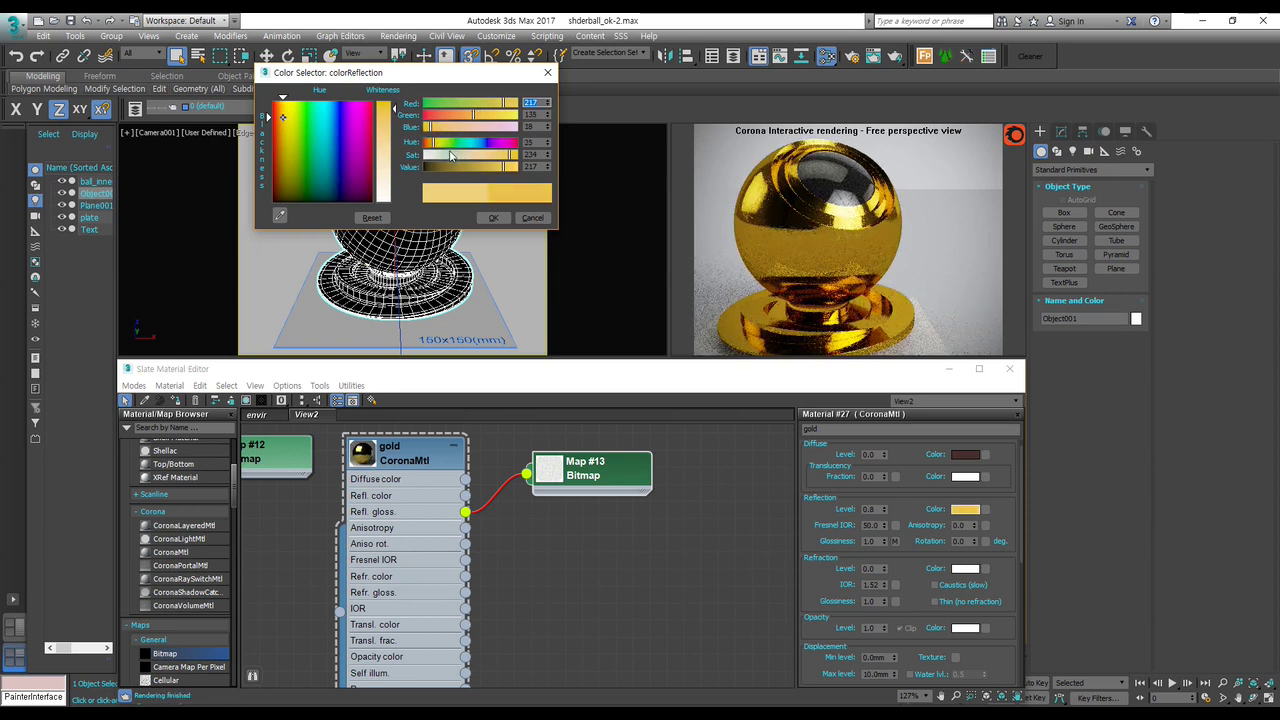
mouse_move(500, 163)
left_mouse_down()
mouse_move(487, 175)
mouse_move(486, 156)
left_mouse_up()
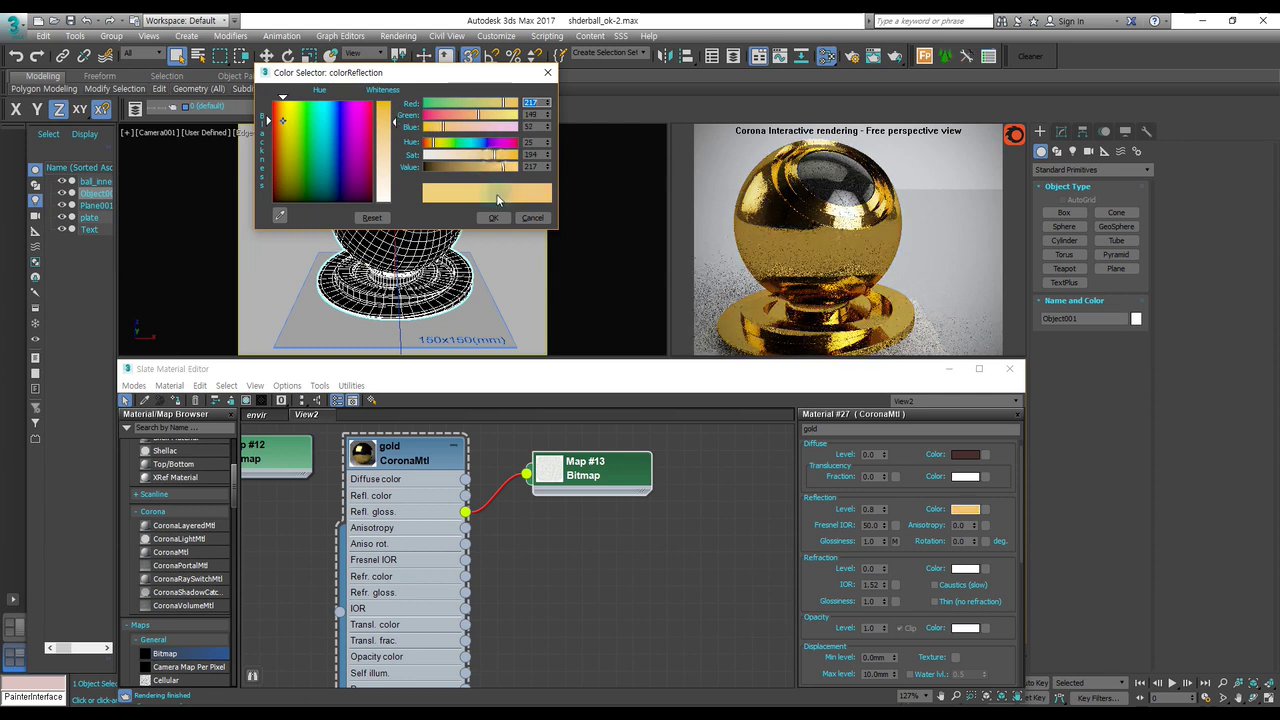
left_click(494, 218)
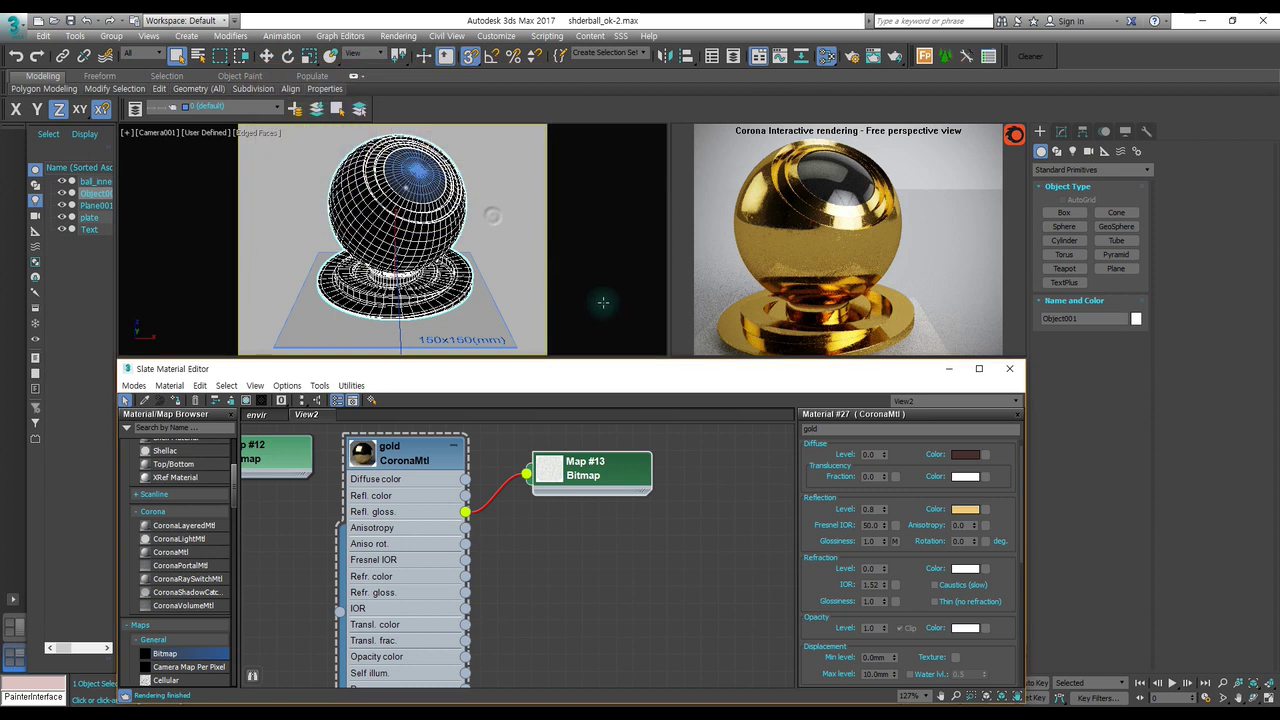
Render from the camera view and plug Map #13 into the gold material's Bump input.
middle_click(595, 240)
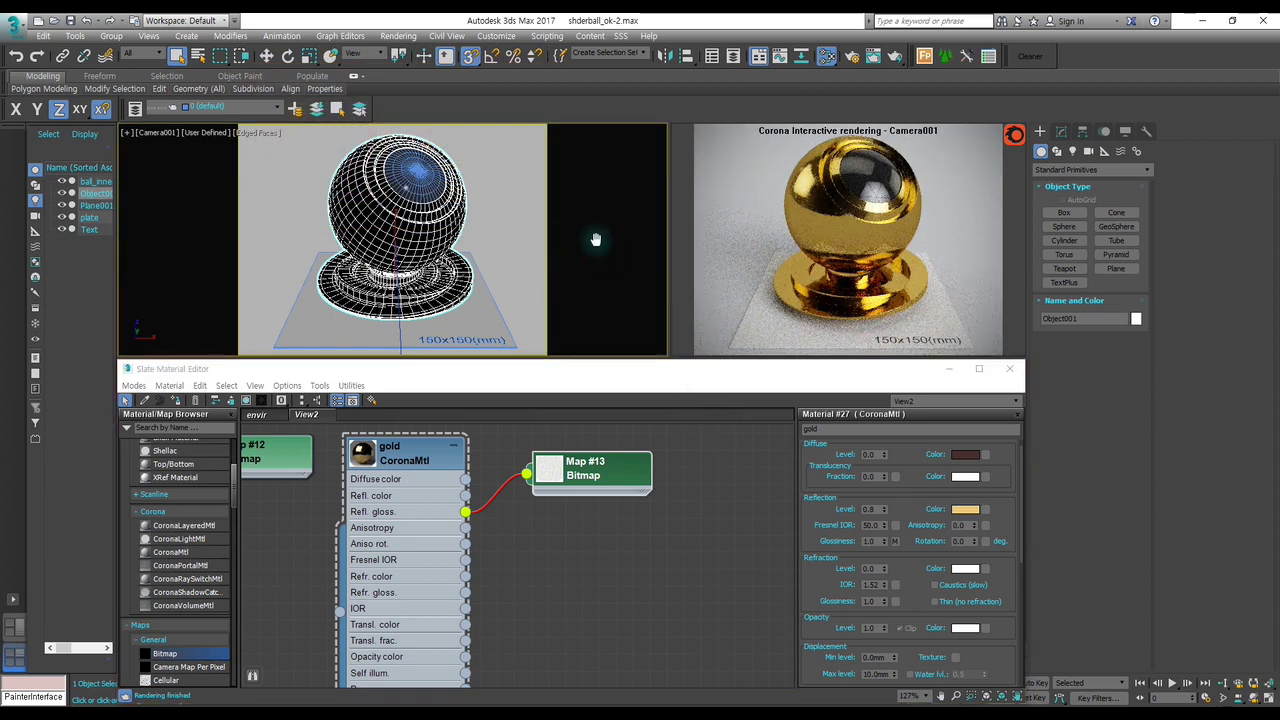
scroll(530, 500, "down", 2)
scroll(515, 515, "down", 2)
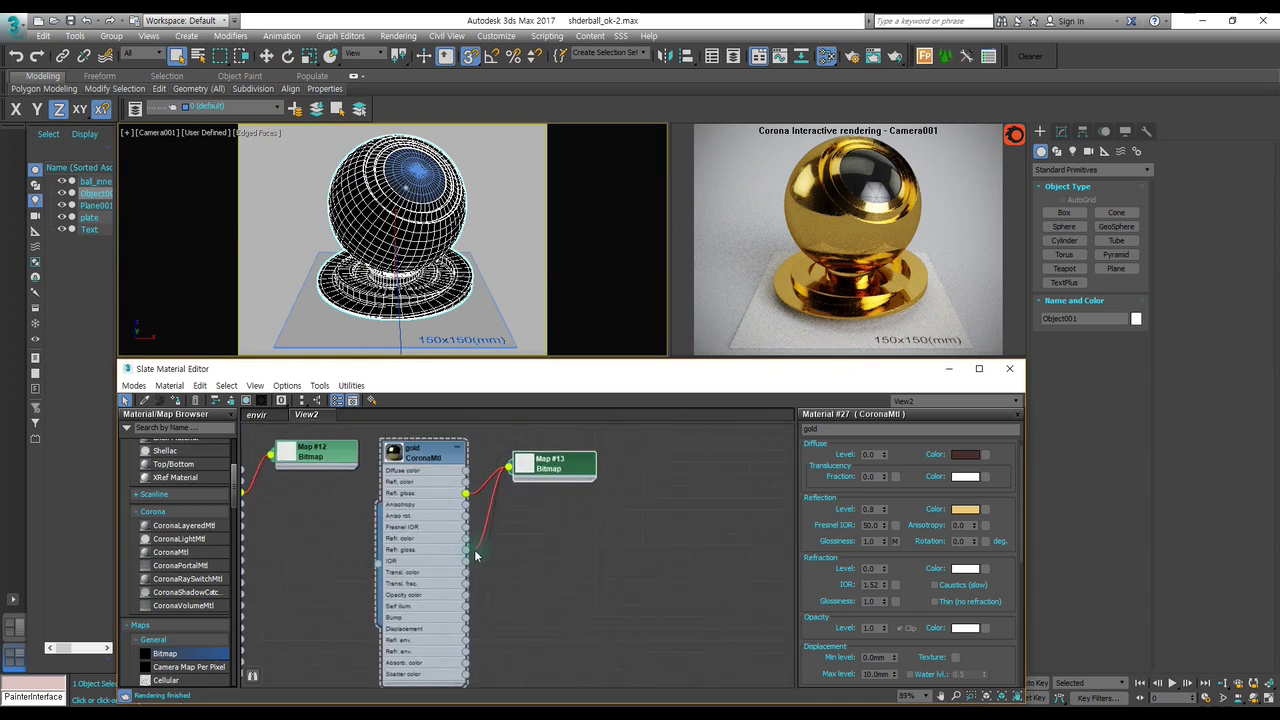
left_click_drag(510, 525, 466, 617)
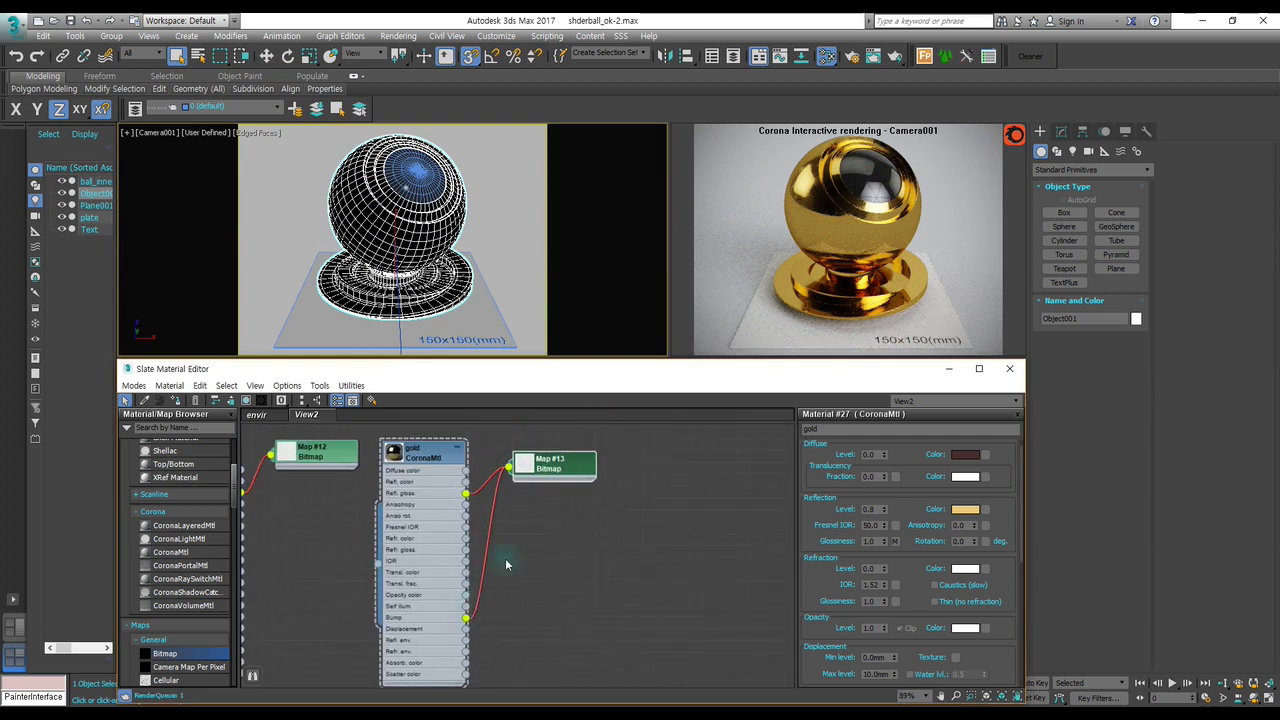
scroll(541, 441, "up", 1)
scroll(543, 441, "up", 1)
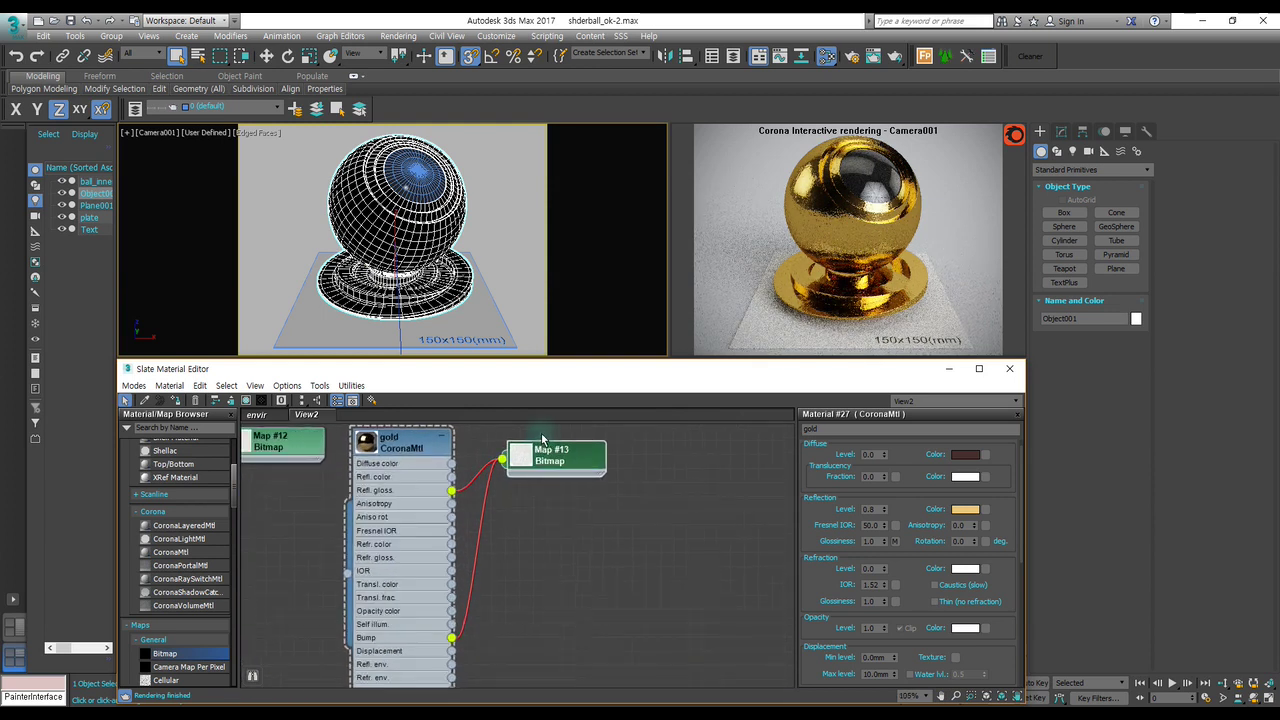
scroll(545, 440, "up", 1)
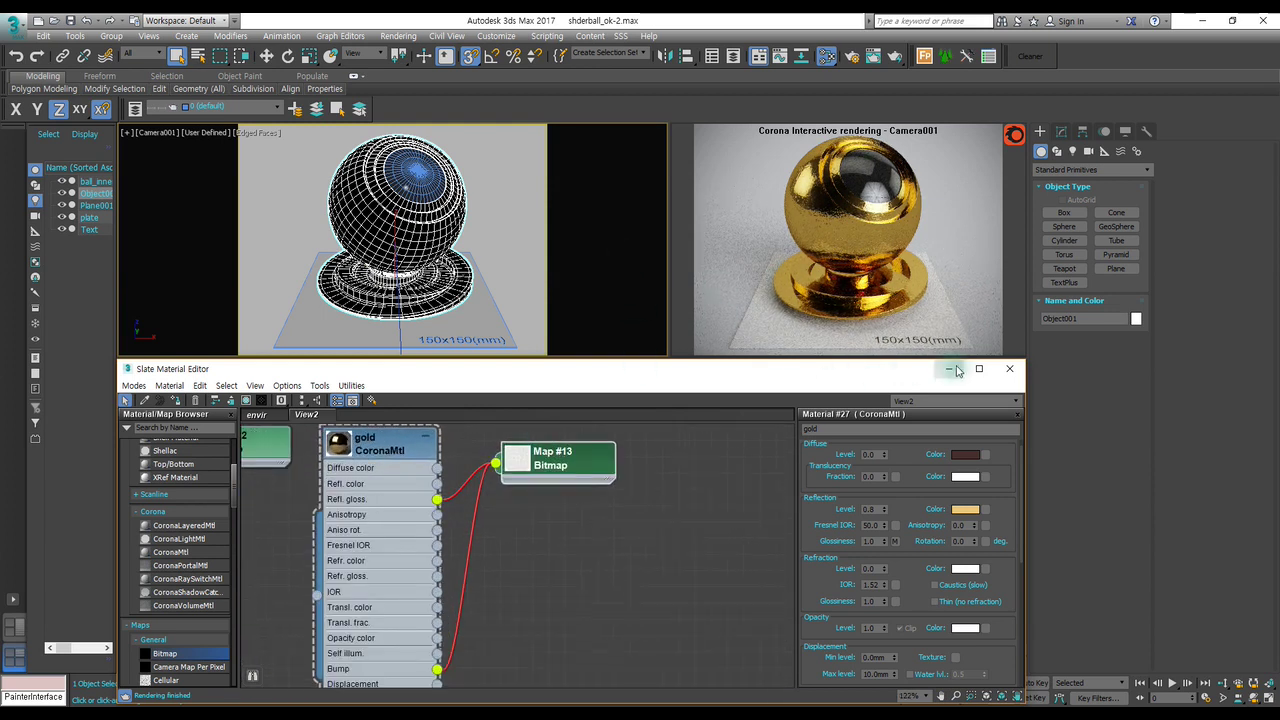
Render the perspective view, inspect the shaderball up close, then reframe the gold node graph.
left_click(949, 369)
left_click(810, 490)
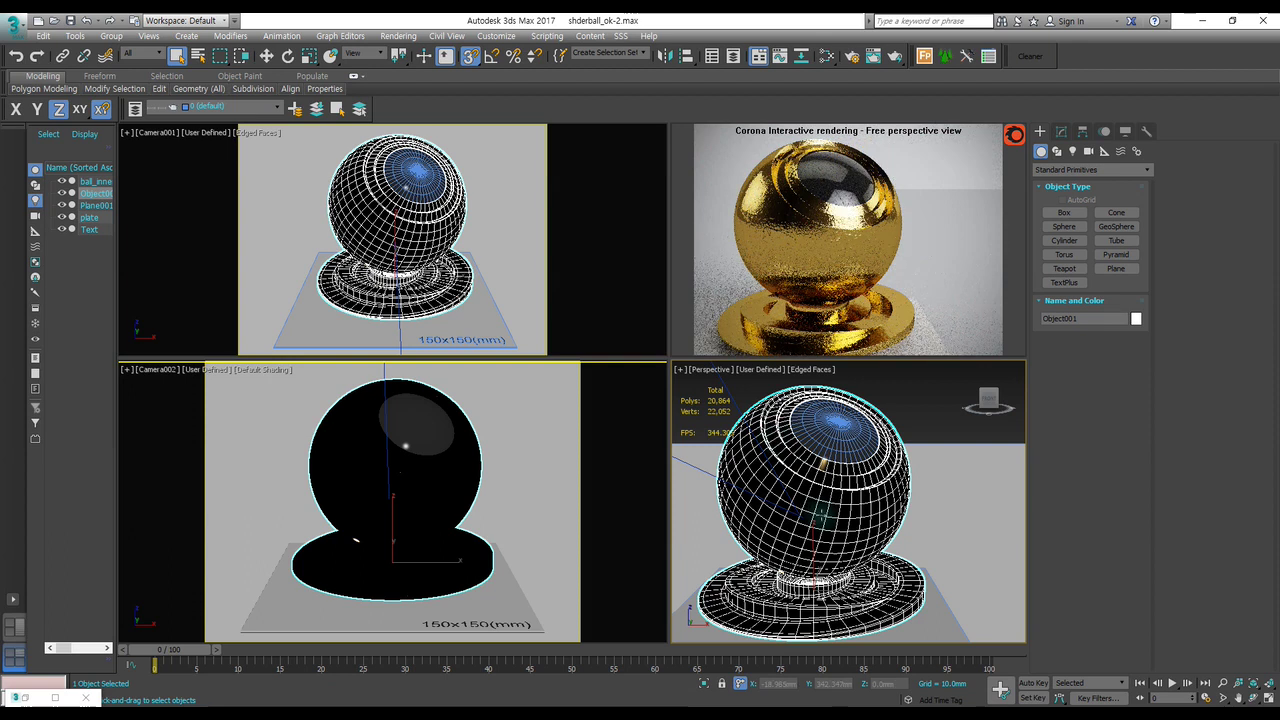
middle_click_drag(766, 483, 833, 541, "alt")
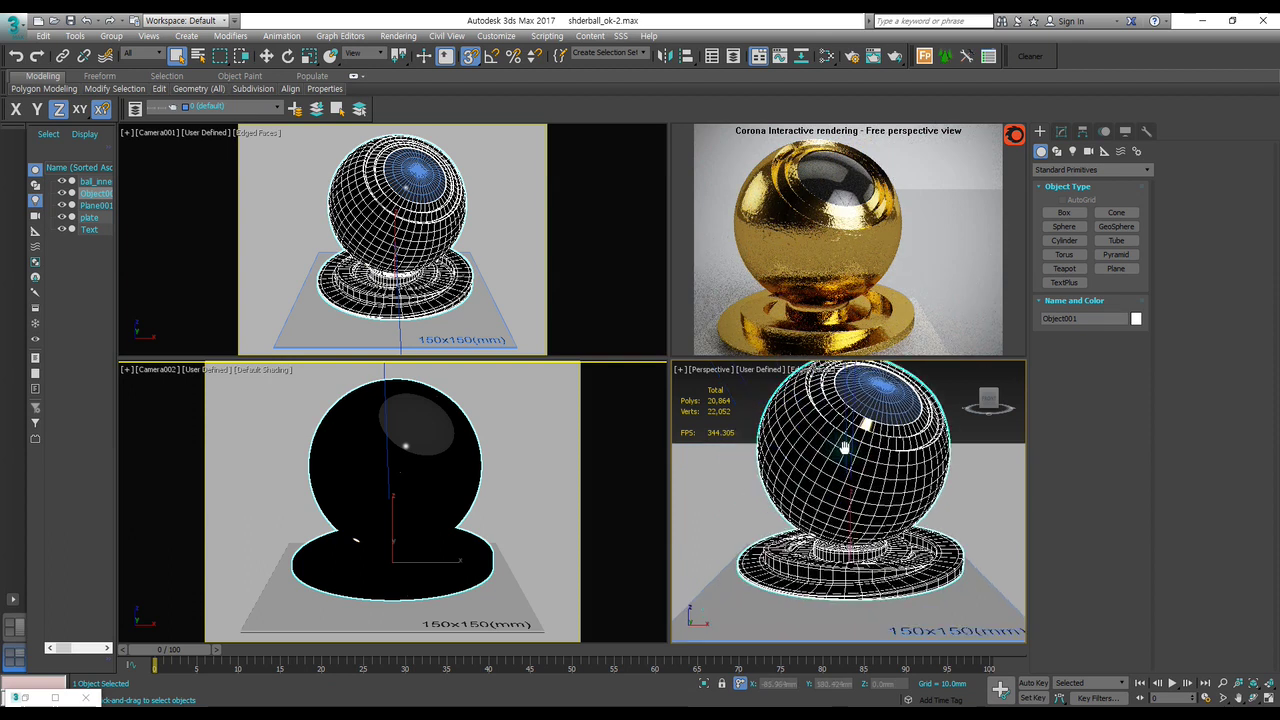
key("alt+z")
mouse_move(895, 560)
left_mouse_down()
mouse_move(883, 512)
mouse_move(884, 528)
left_mouse_up()
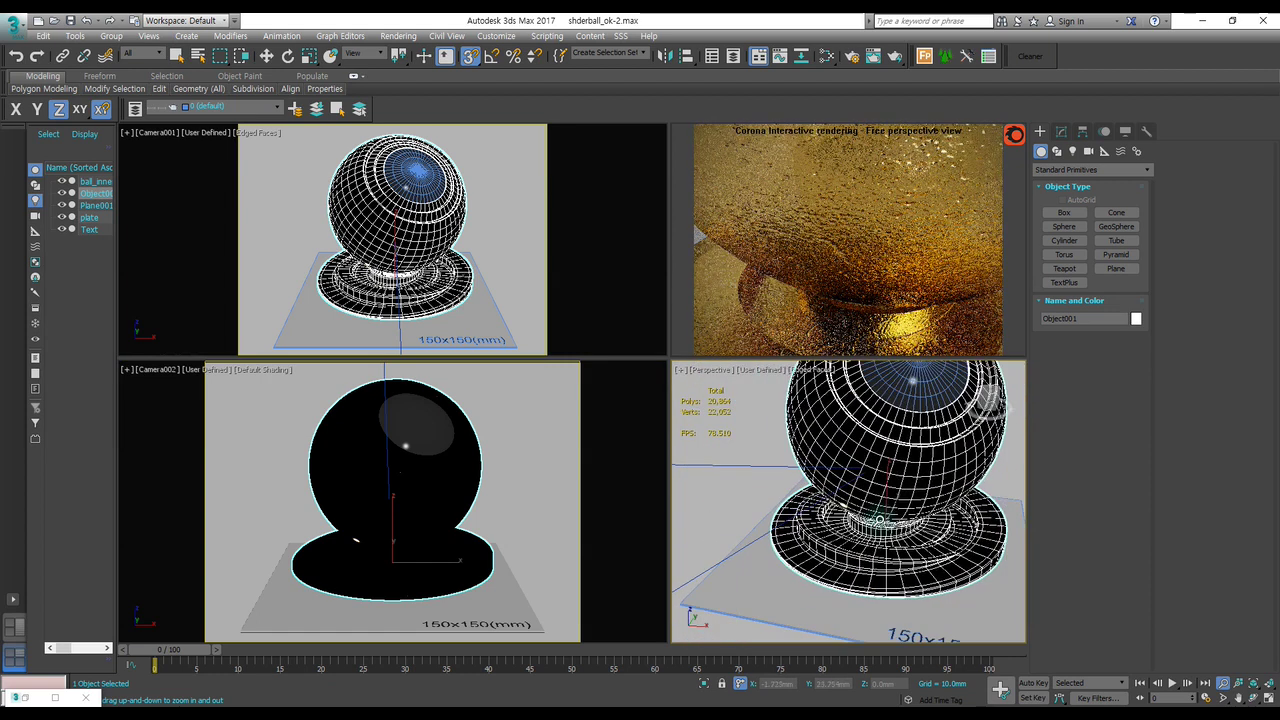
middle_click_drag(893, 500, 875, 502)
left_click_drag(874, 502, 878, 494)
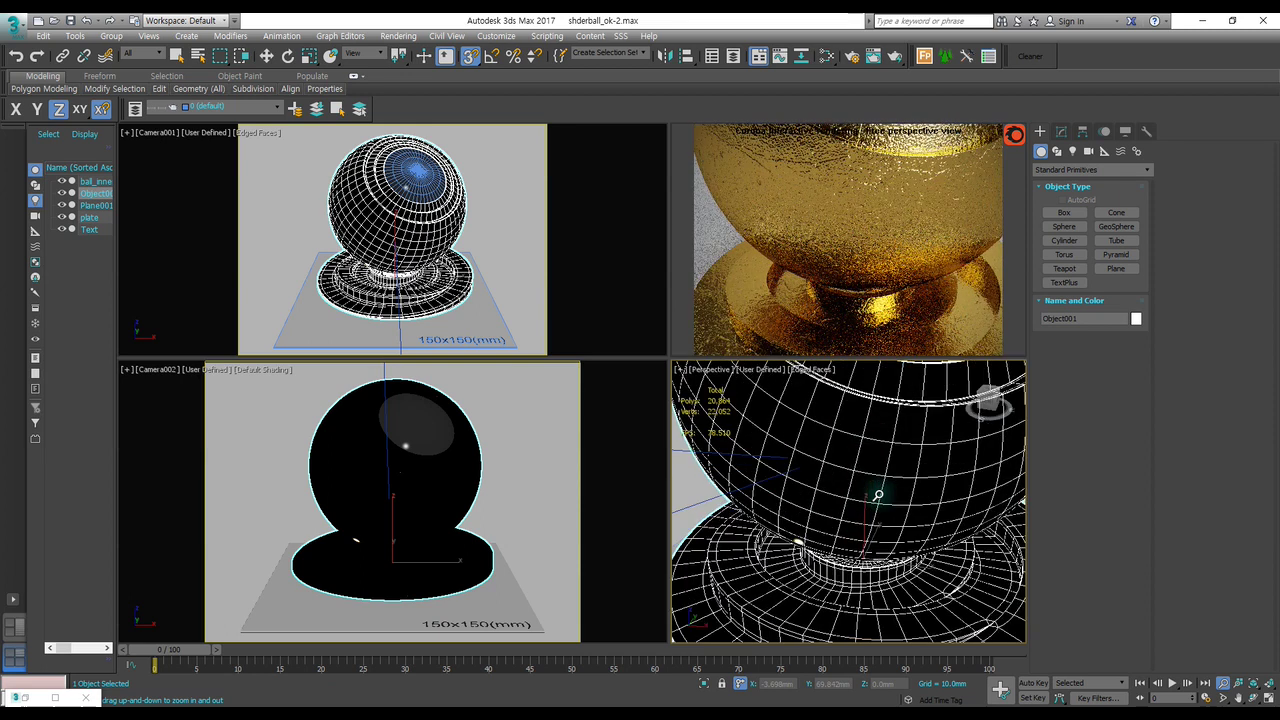
key("m")
middle_click_drag(548, 565, 566, 545)
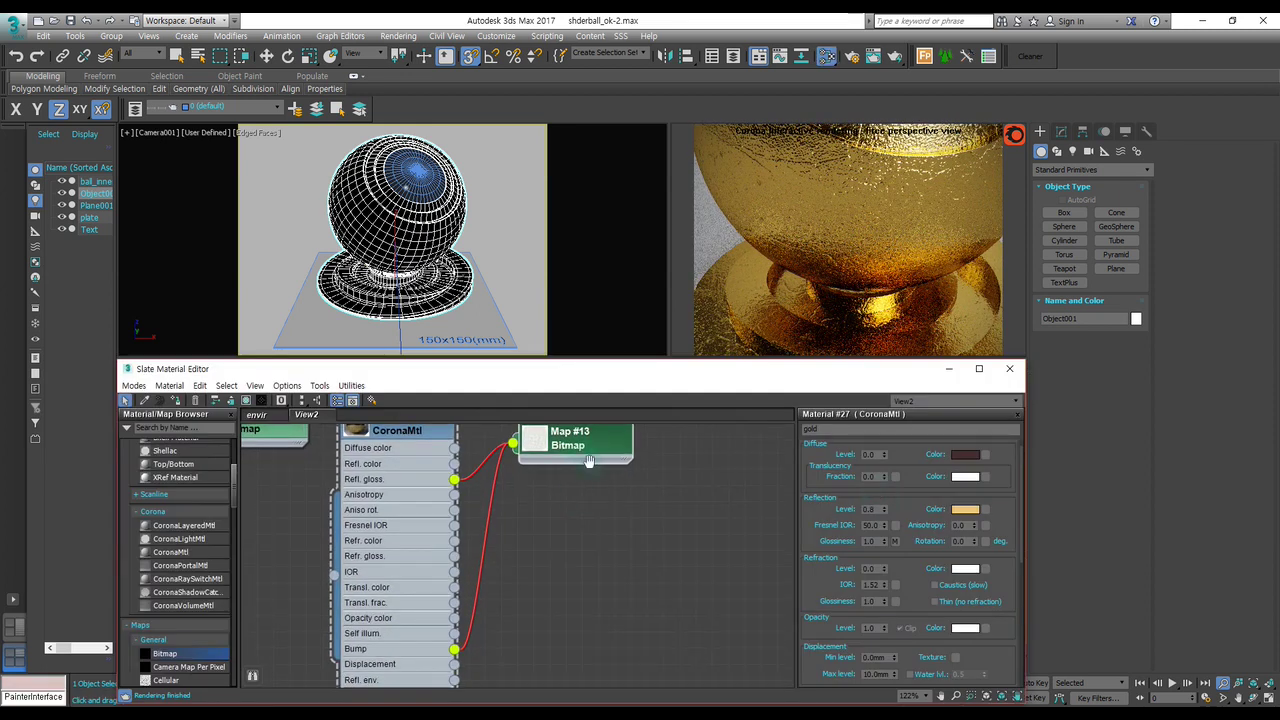
Lower the gold material's bump amount to 0.1.
middle_click_drag(589, 460, 548, 491)
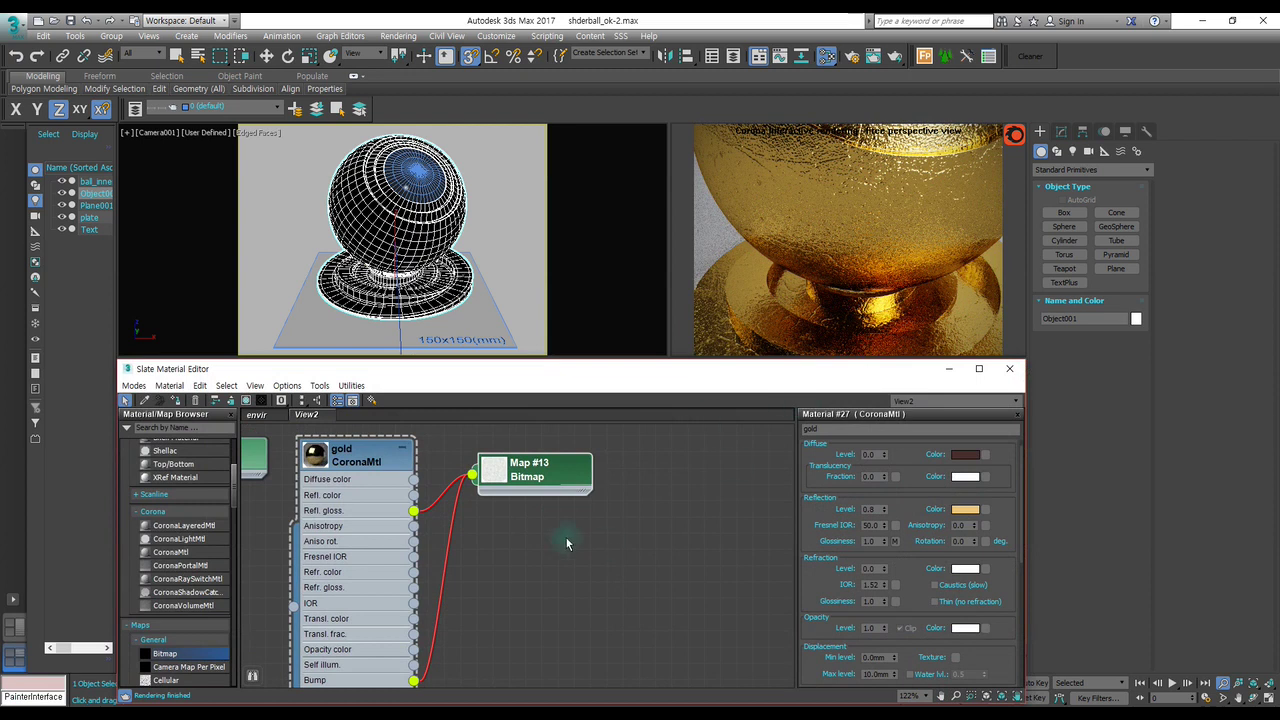
middle_click_drag(566, 544, 554, 532)
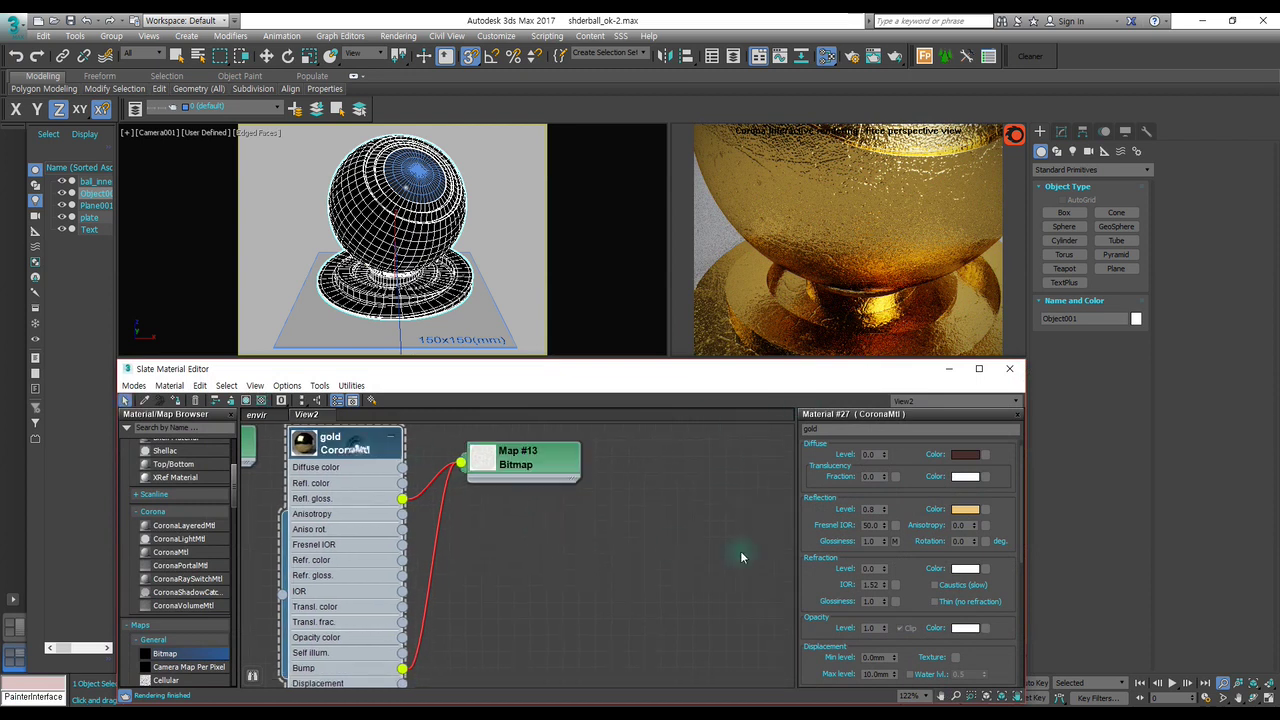
left_click_drag(838, 562, 830, 446)
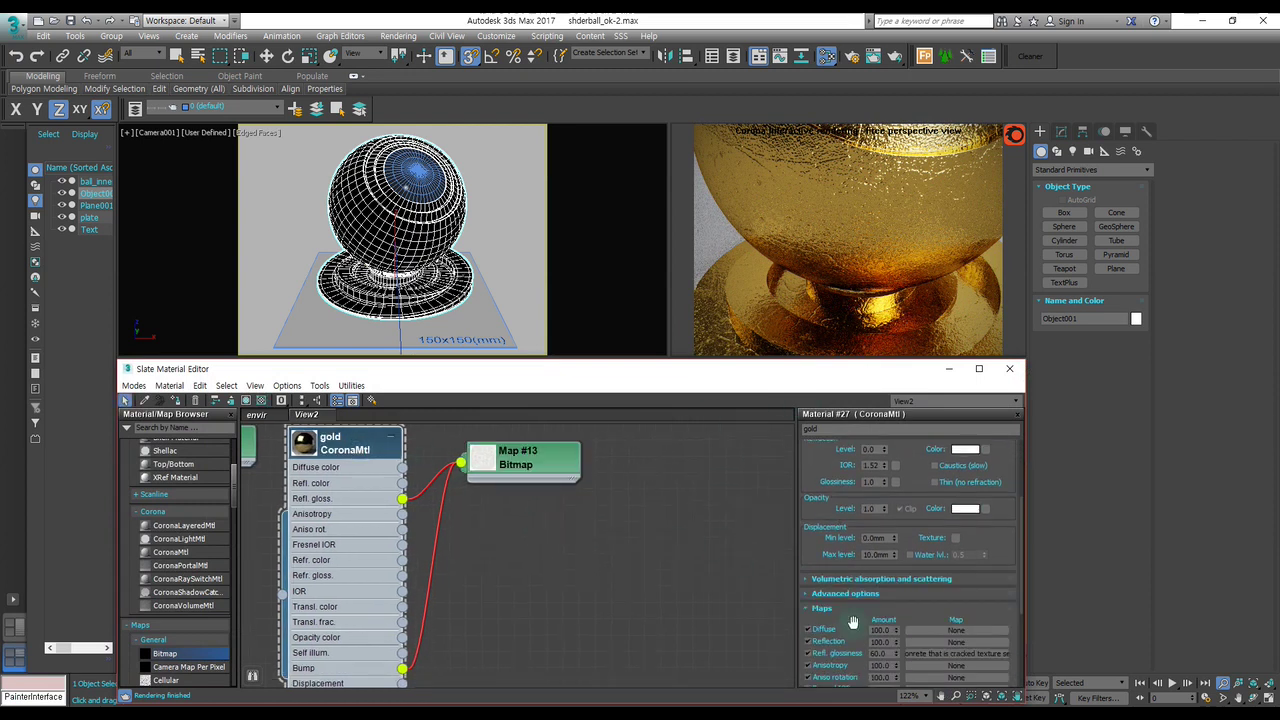
left_click_drag(857, 623, 848, 457)
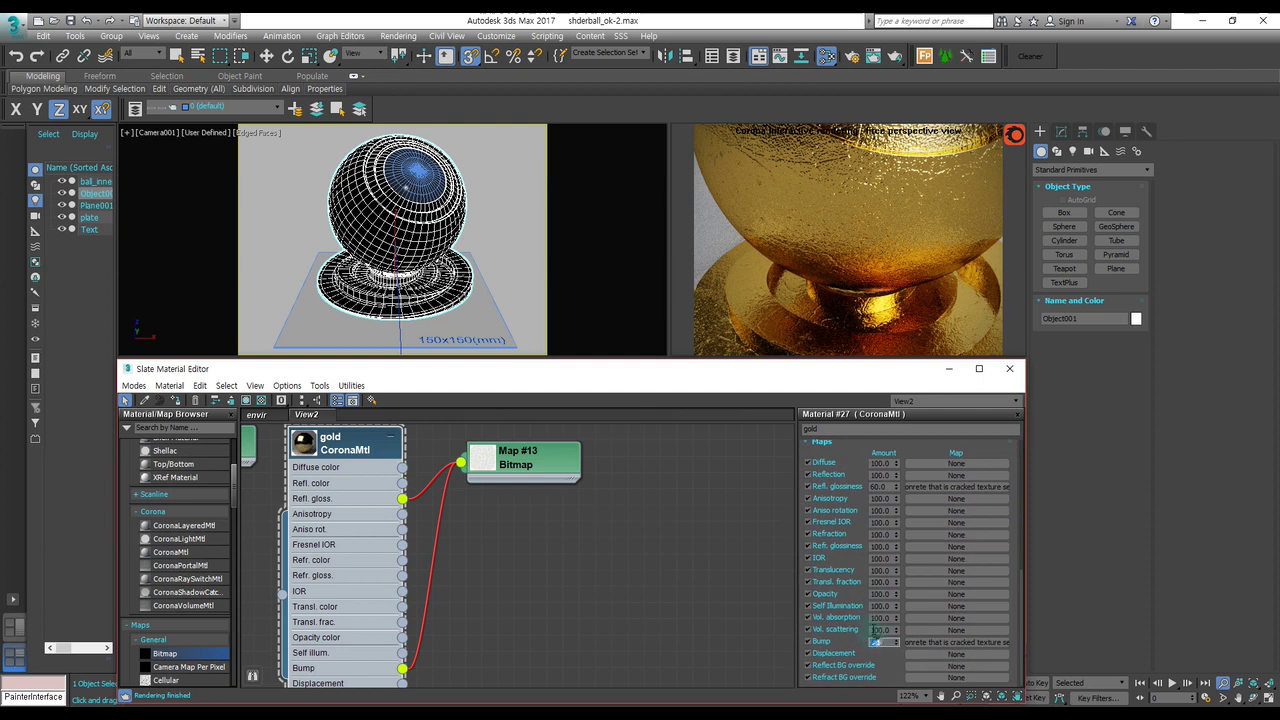
type("0.1")
key("Return")
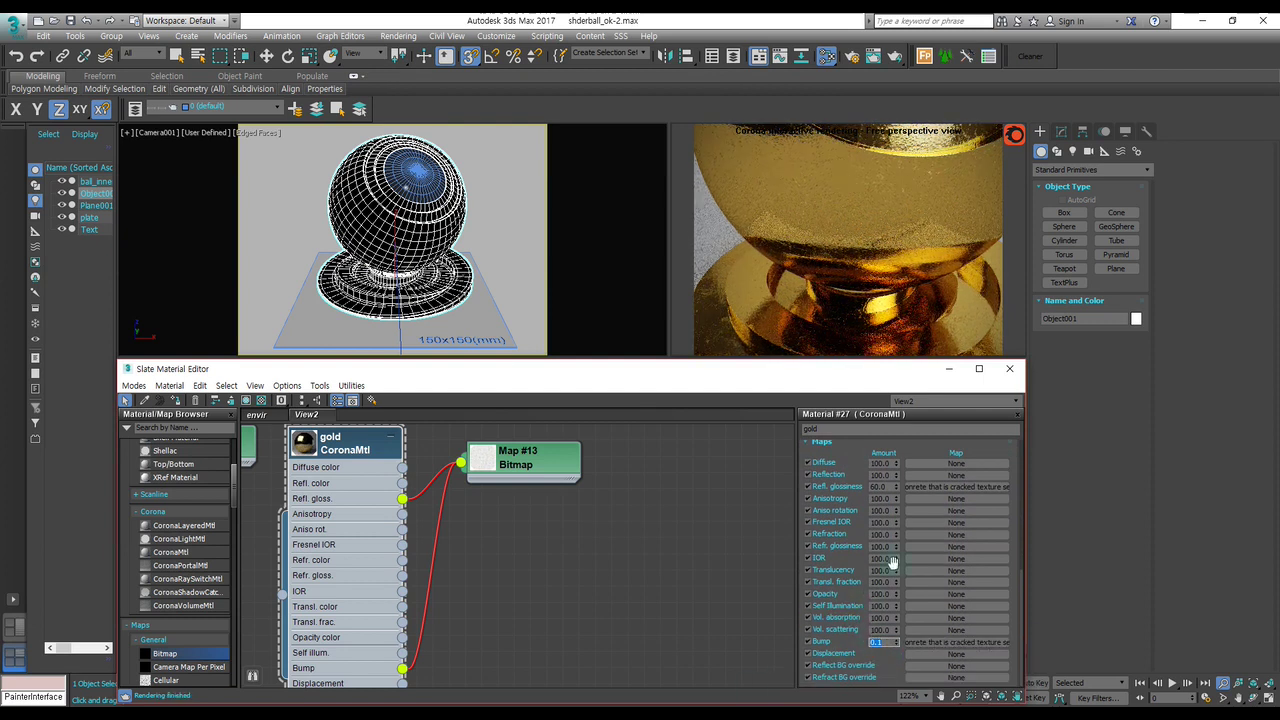
Add a new Map #14 bitmap and wire it into the gold material's Bump input.
mouse_move(555, 470)
left_mouse_down()
mouse_move(571, 467)
mouse_move(586, 554)
left_mouse_up()
left_click_drag(492, 560, 402, 668)
left_click_drag(562, 566, 527, 648)
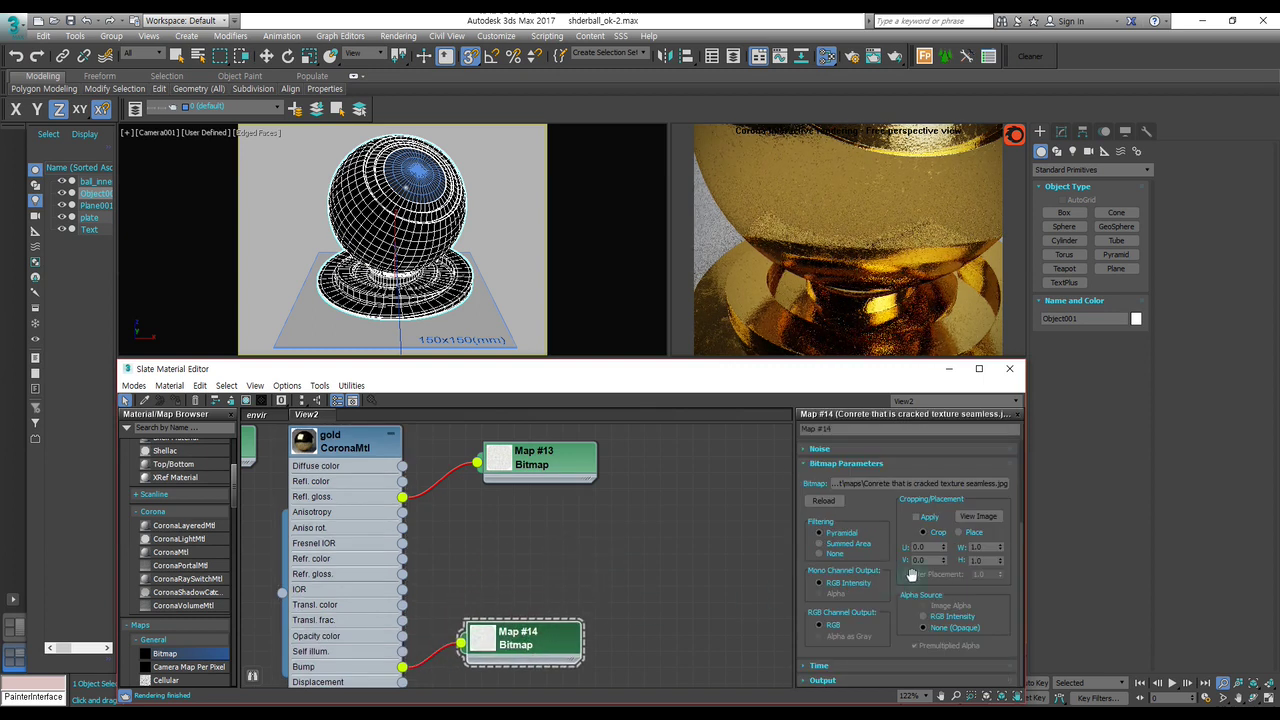
Set Map #14's output RGB Offset to 0.25.
scroll(887, 597, "down", 2)
left_click(816, 680)
scroll(916, 527, "up", 2)
double_click(985, 562)
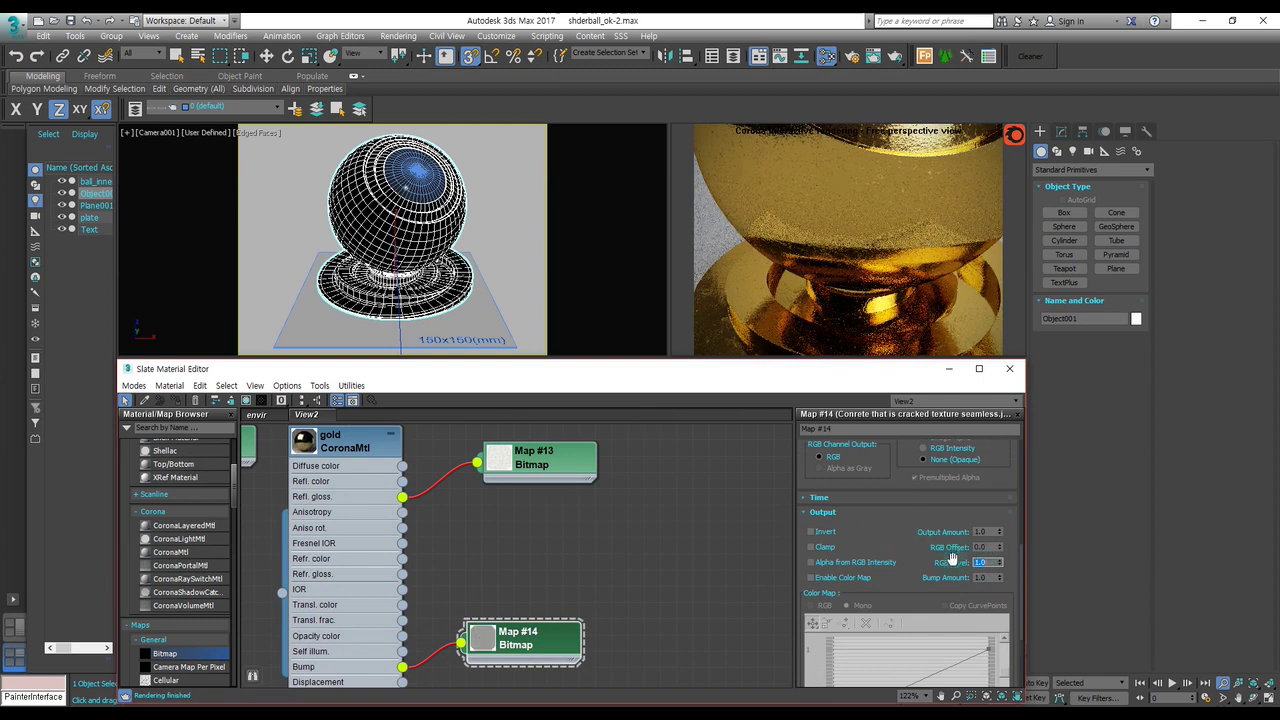
key("Return")
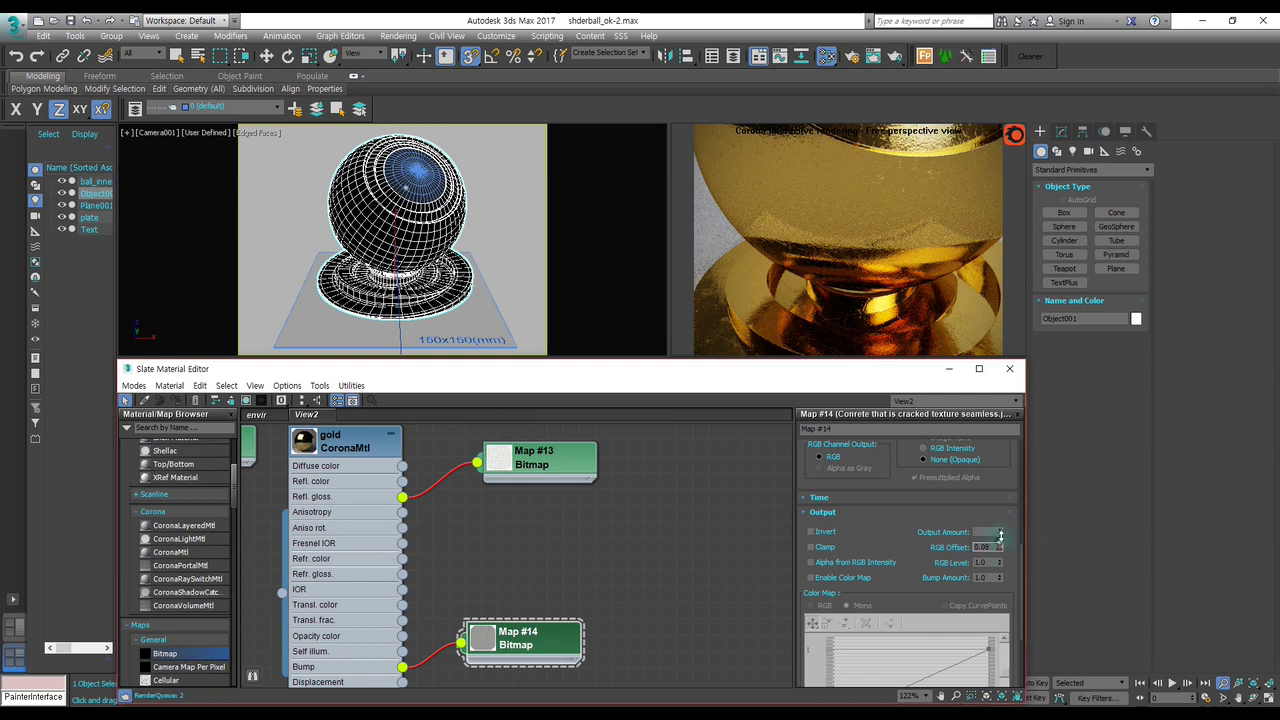
left_click_drag(1001, 532, 997, 538)
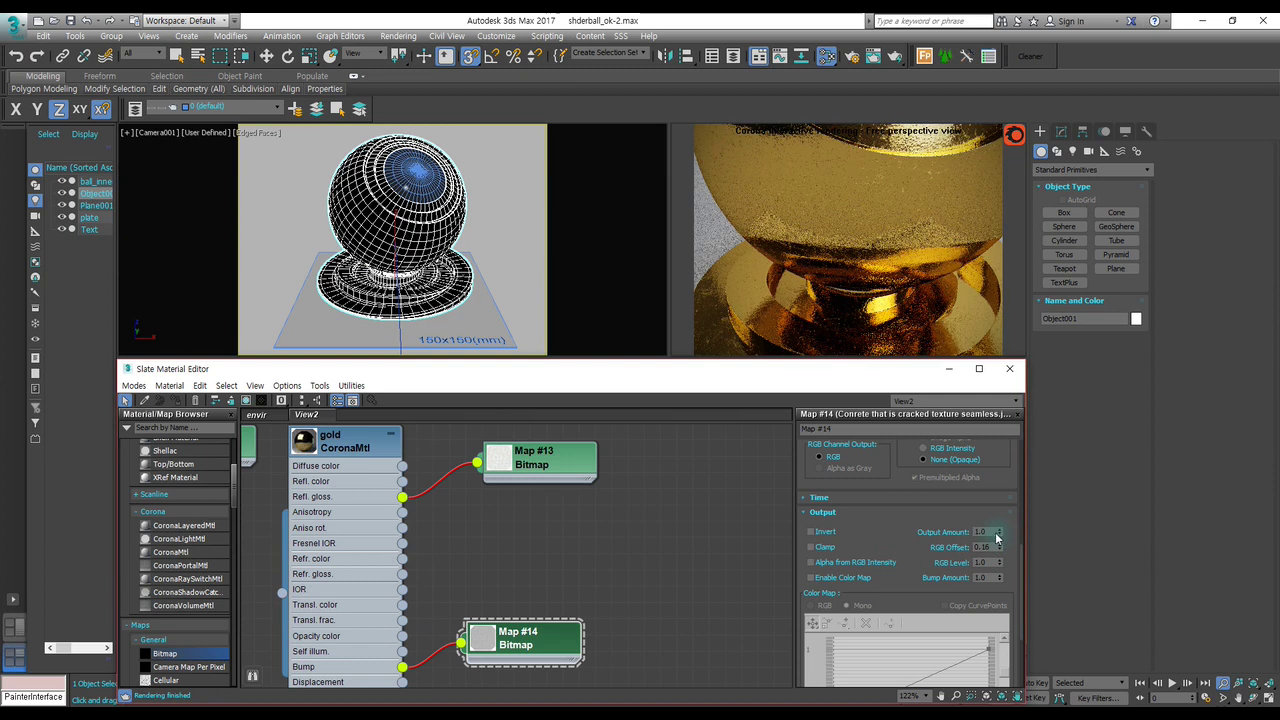
left_click_drag(1001, 548, 1004, 540)
left_click(955, 369)
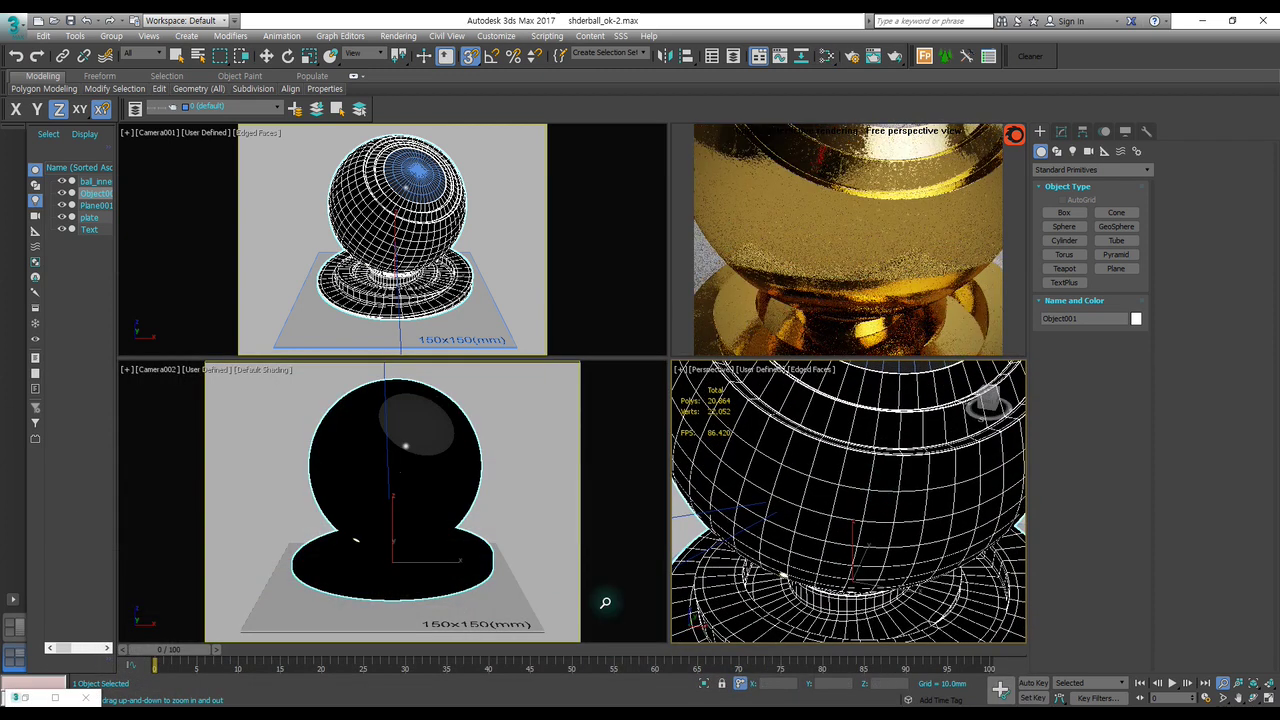
Zoom the perspective view onto the shaderball and set the Corona interactive render to Camera002.
key("m")
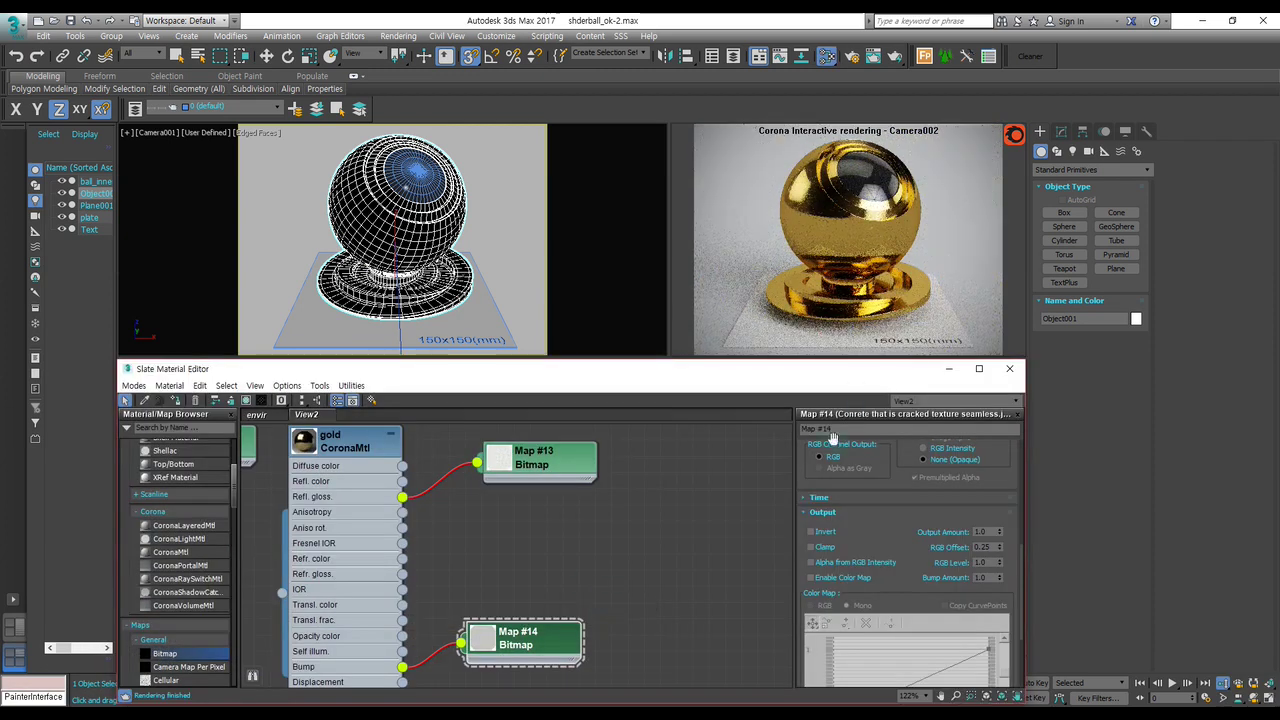
left_click(949, 369)
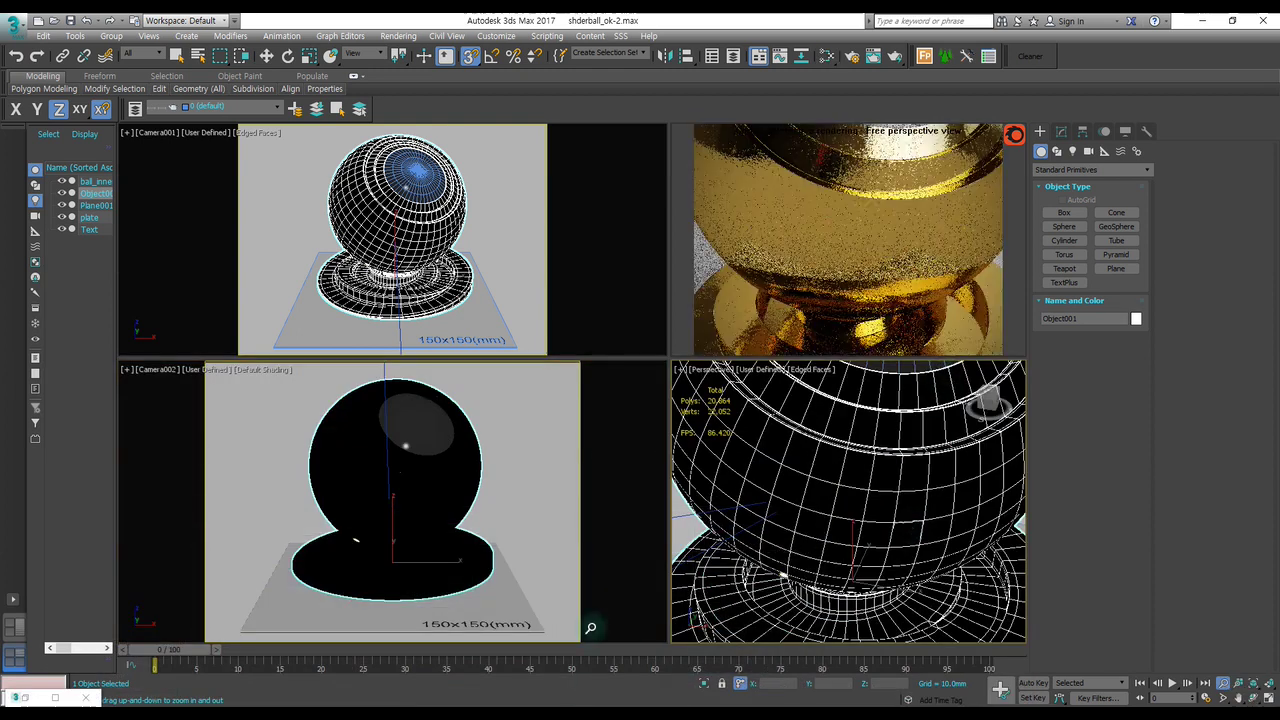
key("m")
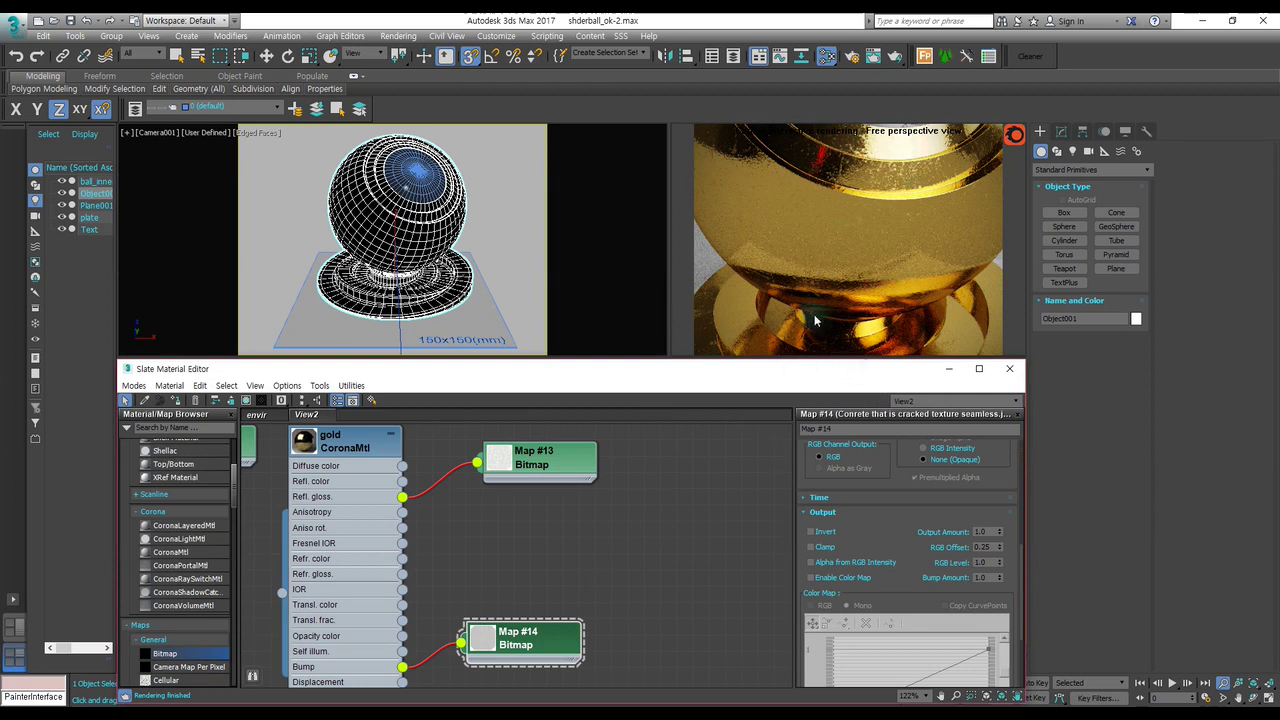
left_click(949, 368)
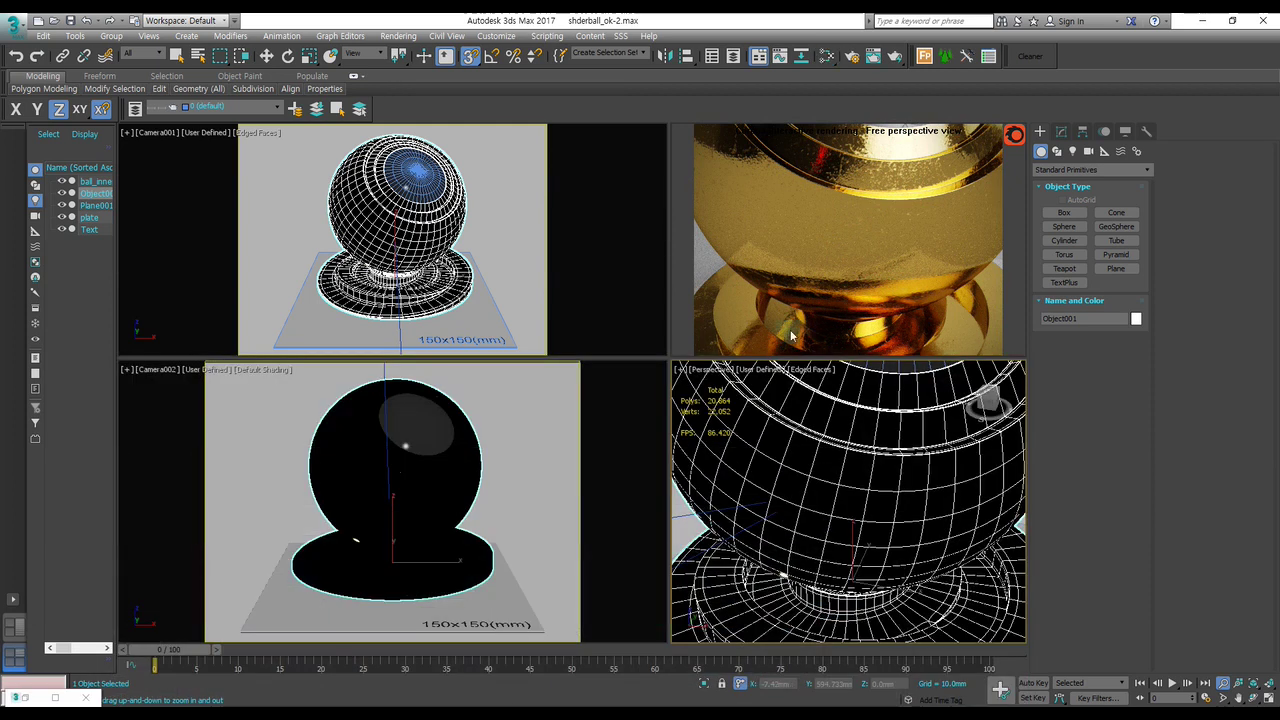
mouse_move(870, 538)
left_mouse_down()
mouse_move(880, 531)
mouse_move(863, 463)
mouse_move(860, 482)
left_mouse_up()
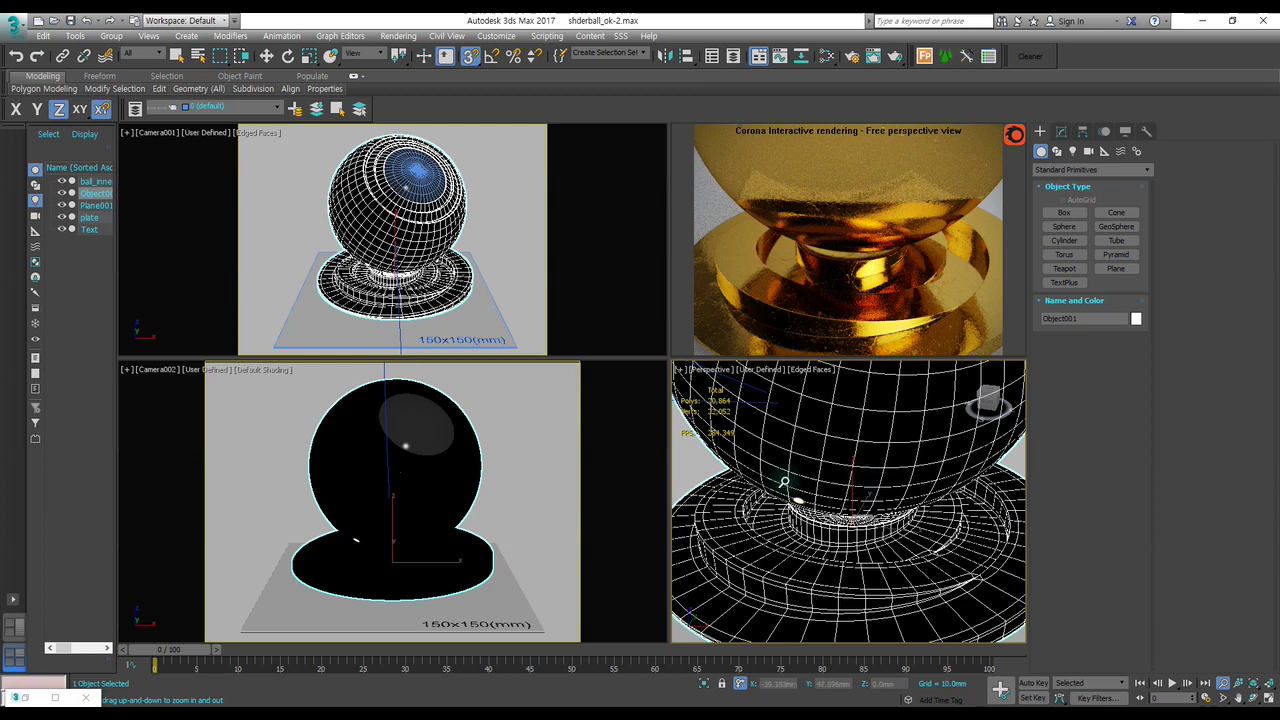
left_click(597, 638)
key("m")
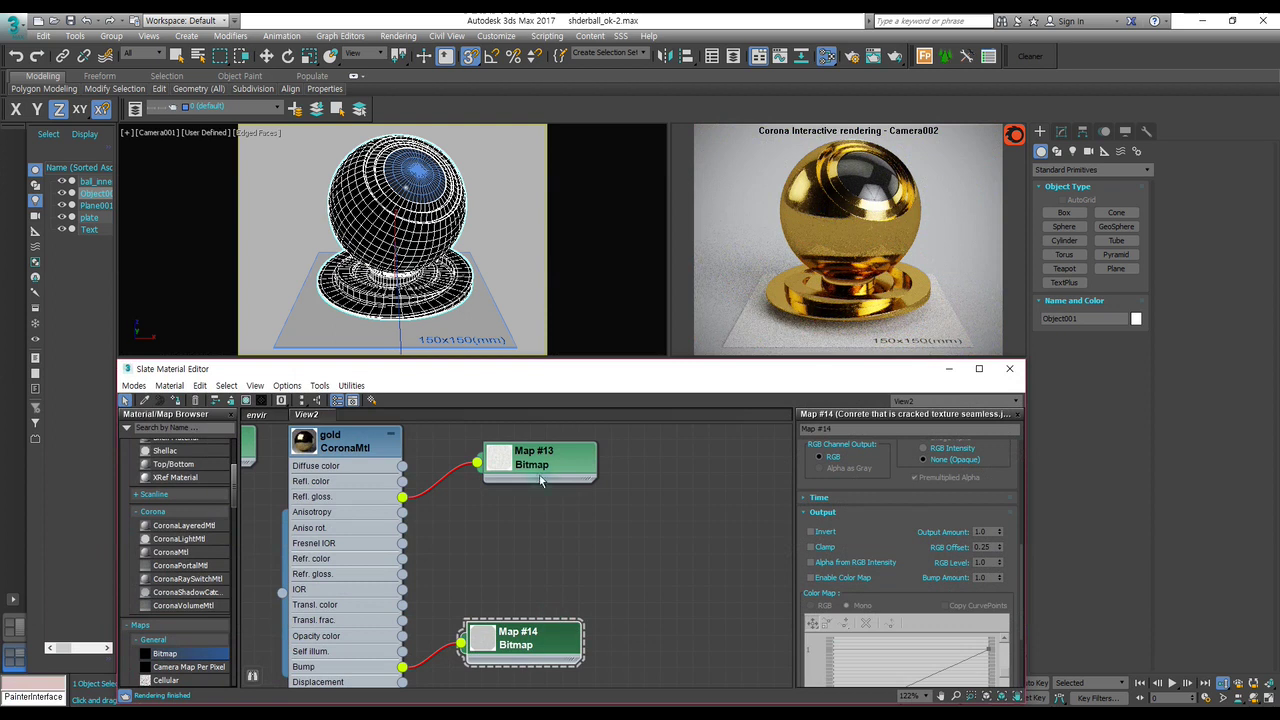
Clone the gold CoronaMtl with both its bitmaps into Material #28.
scroll(480, 537, "down", 1)
scroll(481, 550, "down", 2)
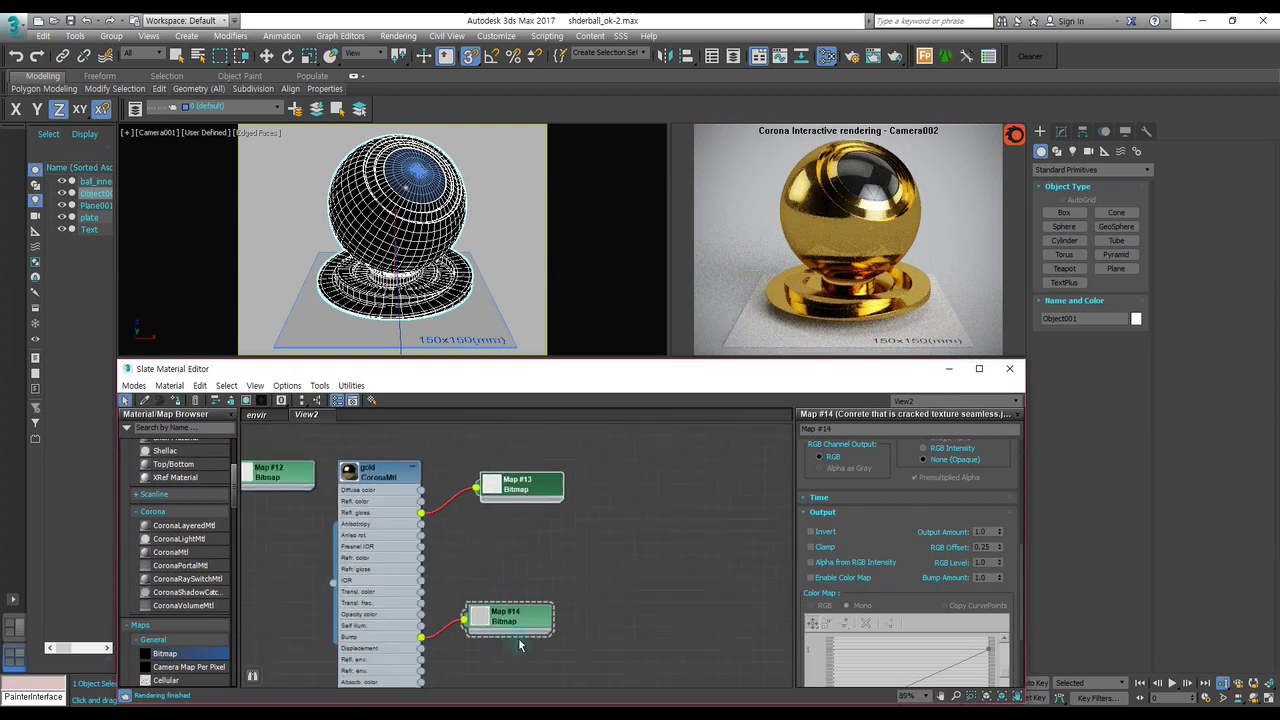
scroll(493, 581, "down", 2)
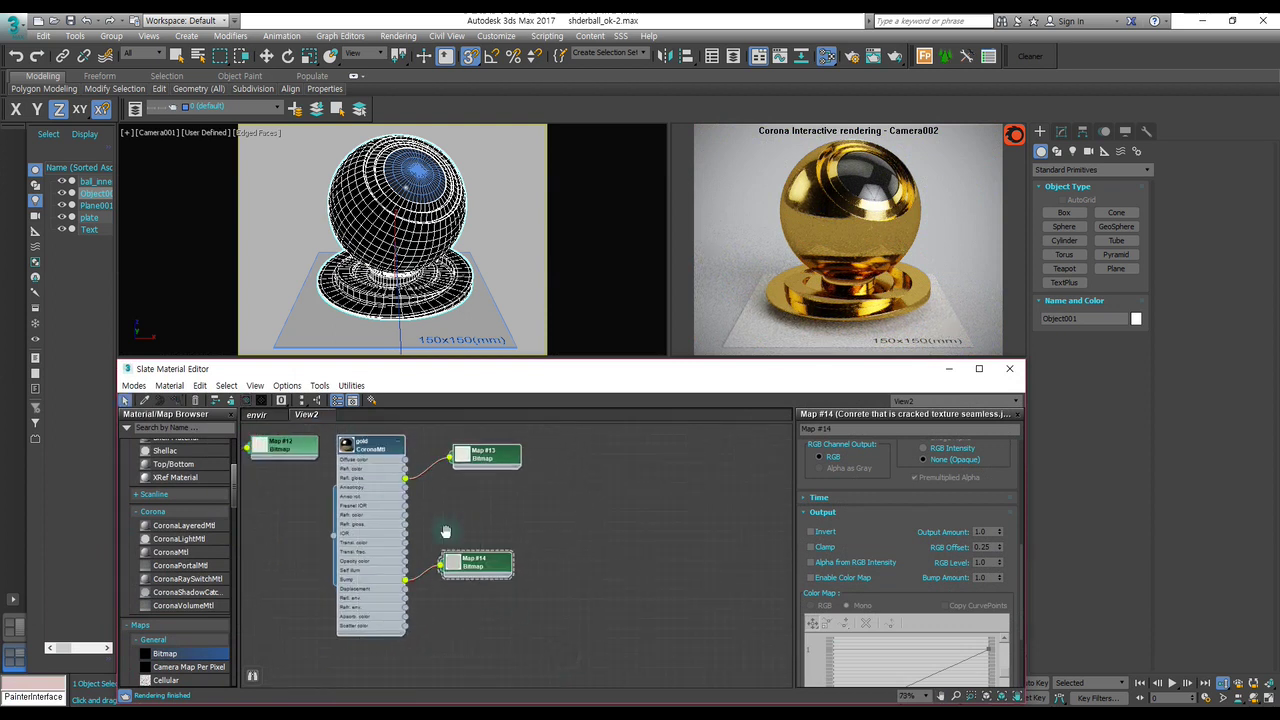
middle_click_drag(510, 532, 448, 534)
left_click_drag(317, 472, 513, 456, "shift")
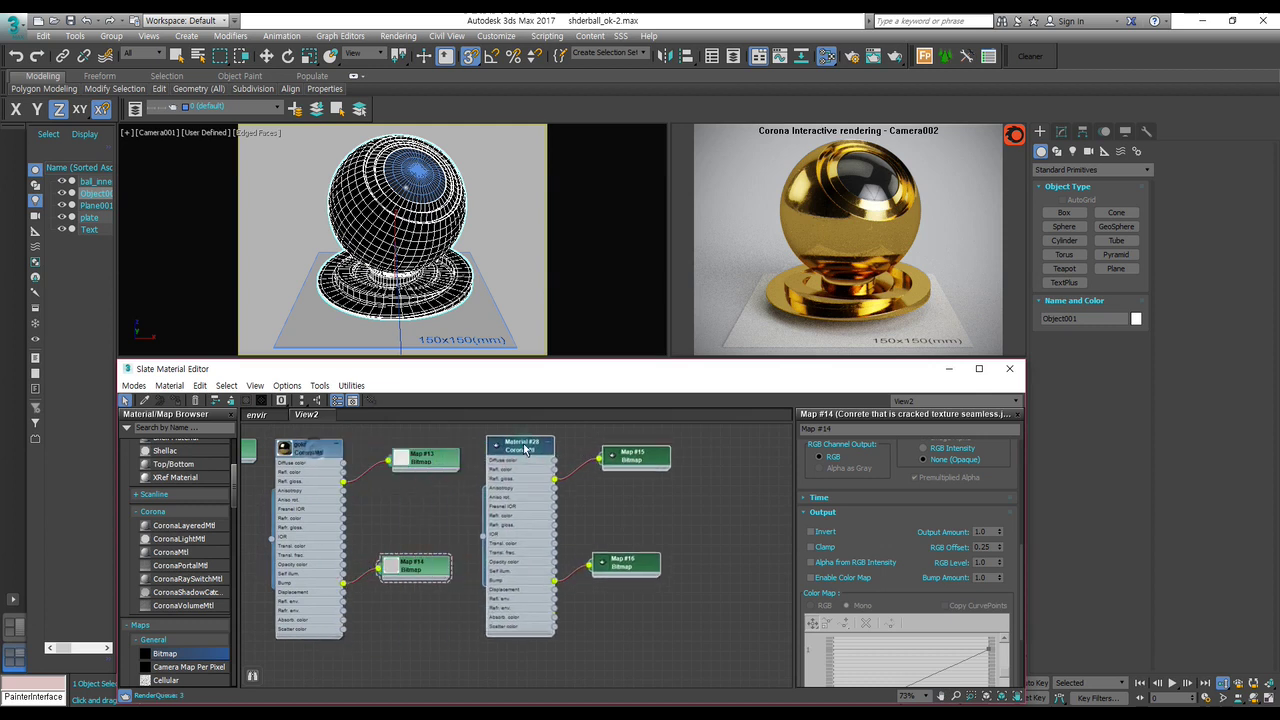
left_click(424, 513)
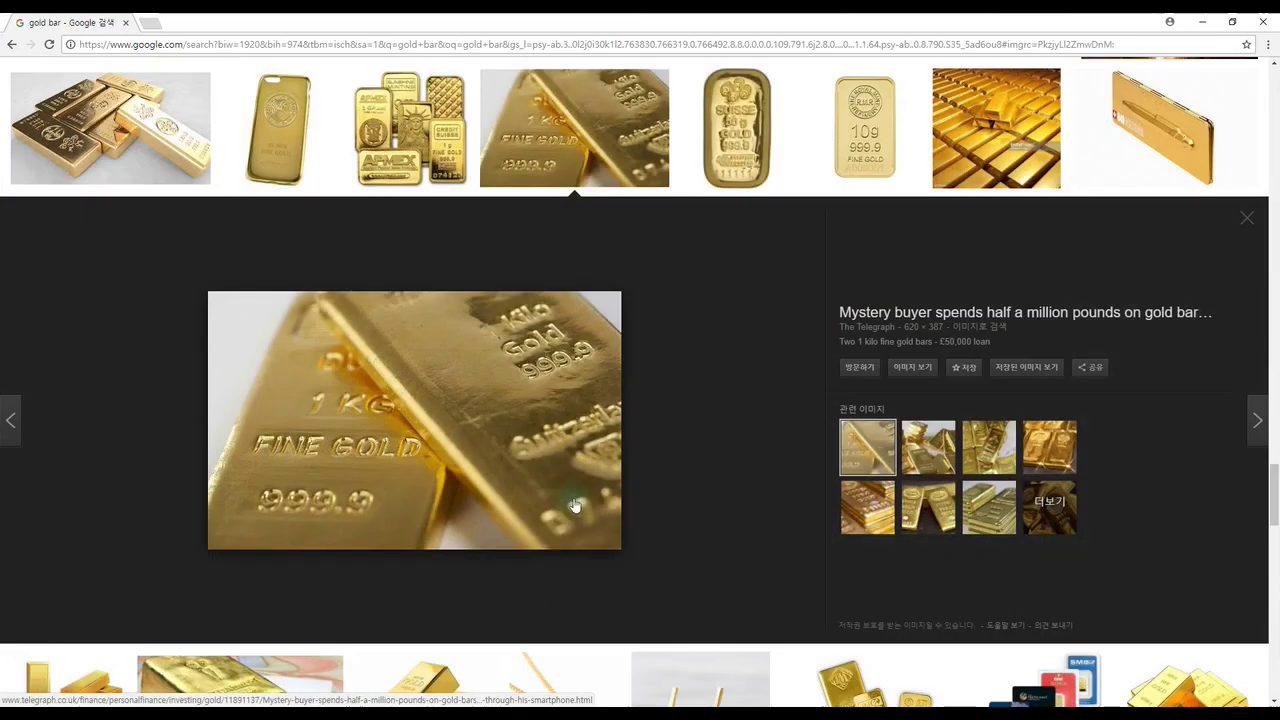
scroll(575, 505, "up", 5)
left_click(1273, 283)
Replace the 'gold bar' image search with a search for 'silver'.
scroll(1273, 283, "down", 8)
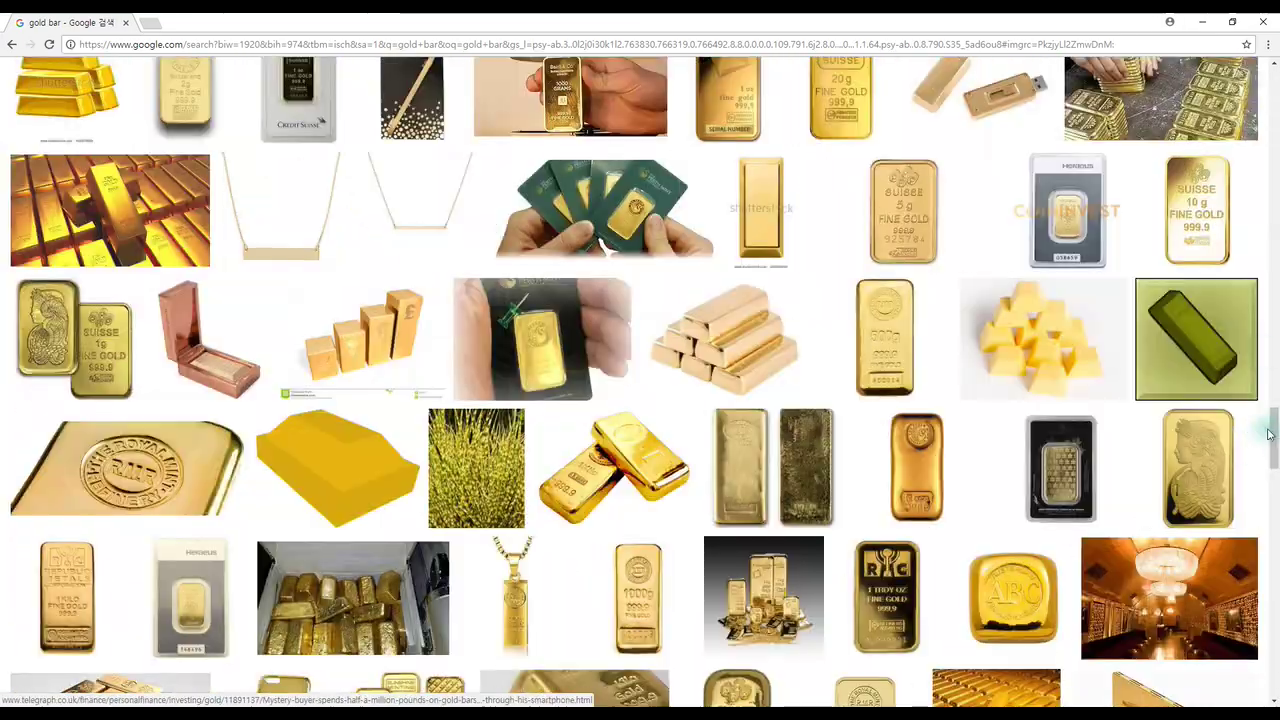
scroll(1272, 430, "up", 9)
scroll(1272, 430, "up", 10)
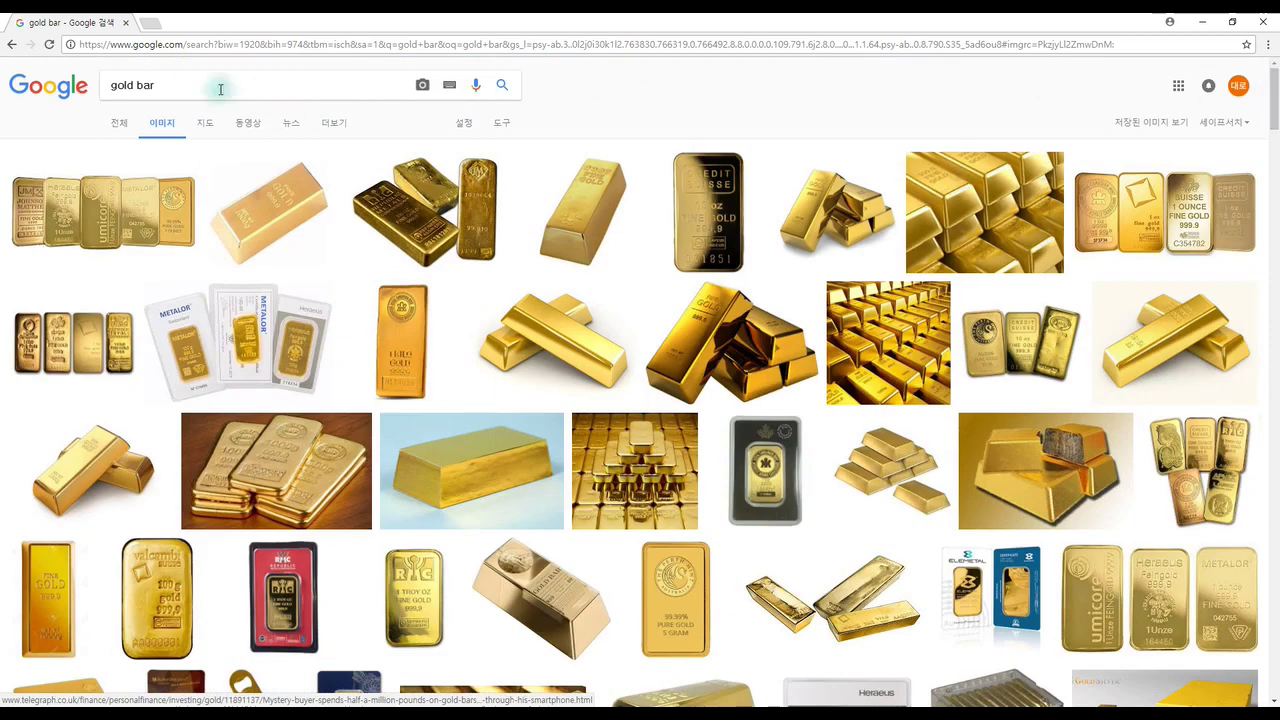
triple_click(134, 80)
type("silver")
key("Return")
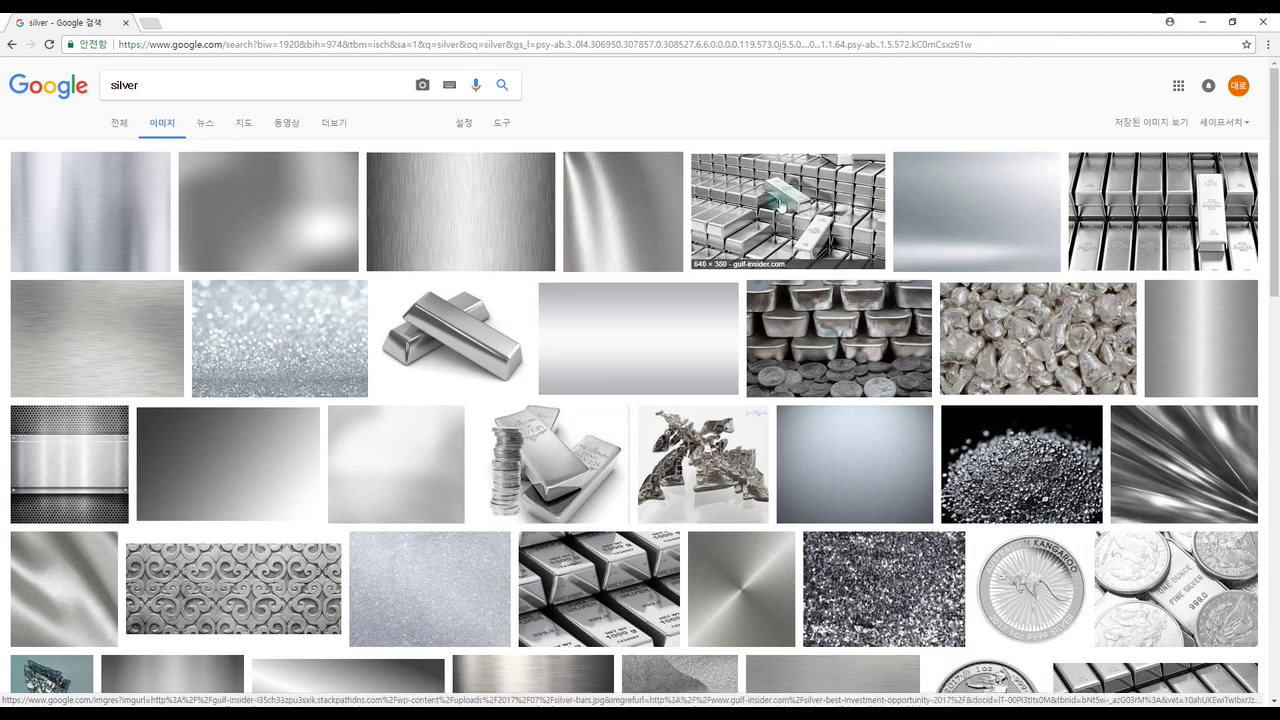
Browse several silver bar previews and enlarge a silver bars photo for reference.
left_click(782, 205)
left_click(1120, 151)
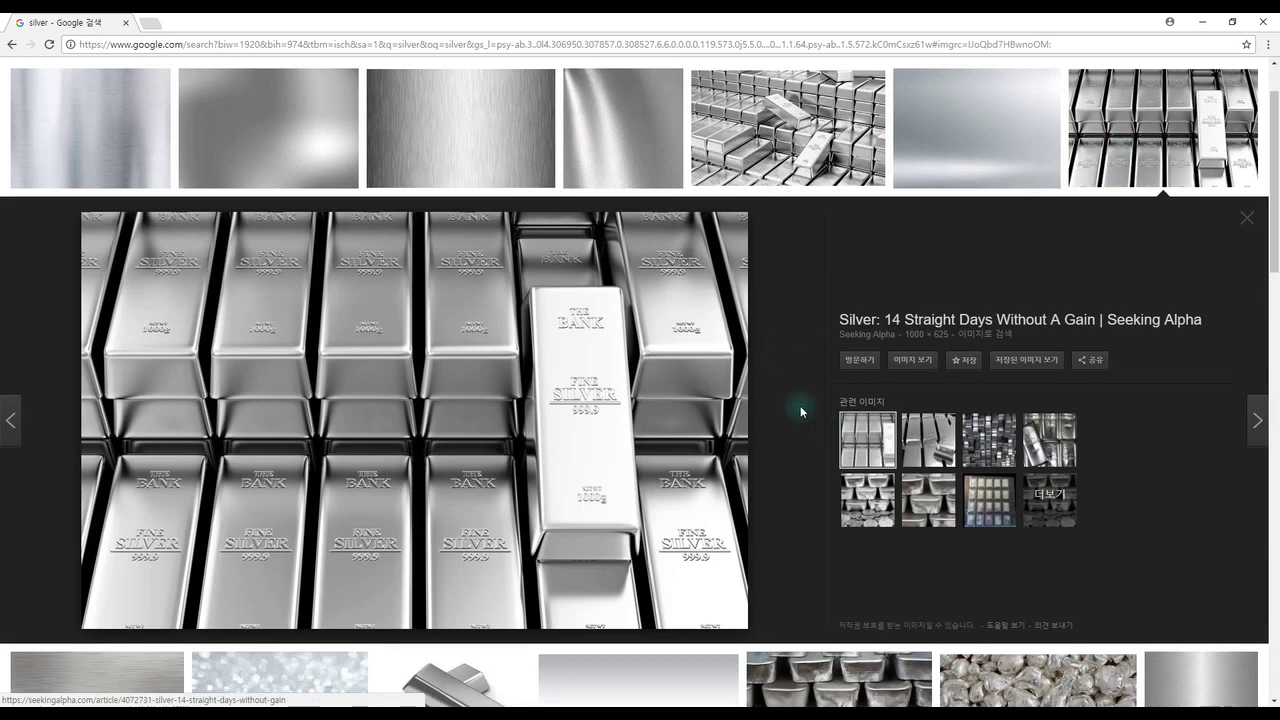
left_click(785, 160)
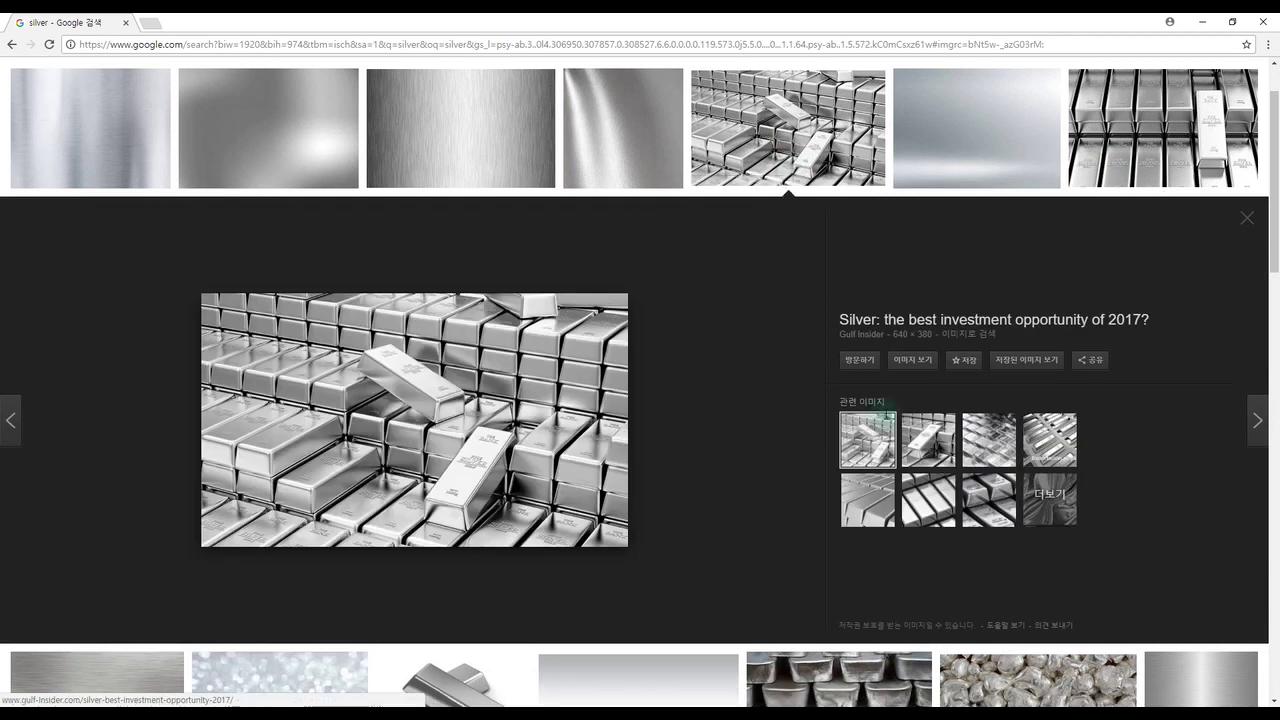
scroll(932, 424, "down", 2)
scroll(870, 422, "down", 2)
scroll(810, 420, "down", 1)
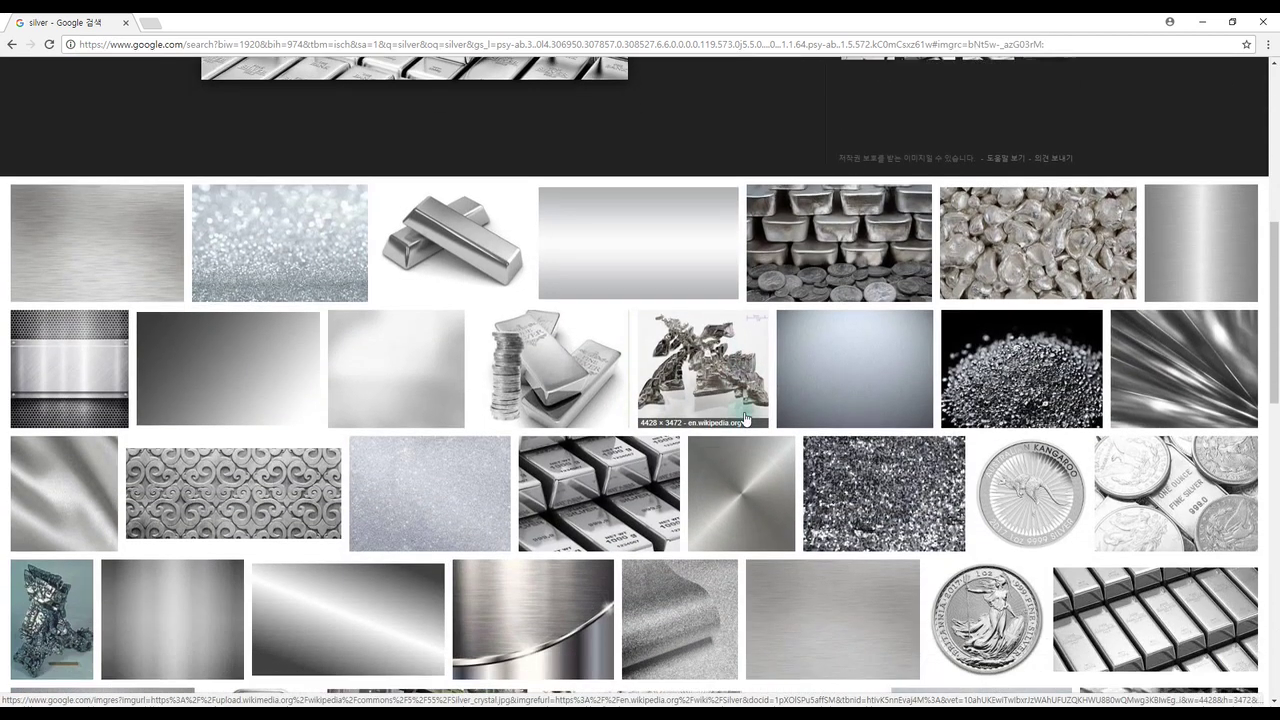
scroll(700, 416, "down", 2)
left_click(672, 360)
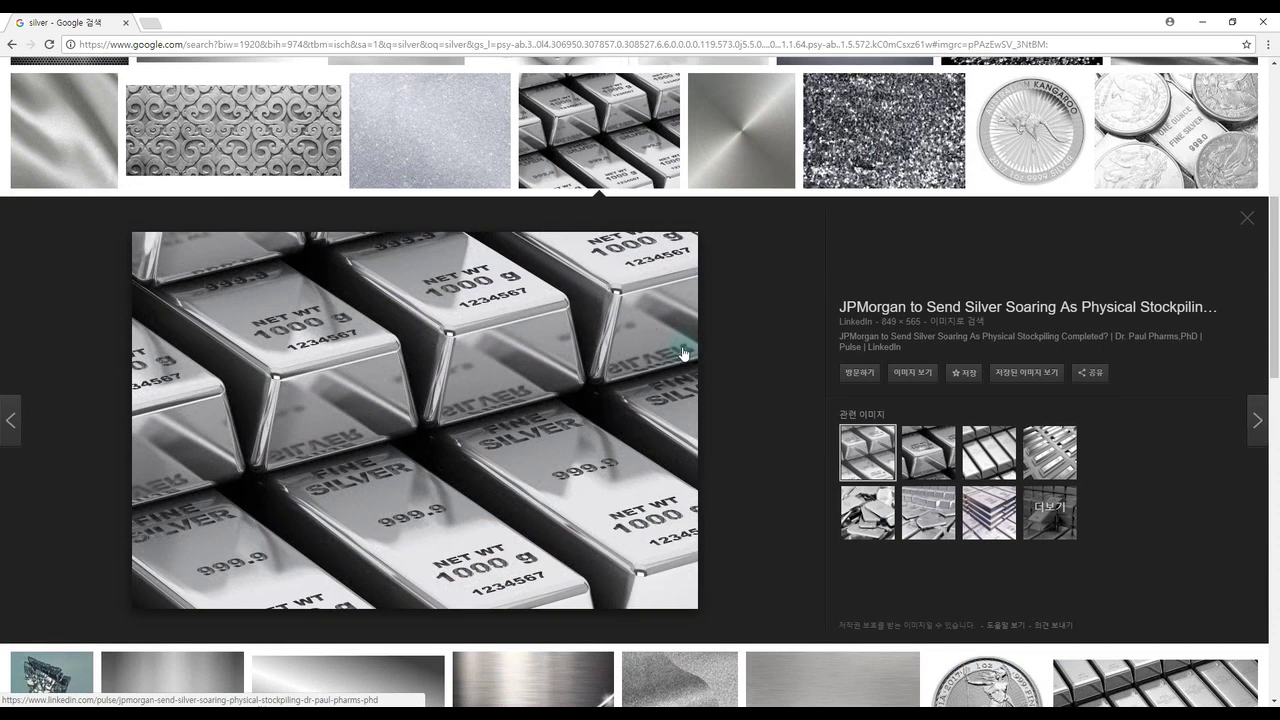
left_click(928, 454)
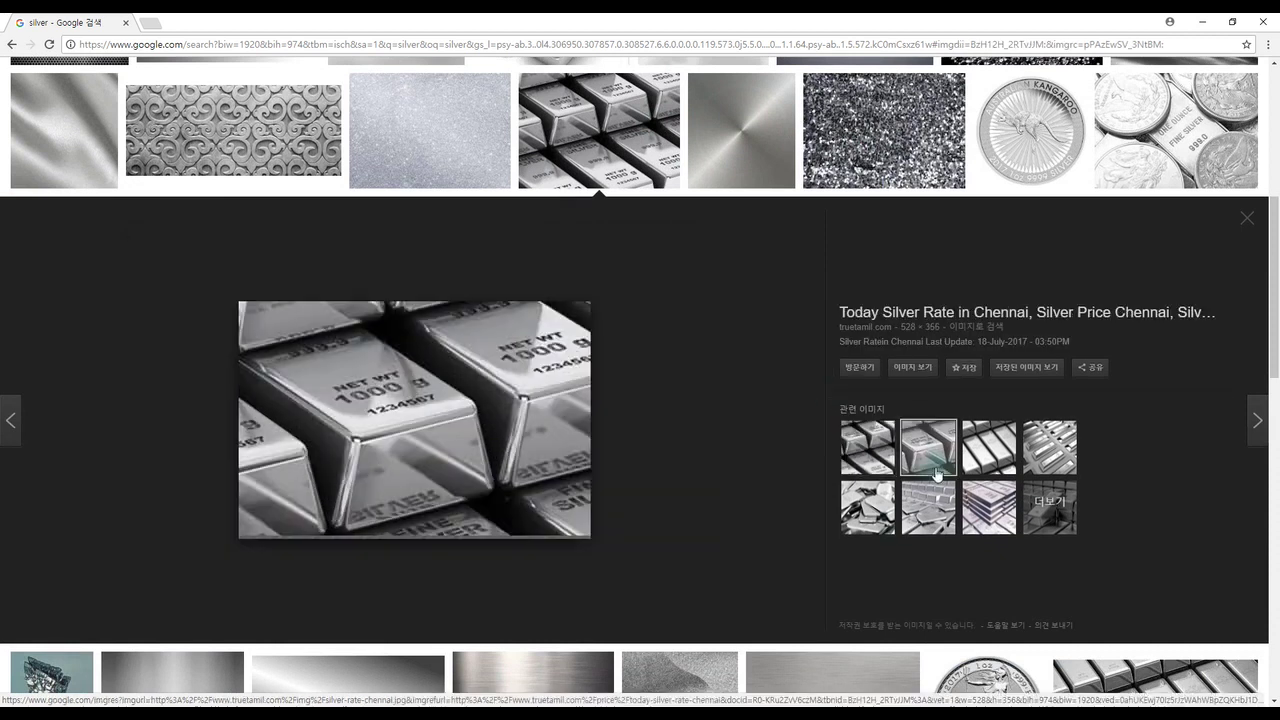
left_click(920, 512)
left_click(872, 518)
scroll(760, 480, "down", 3)
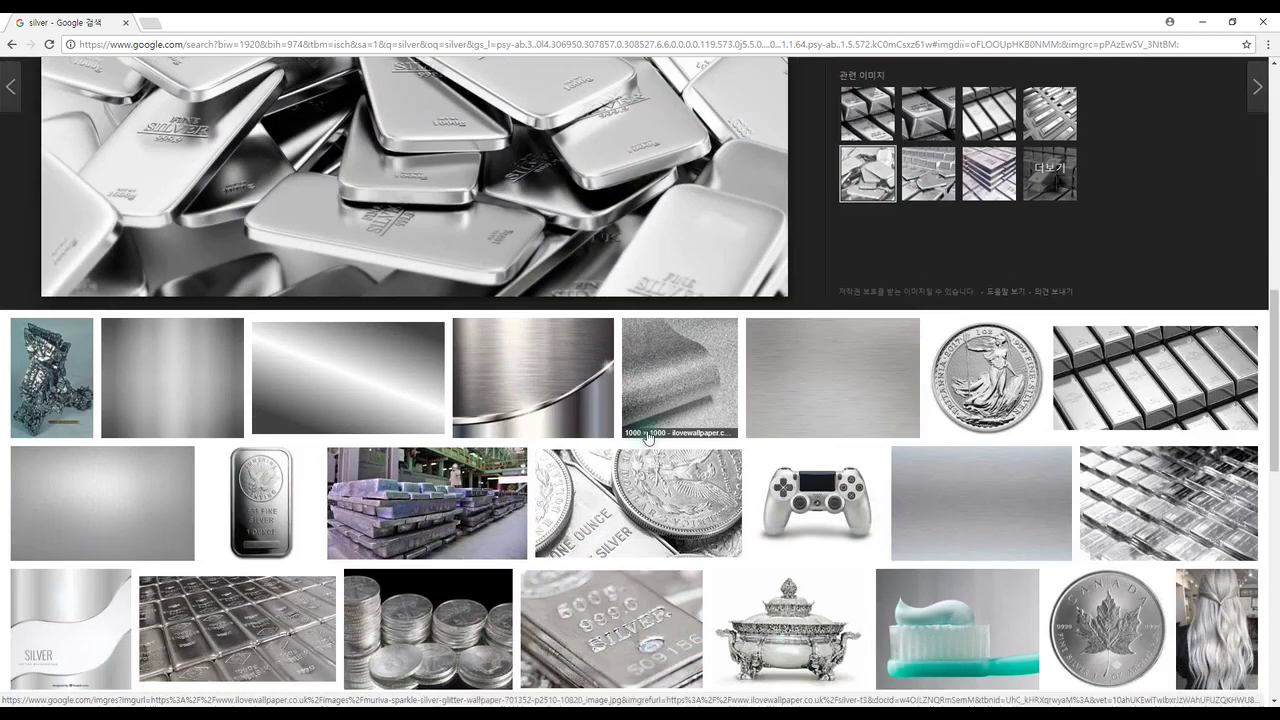
scroll(648, 437, "down", 3)
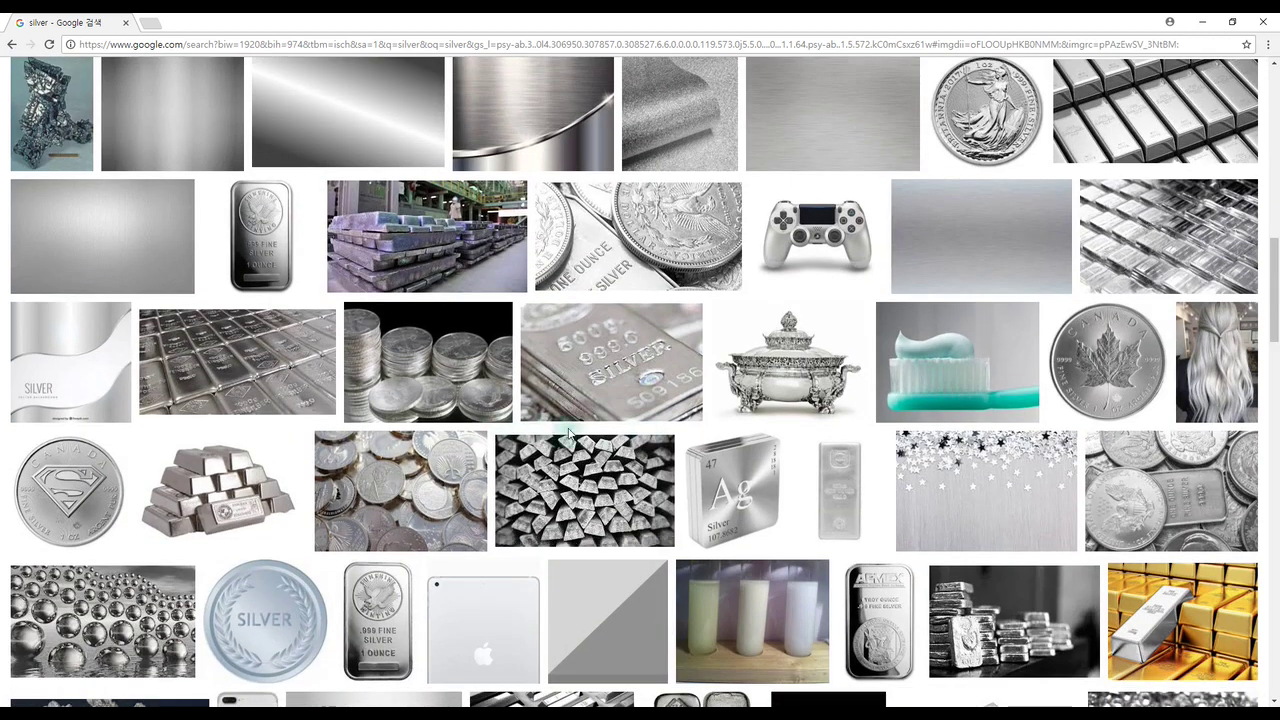
left_click(305, 340)
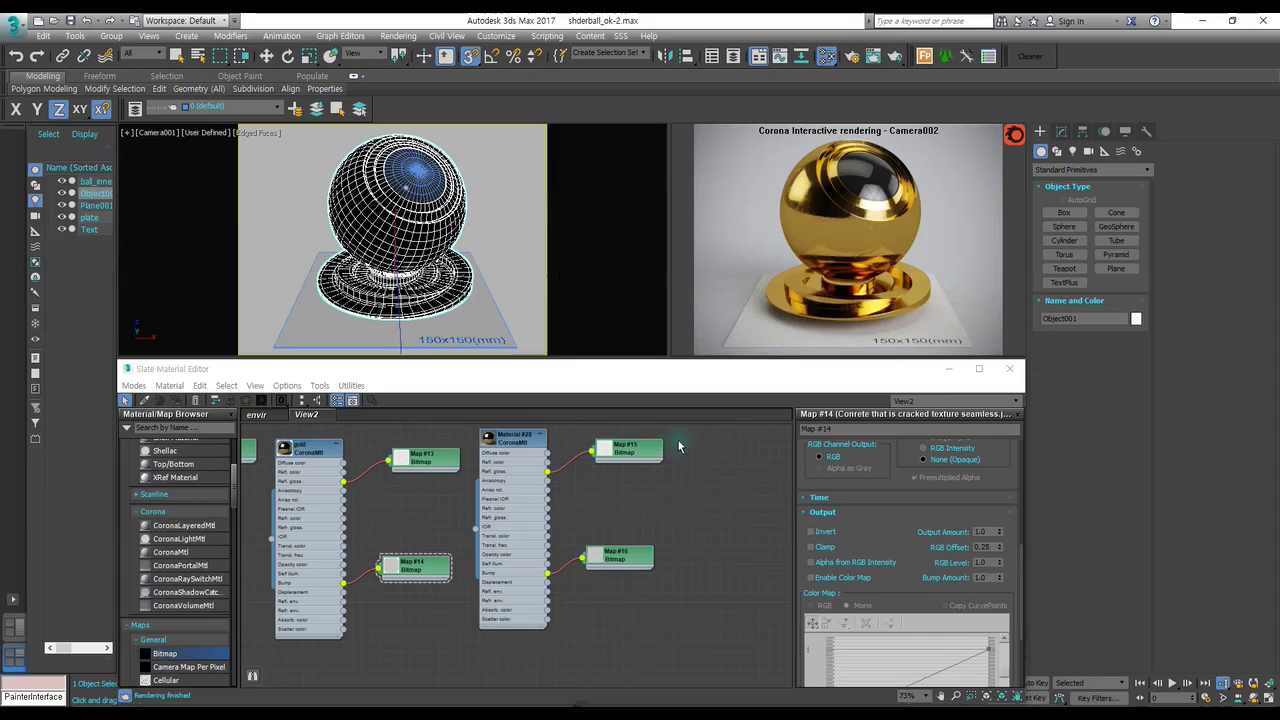
Set the cloned Material #28's reflection colour to pure white.
left_click(546, 450)
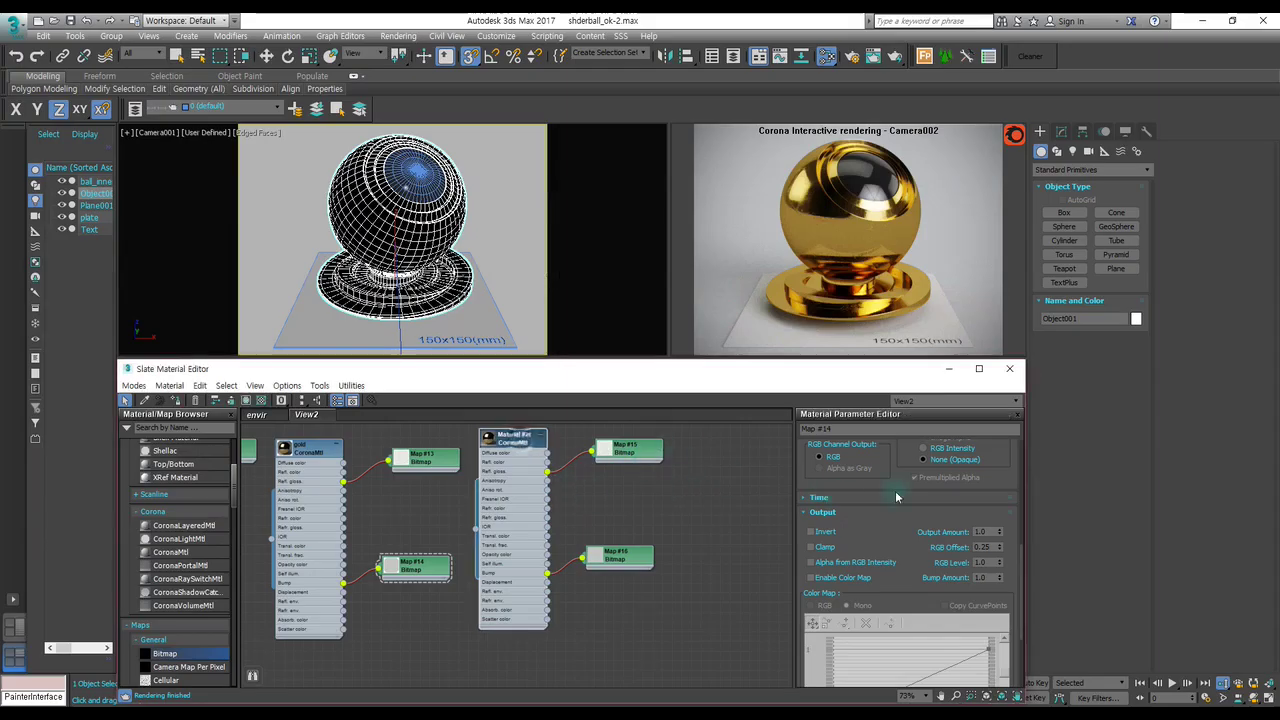
double_click(518, 440)
scroll(858, 470, "up", 2)
scroll(857, 540, "up", 1)
scroll(871, 531, "up", 1)
scroll(891, 526, "up", 1)
left_click(965, 523)
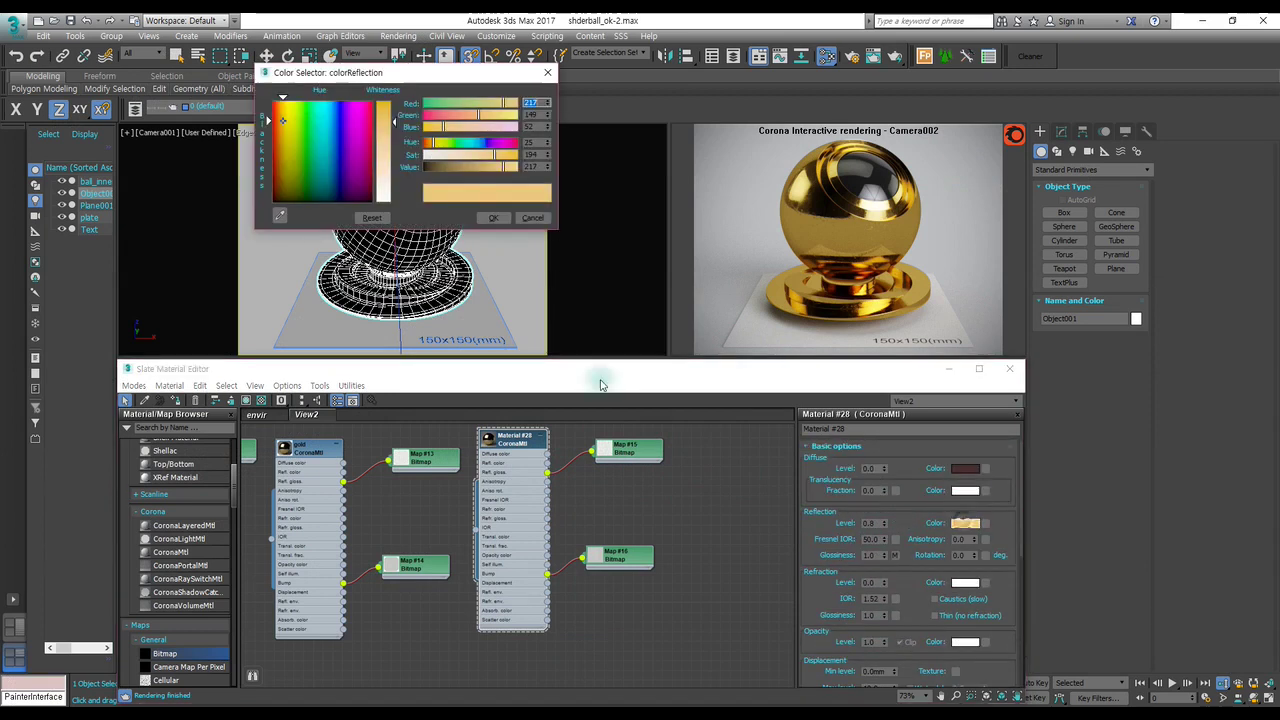
left_click_drag(393, 130, 393, 200)
left_click(494, 219)
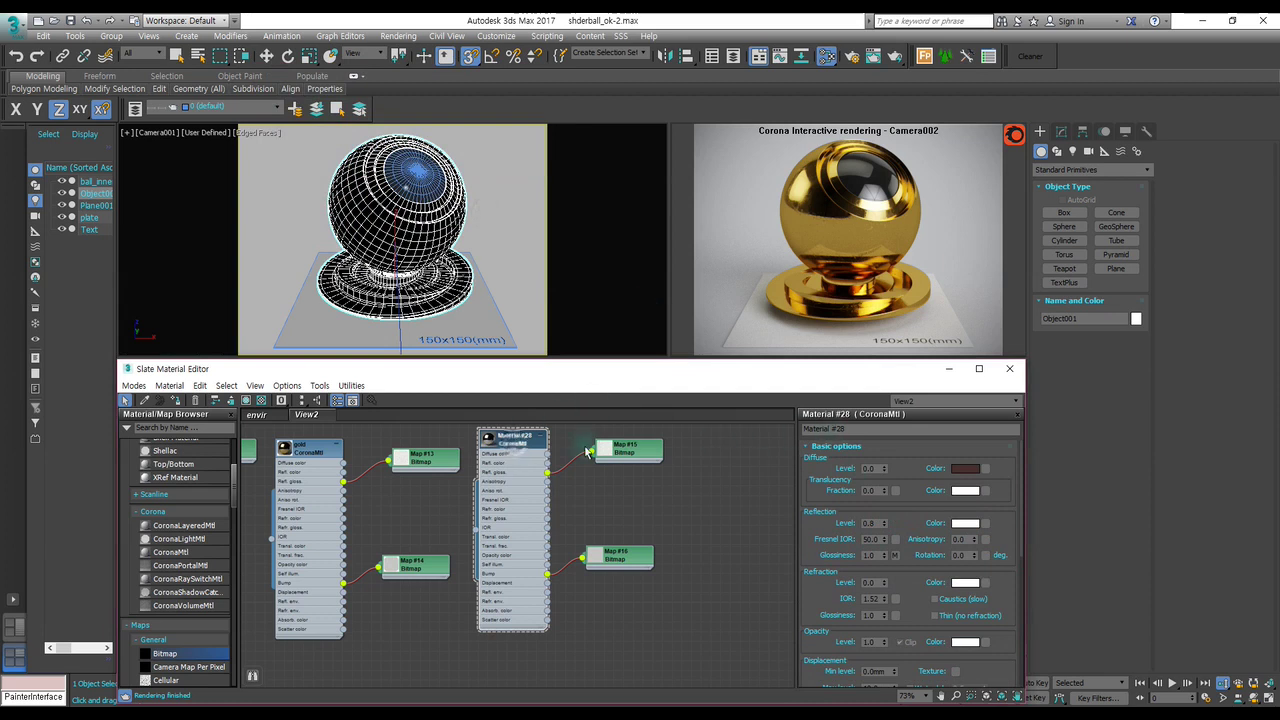
Rename the material to silver and assign it to the shaderball.
left_click(856, 429)
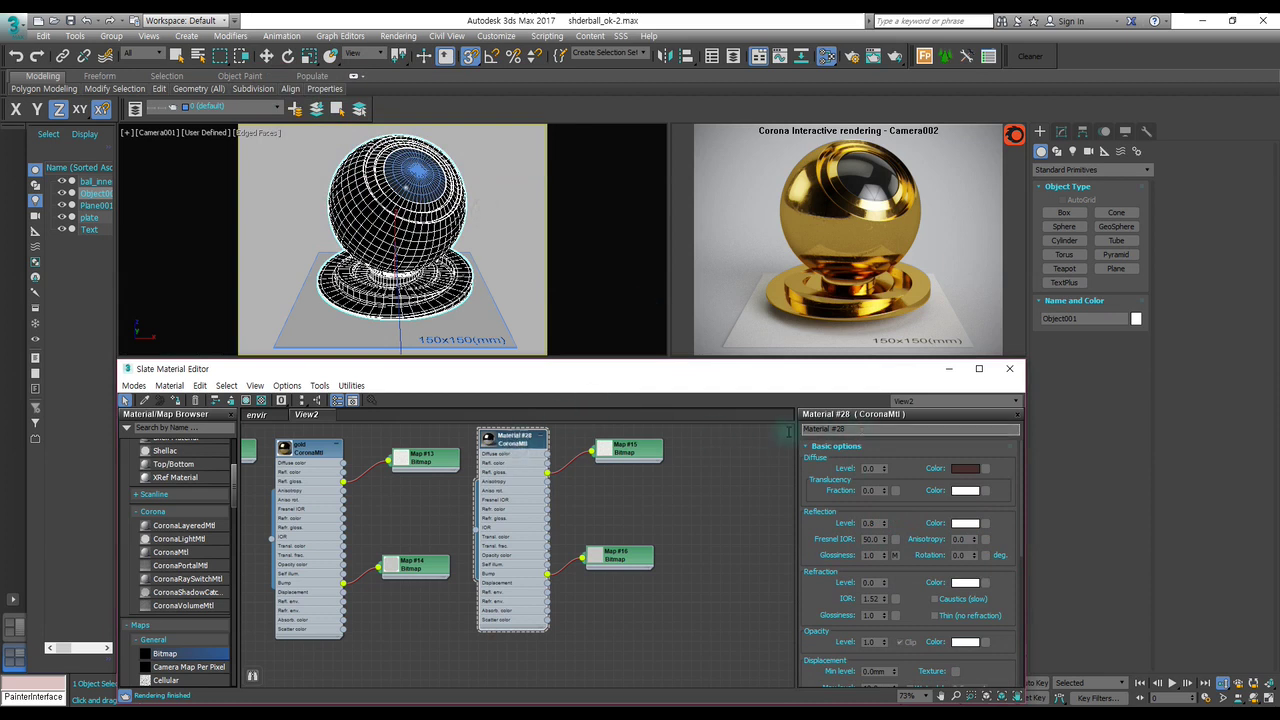
type("silver")
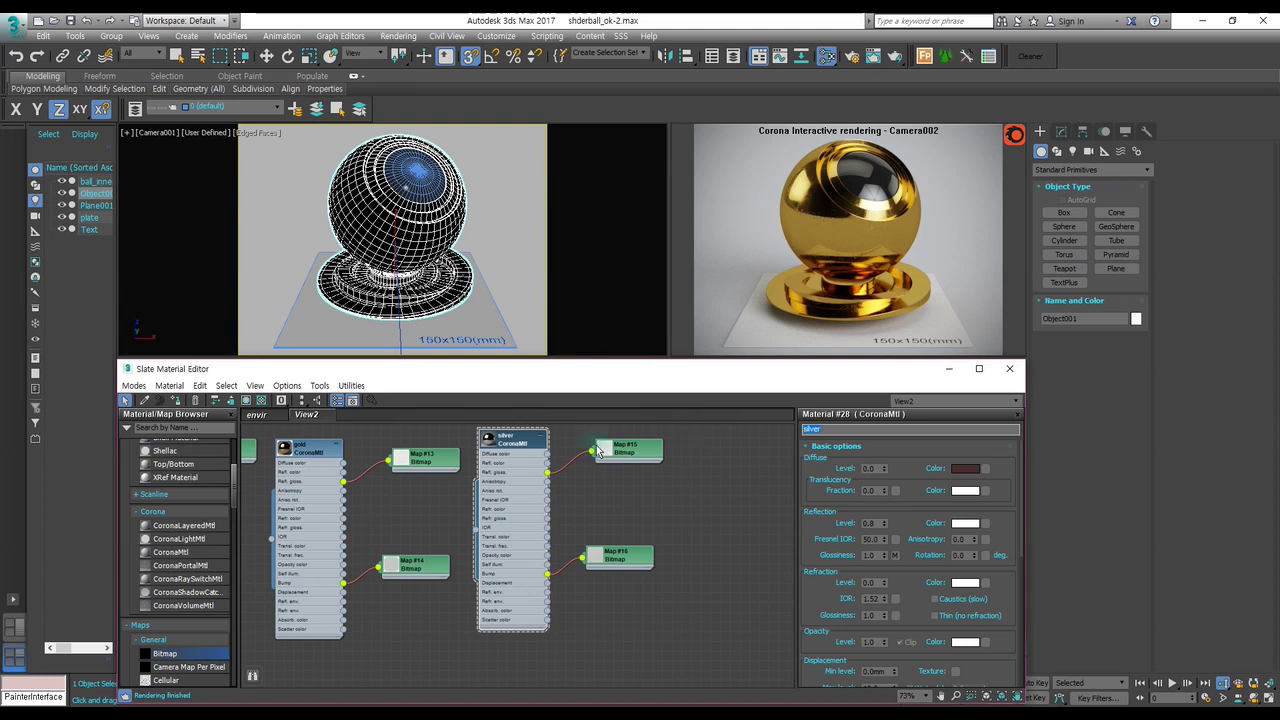
key("Return")
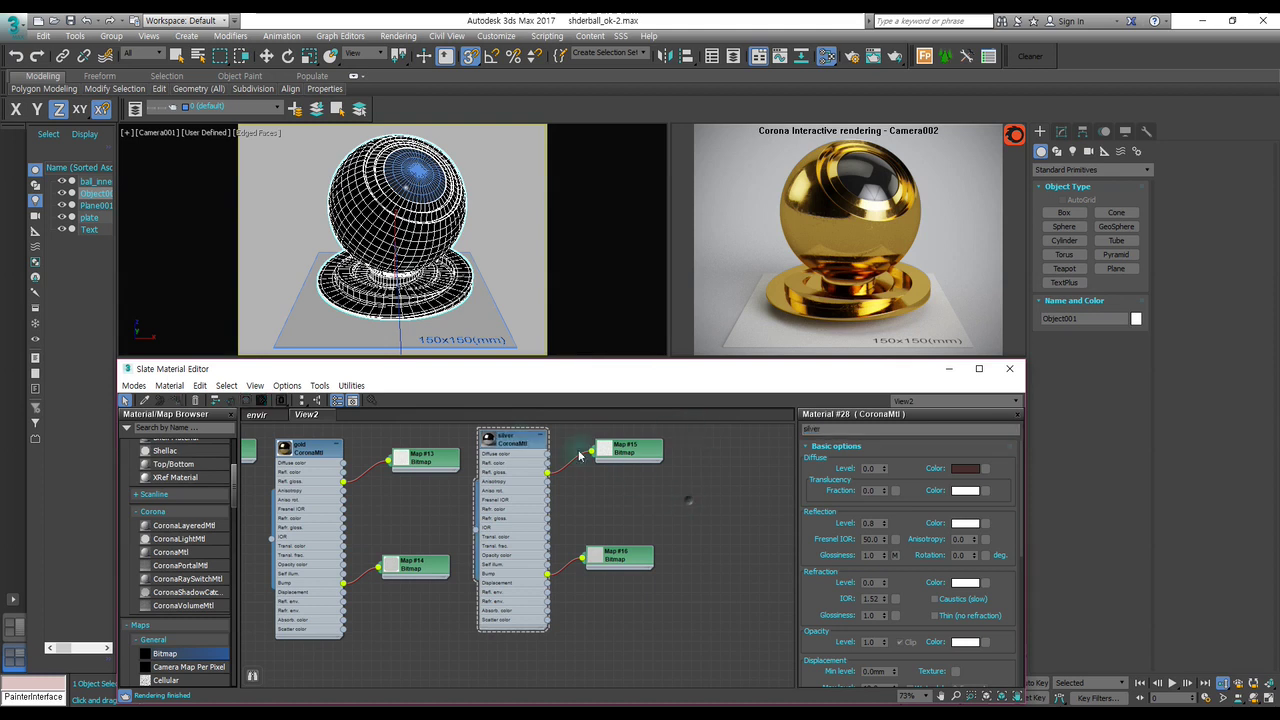
key("a")
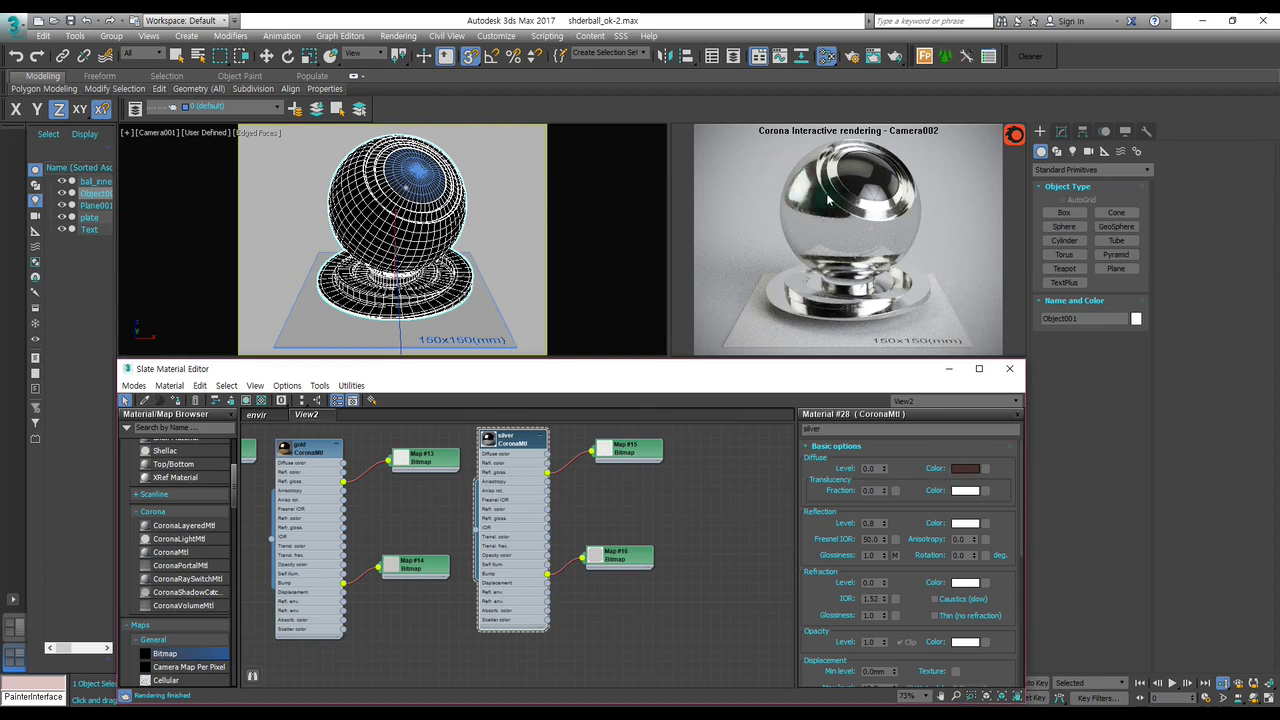
Set the silver material's diffuse colour to pure white, rendering from Camera001.
left_click(965, 469)
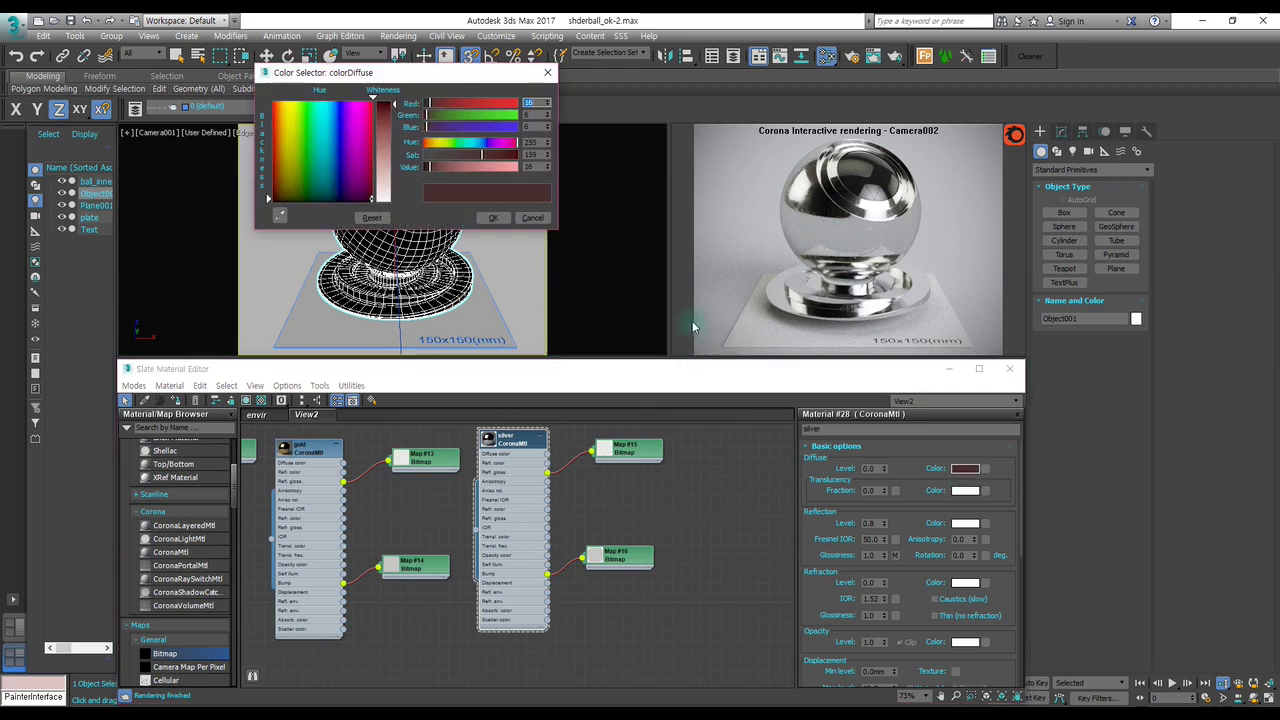
right_click(597, 273)
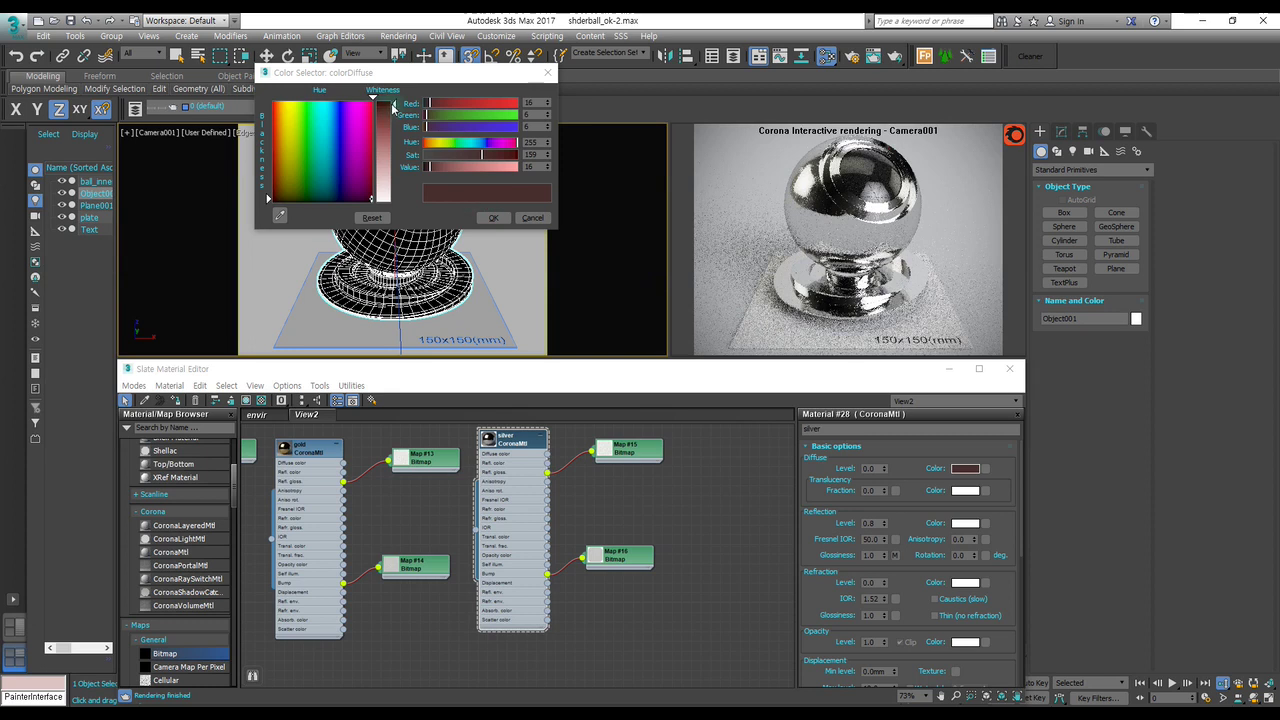
left_click_drag(393, 106, 393, 200)
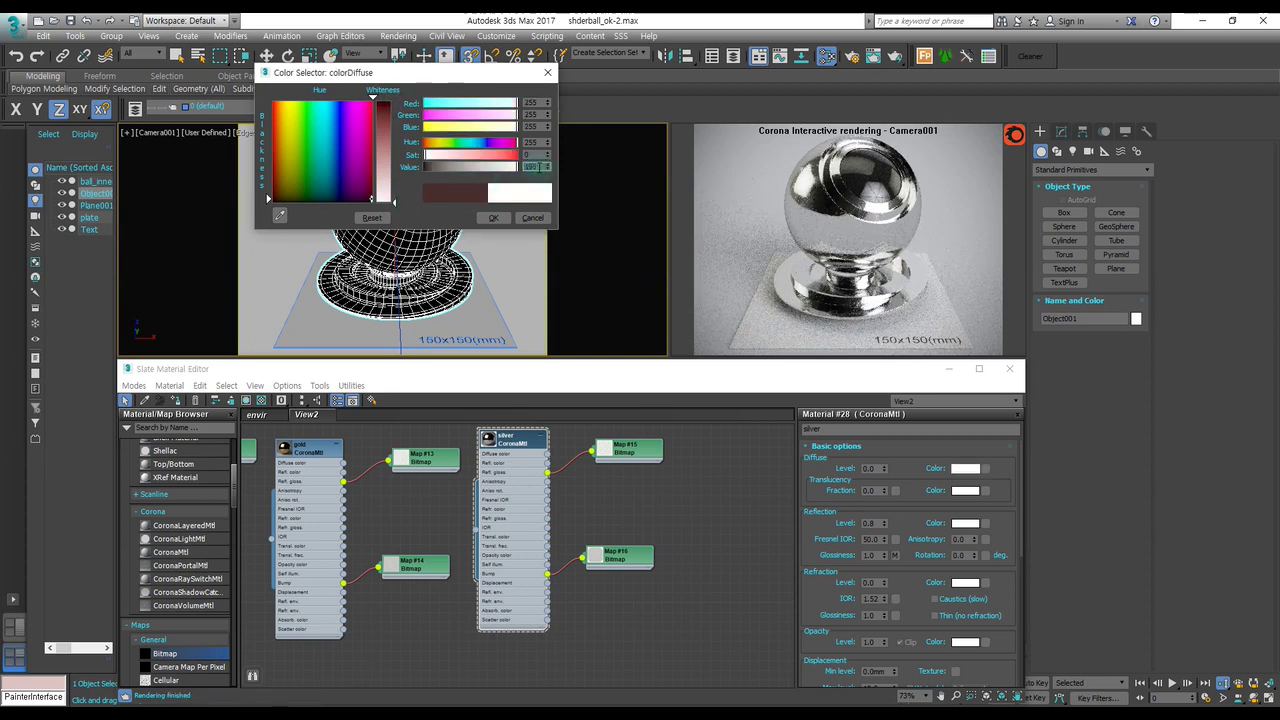
left_click(493, 218)
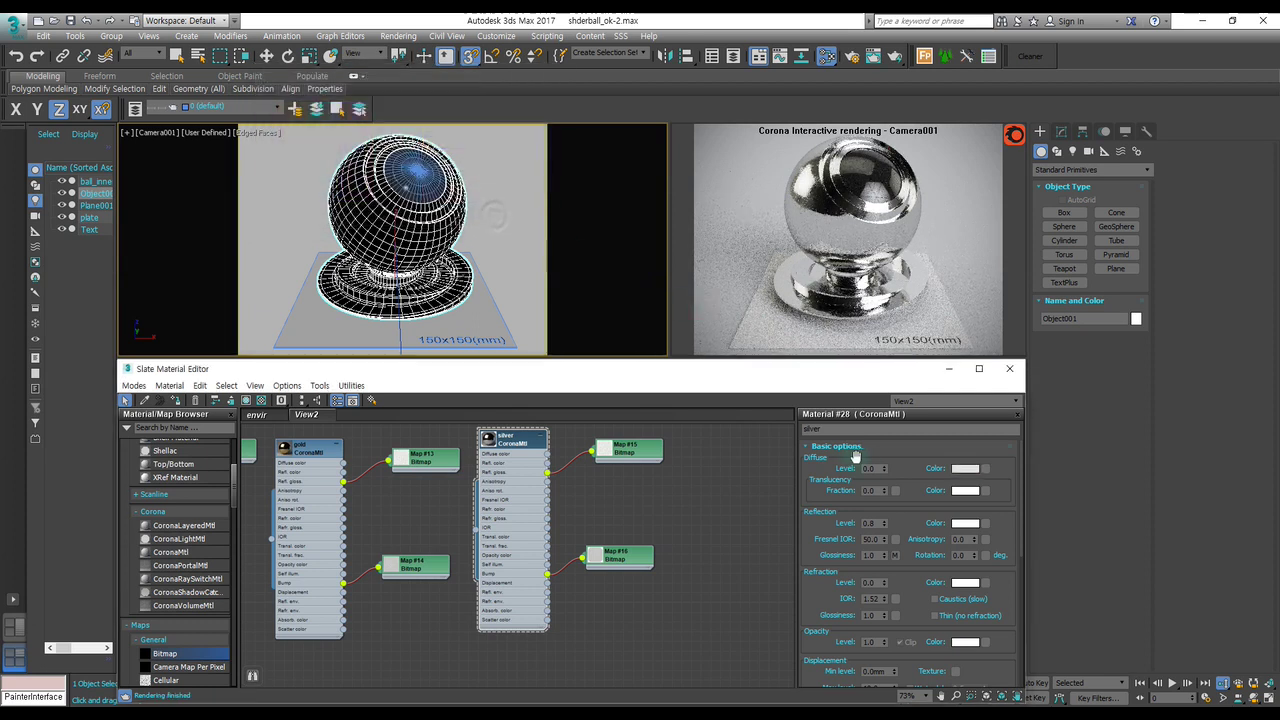
Try diffuse level 0.1 then 0.5, reflection level 0.5 and glossiness 0.8.
type("0.1")
key("Return")
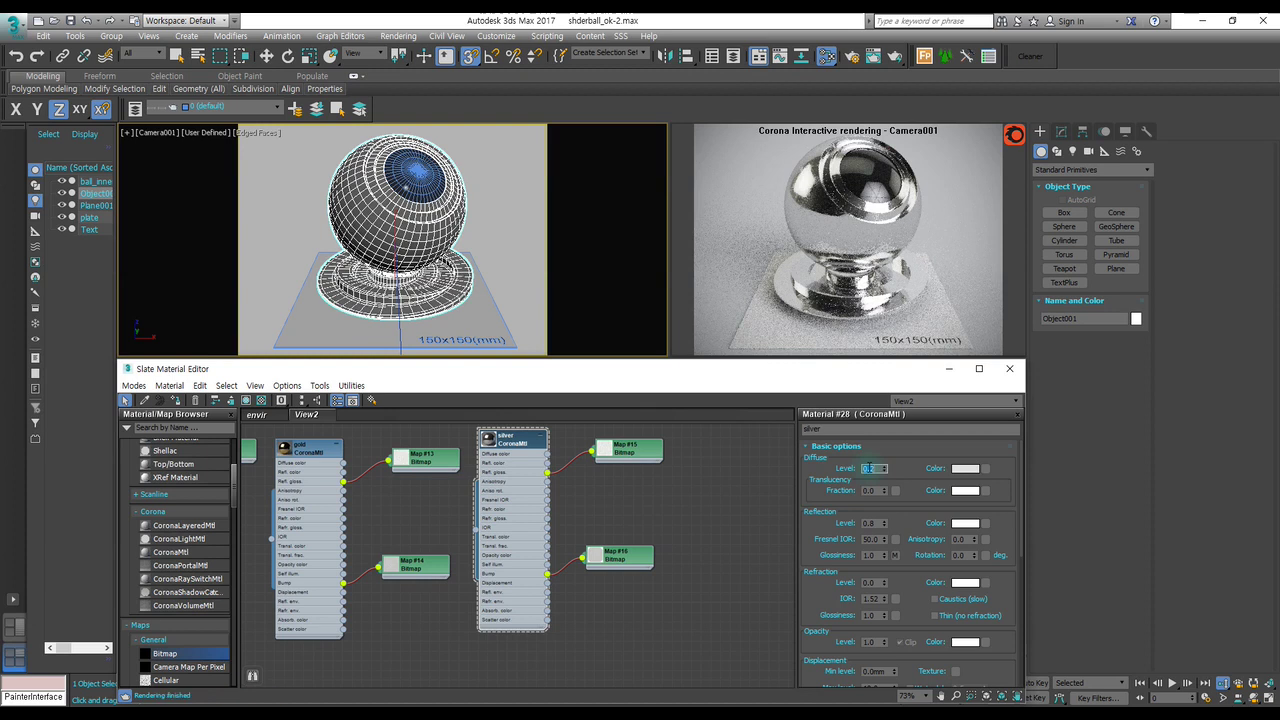
type("0.5")
key("Return")
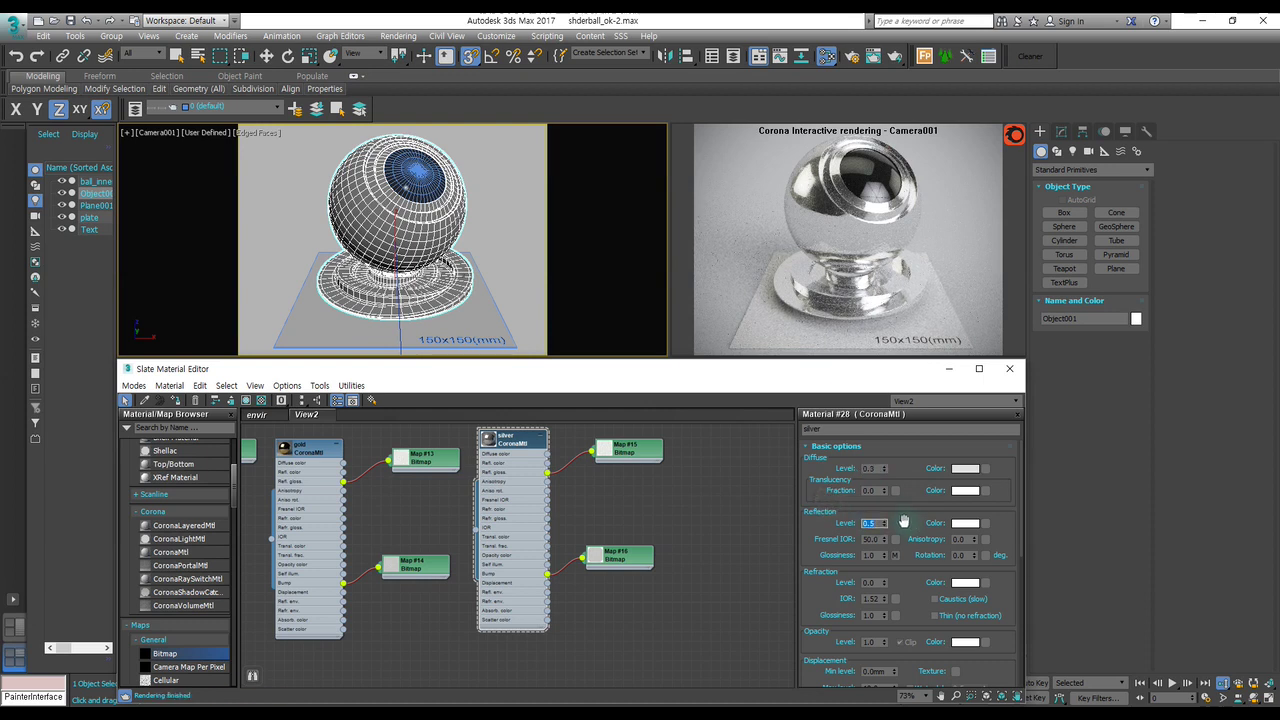
key("Return")
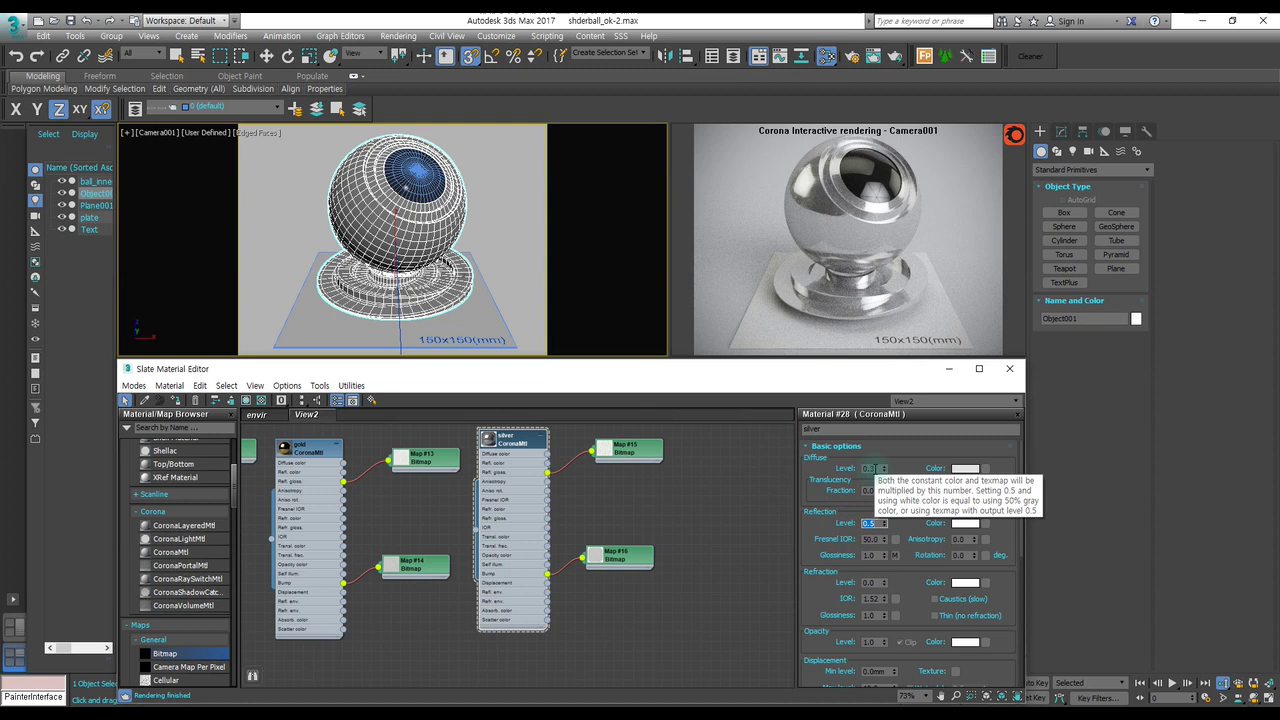
double_click(869, 468)
type("0.5")
key("Return")
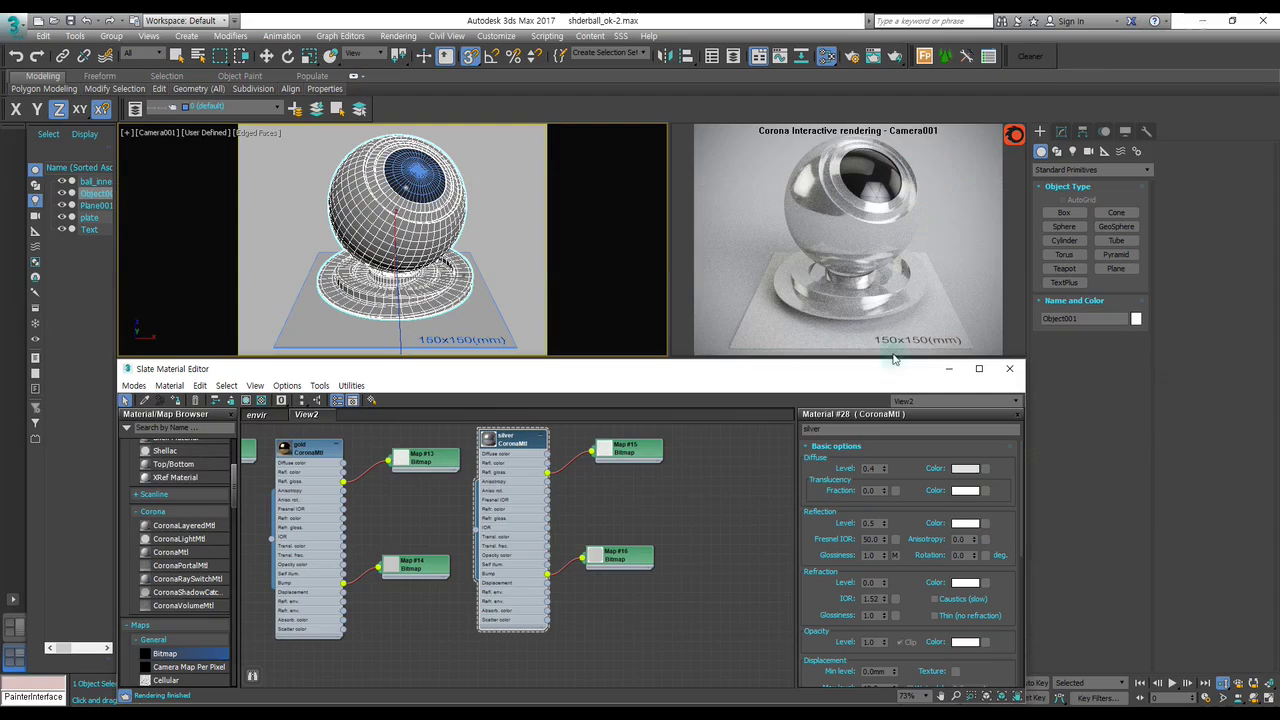
left_click(872, 555)
type("0.8")
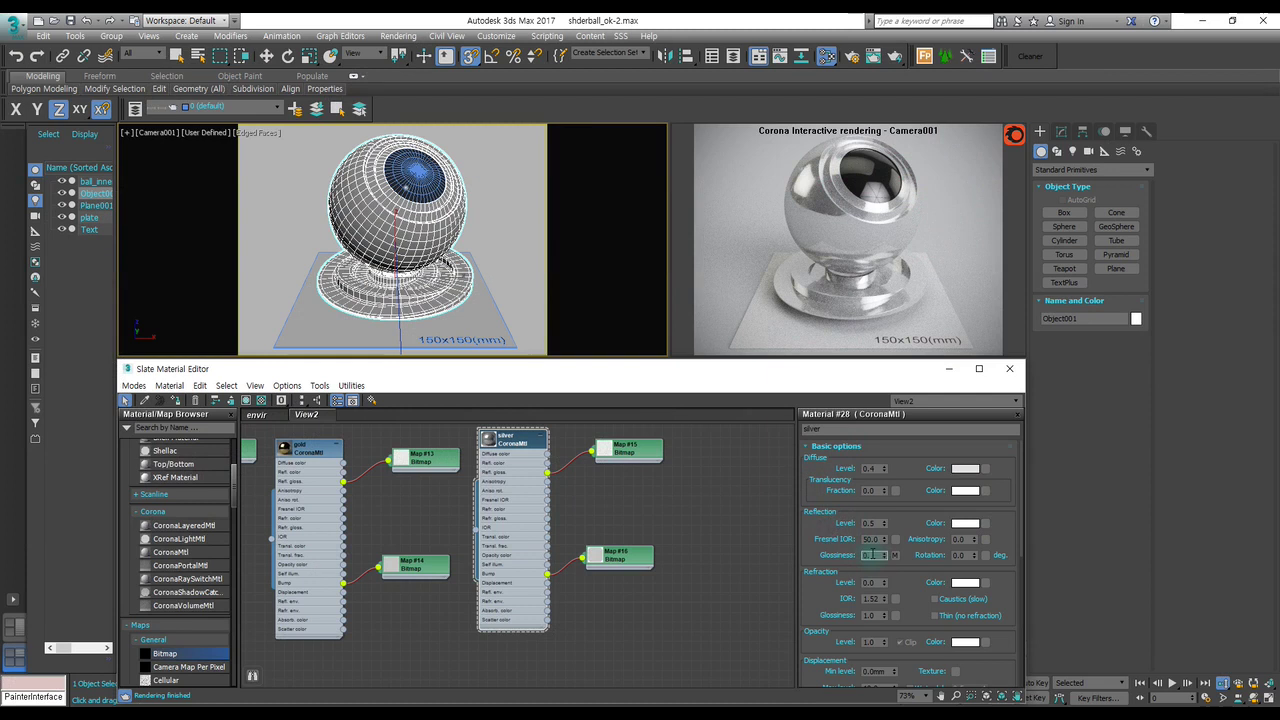
key("Return")
Raise the reflection level to 0.8 and settle the diffuse level at 0.5.
scroll(835, 560, "down", 5)
scroll(845, 570, "down", 5)
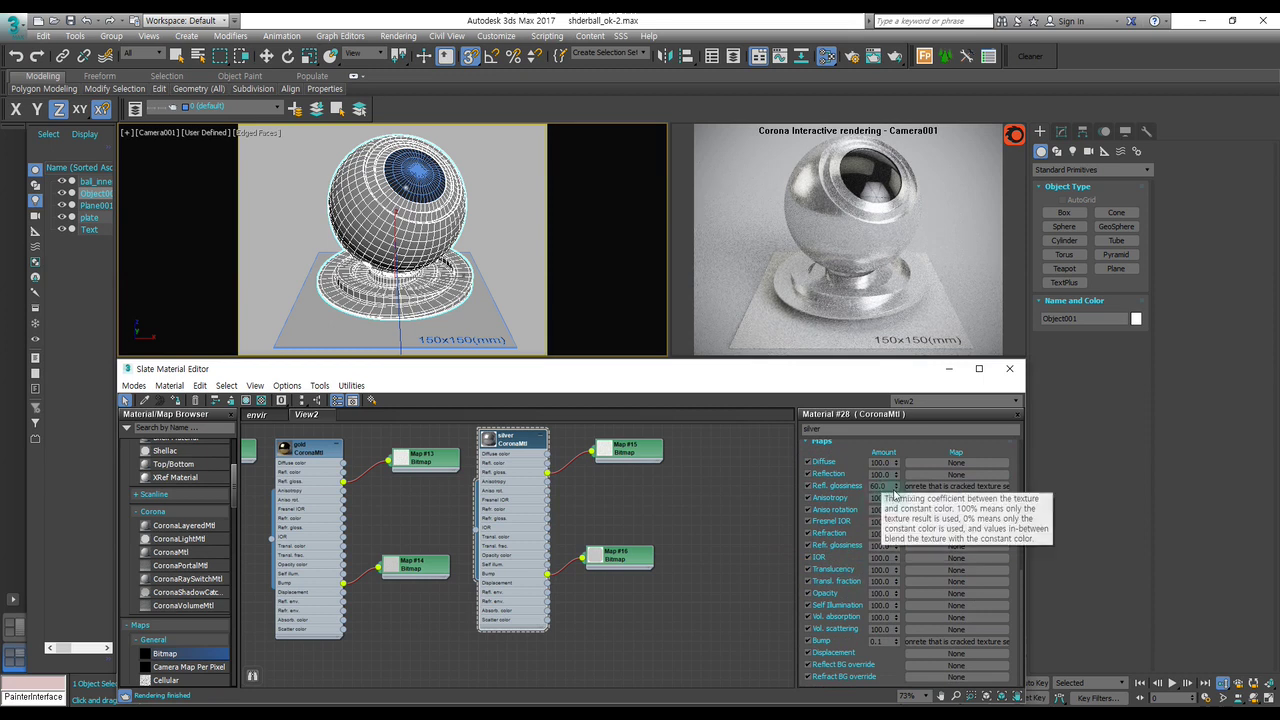
scroll(857, 494, "up", 3)
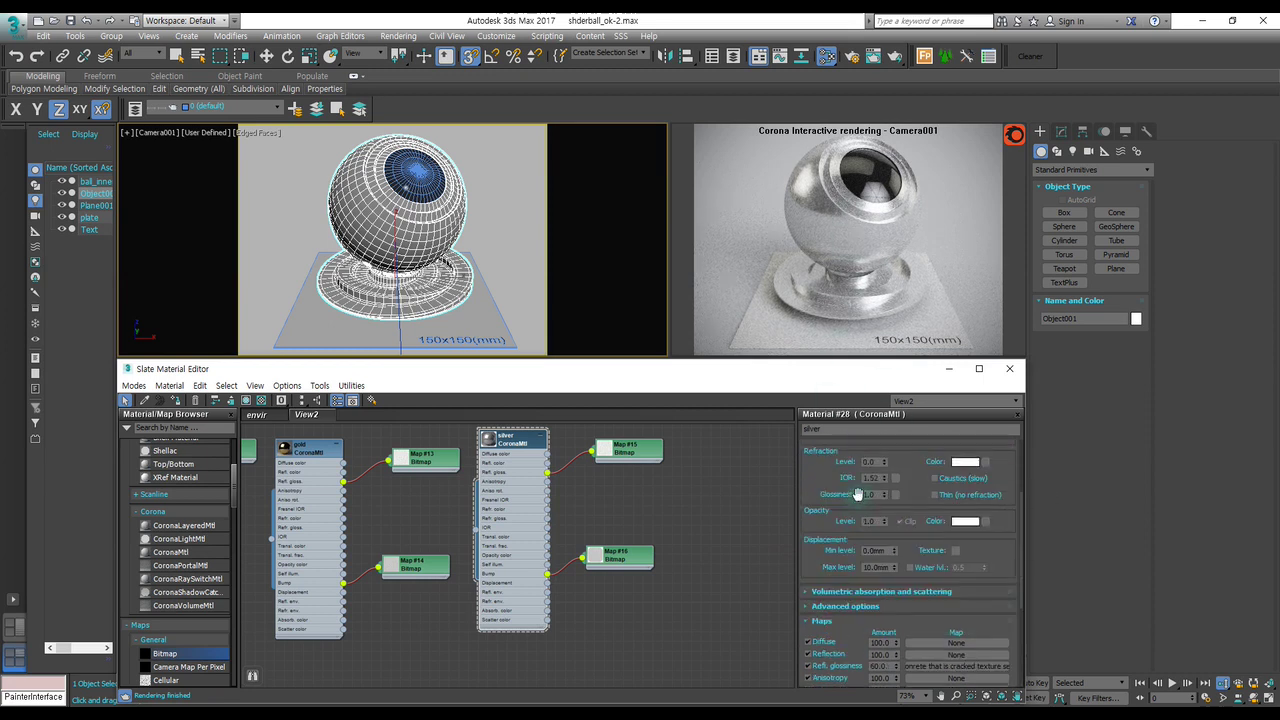
scroll(850, 494, "up", 3)
scroll(845, 494, "up", 2)
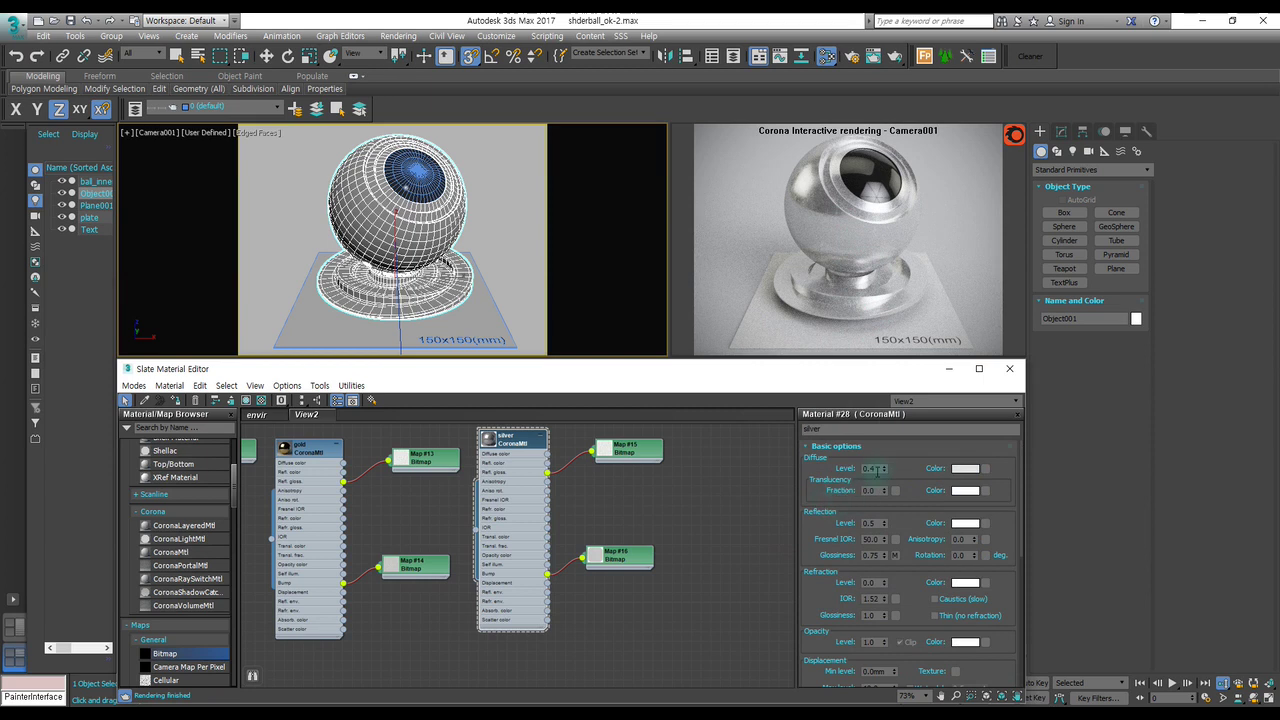
type("0.2")
key("Return")
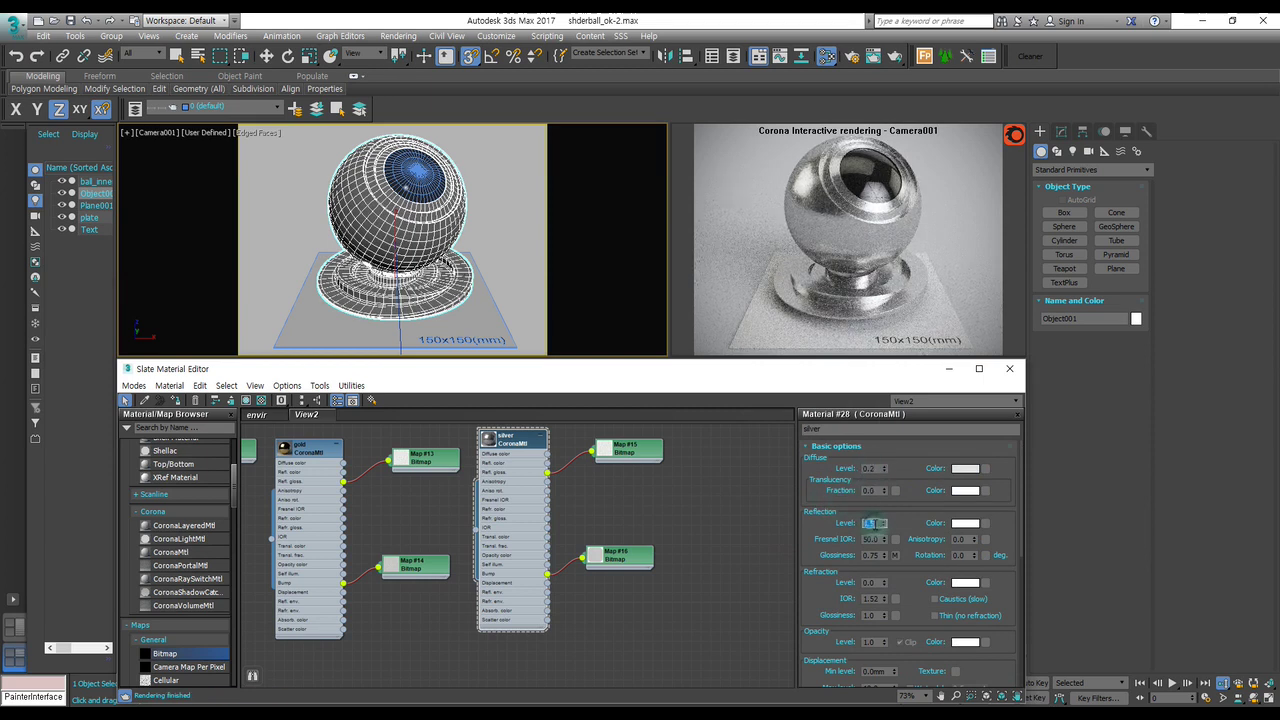
type("0.8")
key("Return")
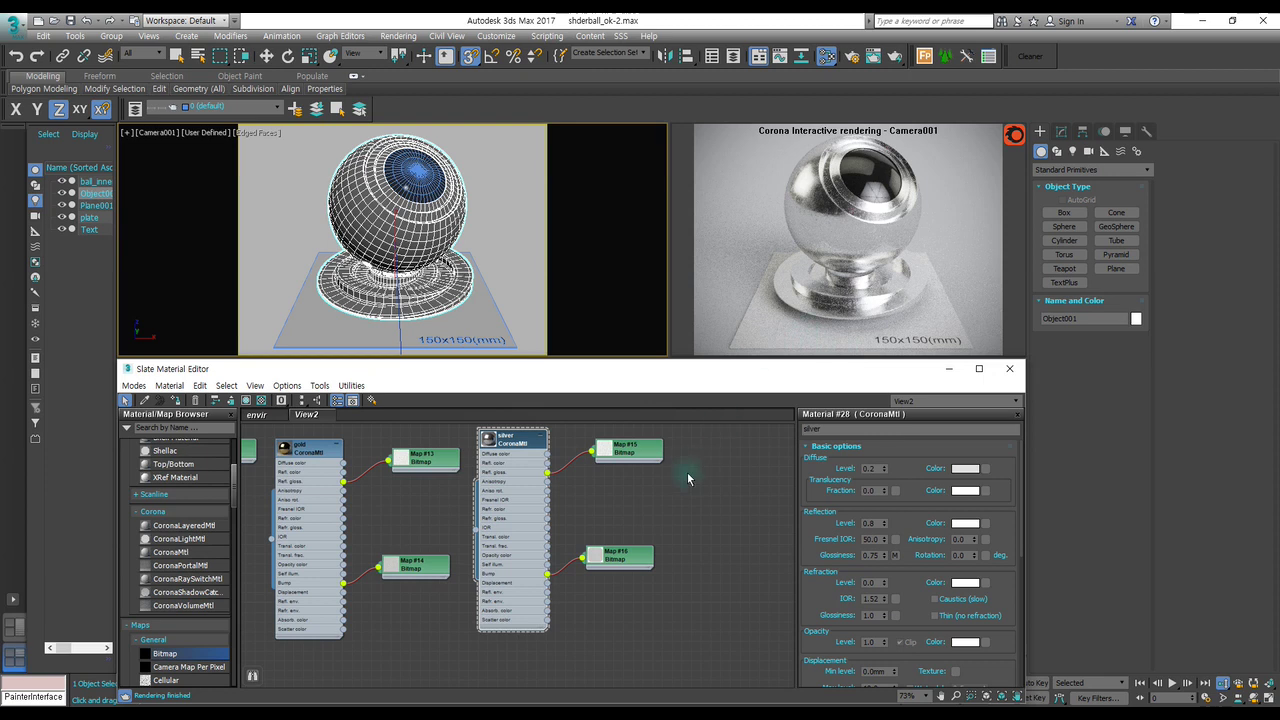
left_click(869, 468)
type("0.5")
key("Return")
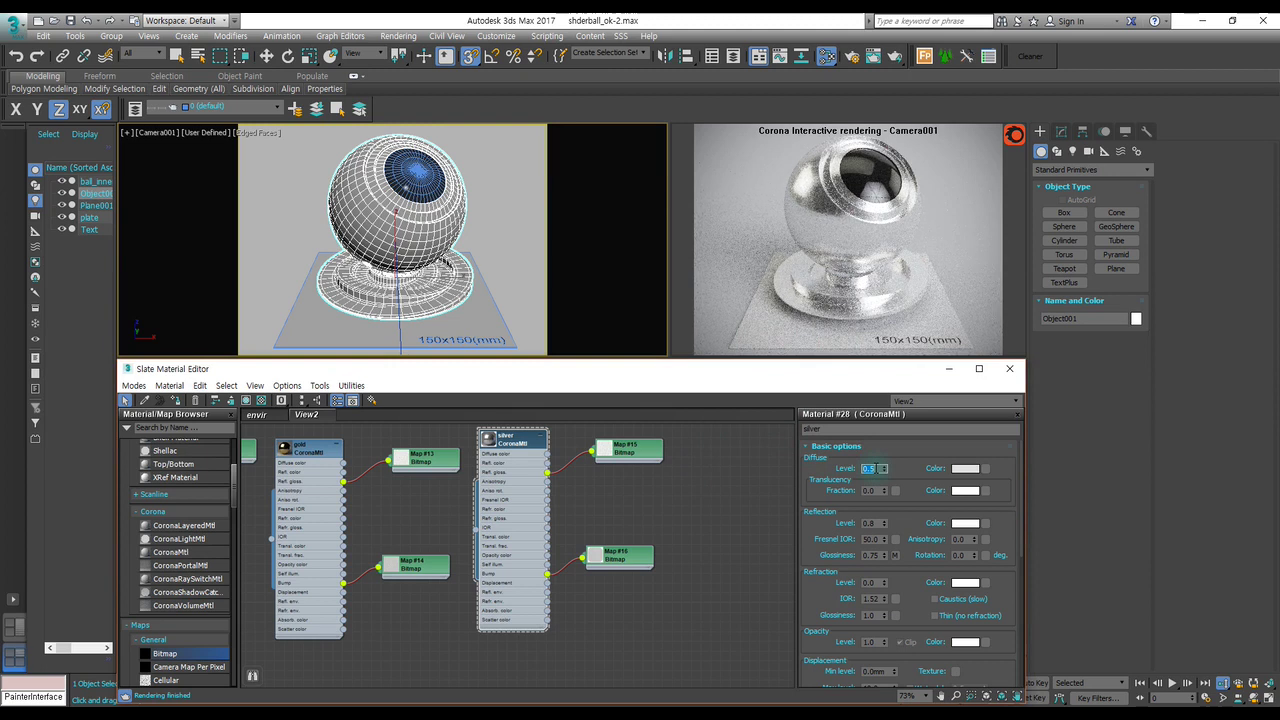
Change the Value of silver's diffuse colour in the Color Selector and confirm it.
left_click(966, 469)
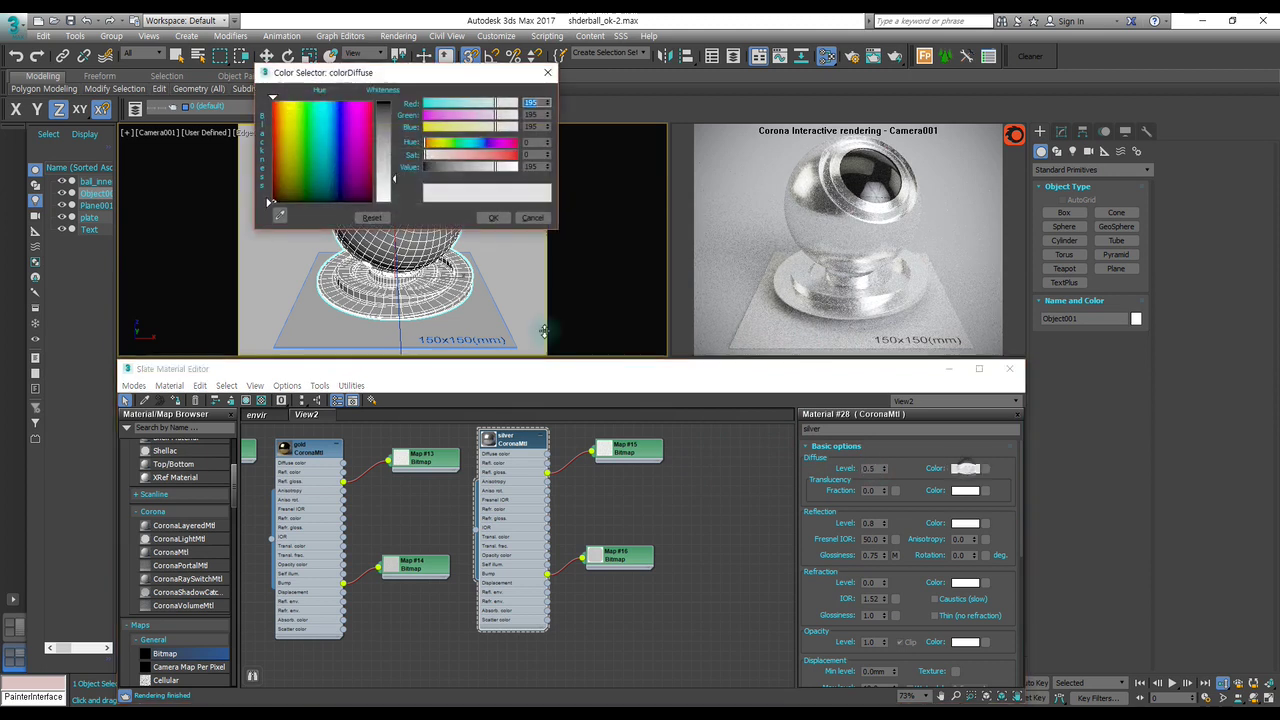
left_click(531, 166)
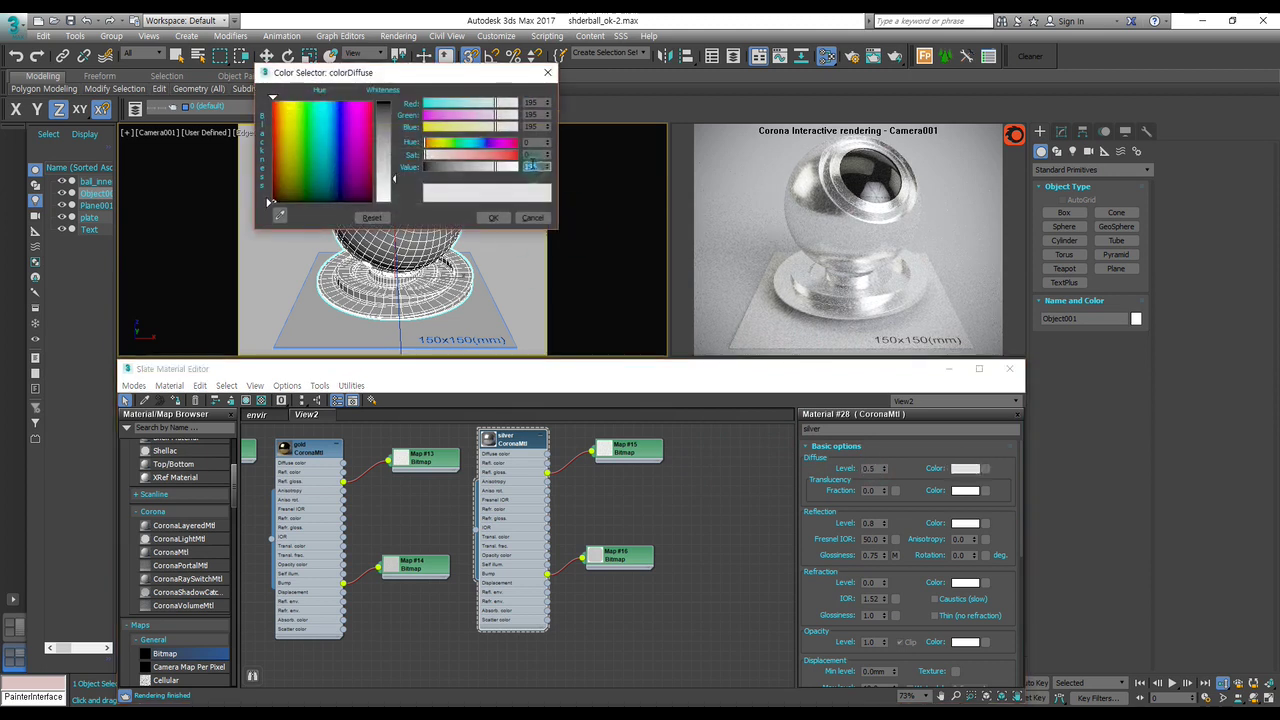
type("0")
key("Return")
left_click(493, 217)
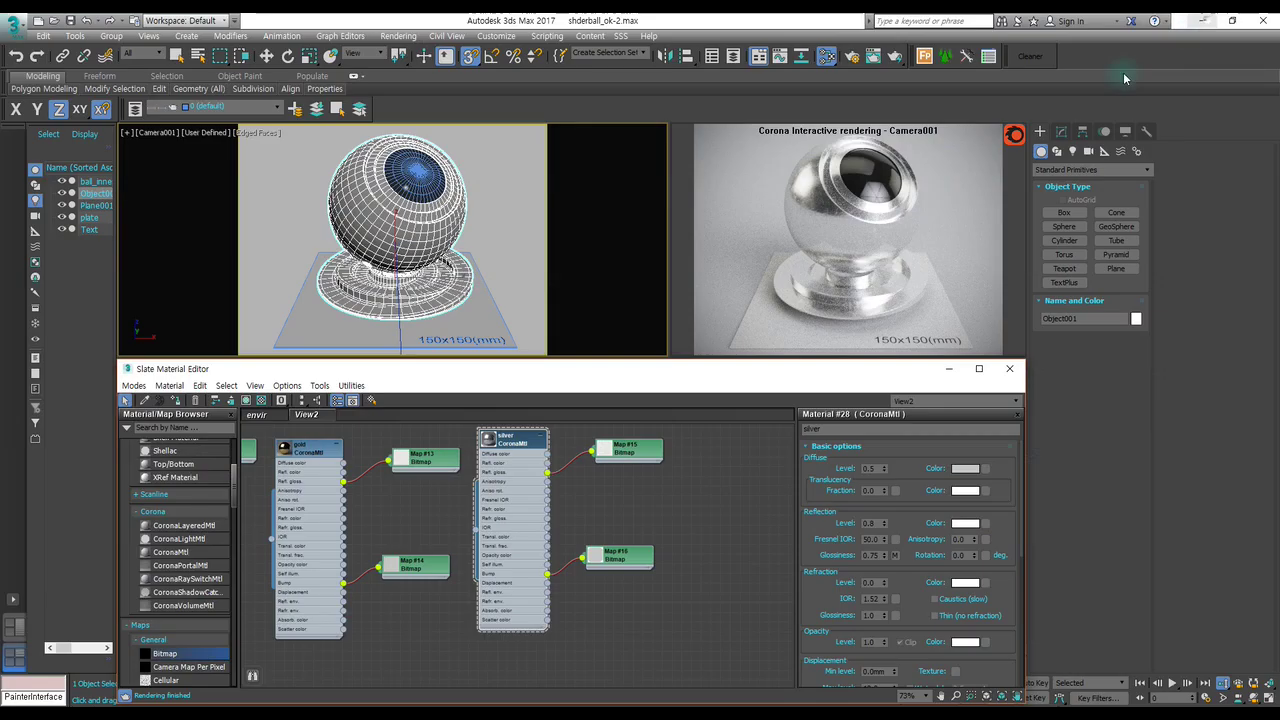
Set silver's Reflection Glossiness to 0.88.
left_click_drag(825, 543, 829, 510)
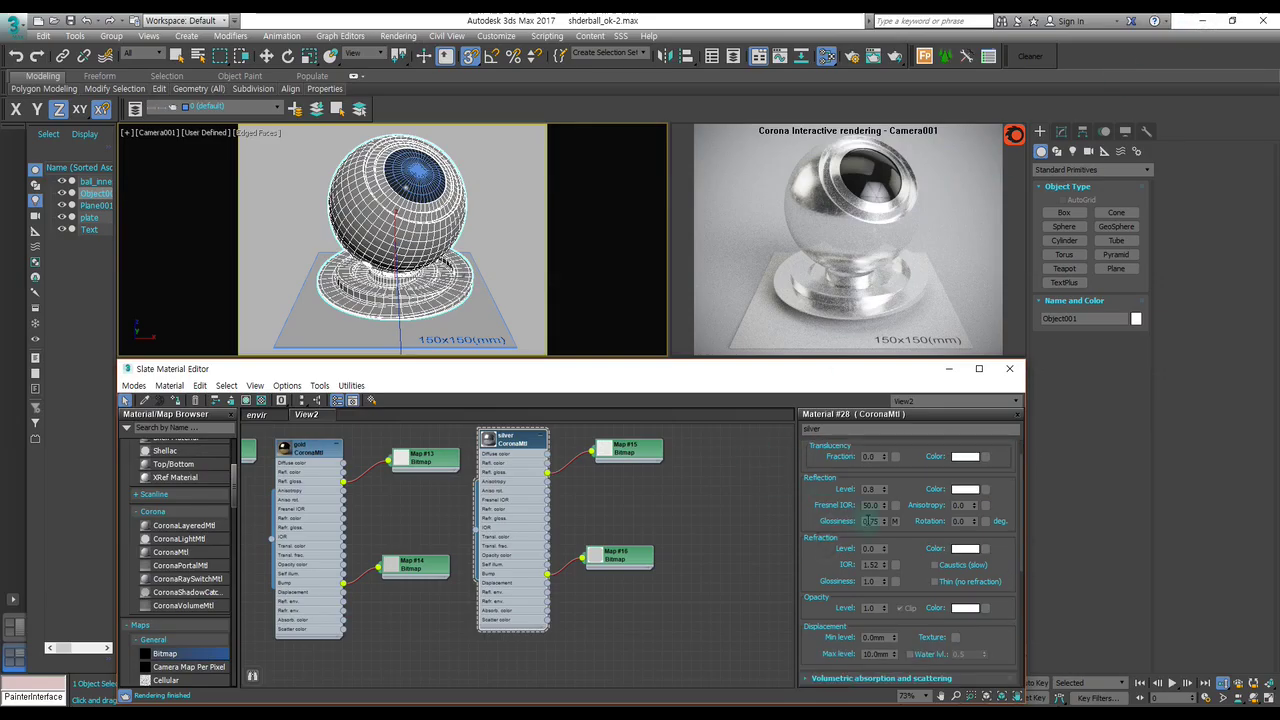
type("0")
key("Return")
Set the Refl. glossiness map amount to 40 in the Maps rollout.
mouse_move(820, 527)
left_mouse_down()
mouse_move(820, 547)
mouse_move(842, 527)
left_mouse_up()
double_click(873, 521)
scroll(830, 515, "down", 3)
scroll(840, 560, "down", 3)
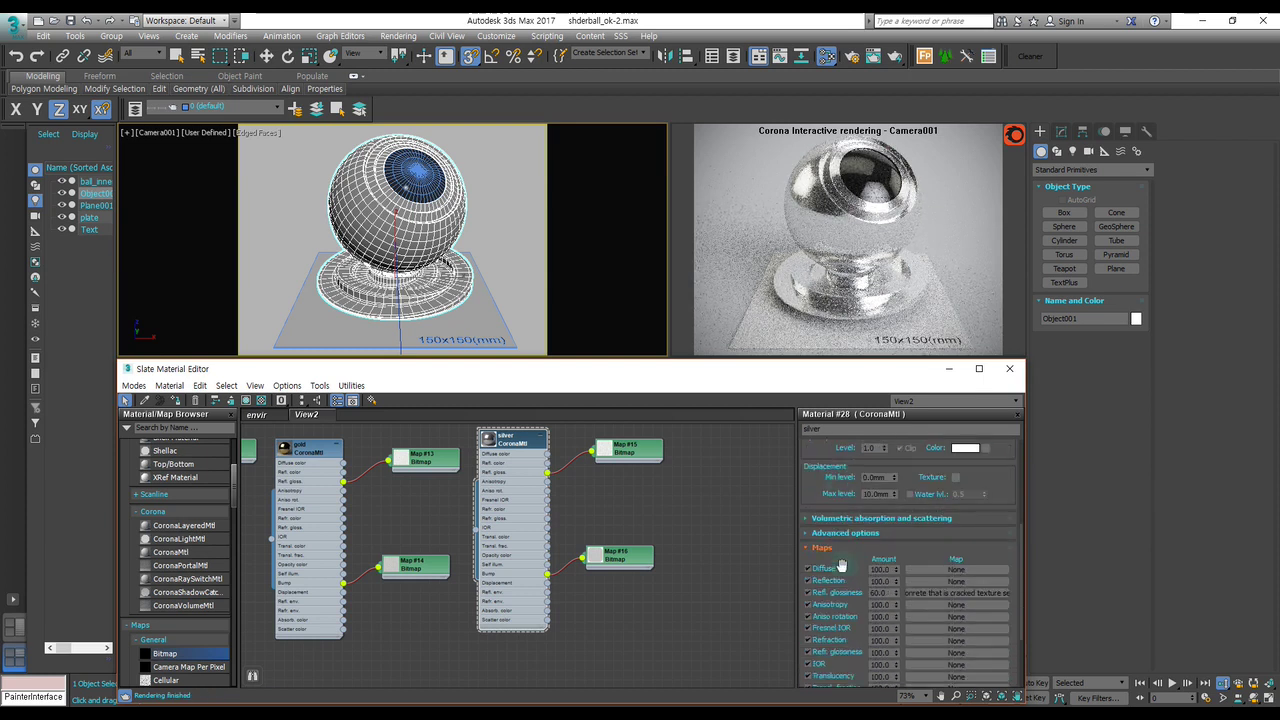
scroll(848, 608, "down", 2)
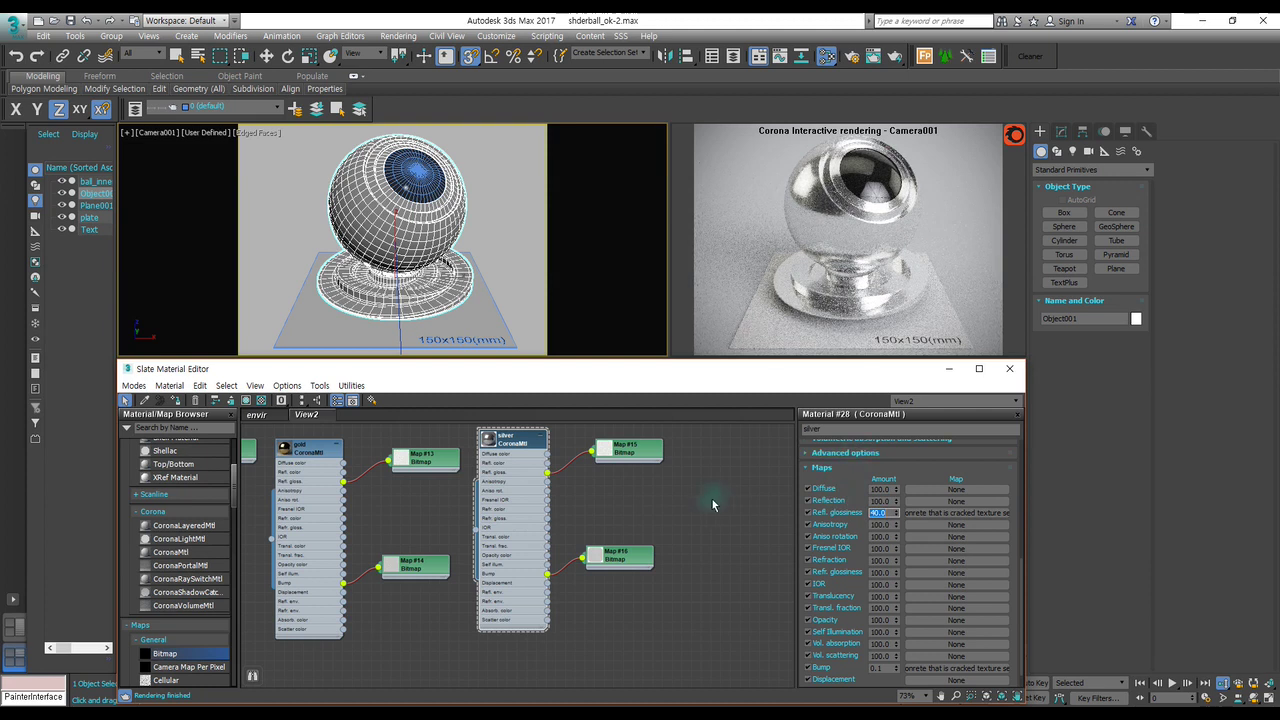
middle_click_drag(700, 477, 645, 494)
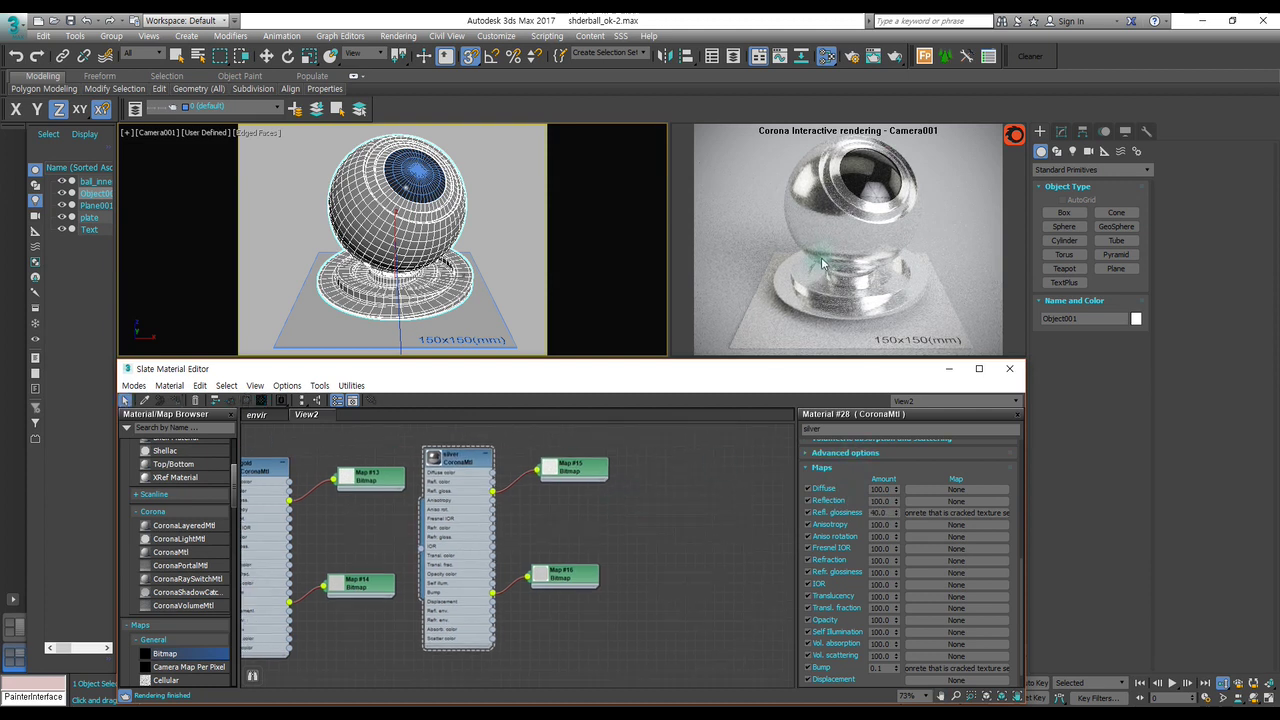
Close Slate, zoom the Perspective view onto the shaderball base, then reopen Slate with M and align Map #15.
left_click(1009, 368)
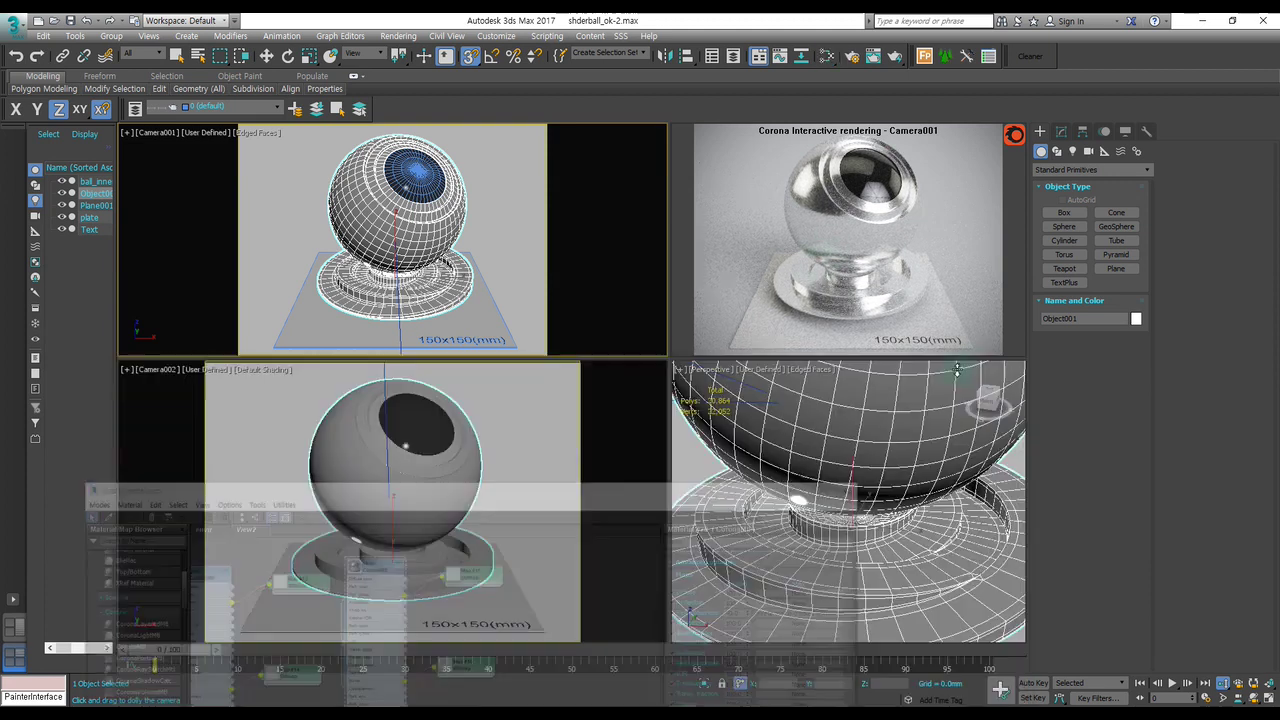
left_click(799, 426)
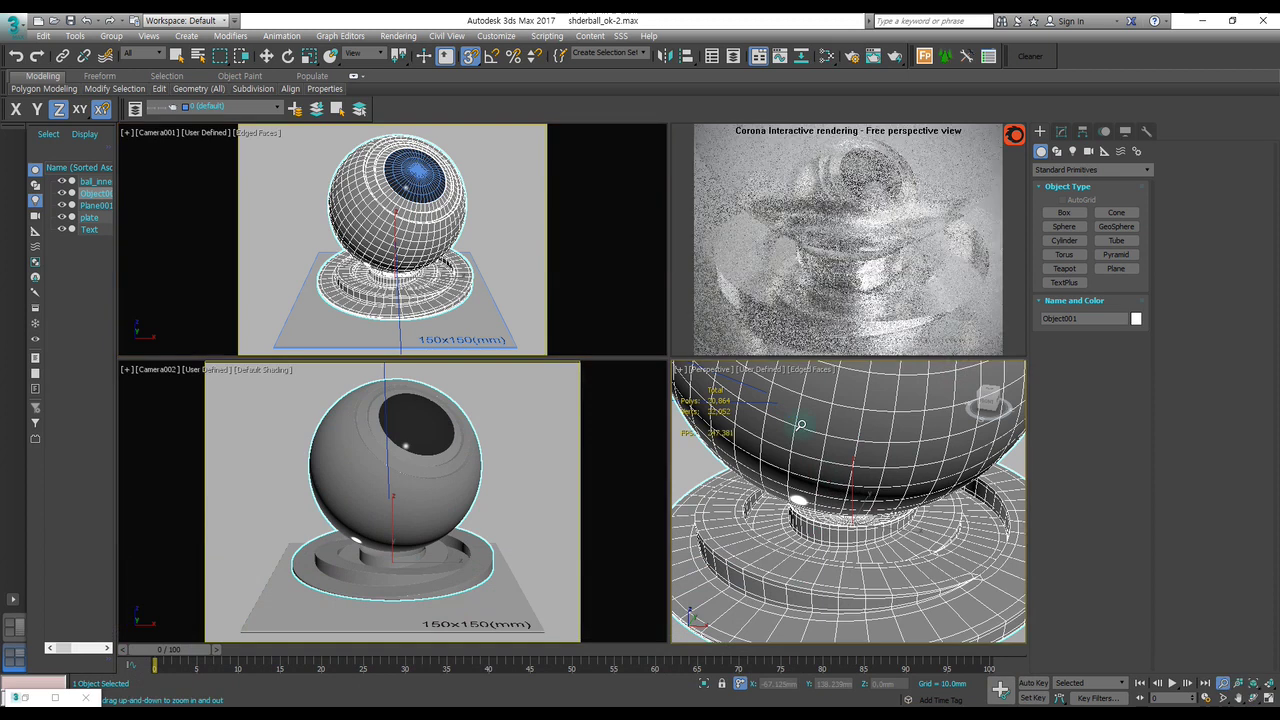
right_click(800, 426)
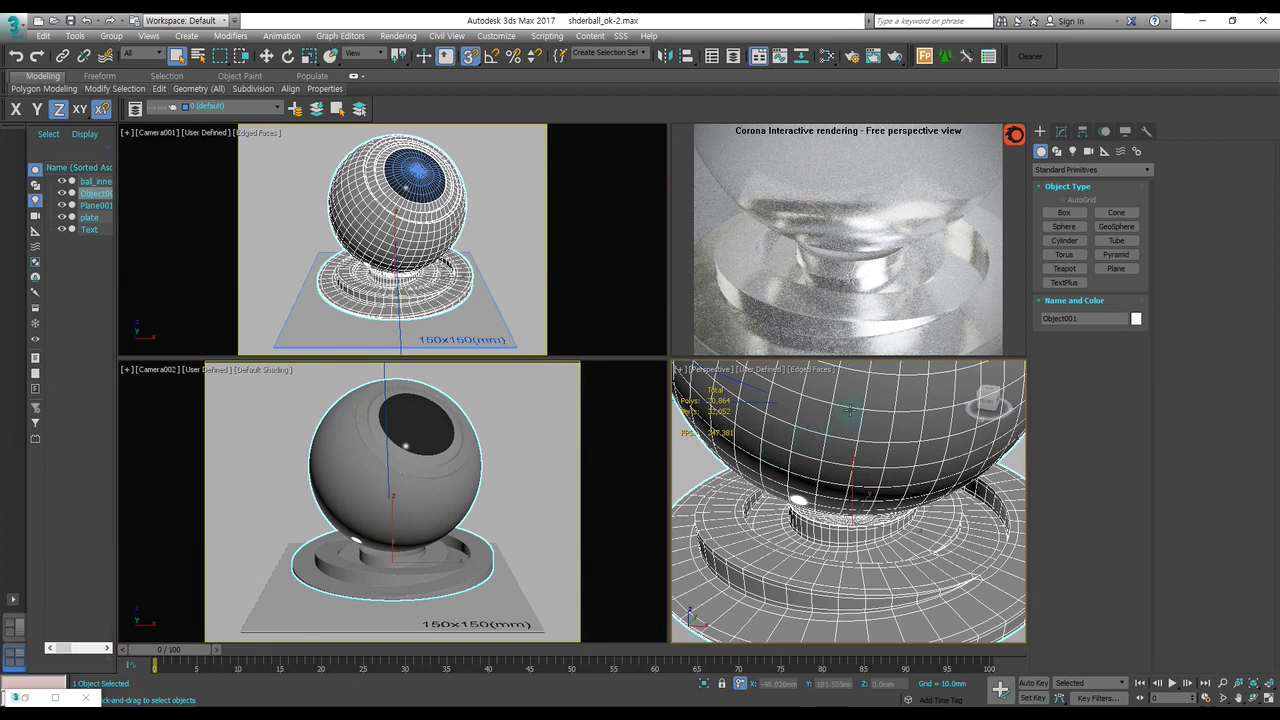
key("m")
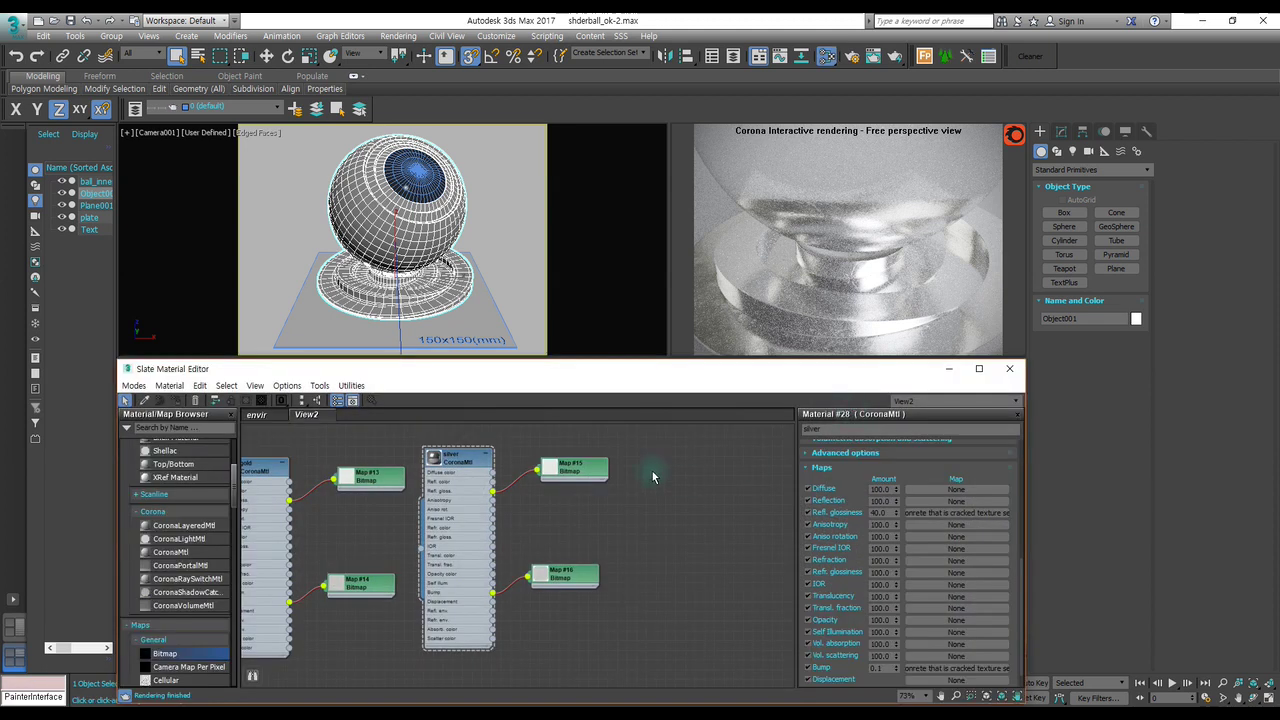
left_click_drag(588, 474, 577, 472)
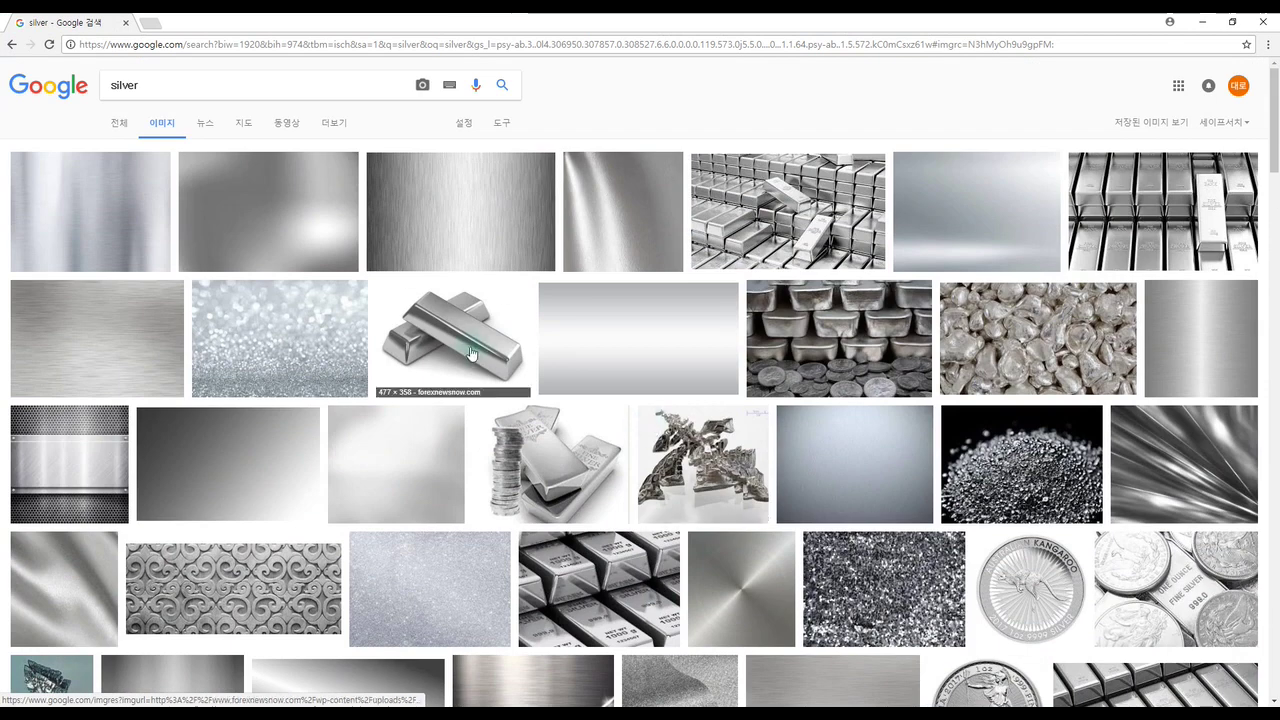
Preview stacked silver bars, related bar images, a bars-and-coins photo and a pile of silver coins.
left_click(477, 357)
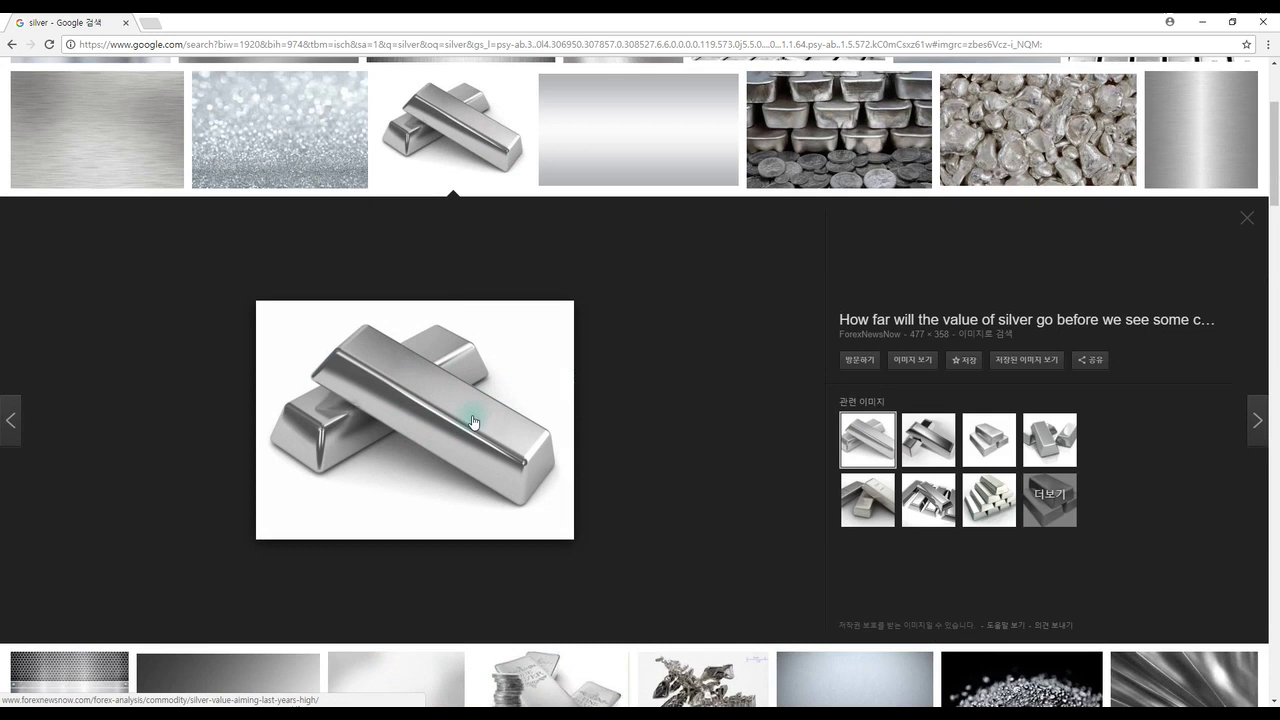
scroll(475, 415, "up", 1)
left_click(908, 514)
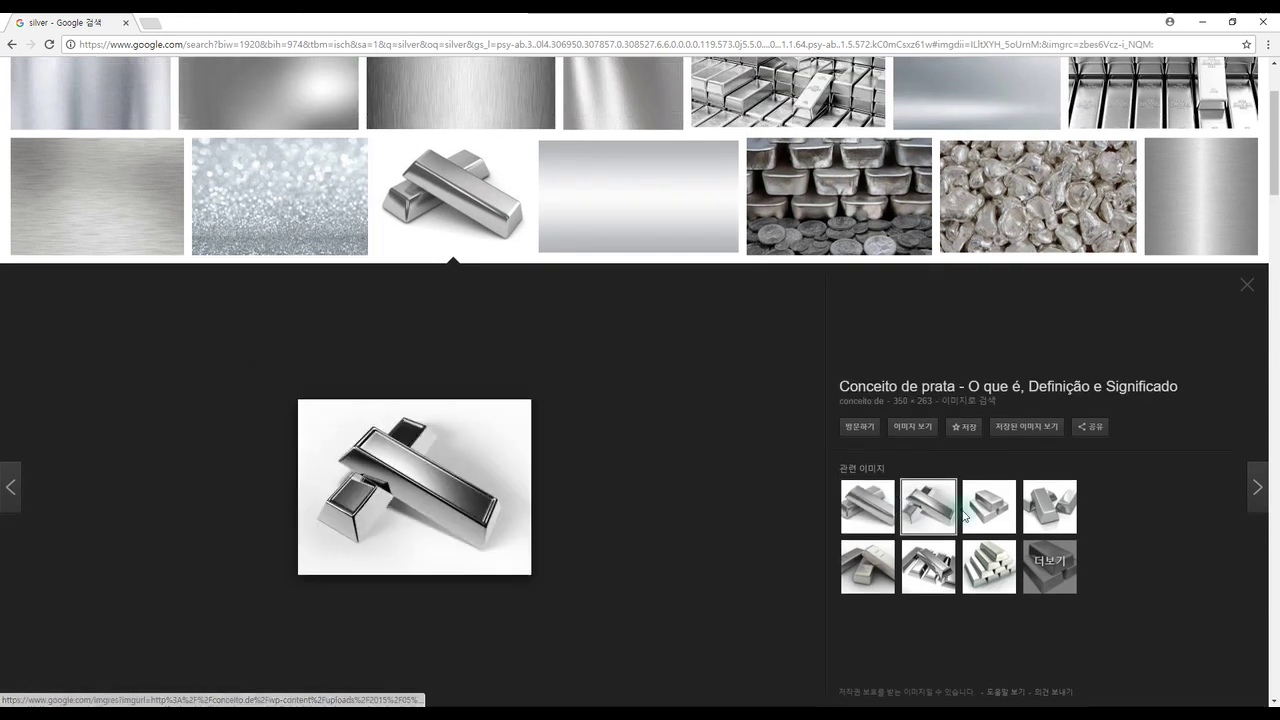
left_click(988, 511)
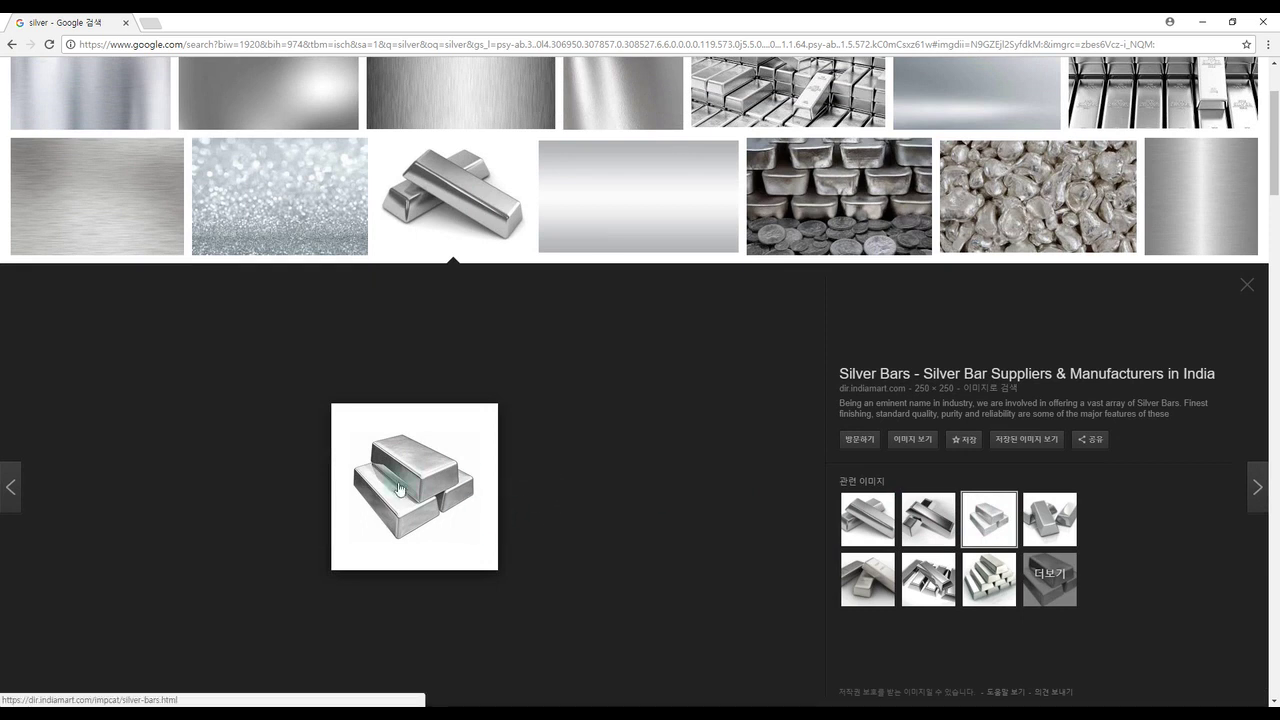
left_click(839, 196)
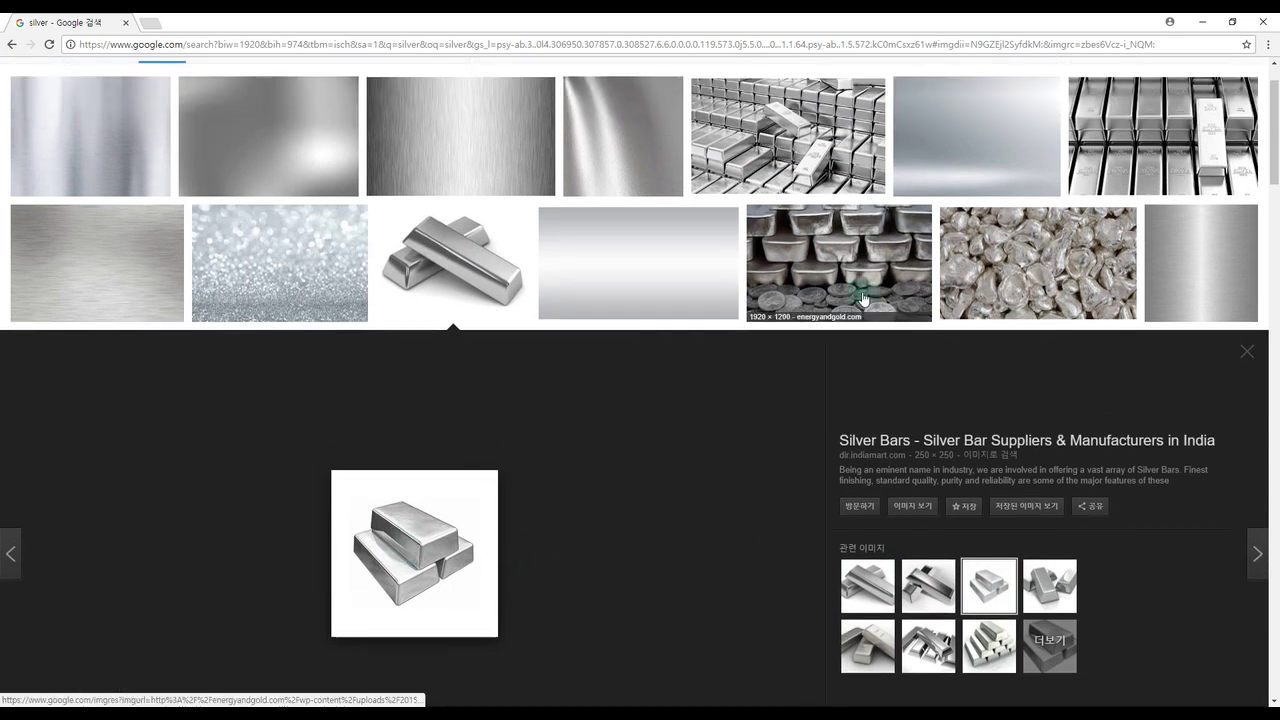
scroll(434, 434, "down", 1)
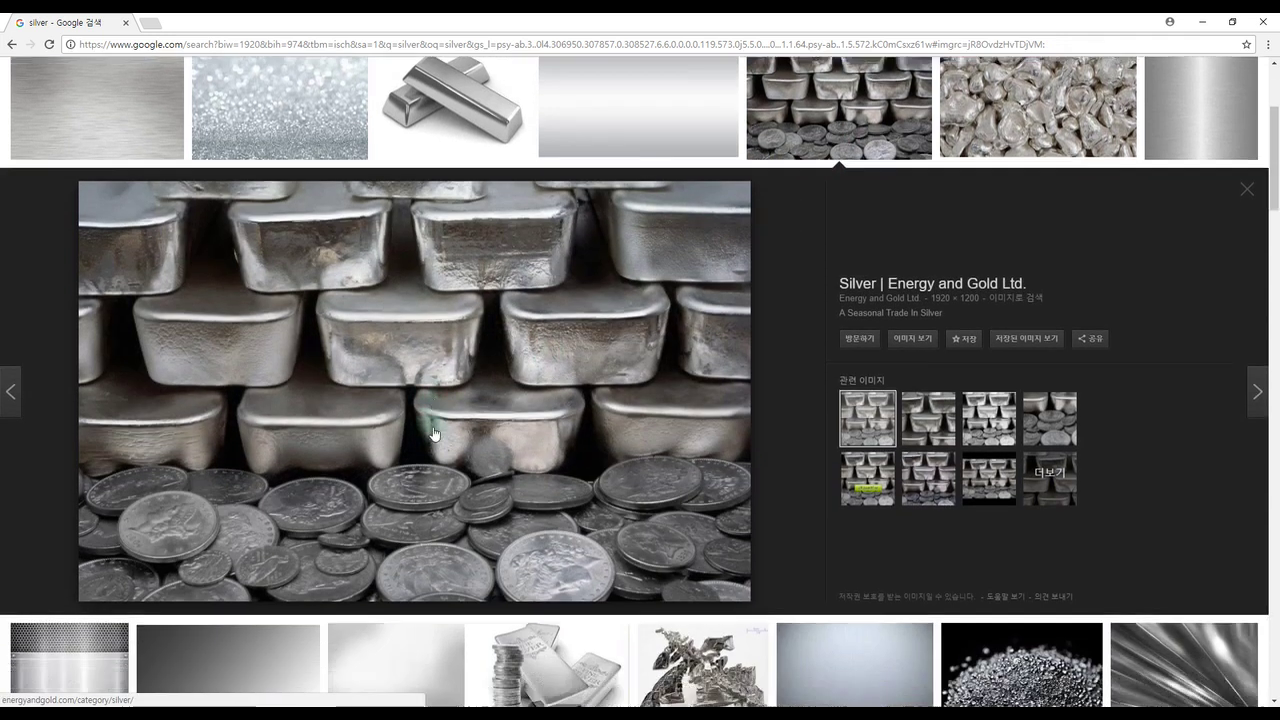
scroll(434, 434, "down", 5)
scroll(434, 434, "down", 5)
scroll(440, 430, "up", 1)
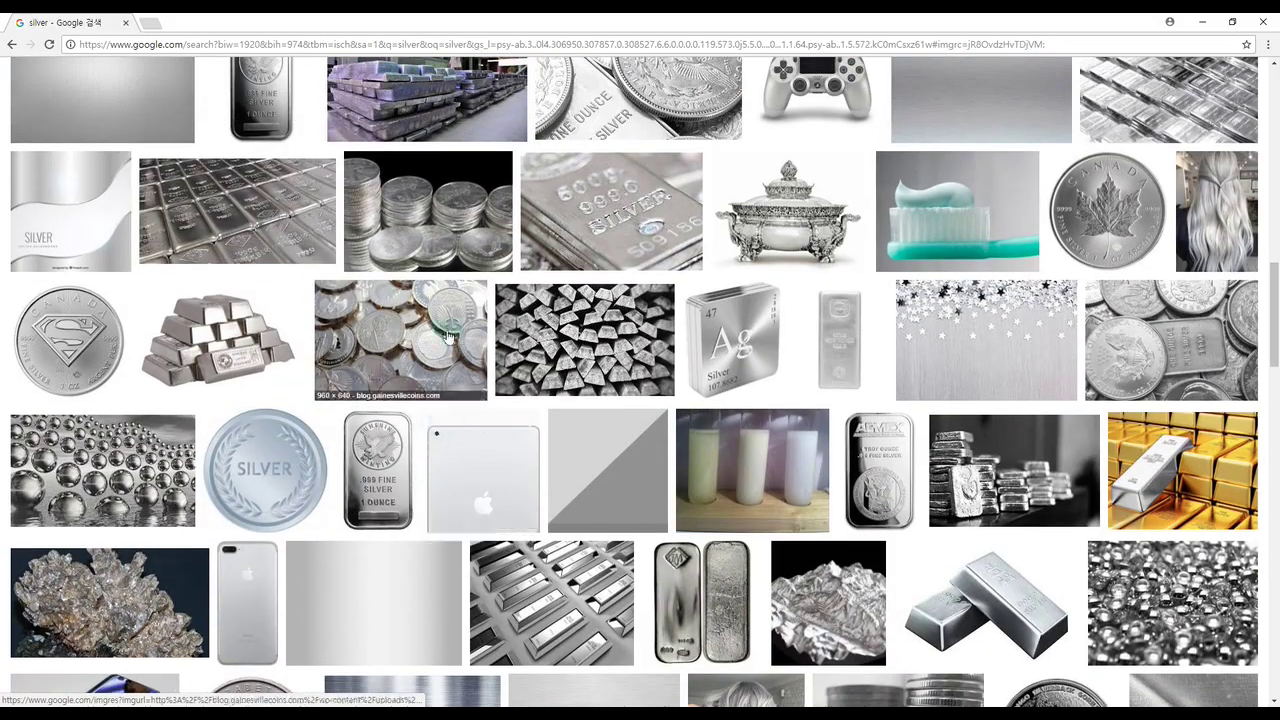
left_click(455, 340)
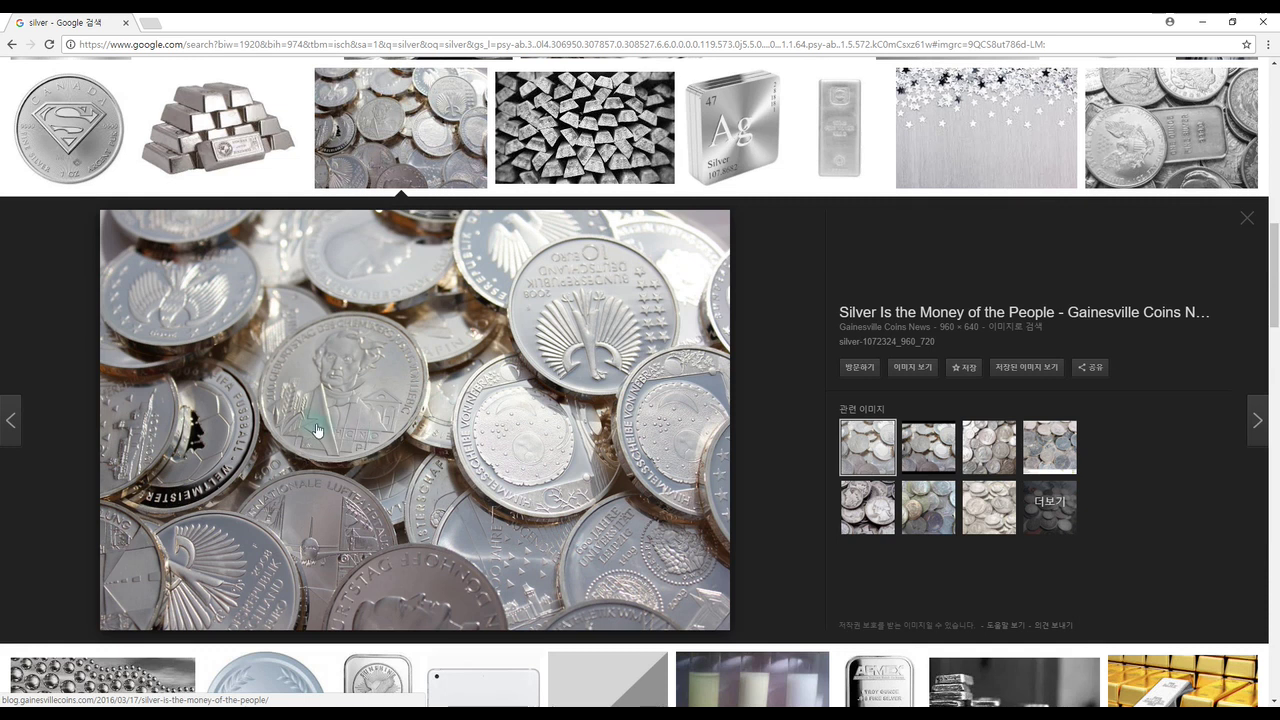
Browse further silver results, previewing rows of silver bars, stamped silver bars and stacked bars.
scroll(398, 452, "up", 1)
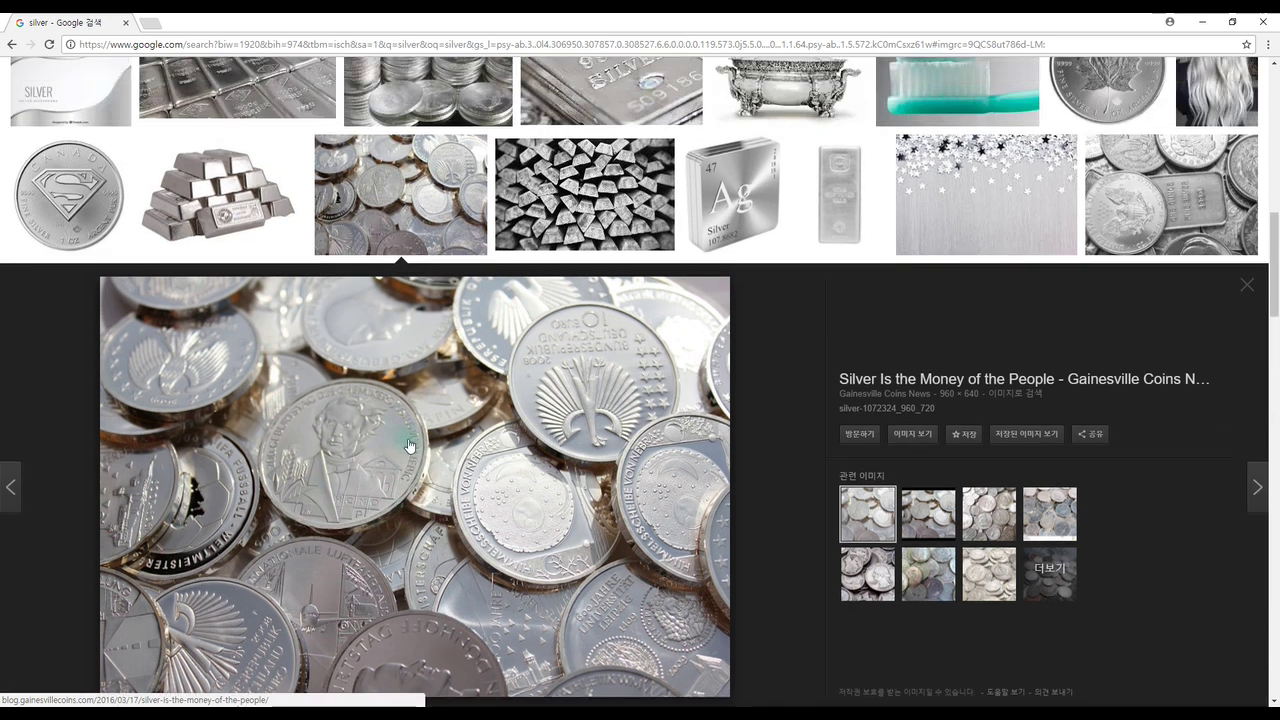
scroll(392, 453, "up", 1)
scroll(390, 452, "down", 1)
scroll(379, 443, "up", 1)
scroll(385, 447, "up", 1)
scroll(395, 452, "up", 1)
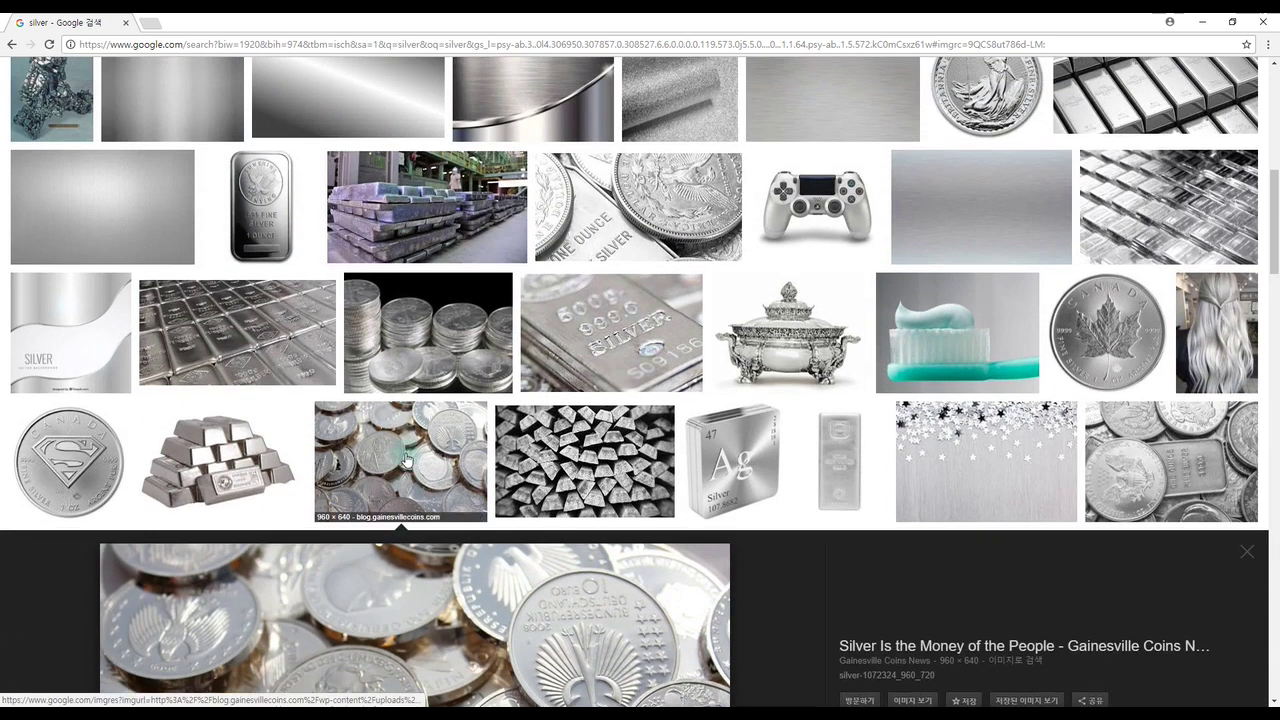
scroll(406, 460, "up", 2)
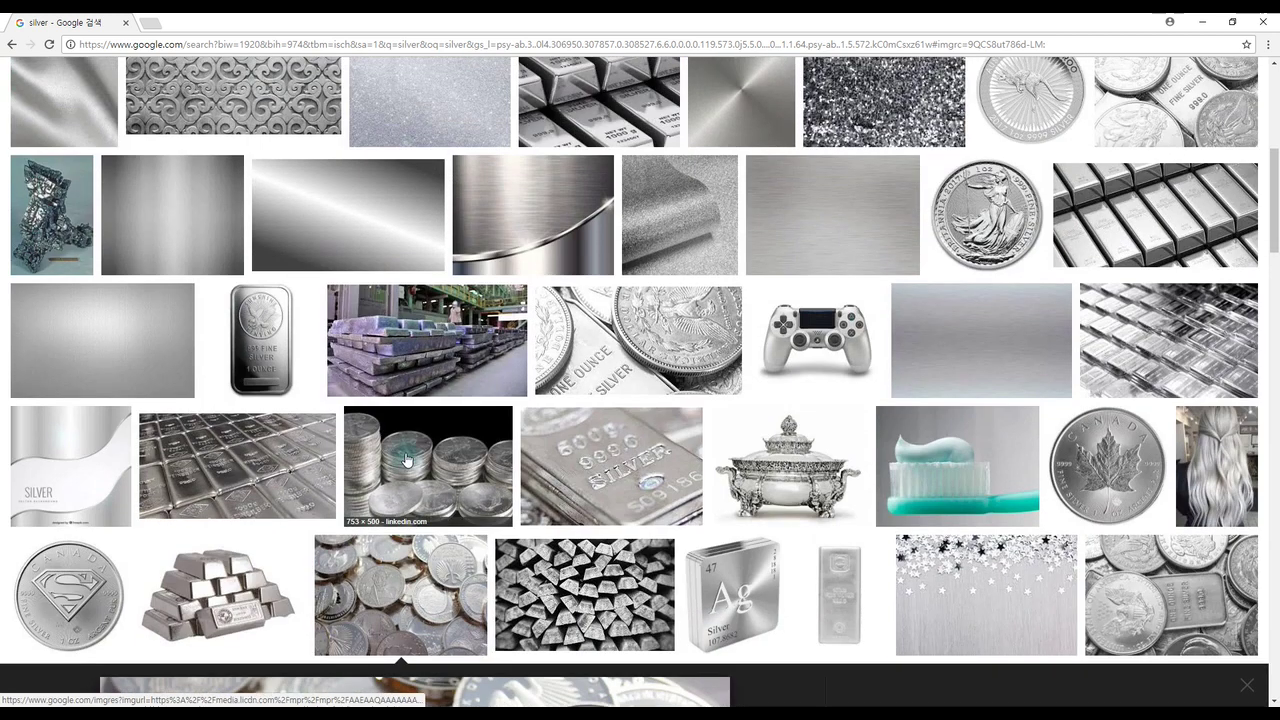
scroll(406, 458, "down", 3)
scroll(405, 455, "down", 7)
scroll(403, 451, "down", 4)
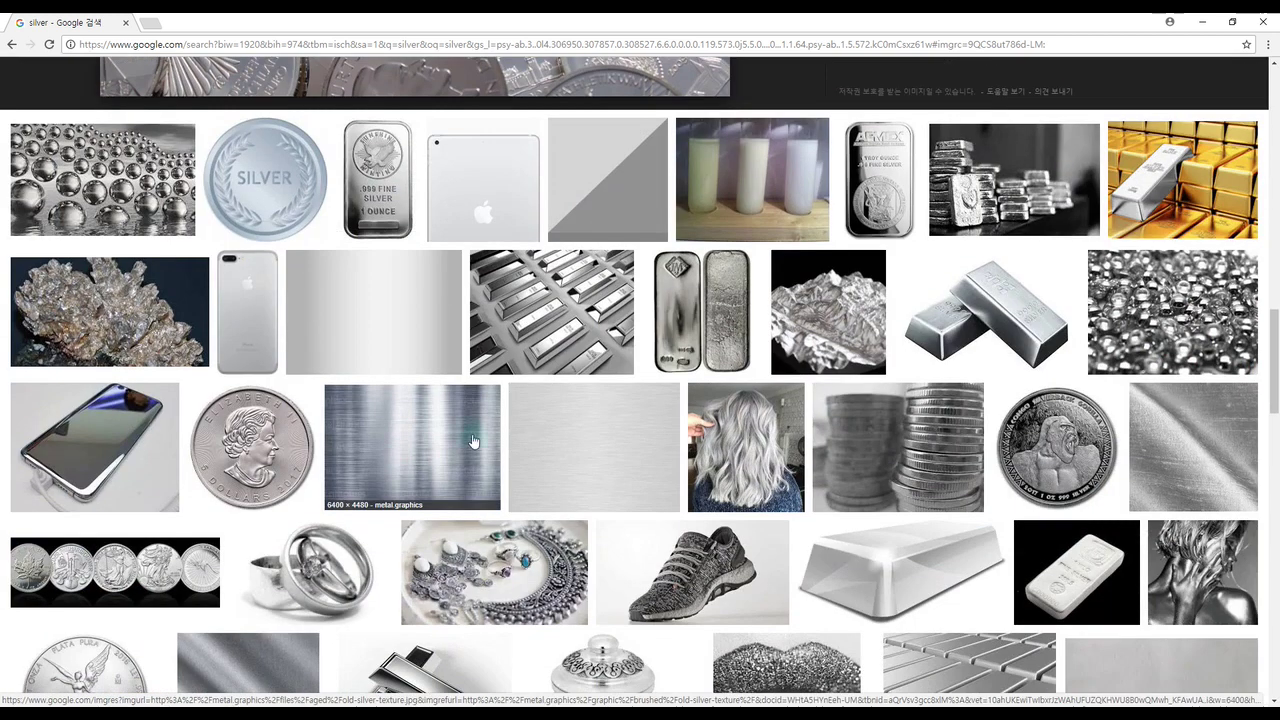
left_click(622, 348)
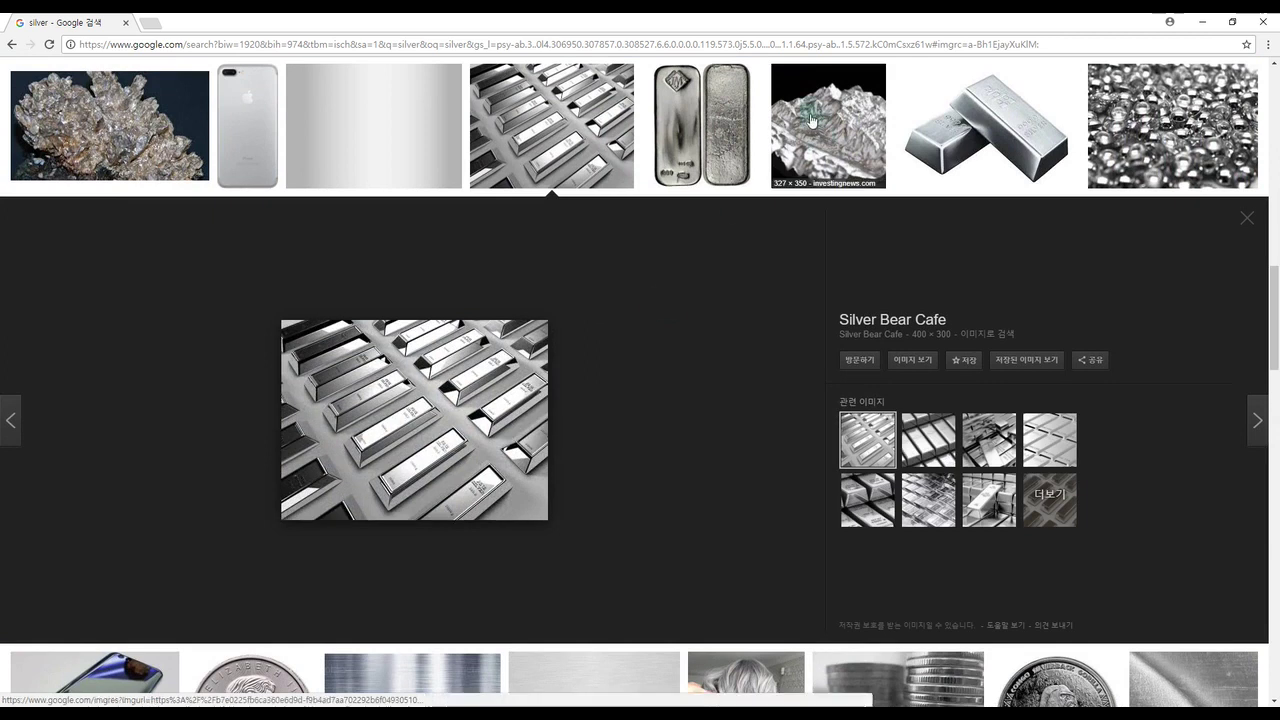
left_click(700, 125)
scroll(520, 465, "down", 3)
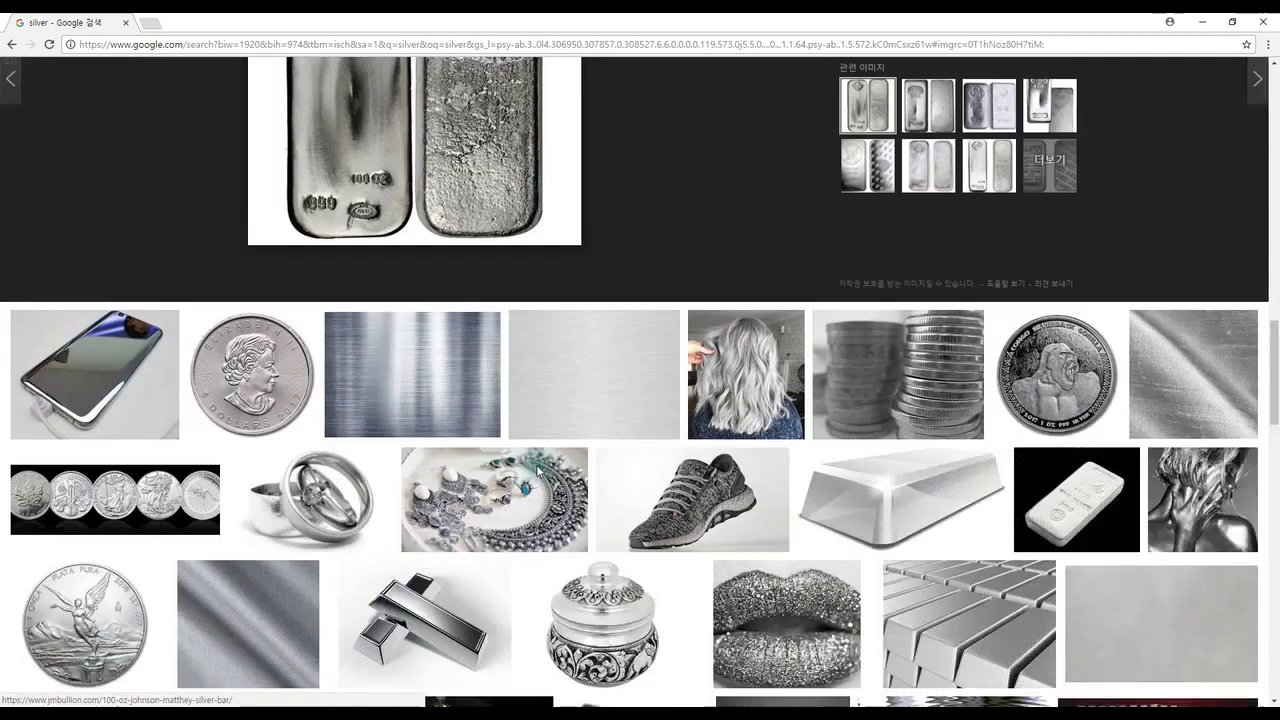
scroll(536, 460, "down", 1)
scroll(443, 443, "down", 3)
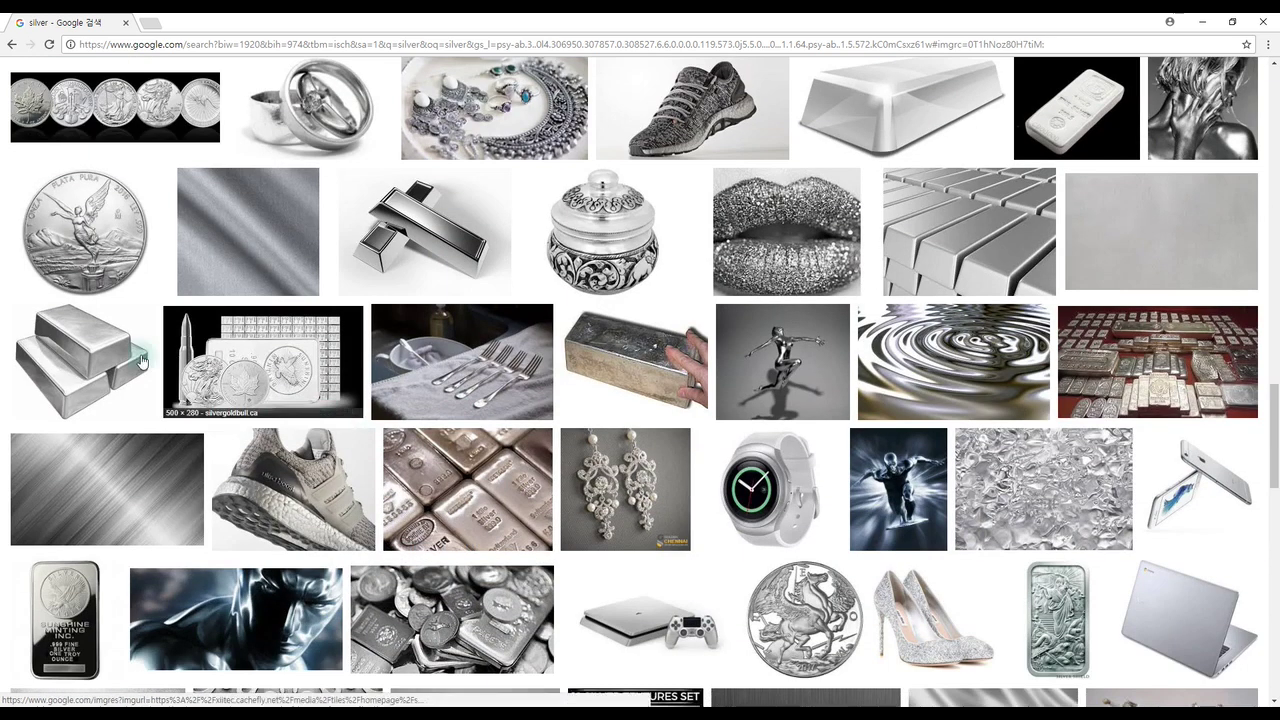
left_click(141, 361)
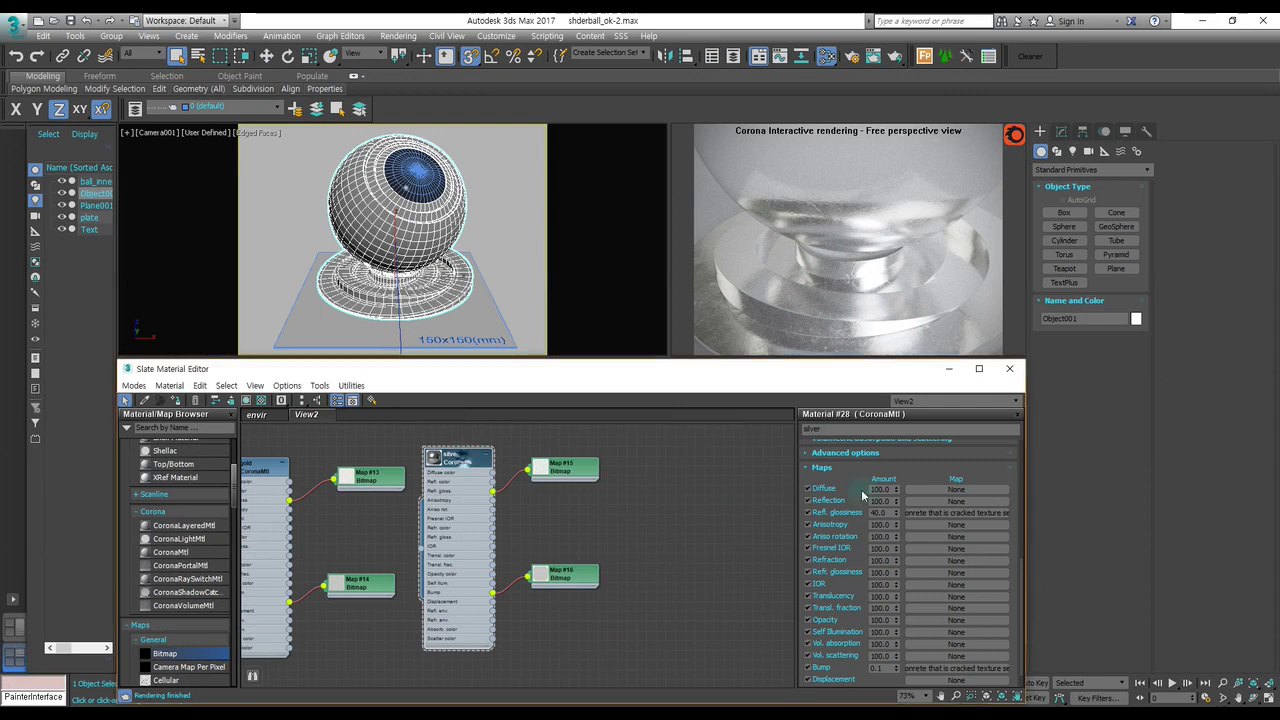
Lower silver's Diffuse Level from 0.5 to 0.3 and re-render the shaderball from Camera001.
scroll(860, 500, "up", 2)
scroll(860, 555, "down", 1)
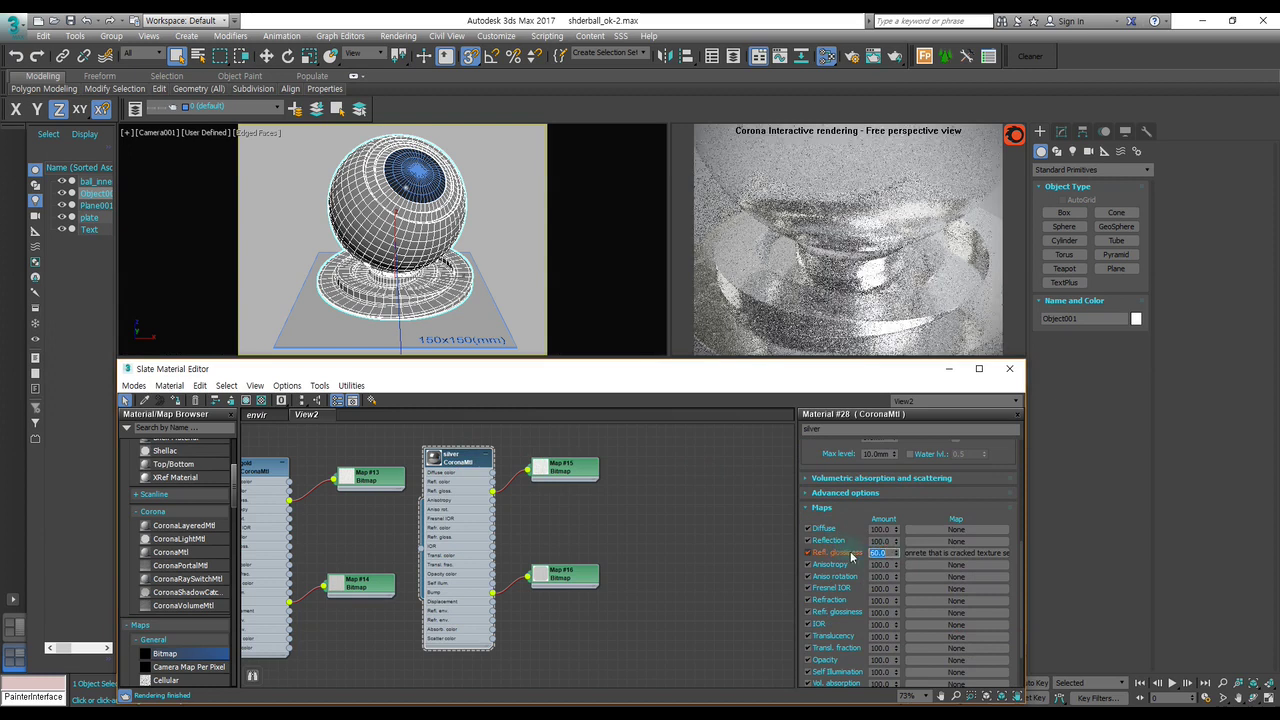
scroll(840, 552, "up", 3)
scroll(849, 551, "up", 3)
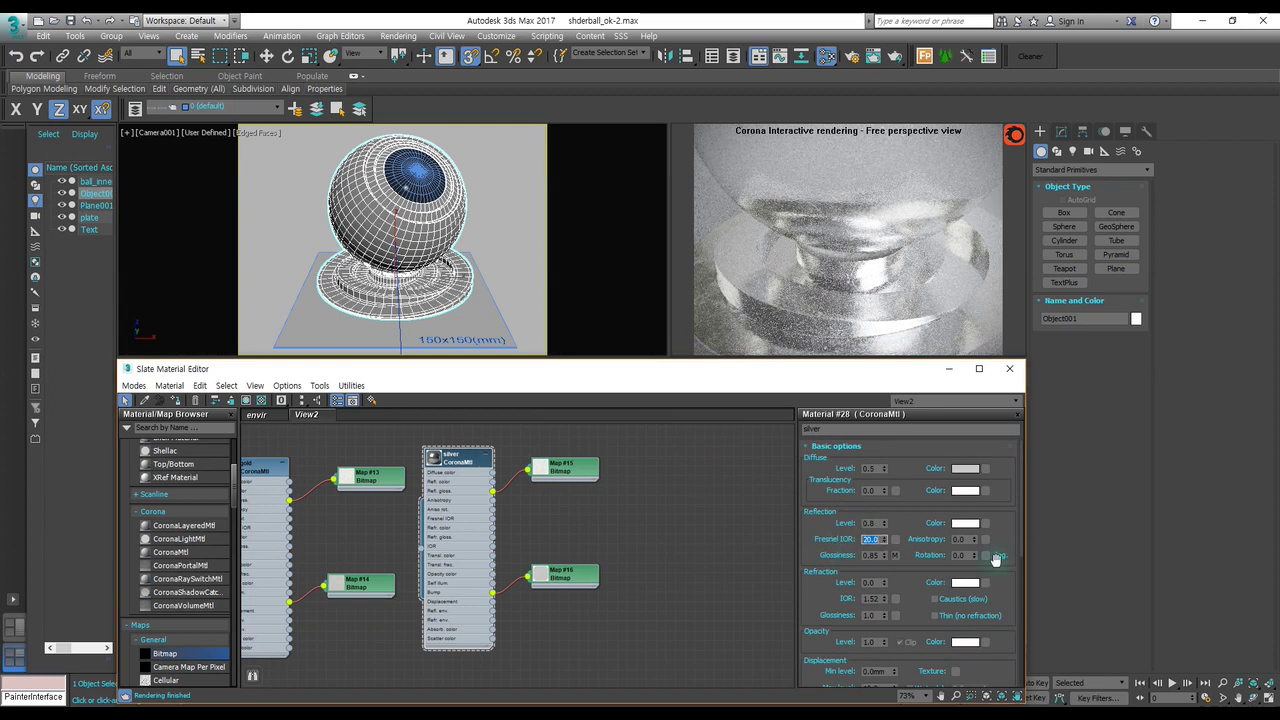
left_click(832, 528)
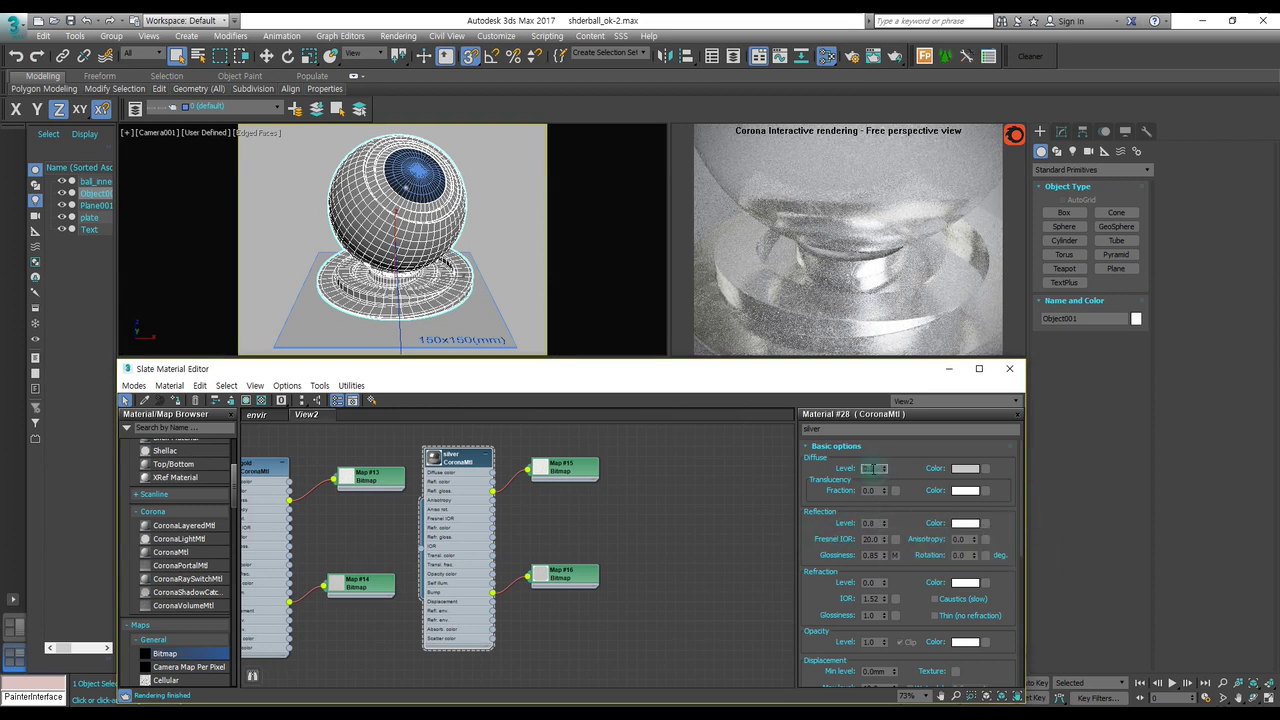
key("Return")
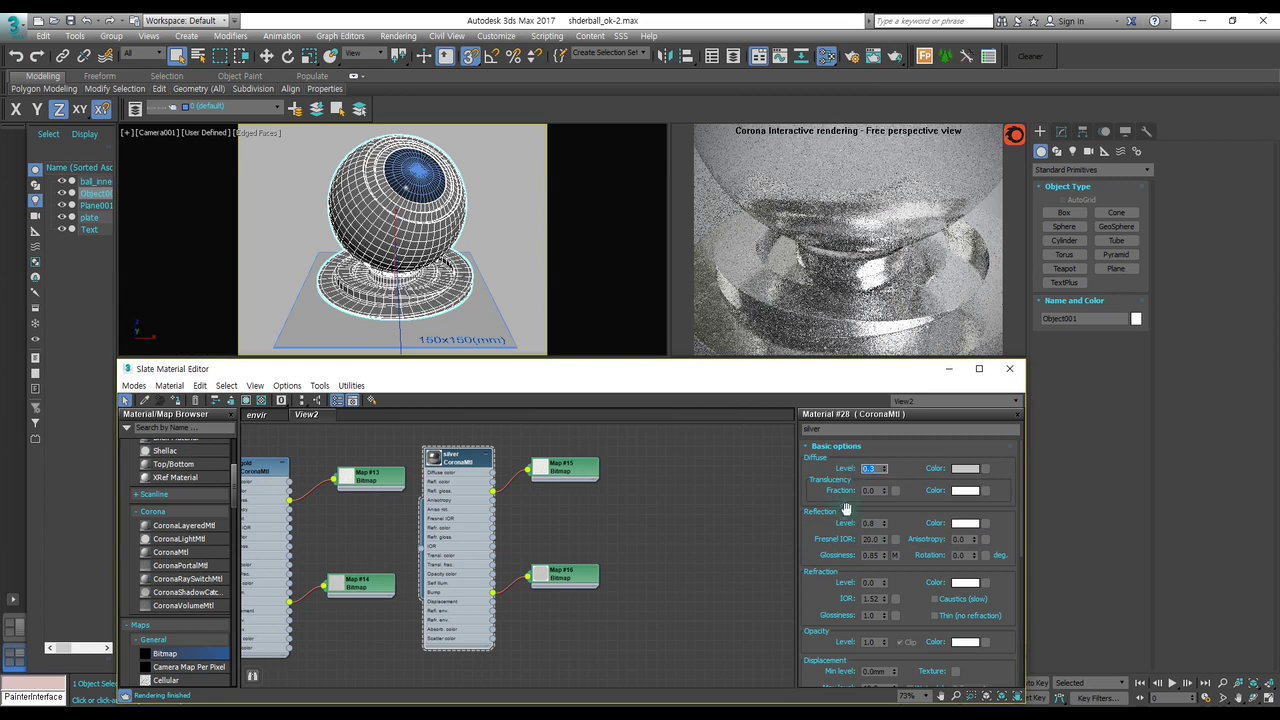
left_click(587, 293)
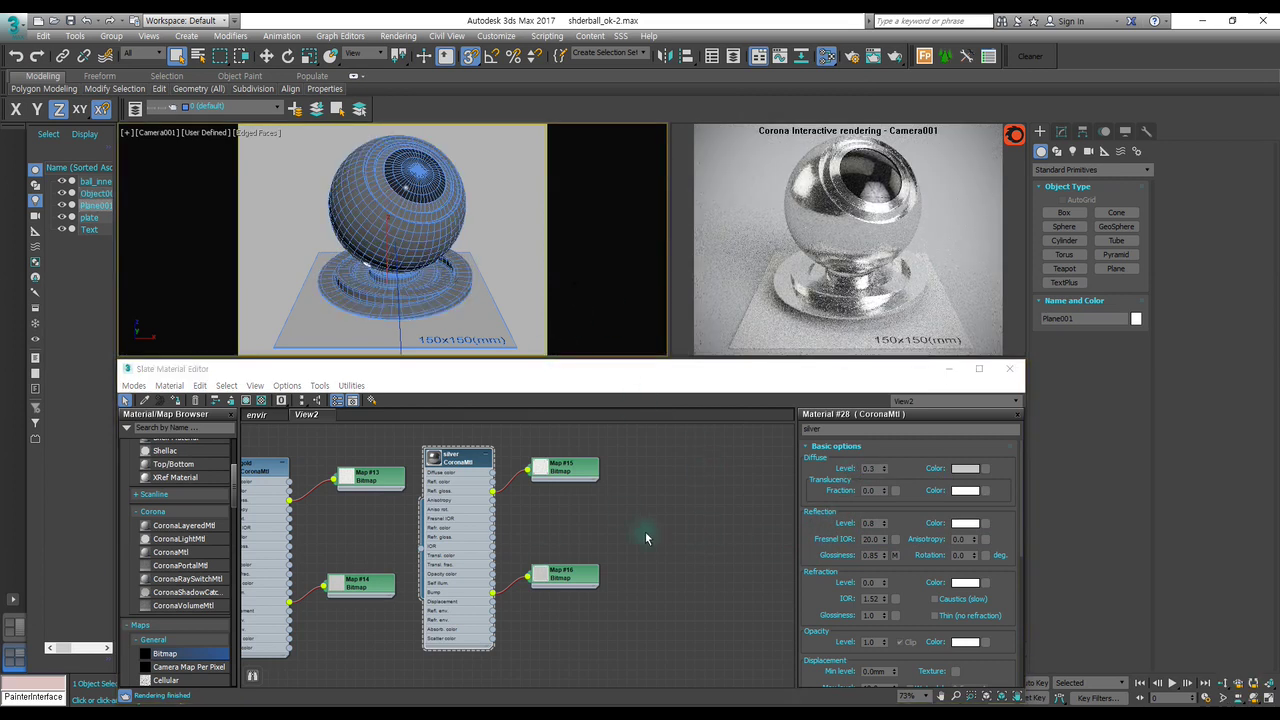
Open the parameters of Material #29, the copied silver material with Map #17 and Map #18.
scroll(587, 518, "down", 2)
middle_click_drag(587, 518, 512, 508)
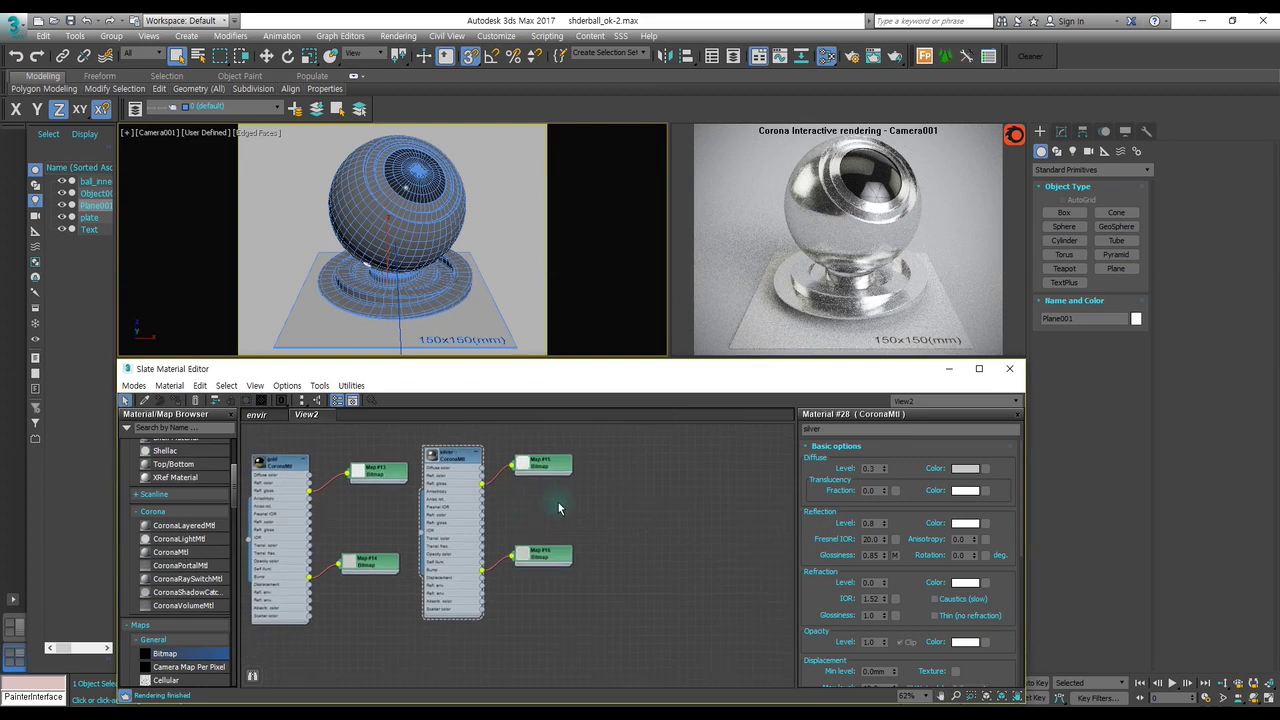
mouse_move(643, 631)
middle_mouse_down()
mouse_move(589, 608)
mouse_move(565, 614)
middle_mouse_up()
mouse_move(634, 657)
left_mouse_down()
mouse_move(414, 443)
mouse_move(579, 455)
left_mouse_up()
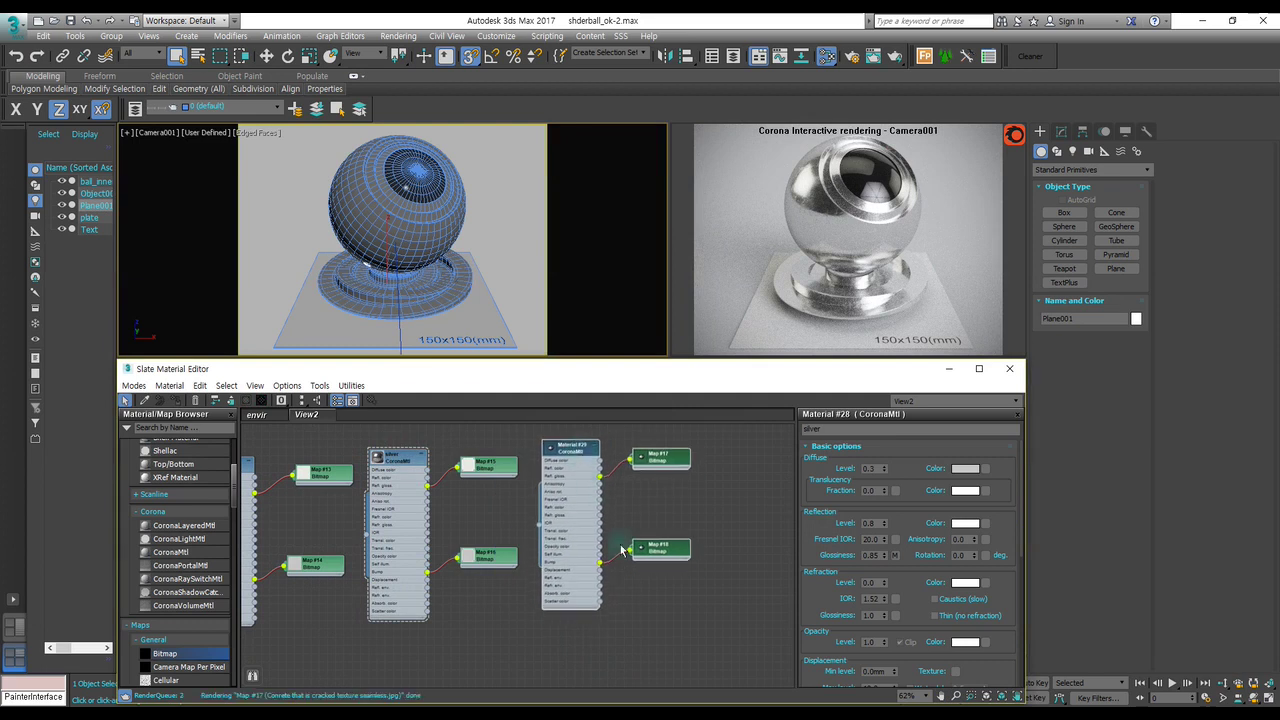
double_click(570, 452)
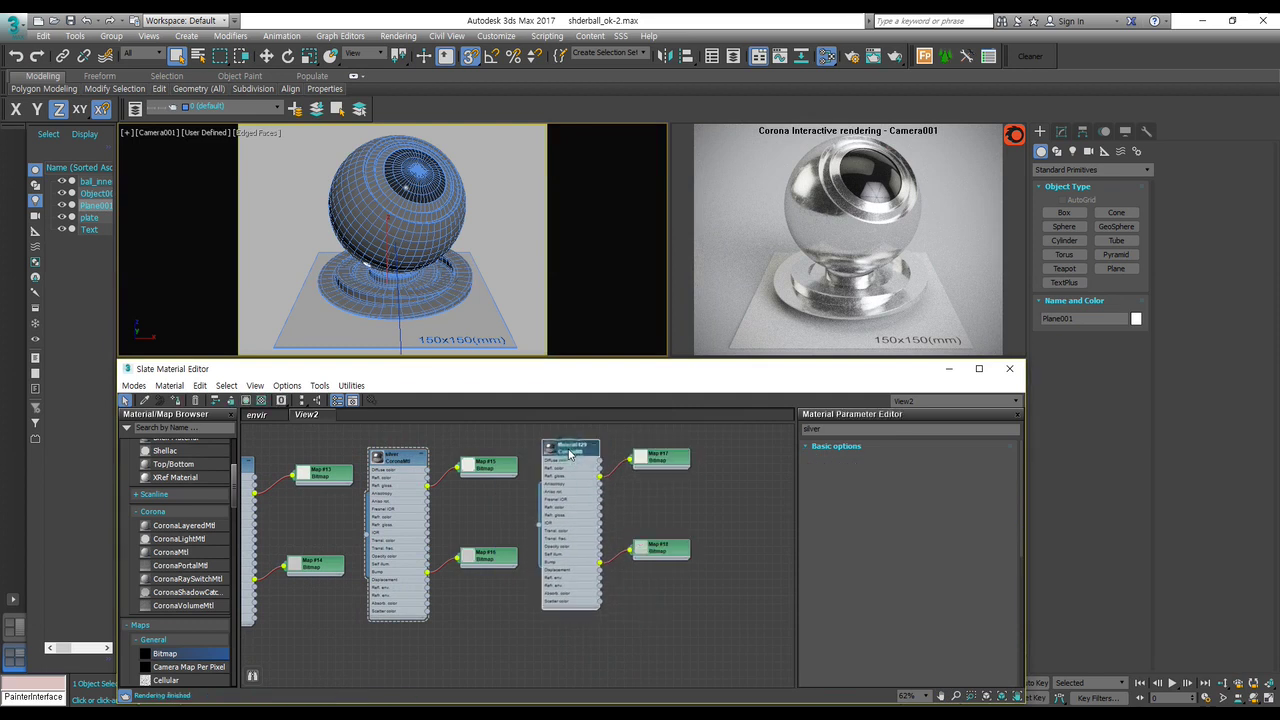
double_click(570, 455)
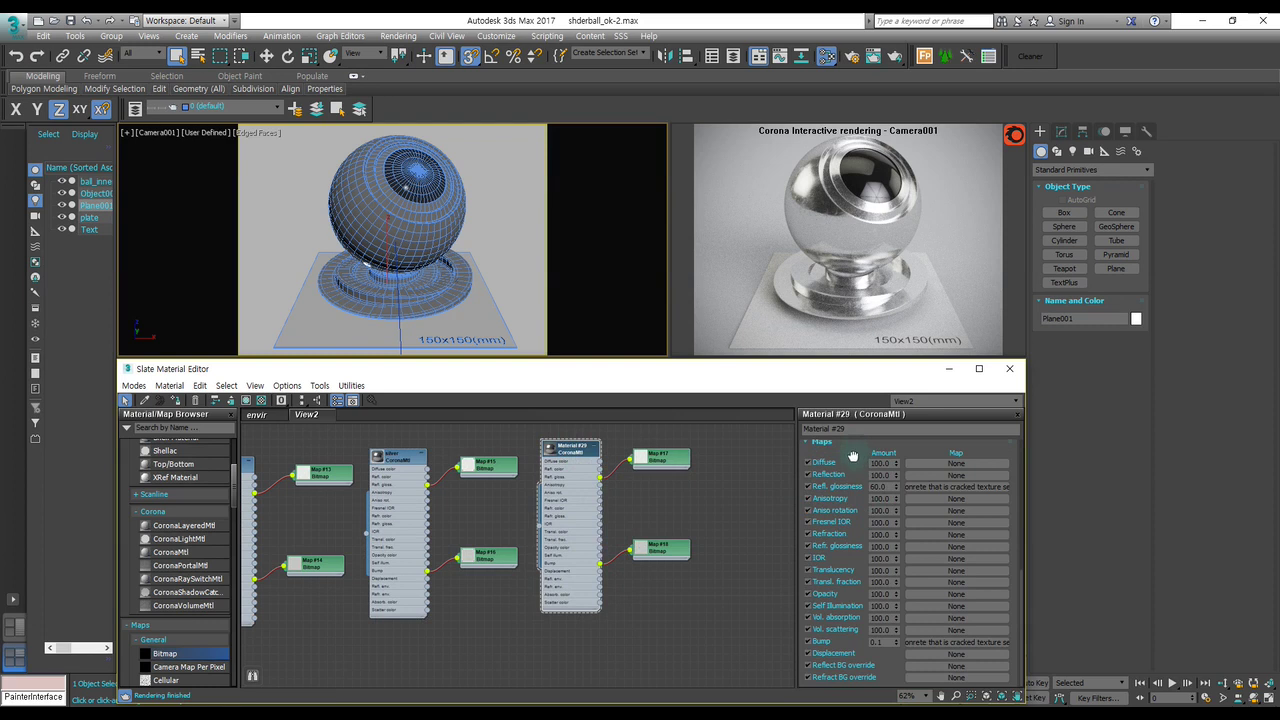
Name Material #29 'coper'.
scroll(852, 456, "up", 10)
scroll(828, 585, "up", 2)
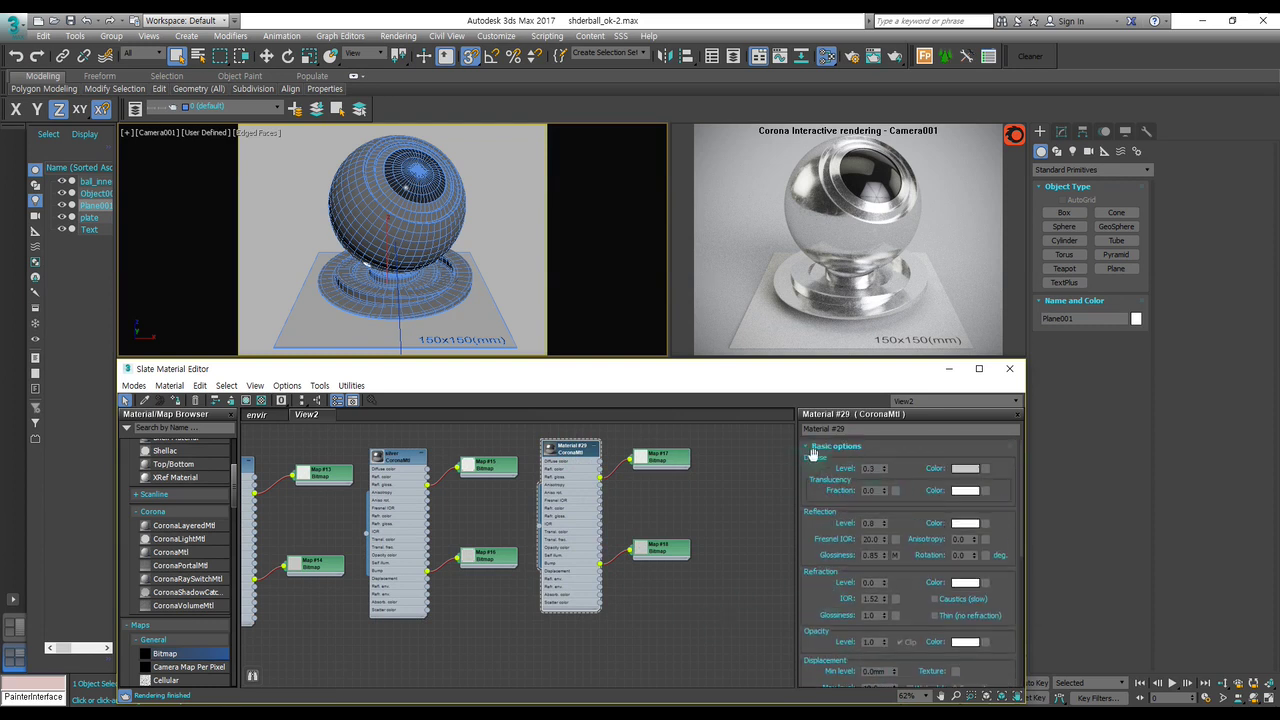
left_click(836, 429)
type("coper")
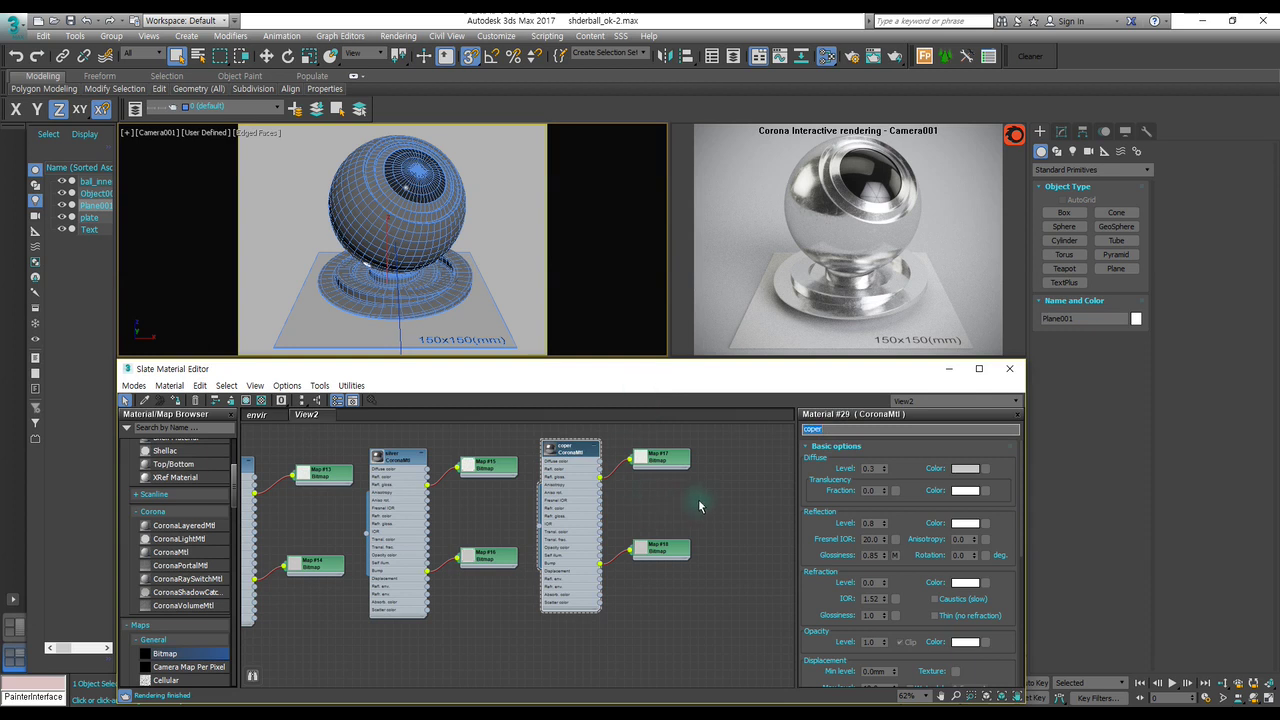
left_click(697, 500)
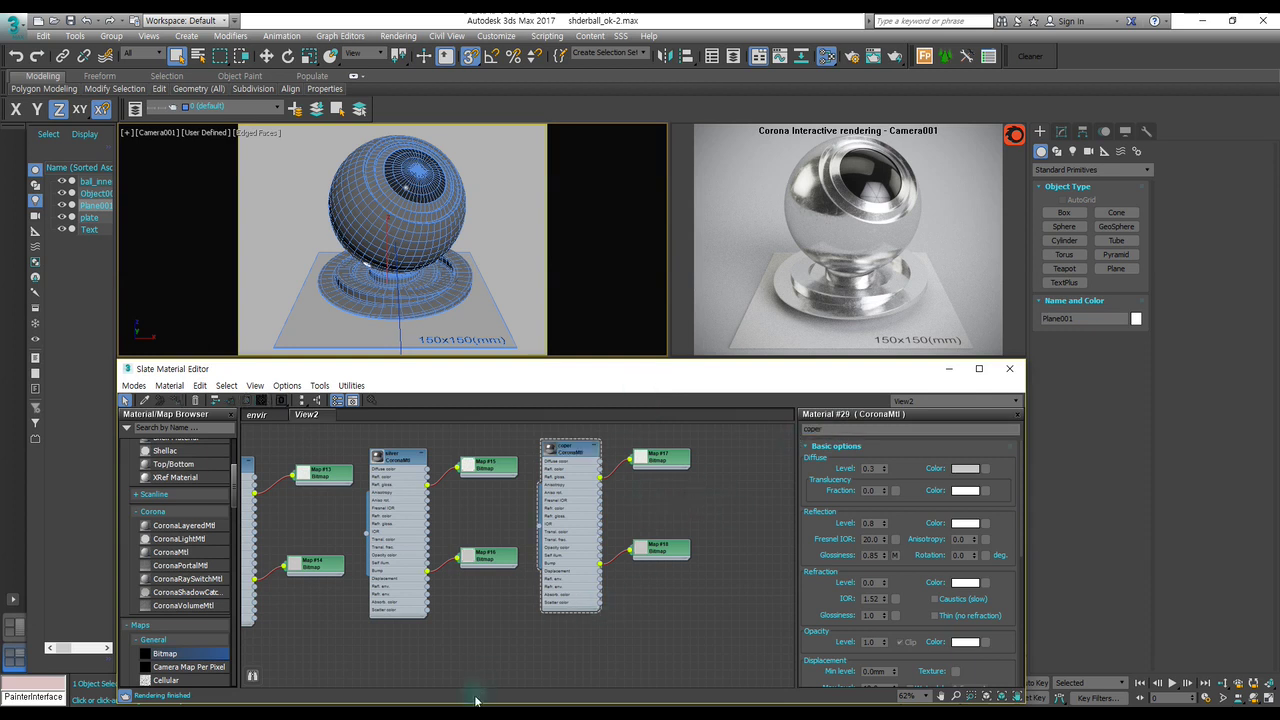
Replace the silver image search with 'coper', then refine it to 'coper bar'.
scroll(569, 451, "up", 5)
scroll(569, 451, "up", 5)
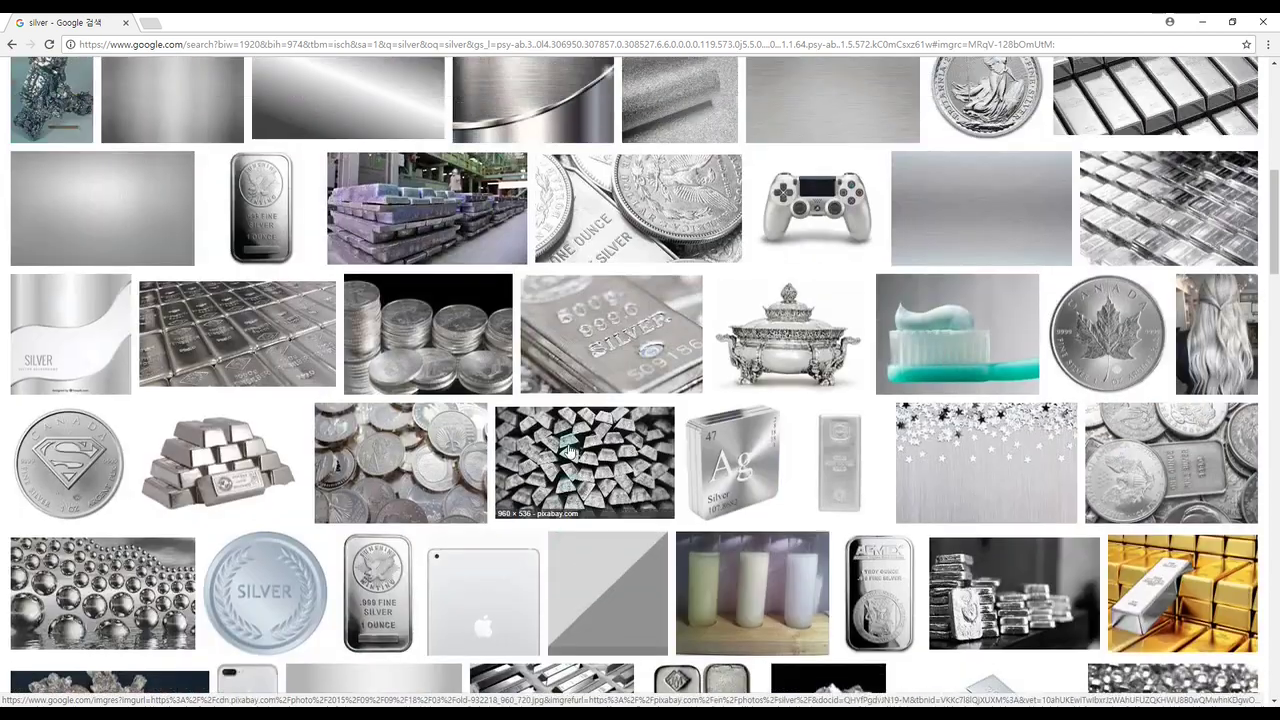
scroll(569, 451, "up", 5)
double_click(125, 85)
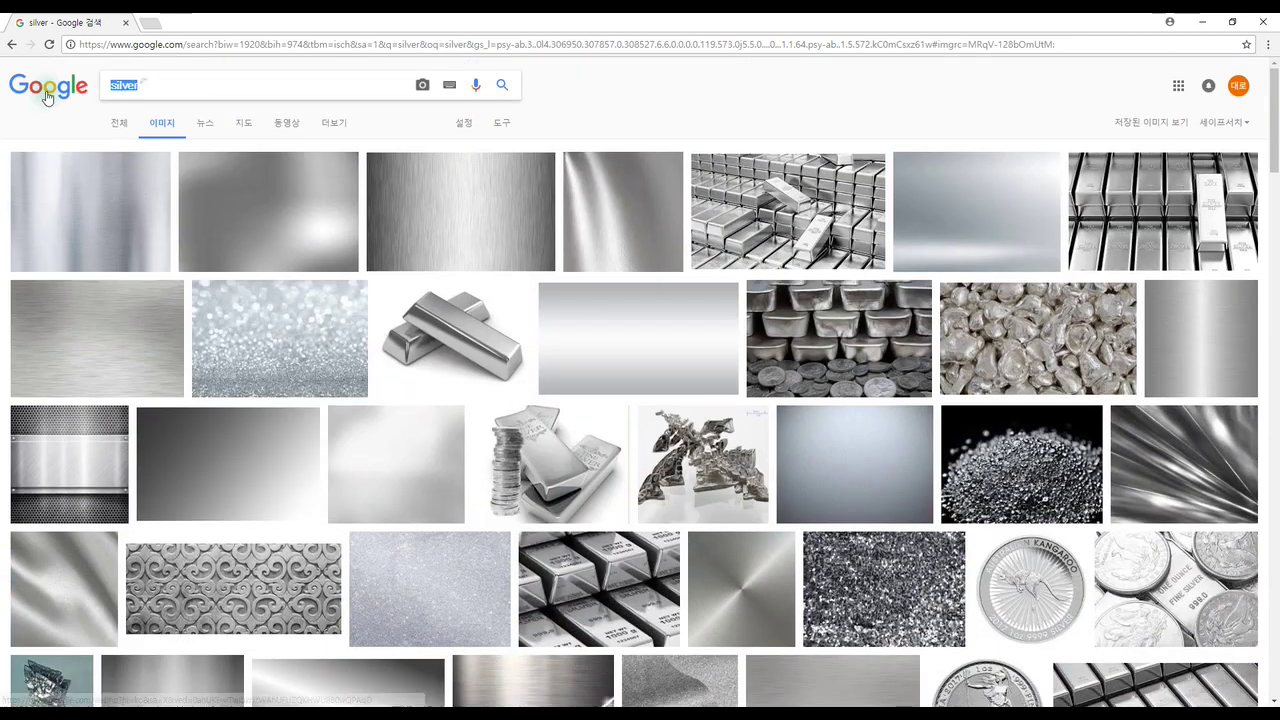
type("coper")
key("Return")
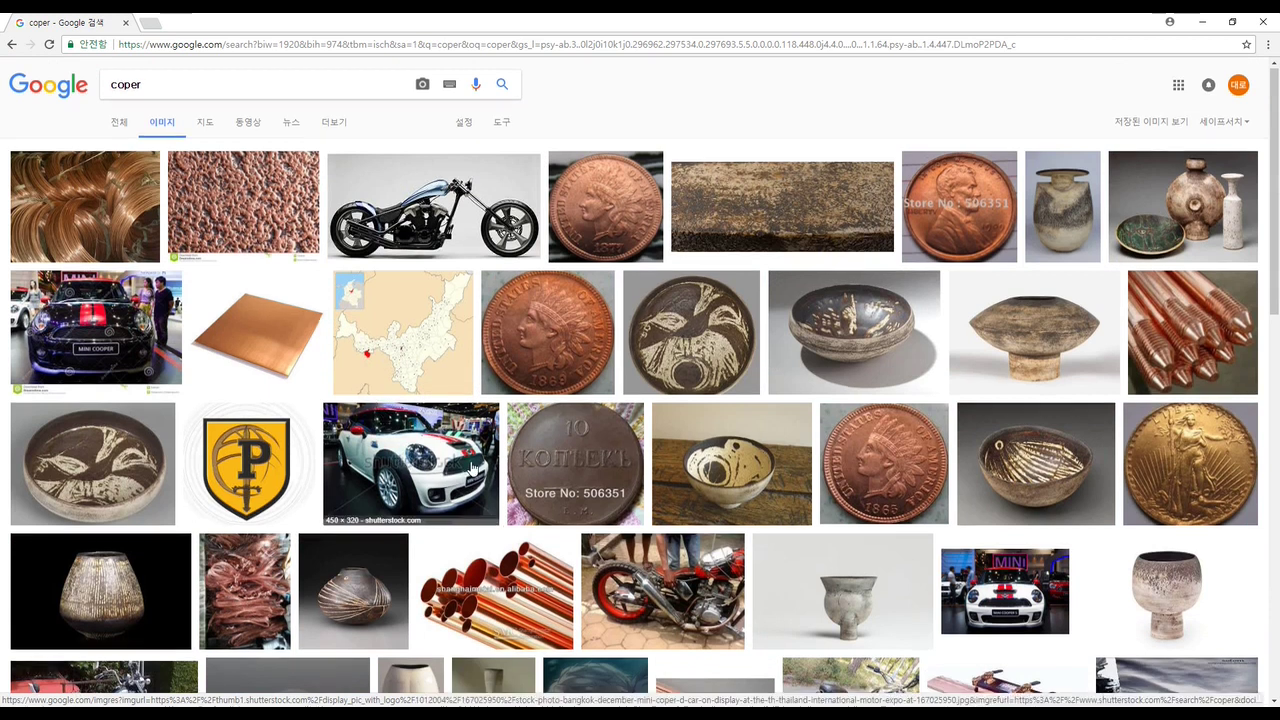
scroll(474, 468, "down", 3)
scroll(580, 465, "up", 3)
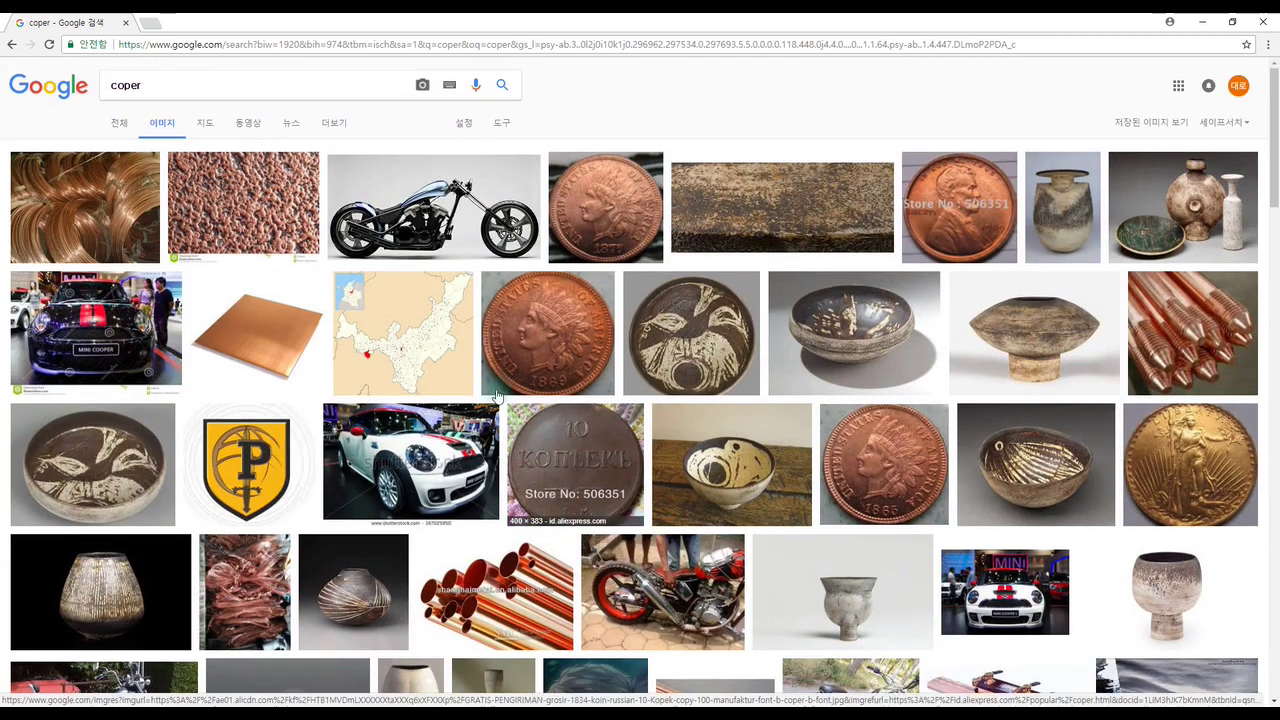
left_click(163, 86)
type("bar")
key("Return")
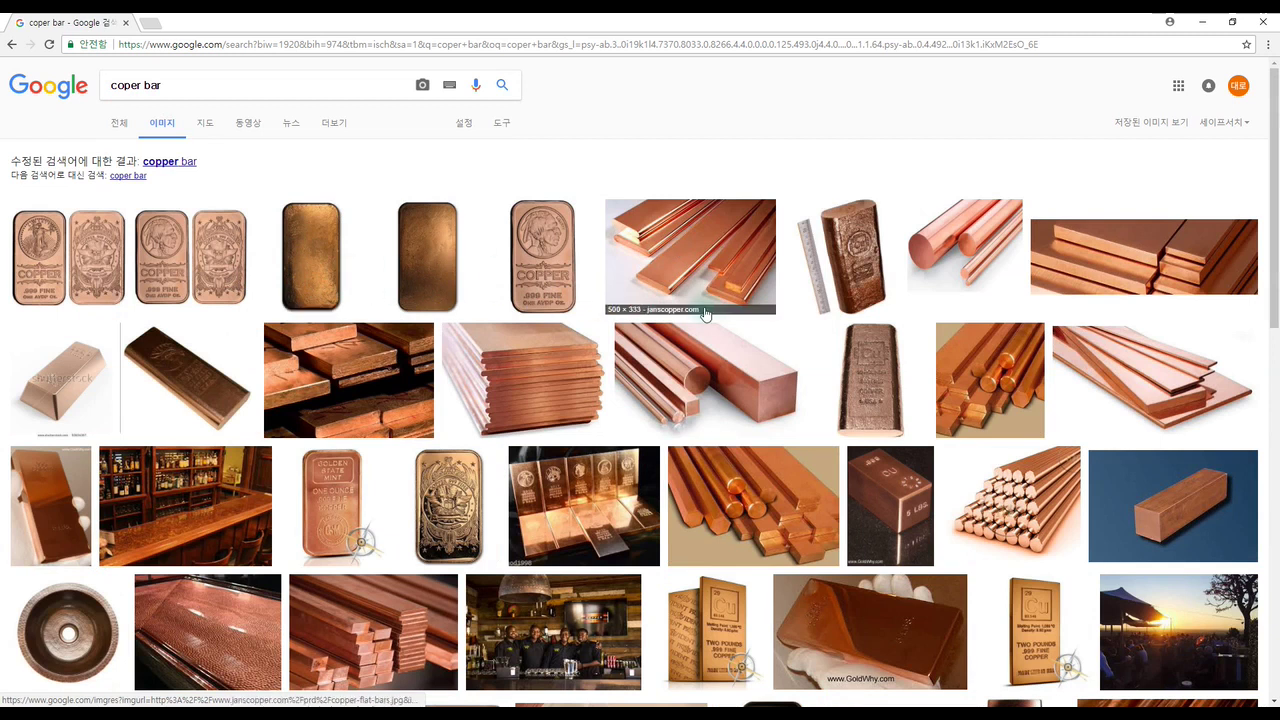
Preview the flat copper plates photo and the photo of five copper bars.
left_click(1098, 281)
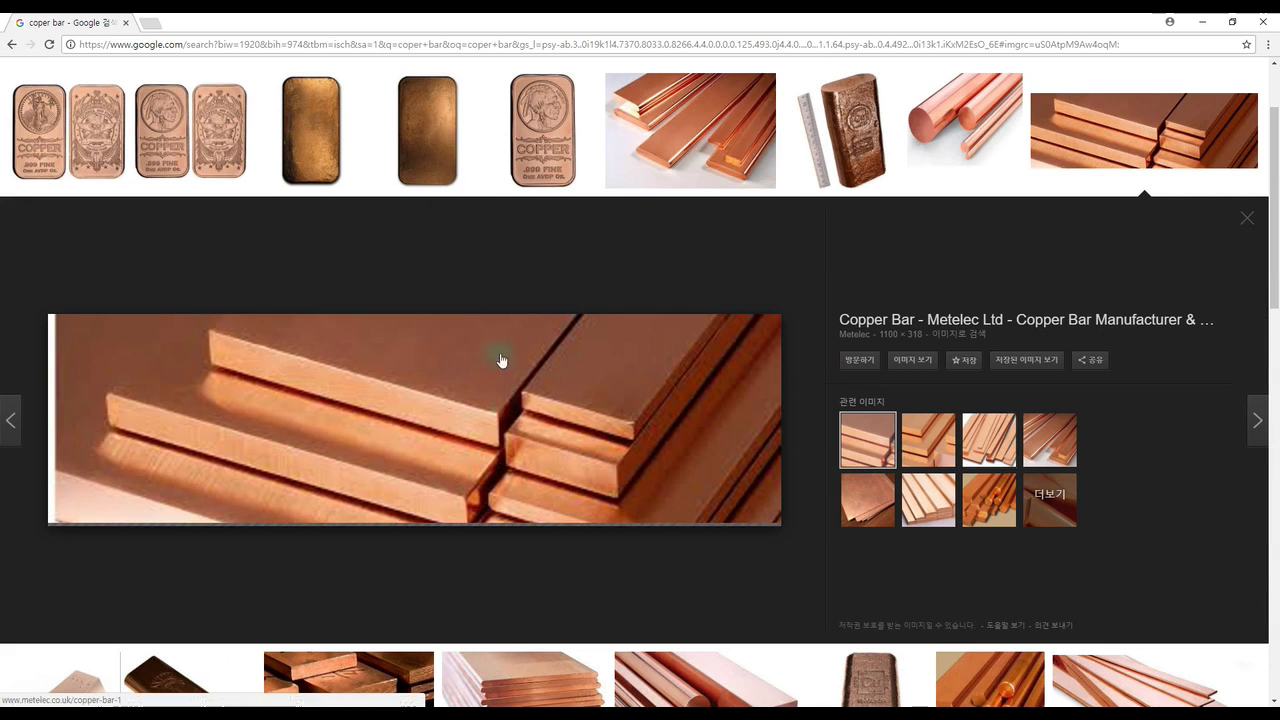
scroll(608, 387, "down", 3)
scroll(631, 386, "down", 2)
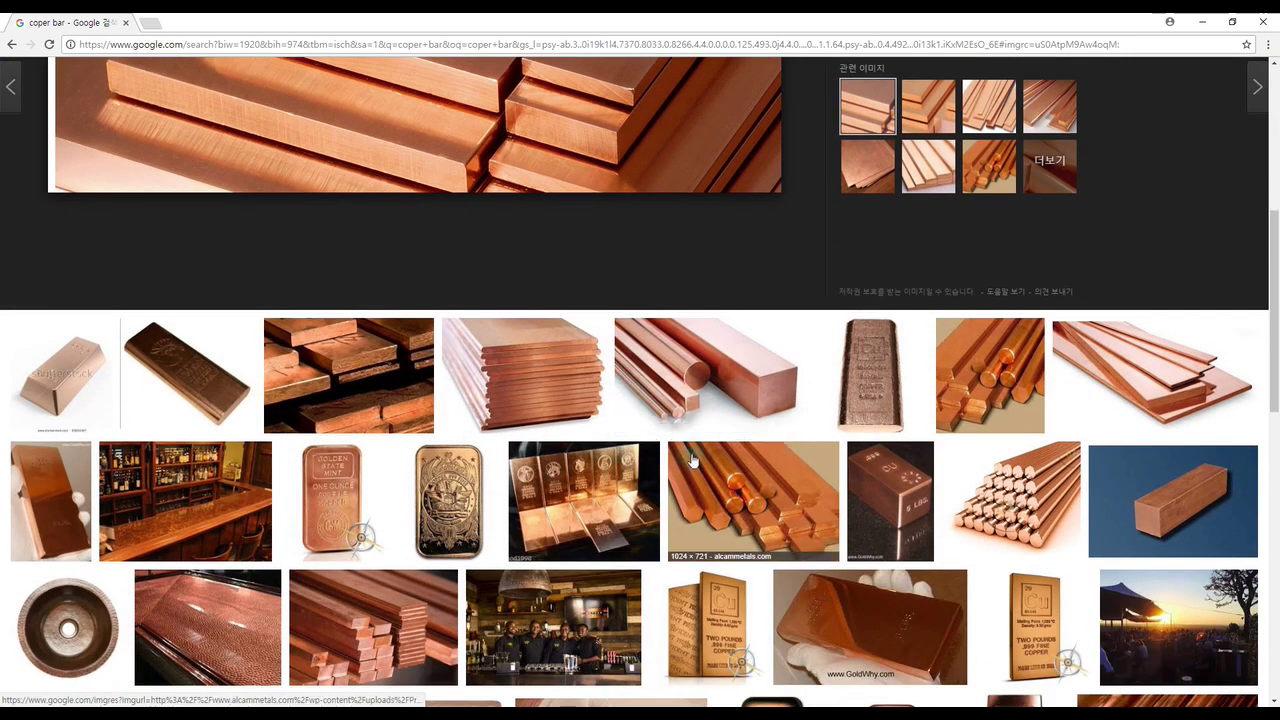
scroll(690, 463, "down", 1)
left_click(618, 412)
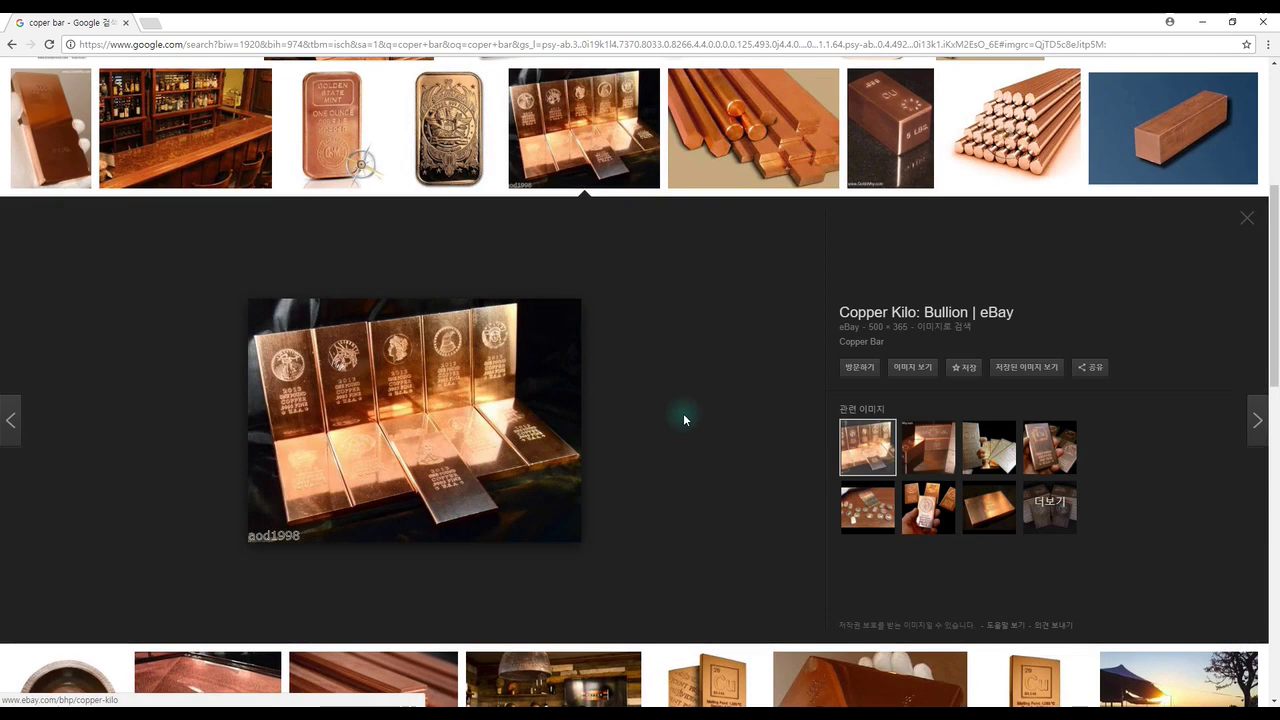
scroll(714, 418, "up", 4)
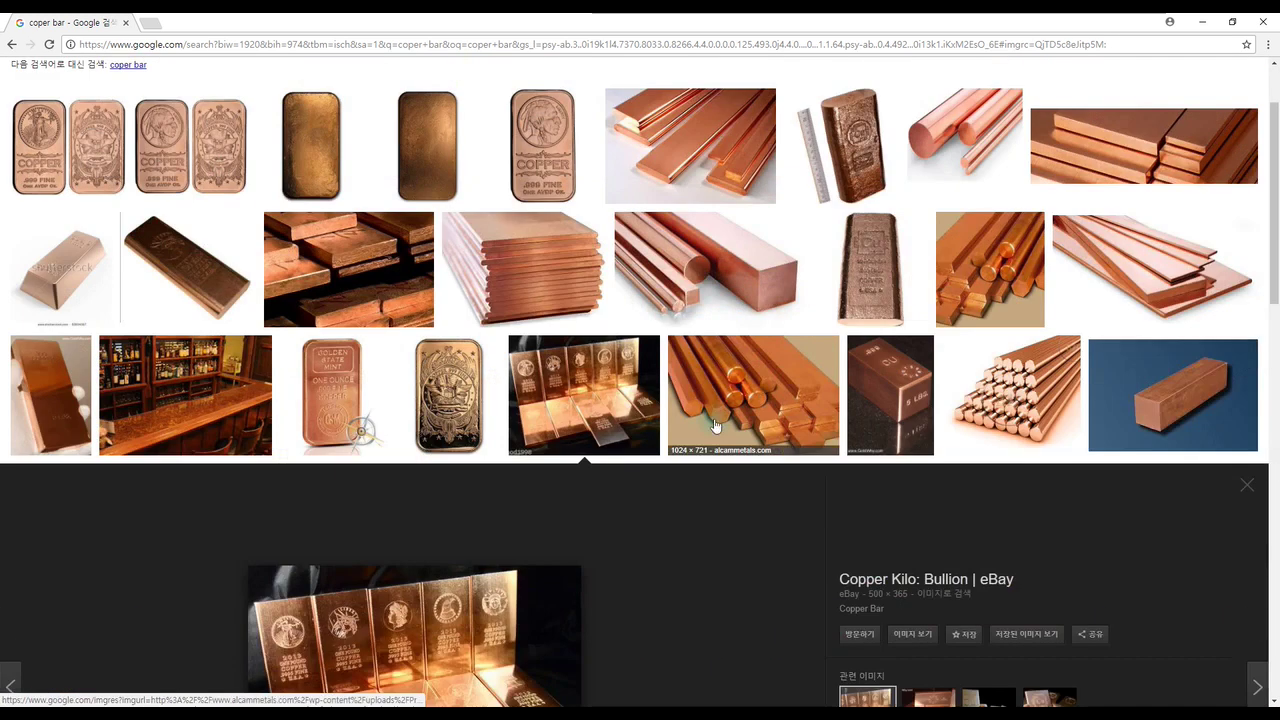
scroll(640, 370, "up", 2)
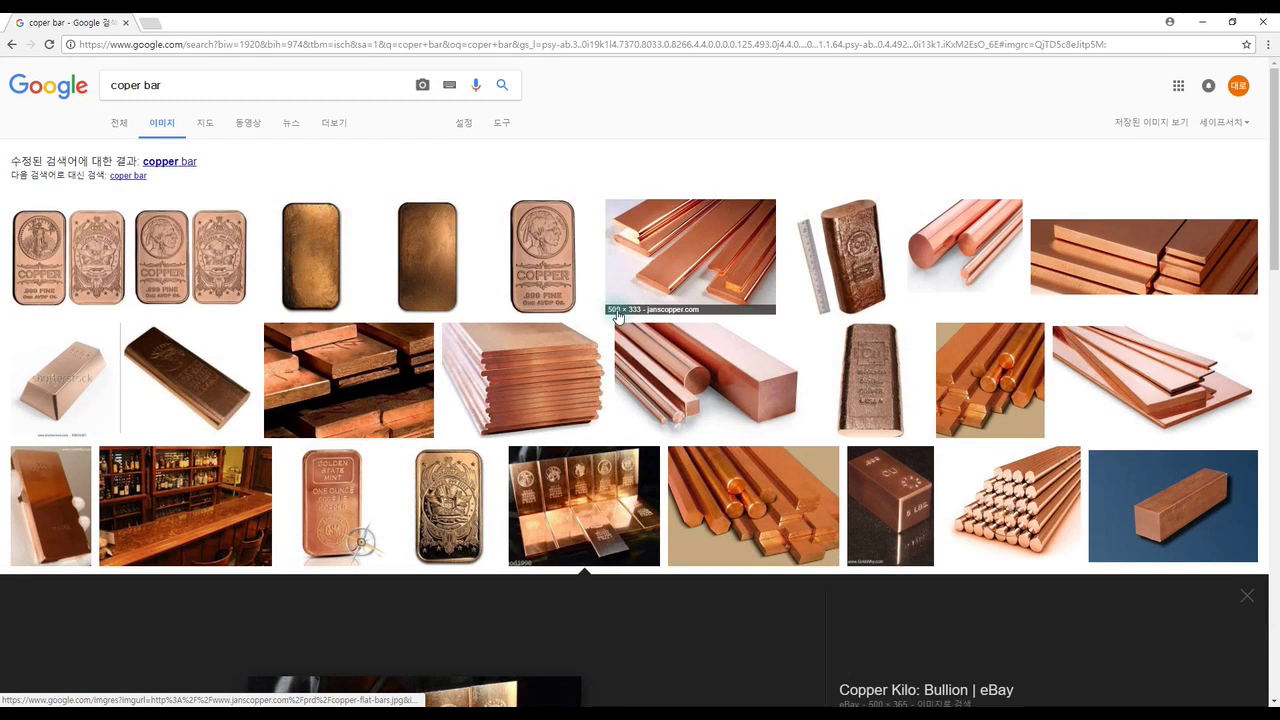
scroll(616, 316, "down", 3)
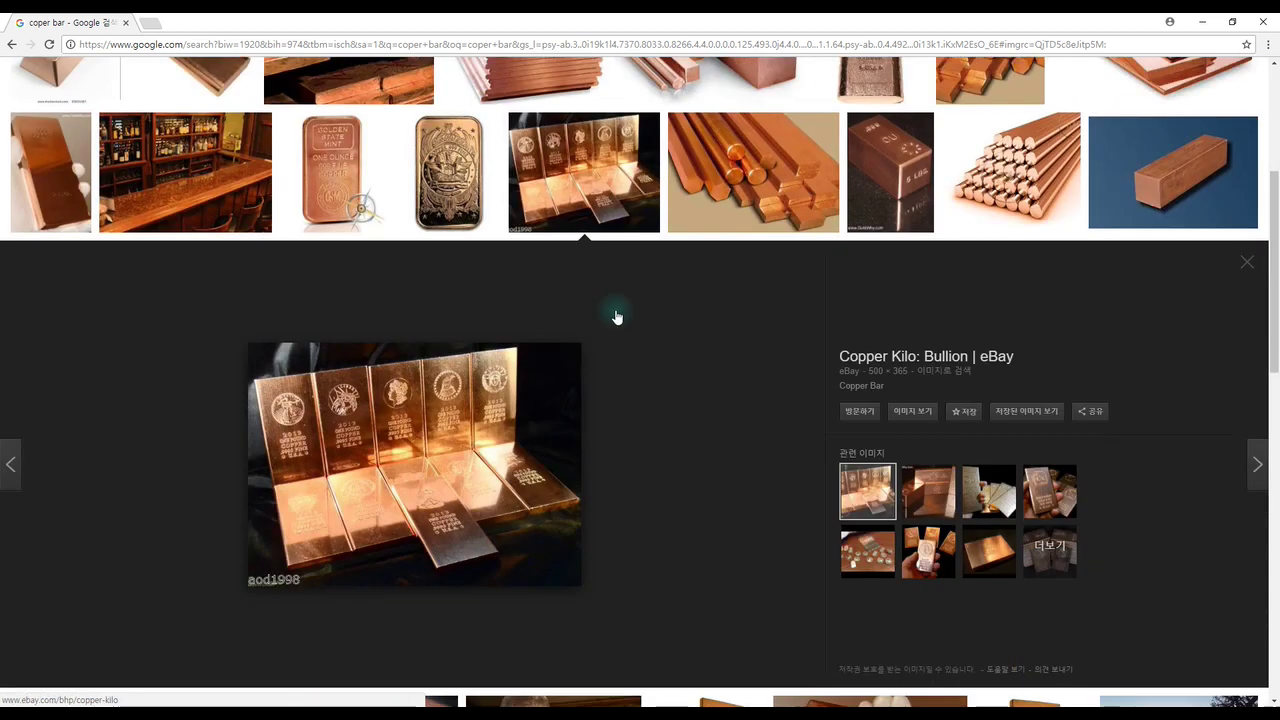
scroll(613, 316, "down", 3)
scroll(613, 316, "down", 2)
scroll(613, 316, "down", 1)
scroll(613, 316, "down", 2)
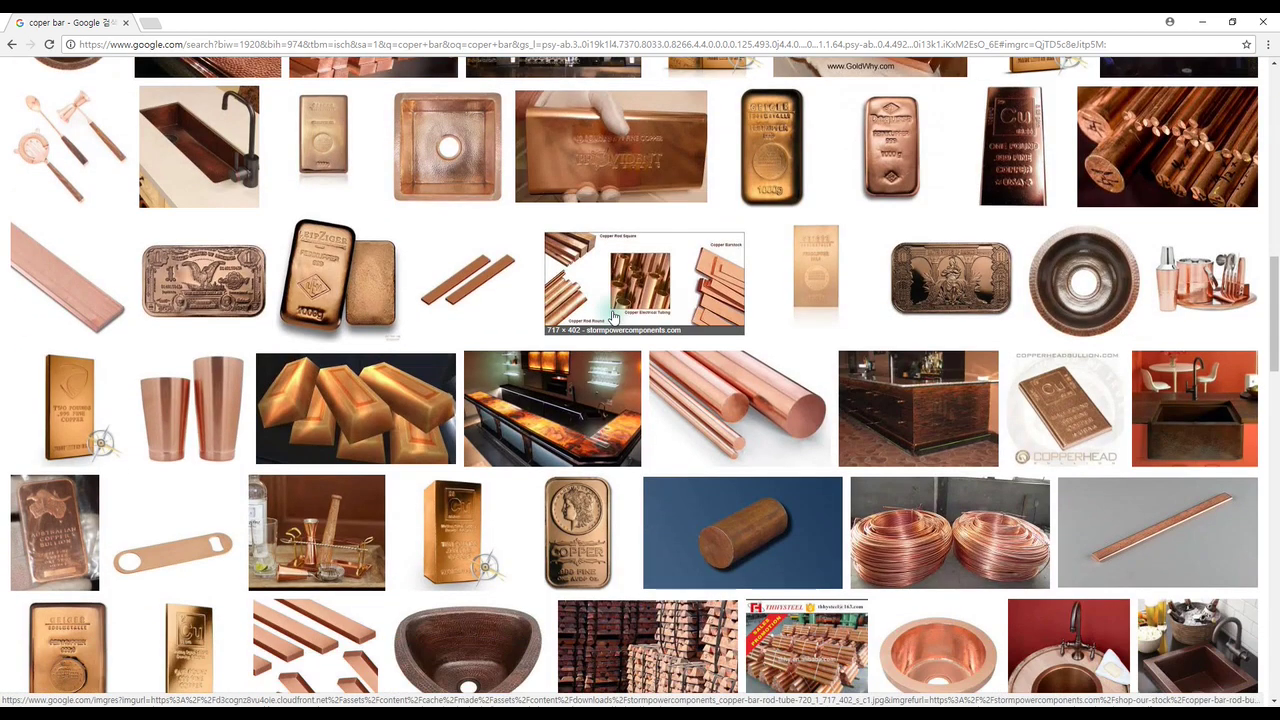
Preview the Leipziger and Provident copper bar photos, then show the corrected 'copper bar' results.
left_click(343, 273)
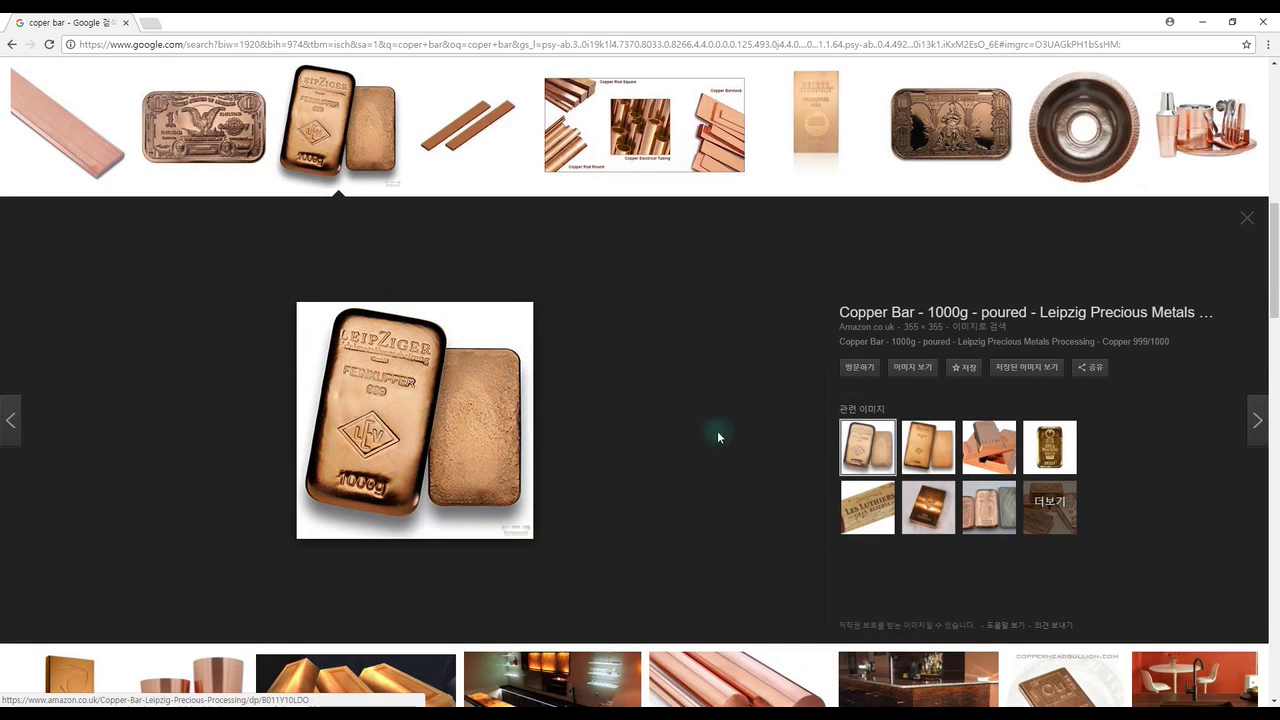
left_click(928, 507)
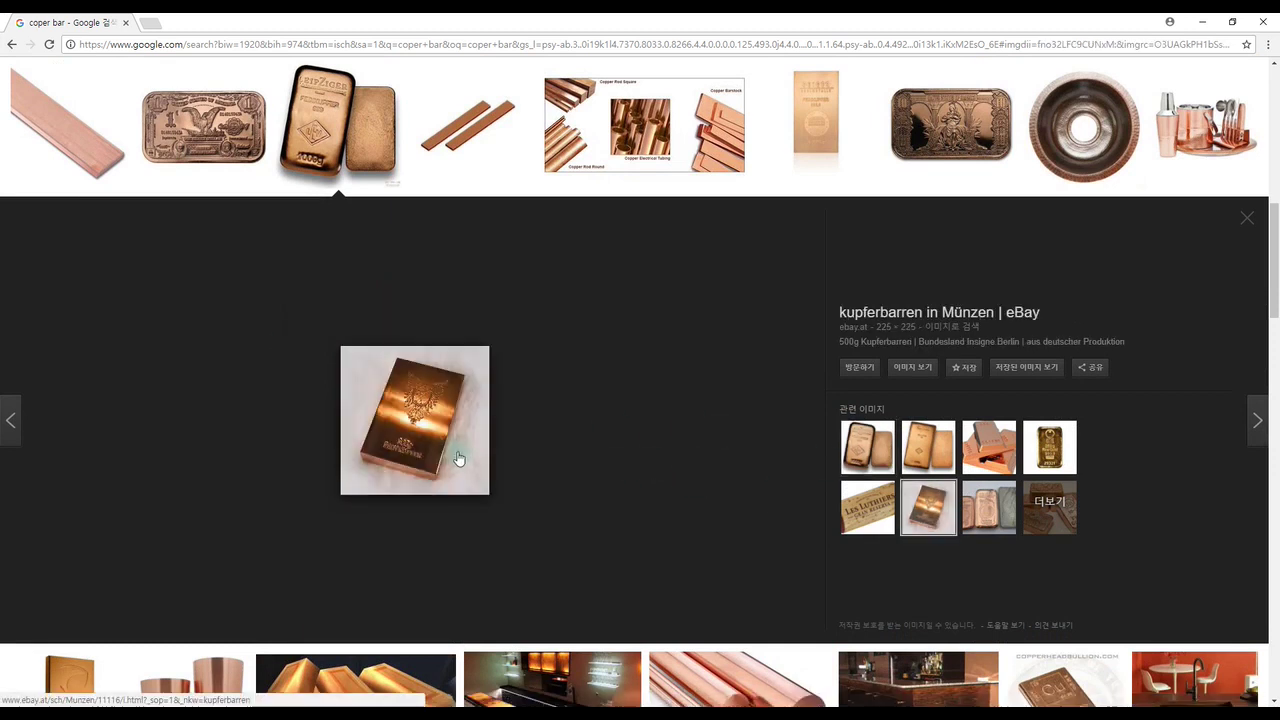
scroll(405, 427, "up", 4)
scroll(405, 427, "up", 4)
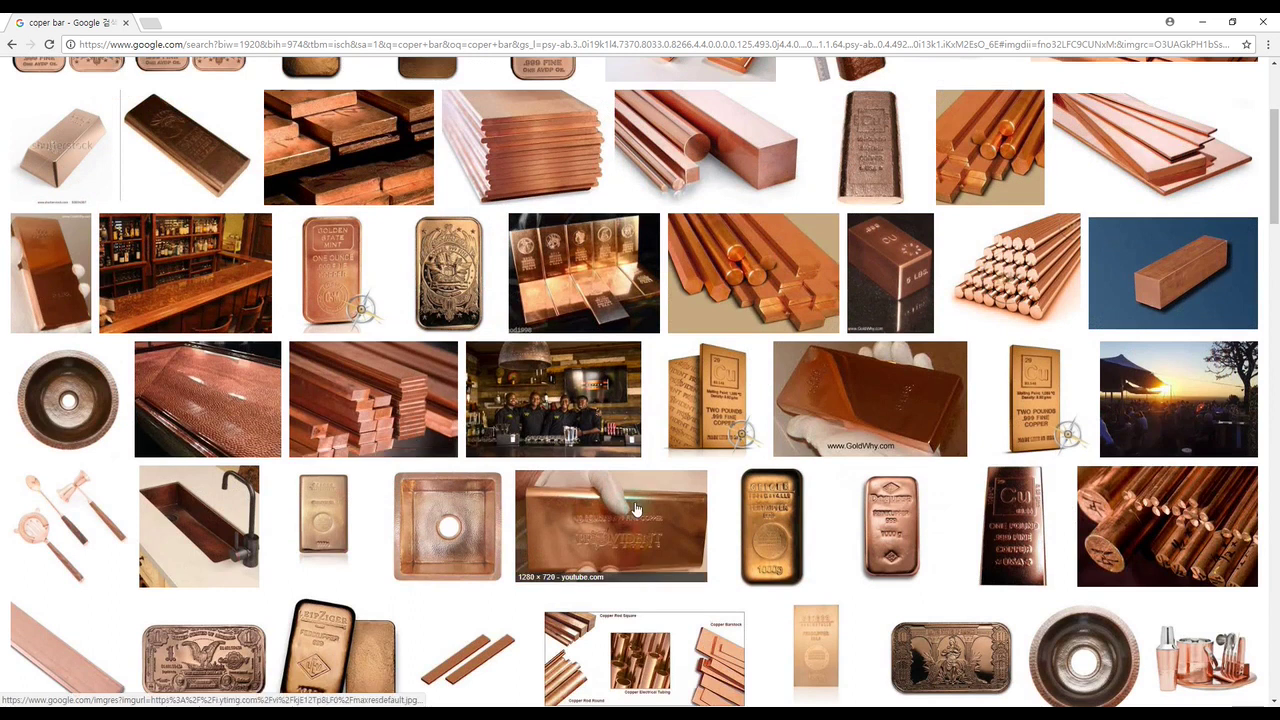
left_click(610, 525)
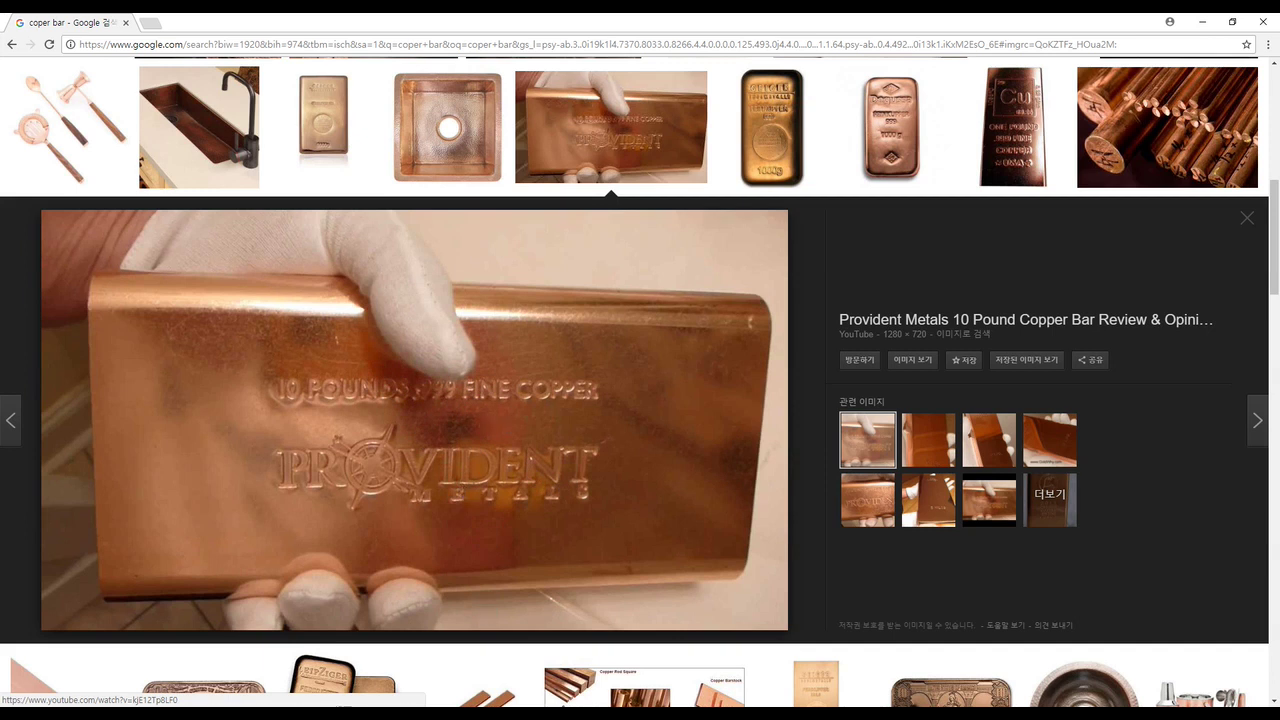
scroll(480, 680, "up", 5)
scroll(529, 566, "up", 5)
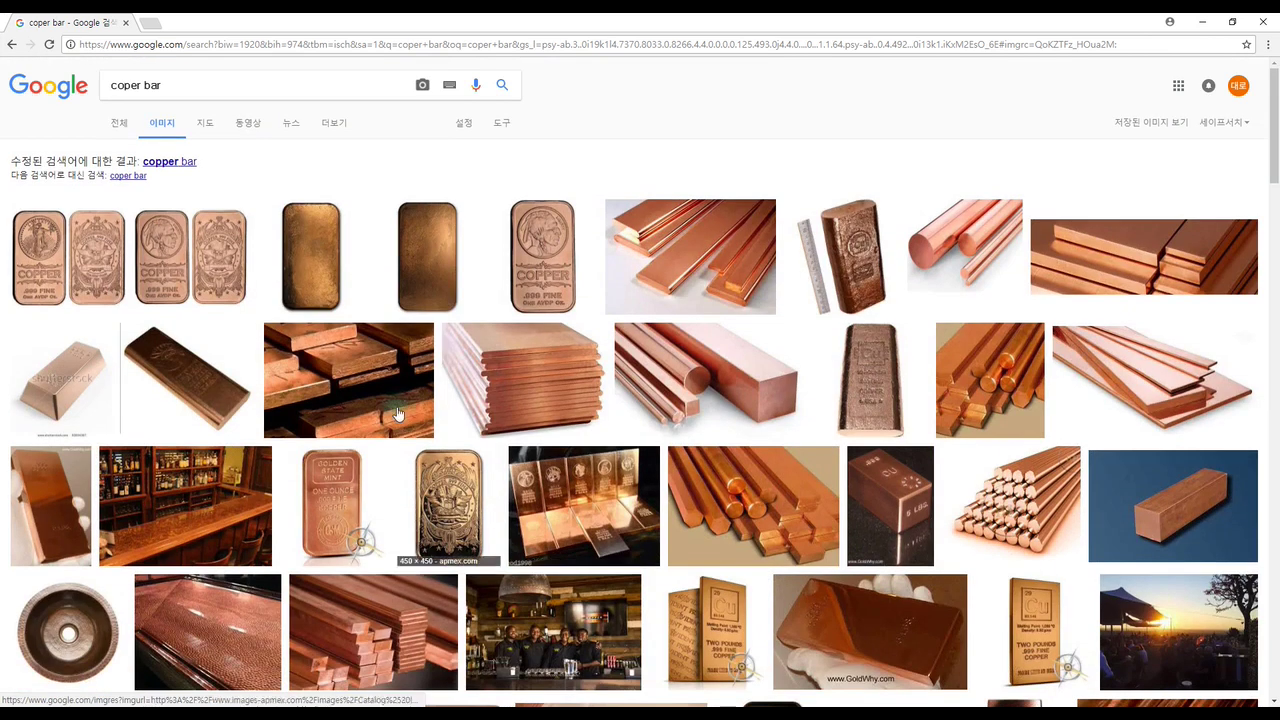
left_click(175, 162)
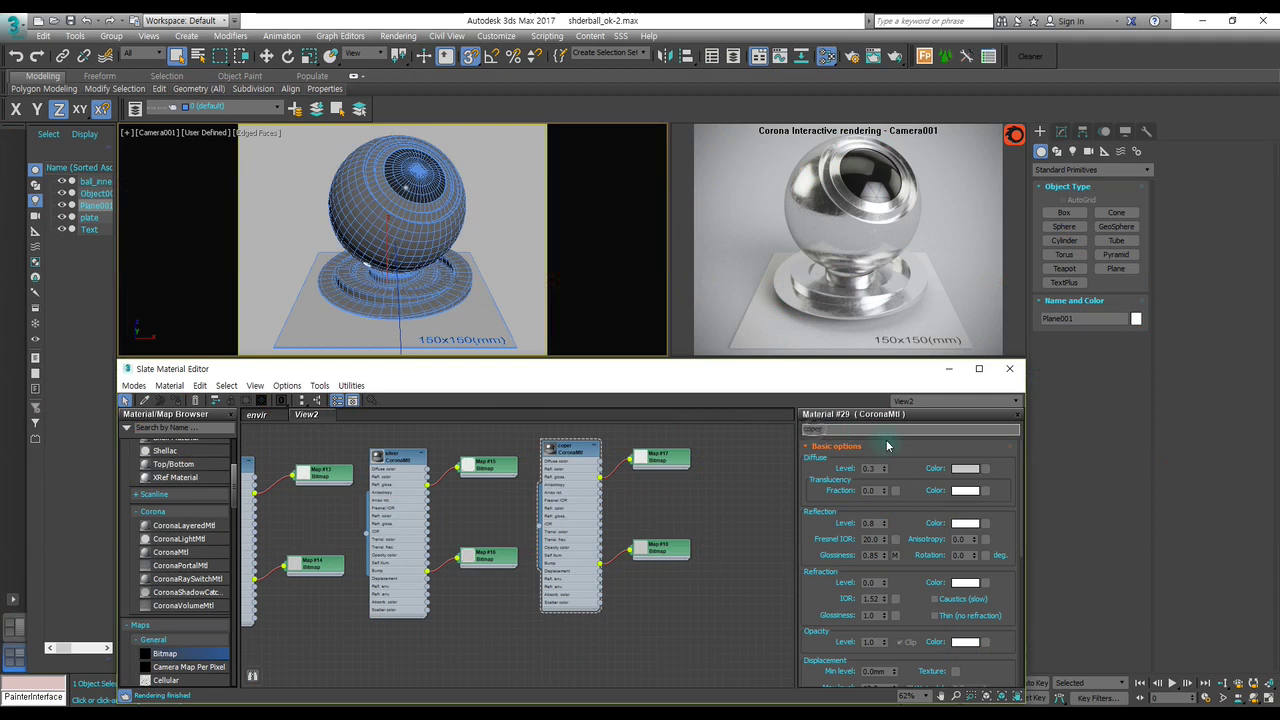
Select the copper material and shaderball sphere, and reset copper's Diffuse Level to 0.
left_click(572, 466)
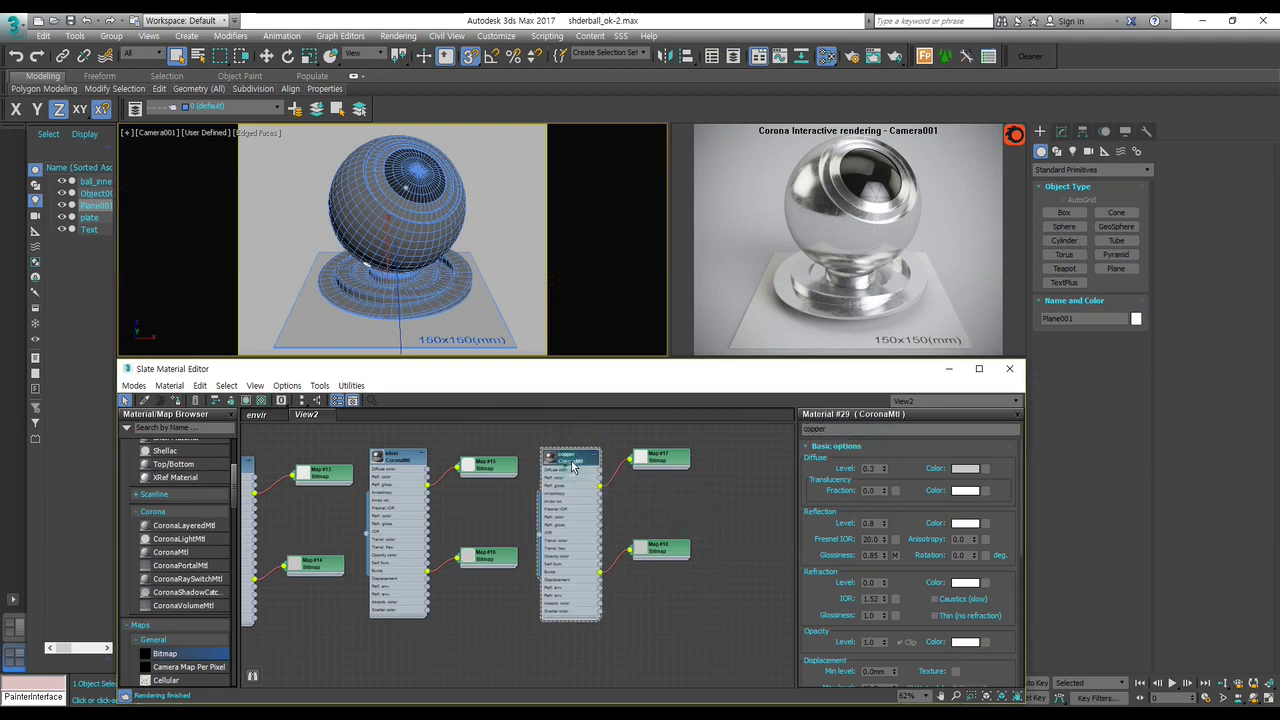
left_click(372, 245)
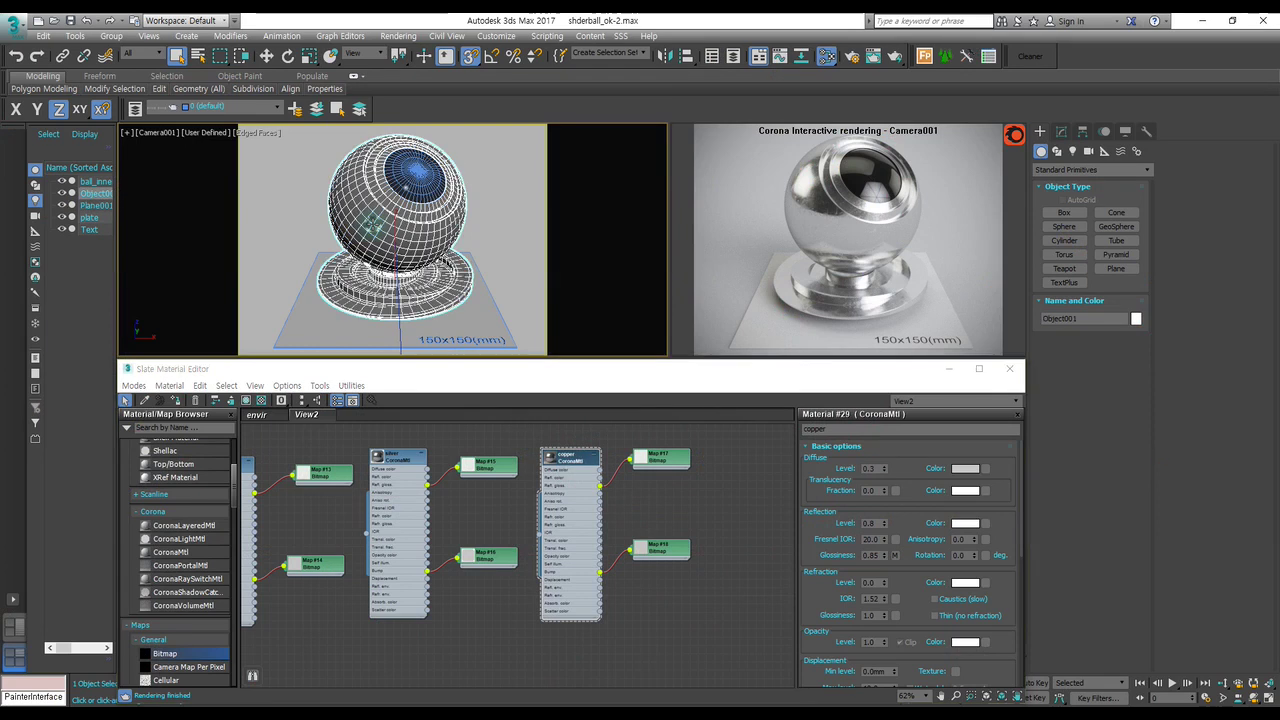
left_click(748, 500)
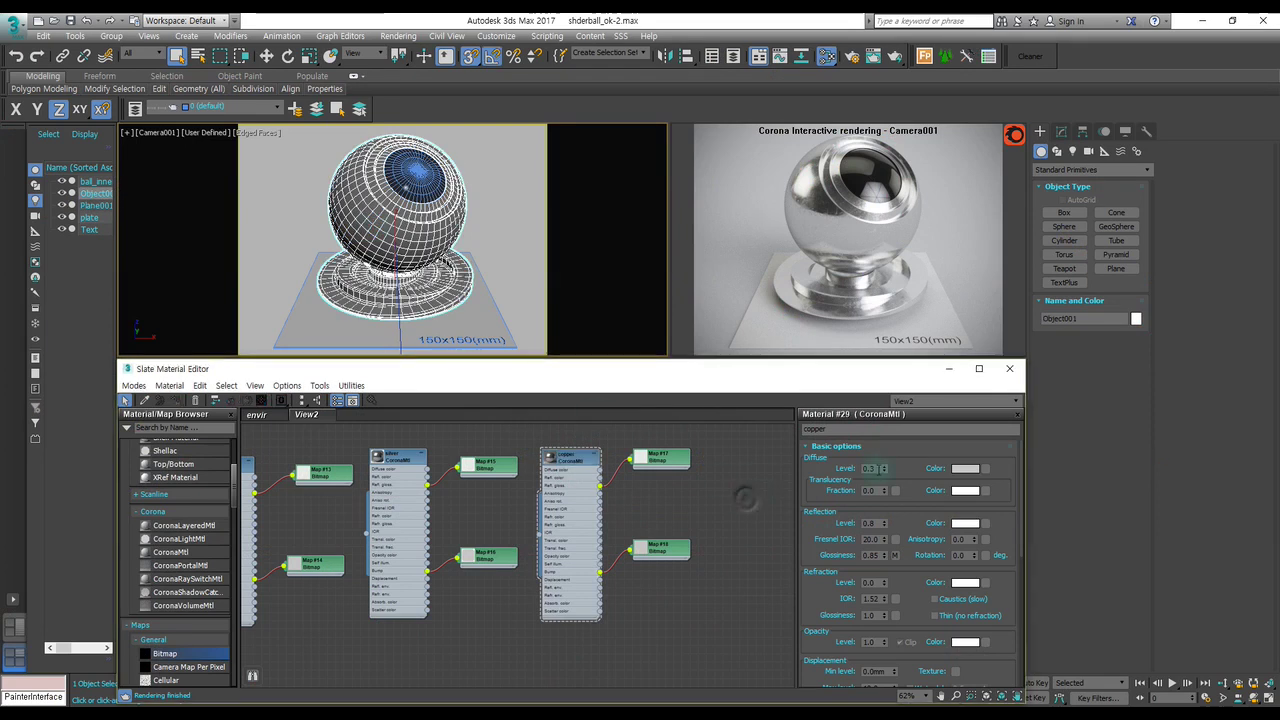
right_click(884, 469)
left_click_drag(812, 471, 812, 463)
Make copper's reflection colour orange and assign the material to the sphere.
left_click(960, 514)
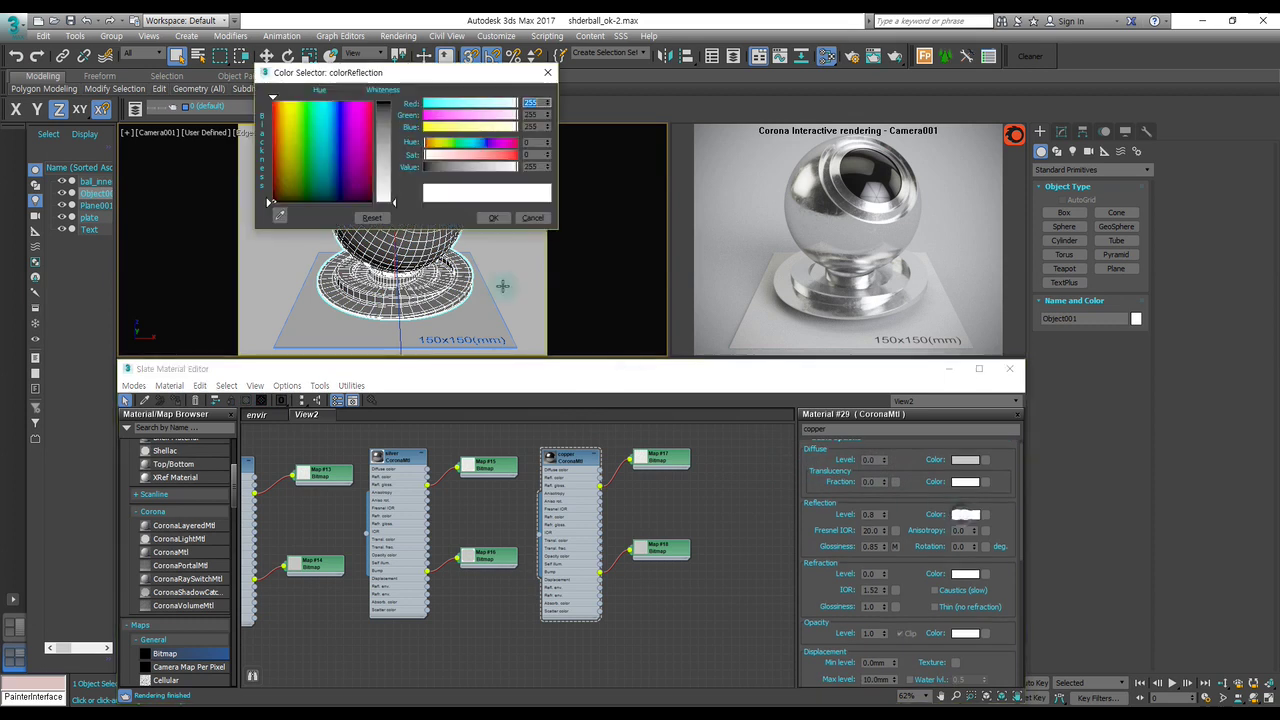
left_click_drag(394, 202, 394, 115)
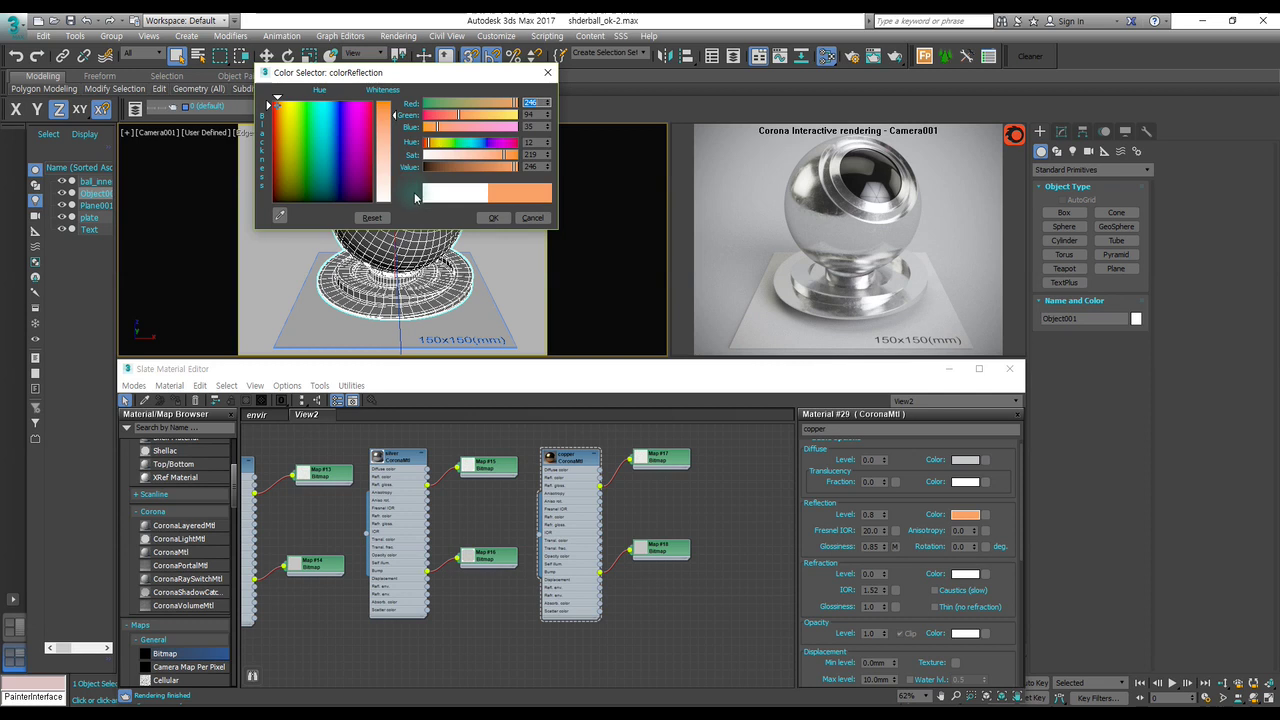
left_click(494, 218)
left_click(561, 458)
key("a")
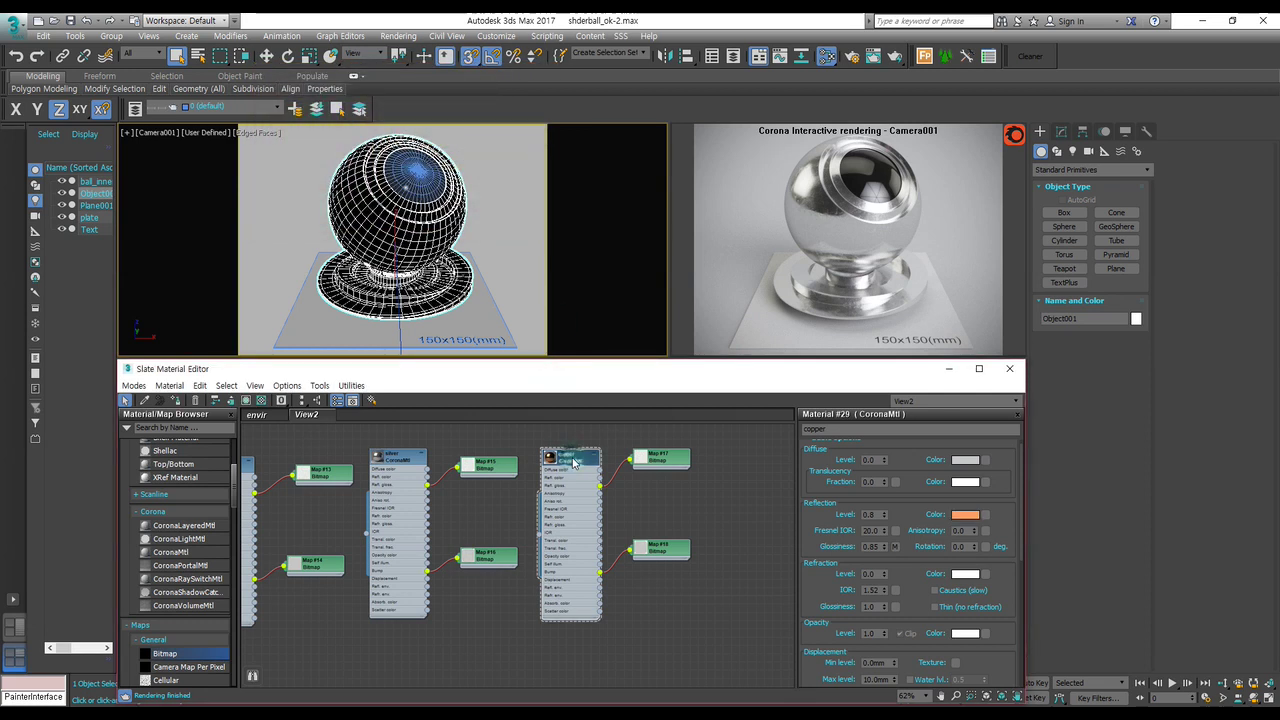
Lower the reflection colour's saturation to a paler copper, about 199, 138, 87.
left_click(963, 515)
left_click_drag(497, 158, 488, 165)
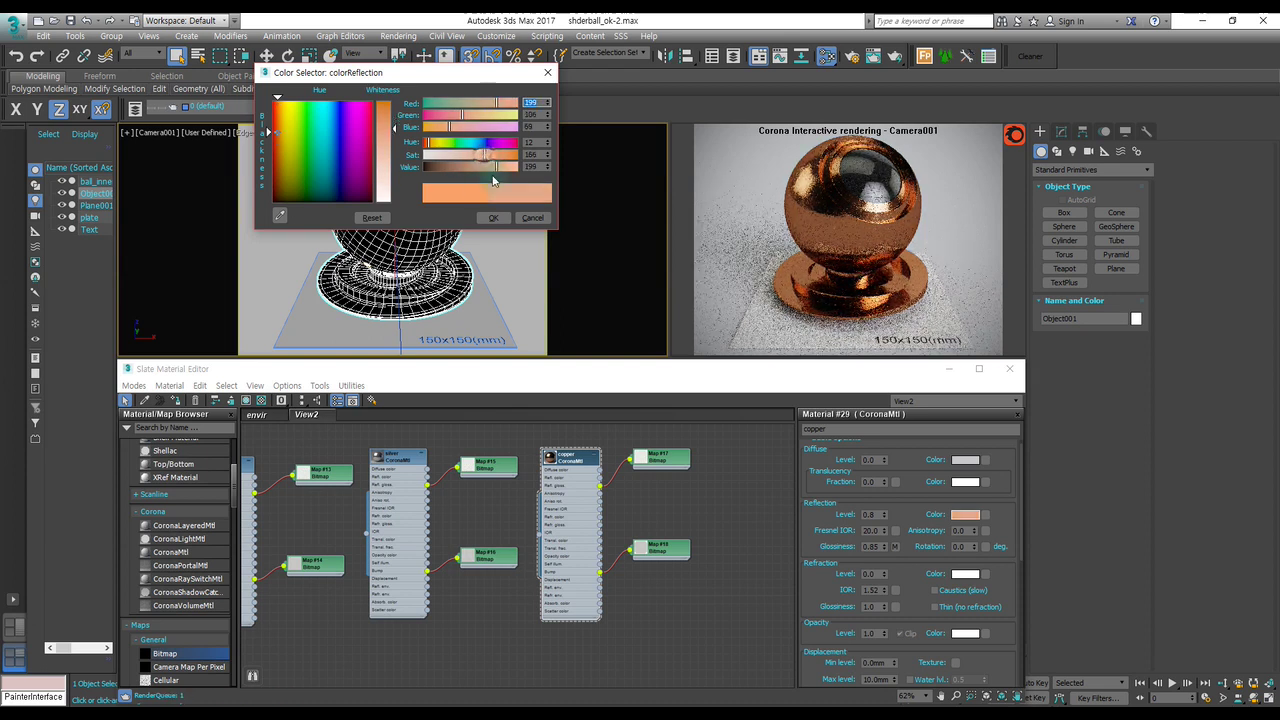
left_click_drag(476, 157, 470, 156)
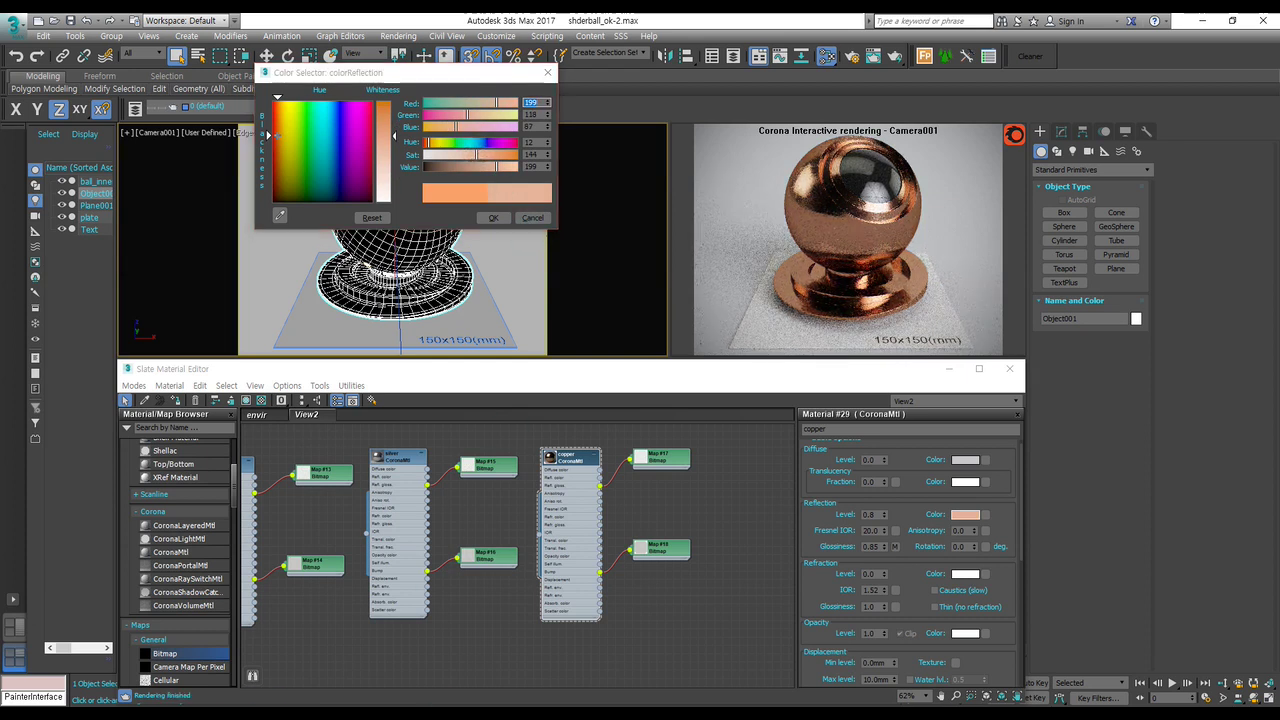
left_click(442, 706)
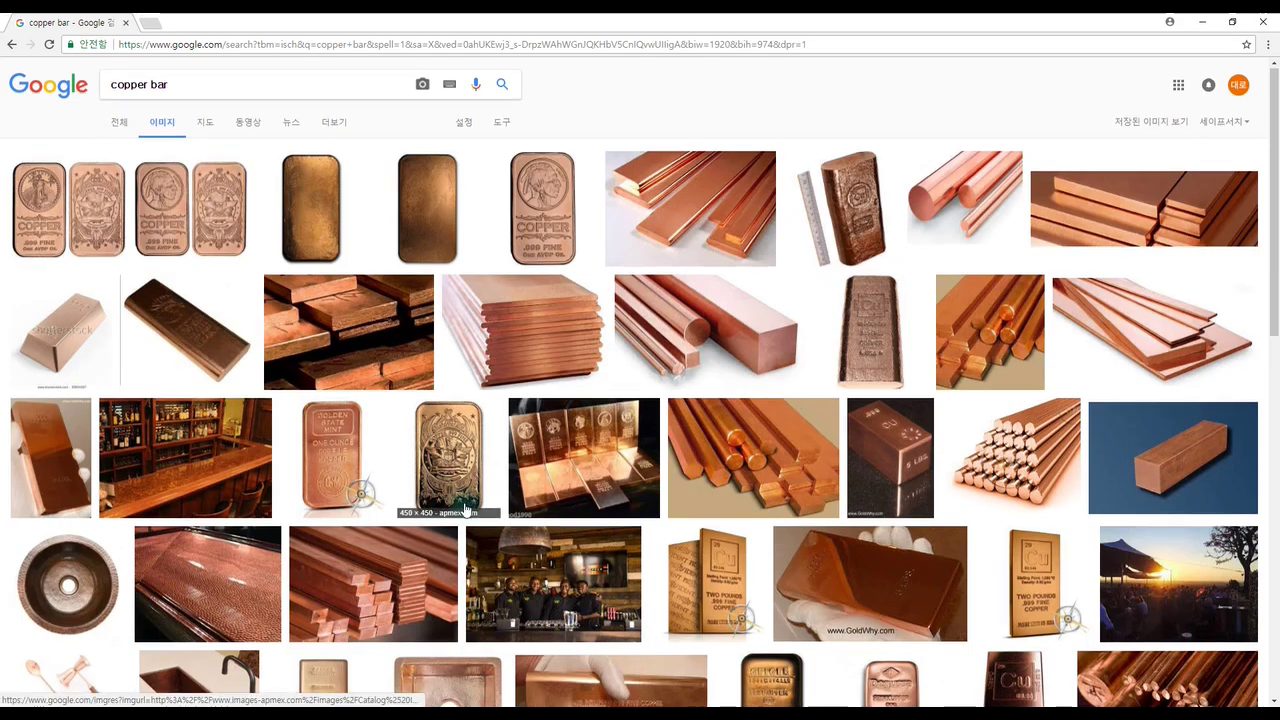
Scroll the copper bar results and open the Provident Metals 10-pound copper bar preview.
scroll(465, 510, "down", 5)
scroll(465, 510, "down", 5)
scroll(465, 510, "down", 5)
scroll(465, 510, "down", 5)
scroll(465, 510, "down", 5)
scroll(463, 511, "down", 3)
scroll(461, 512, "down", 1)
scroll(461, 512, "up", 5)
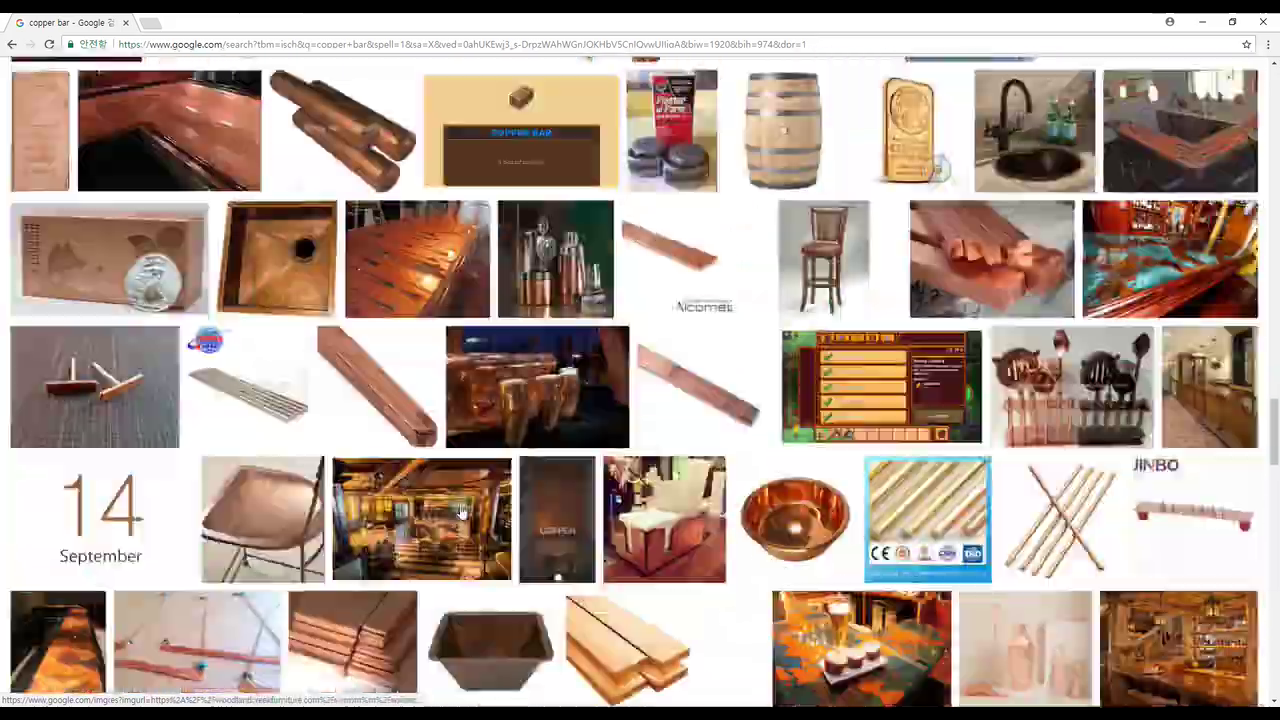
scroll(461, 512, "up", 5)
scroll(461, 512, "up", 5)
scroll(461, 512, "up", 5)
scroll(461, 512, "up", 5)
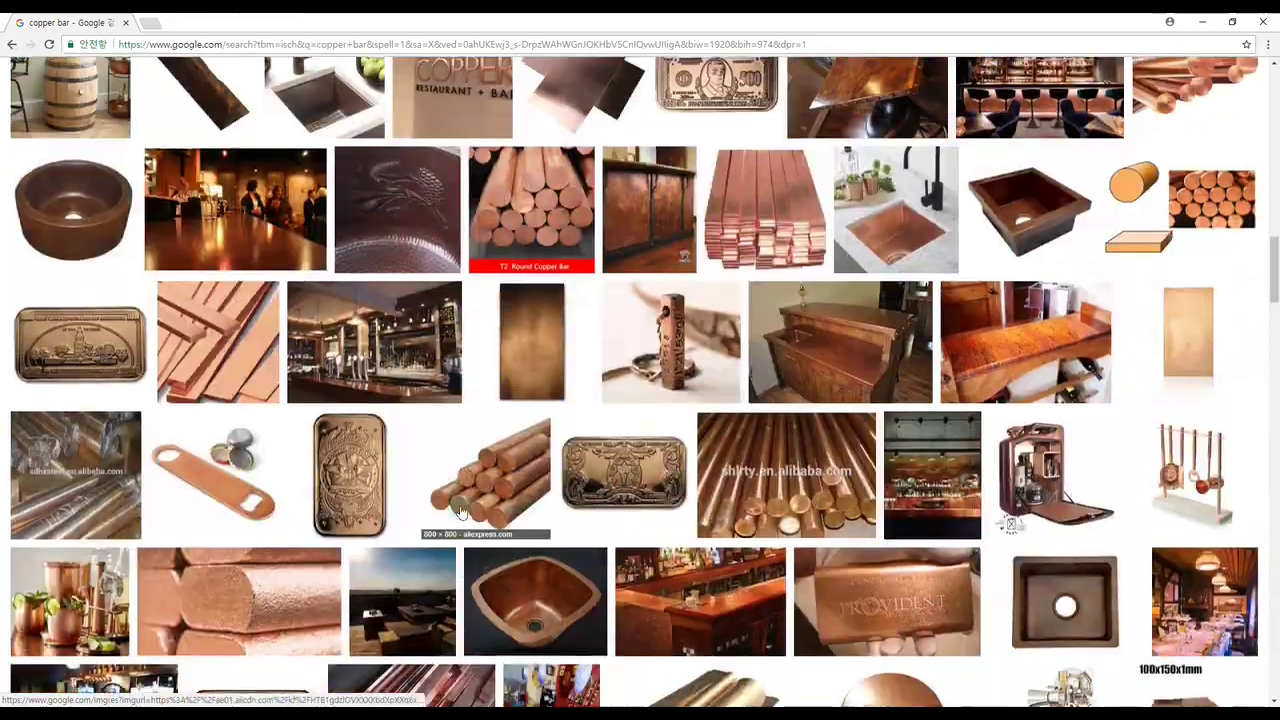
scroll(461, 512, "up", 5)
scroll(461, 511, "up", 5)
scroll(461, 510, "up", 5)
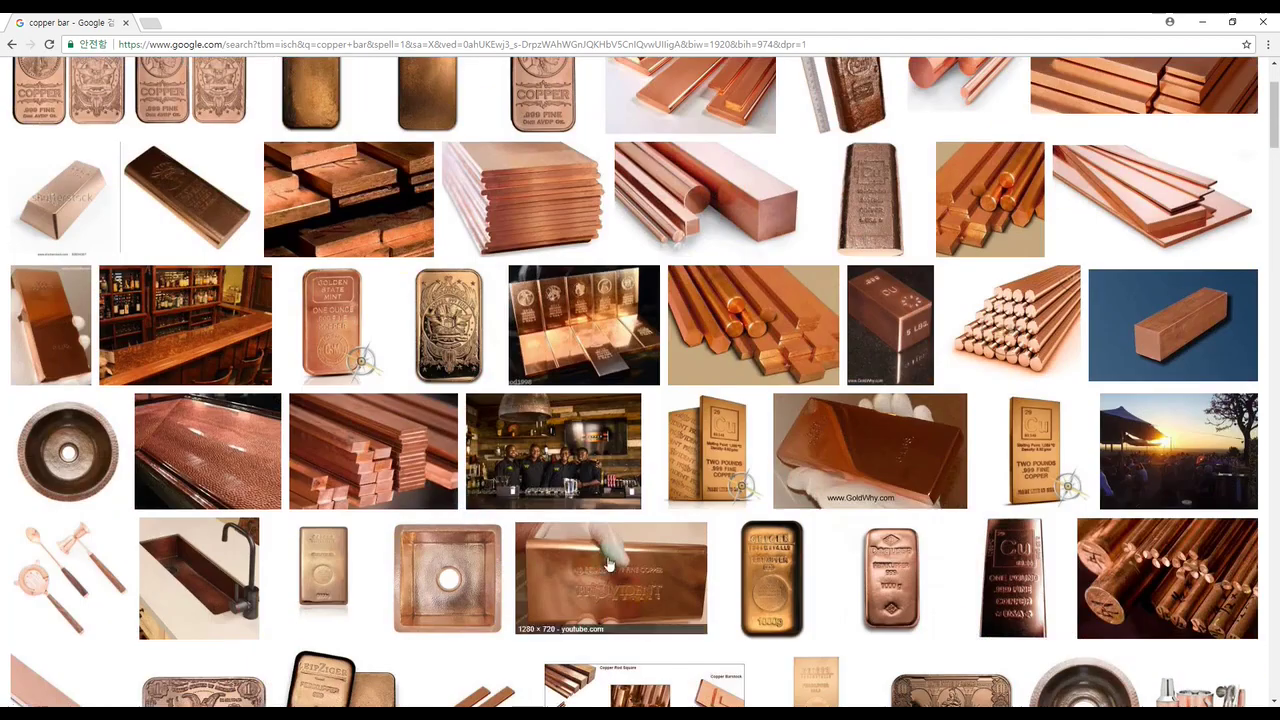
left_click(605, 565)
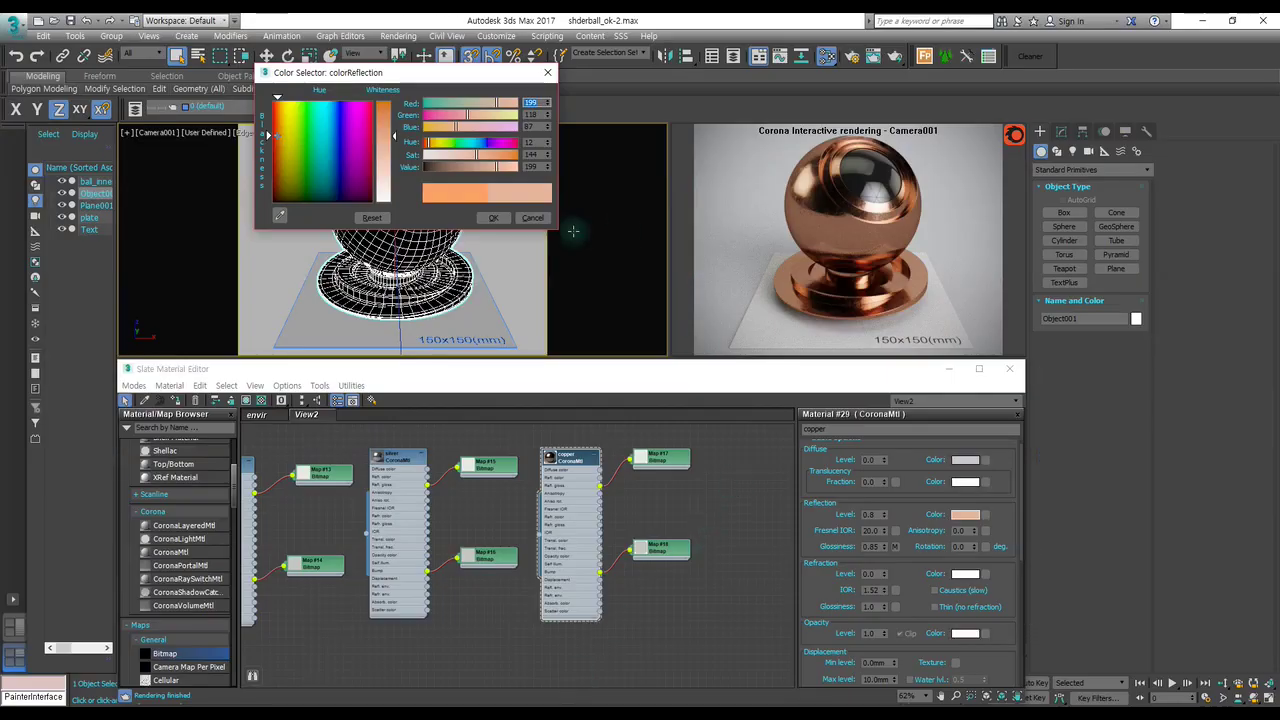
Make copper's reflection colour lighter and less saturated, keeping the hue copper orange.
left_click_drag(494, 158, 471, 158)
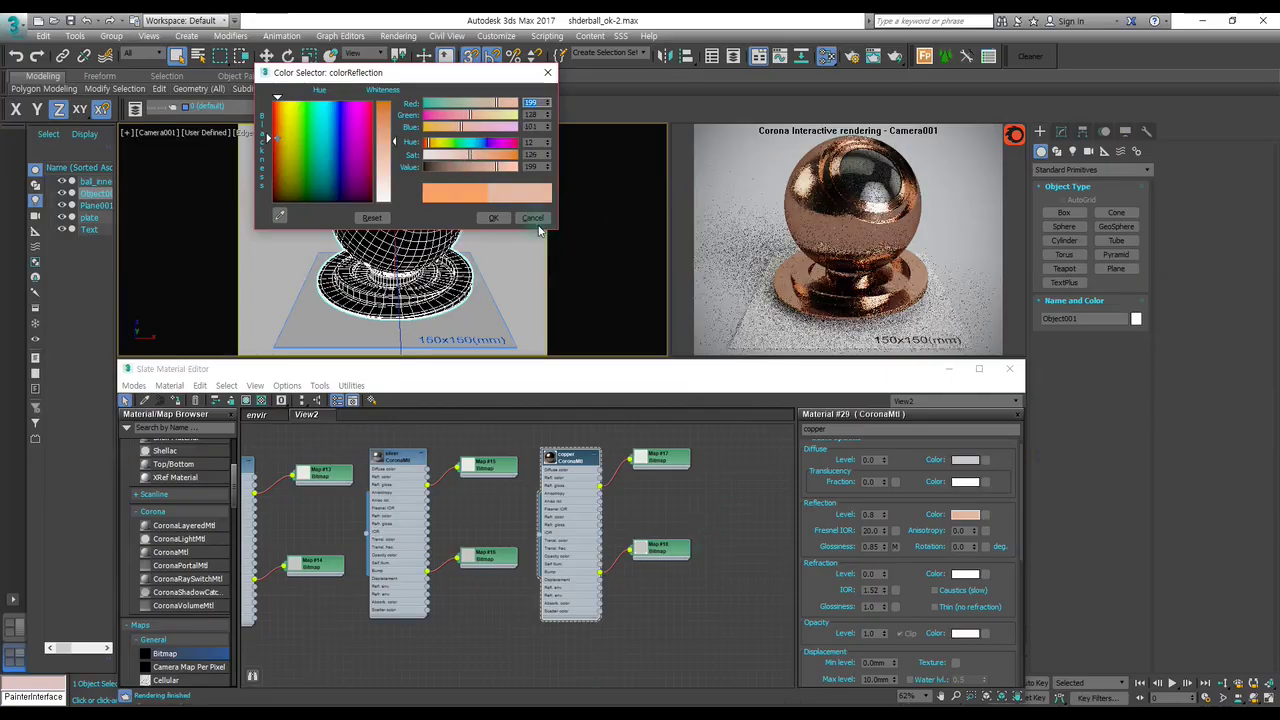
left_click(493, 218)
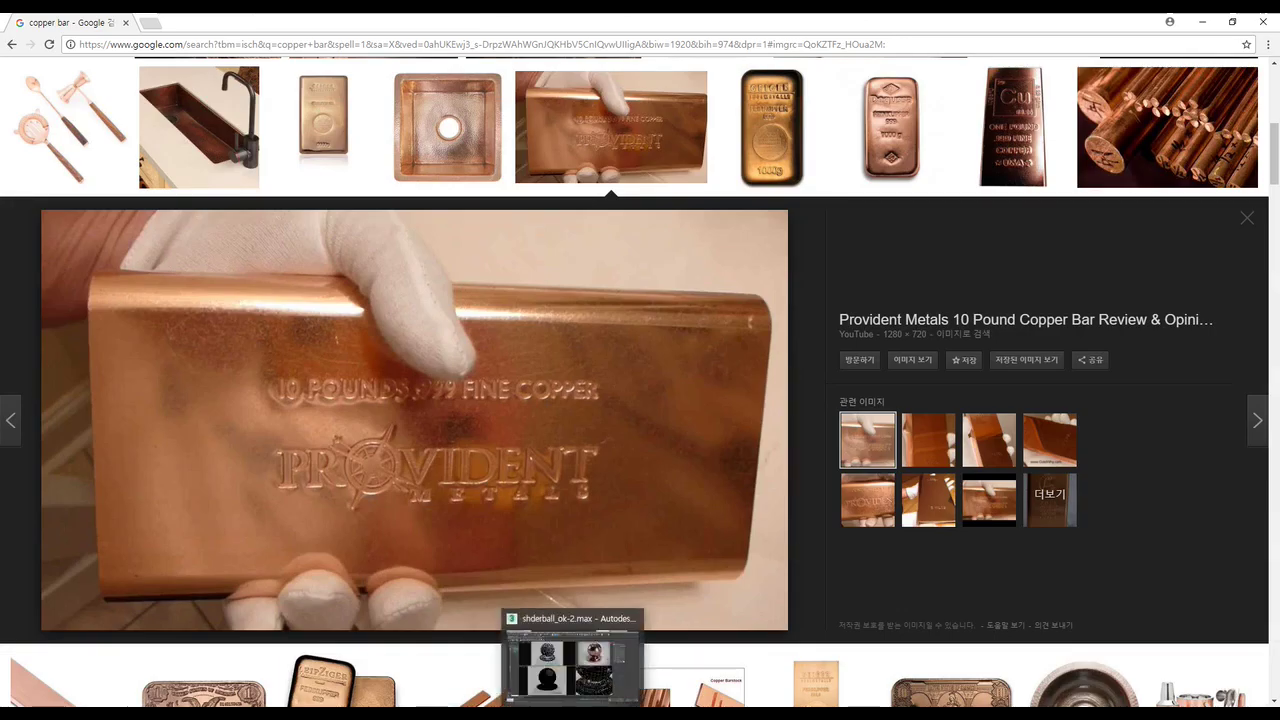
mouse_move(572, 700)
left_click(530, 600)
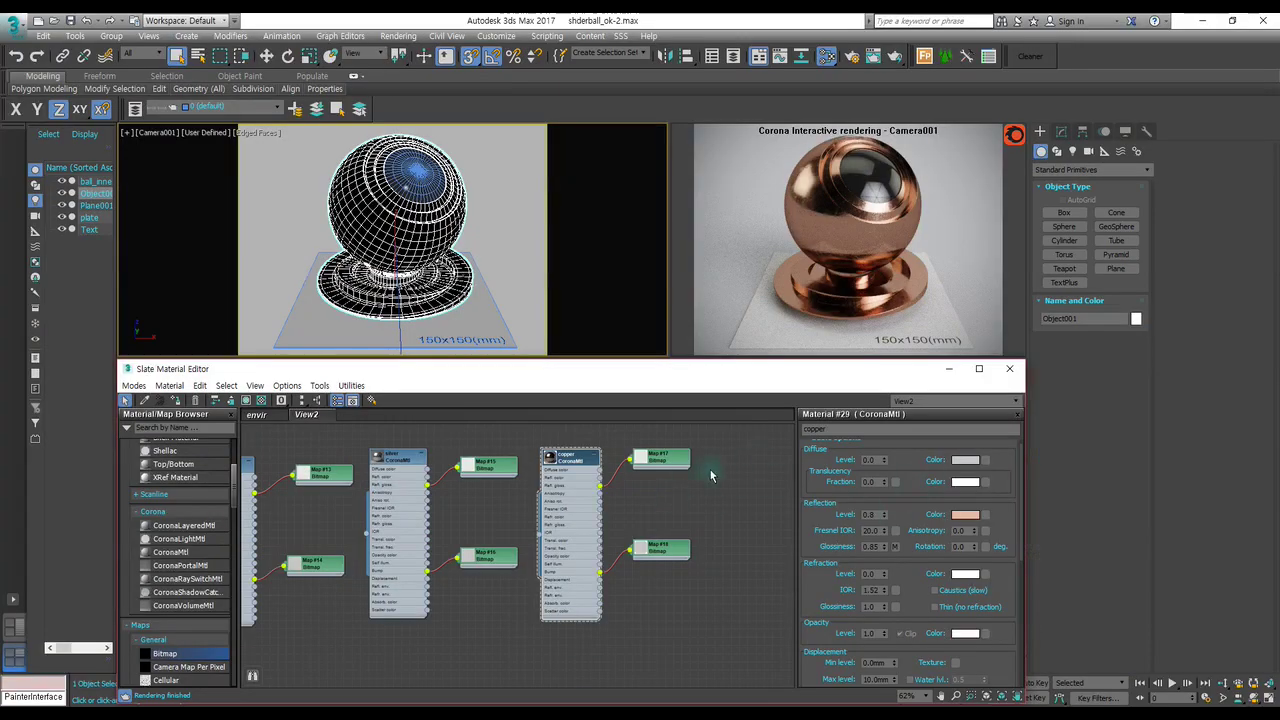
left_click(966, 516)
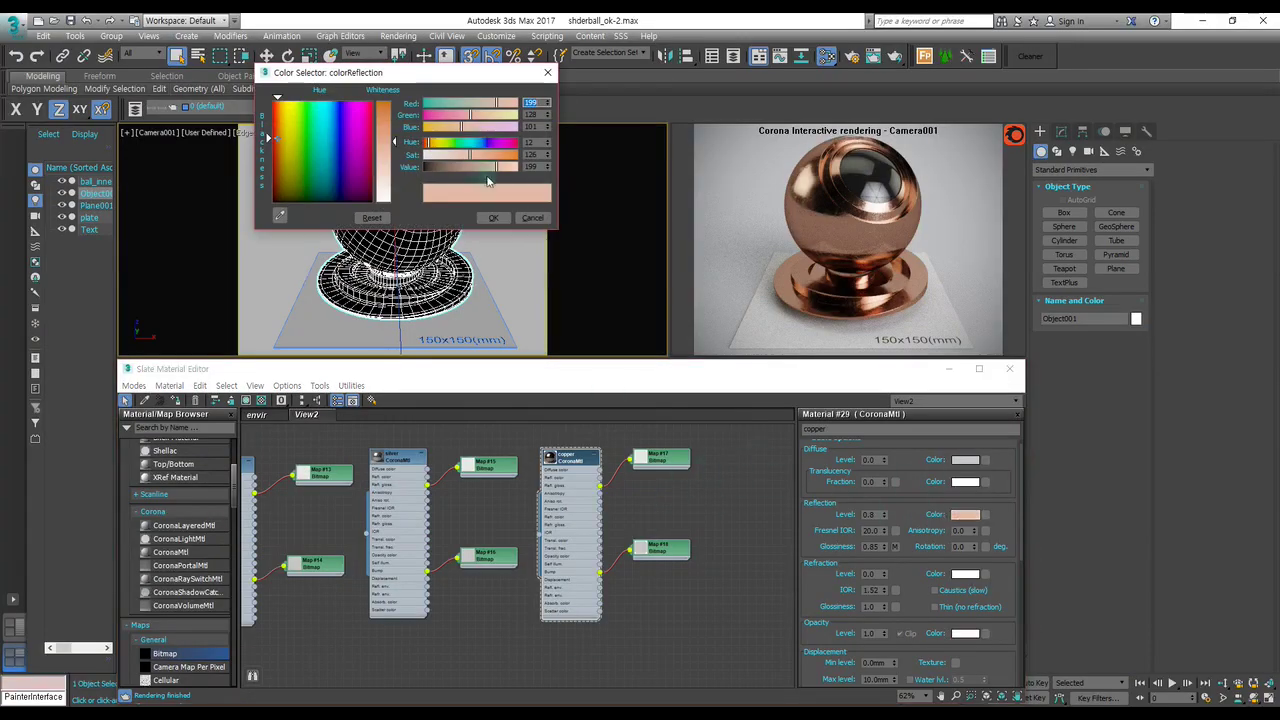
left_click_drag(277, 97, 278, 97)
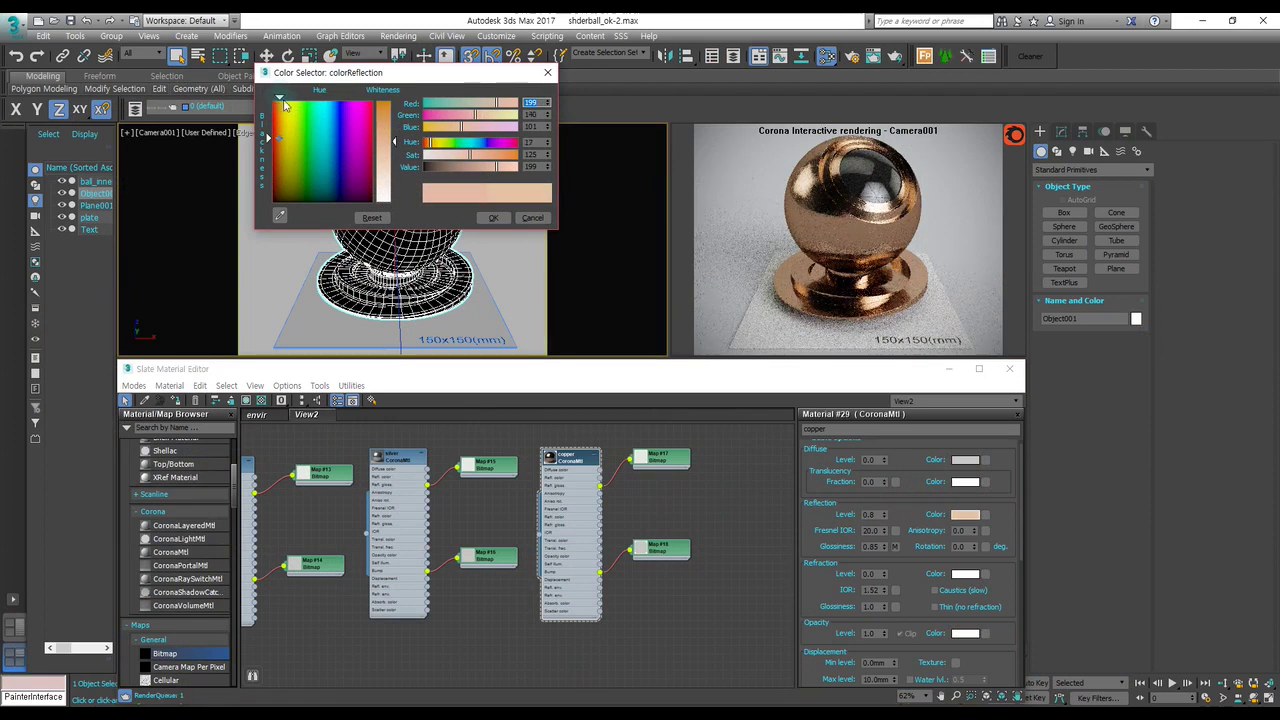
left_click_drag(473, 155, 479, 156)
left_click_drag(279, 96, 277, 96)
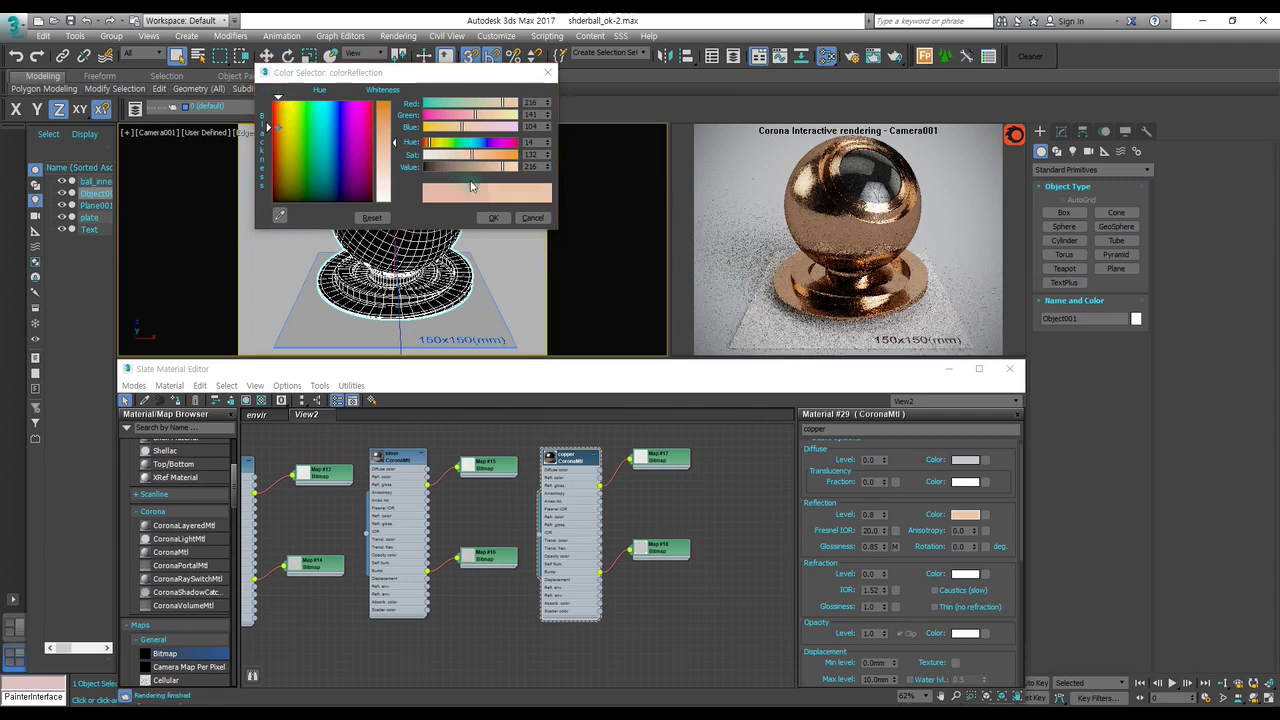
left_click(493, 218)
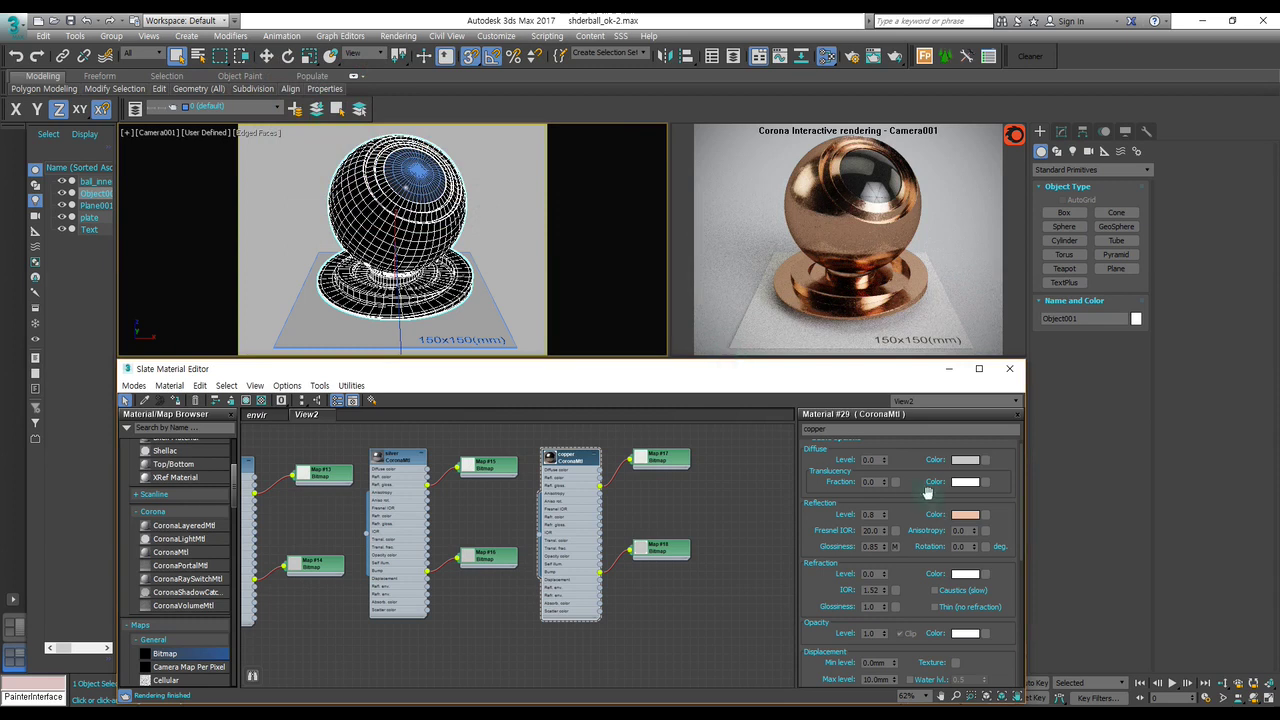
Set copper's Fresnel IOR to 20, then lower it to 10.
type("20")
key("Return")
left_click(828, 530)
key("Tab")
key("Return")
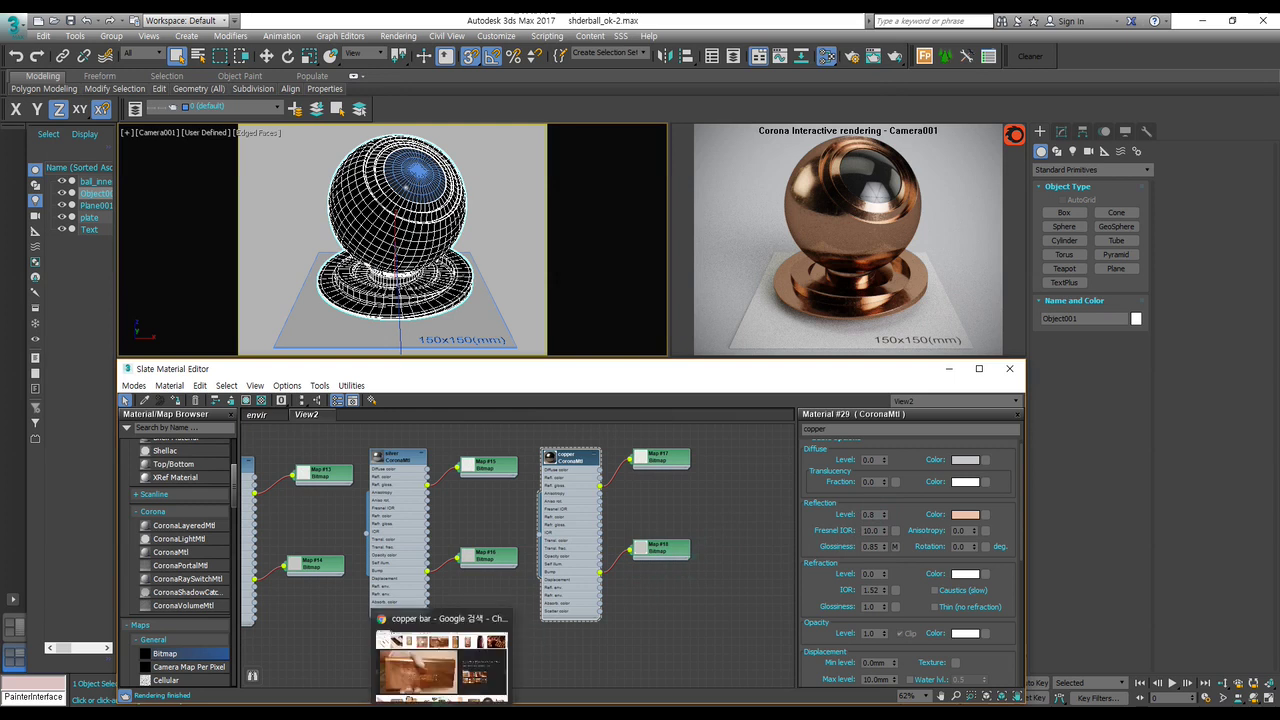
Compare copper against the copper bar reference and set the reflection level to 0.6.
left_click(437, 686)
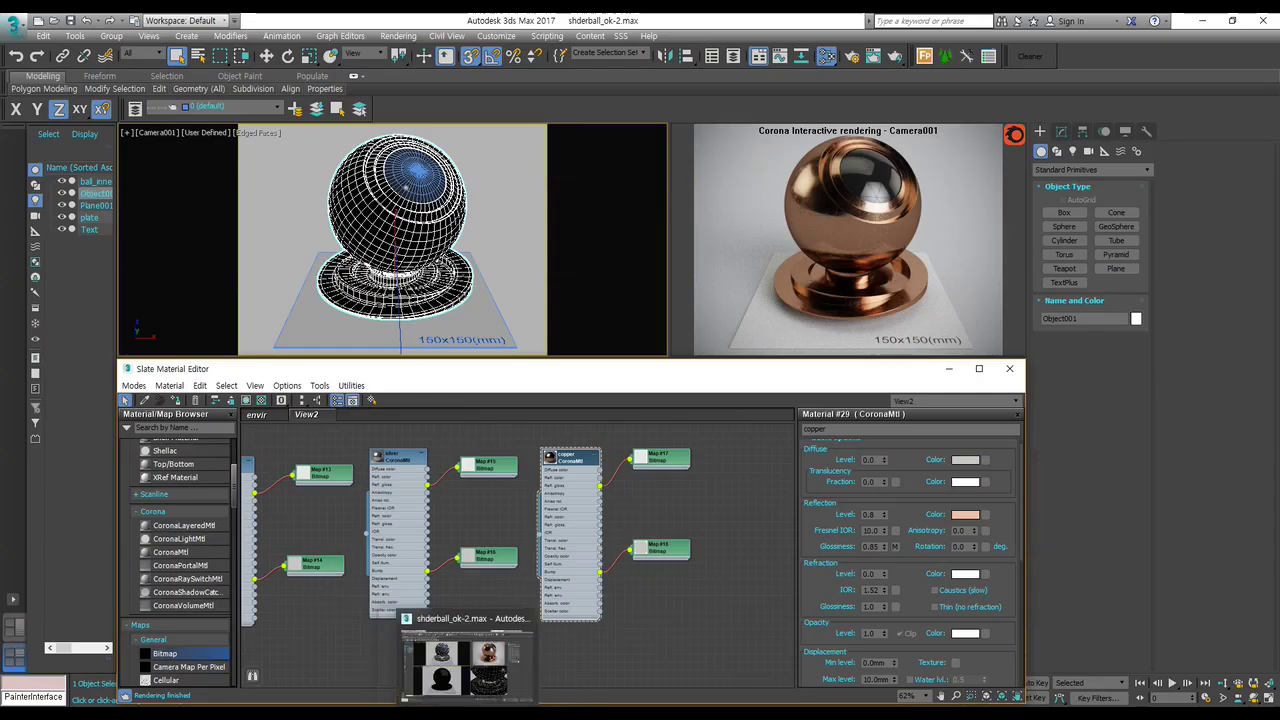
left_click(560, 684)
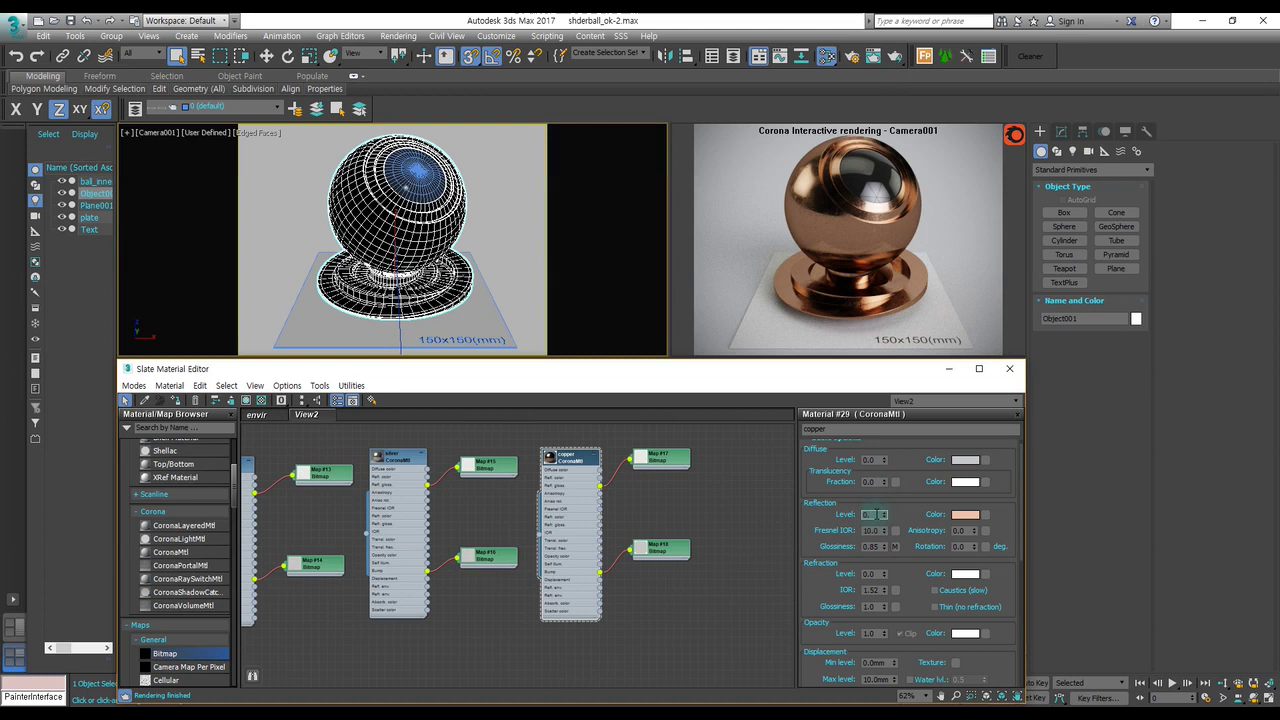
key("Tab")
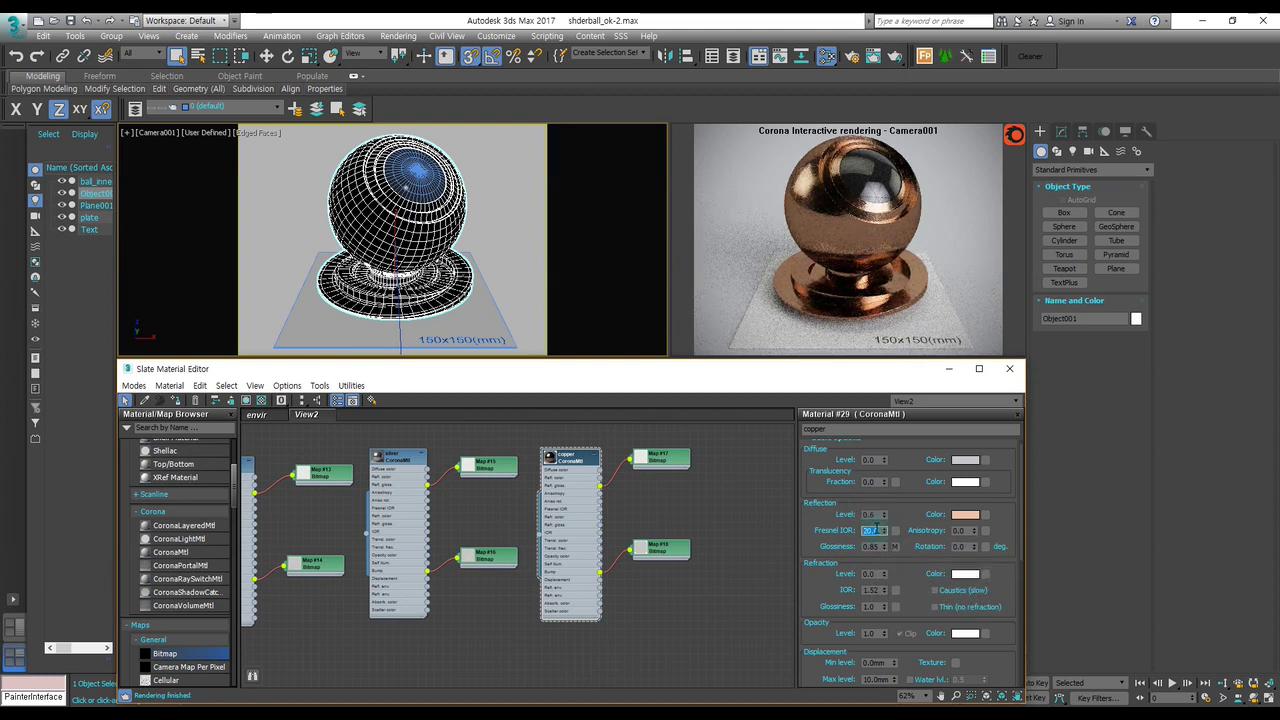
left_click(873, 530)
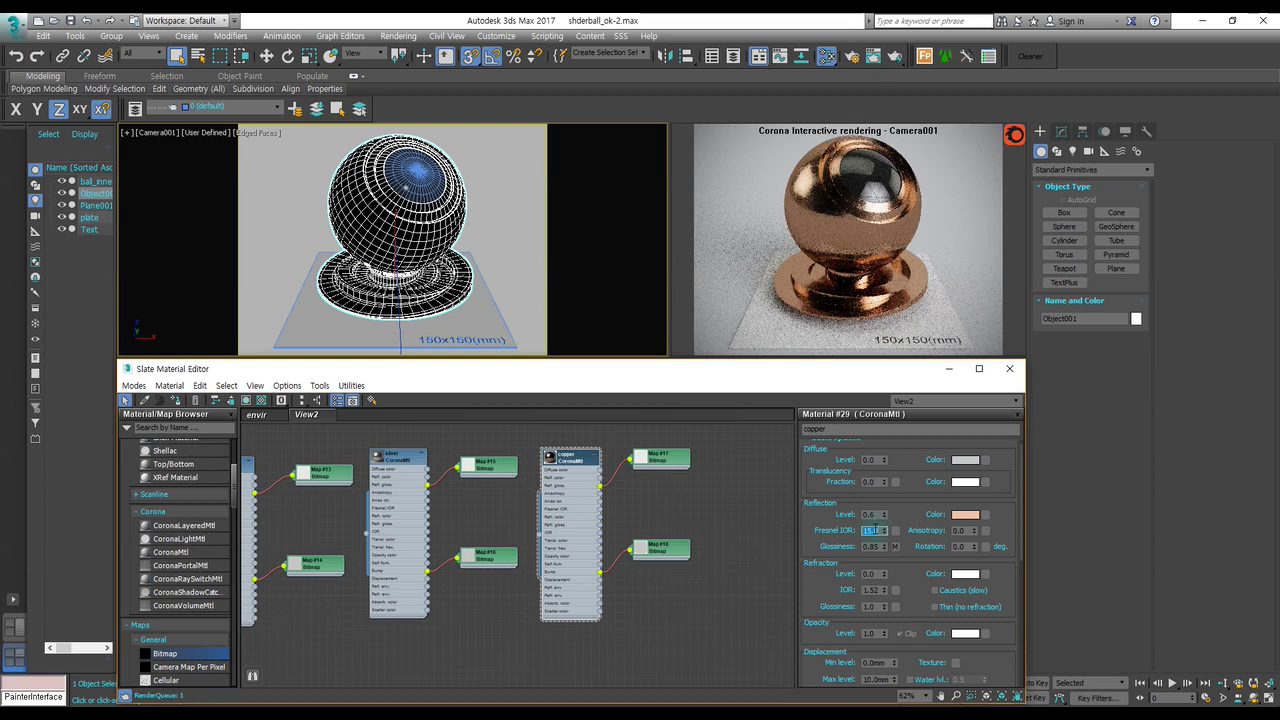
key("BackSpace")
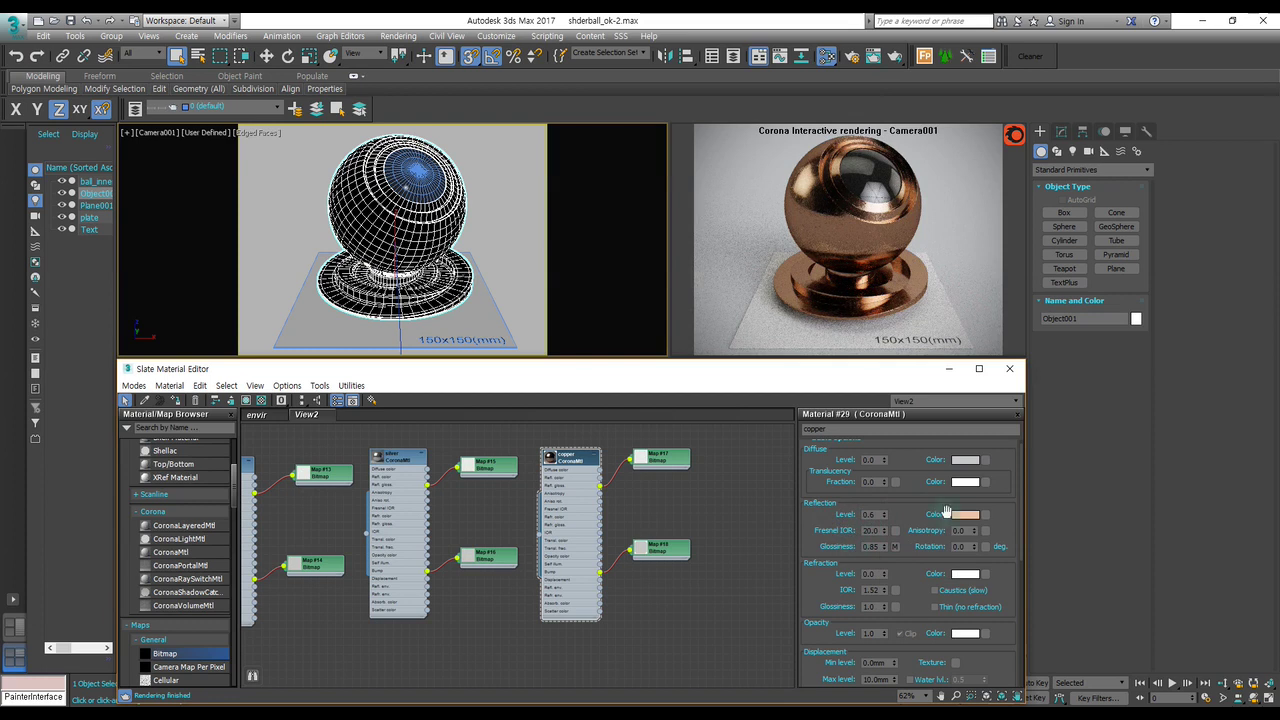
Retune copper's reflection colour to a richer, less pale tone, about 236, 141, 104.
left_click(965, 514)
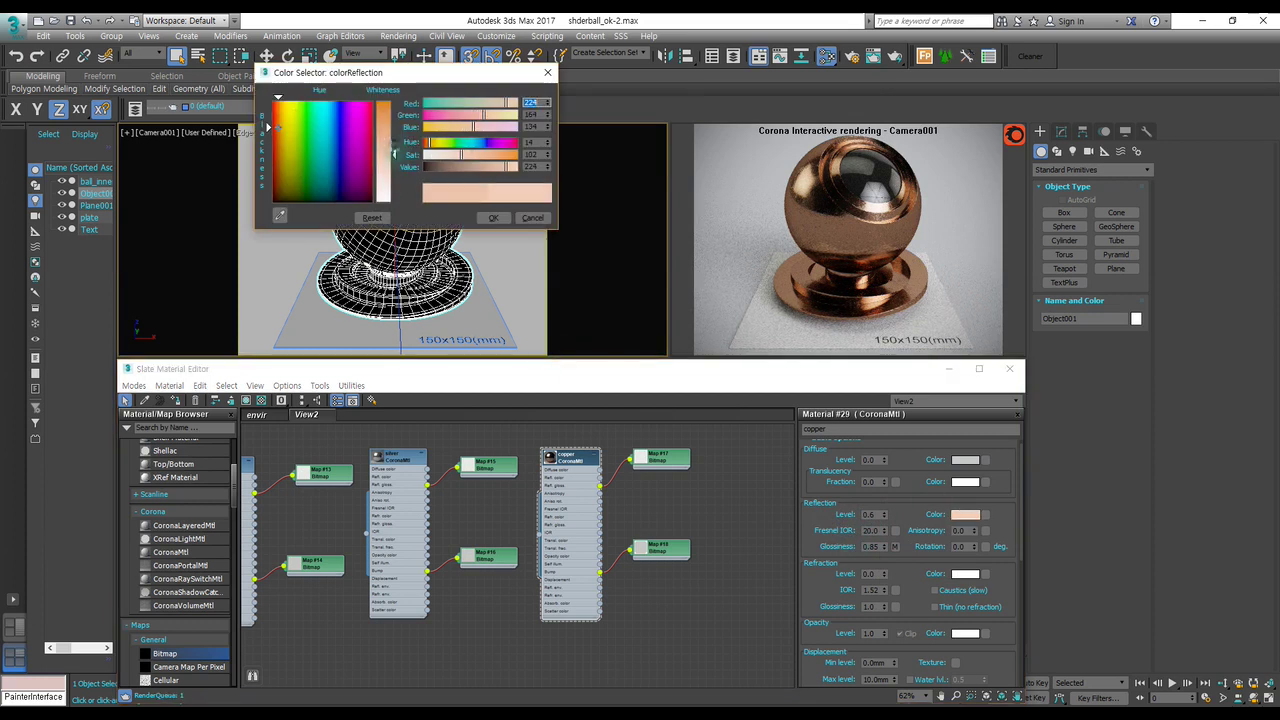
left_click(492, 219)
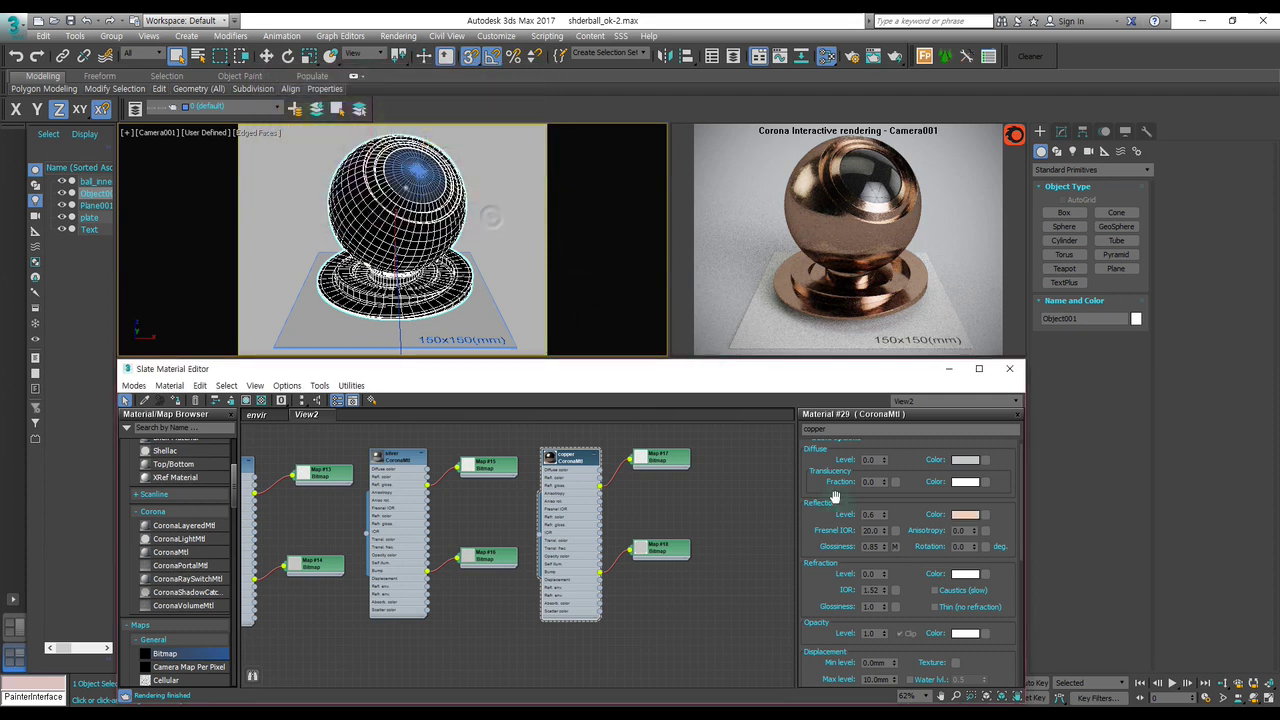
left_click(964, 515)
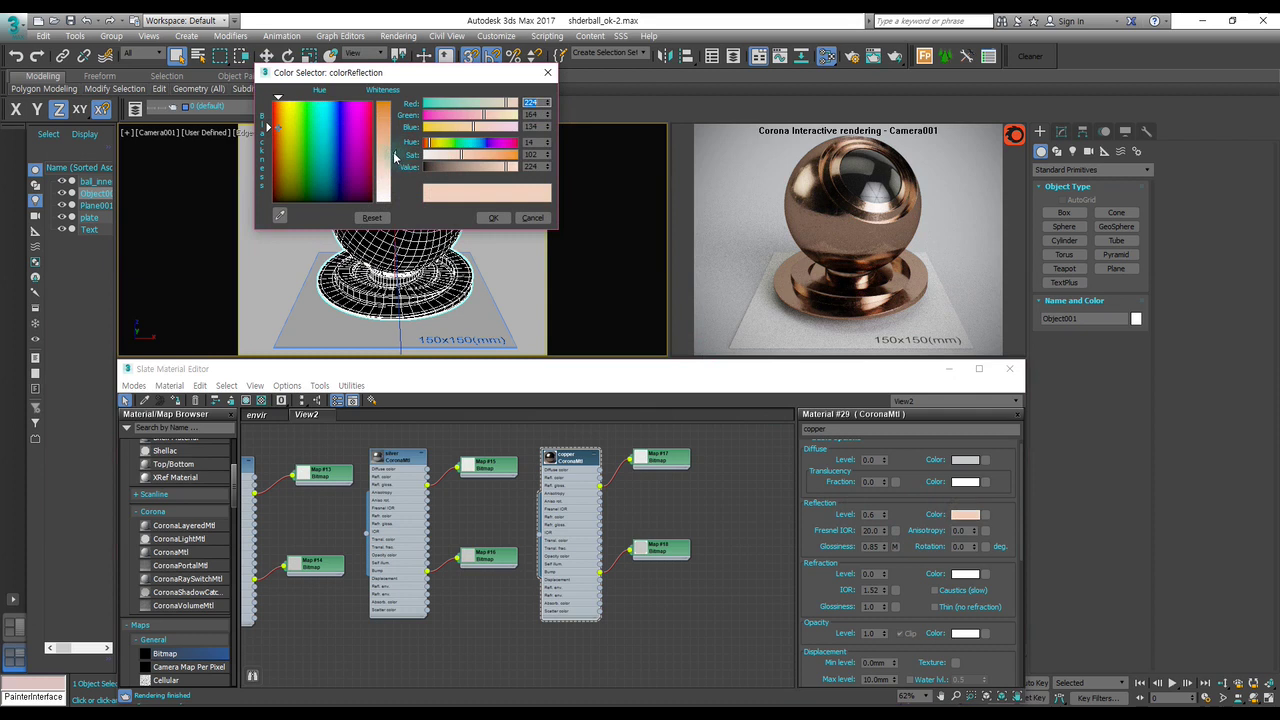
left_click_drag(394, 157, 394, 142)
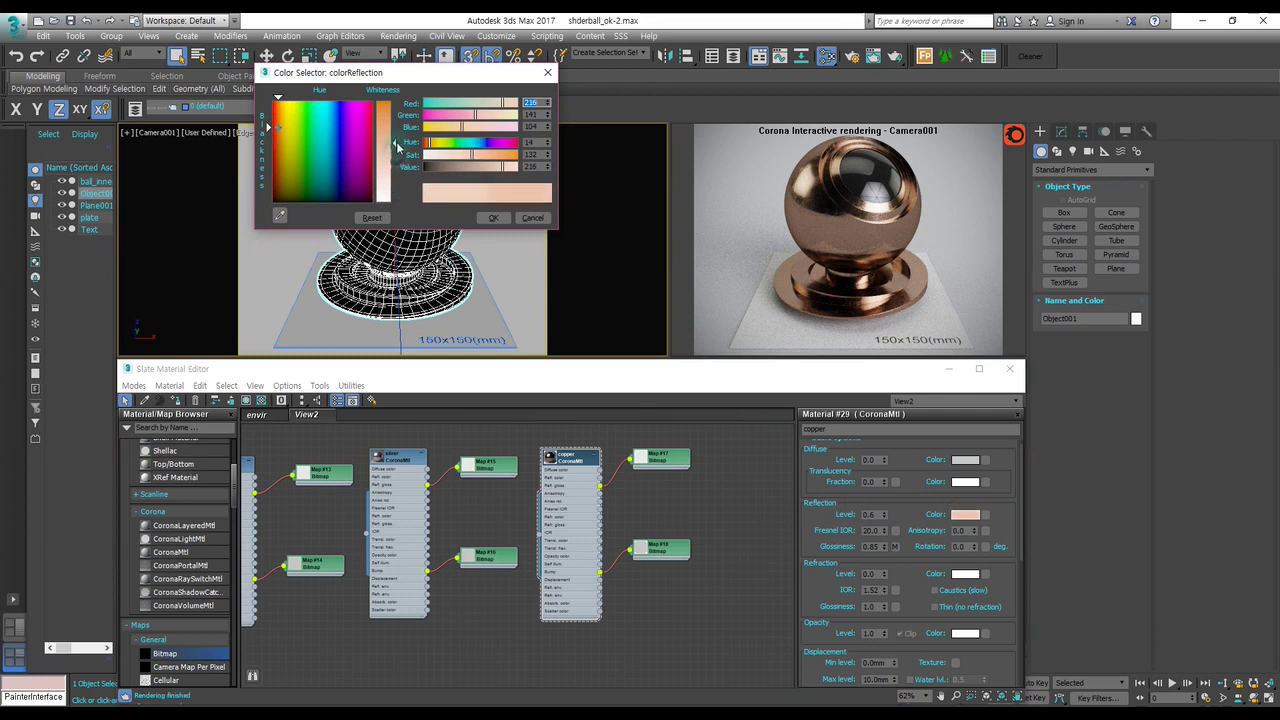
left_click(490, 216)
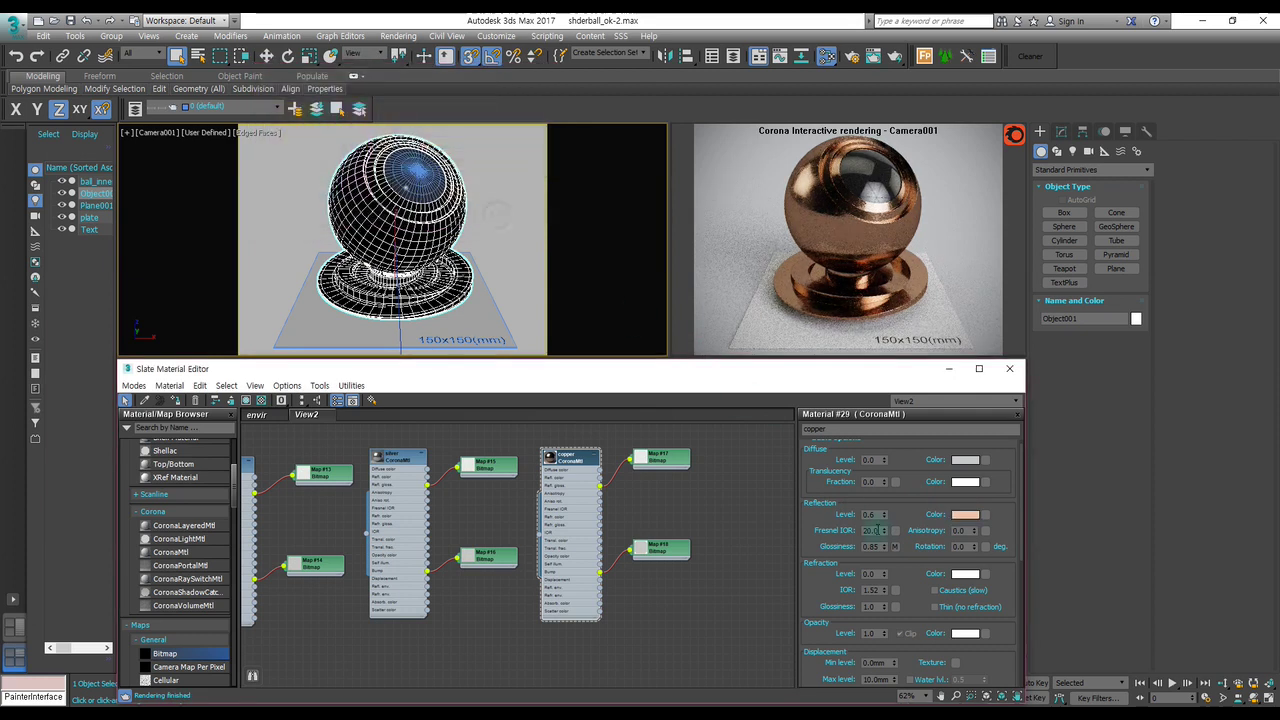
Set copper's Fresnel IOR to 15 and its reflection level to 0.8.
type("15")
key("Return")
left_click(868, 514)
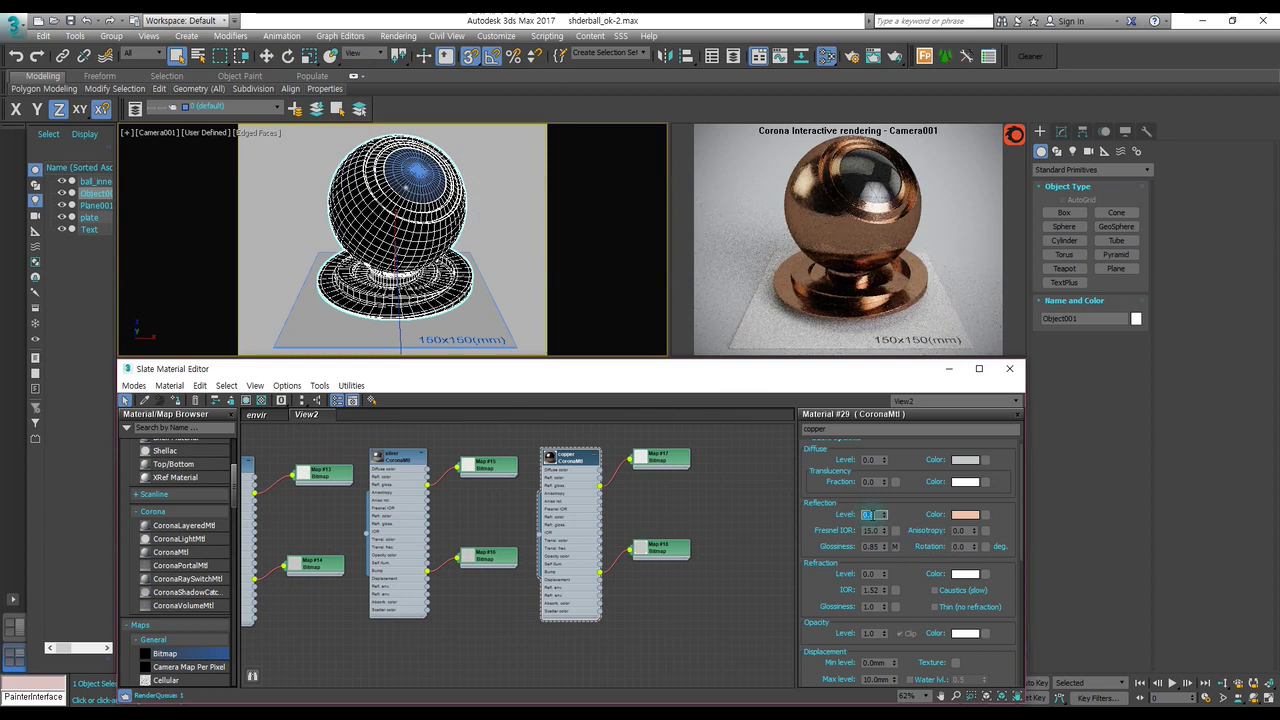
type("0.8")
key("Return")
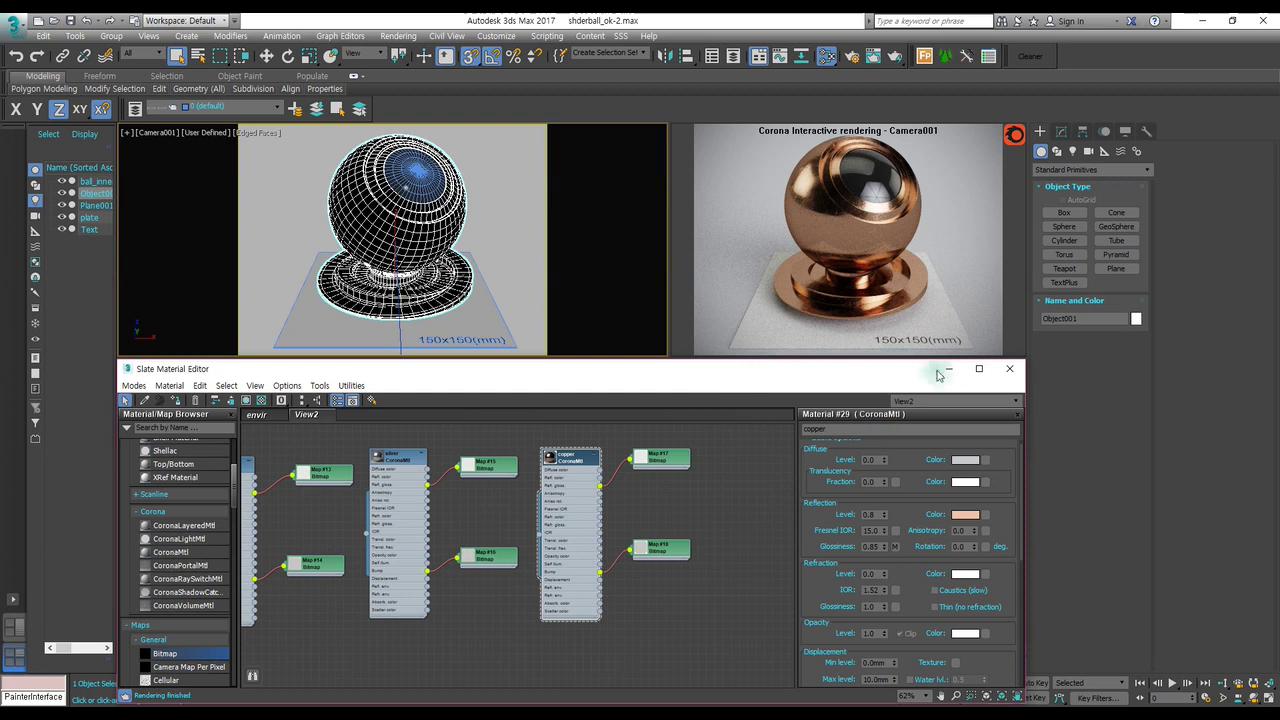
Close the Slate Material Editor and have Corona Interactive render the free Perspective view of the shaderball base.
left_click(1009, 368)
left_click(826, 466)
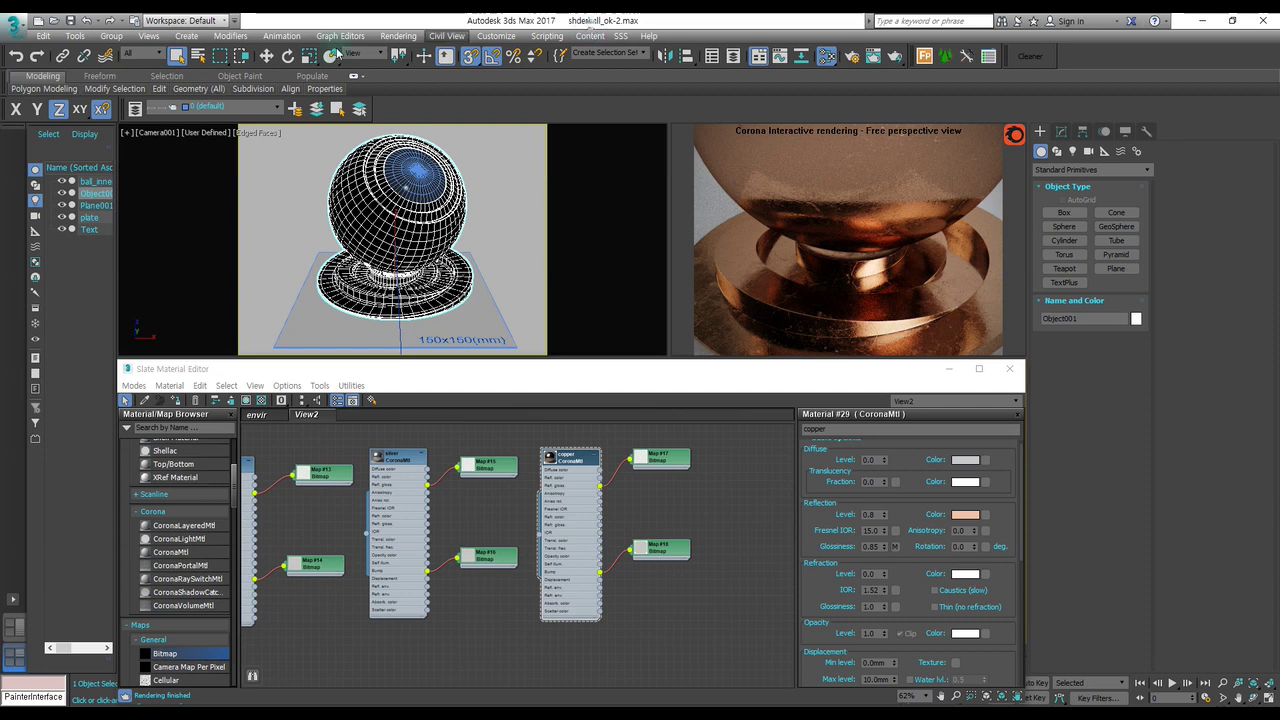
Save the scene as shderball_material.max in 3ds Max format to the 8 - August folder.
left_click(13, 27)
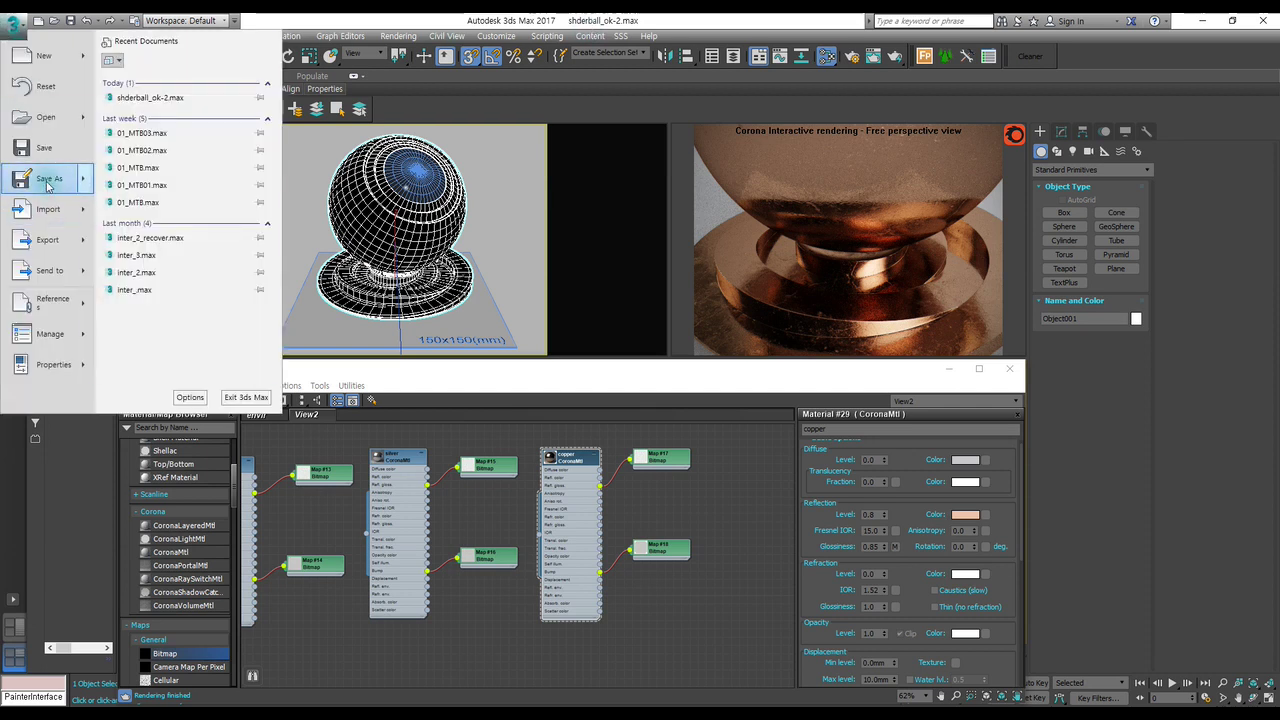
left_click(48, 178)
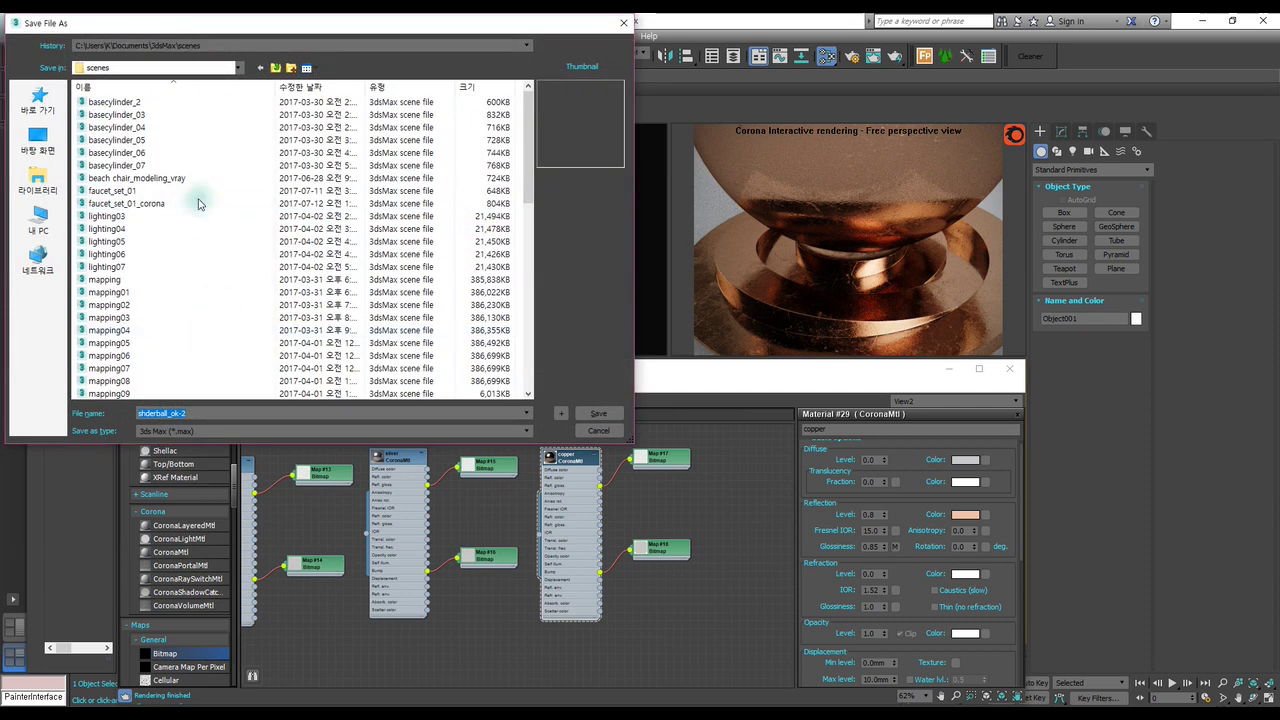
left_click(178, 45)
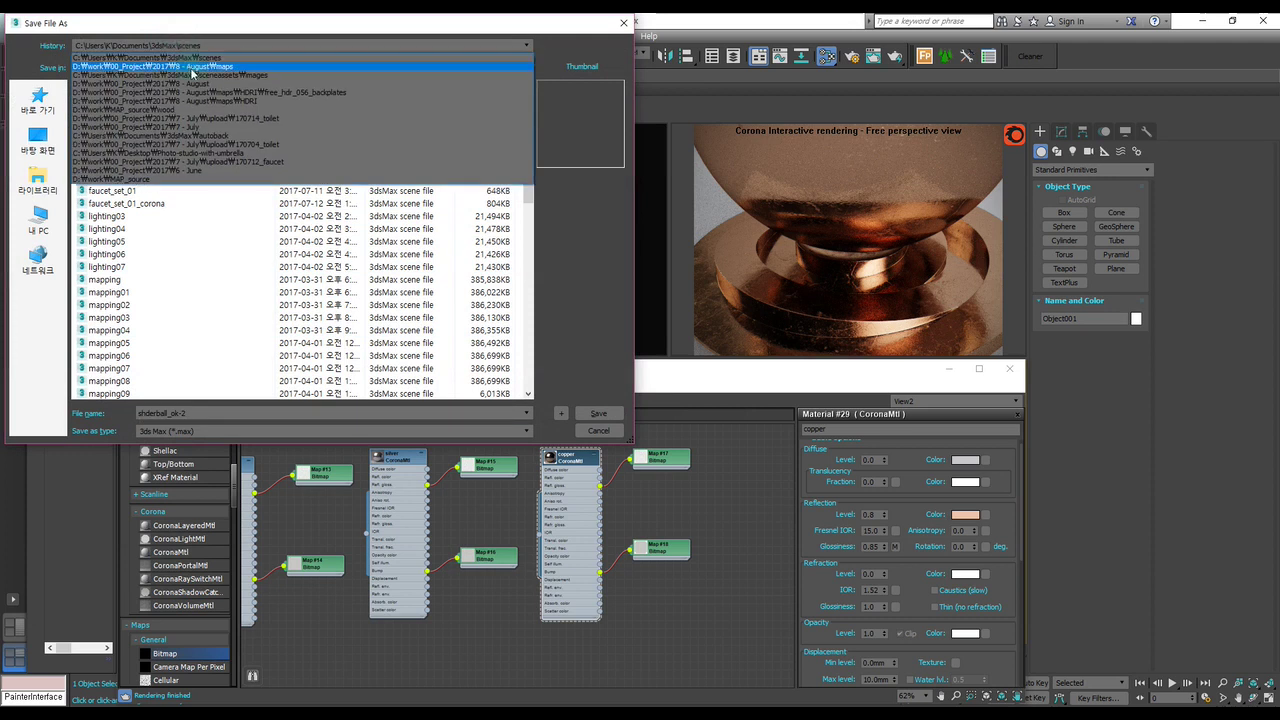
left_click(180, 66)
left_click(210, 412)
key("BackSpace")
key("BackSpace")
key("BackSpace")
key("BackSpace")
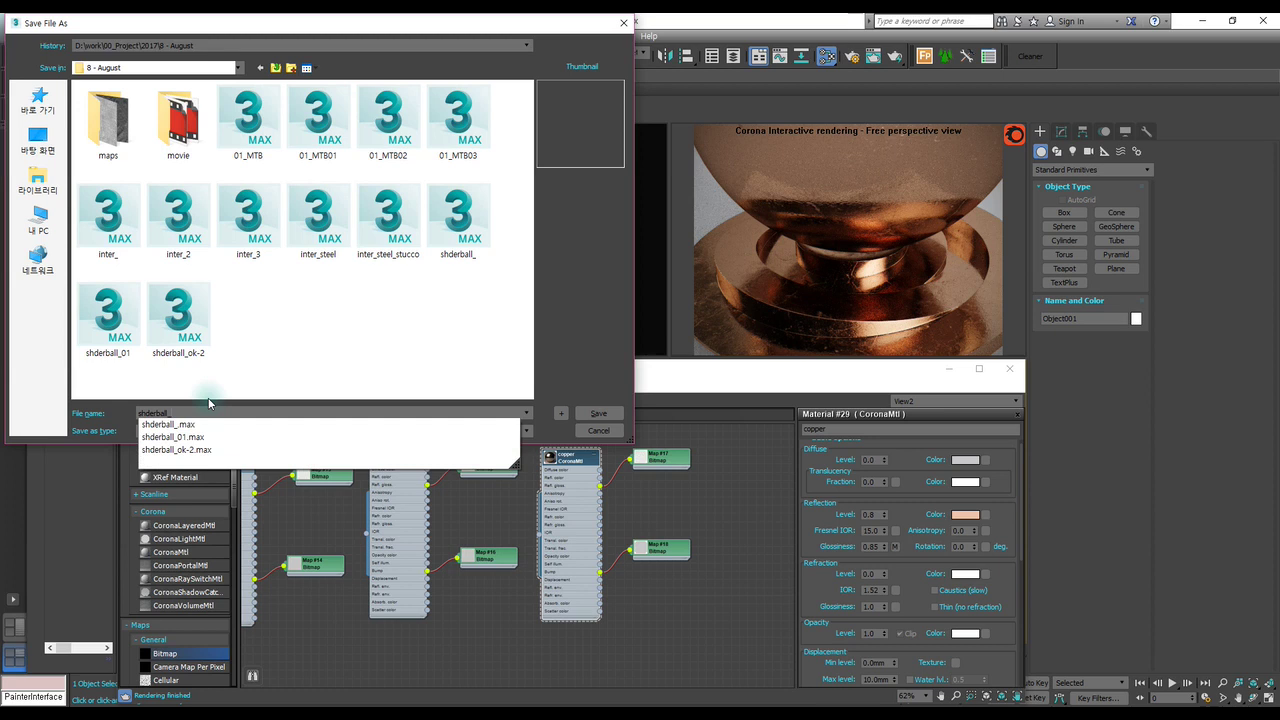
type("material")
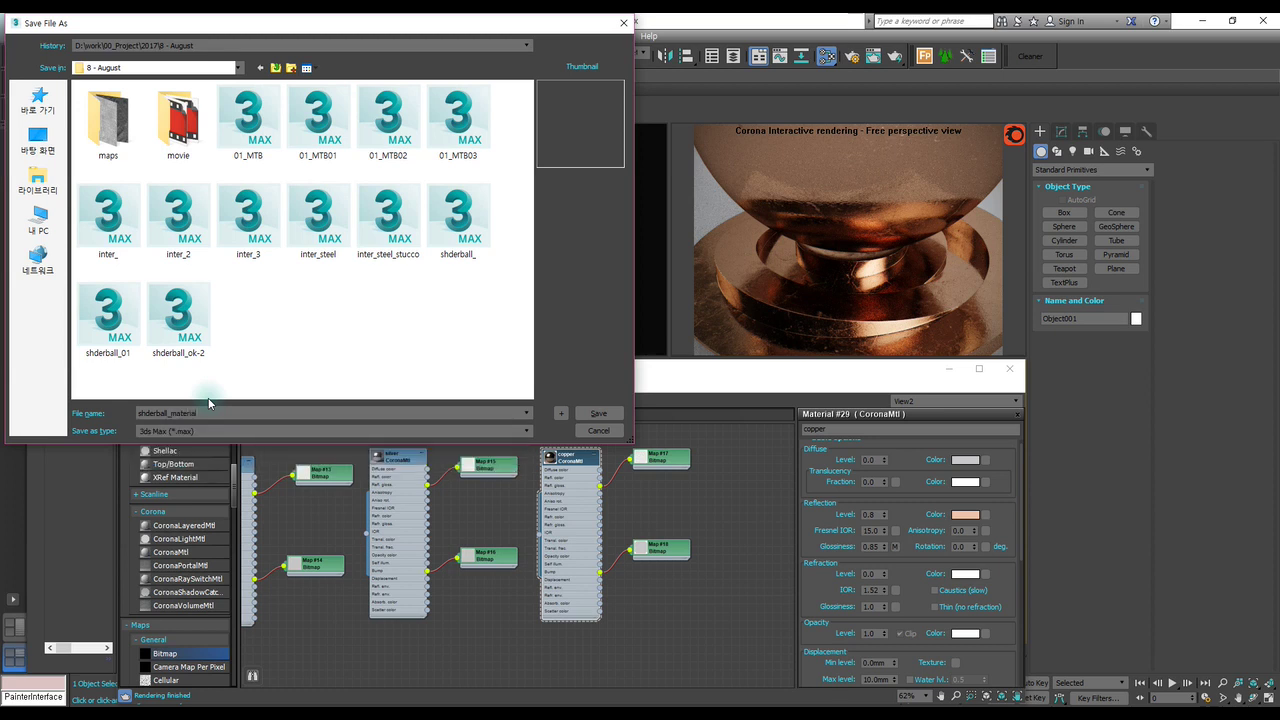
left_click(220, 431)
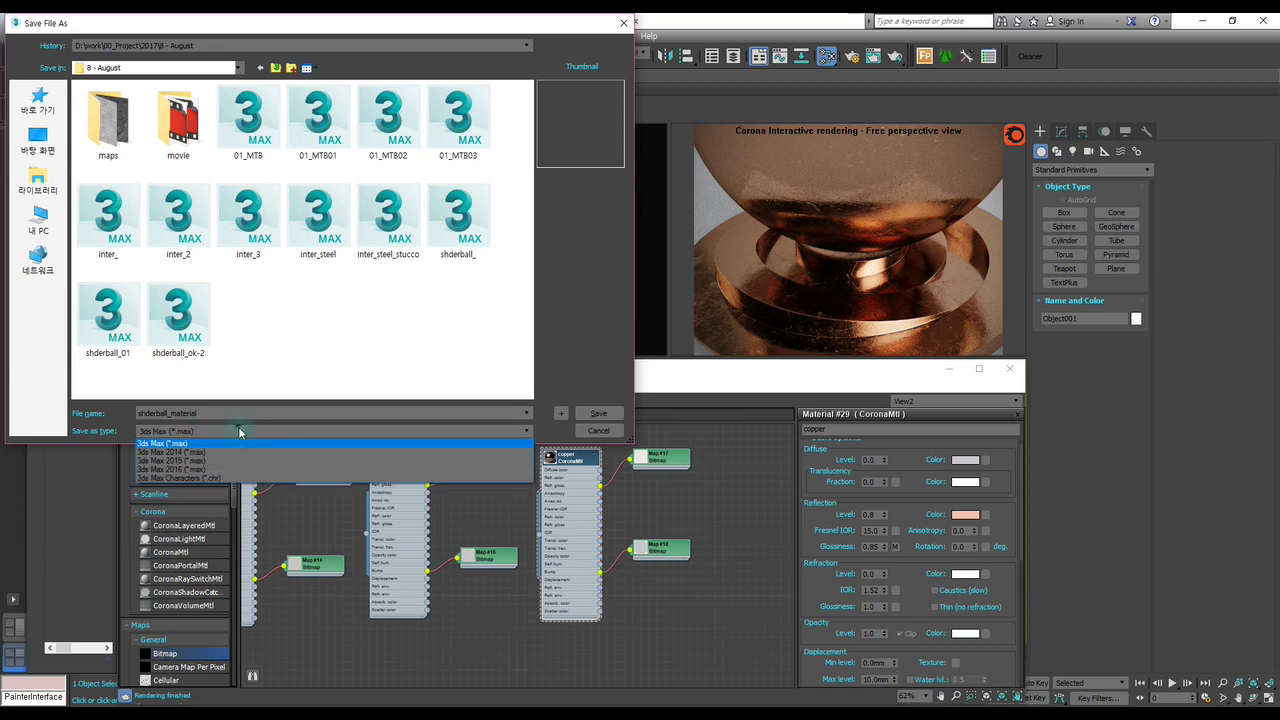
left_click(205, 448)
left_click(579, 417)
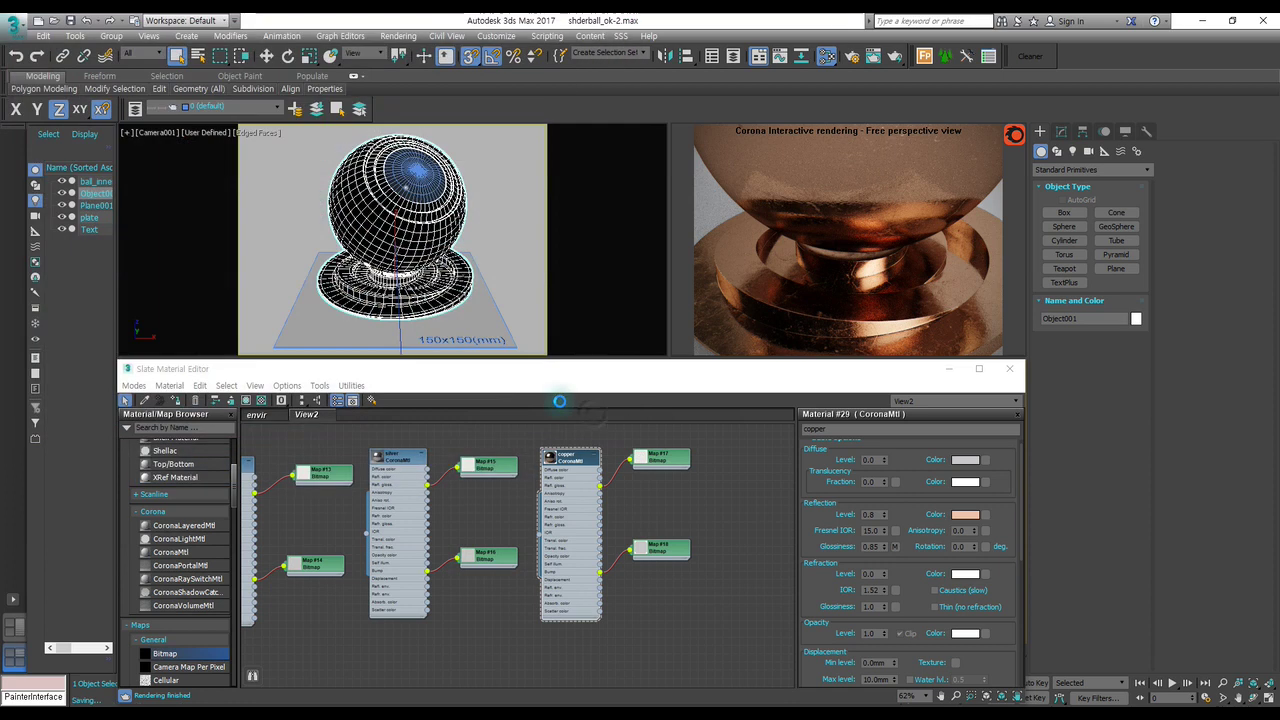